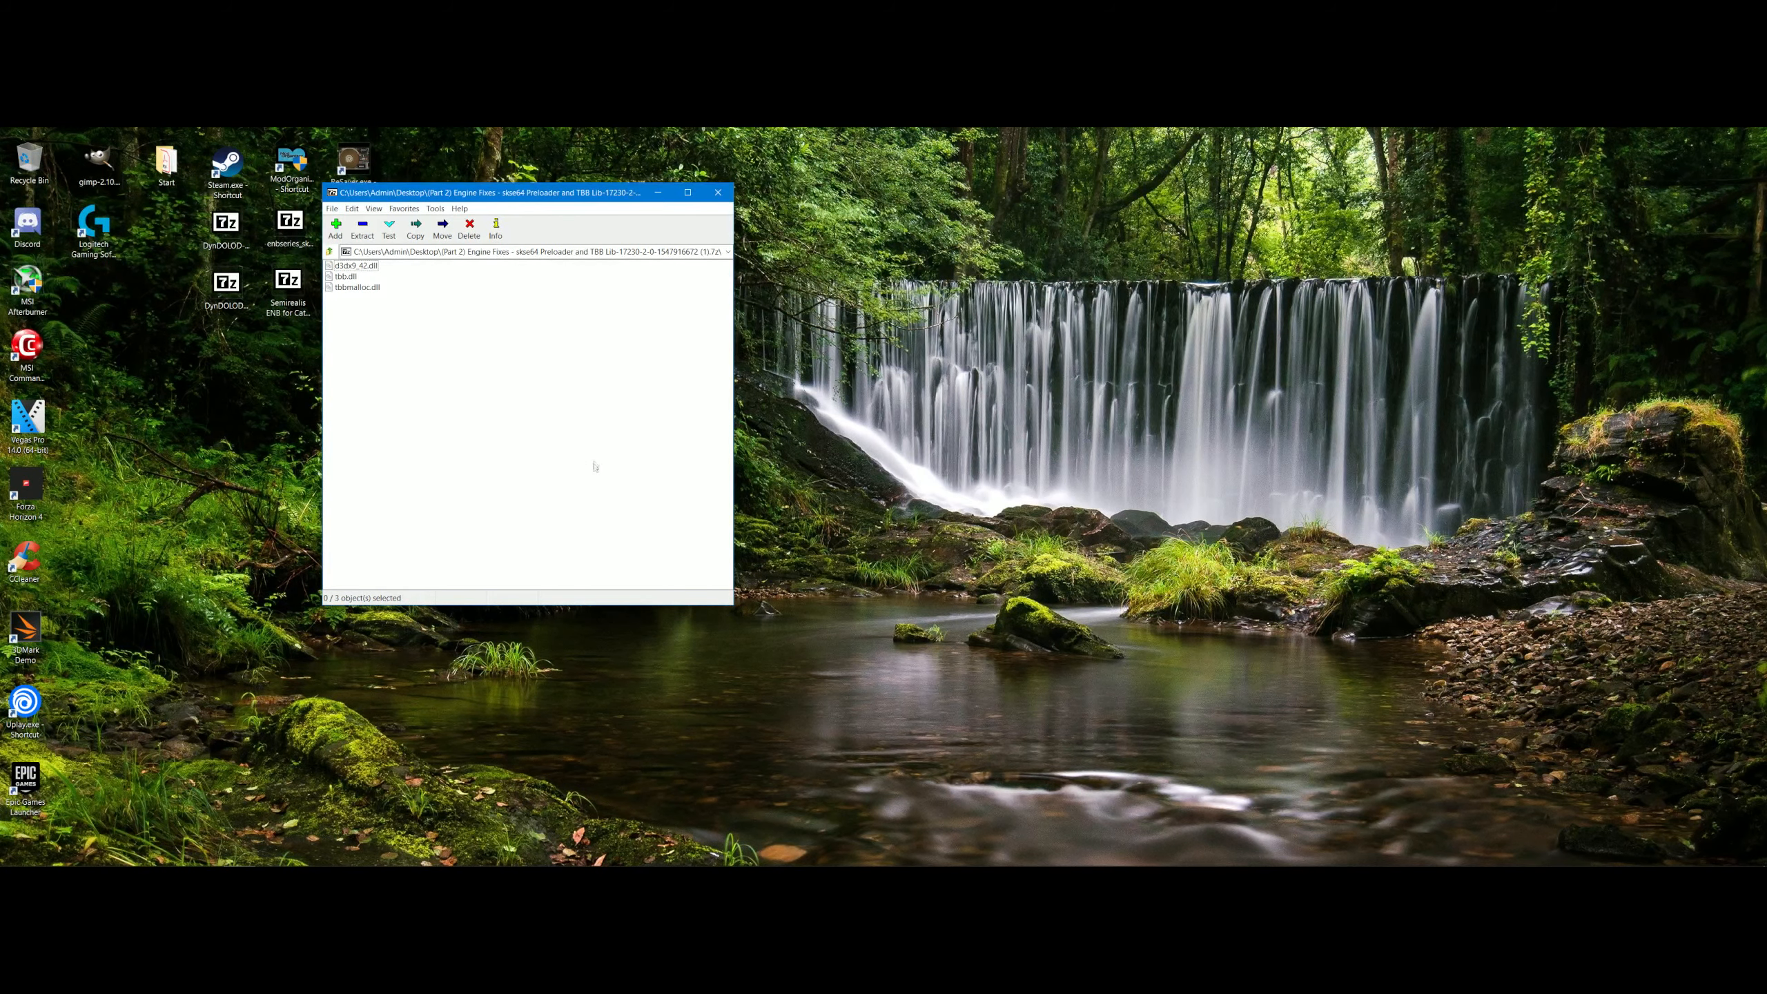
# - Open the Skyrim Special Edition game folder in File Explorer and place its window beside the open archive, clear of its file list
pyautogui.moveTo(226, 862)
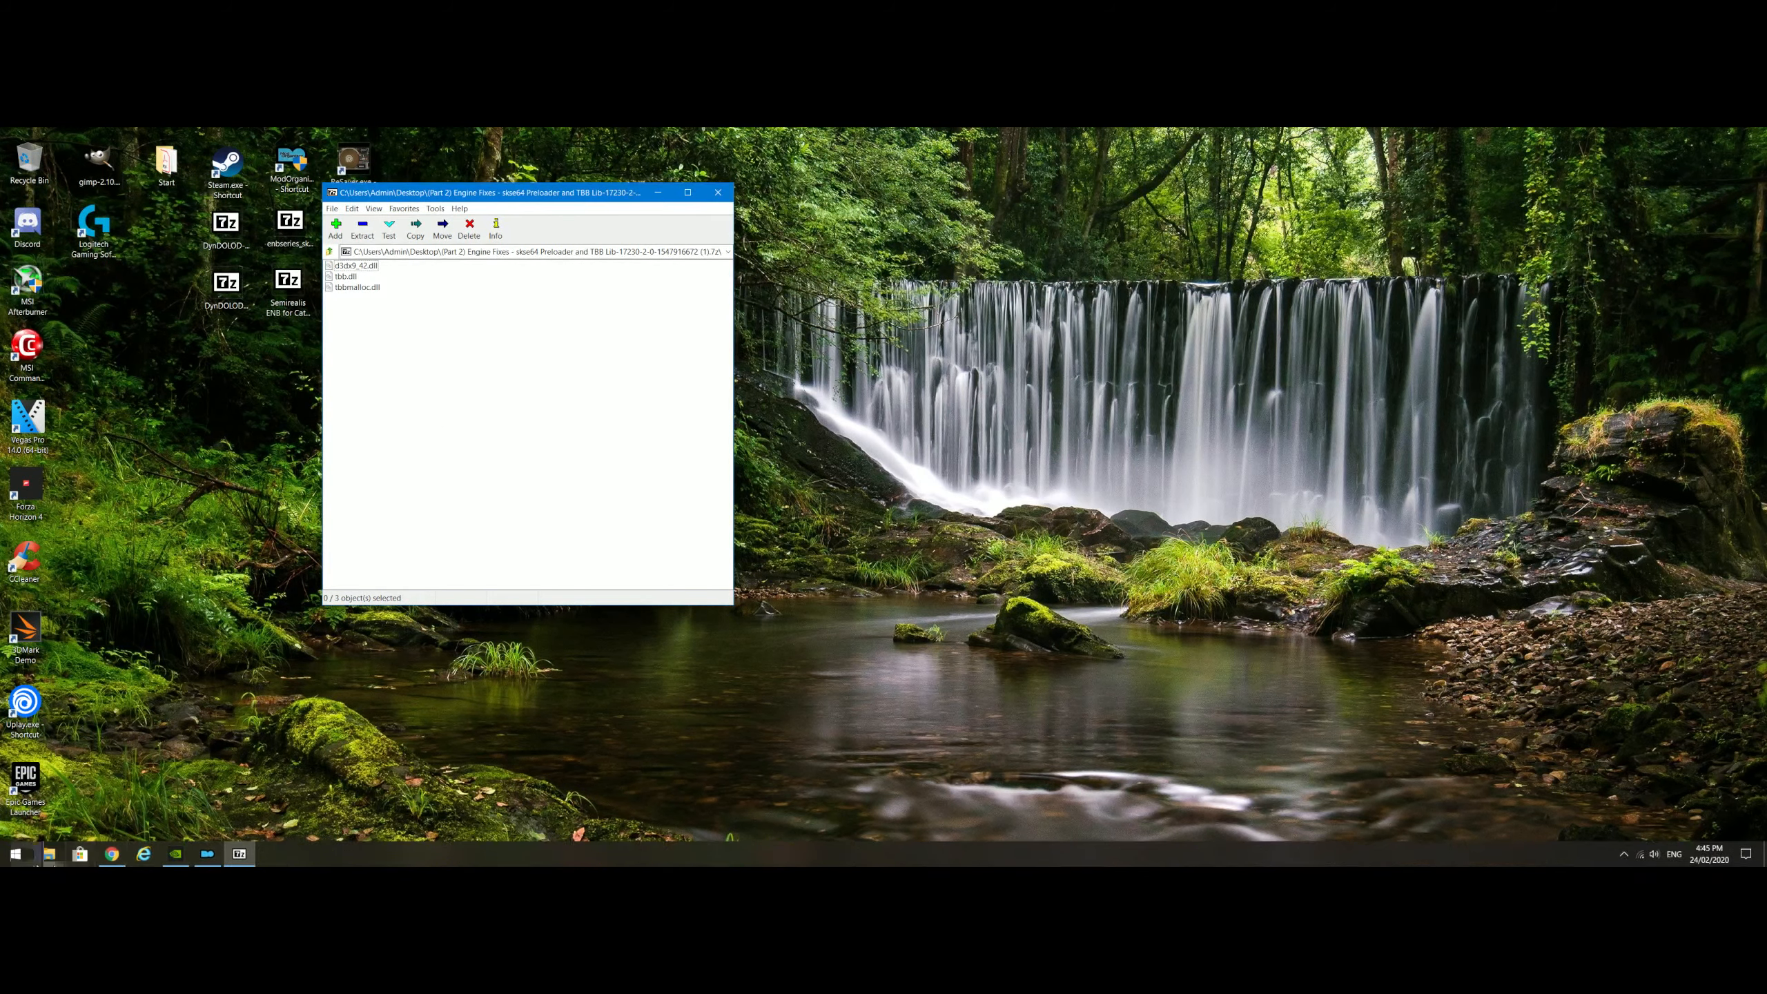
pyautogui.click(48, 855)
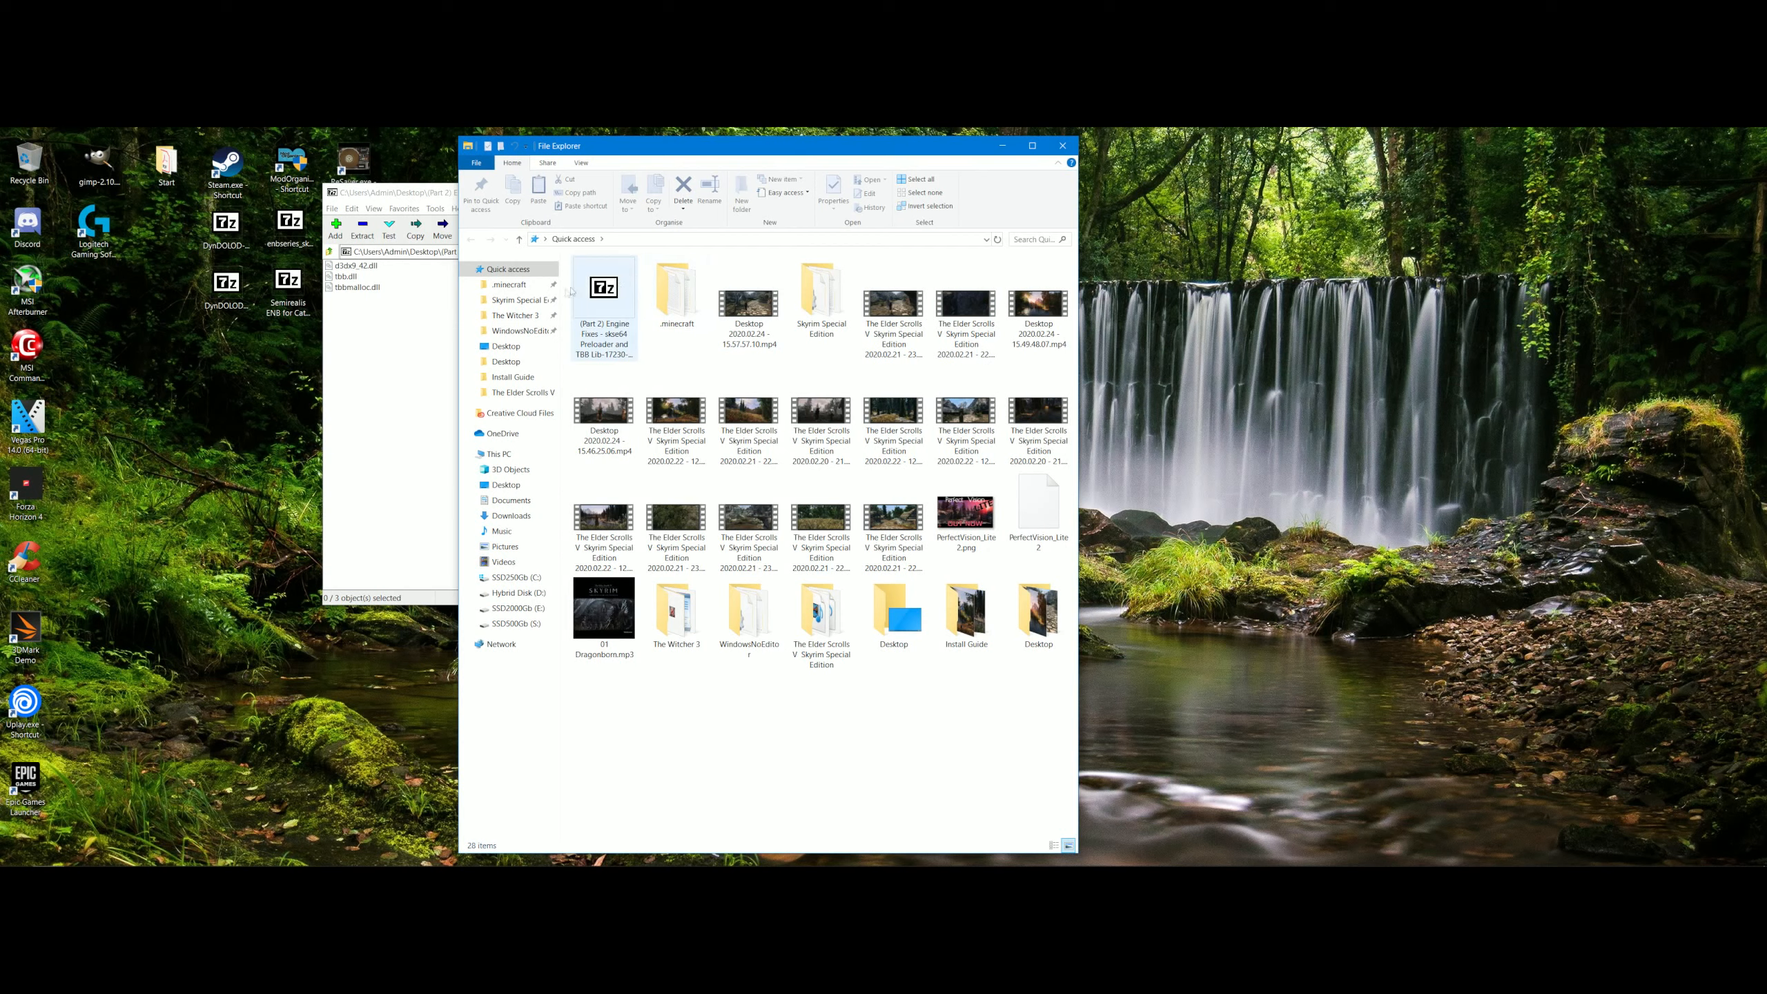
pyautogui.click(527, 301)
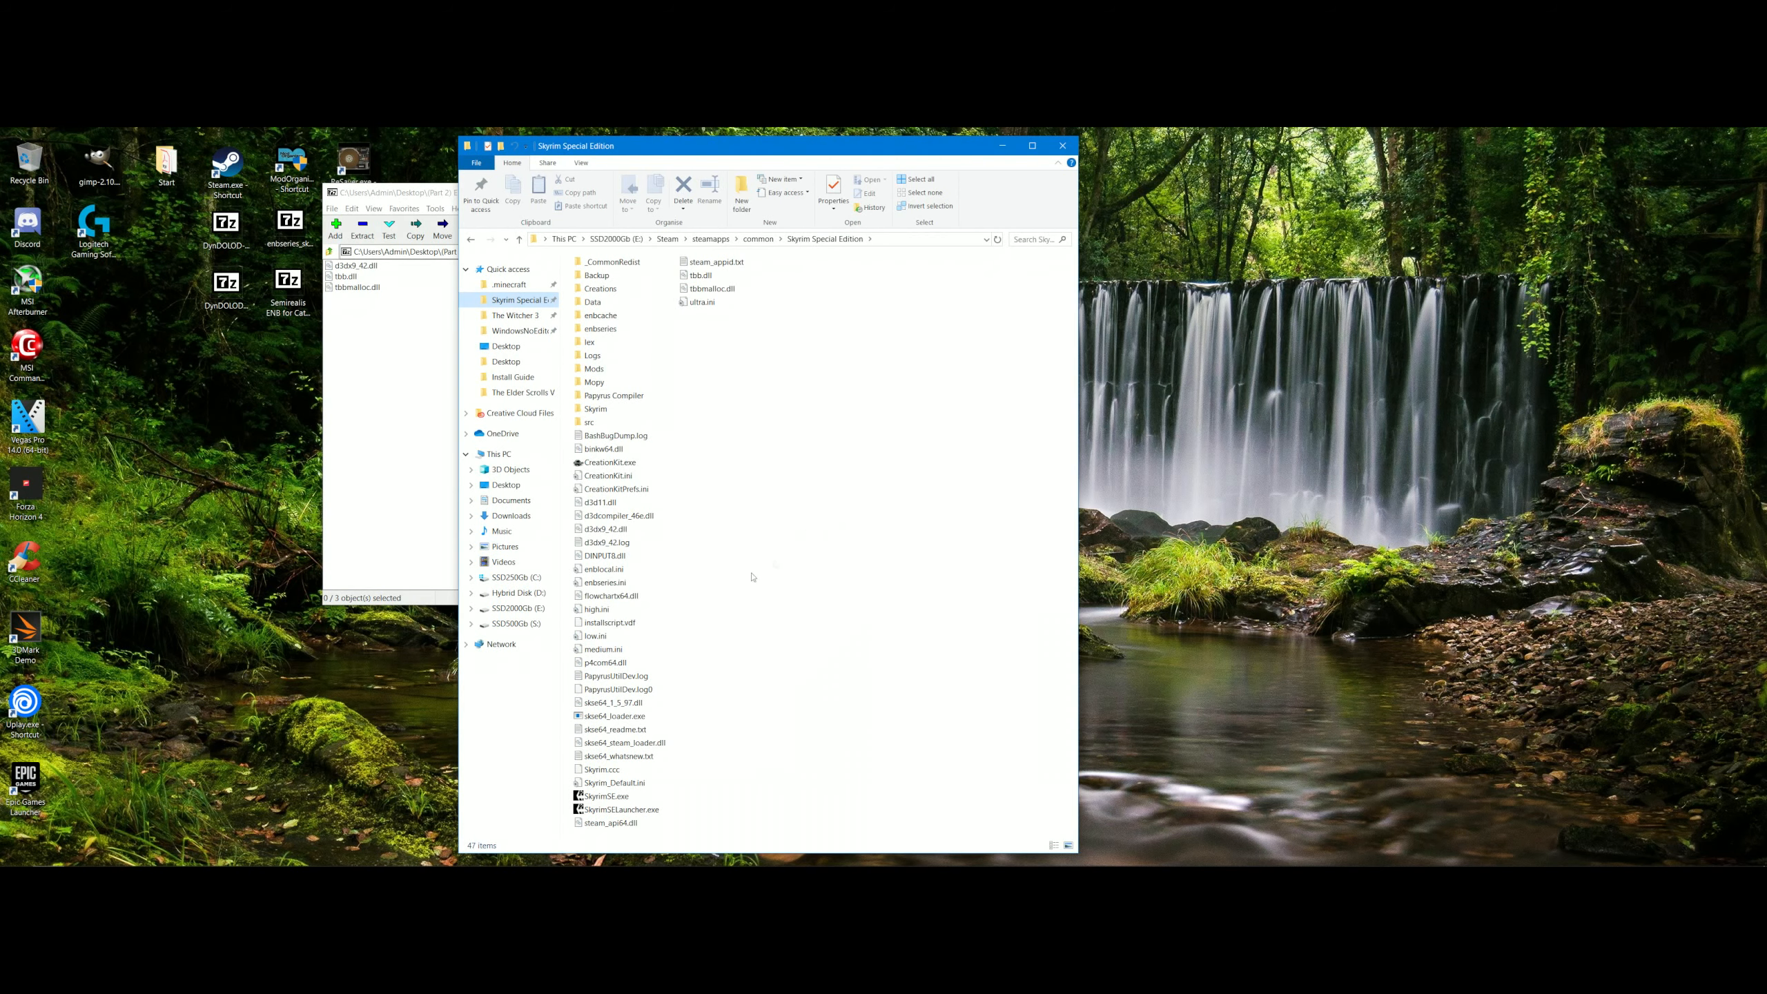
pyautogui.click(608, 797)
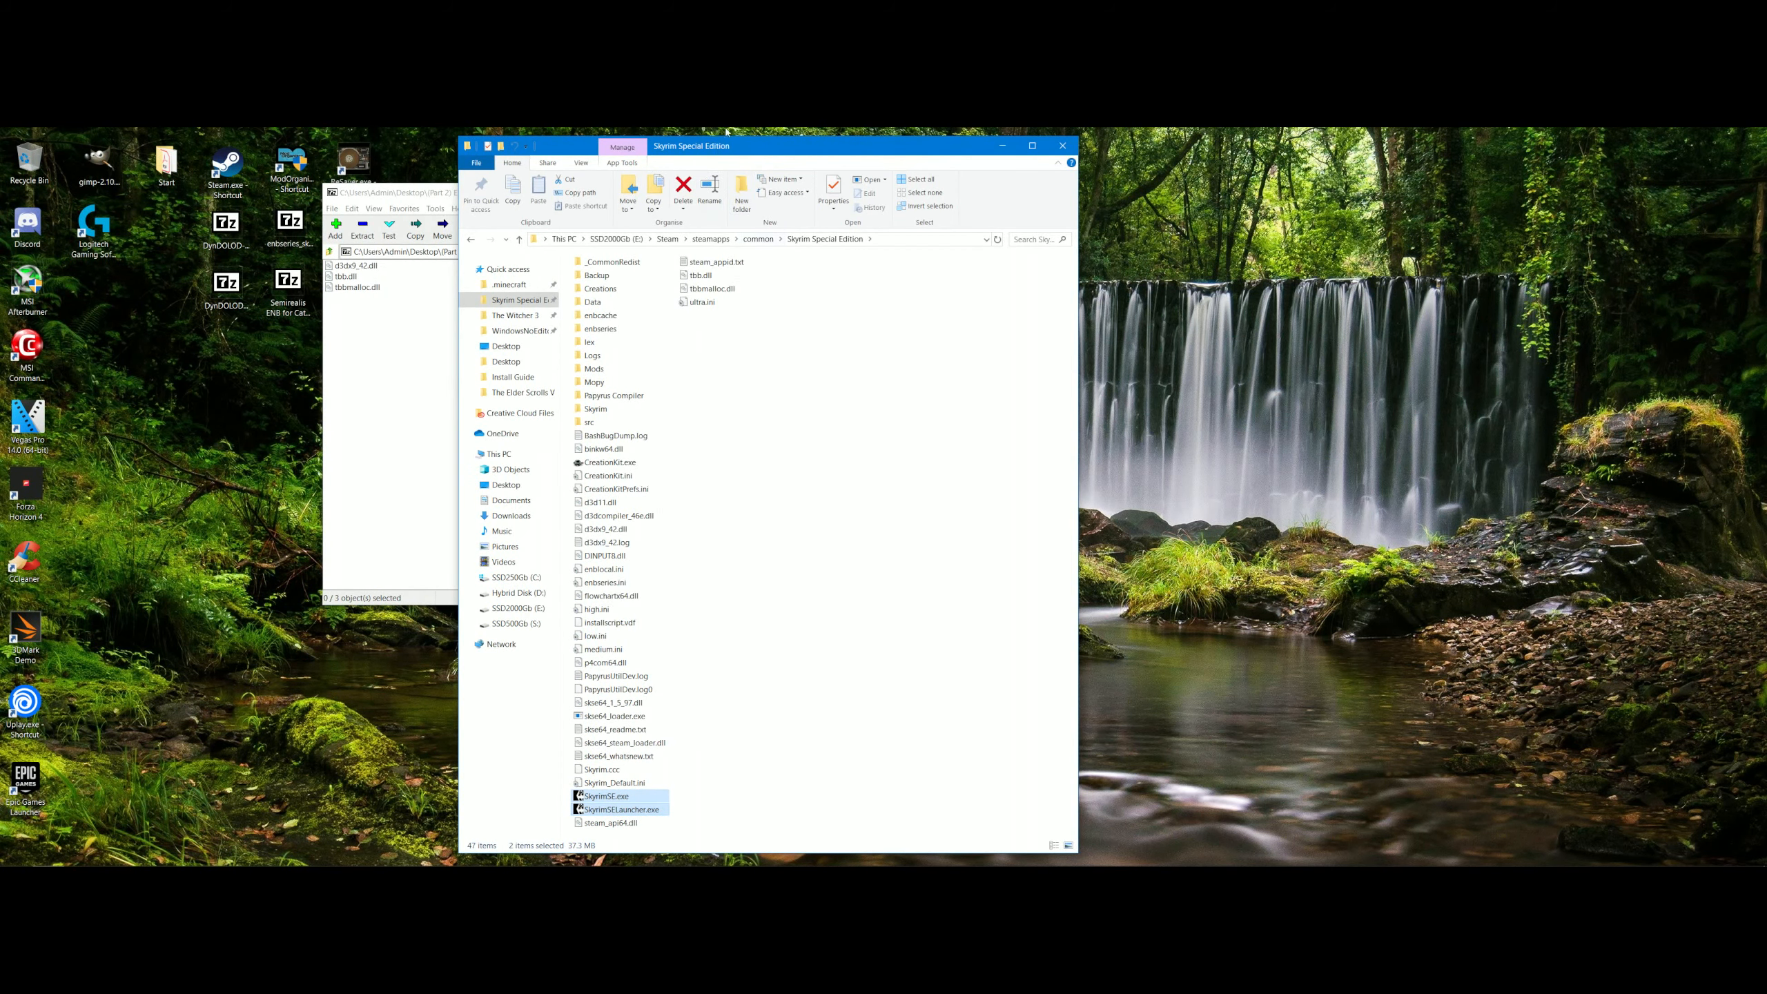
pyautogui.moveTo(784, 138); pyautogui.dragTo(1100, 137)
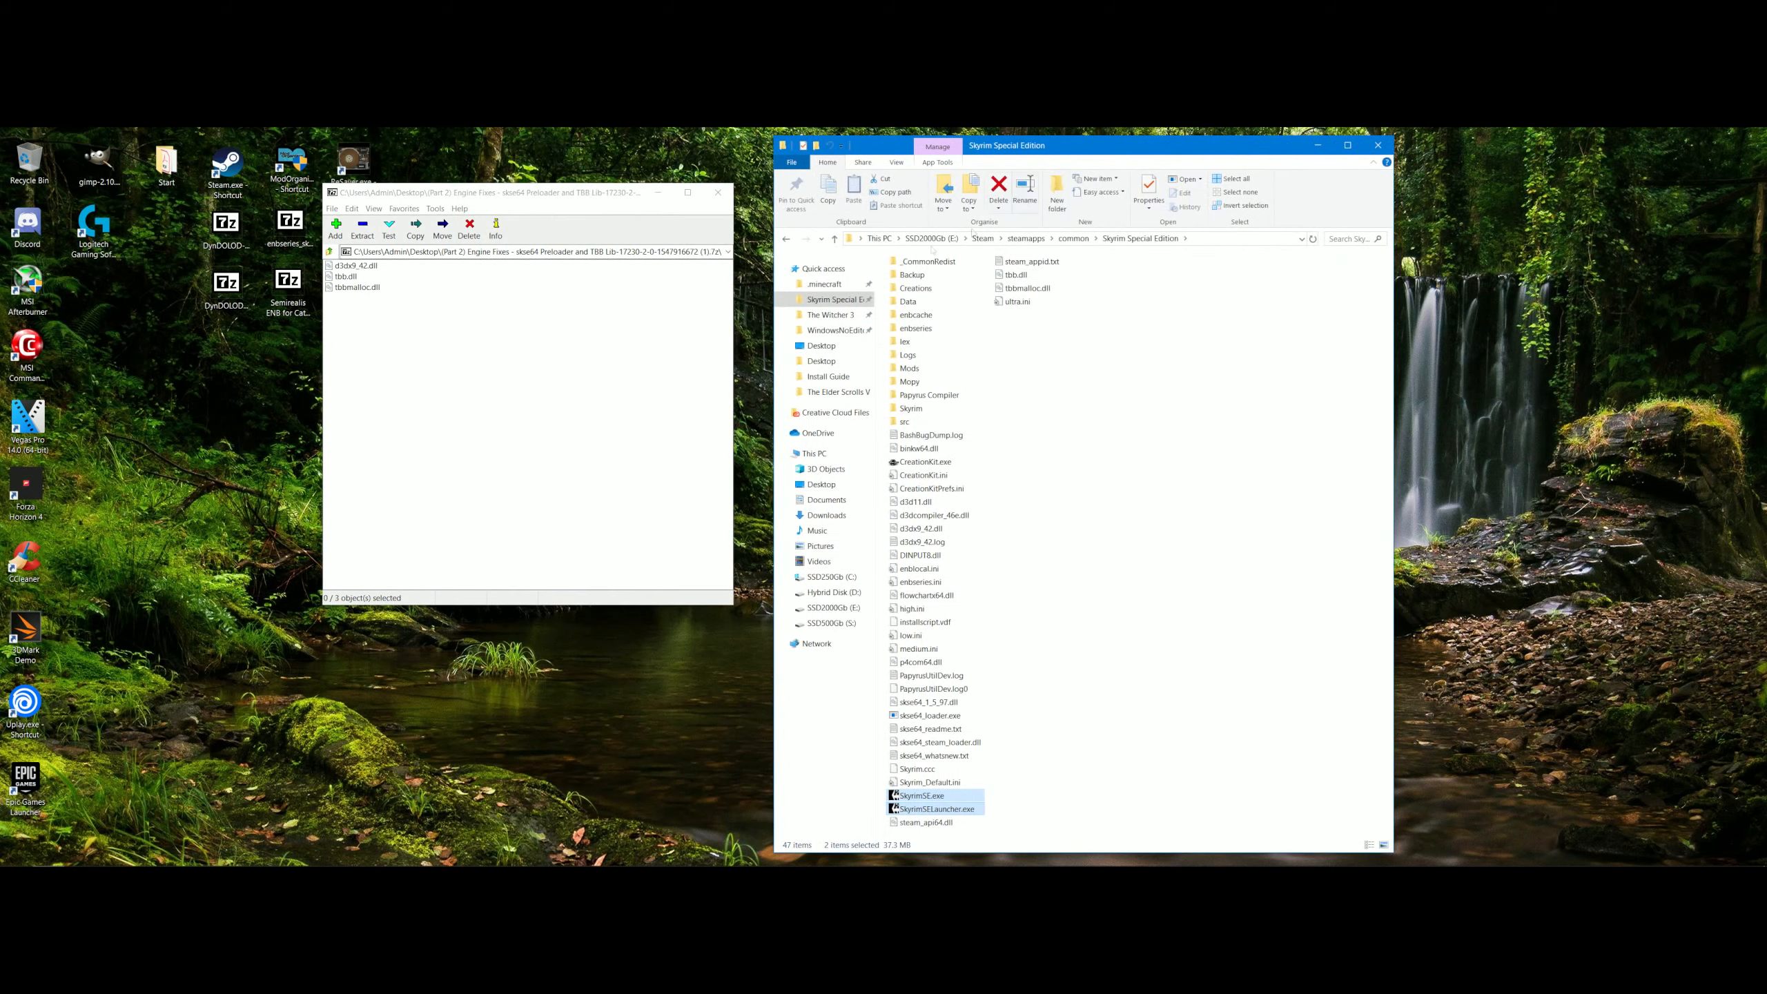
# - Copy d3dx9_42.dll, tbb.dll and tbbmalloc.dll from the archive into the Skyrim Special Edition folder, replacing the existing files, and close both windows
pyautogui.click(353, 265)
pyautogui.keyDown('shift'); pyautogui.click(348, 288); pyautogui.keyUp('shift')
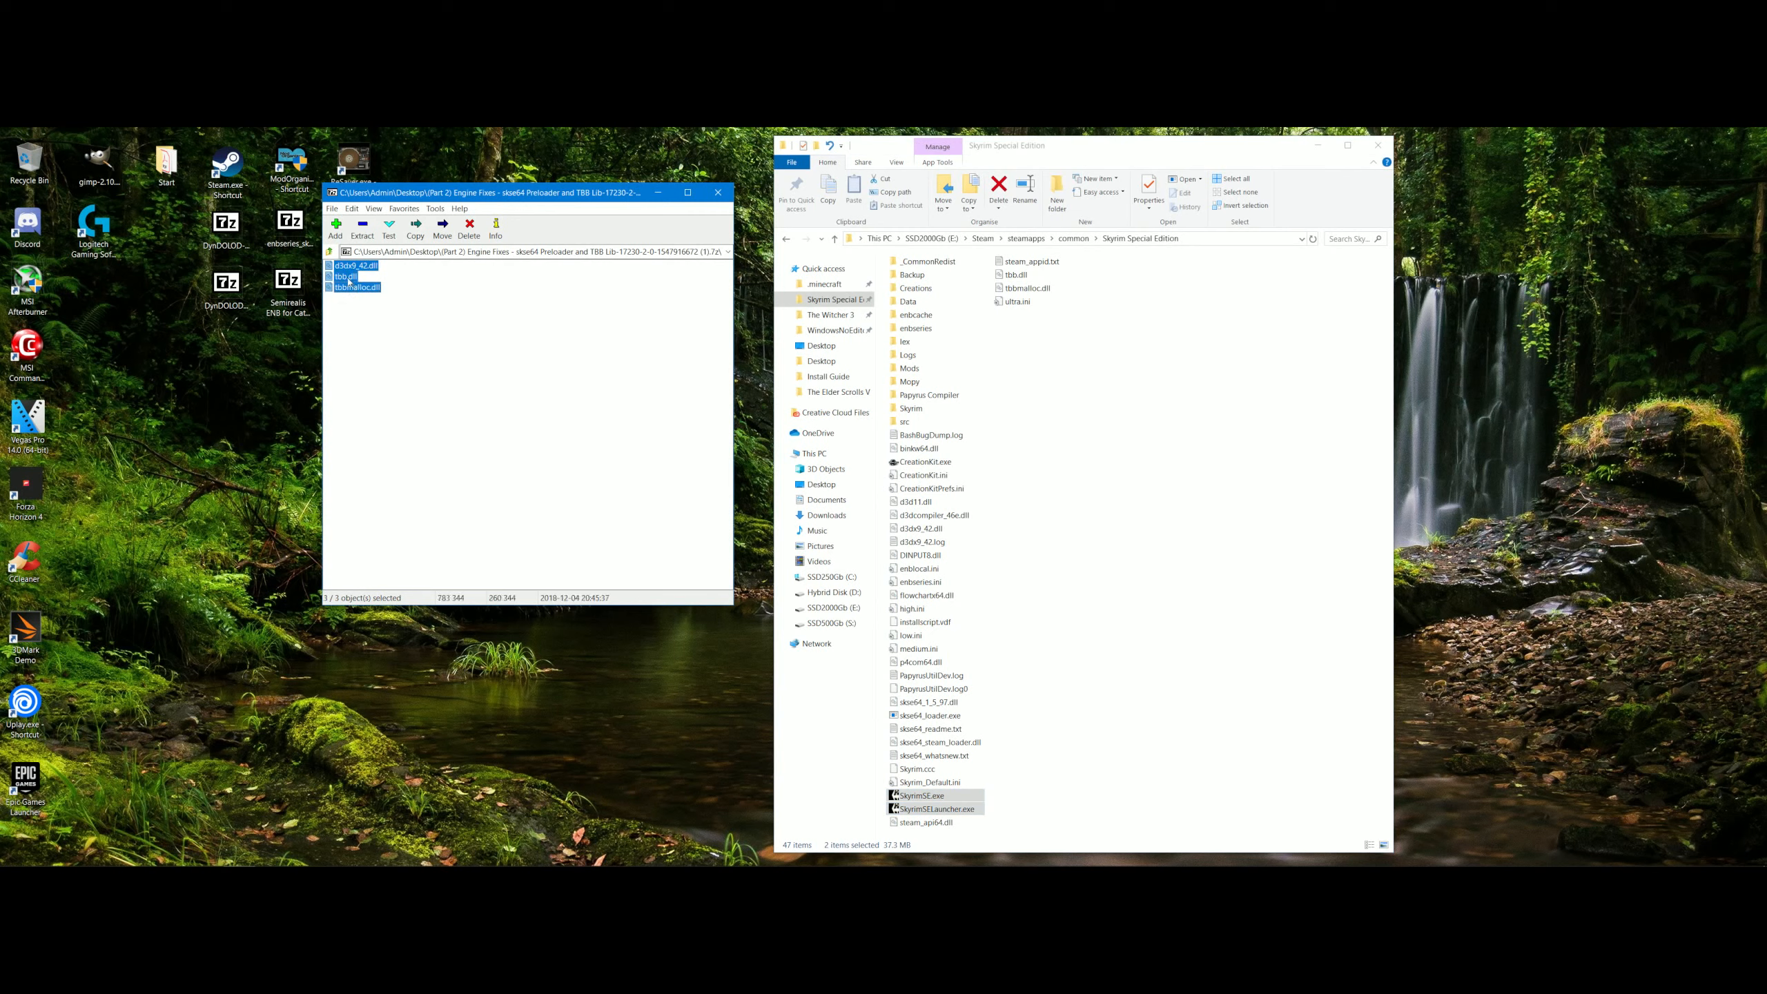
pyautogui.moveTo(1145, 420); pyautogui.dragTo(1148, 418)
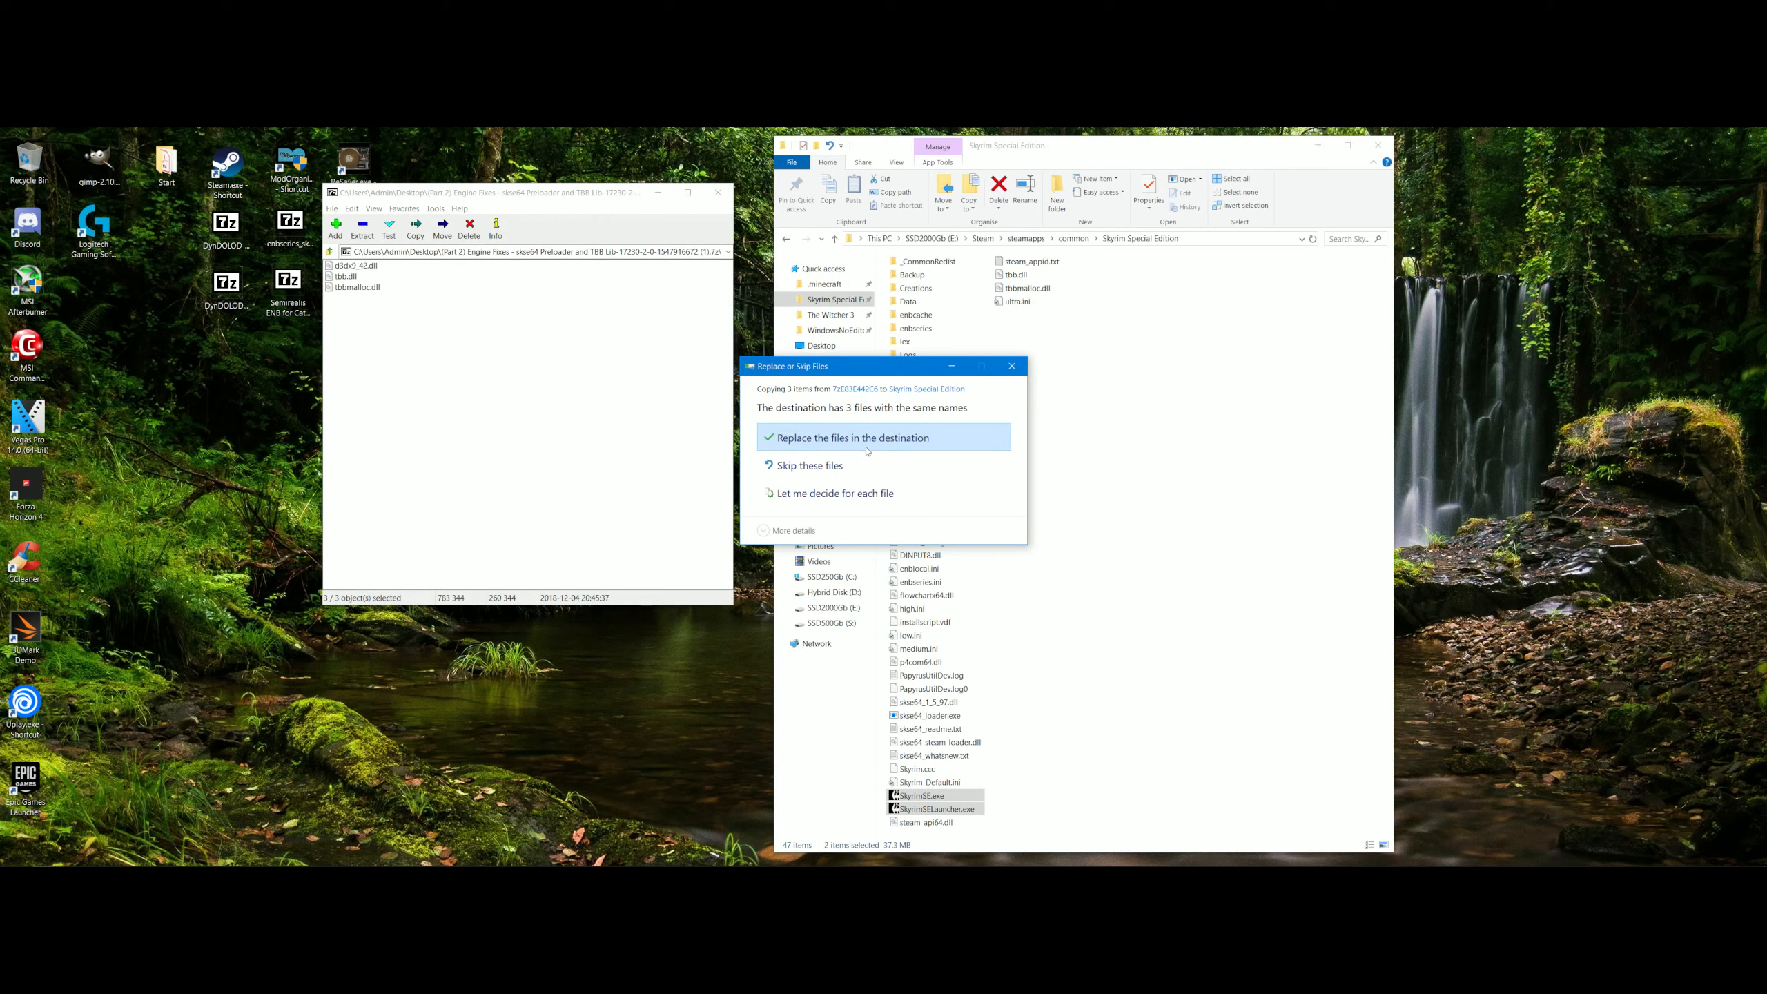
pyautogui.click(856, 439)
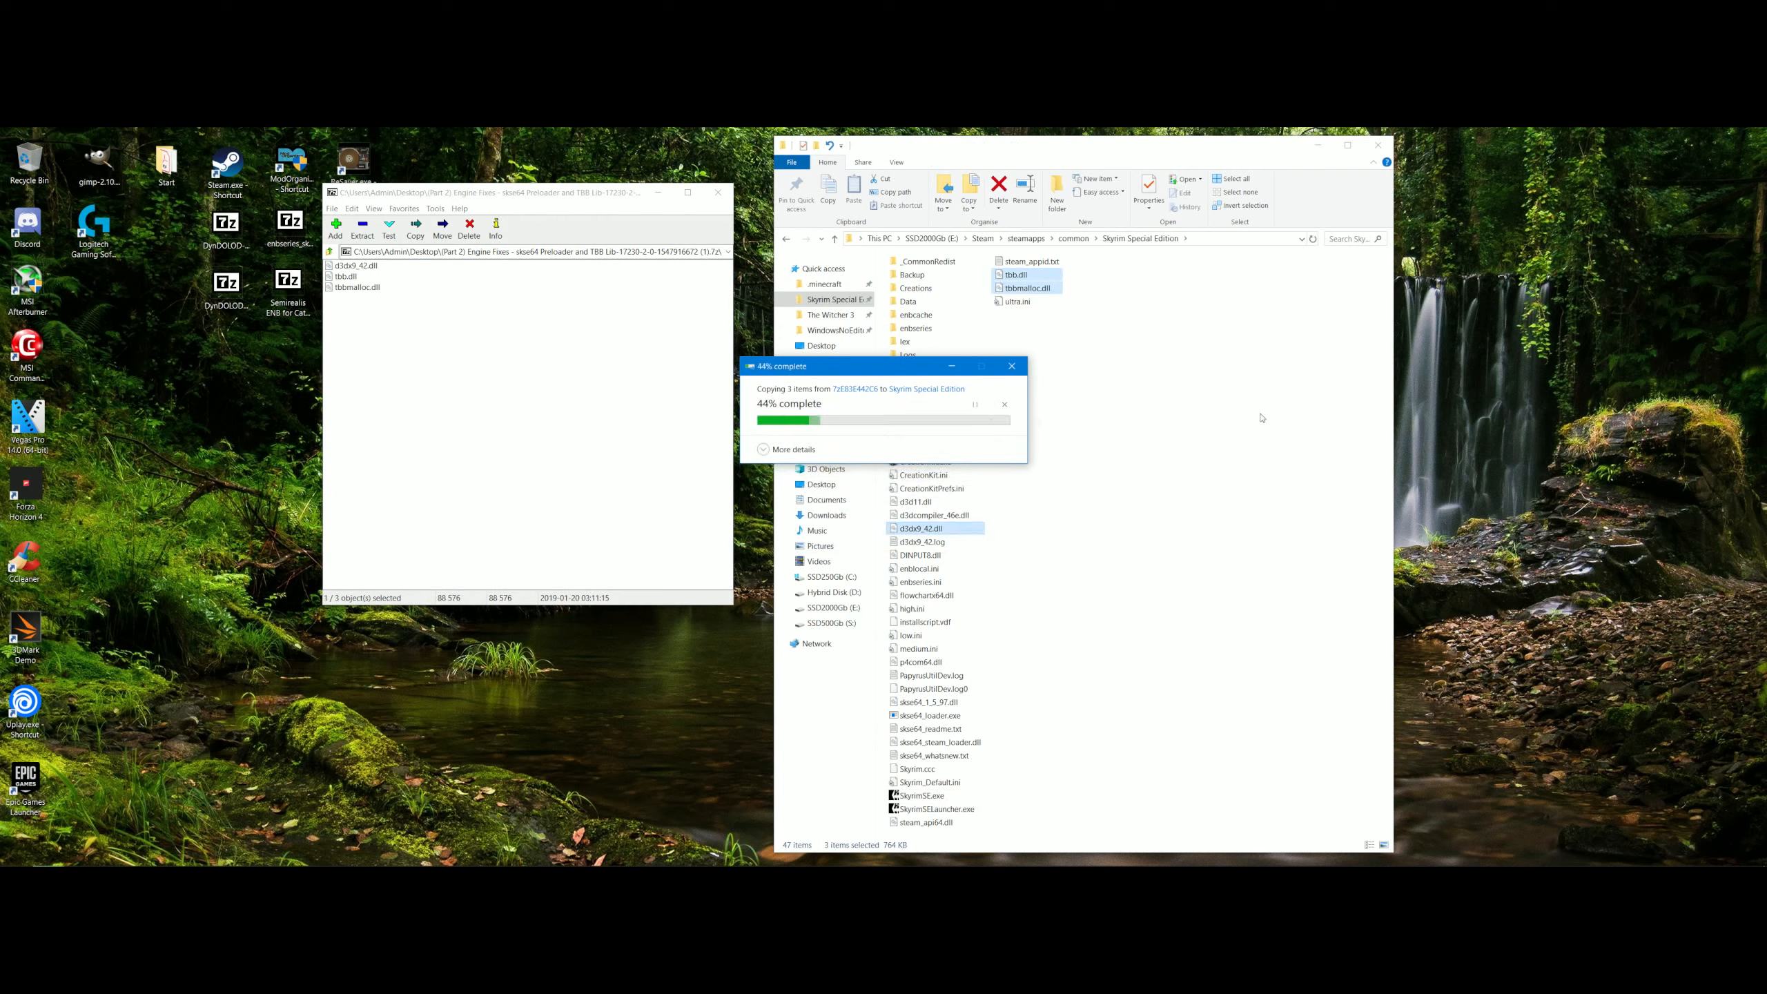
pyautogui.click(718, 191)
pyautogui.click(1378, 145)
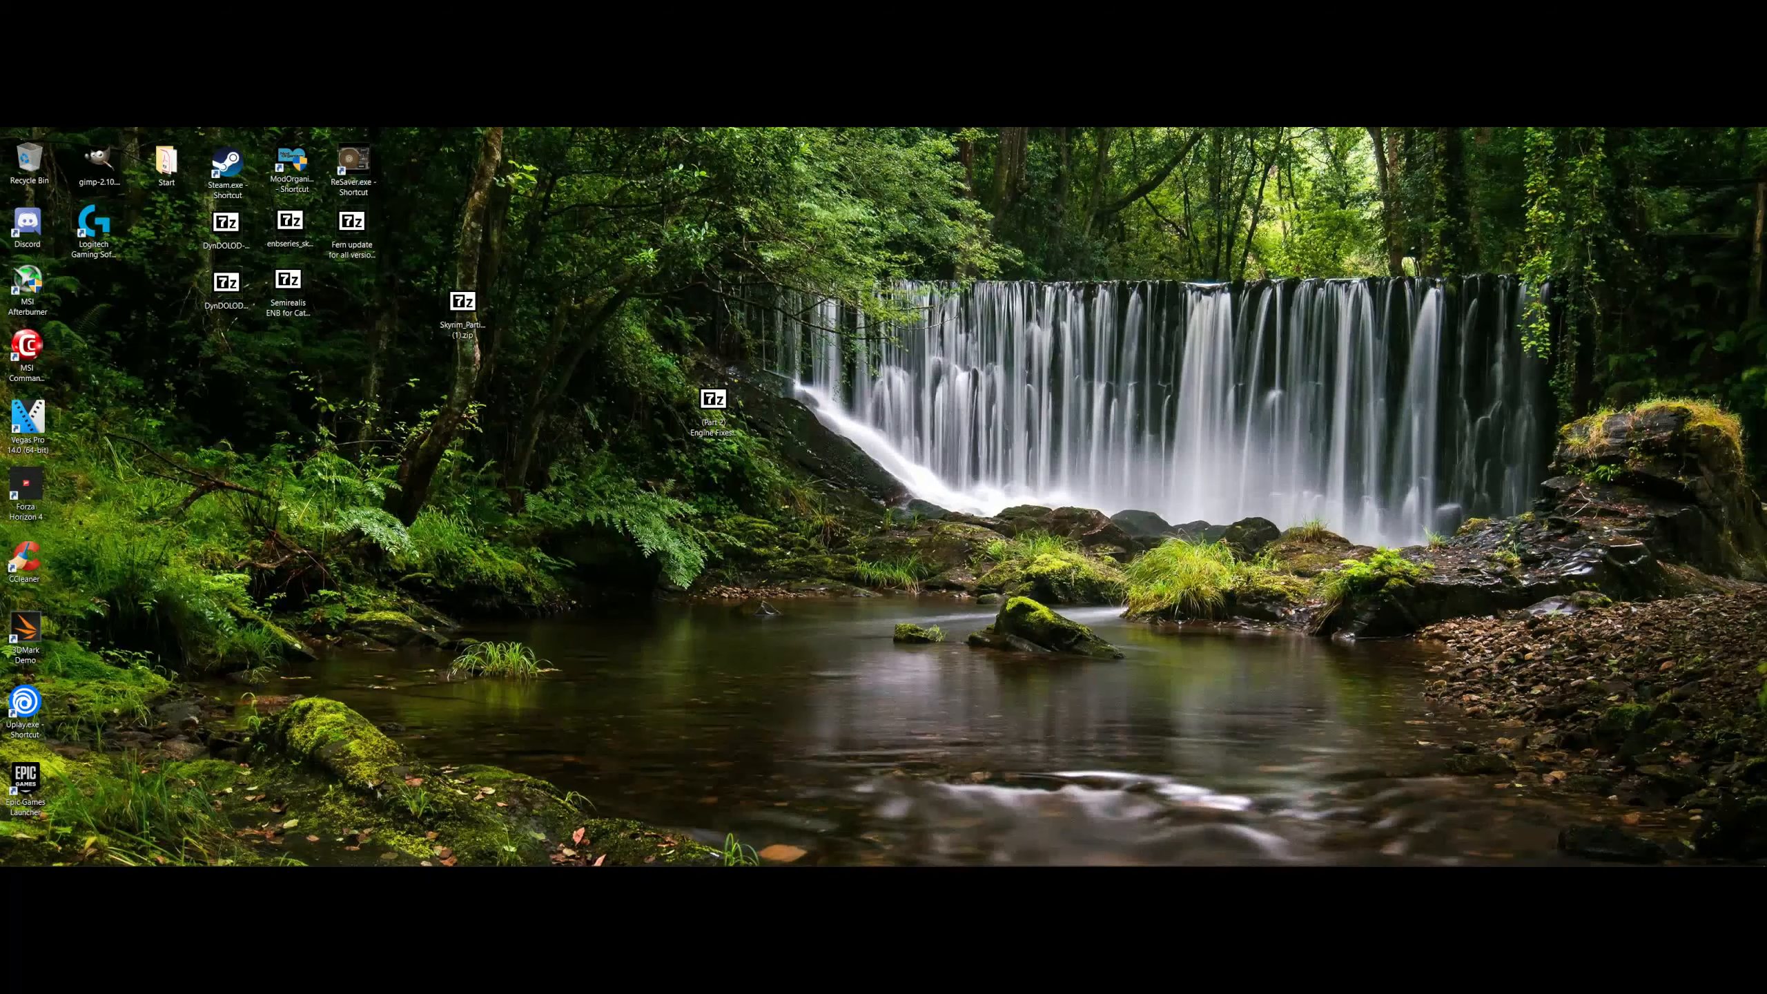
# - Switch to the mod list in Chrome, review the download files on the linked ENB Helper SE page, and close that page
pyautogui.moveTo(209, 857)
pyautogui.click(113, 855)
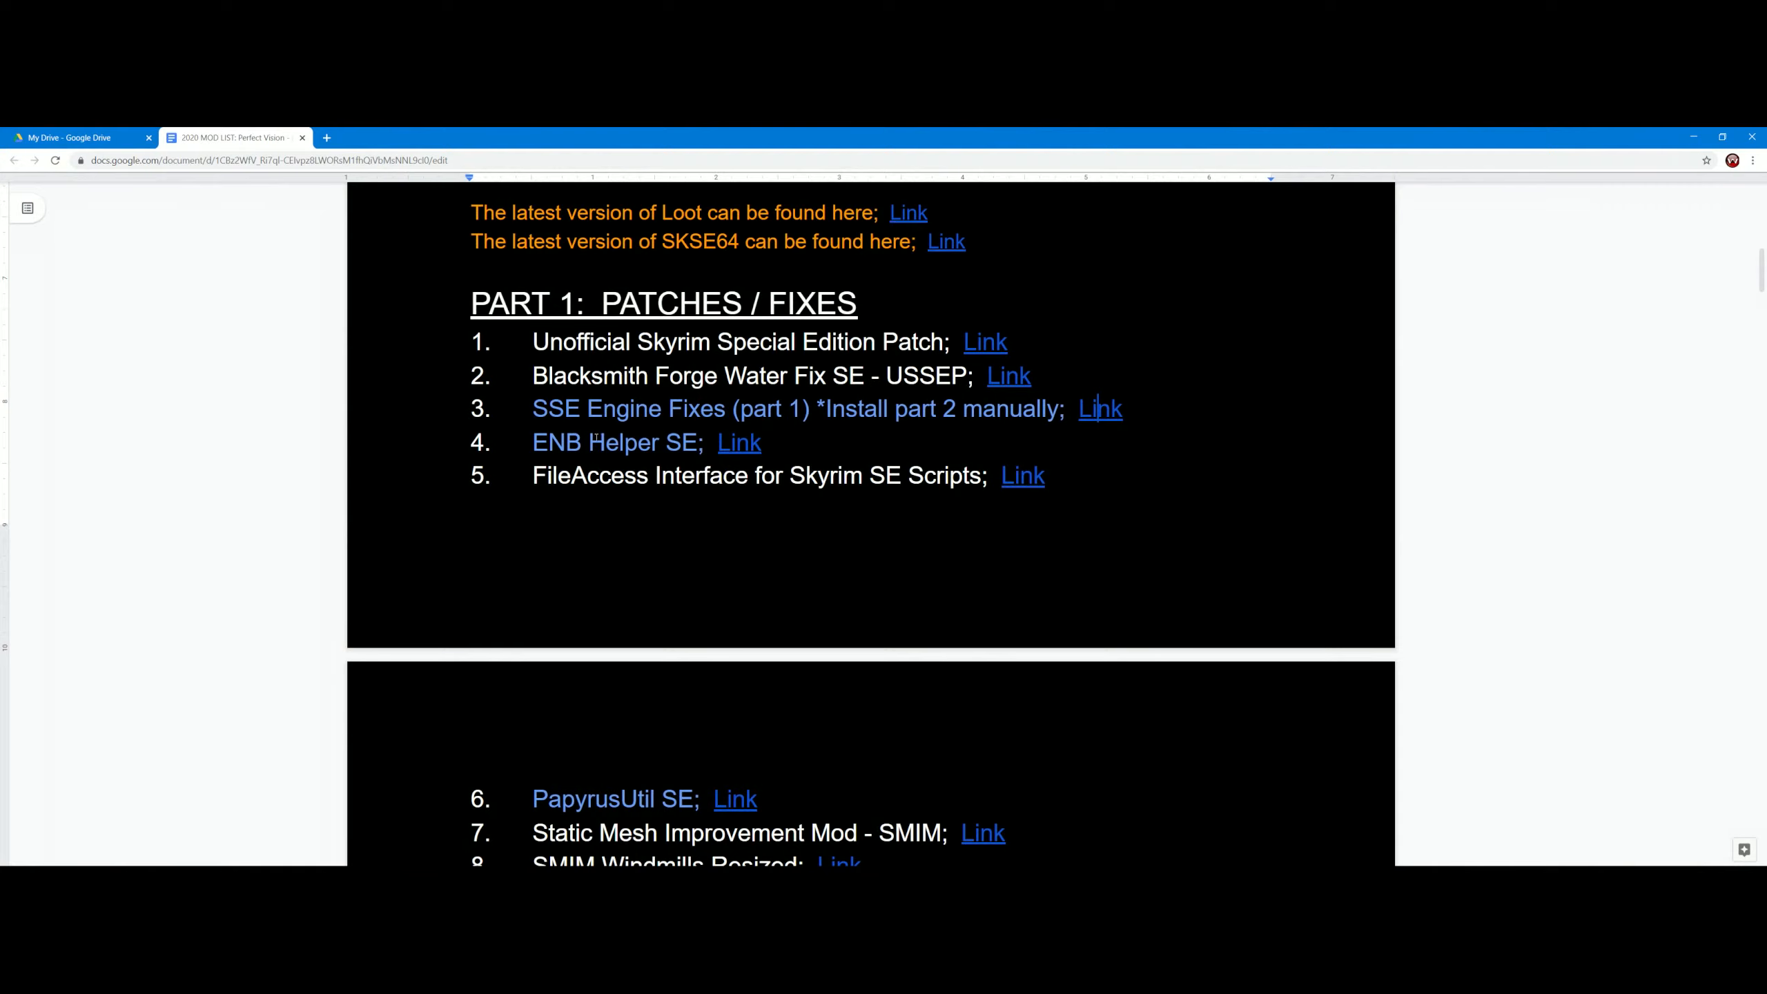
pyautogui.click(736, 448)
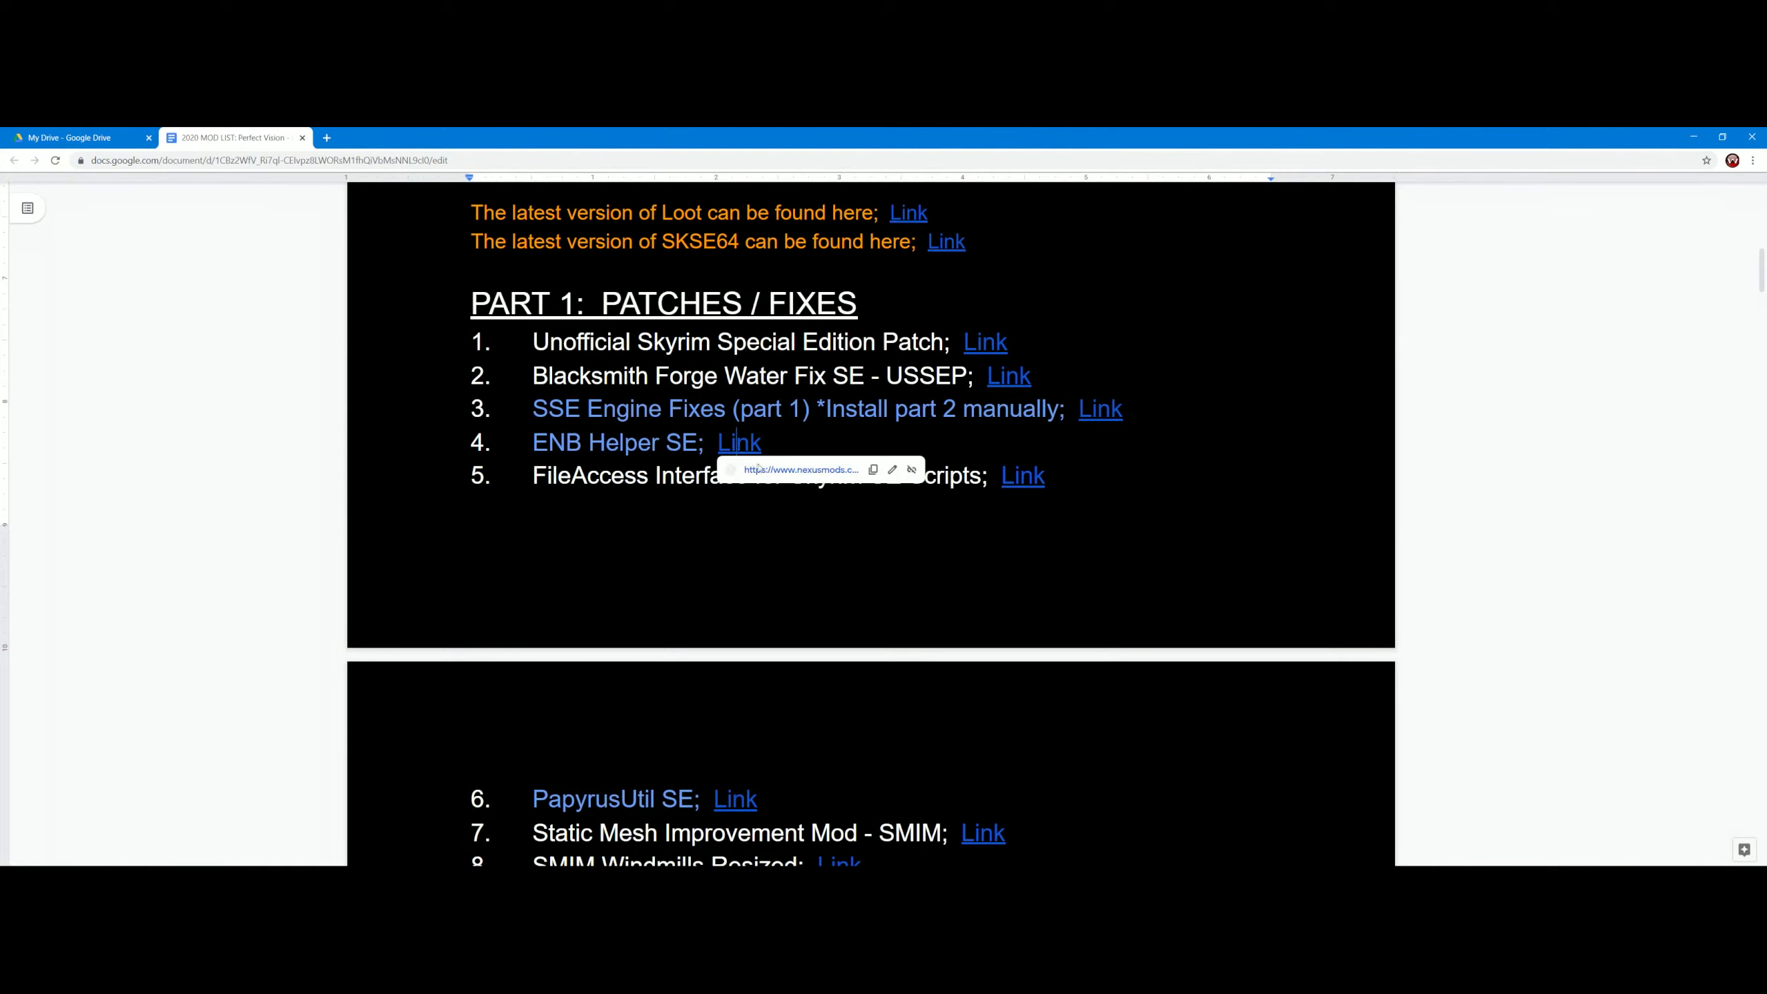
pyautogui.click(766, 471)
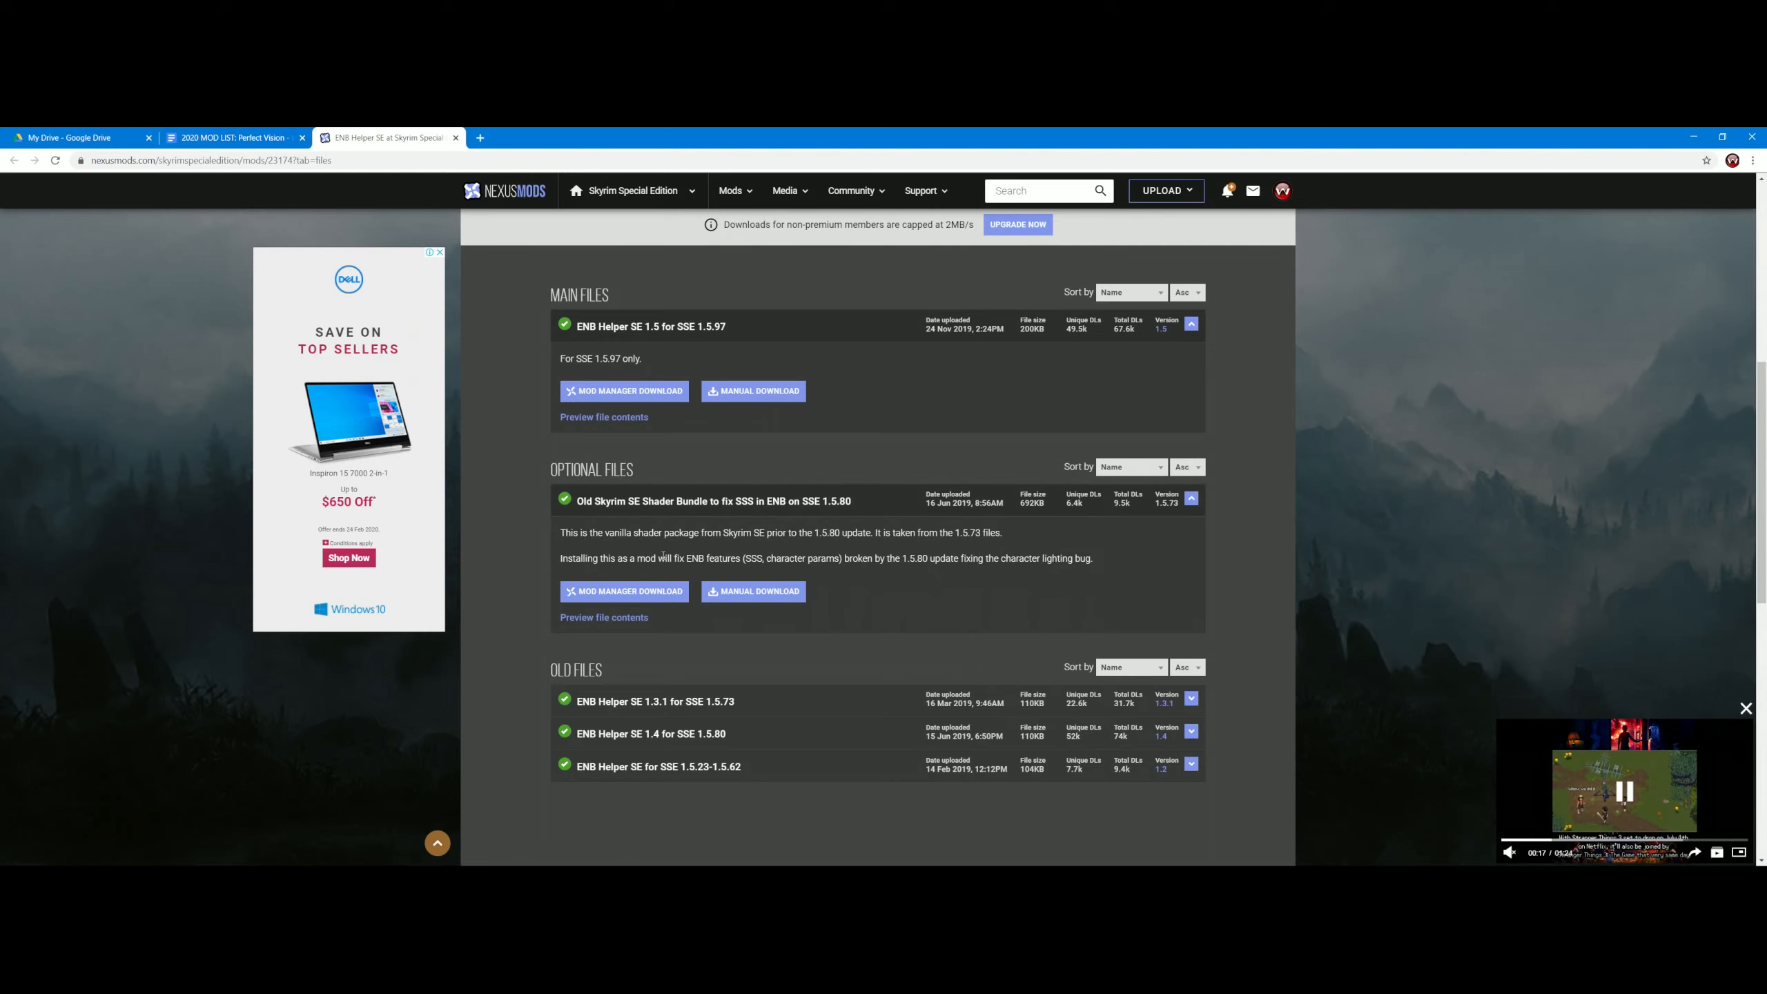
pyautogui.scroll(-3, 804, 687)
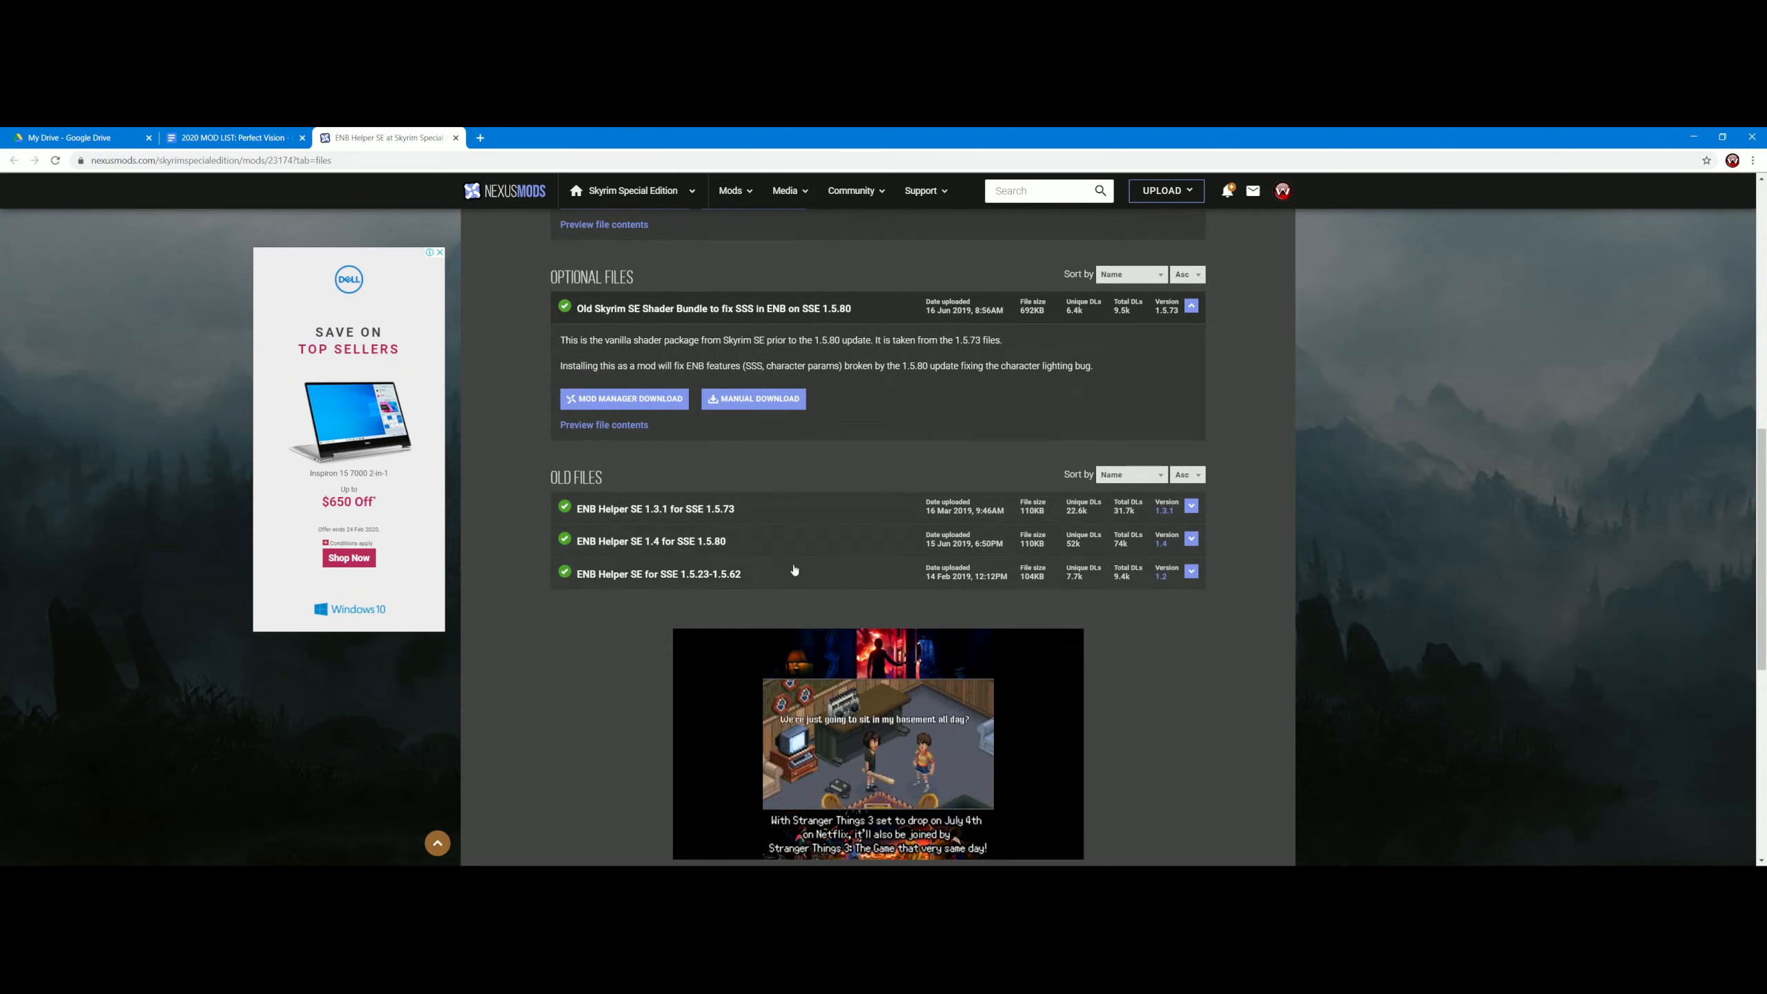
pyautogui.scroll(8, 794, 570)
pyautogui.scroll(-2, 1025, 599)
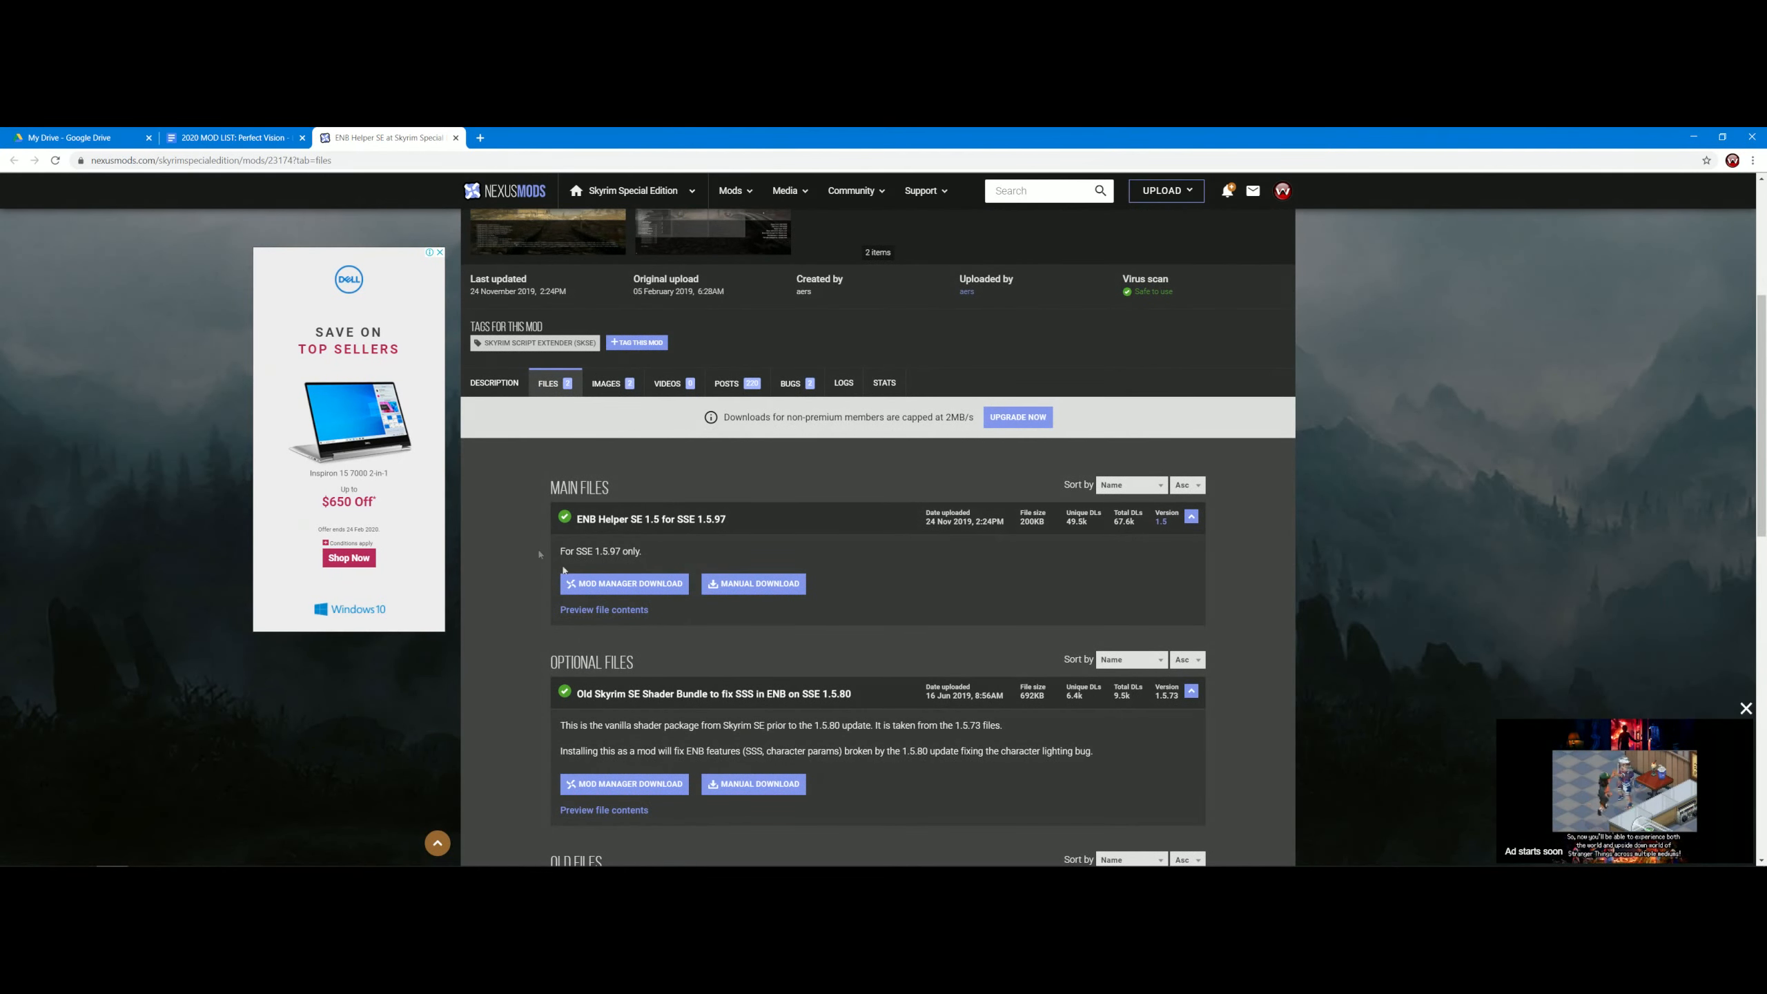
pyautogui.click(456, 138)
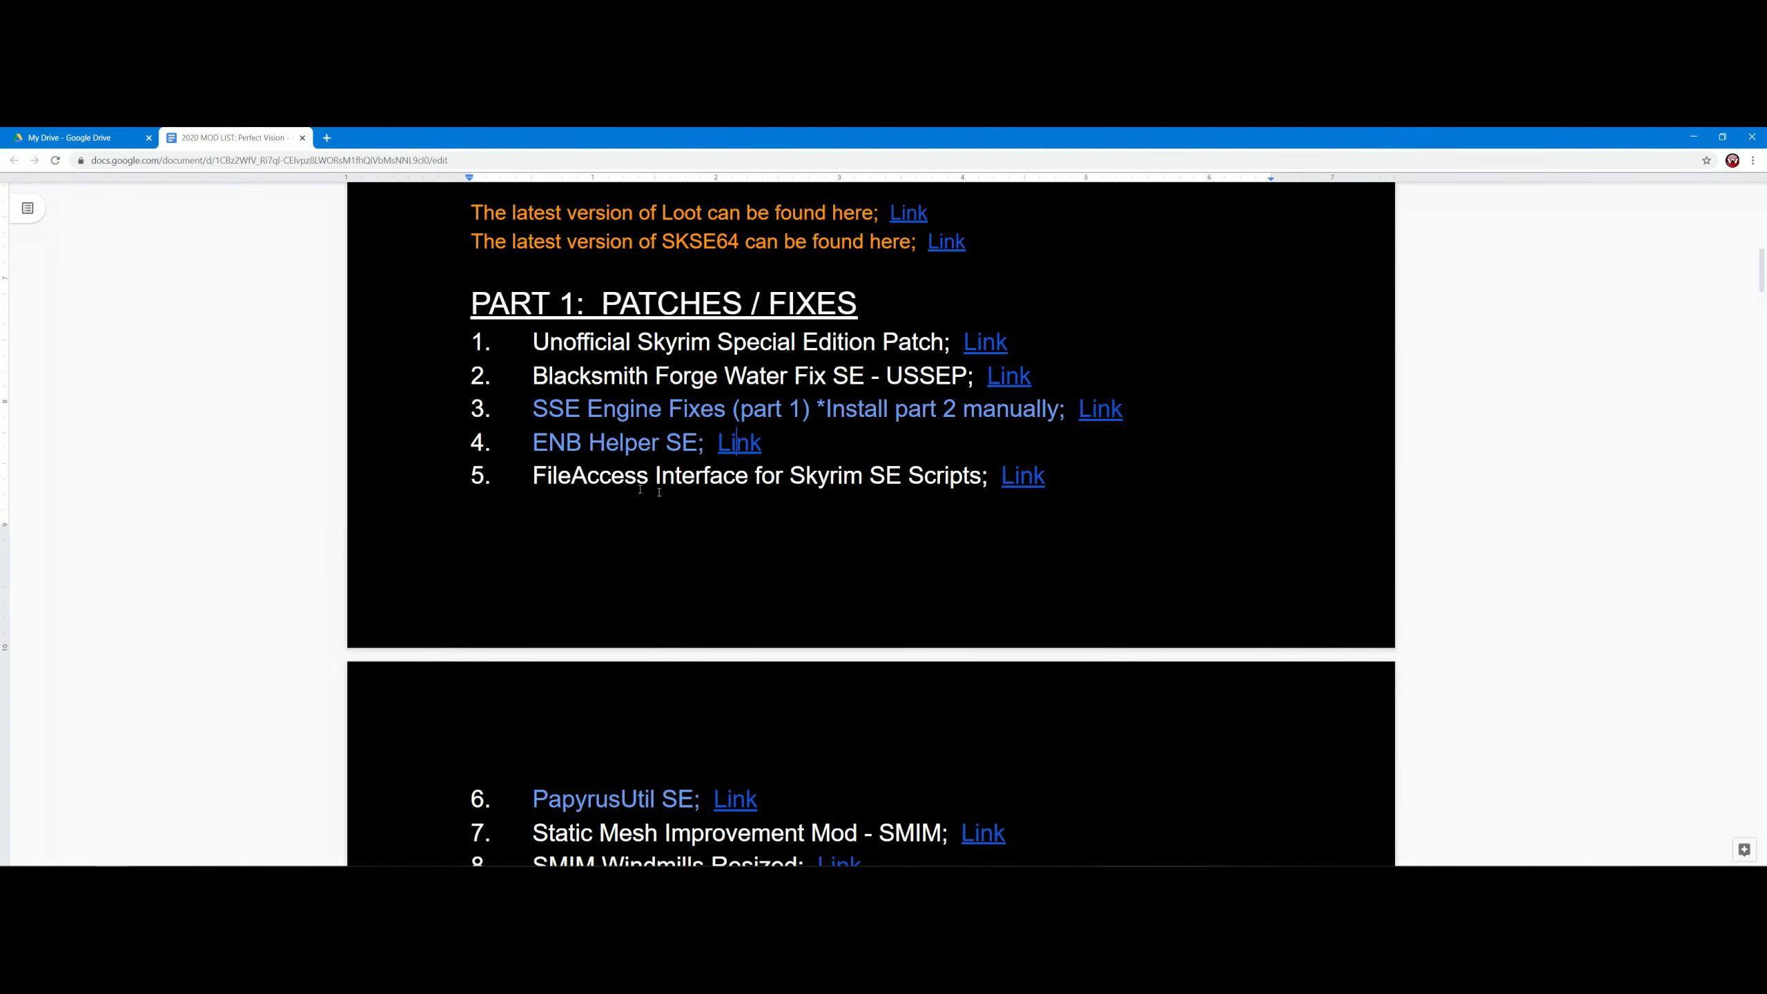
# - Review the main and optional files on the FileAccess Interface for Skyrim SE Scripts page linked in the mod list, and close it
pyautogui.click(1028, 479)
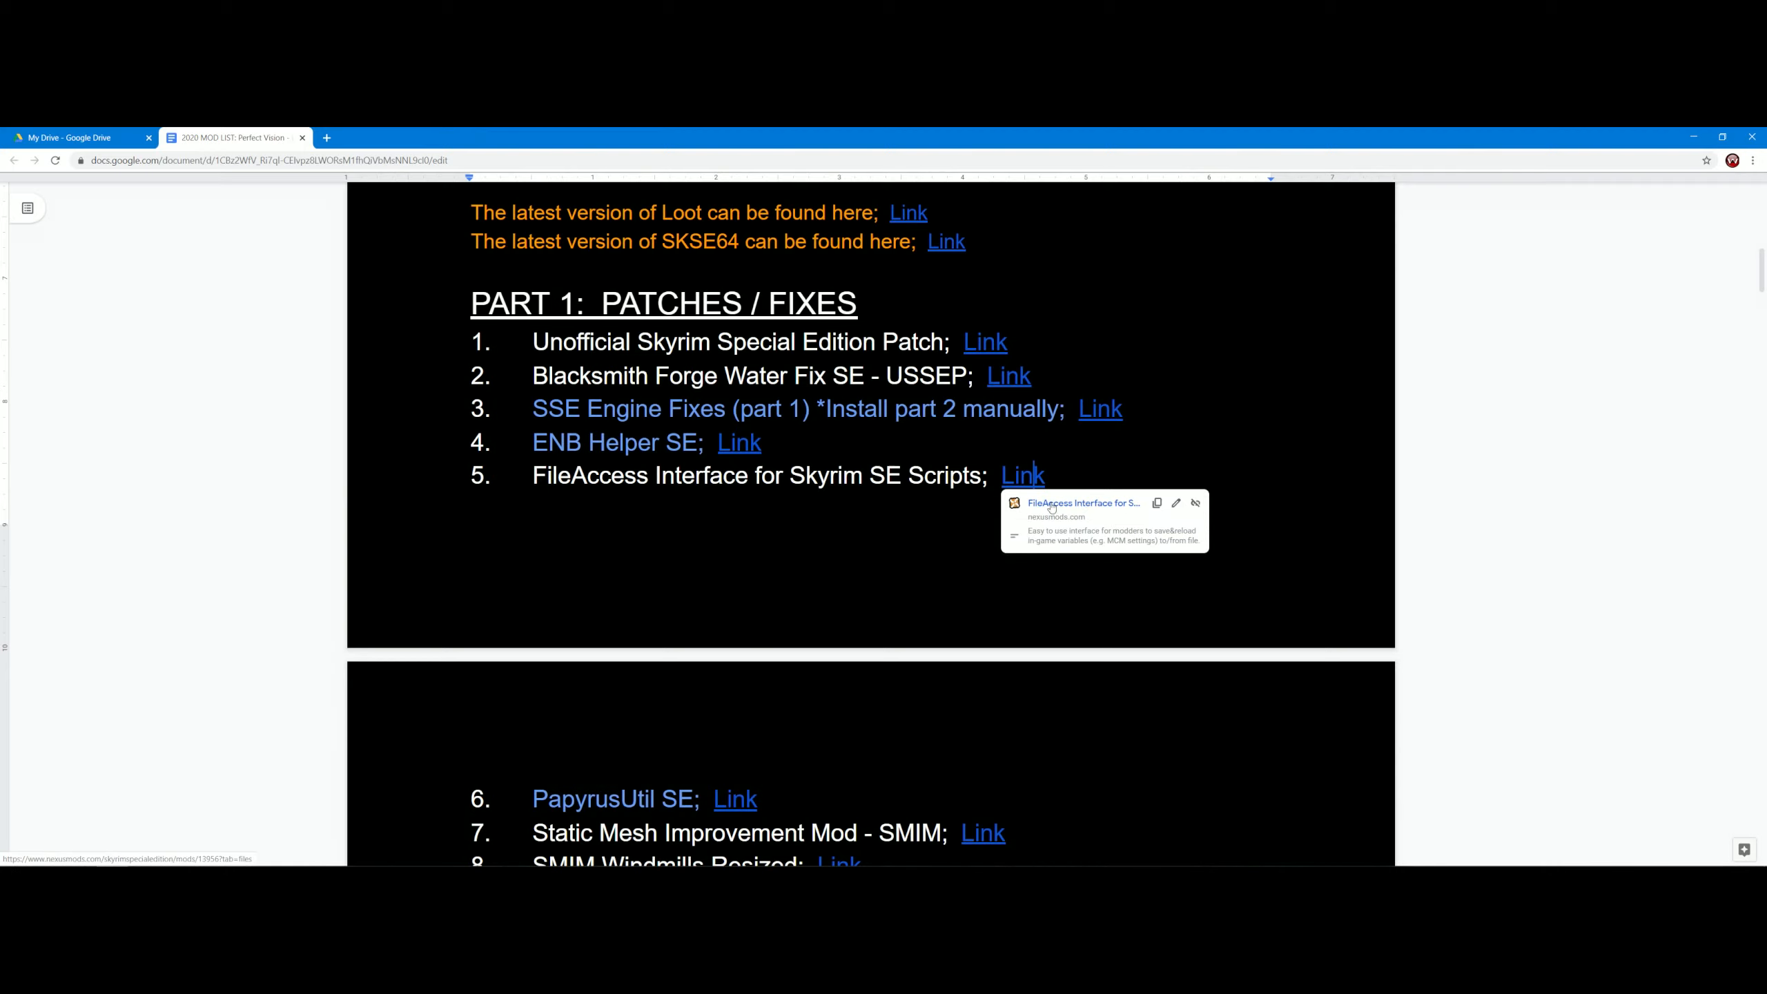
pyautogui.click(1089, 515)
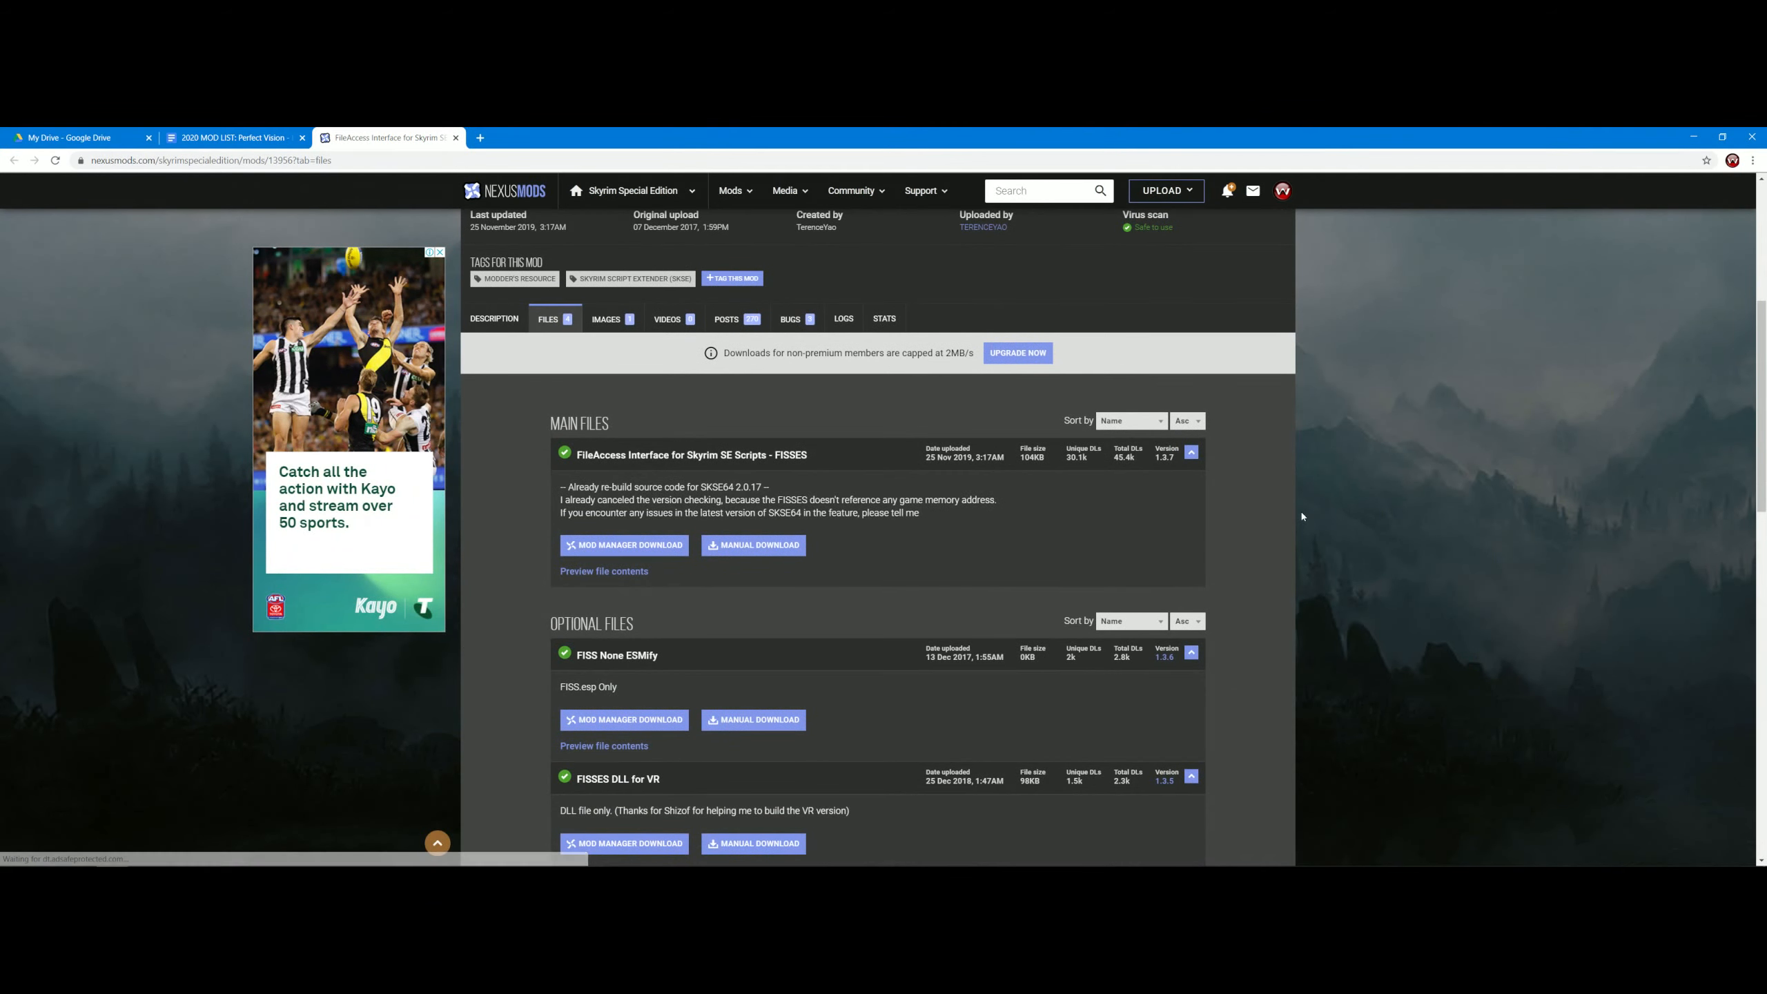
pyautogui.scroll(-2, 1303, 481)
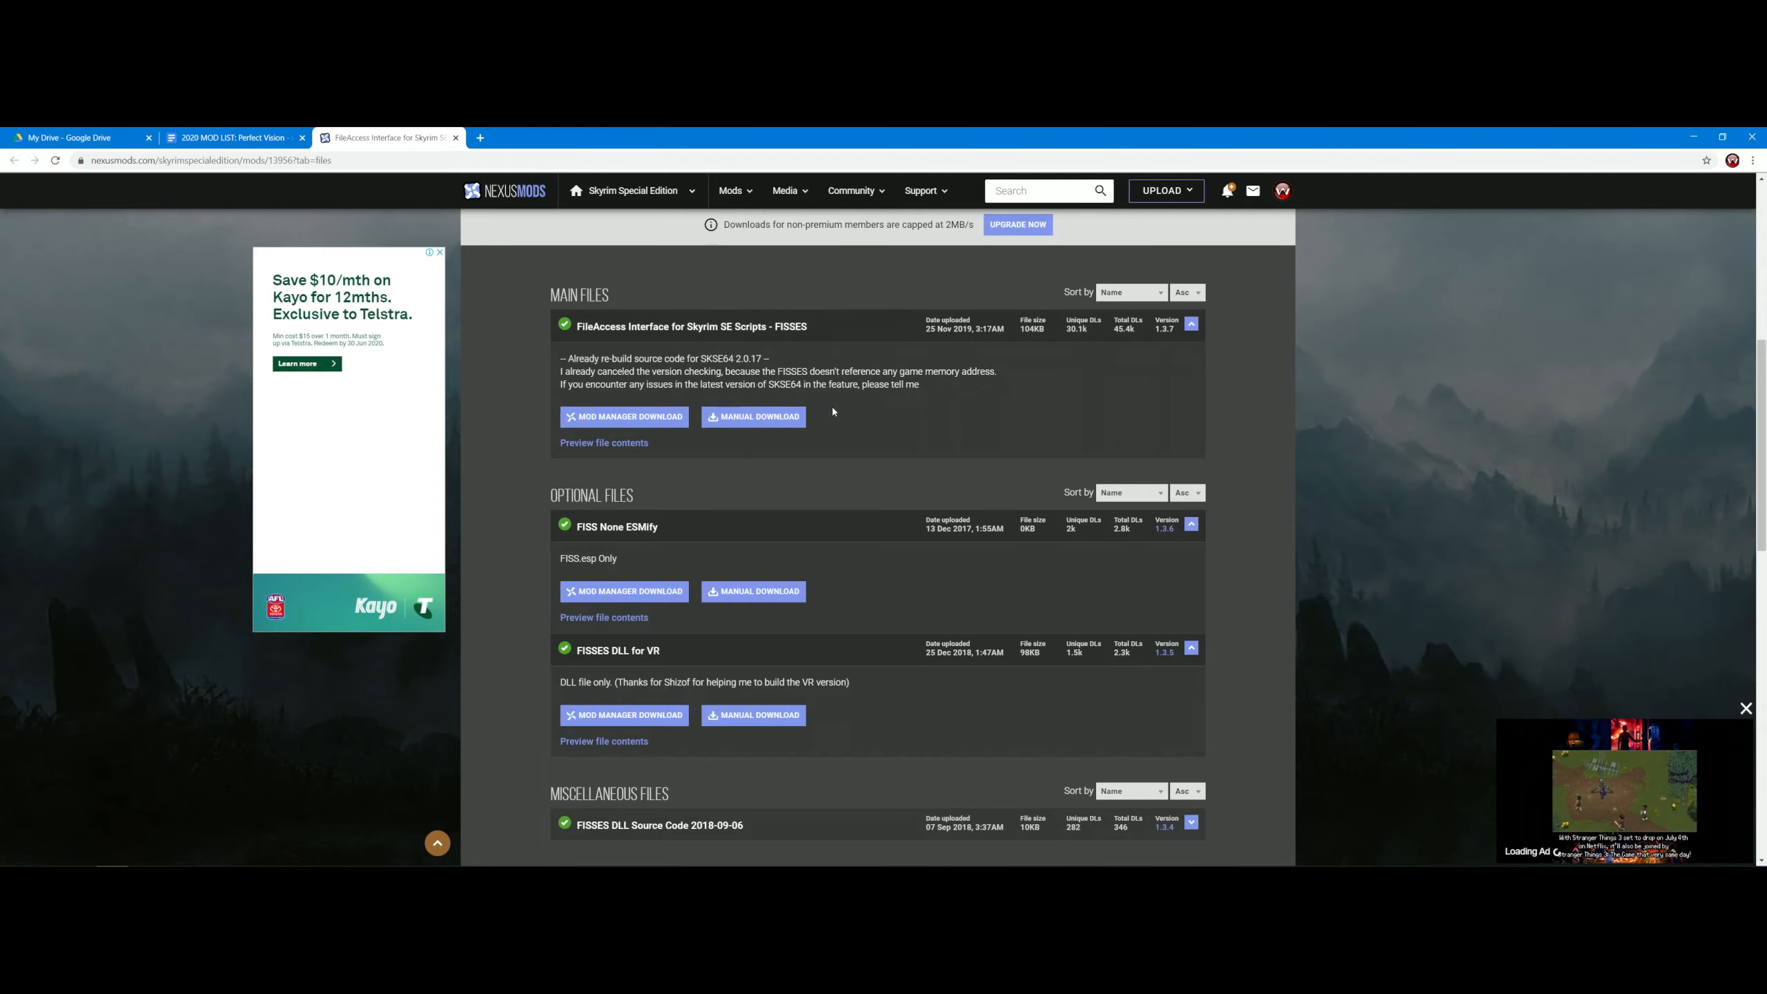
pyautogui.scroll(3, 834, 418)
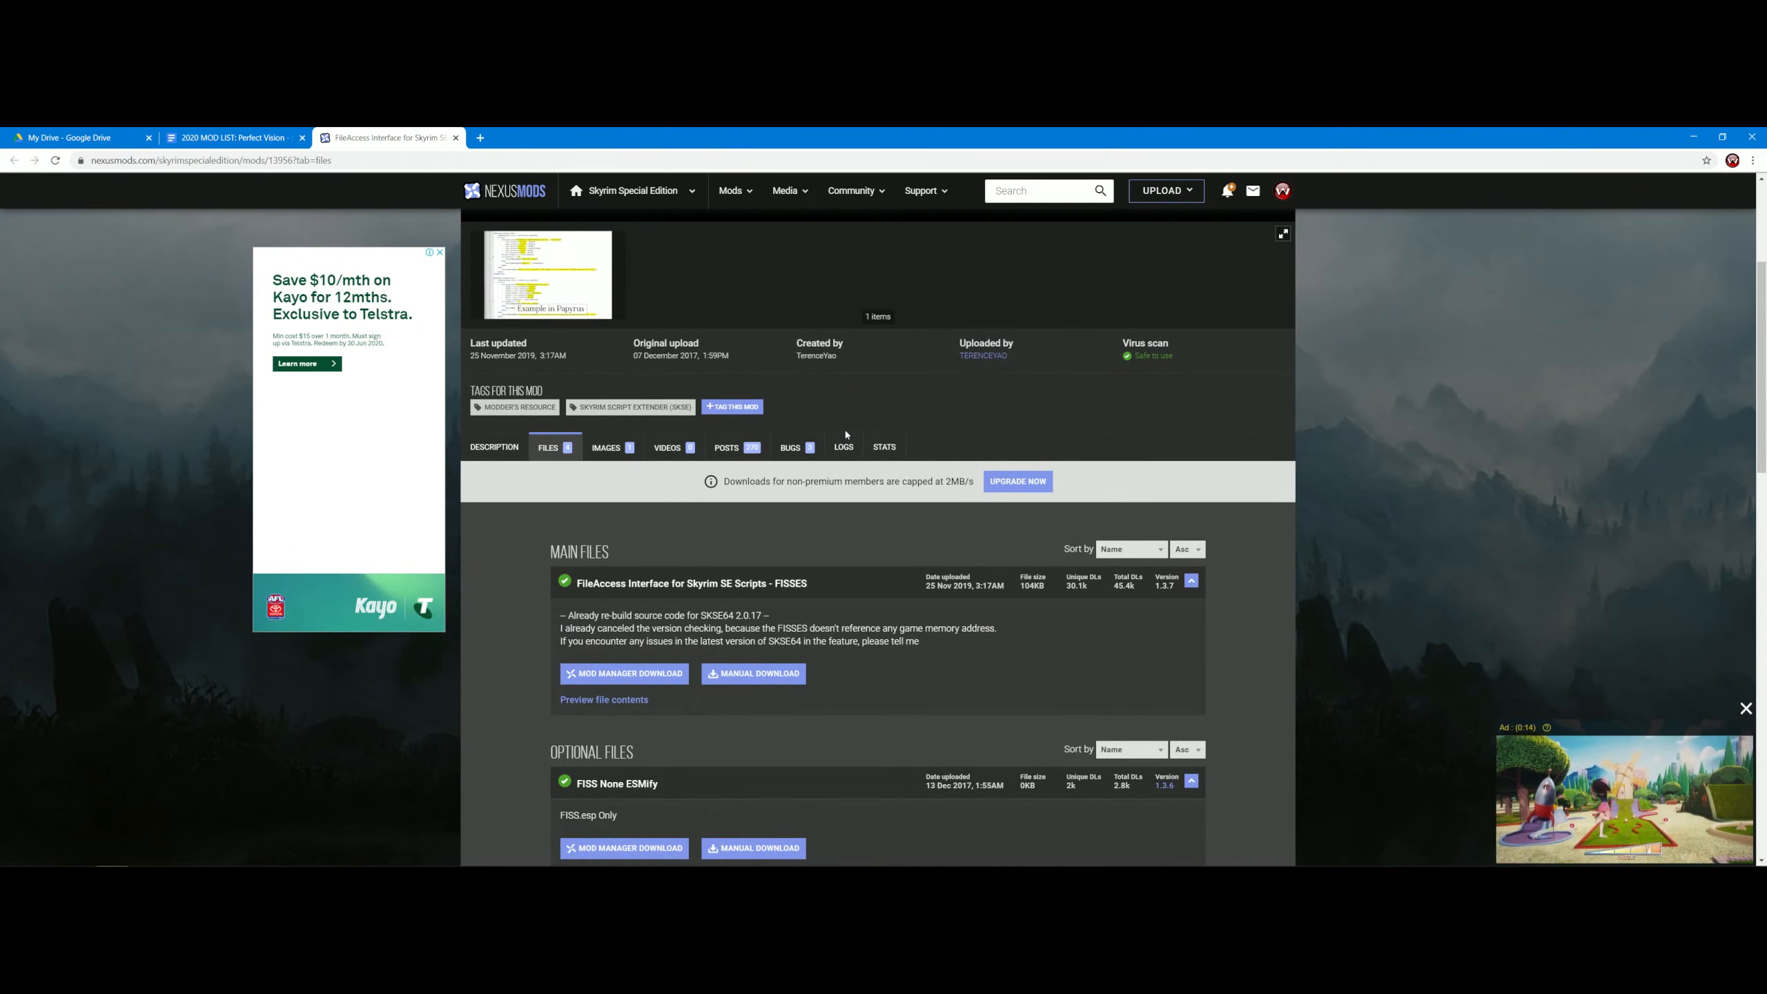
pyautogui.scroll(-3, 846, 435)
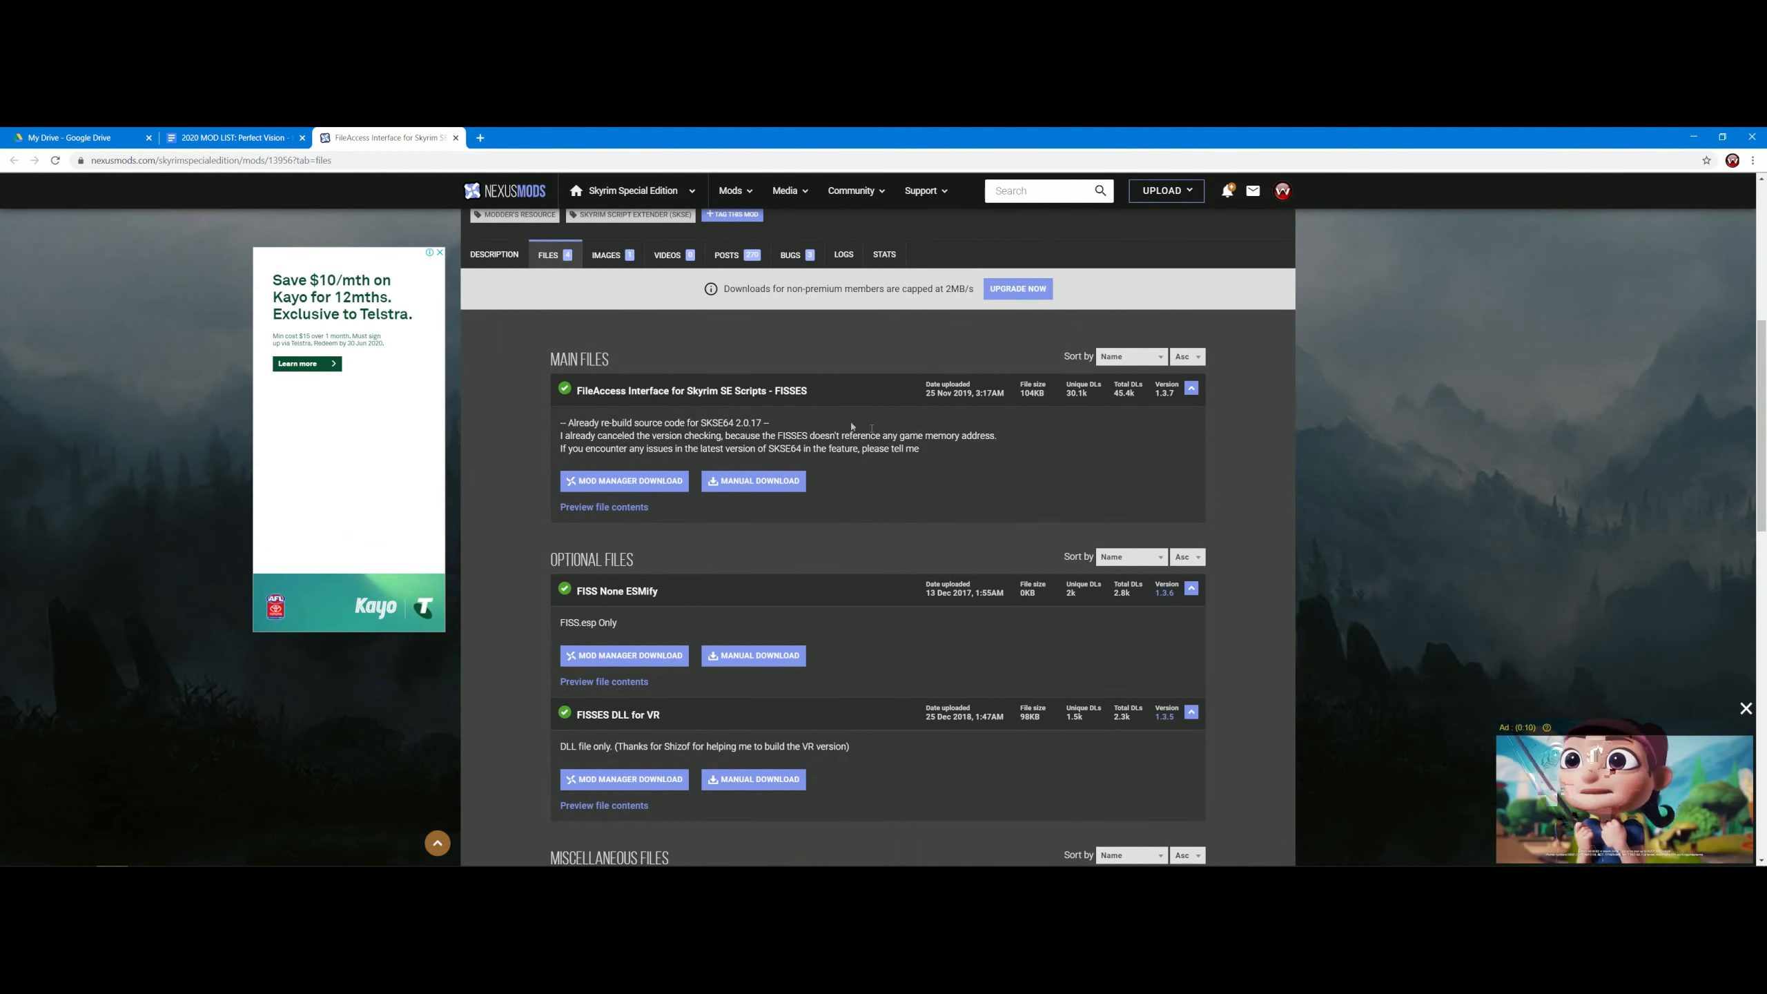
pyautogui.scroll(2, 876, 431)
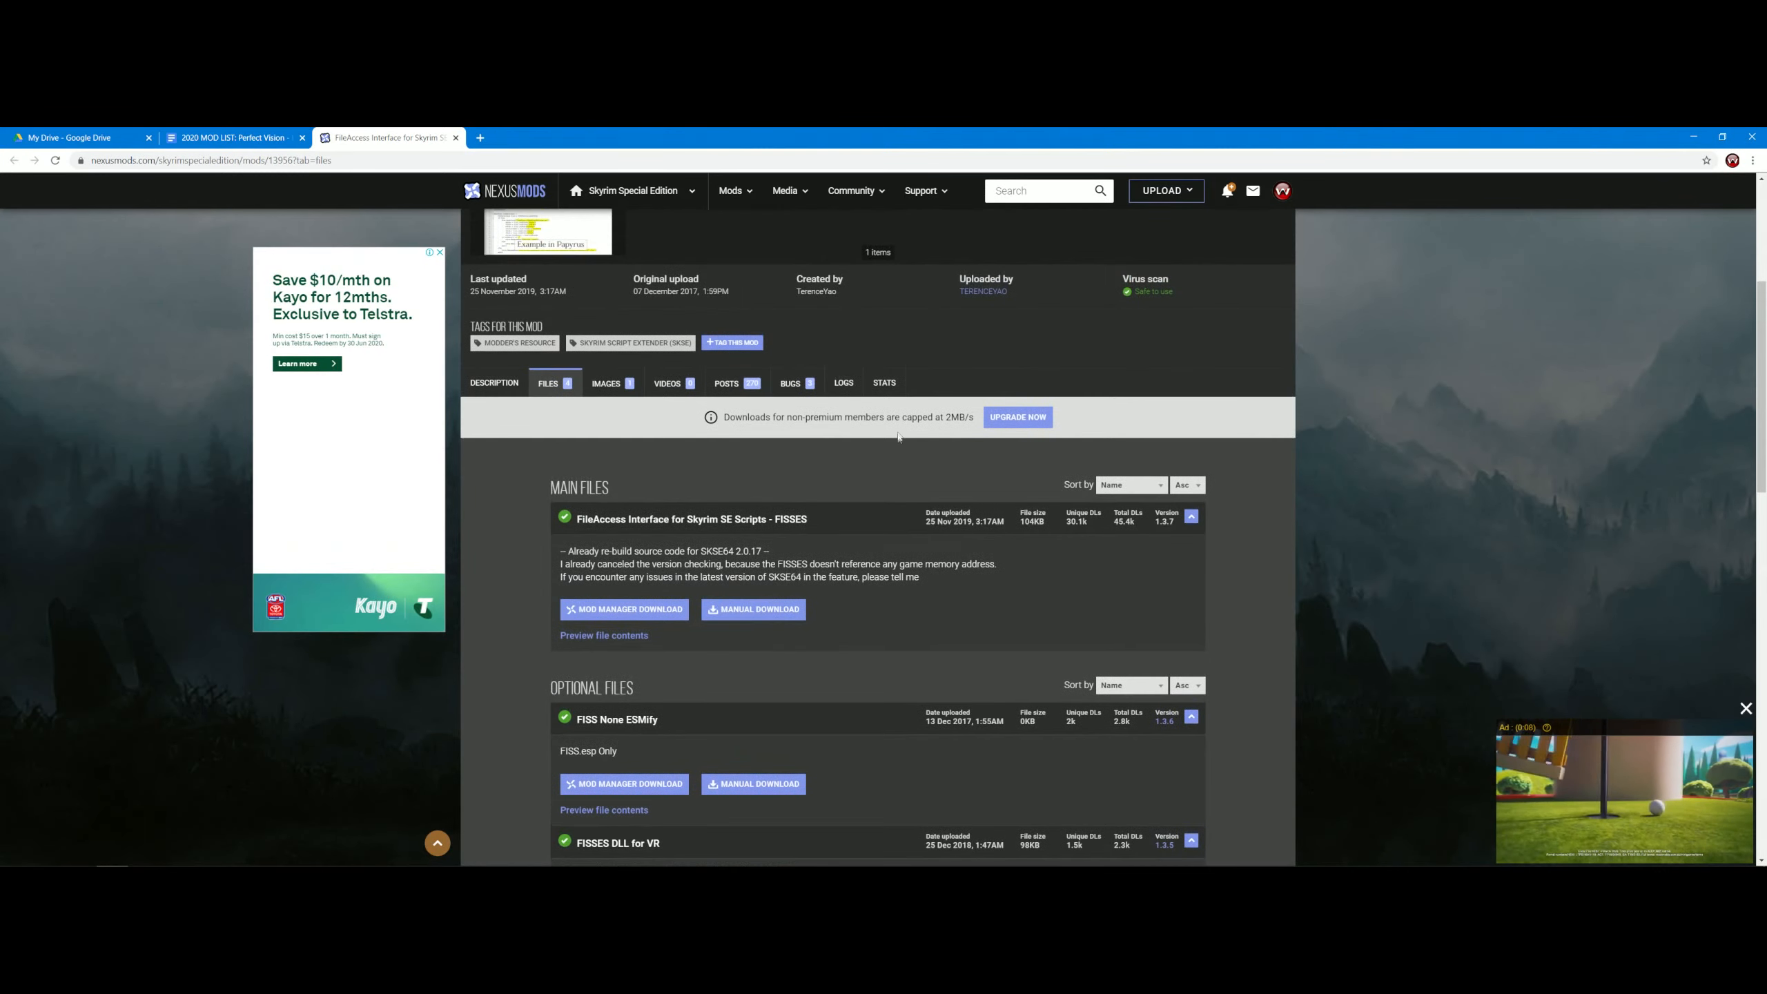
pyautogui.scroll(-2, 898, 437)
pyautogui.scroll(3, 899, 471)
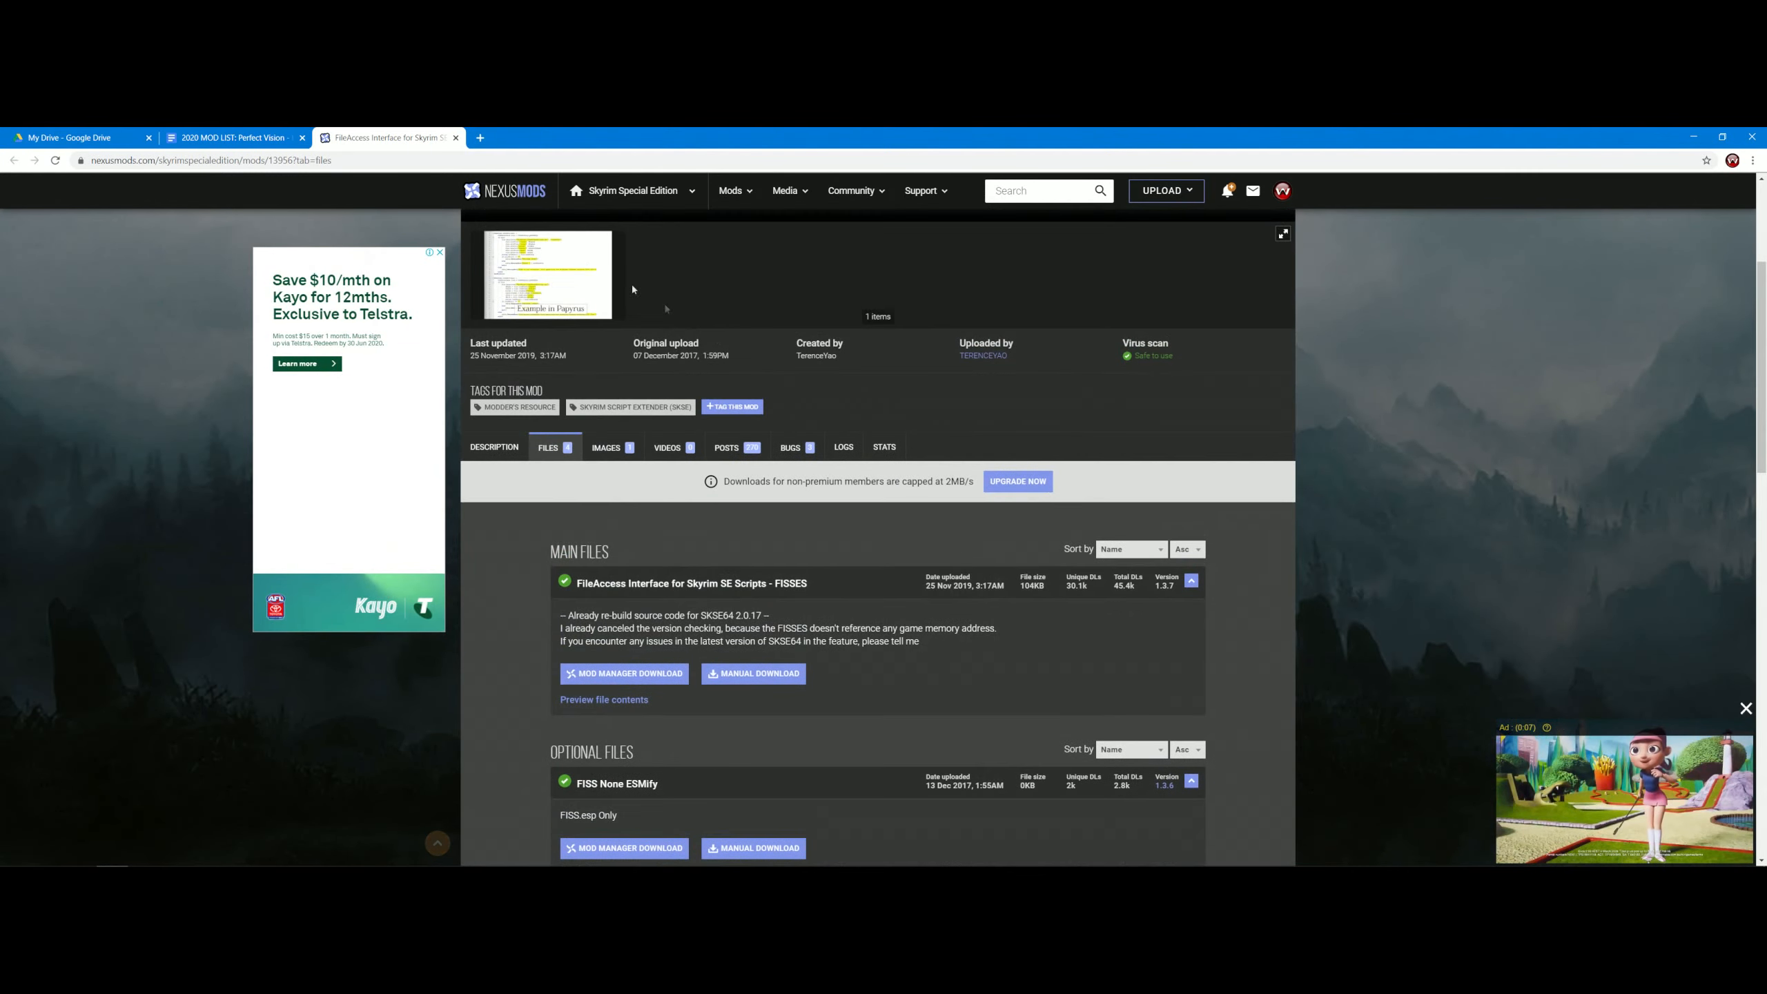
pyautogui.click(455, 138)
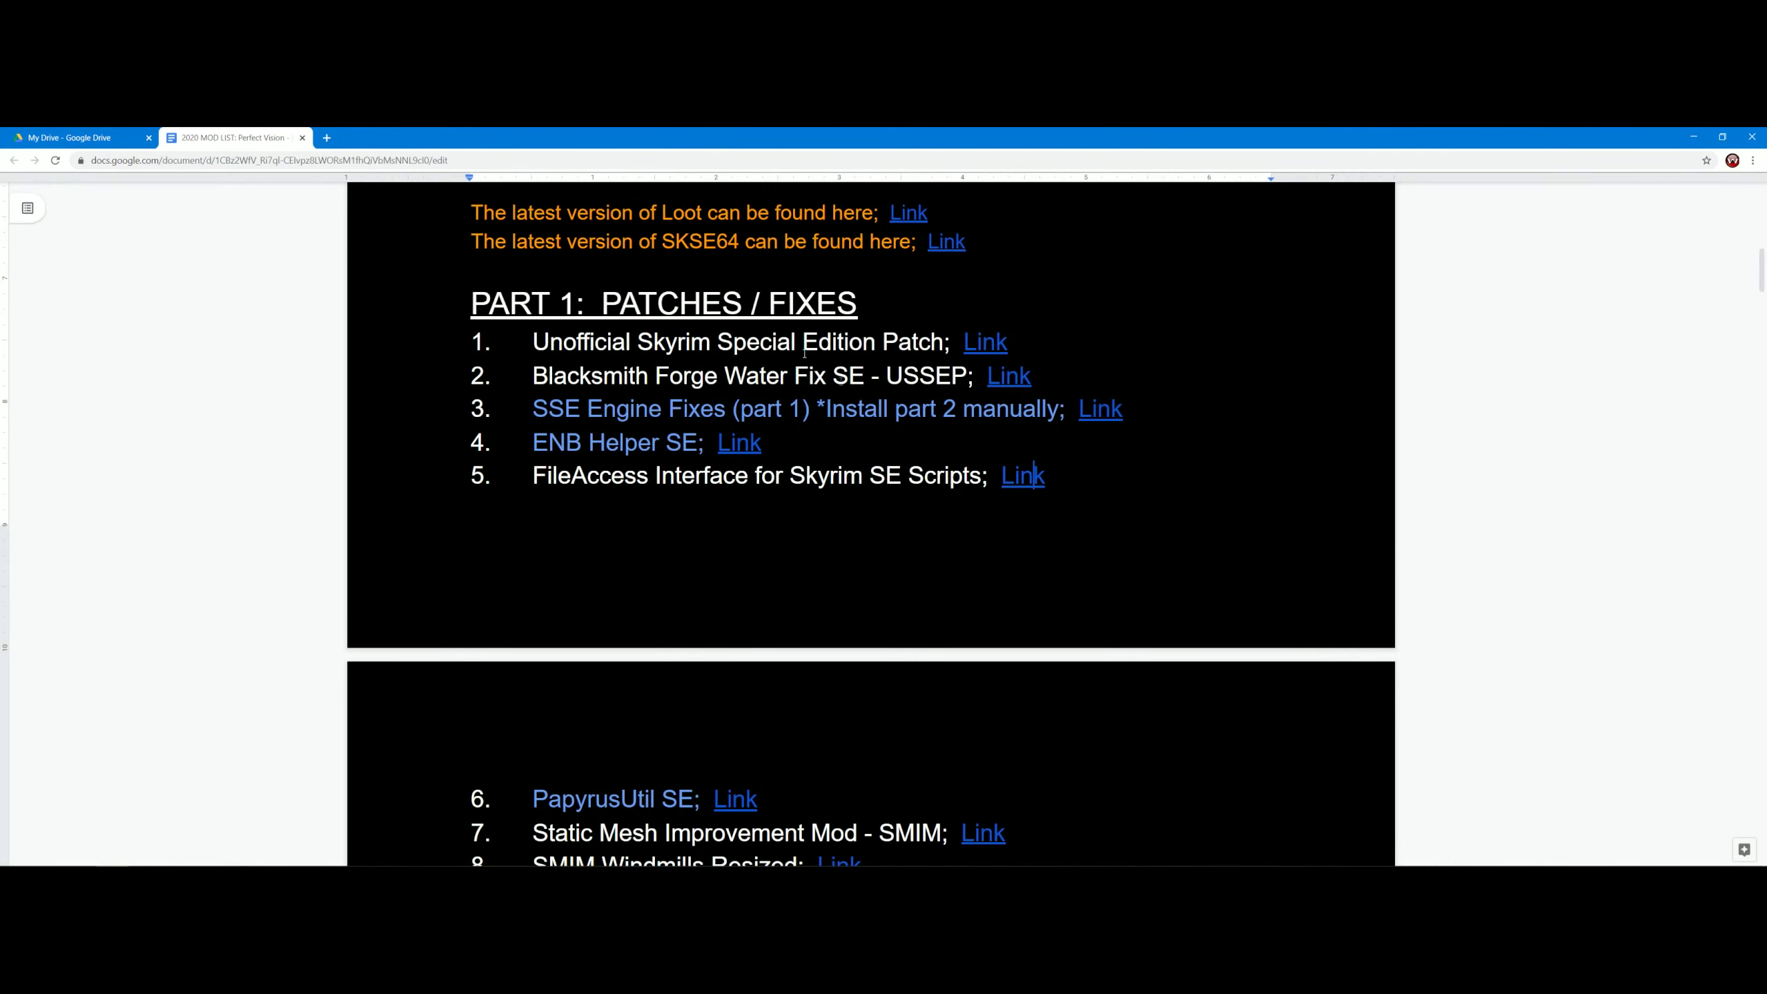
# - Review the main, miscellaneous and old files on the PapyrusUtil SE page linked as item 6 of the mod list, and close it
pyautogui.scroll(-5, 1157, 411)
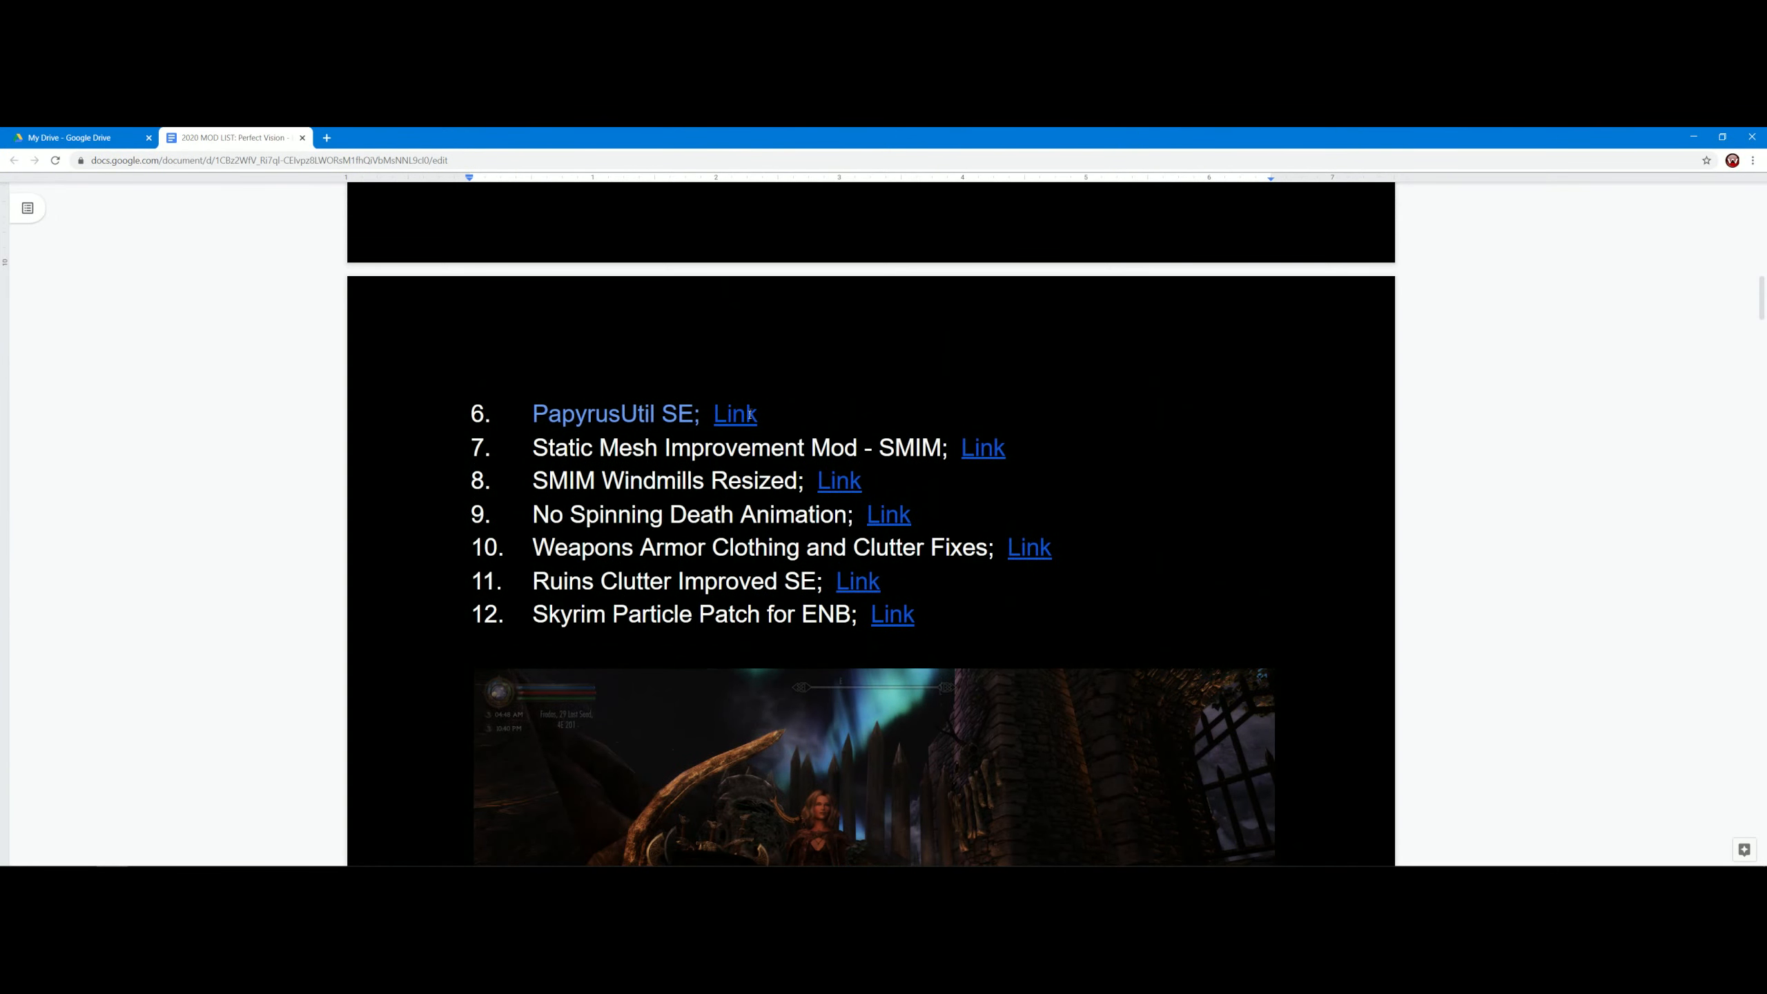
pyautogui.click(737, 415)
pyautogui.click(791, 444)
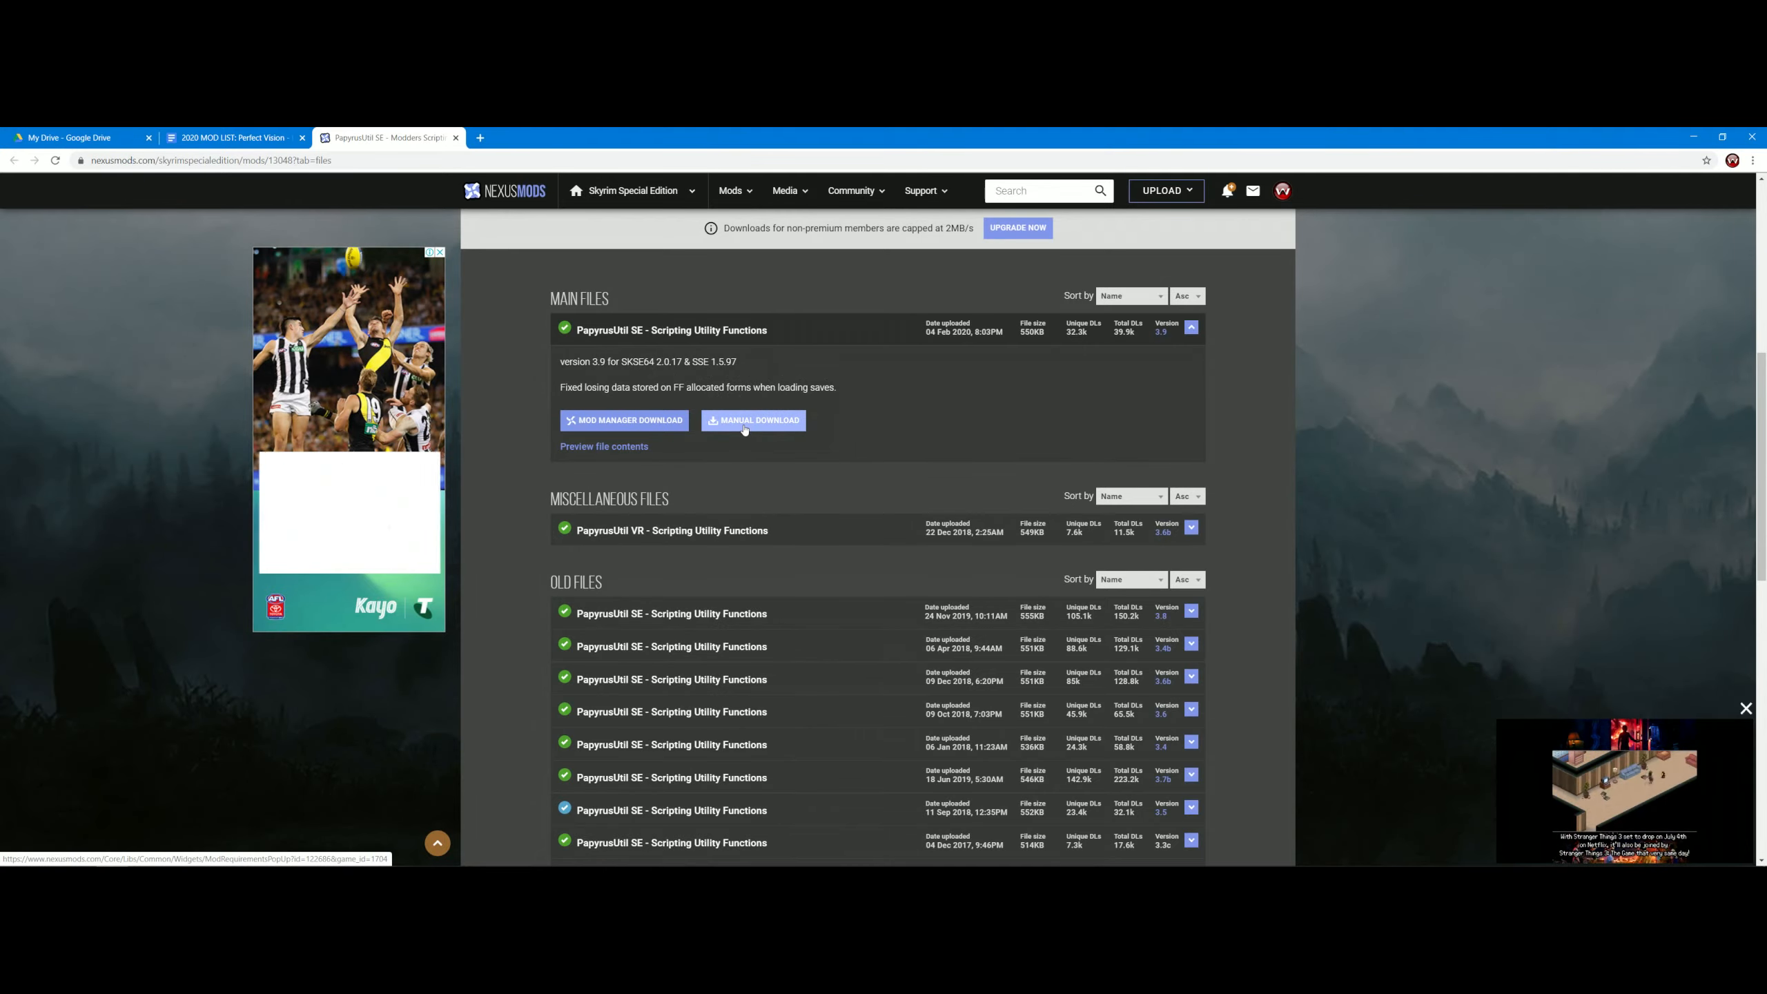
pyautogui.scroll(-4, 787, 503)
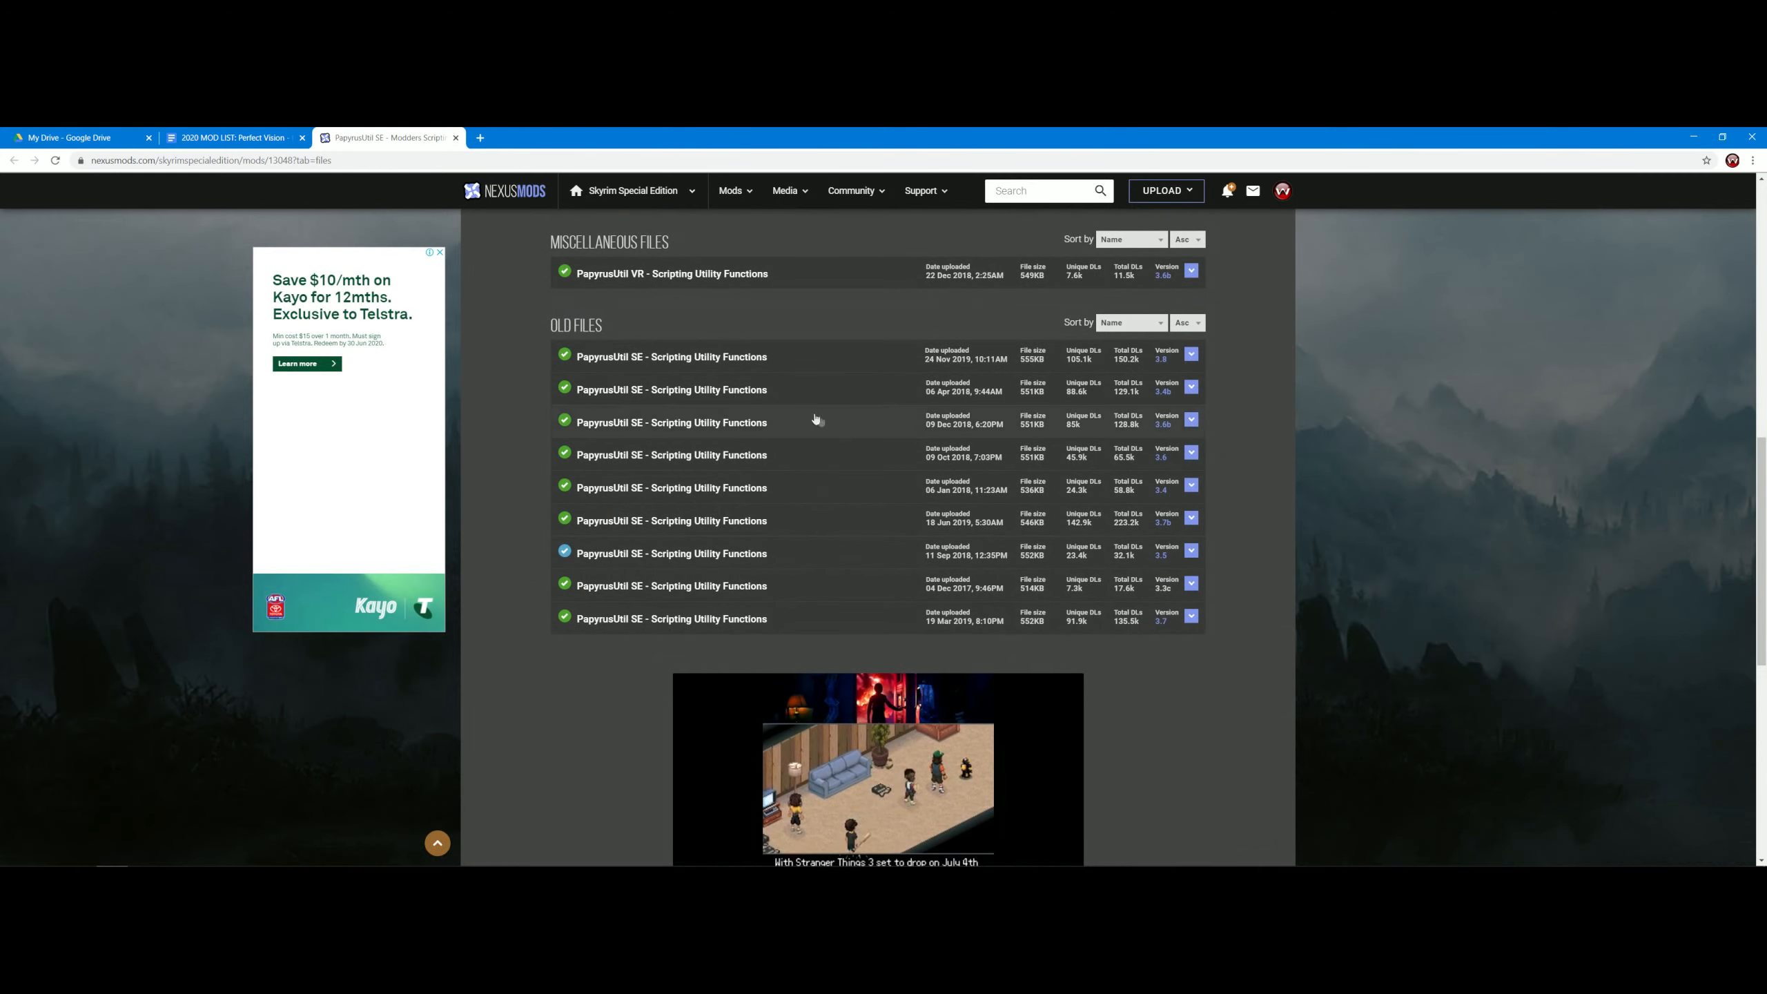
pyautogui.scroll(4, 851, 538)
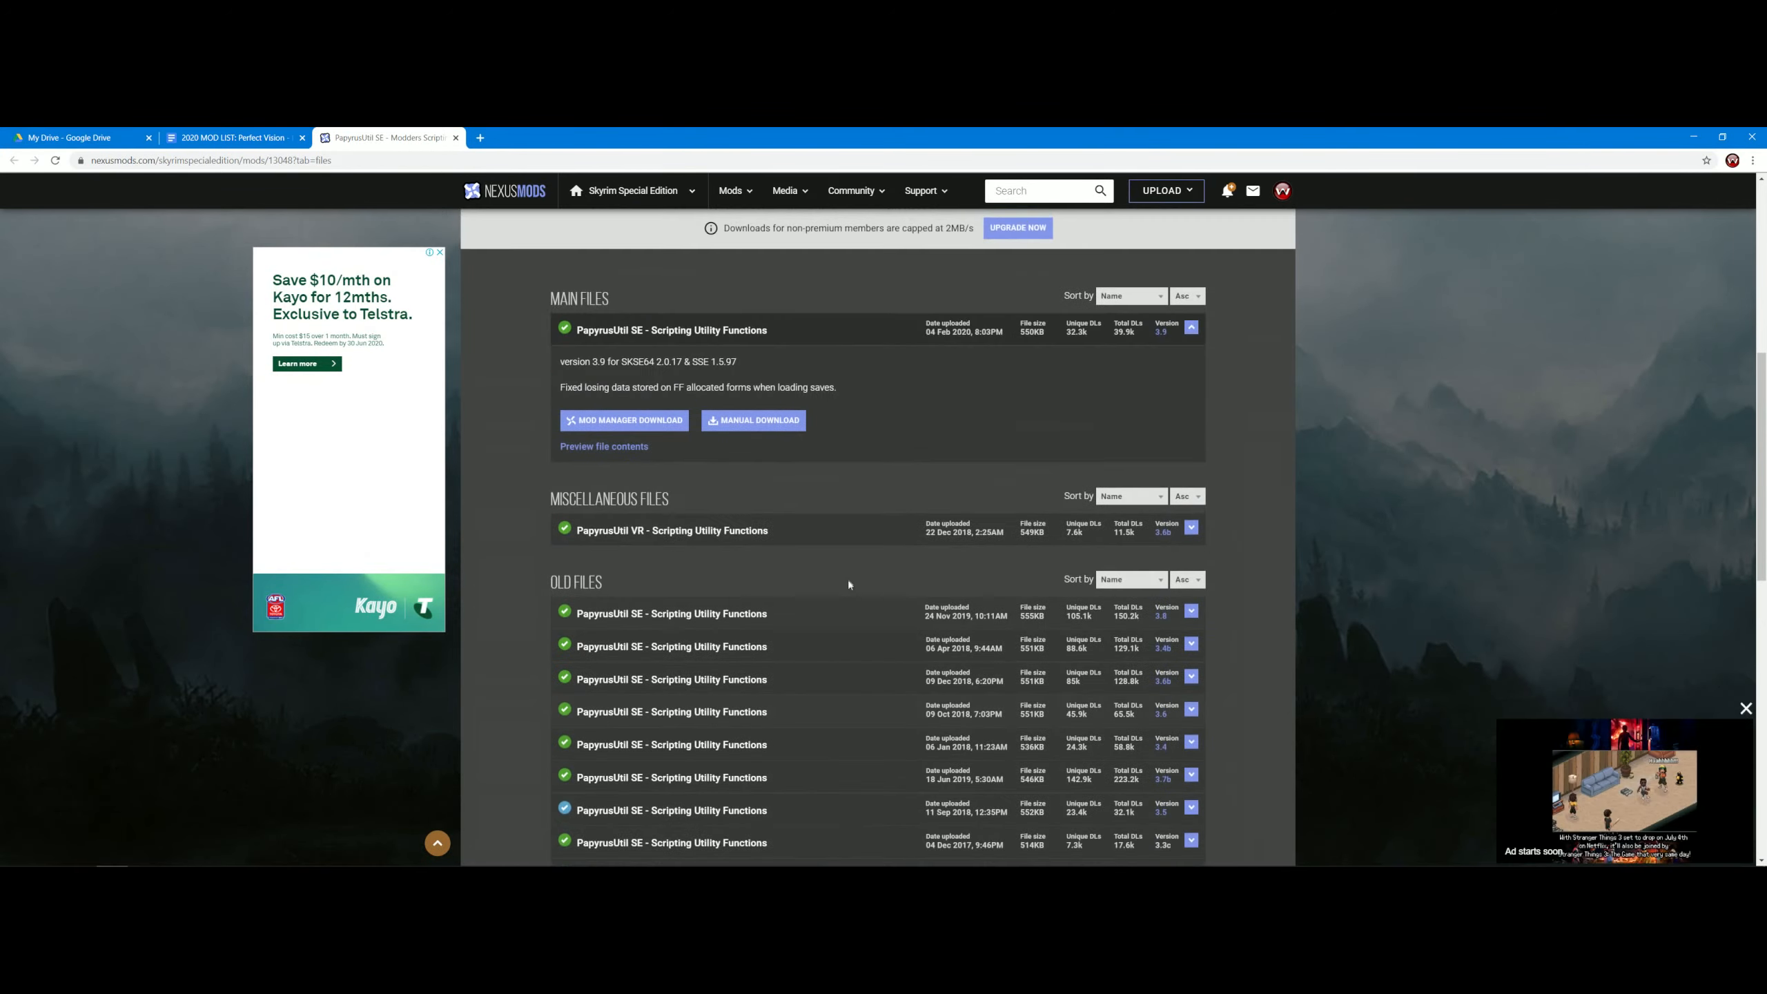
pyautogui.scroll(6, 855, 647)
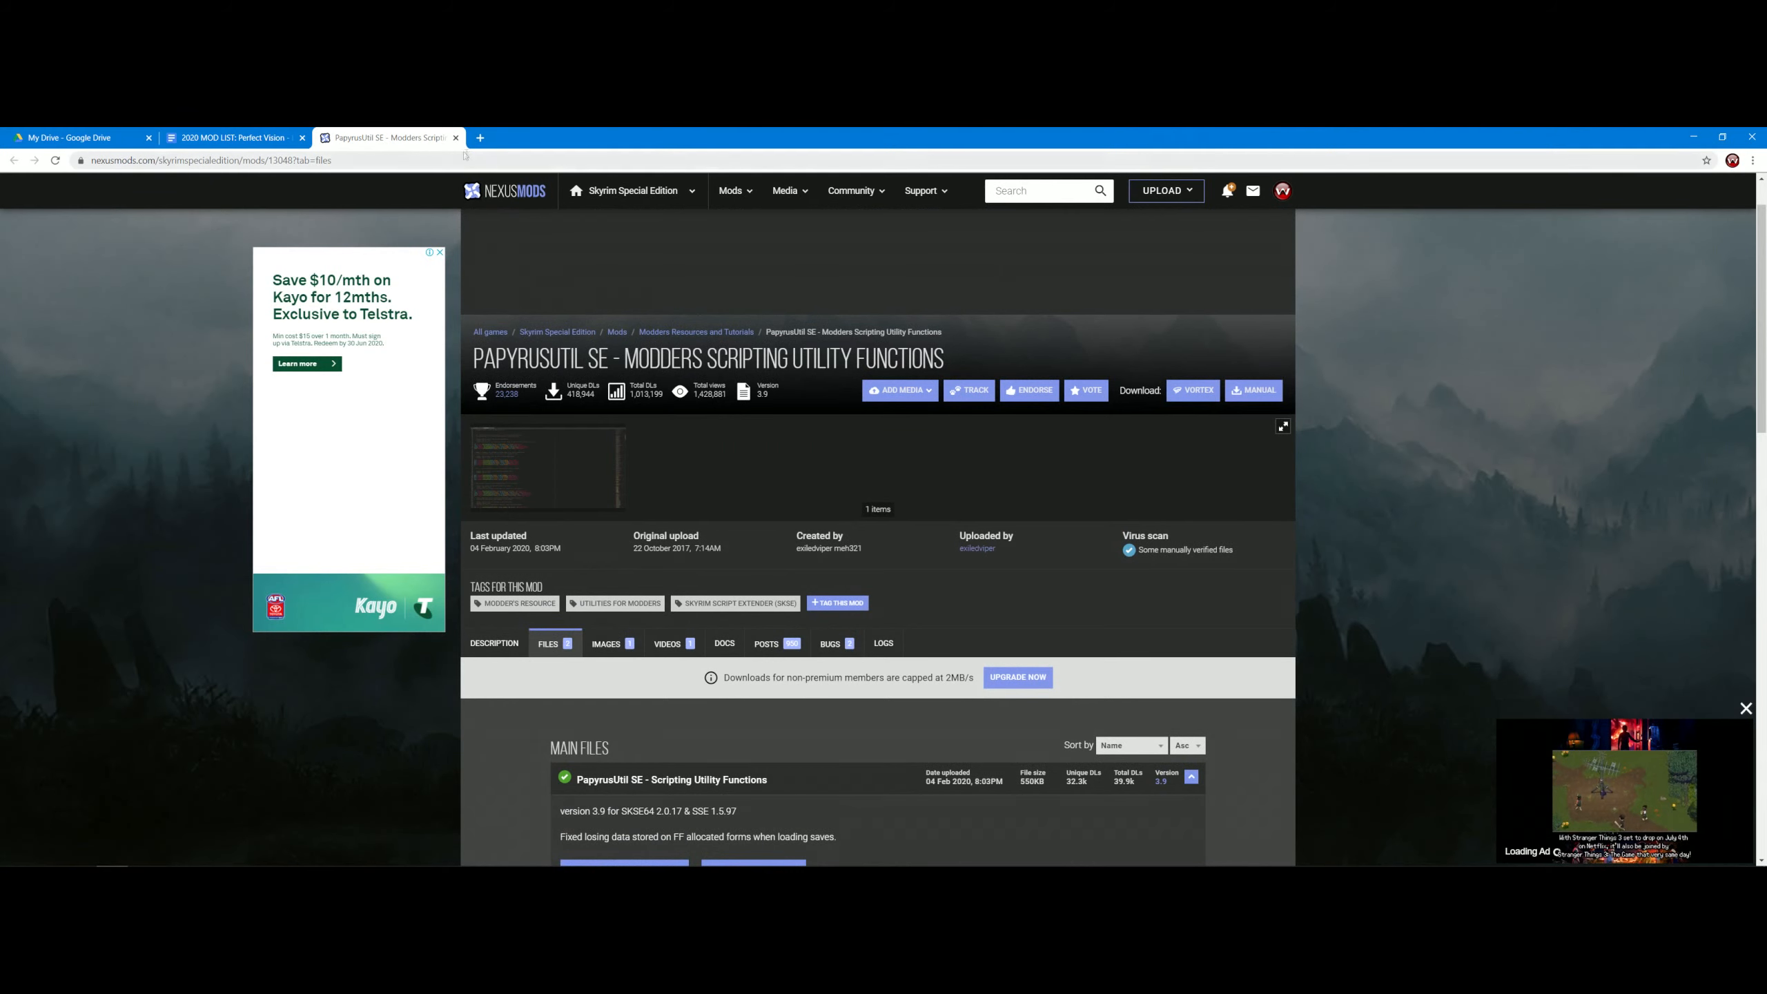
pyautogui.click(456, 139)
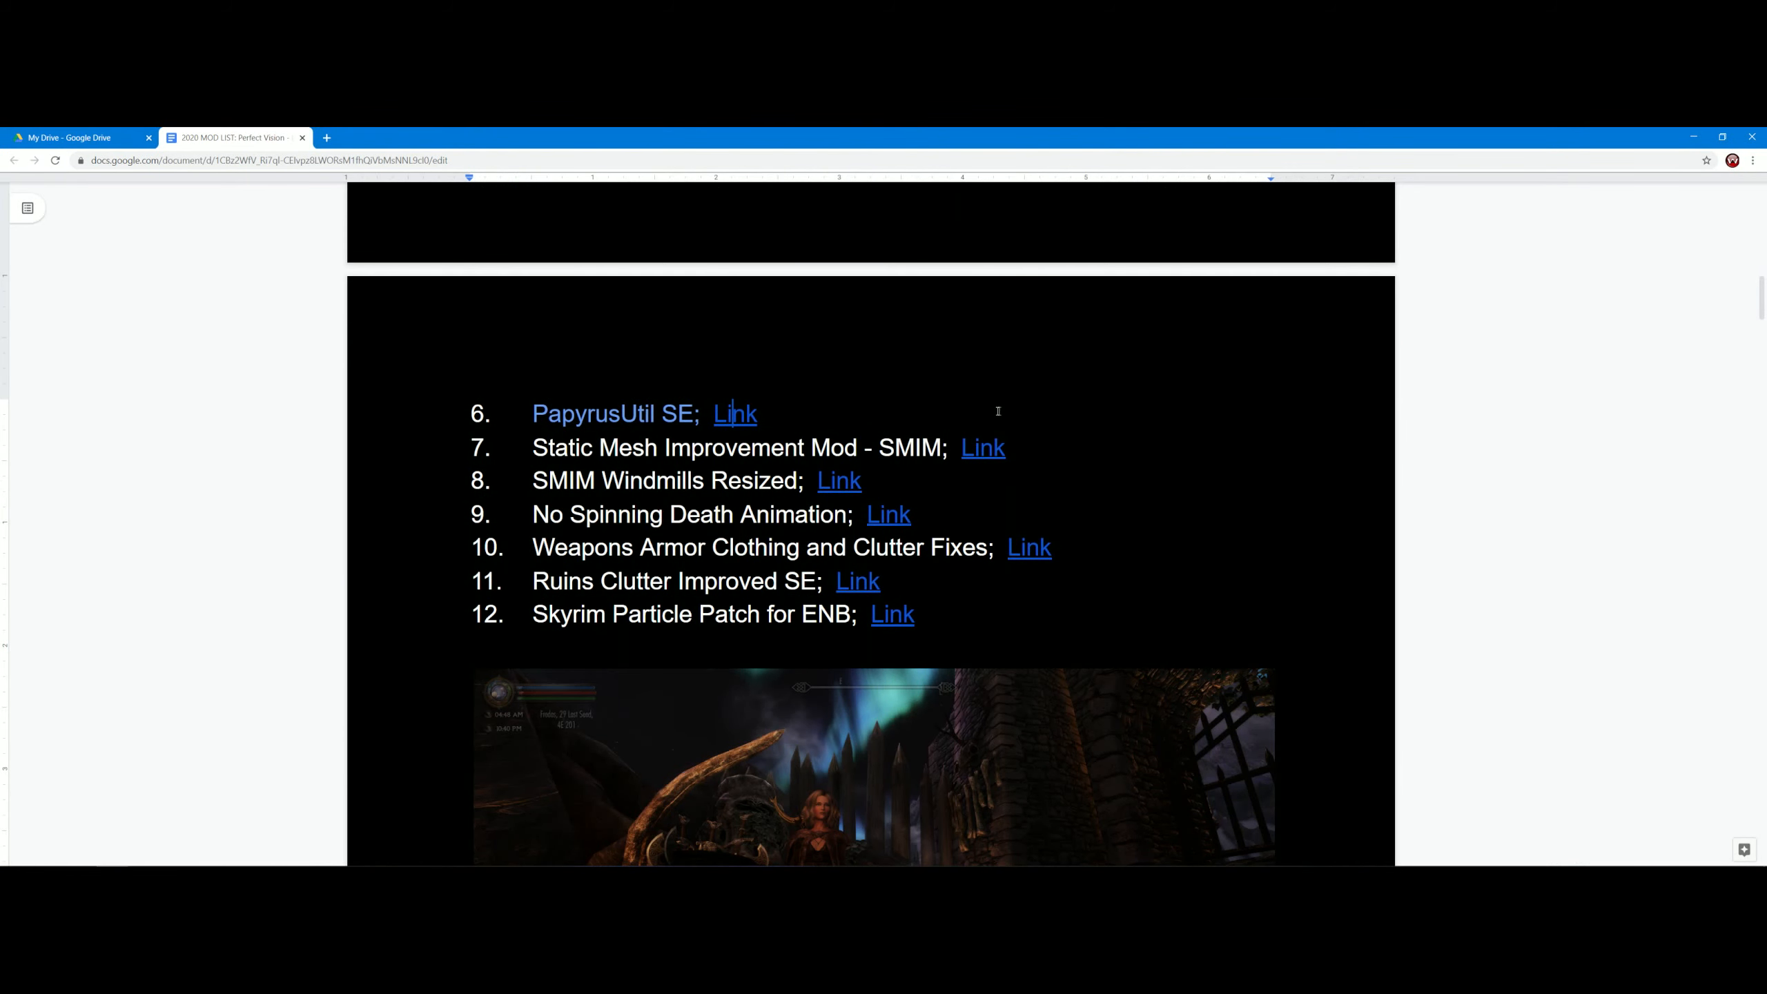
# - Review the SMIM SE 2-08 main file on the linked Static Mesh Improvement Mod page, and close that page
pyautogui.click(986, 449)
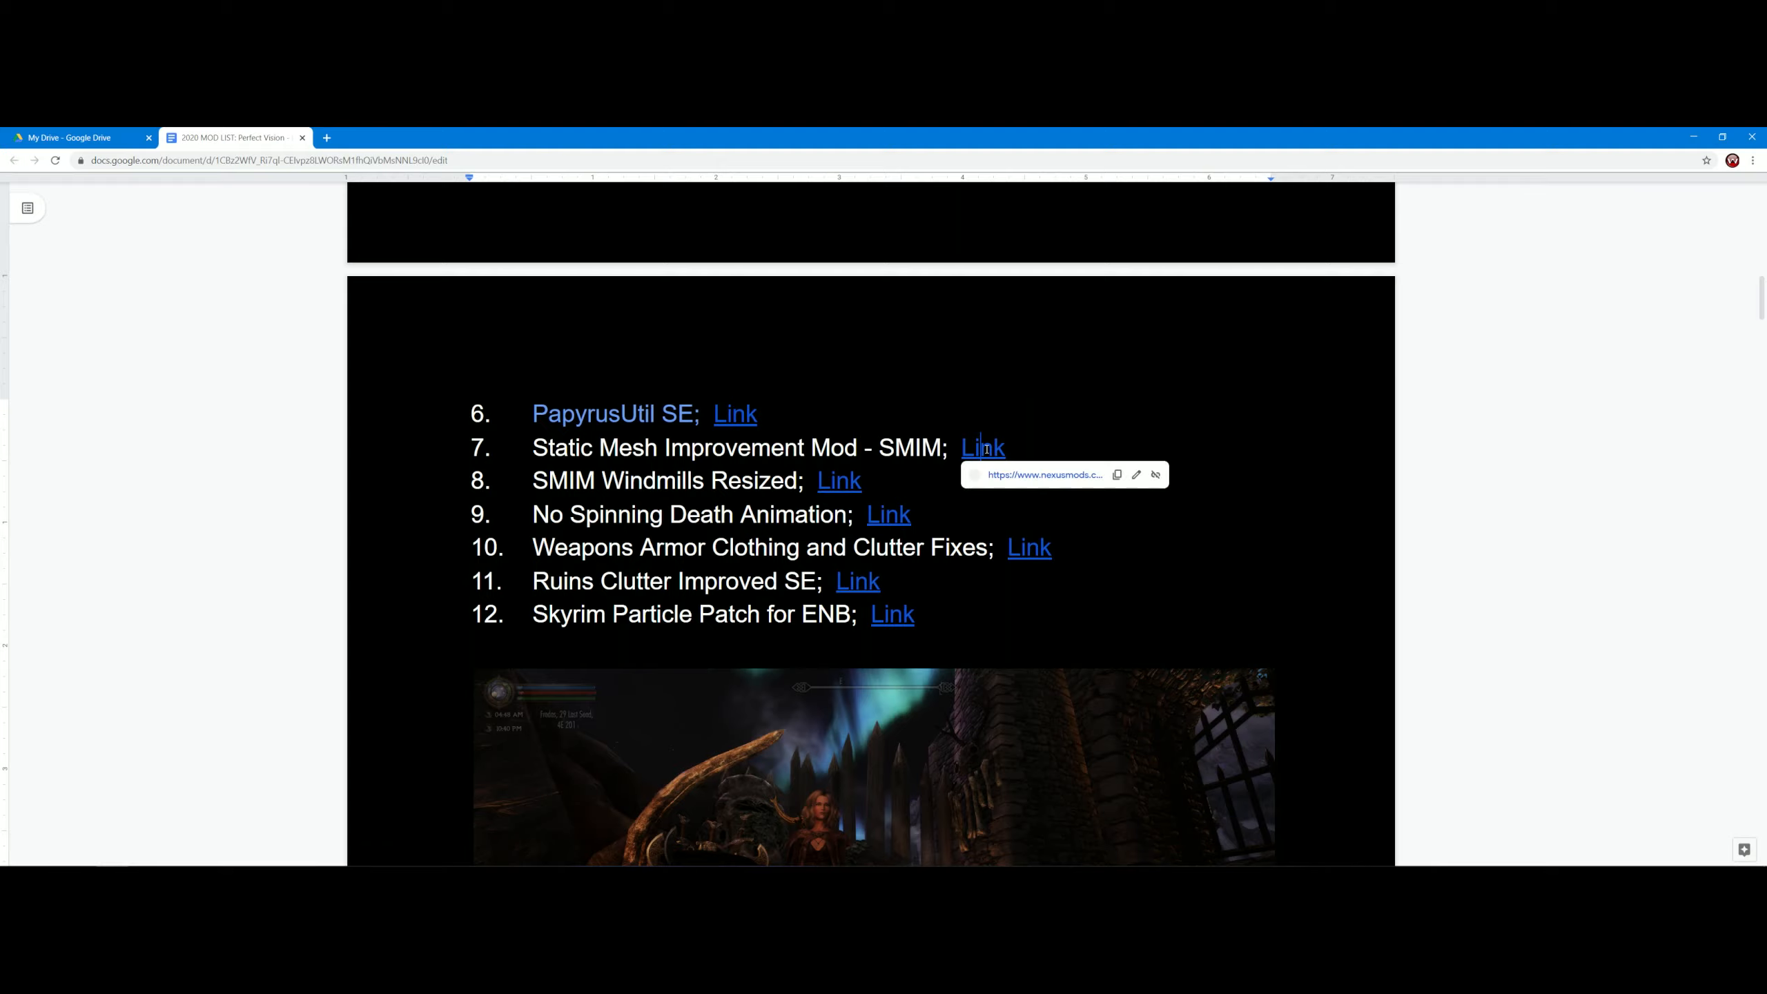
pyautogui.click(1017, 476)
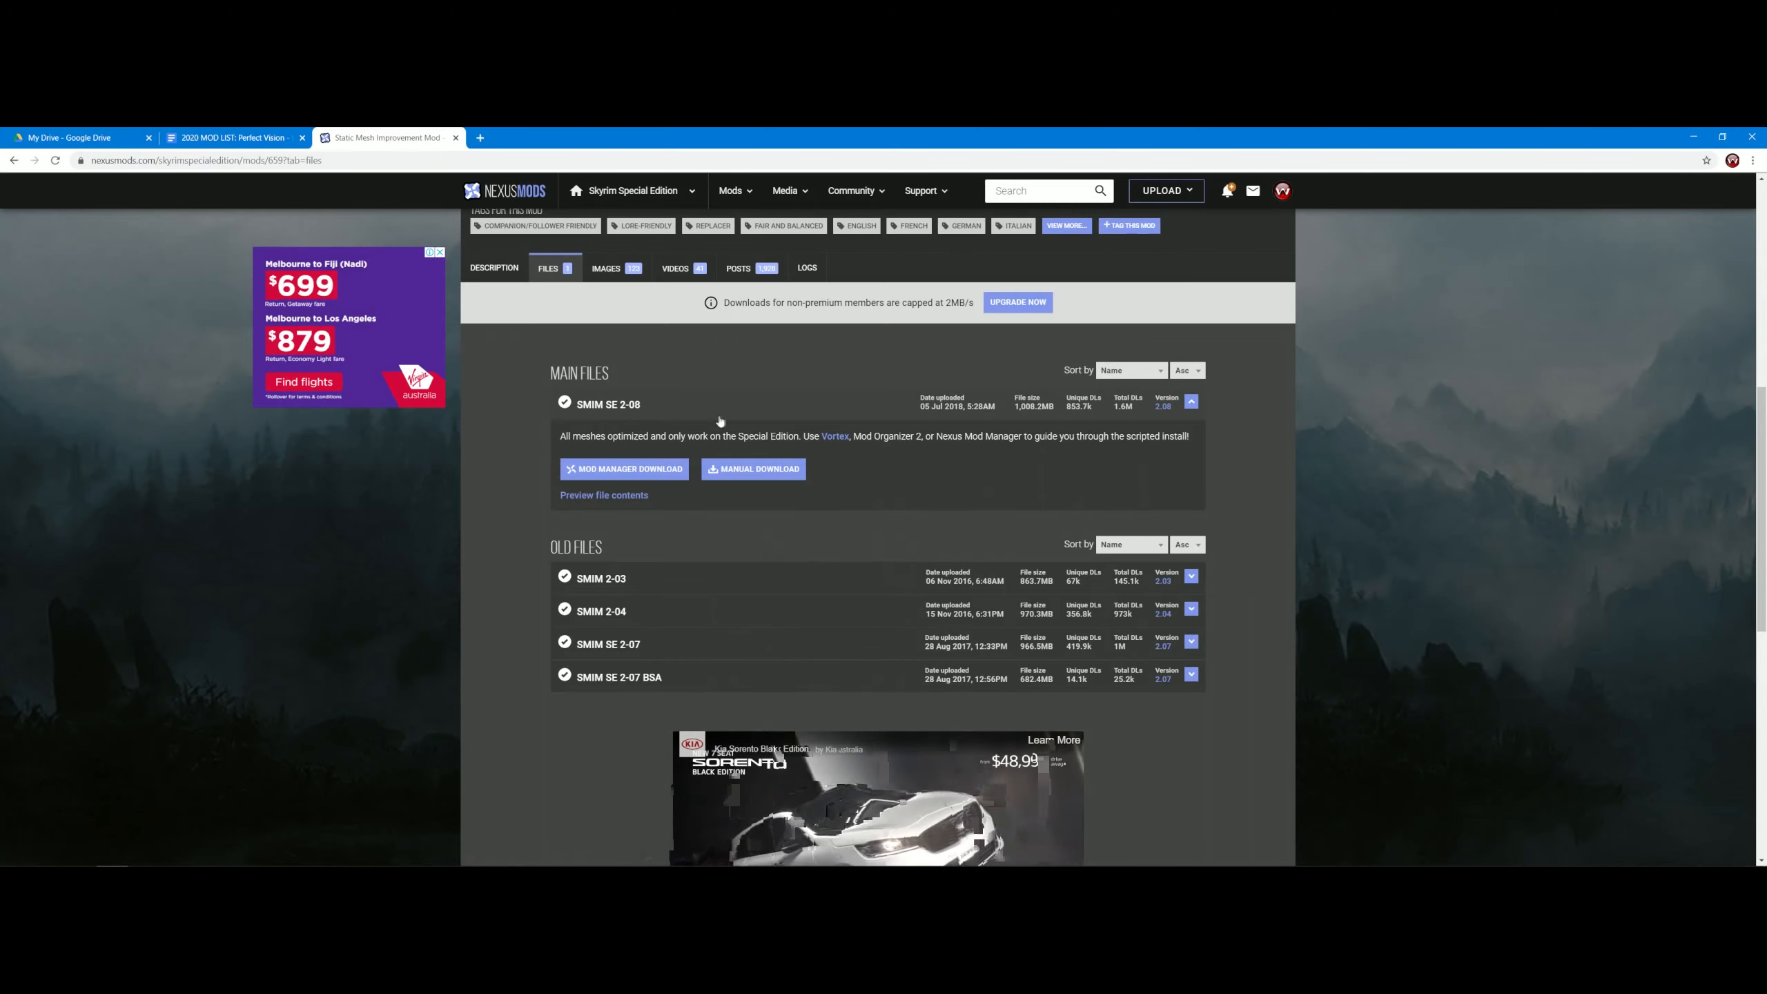
pyautogui.scroll(3, 720, 421)
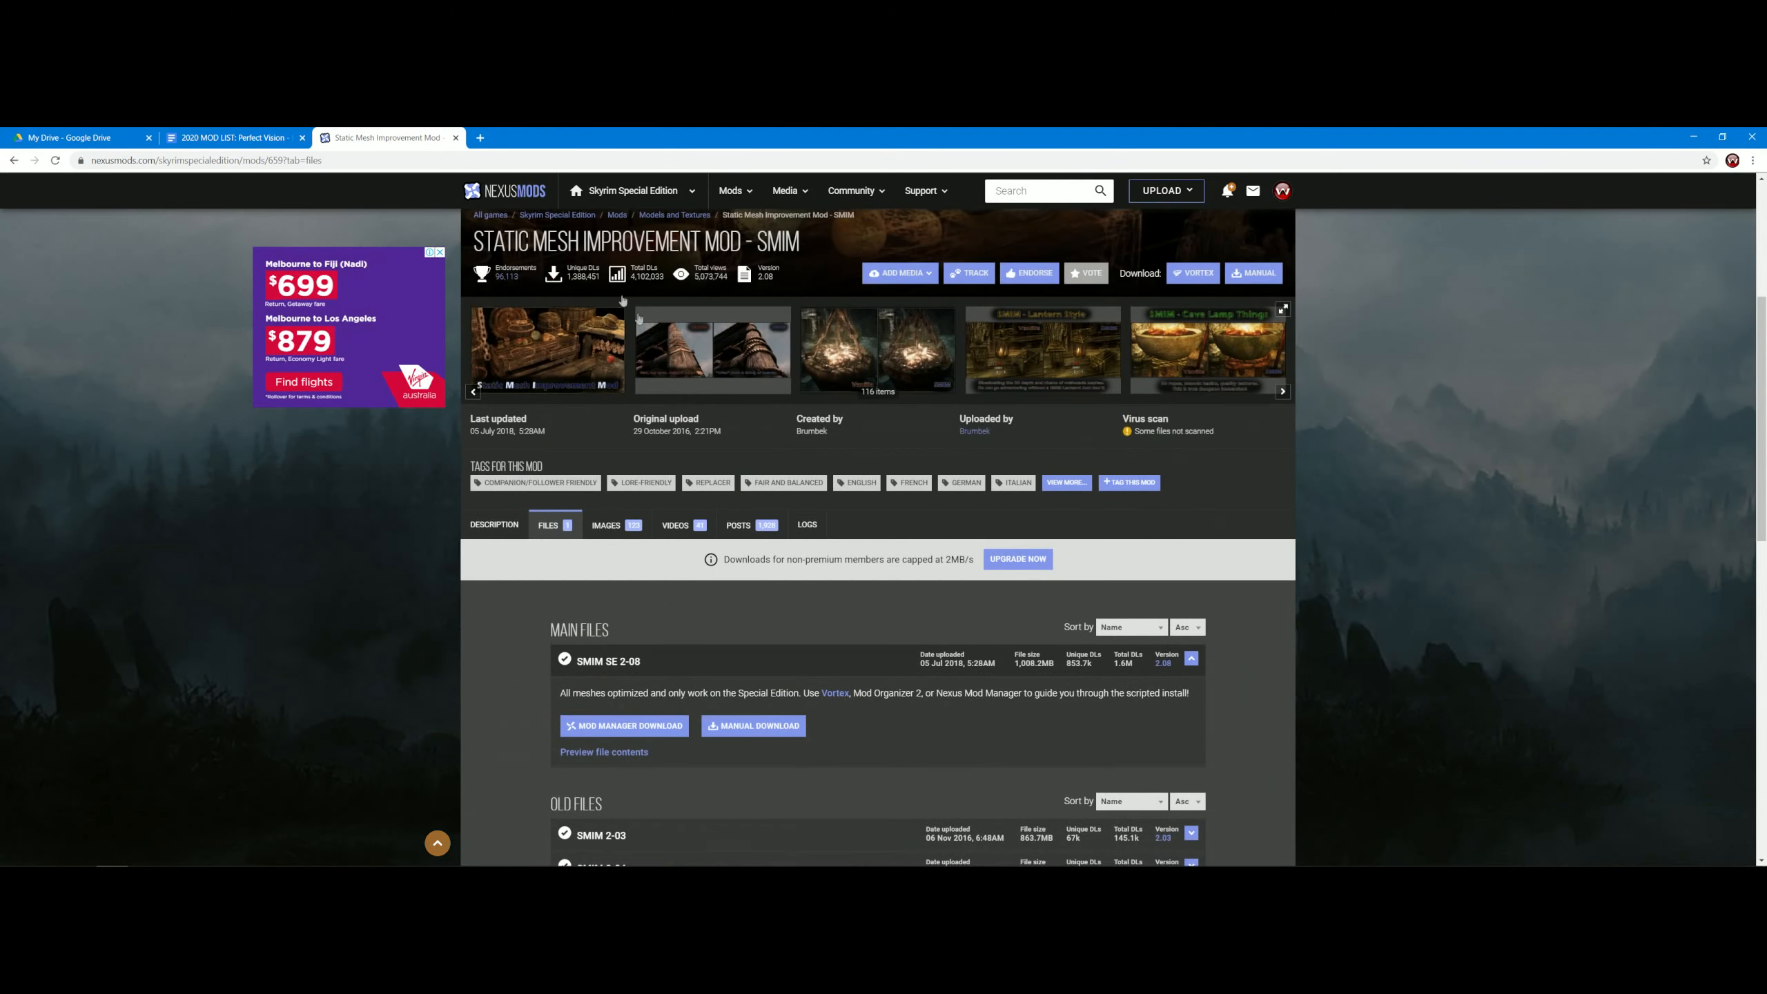
pyautogui.click(456, 138)
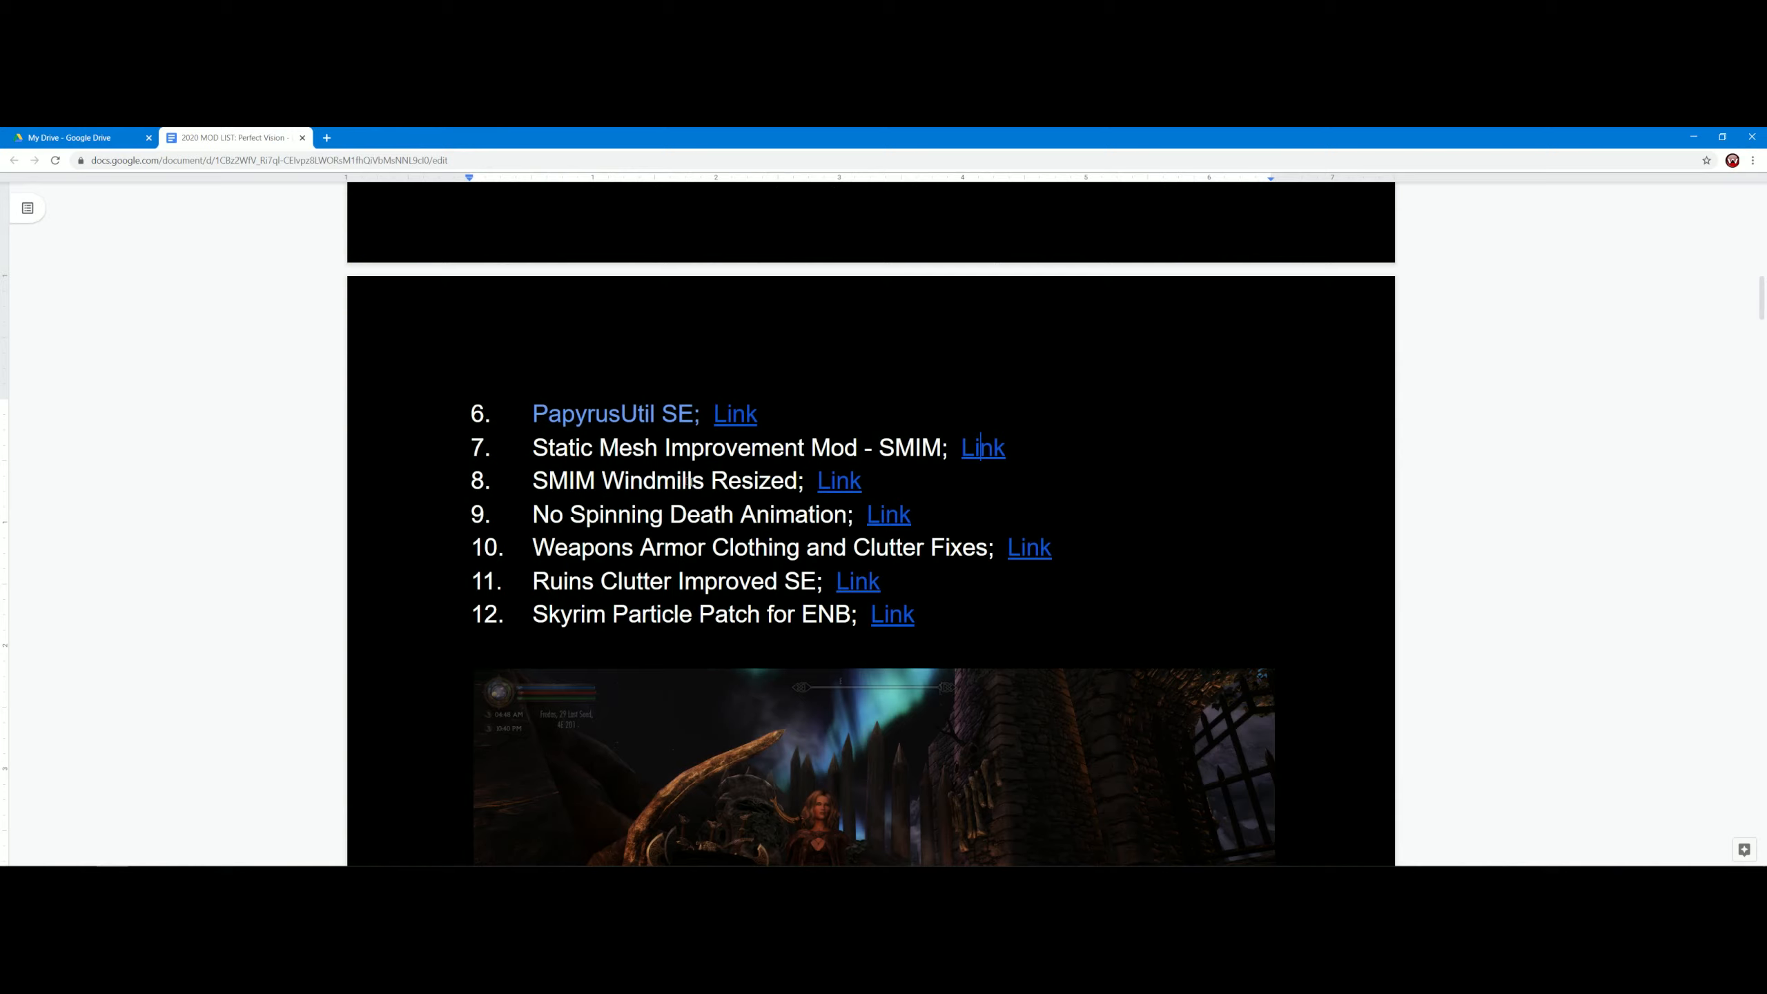
# - Review the main file on the SMIM Windmills Resized page linked as item 8 of the mod list, and close that page
pyautogui.click(840, 484)
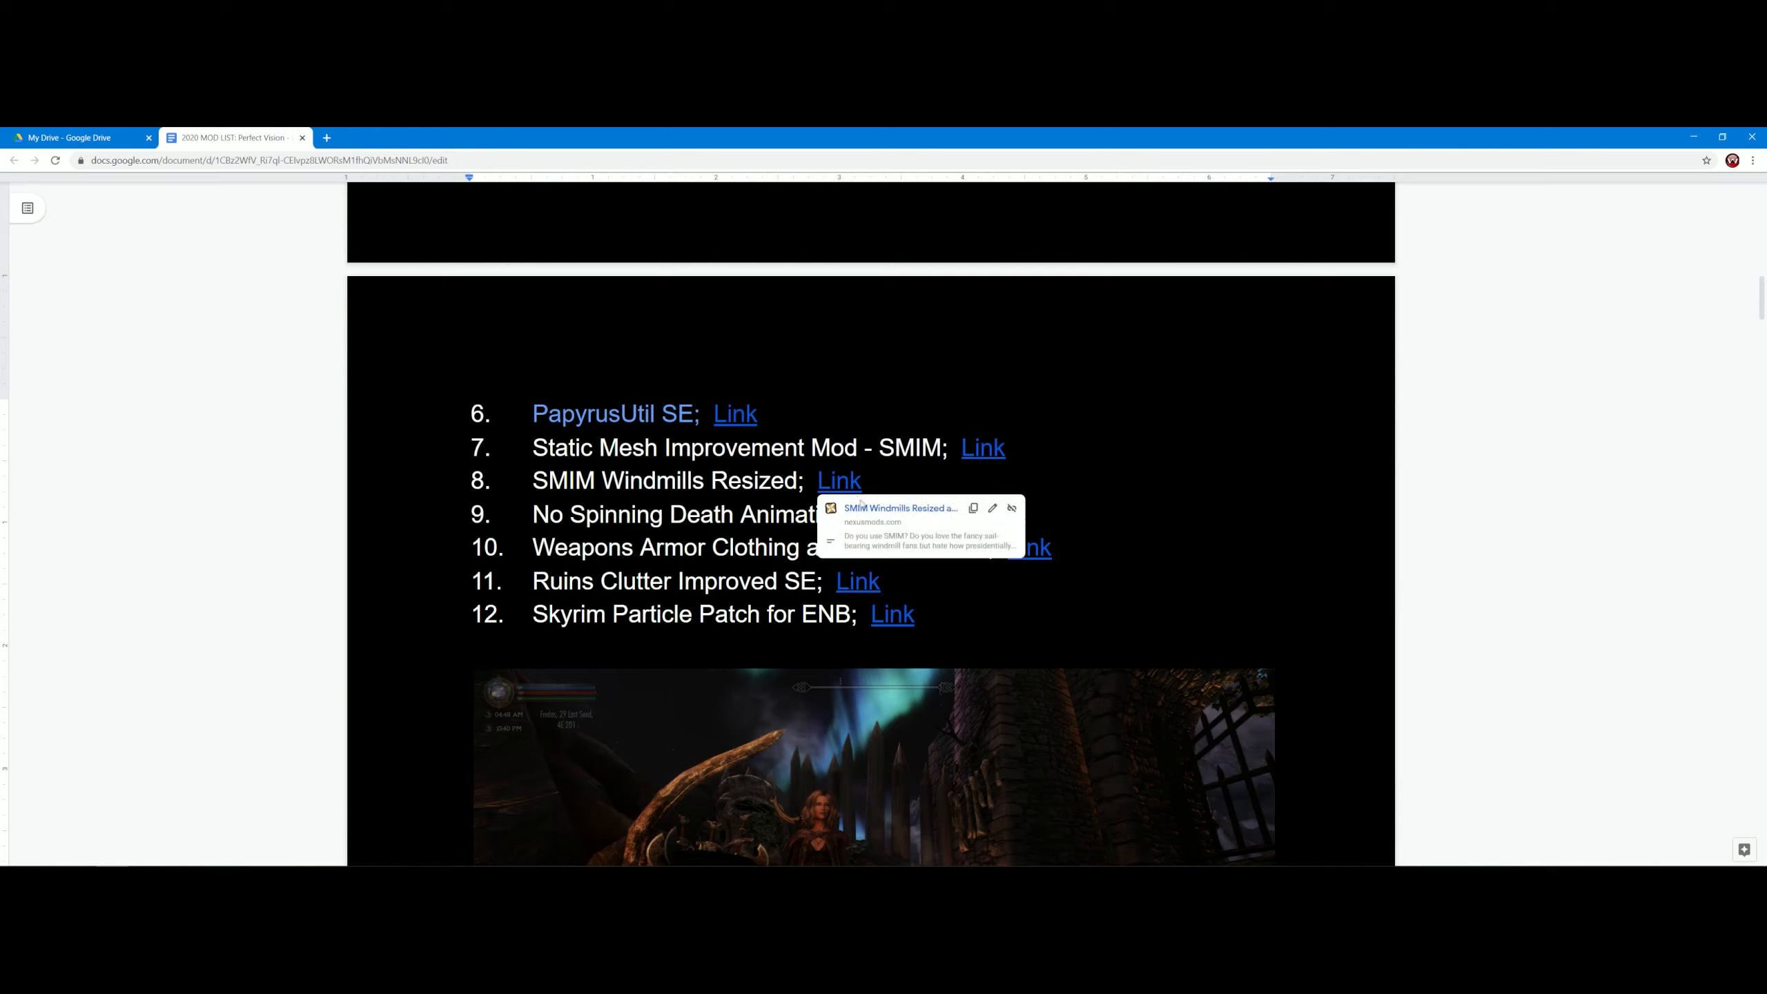
pyautogui.click(864, 507)
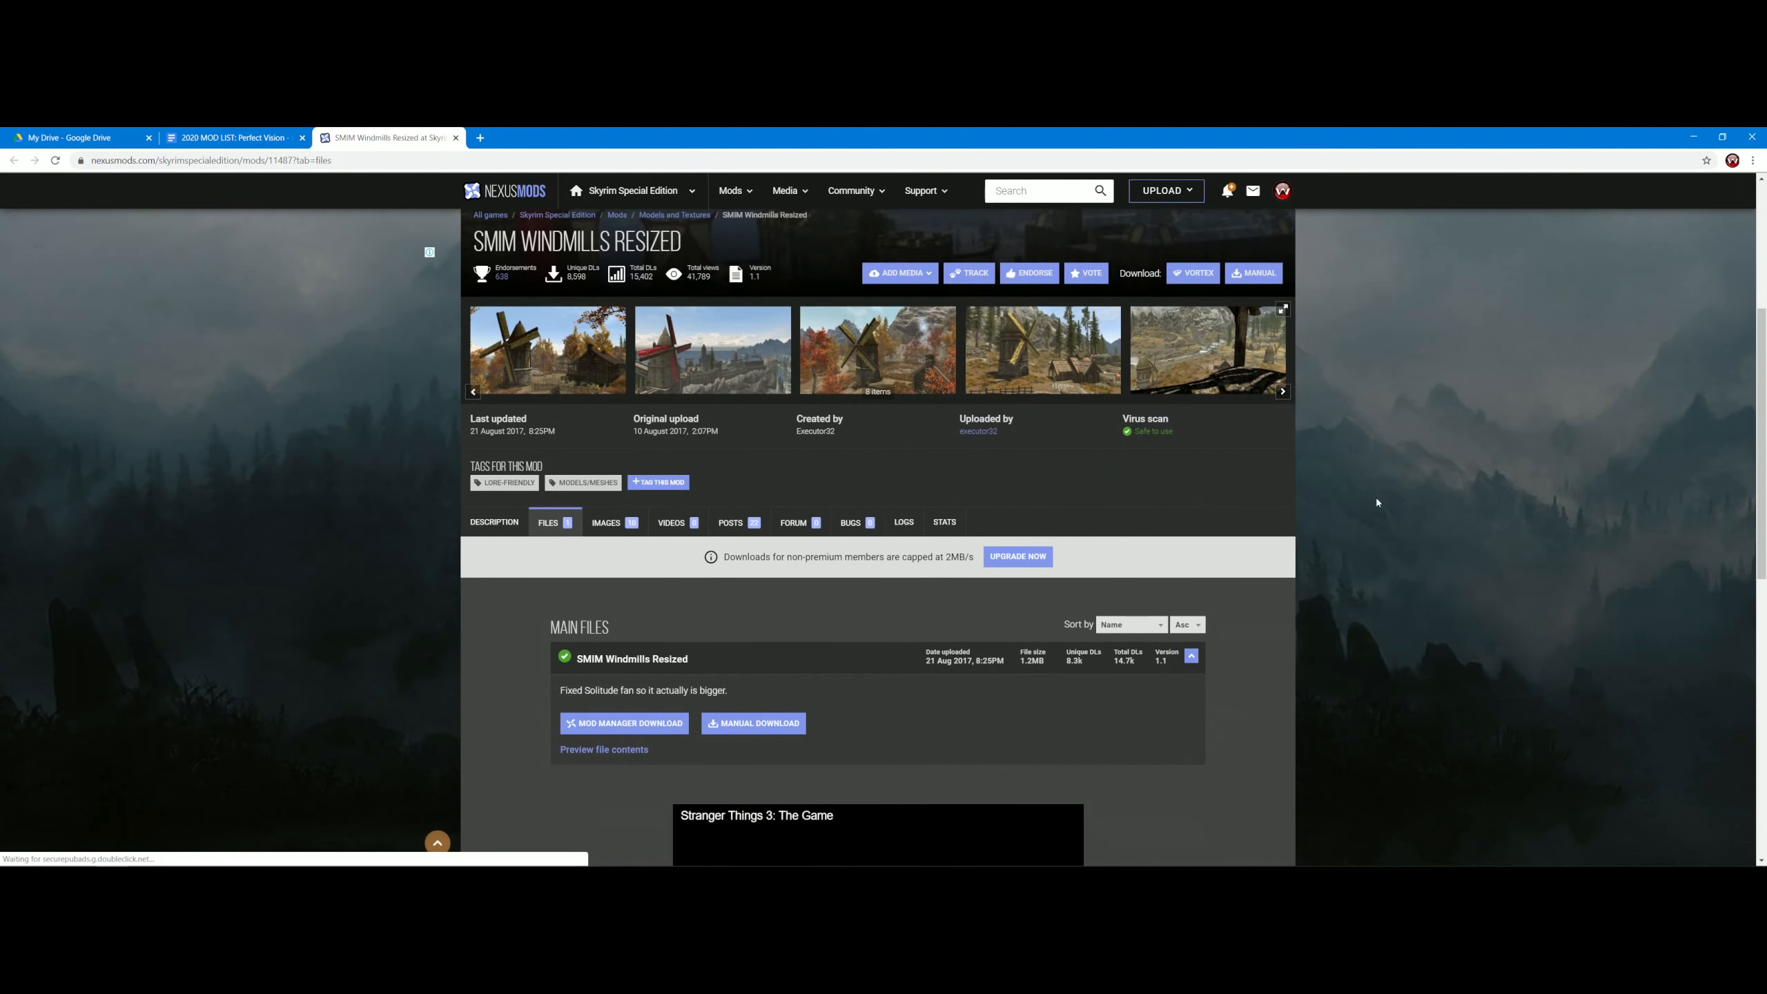
pyautogui.scroll(-3, 1372, 489)
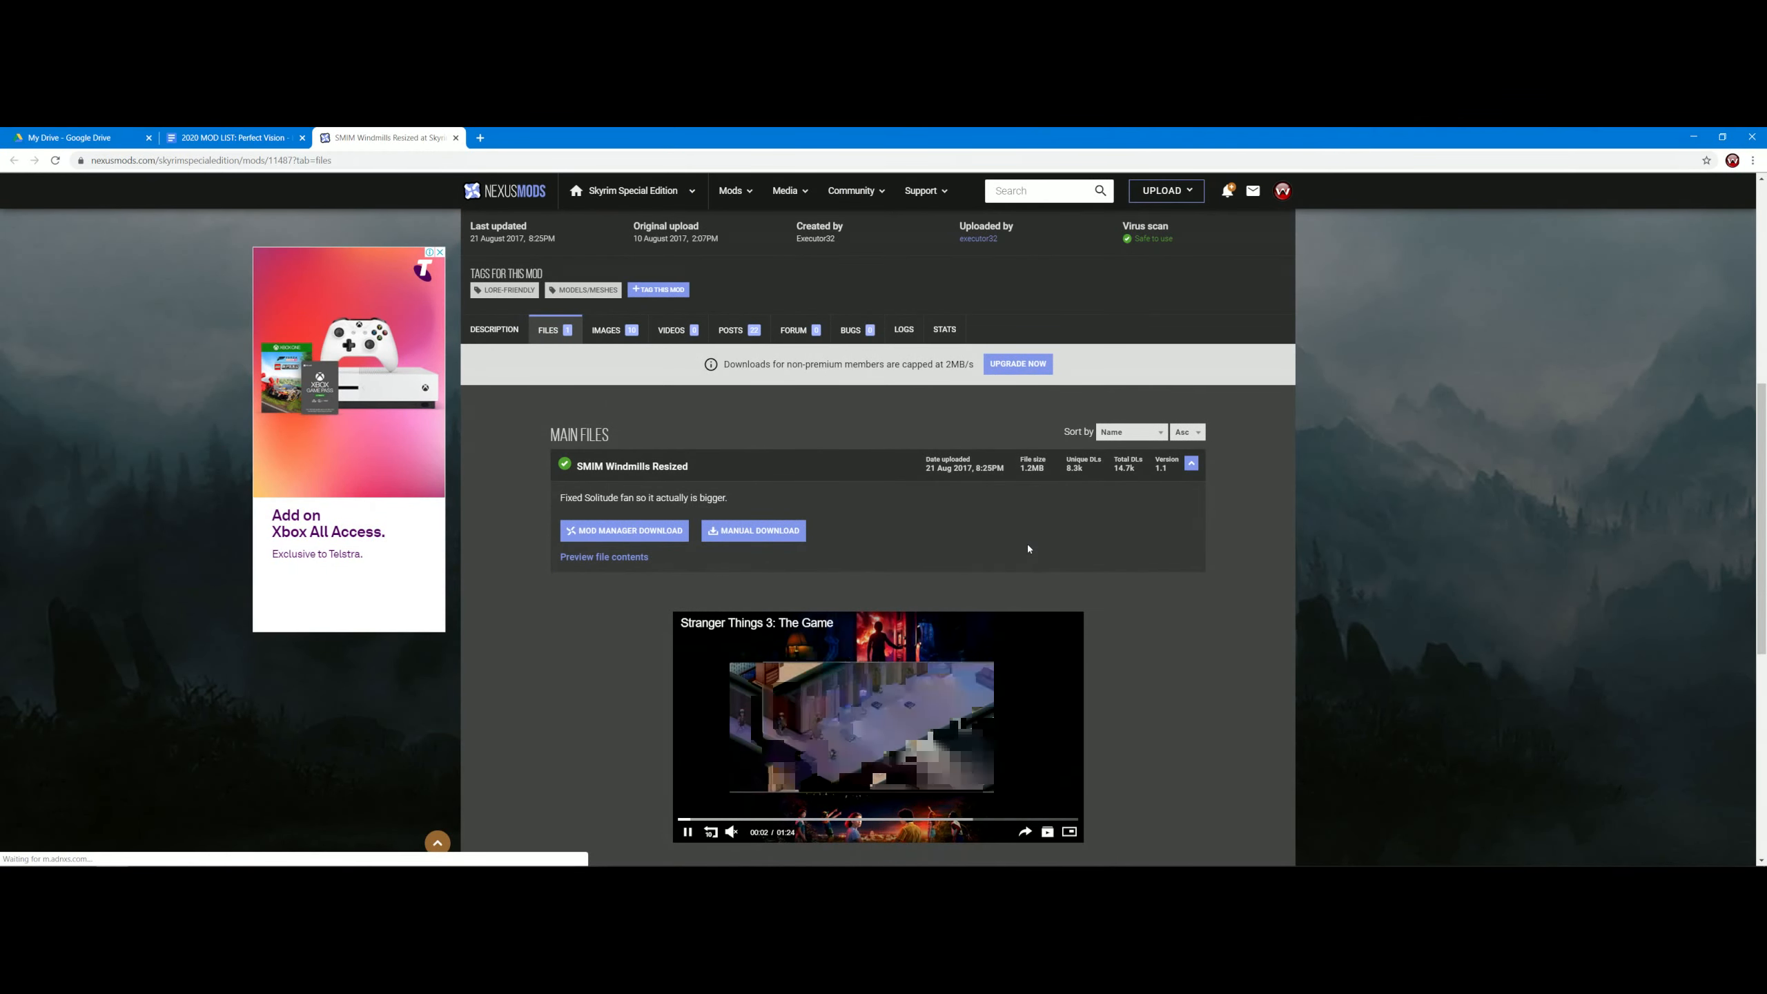
pyautogui.scroll(6, 1030, 549)
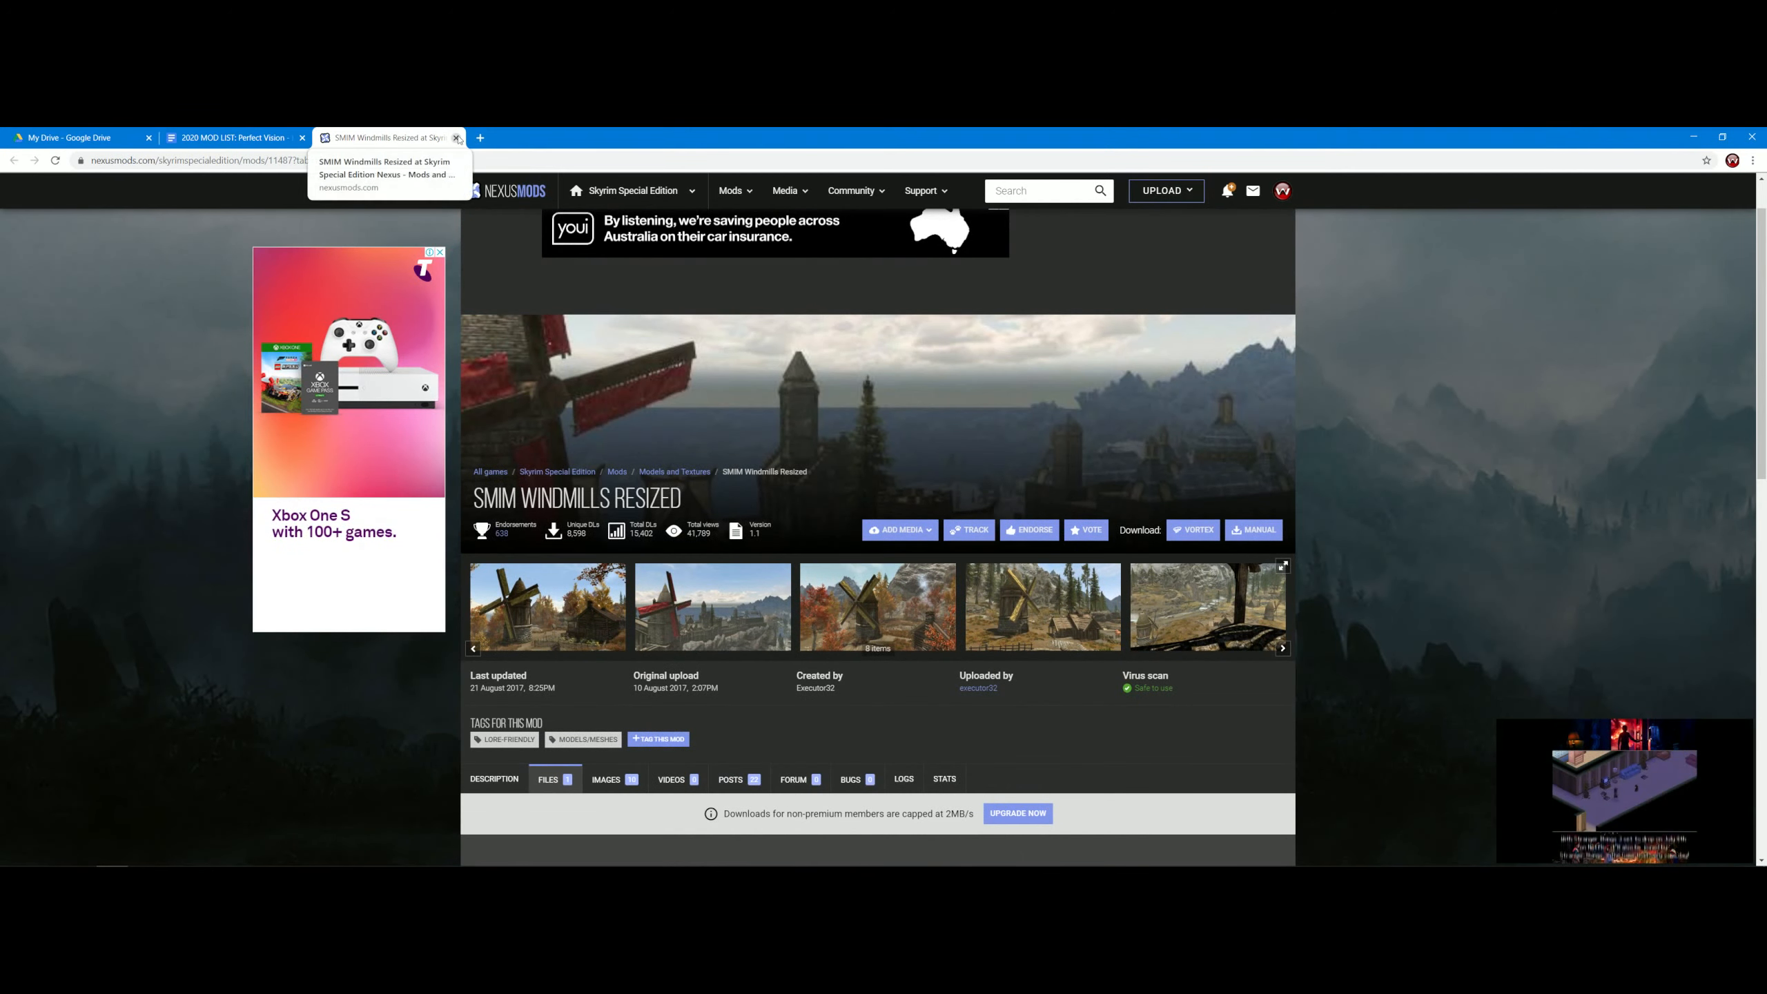
pyautogui.click(455, 138)
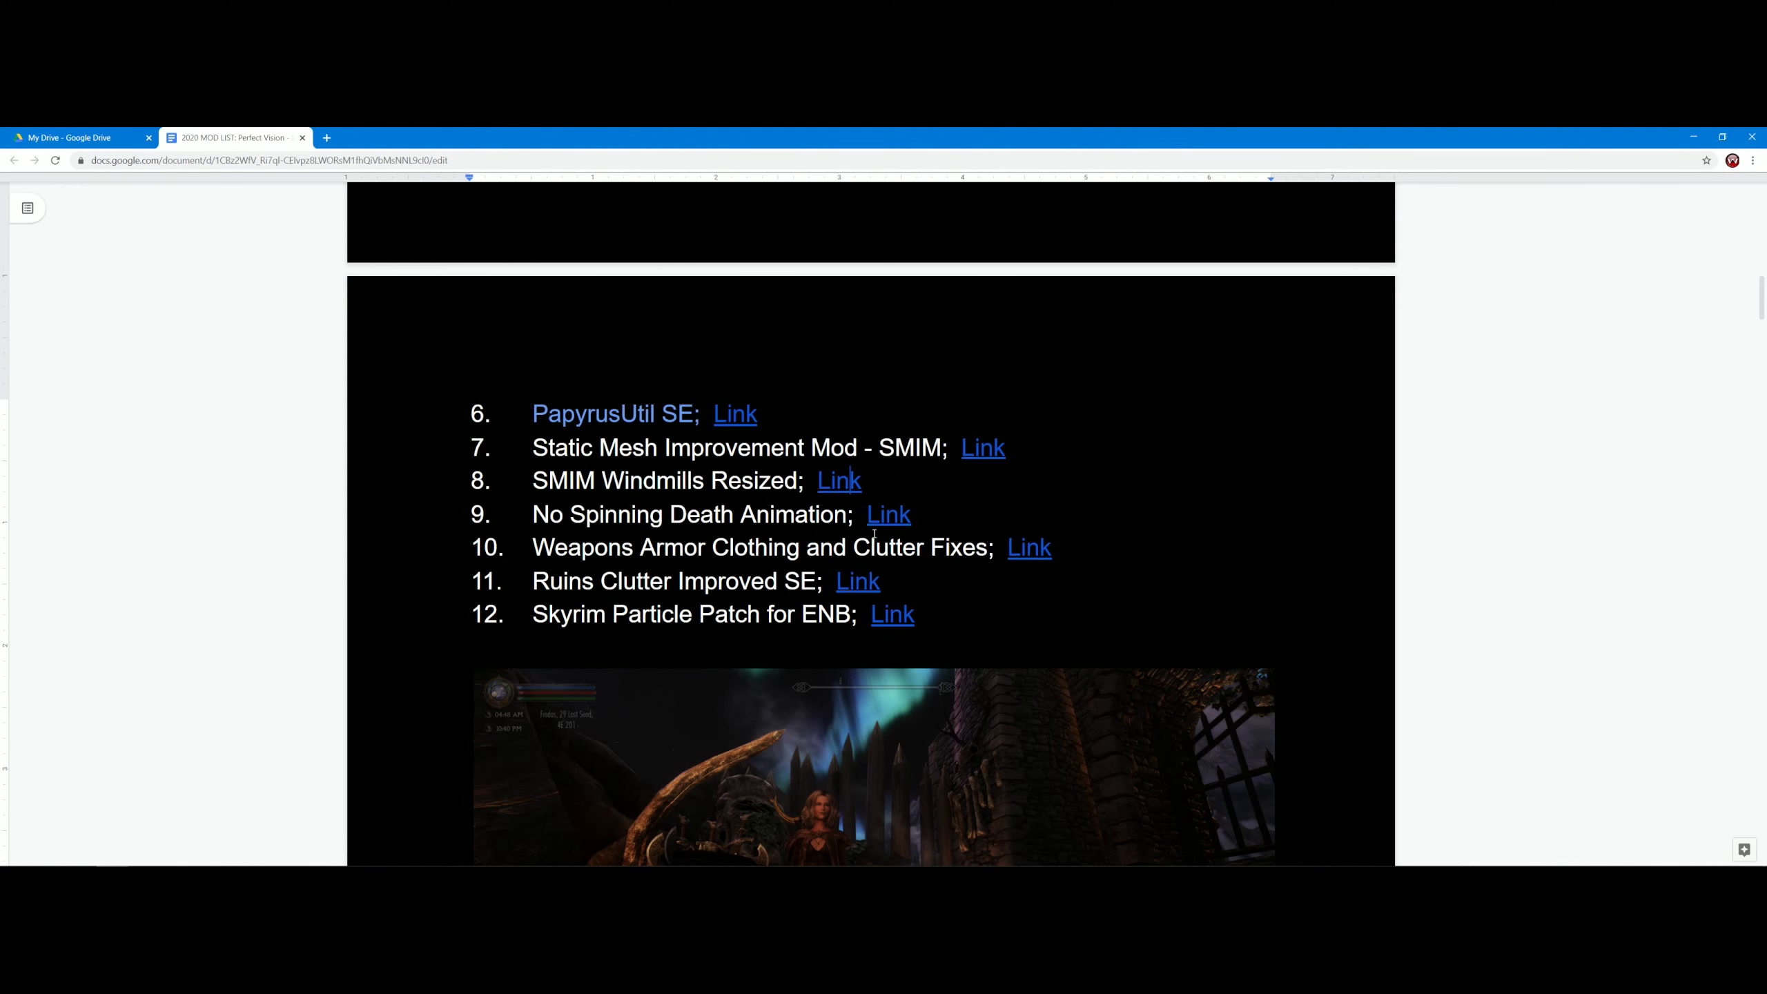
# - Open the linked No Spinning Death Animation page, review its main and optional files, and close the page
pyautogui.click(888, 511)
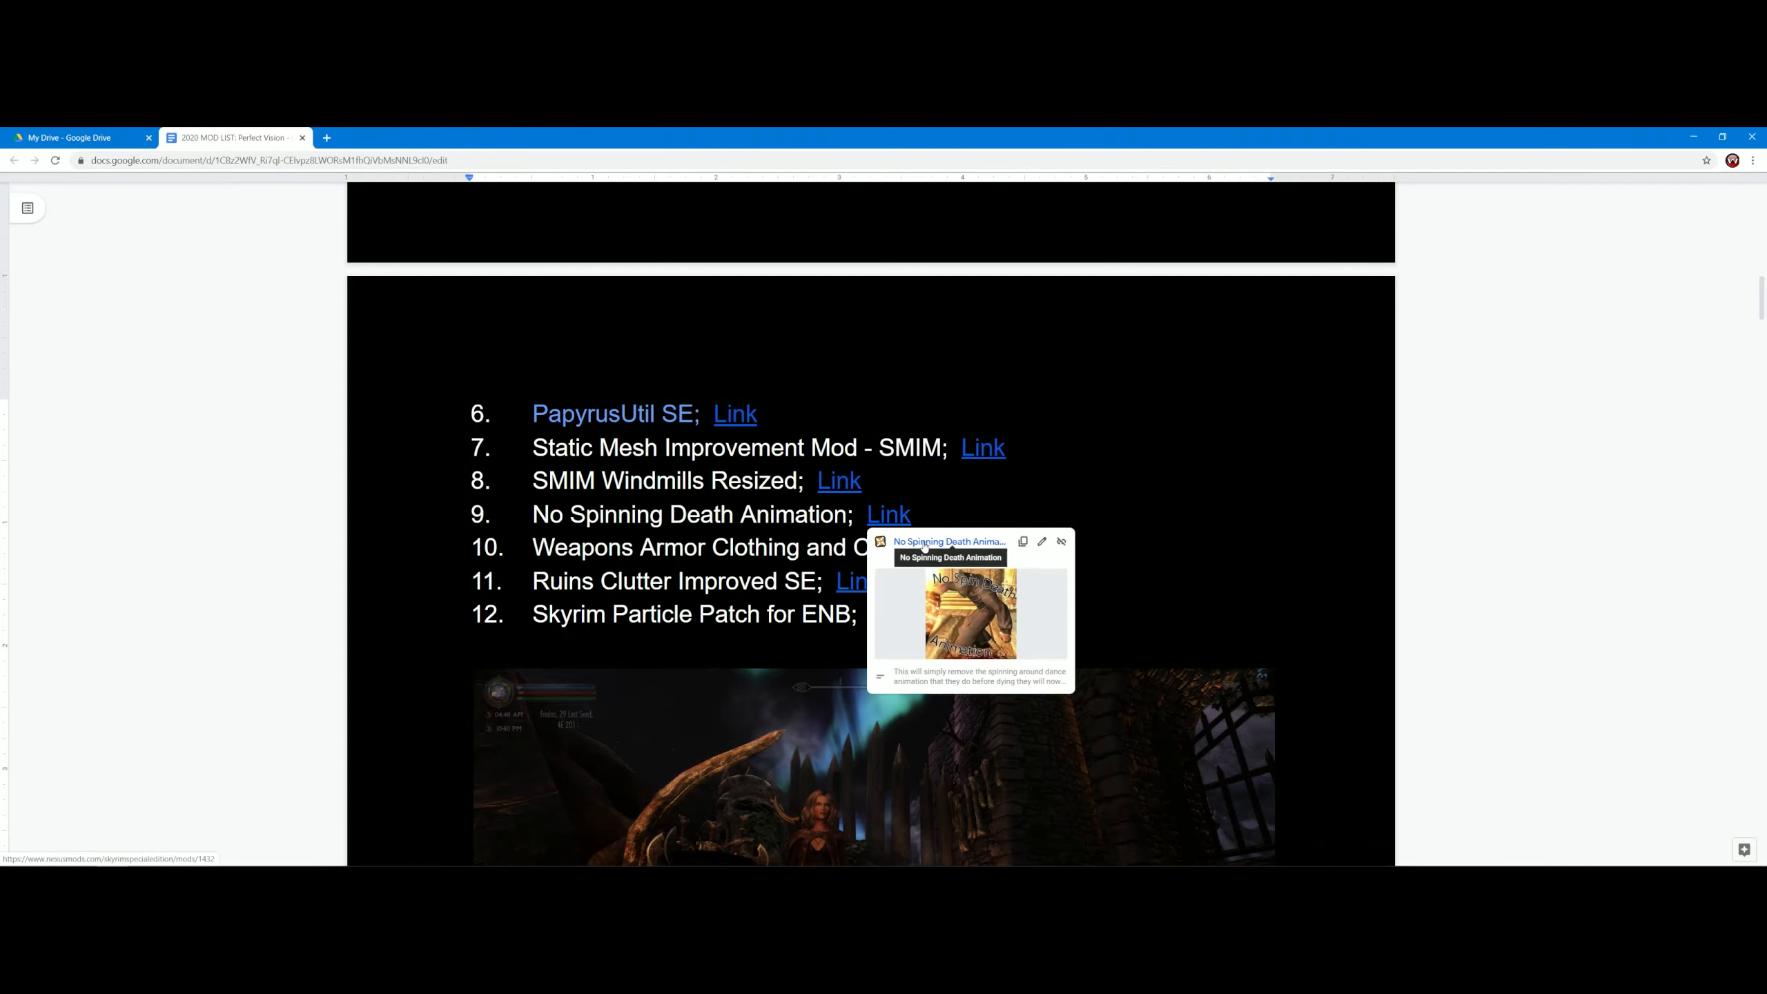
pyautogui.click(969, 544)
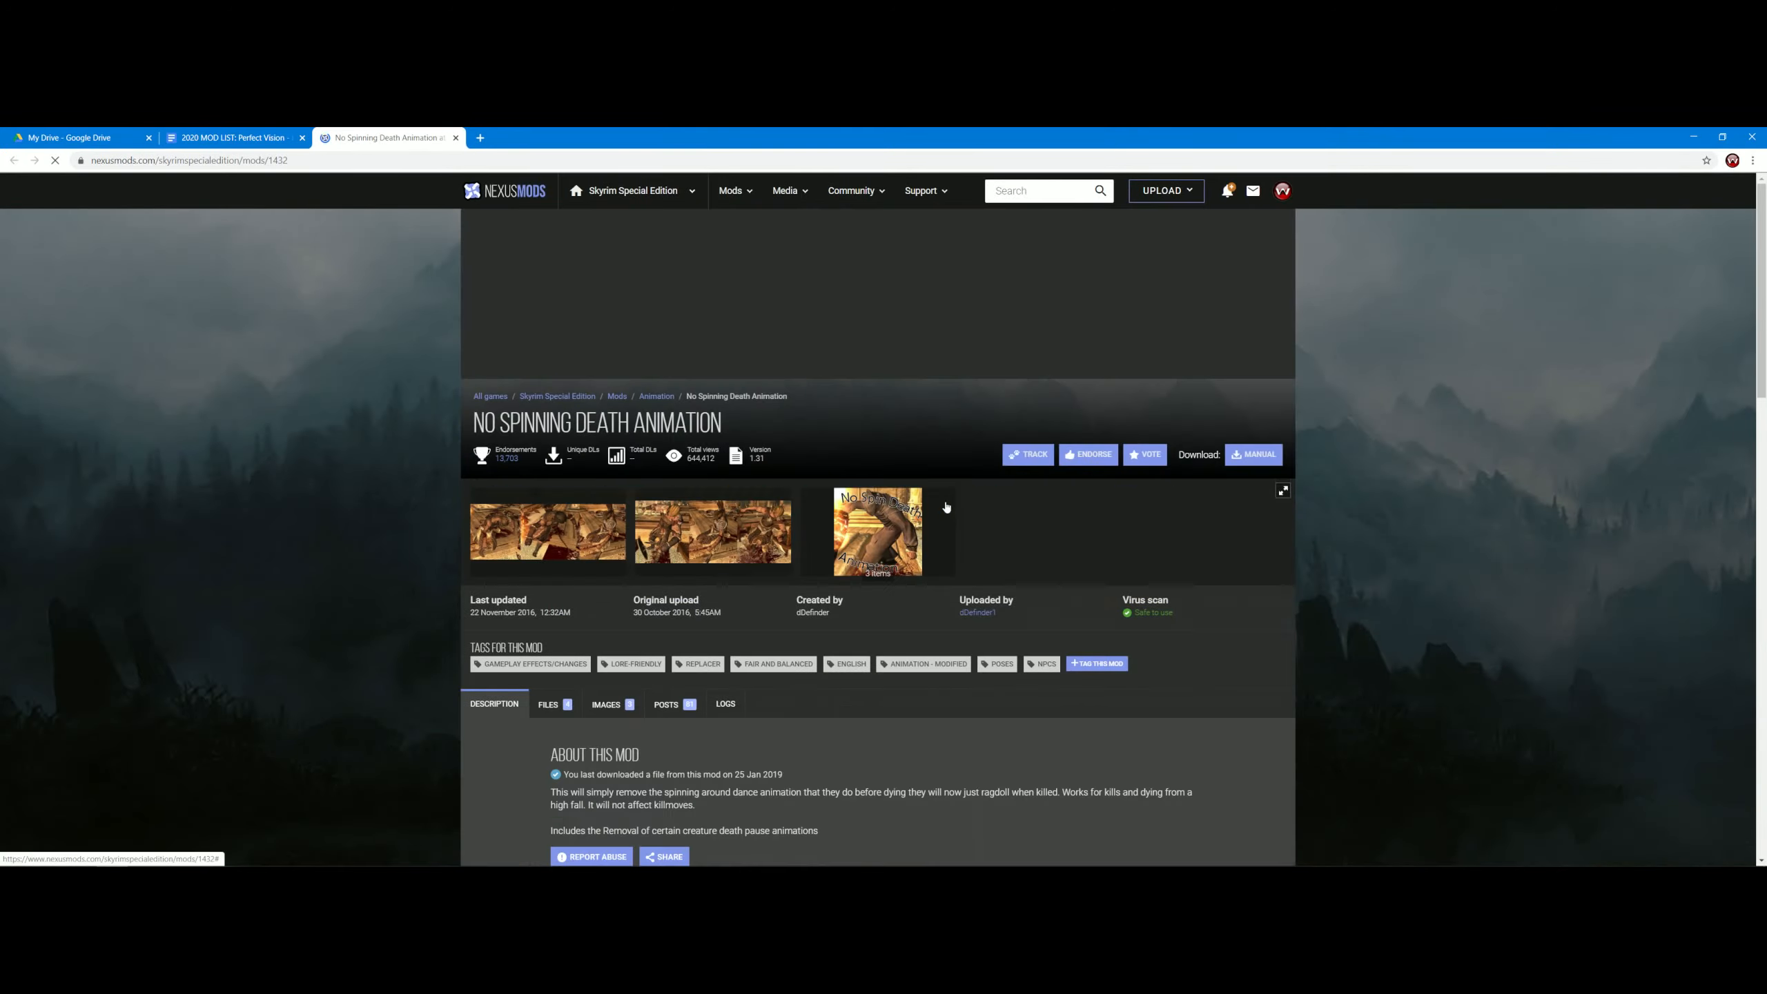
pyautogui.scroll(-4, 947, 507)
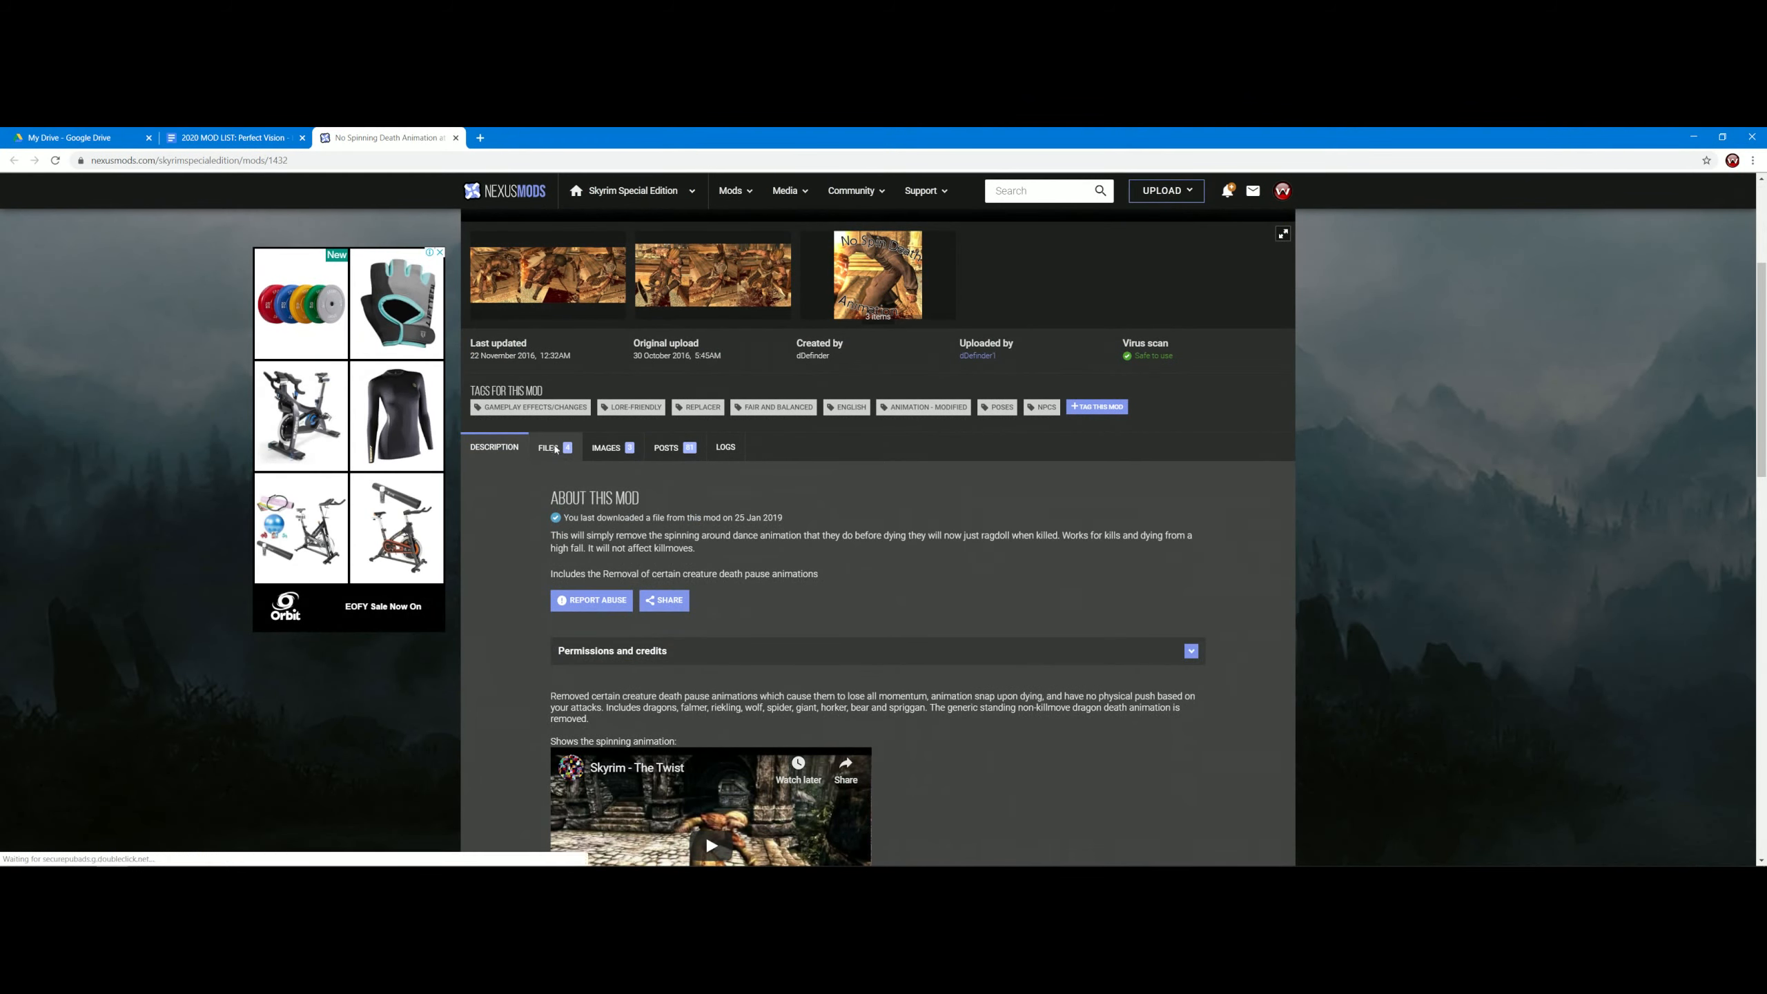
pyautogui.click(555, 448)
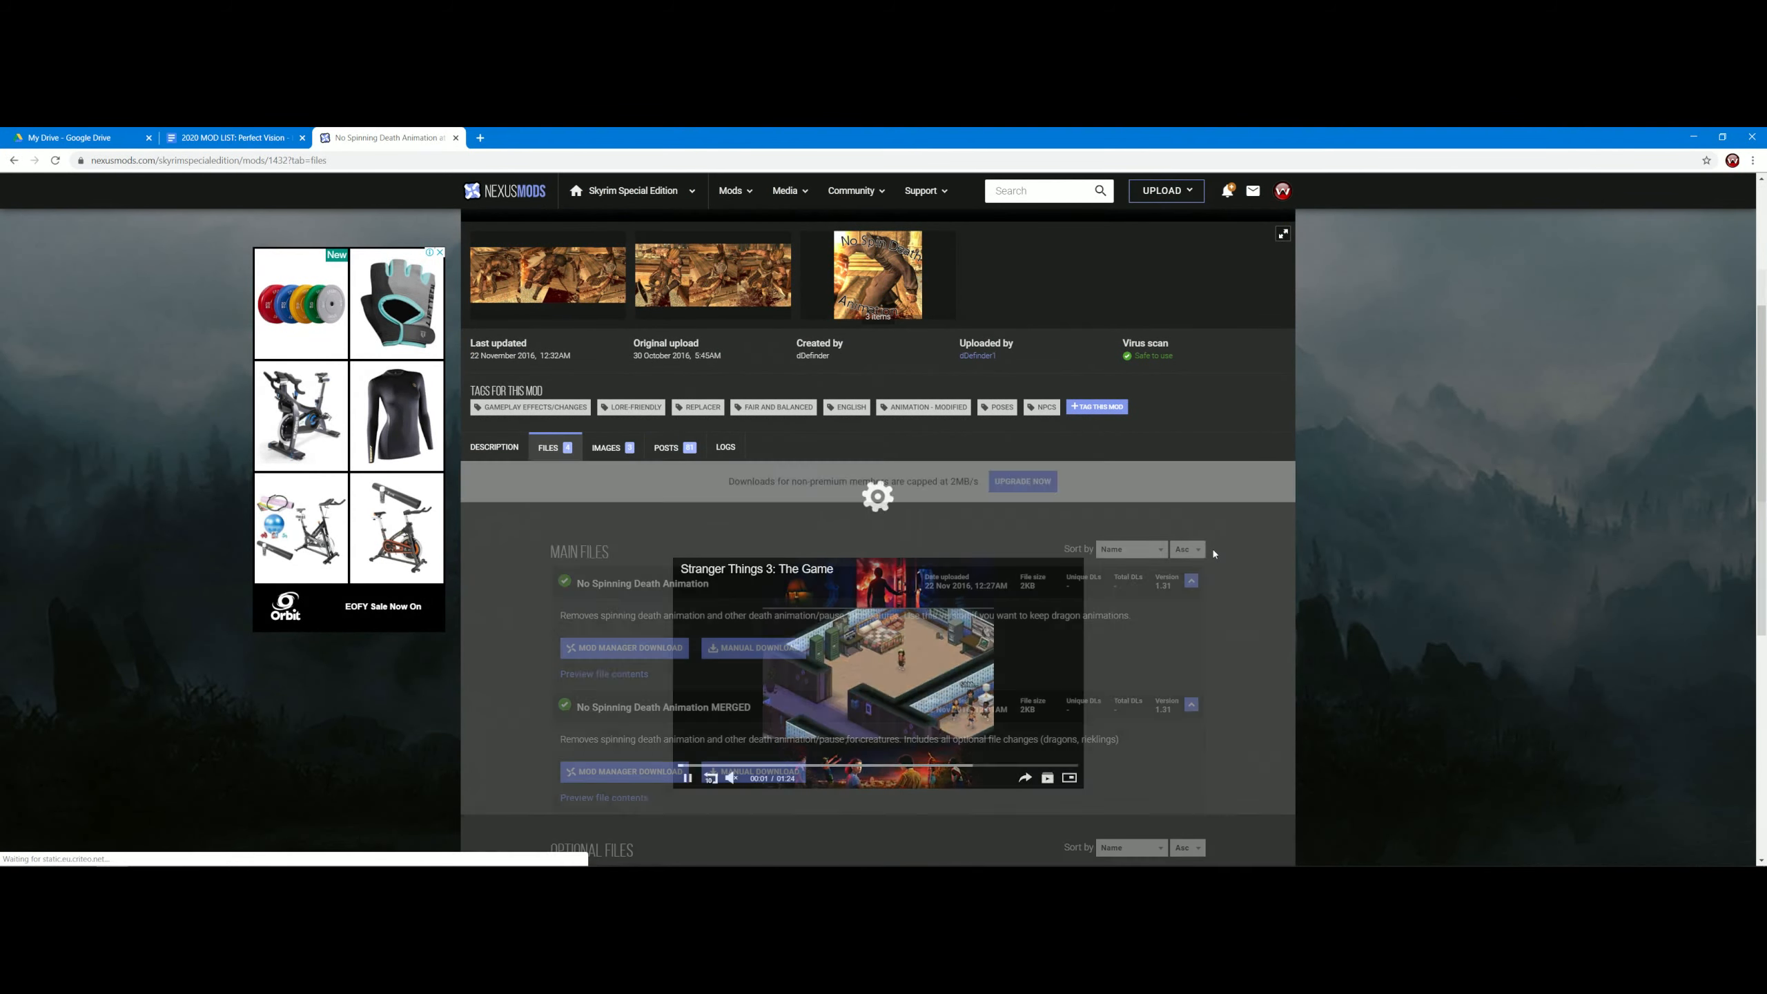
pyautogui.scroll(-3, 1182, 543)
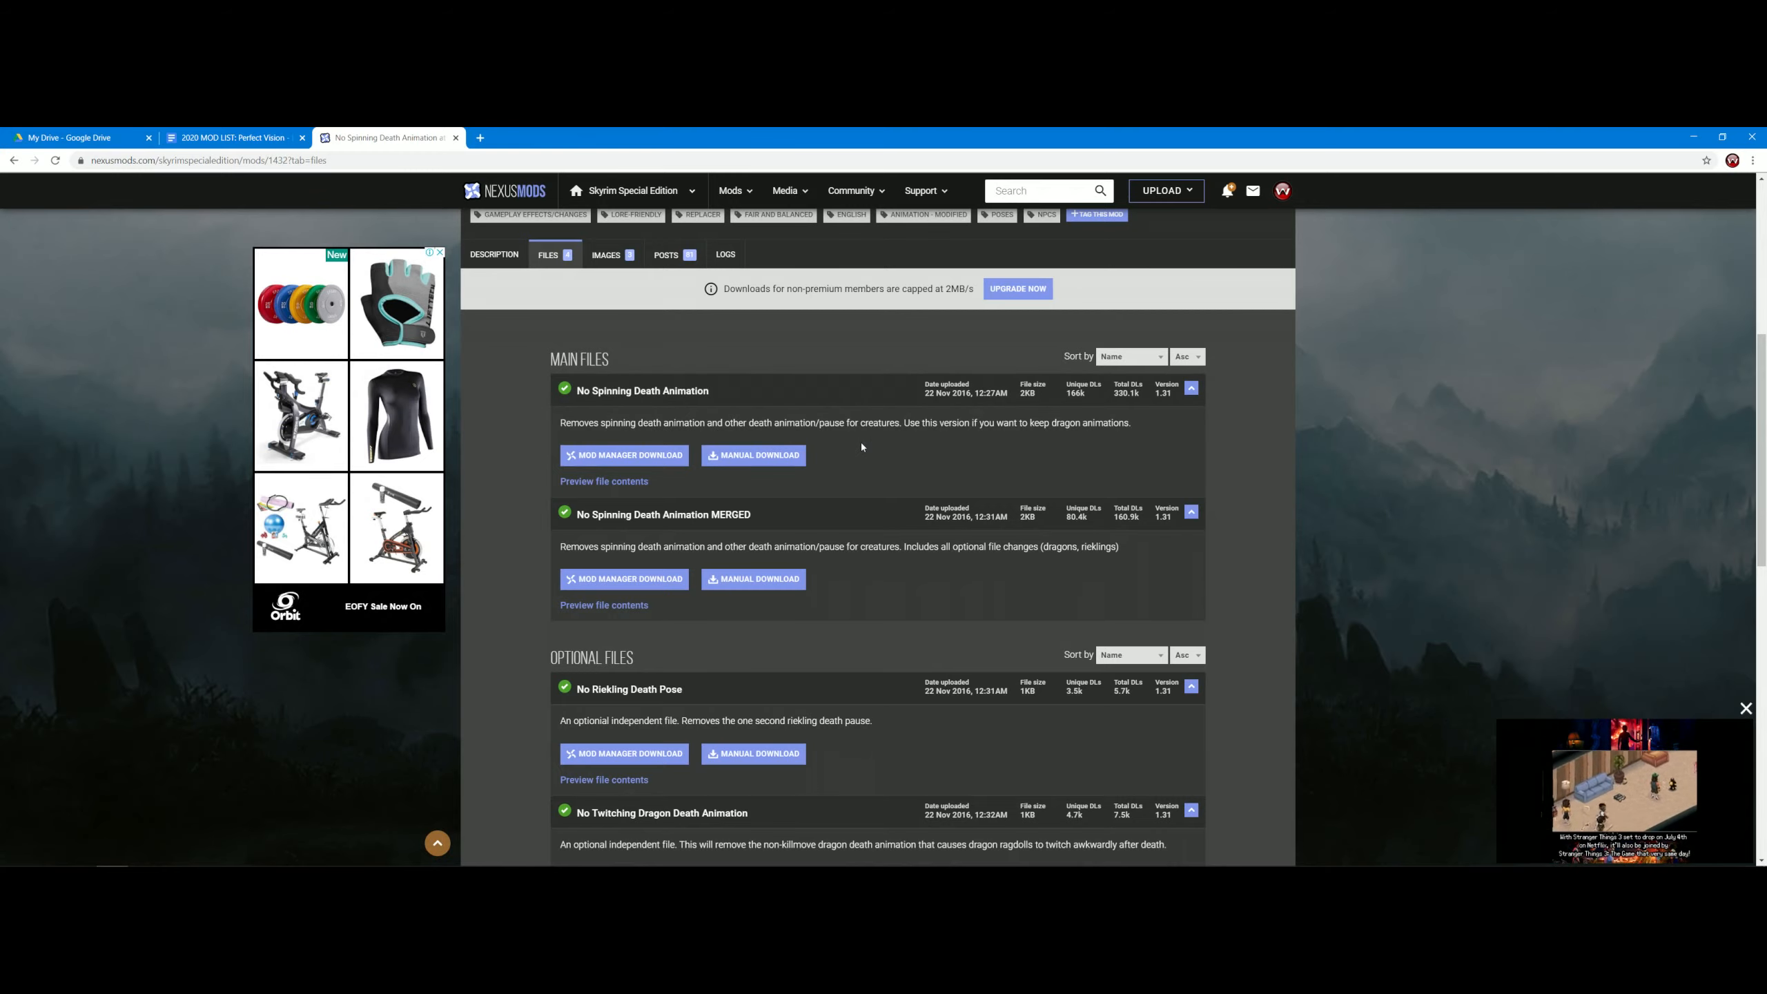
pyautogui.scroll(5, 862, 446)
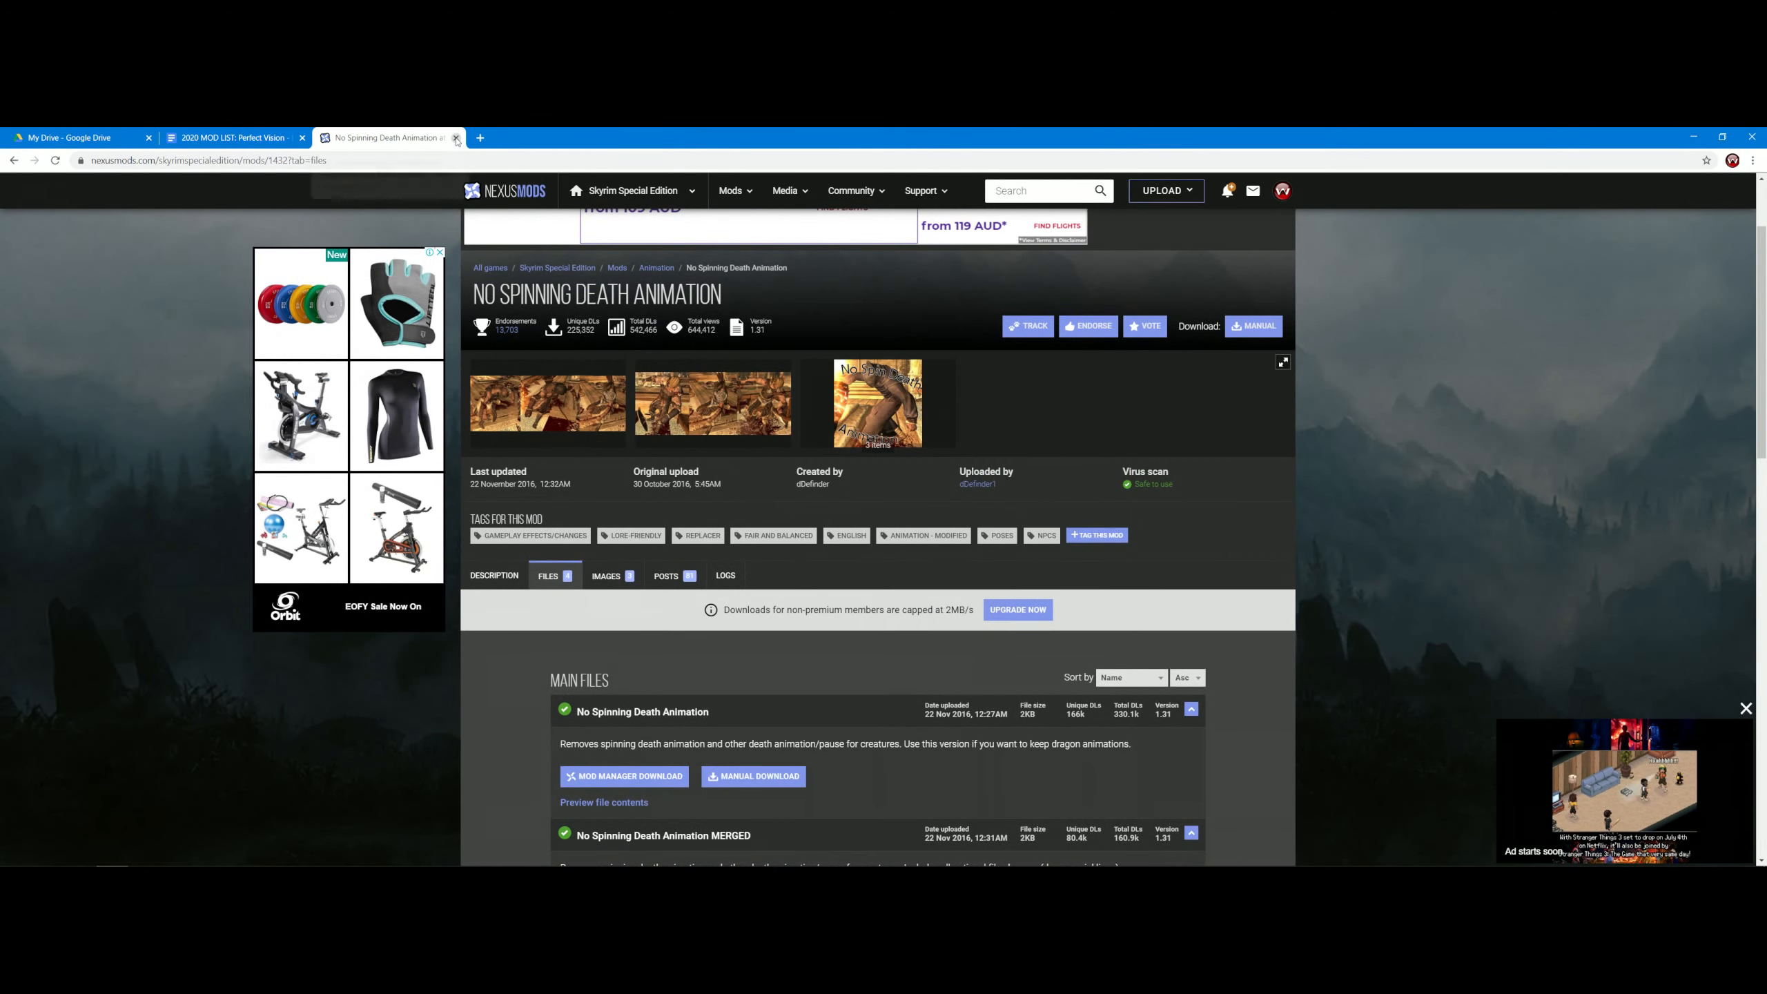
pyautogui.click(455, 138)
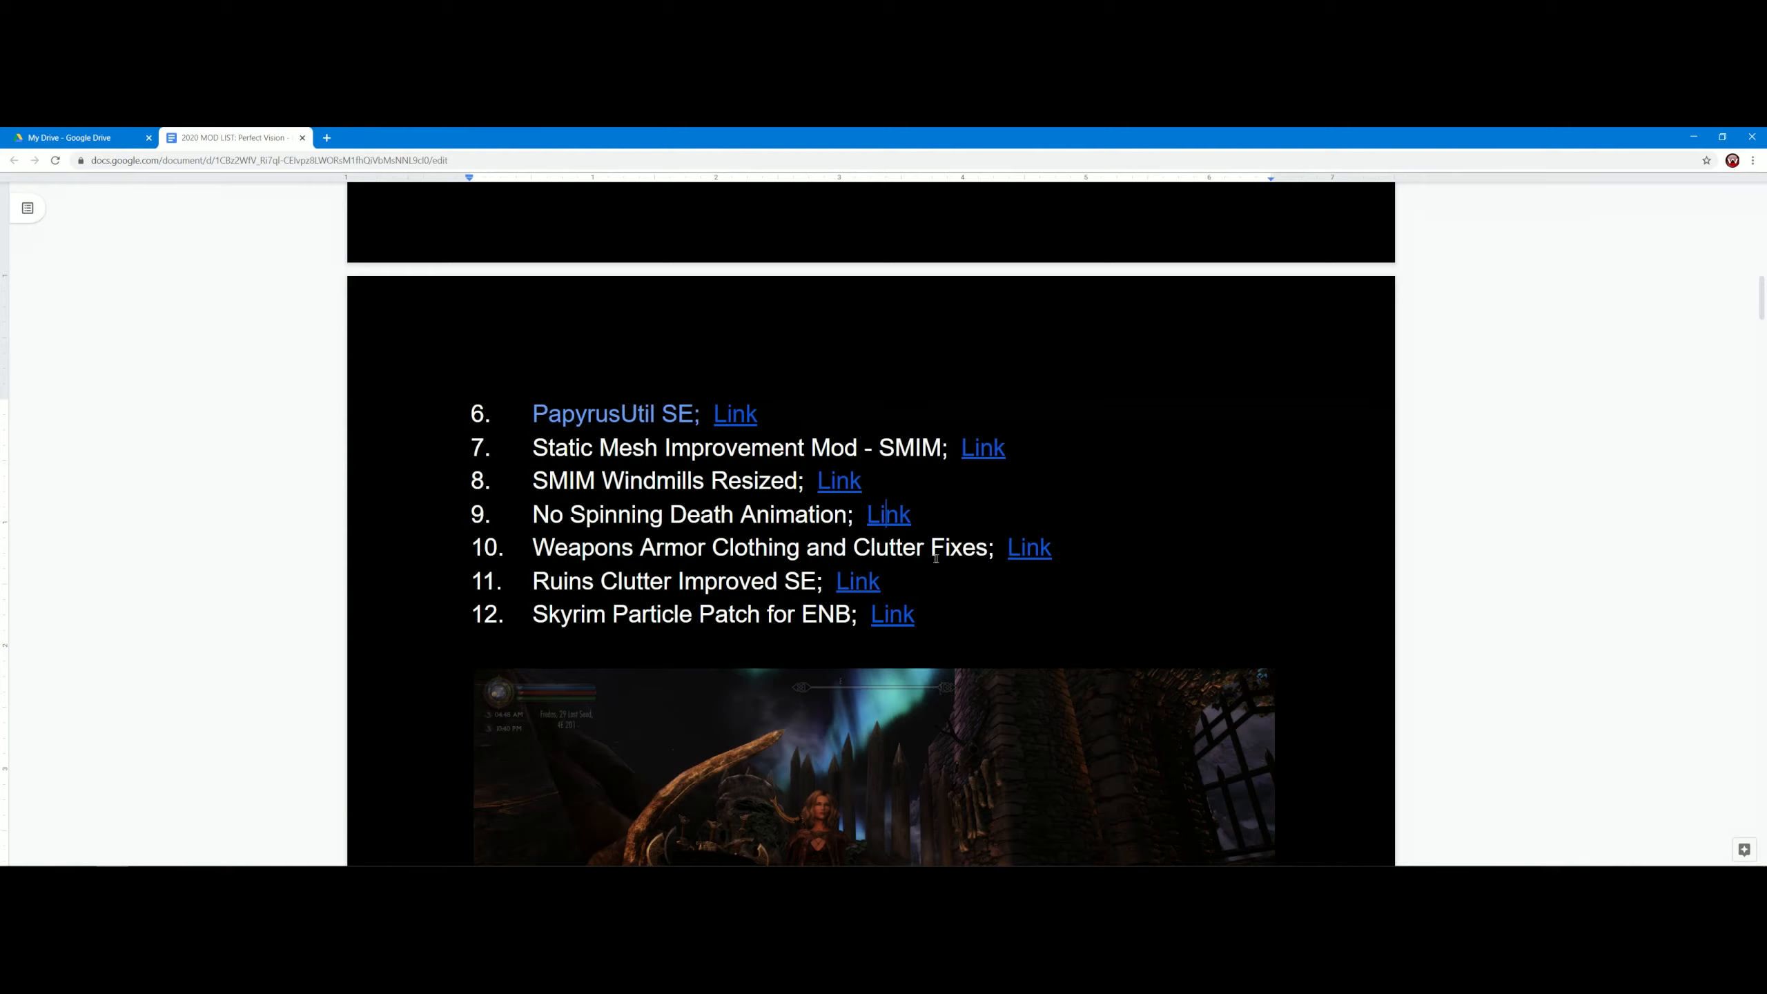
# - Review the main file and the optional WACCF texture files on the linked Weapons Armor Clothing and Clutter Fixes page, and close it
pyautogui.click(1032, 549)
pyautogui.click(1088, 573)
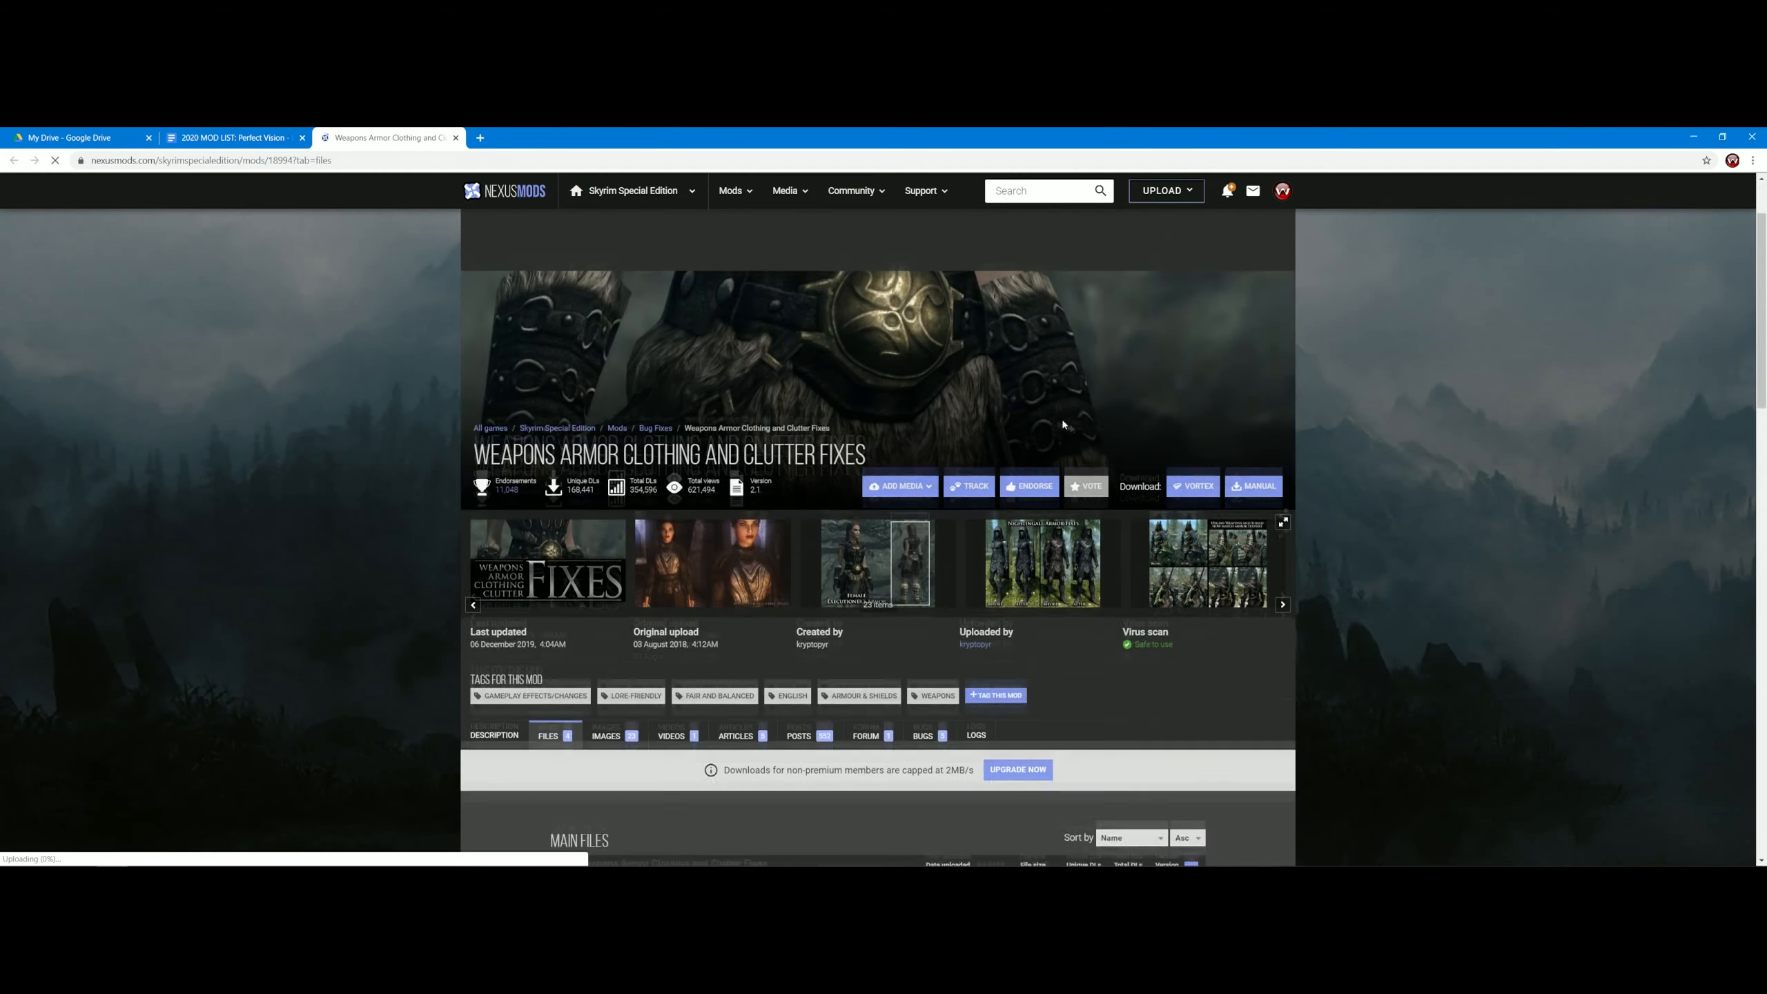
pyautogui.scroll(-8, 911, 530)
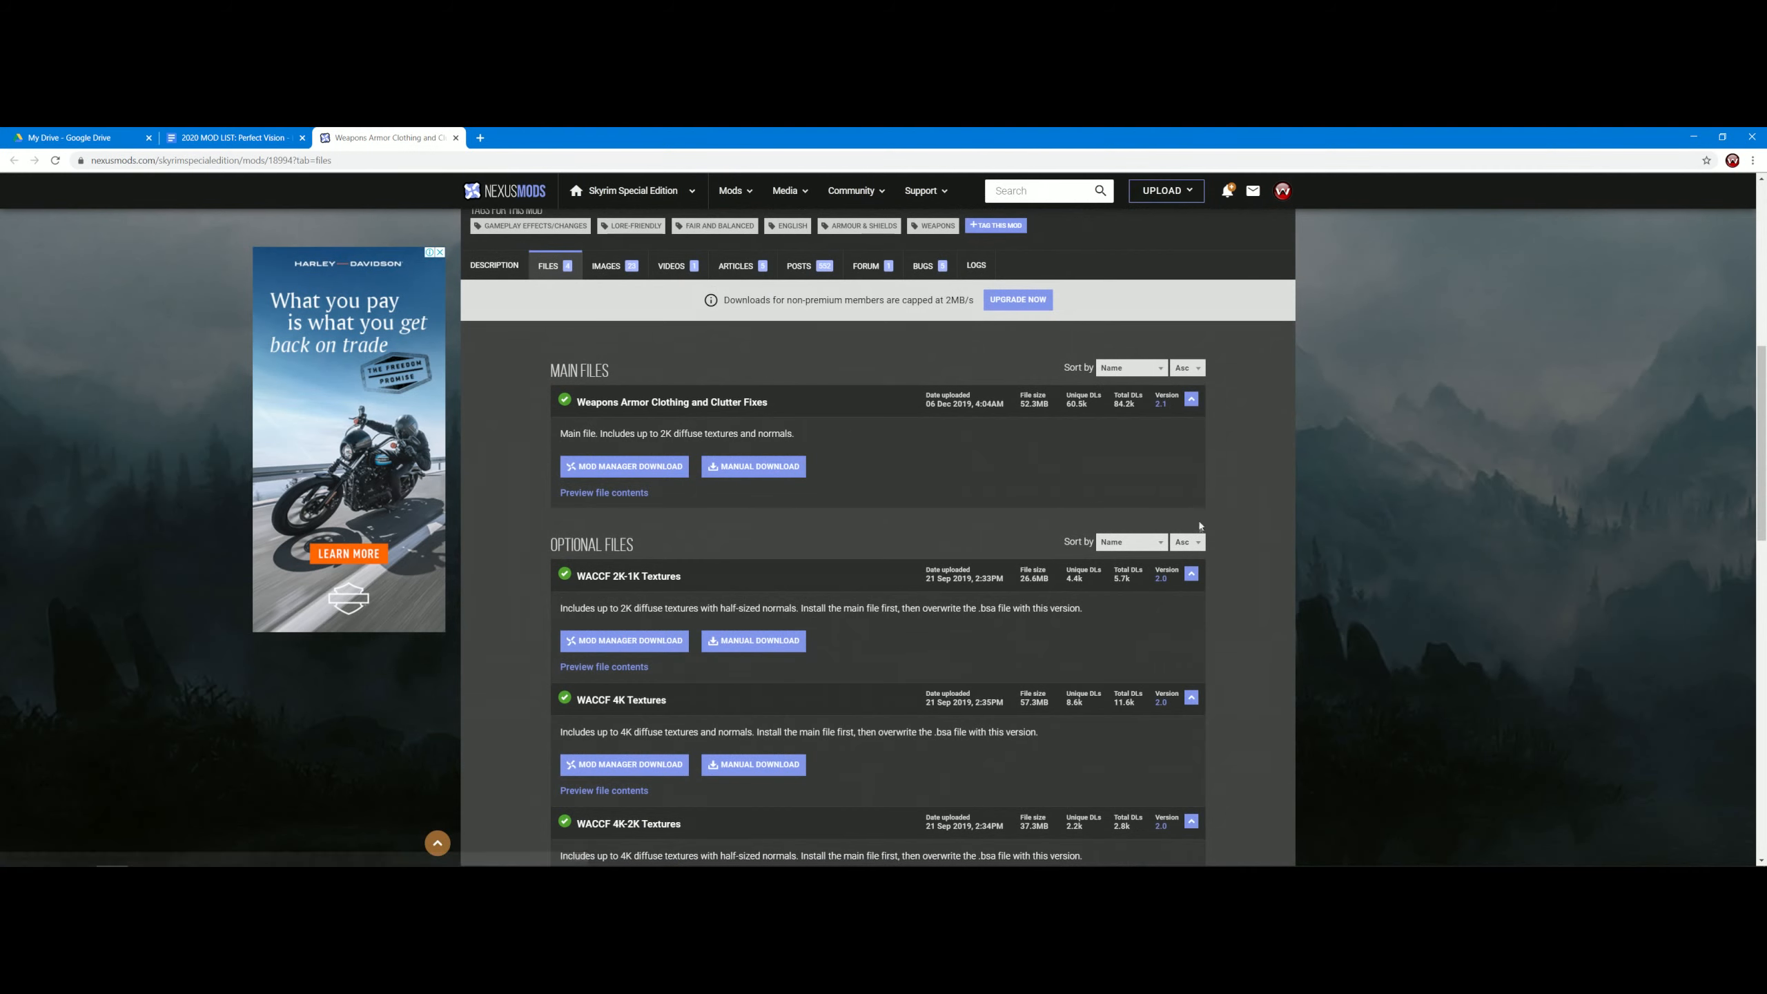
pyautogui.scroll(-1, 904, 496)
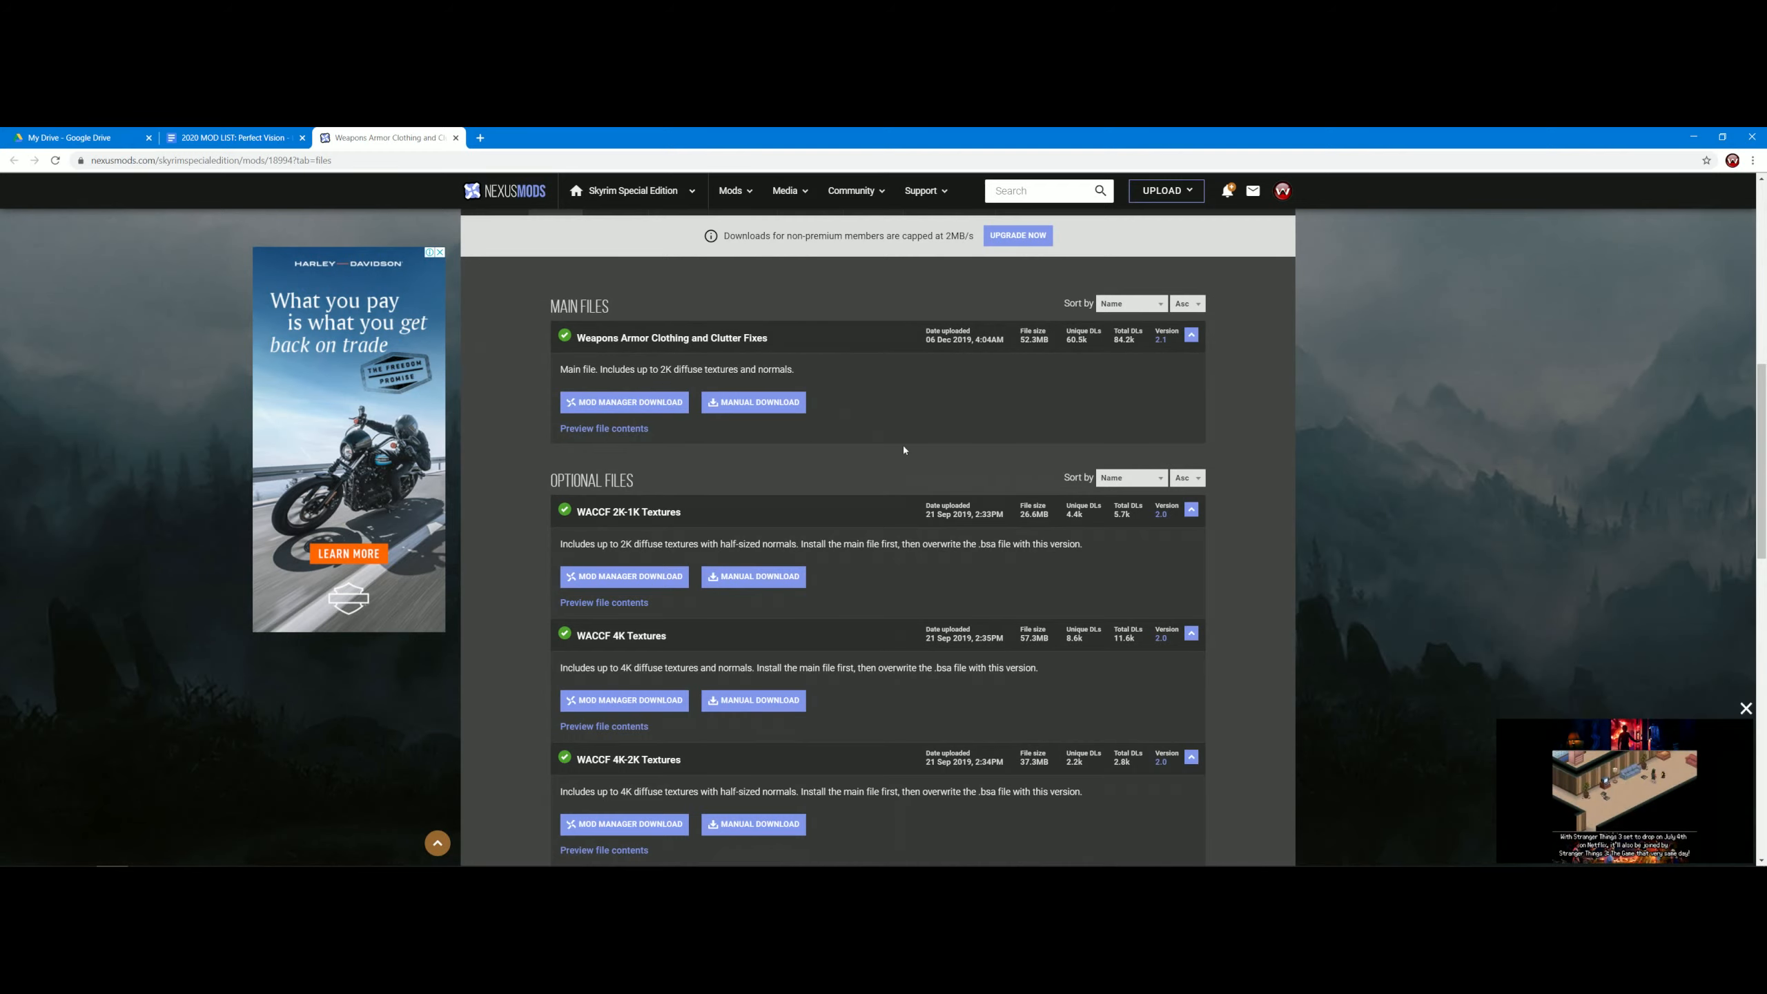
pyautogui.scroll(-2, 905, 445)
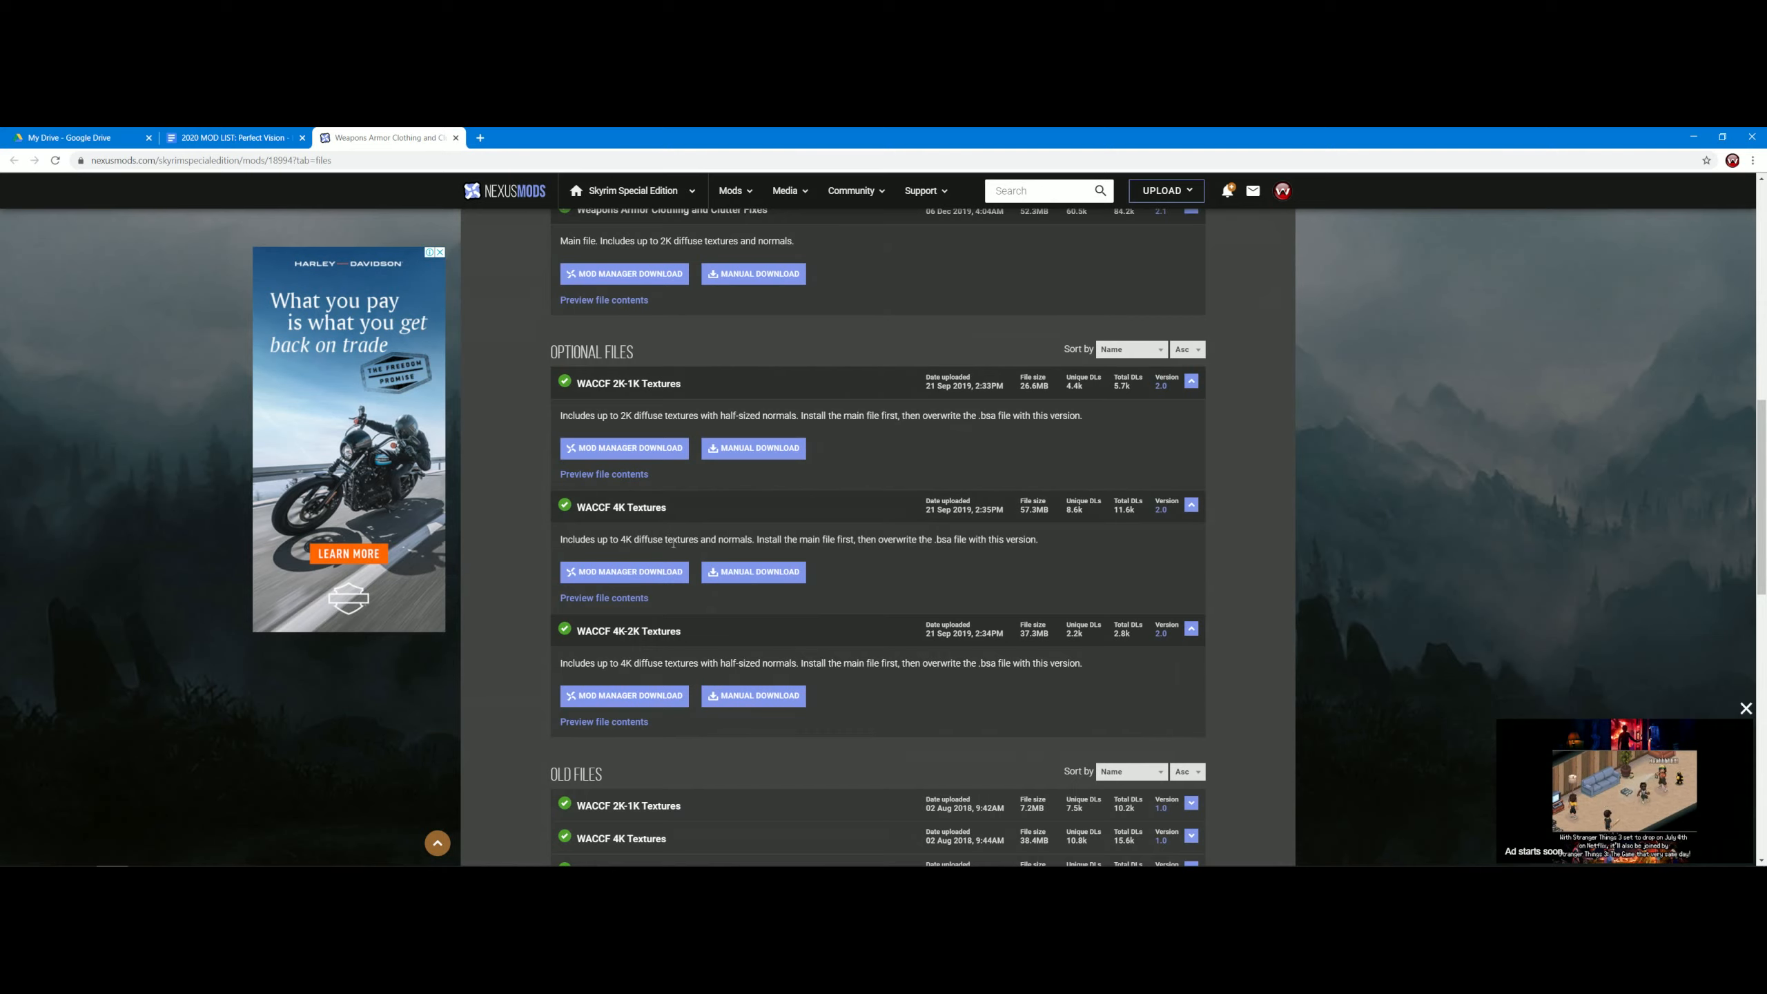
pyautogui.scroll(2, 723, 627)
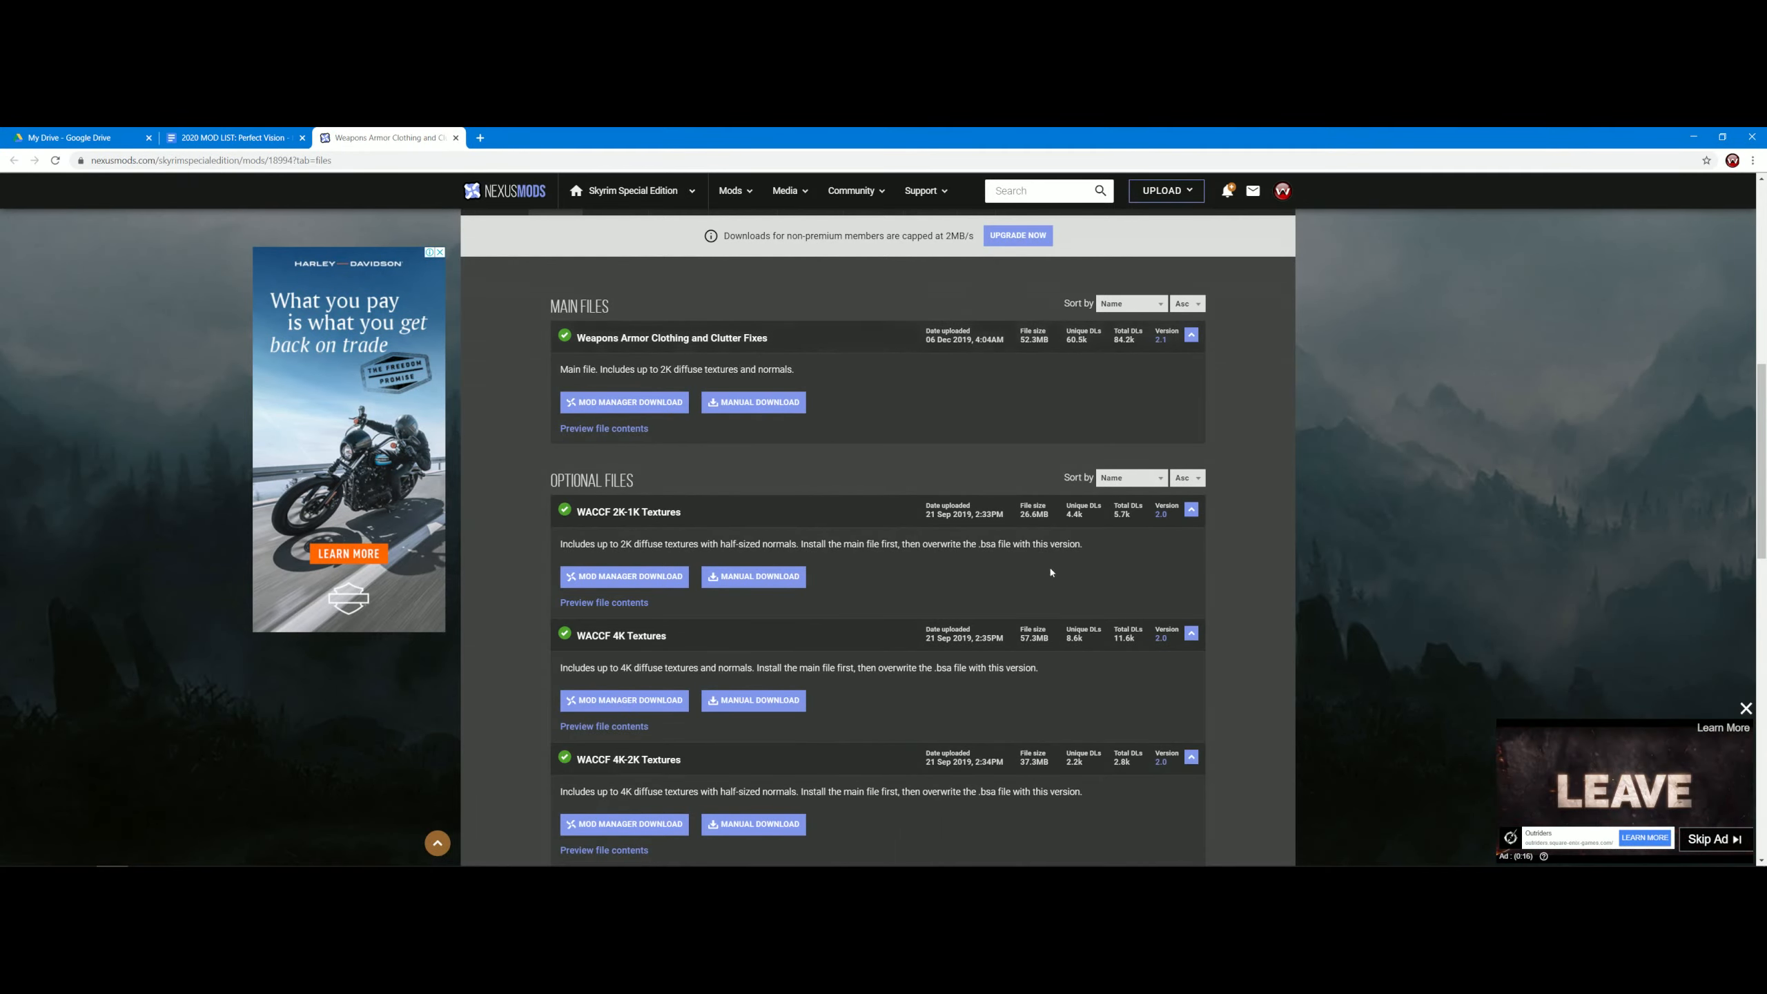
pyautogui.scroll(-2, 1054, 523)
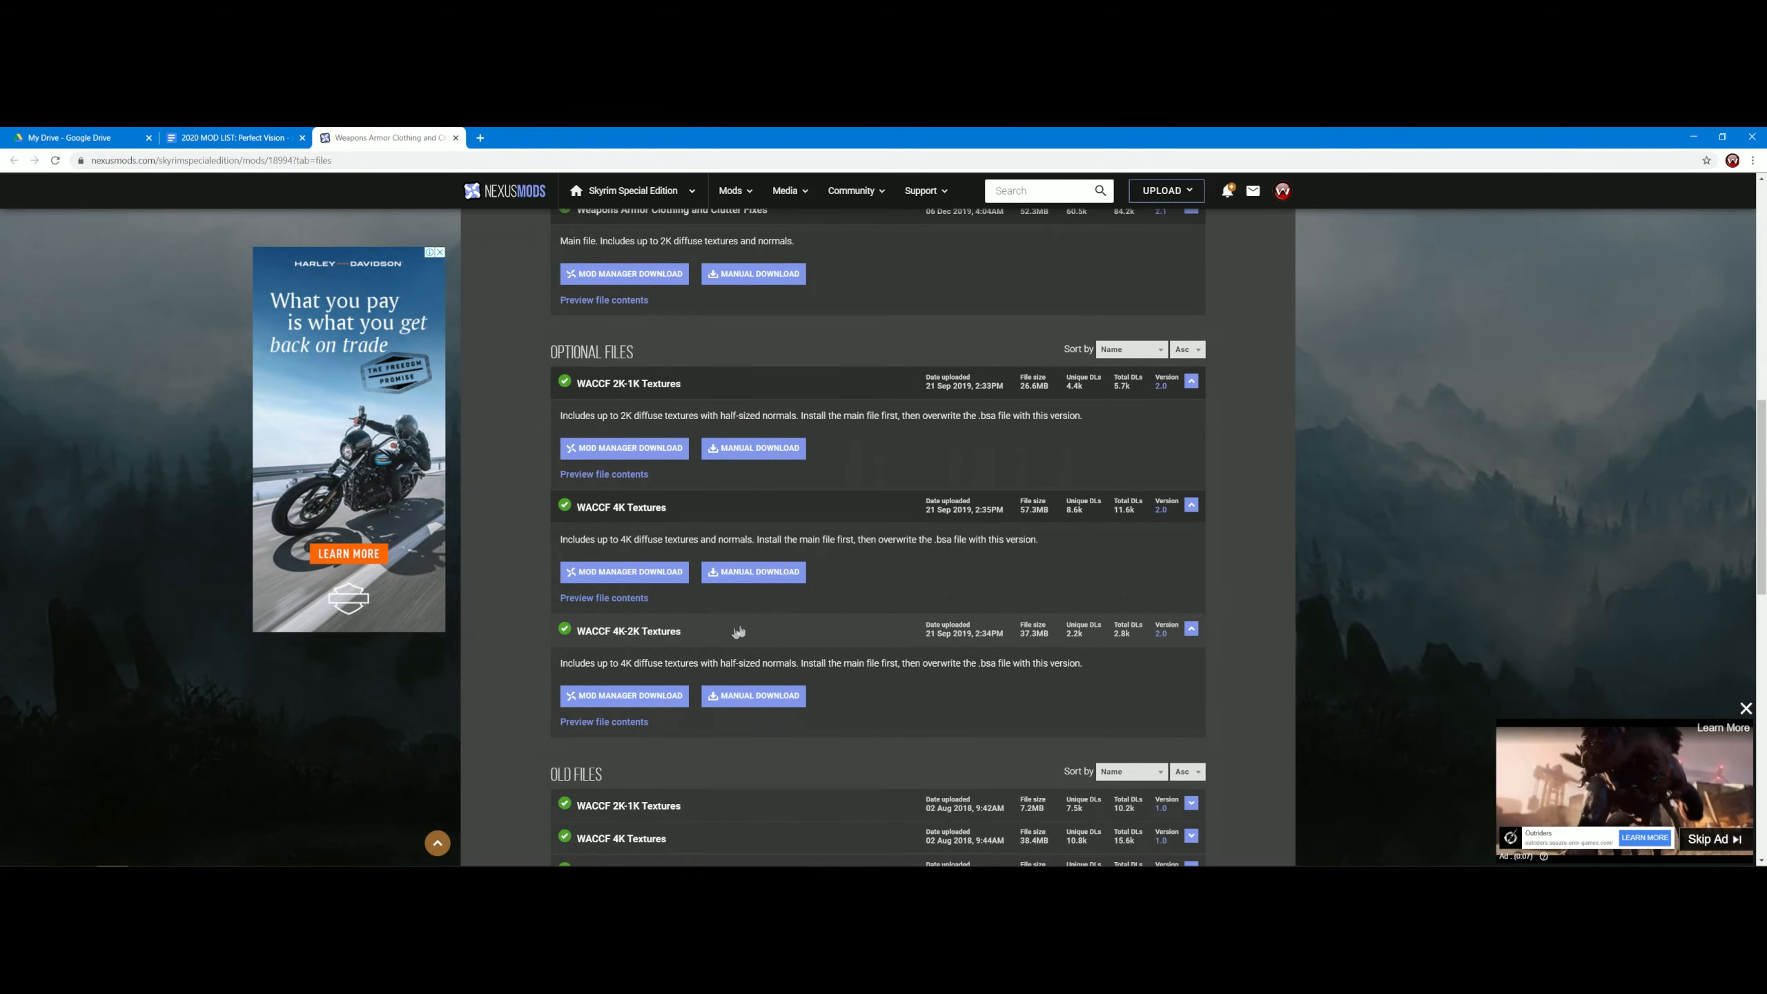
pyautogui.scroll(-2, 800, 598)
pyautogui.scroll(6, 832, 572)
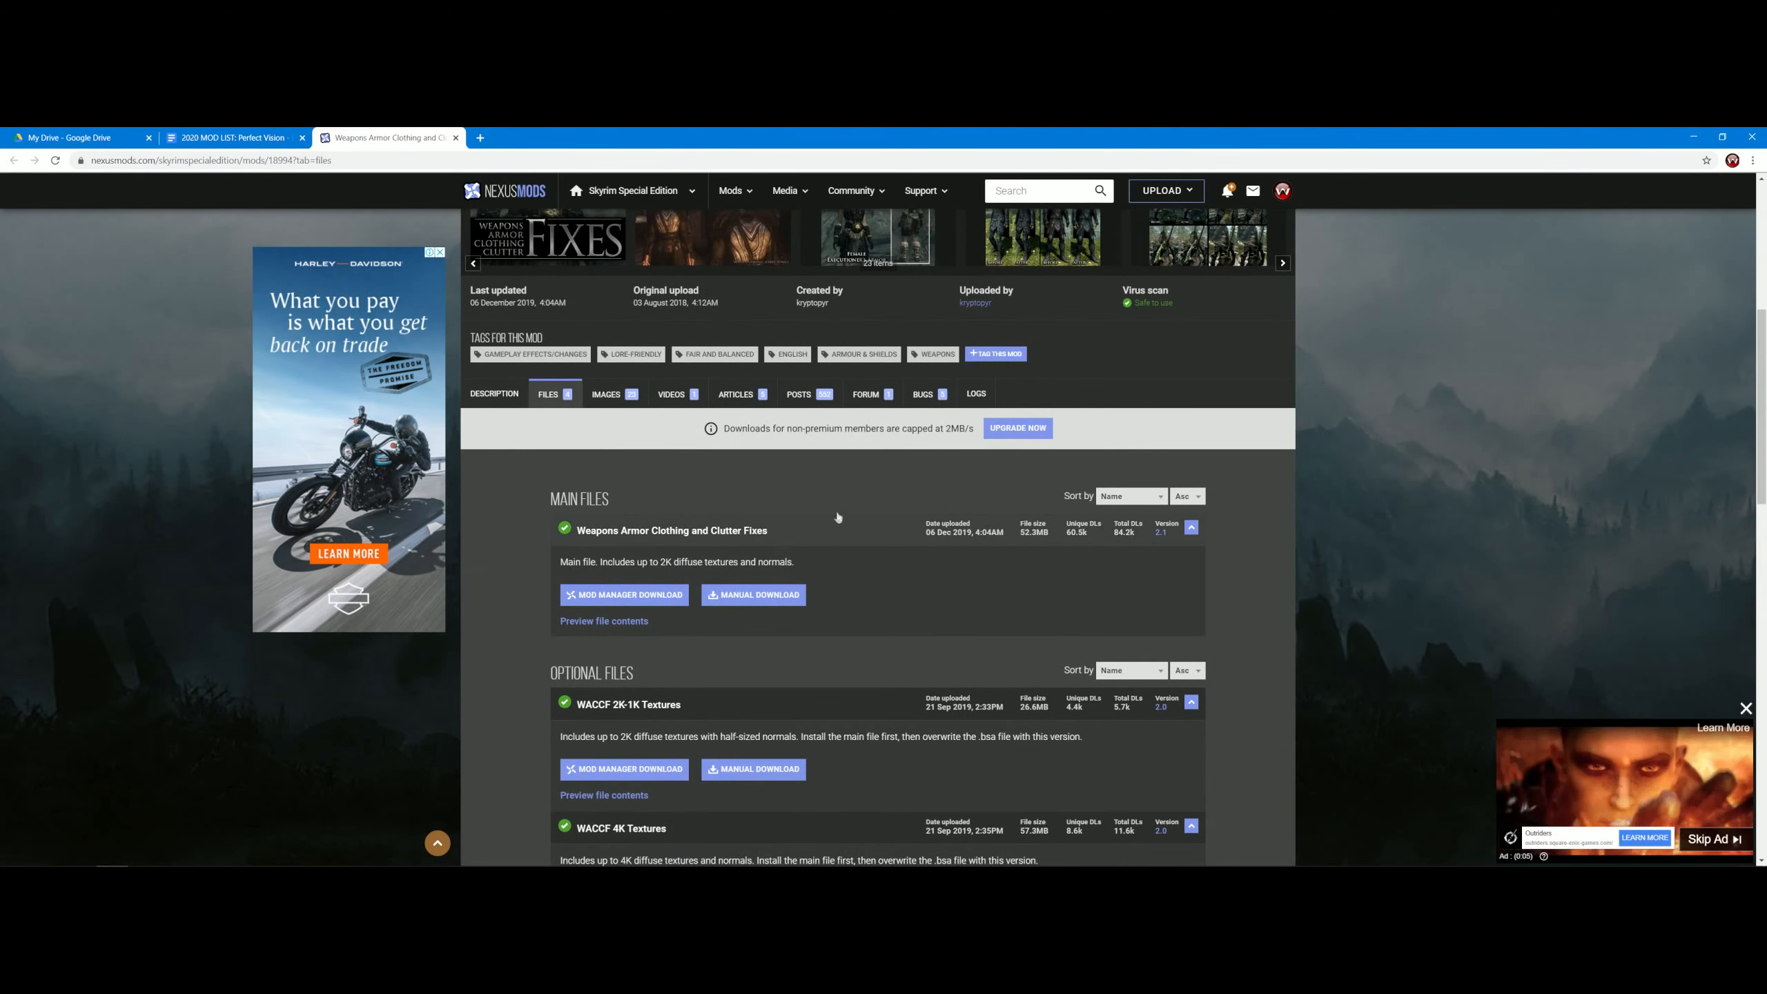
pyautogui.click(456, 137)
pyautogui.click(1282, 504)
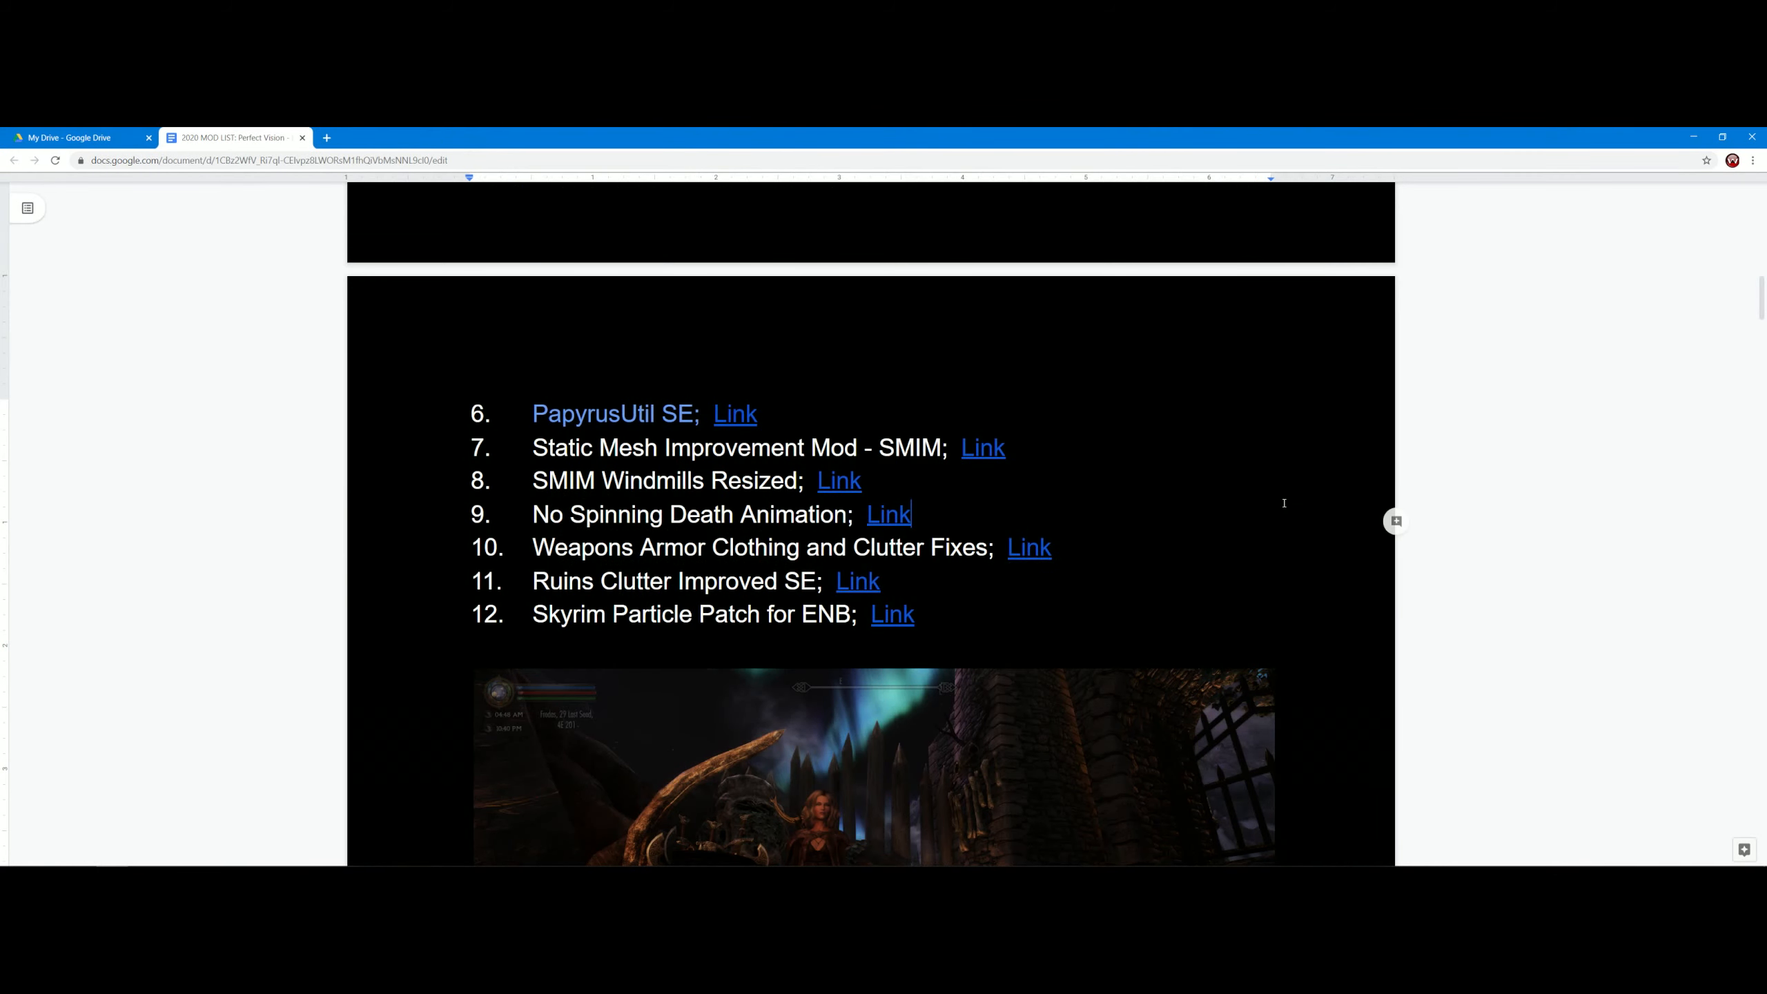
# - Review the main and update files on the Ruins Clutter Improved page linked as item 11 of the mod list, and close it
pyautogui.click(843, 581)
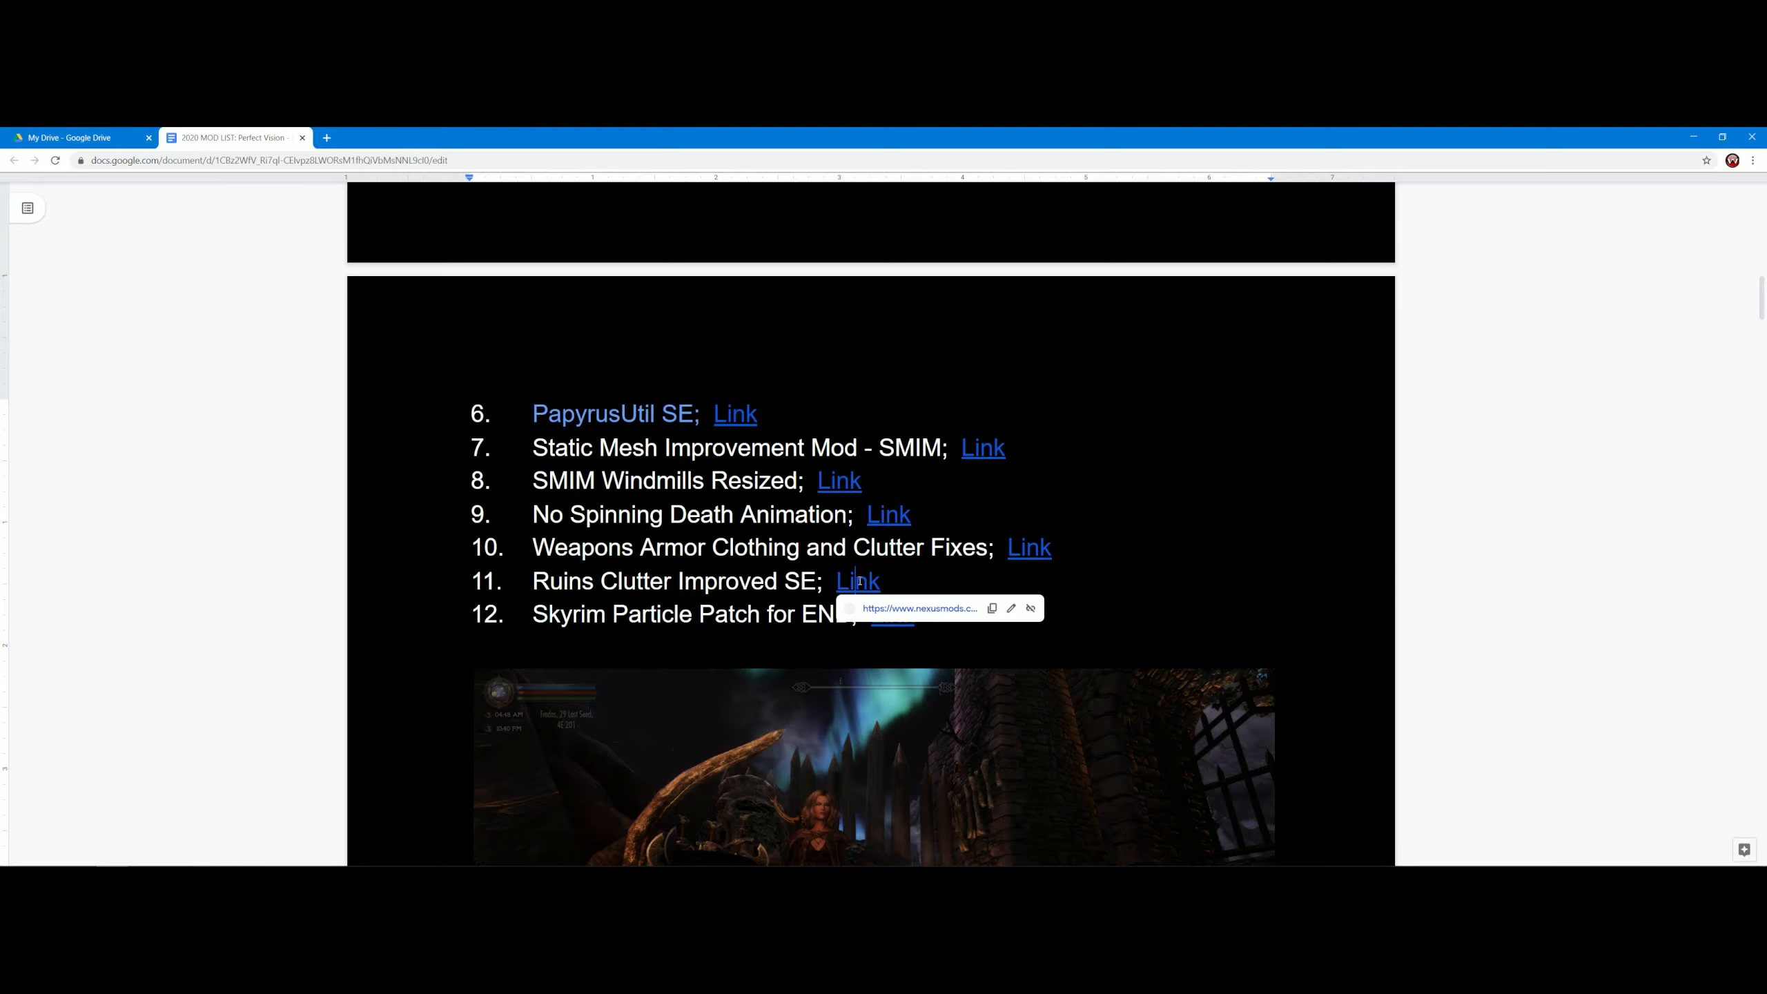
pyautogui.click(898, 604)
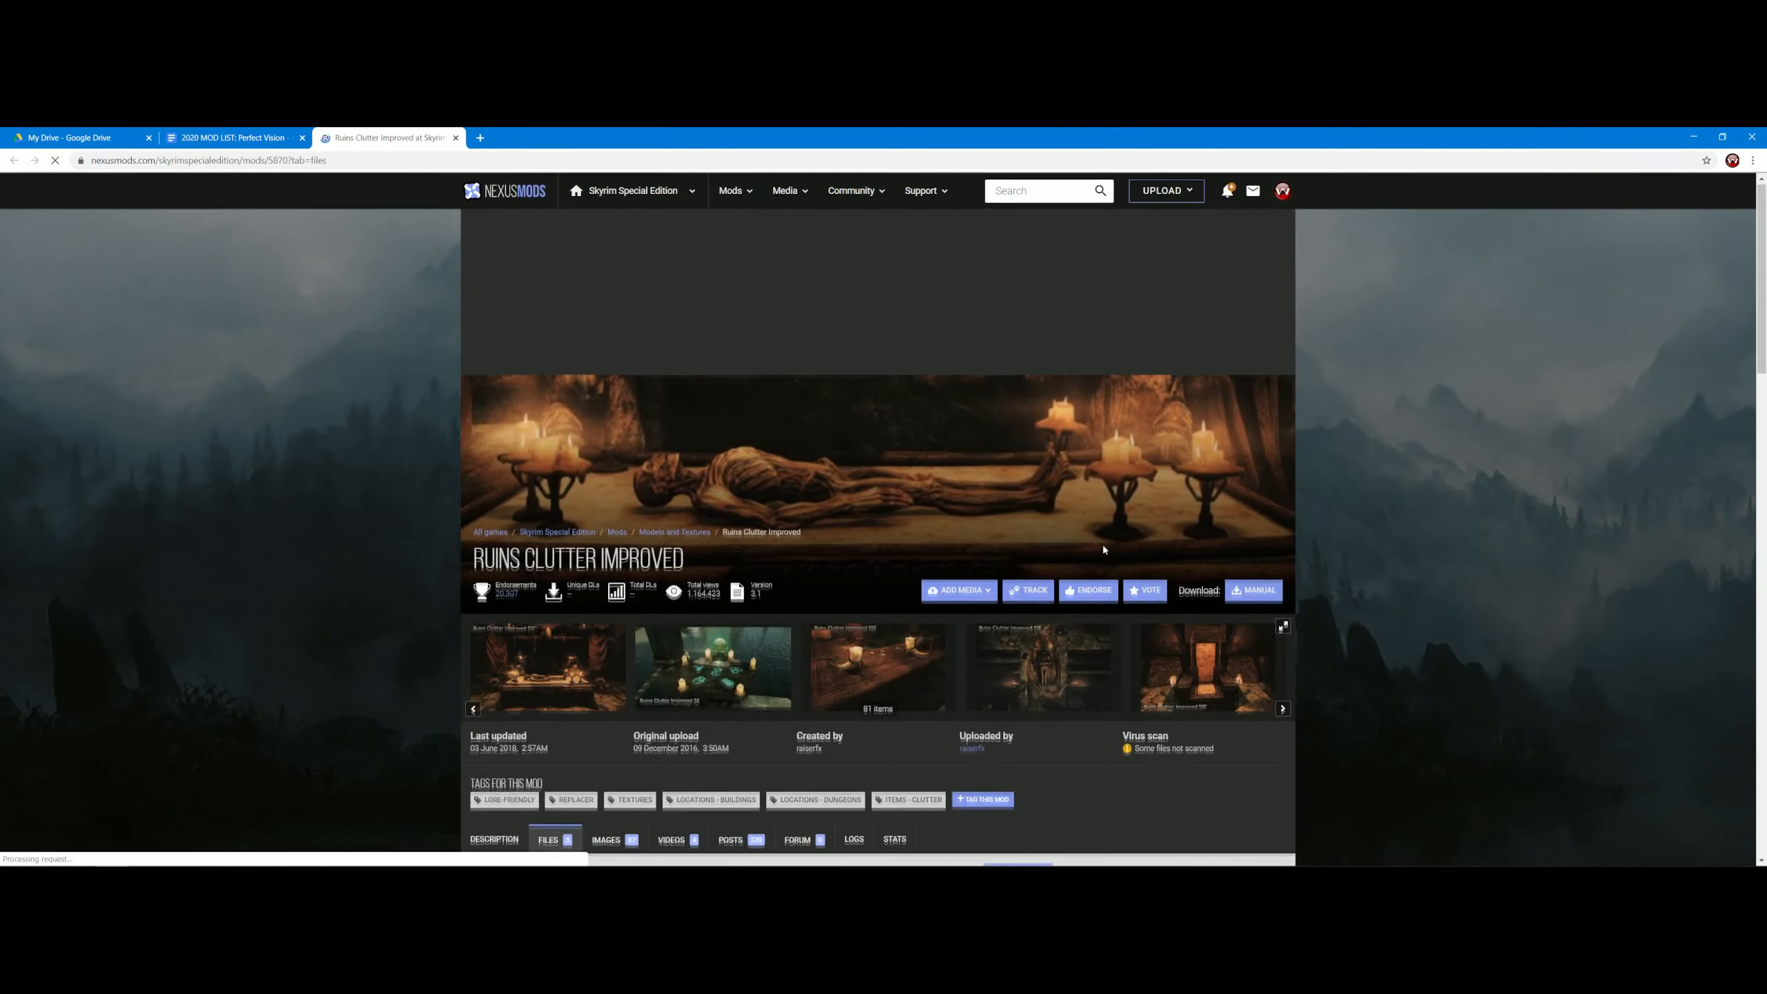
pyautogui.scroll(-5, 1105, 550)
pyautogui.scroll(-4, 525, 536)
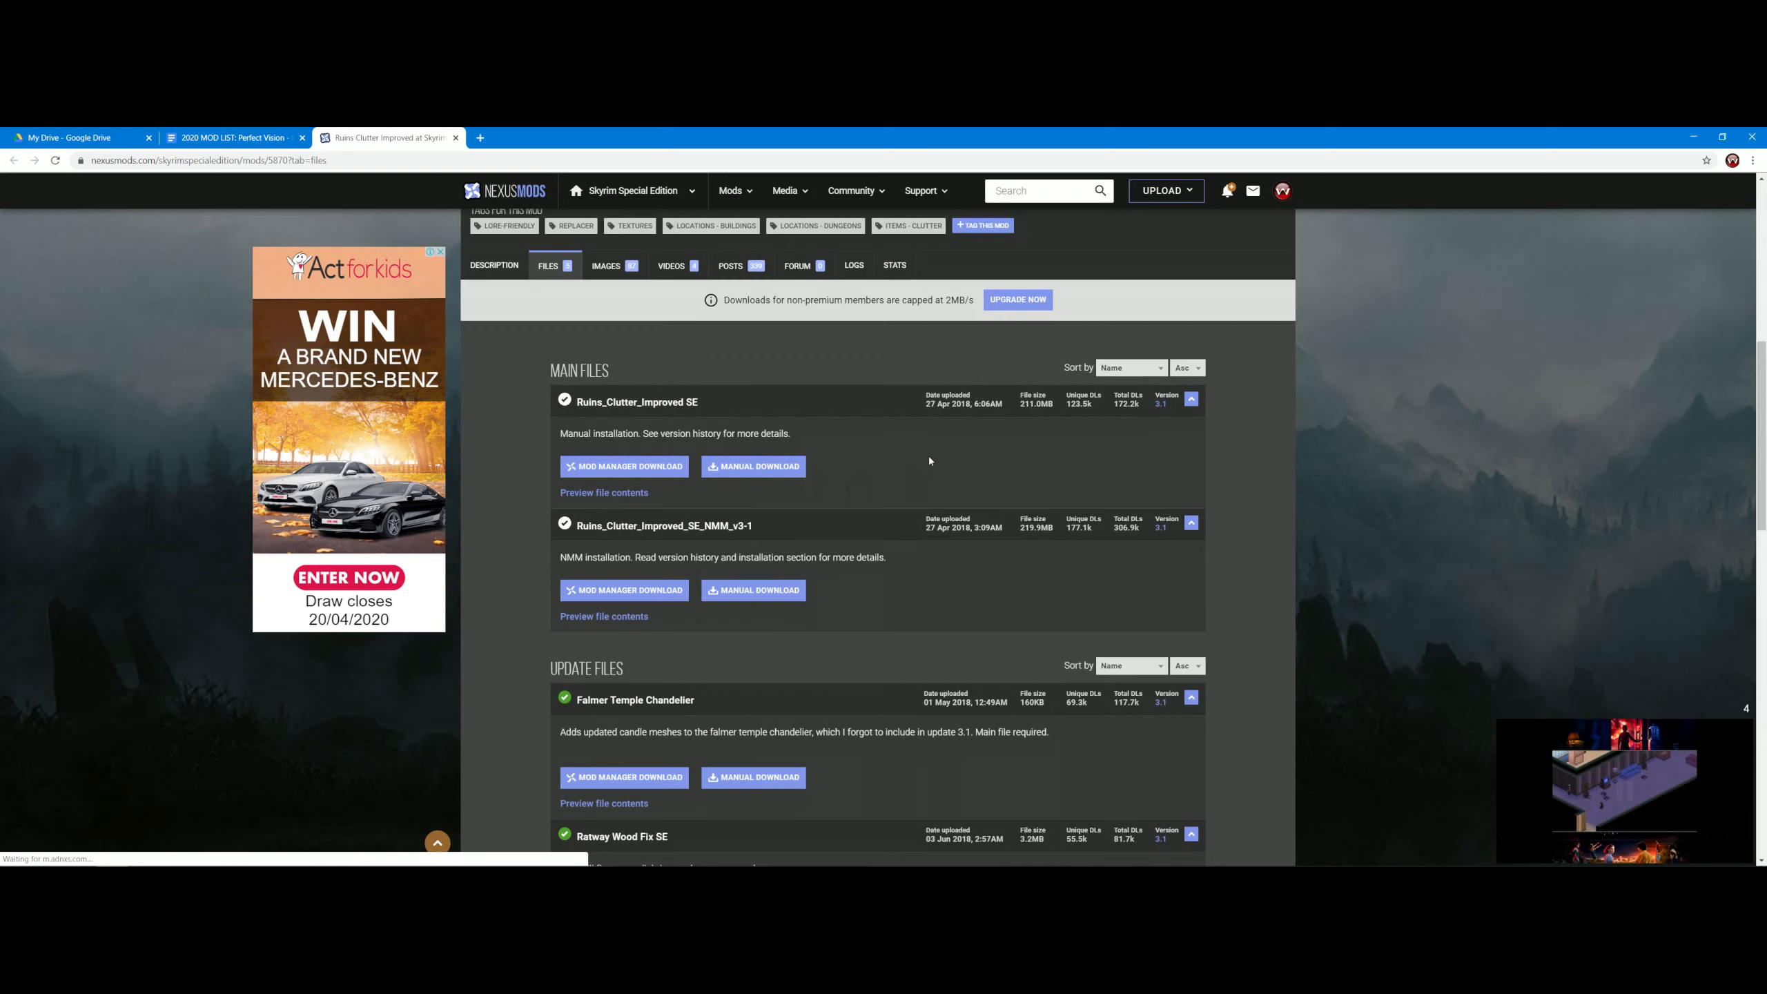
pyautogui.scroll(-1, 867, 478)
pyautogui.scroll(3, 792, 381)
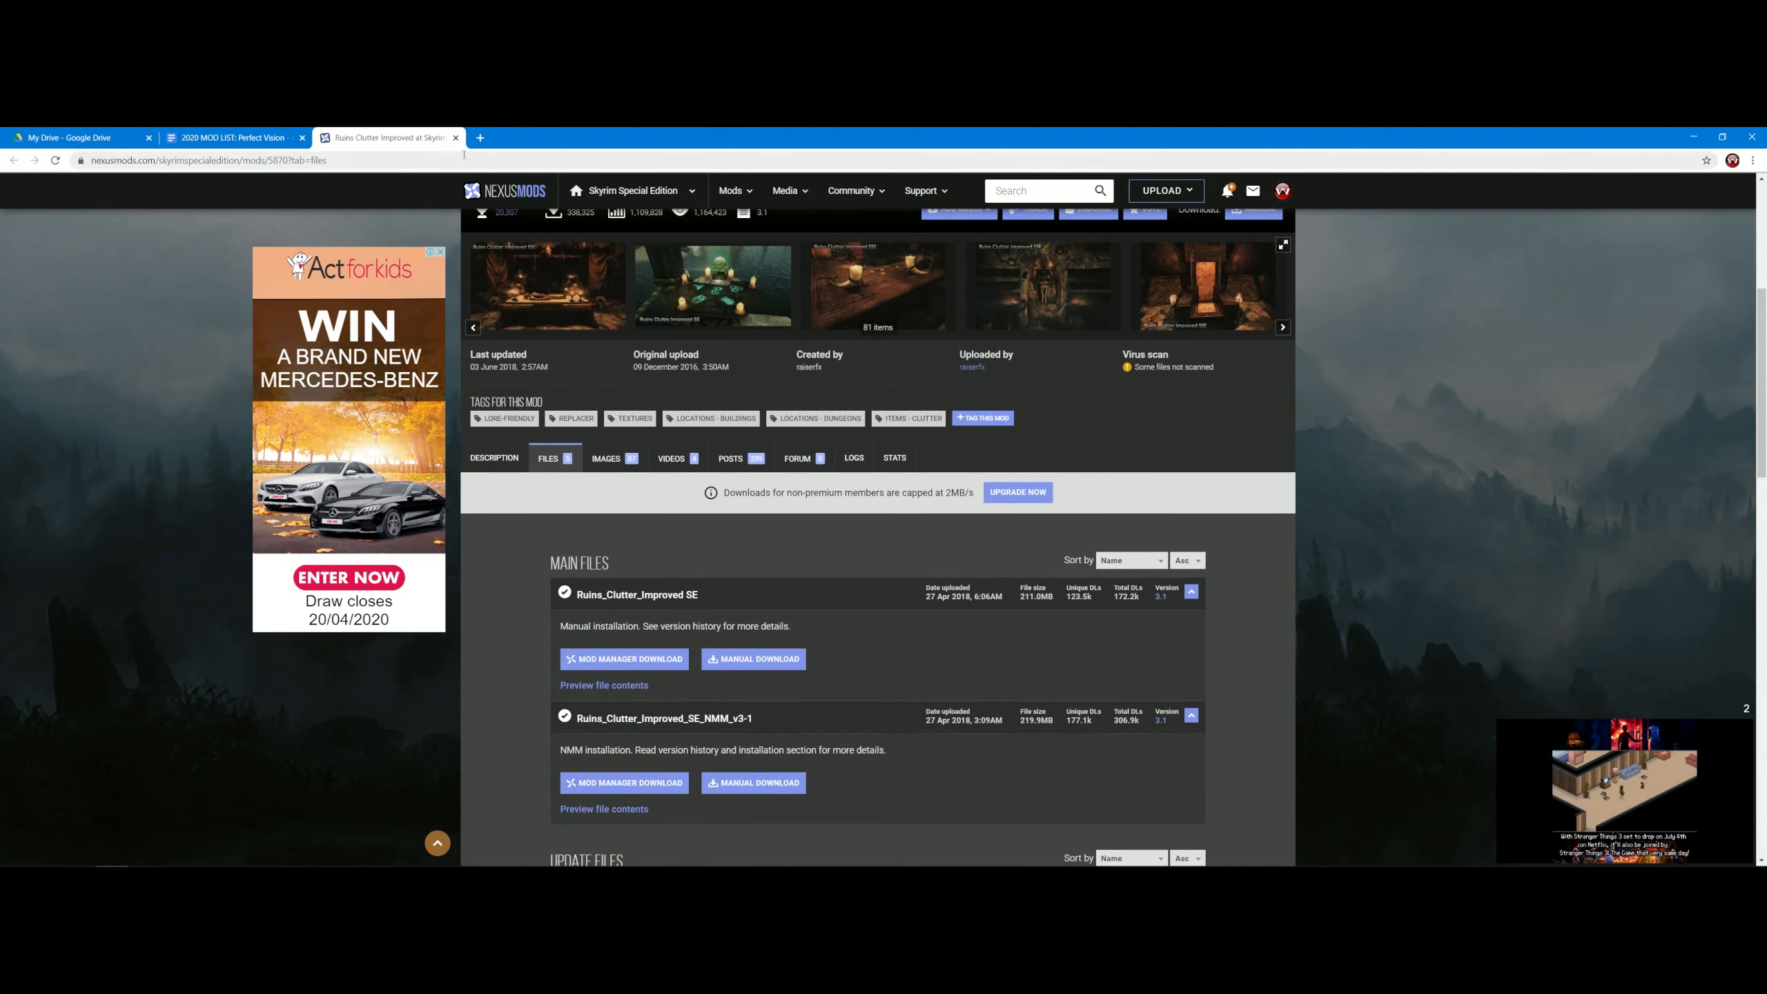
pyautogui.click(456, 137)
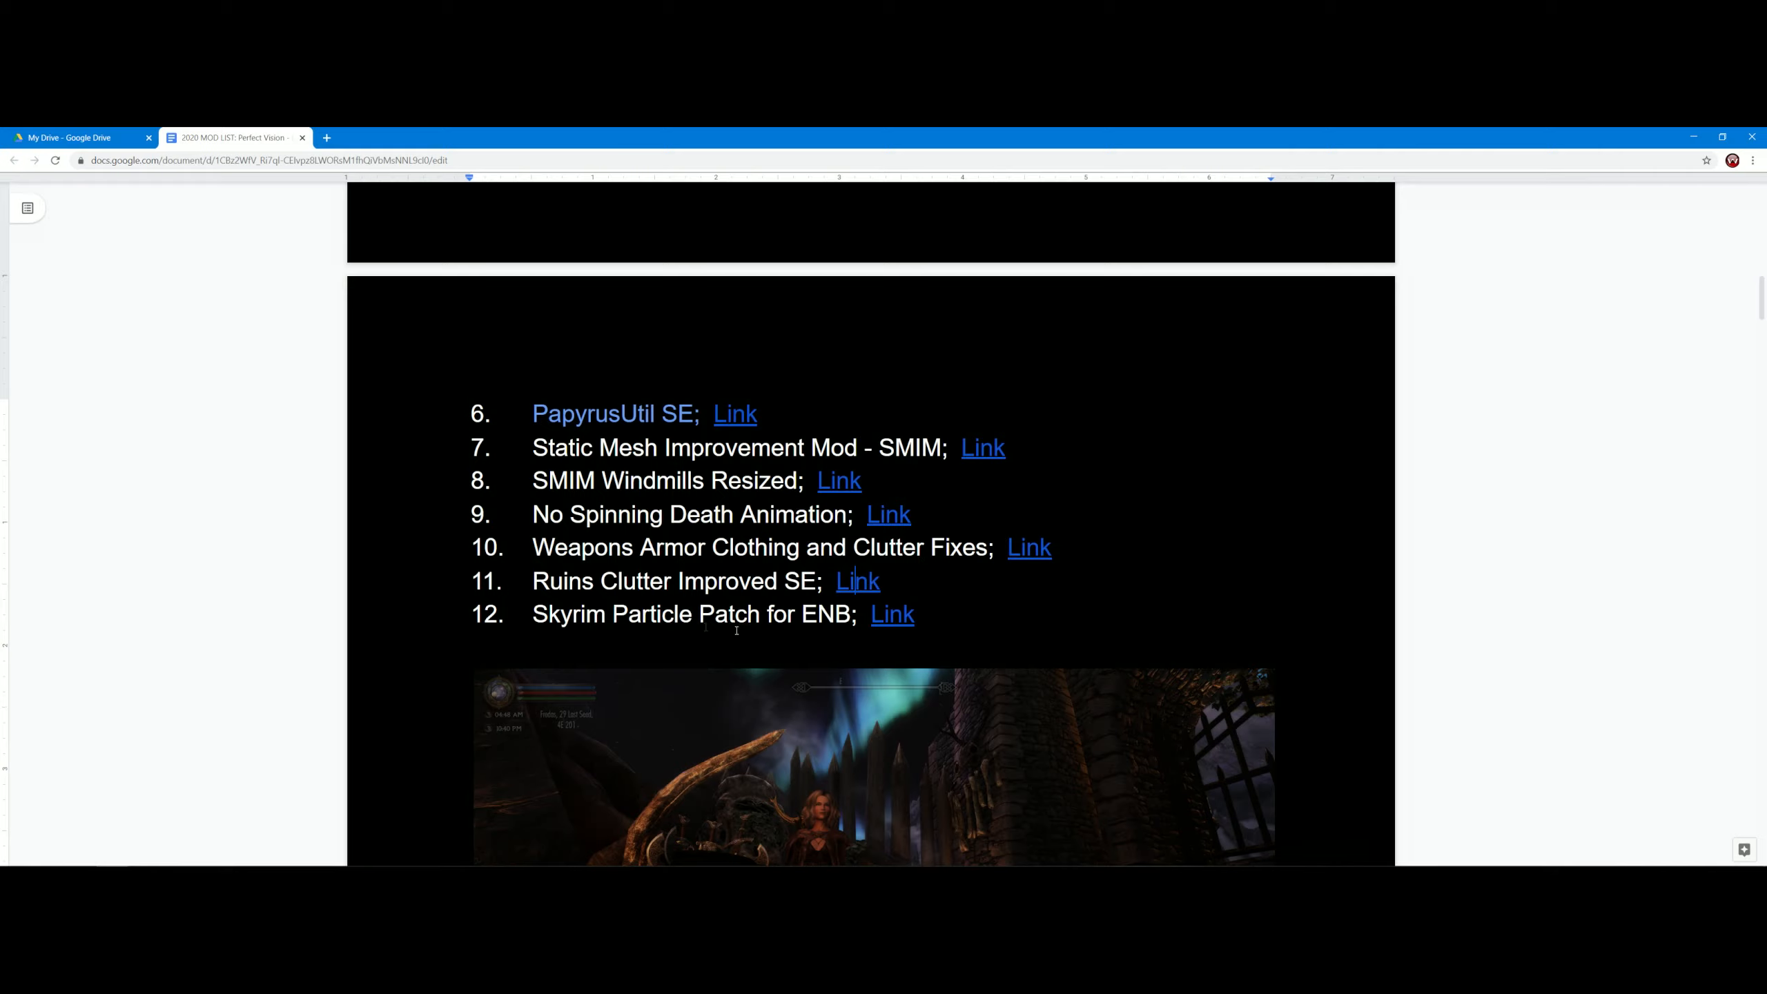
# - Download the Special Edition all-in-one Skyrim_Particle_Patch_for_ENB-SSE.zip via Google Drive from the ENBSeries topic linked as item 12, and close the download pages
pyautogui.click(901, 615)
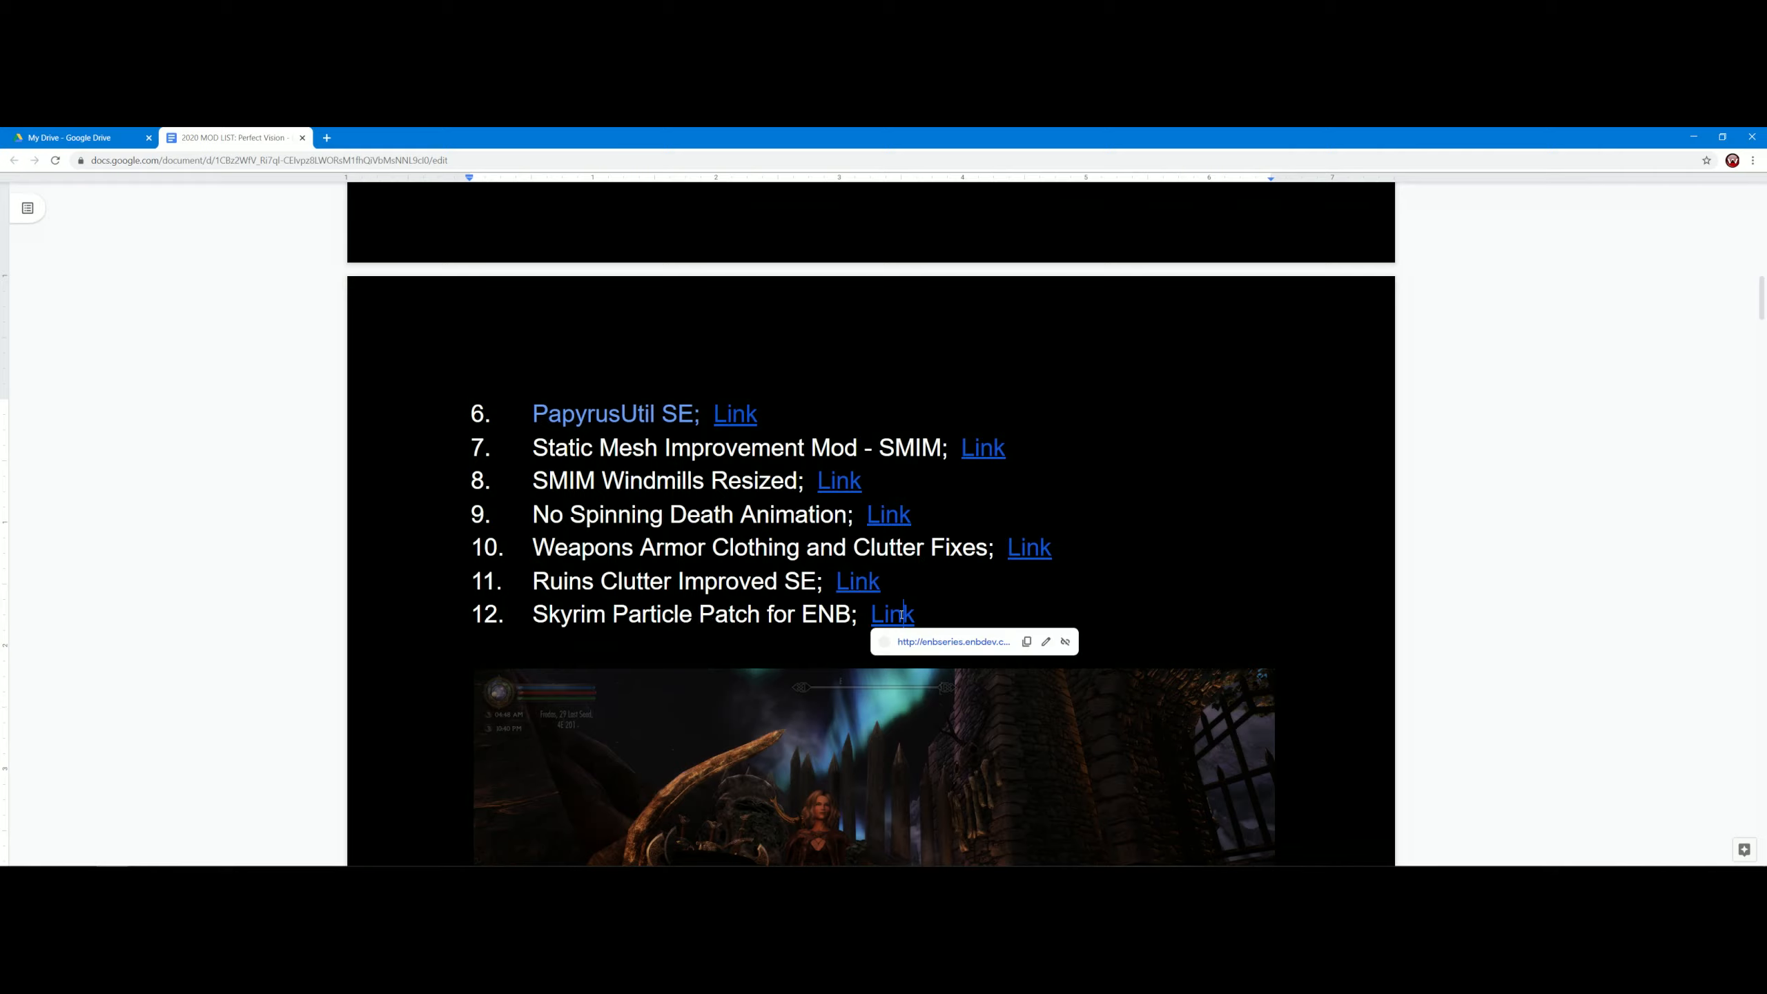
pyautogui.click(918, 641)
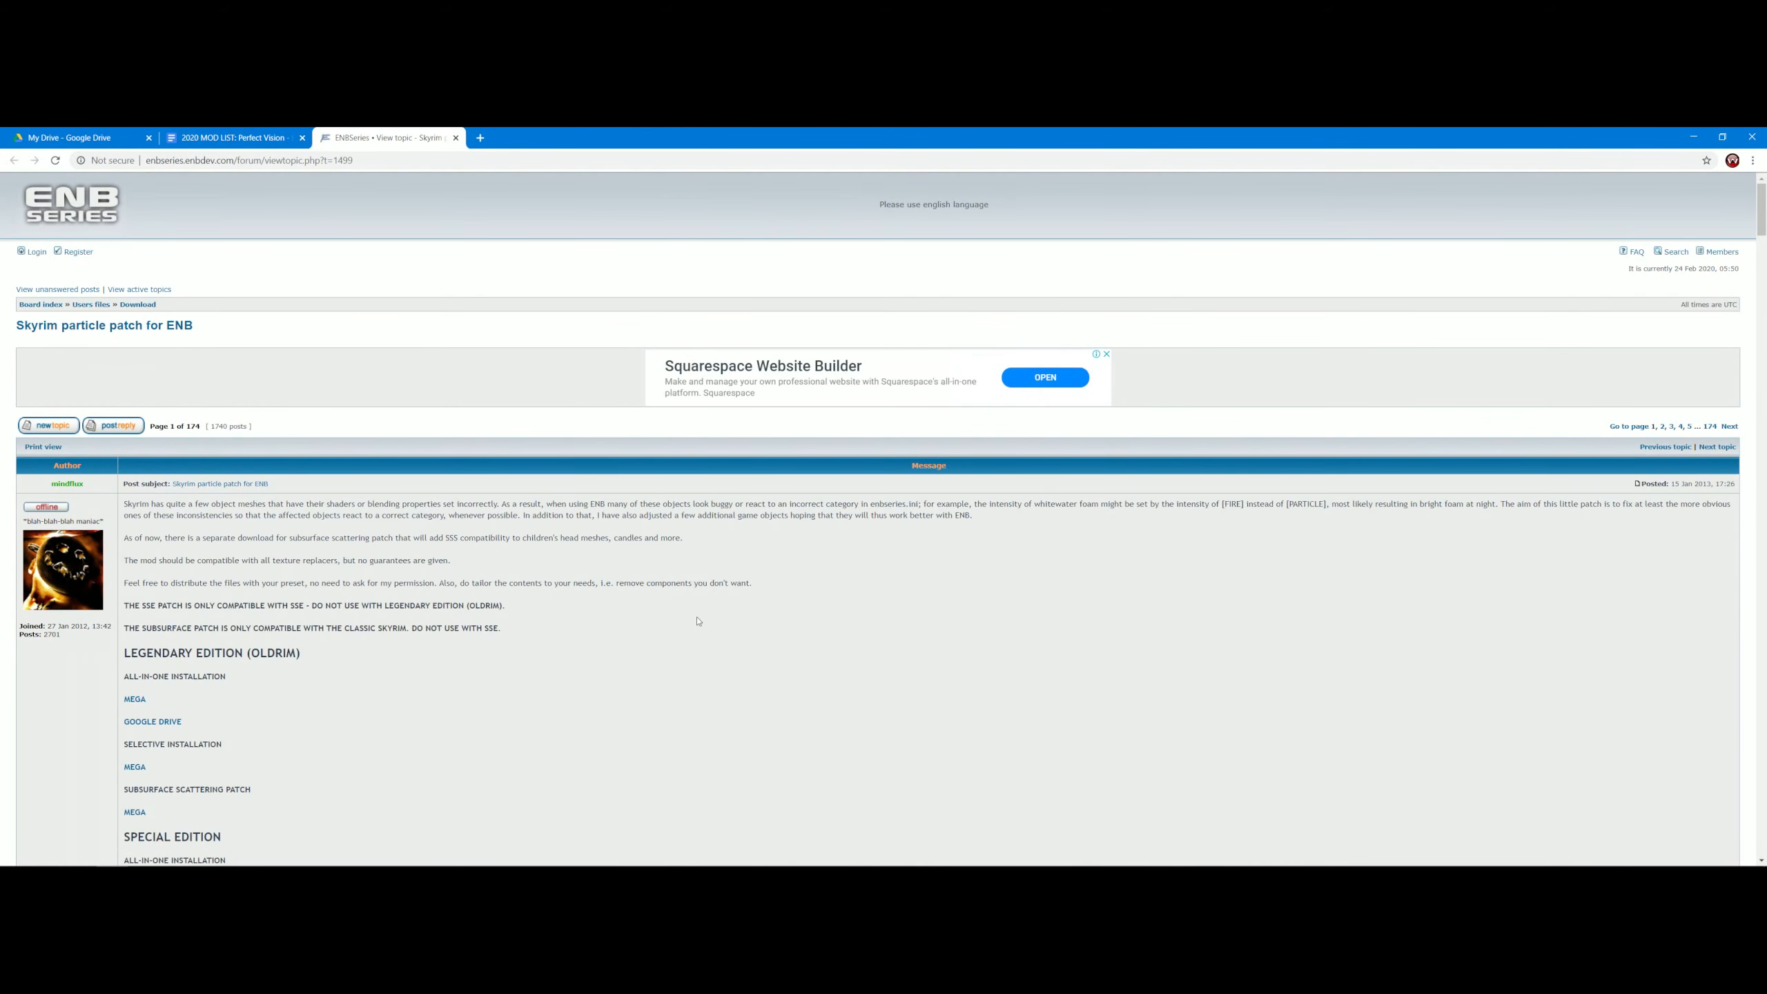
pyautogui.scroll(-5, 699, 621)
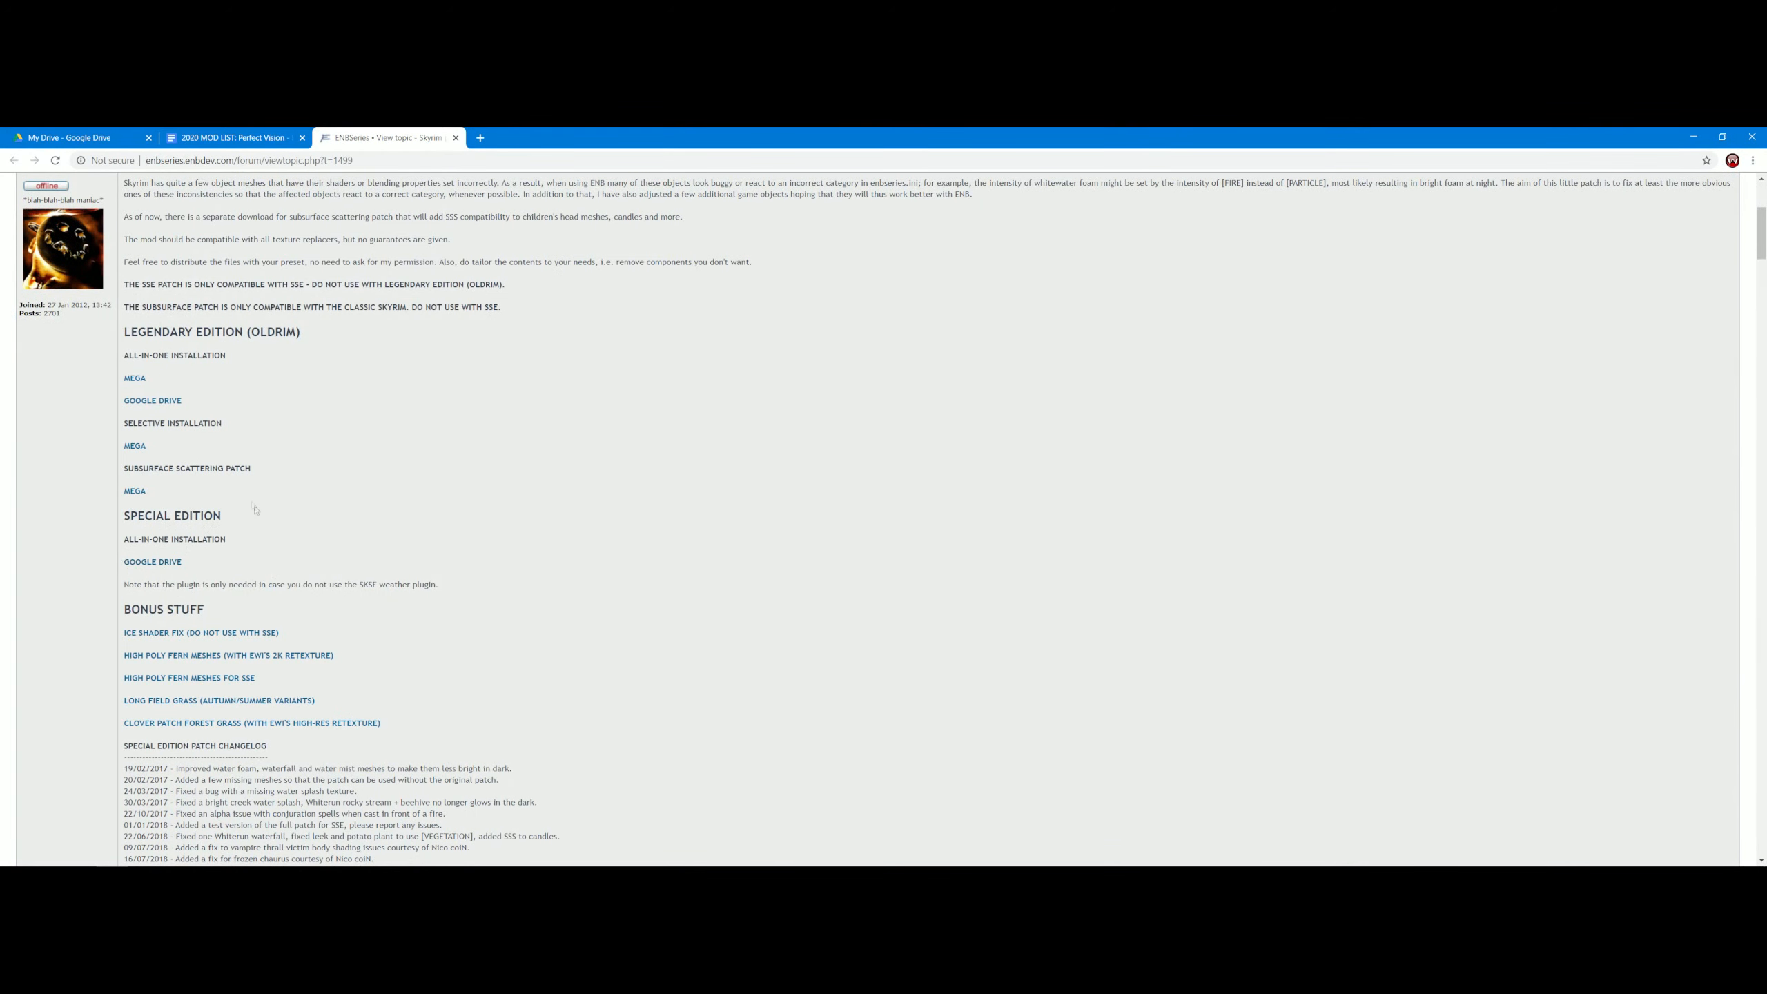
pyautogui.click(156, 563)
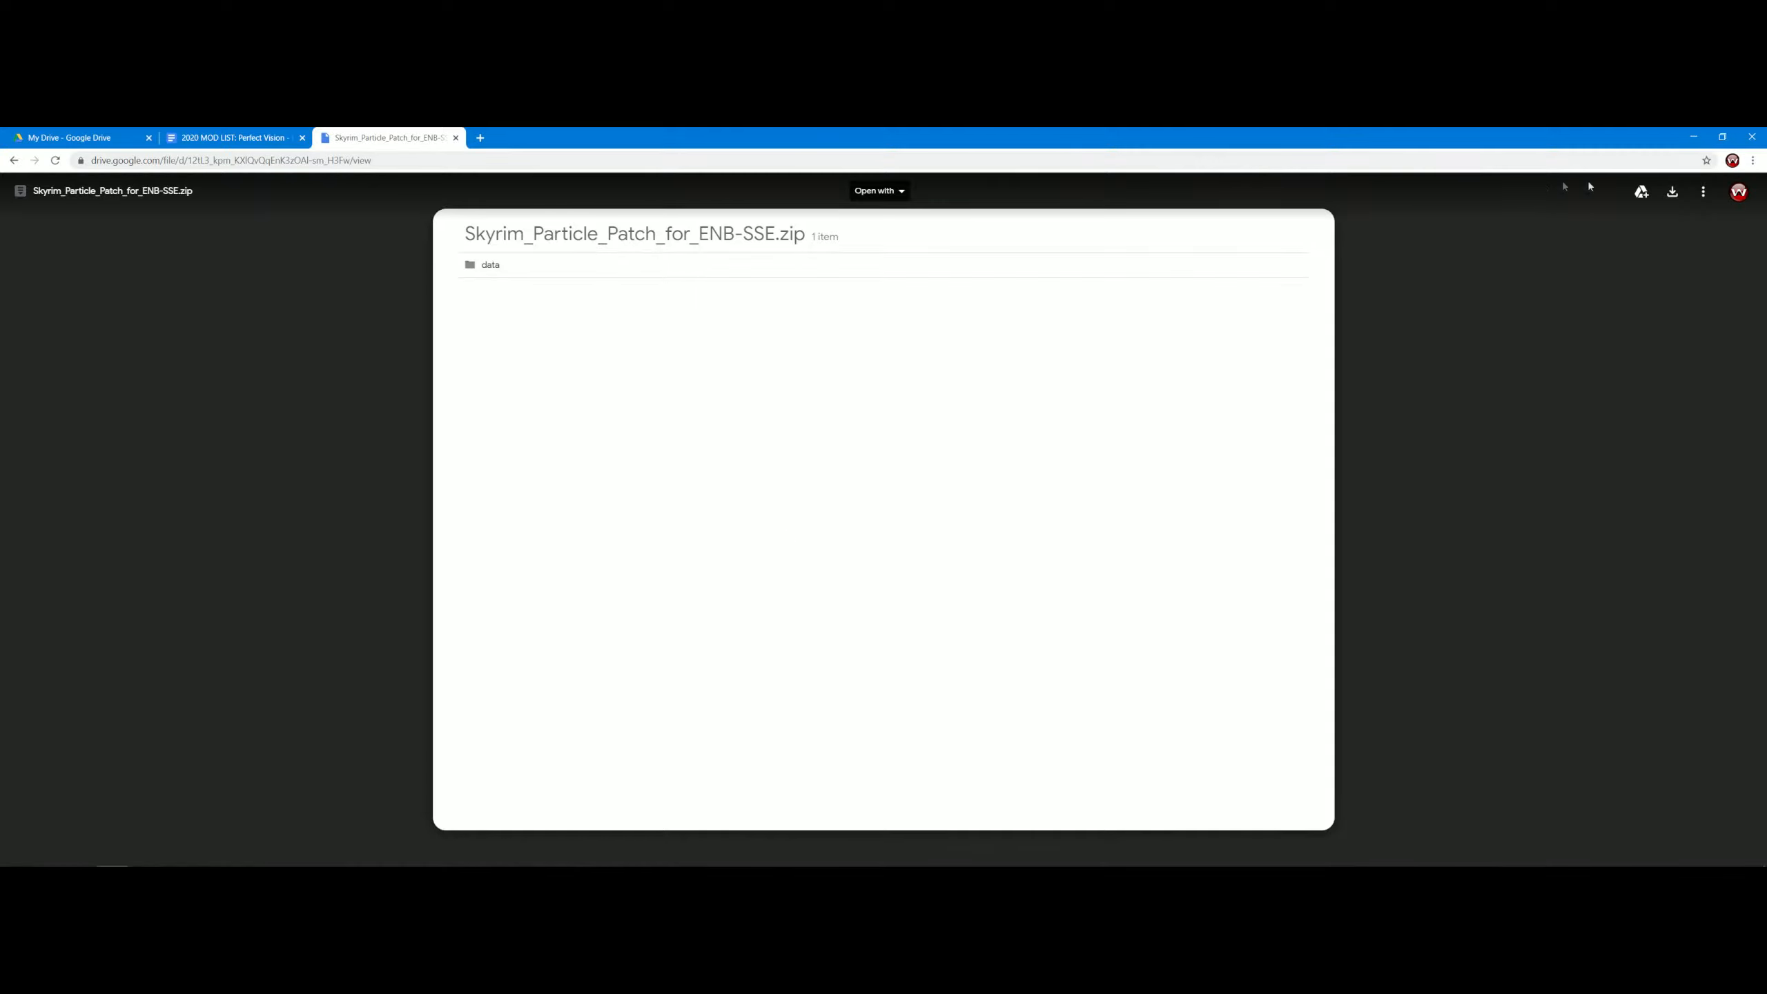
pyautogui.click(1672, 193)
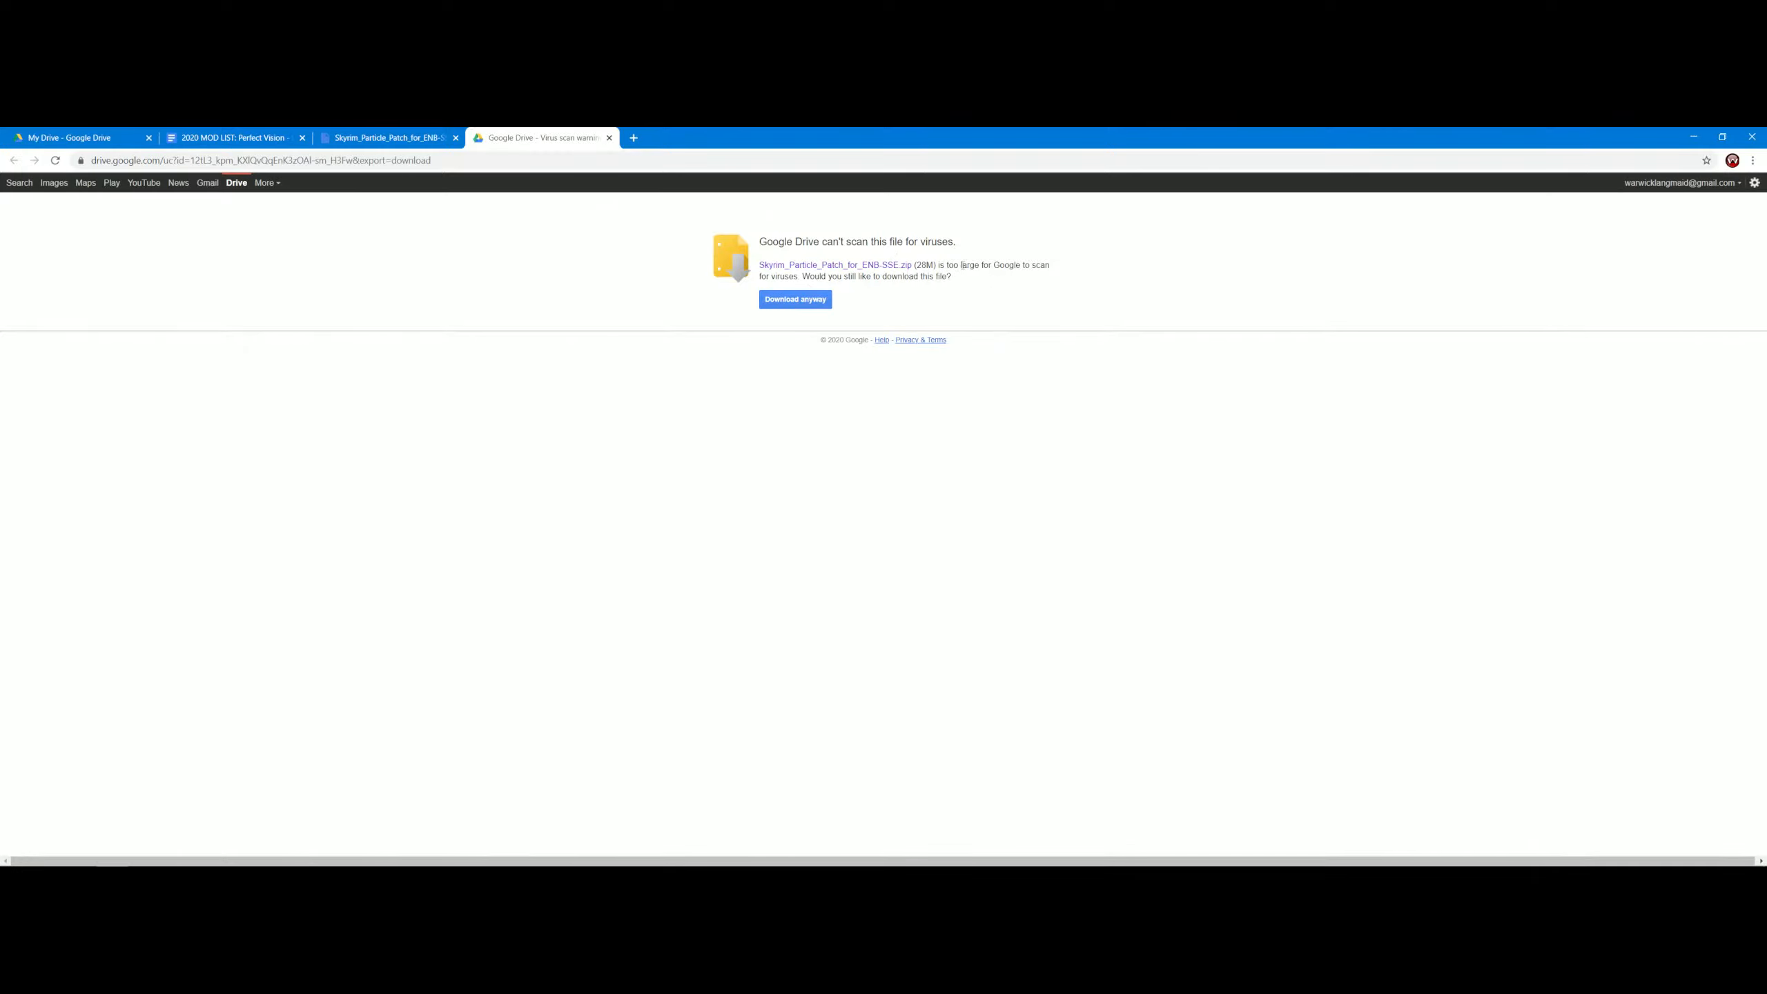
pyautogui.click(797, 302)
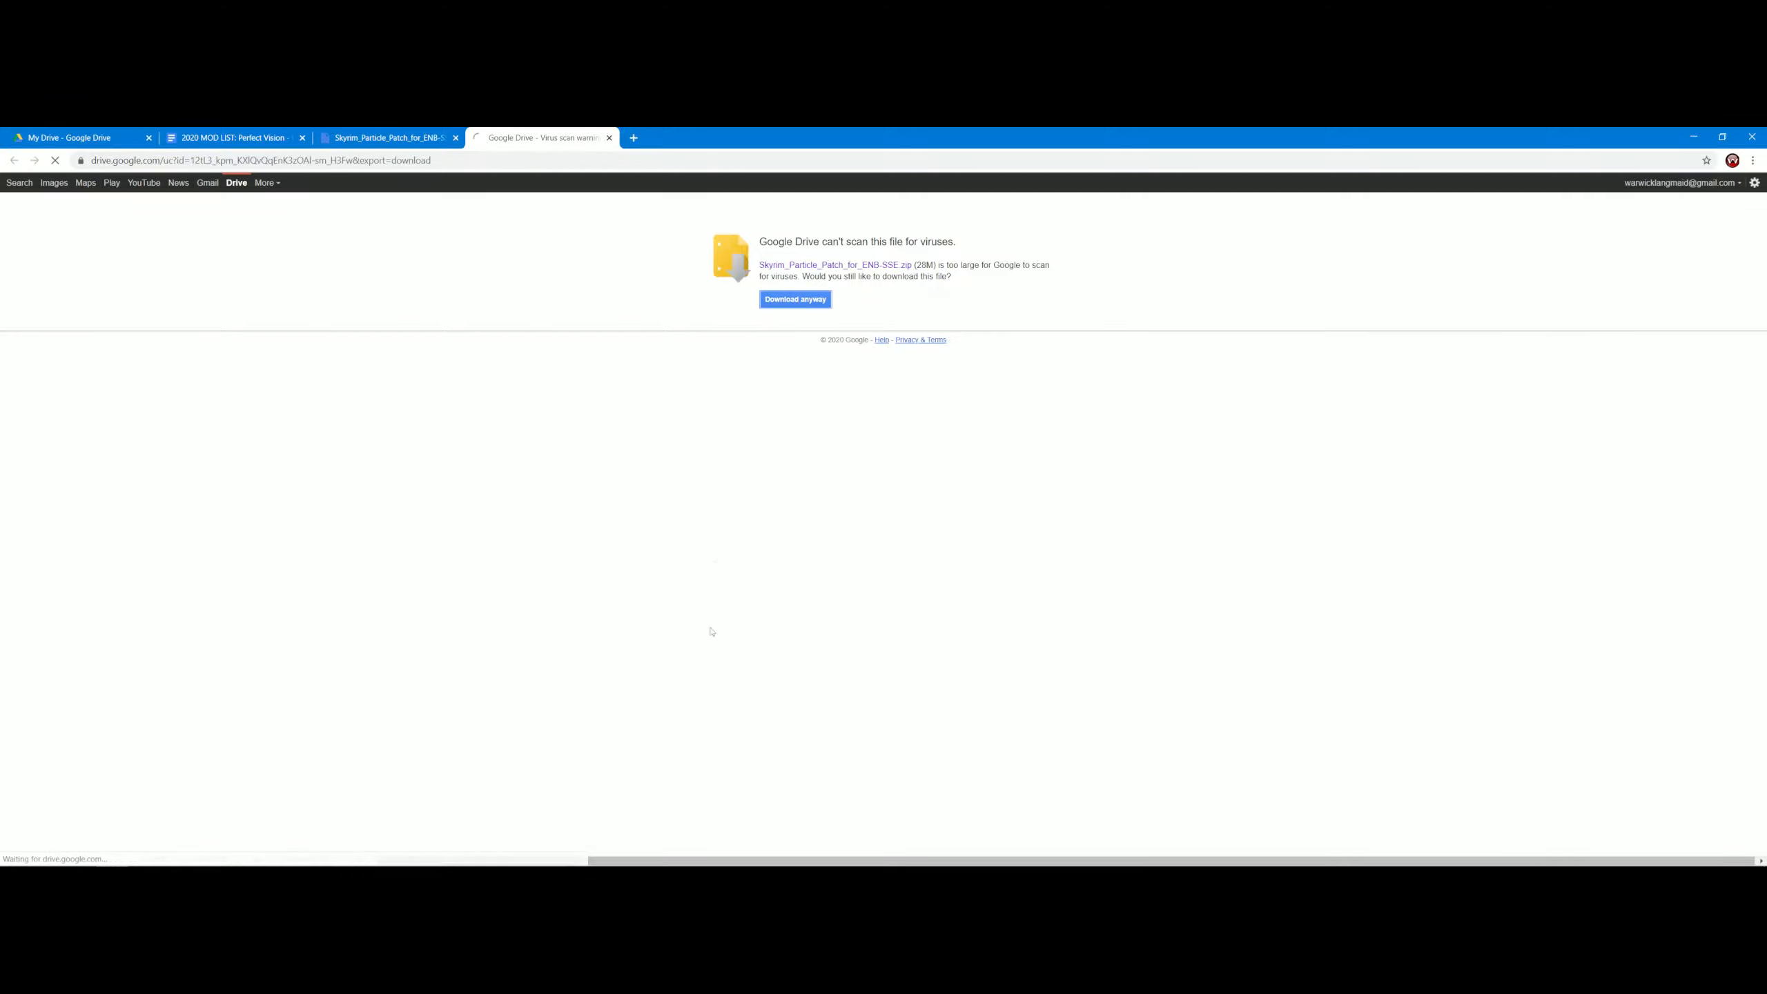
pyautogui.click(609, 138)
pyautogui.click(456, 139)
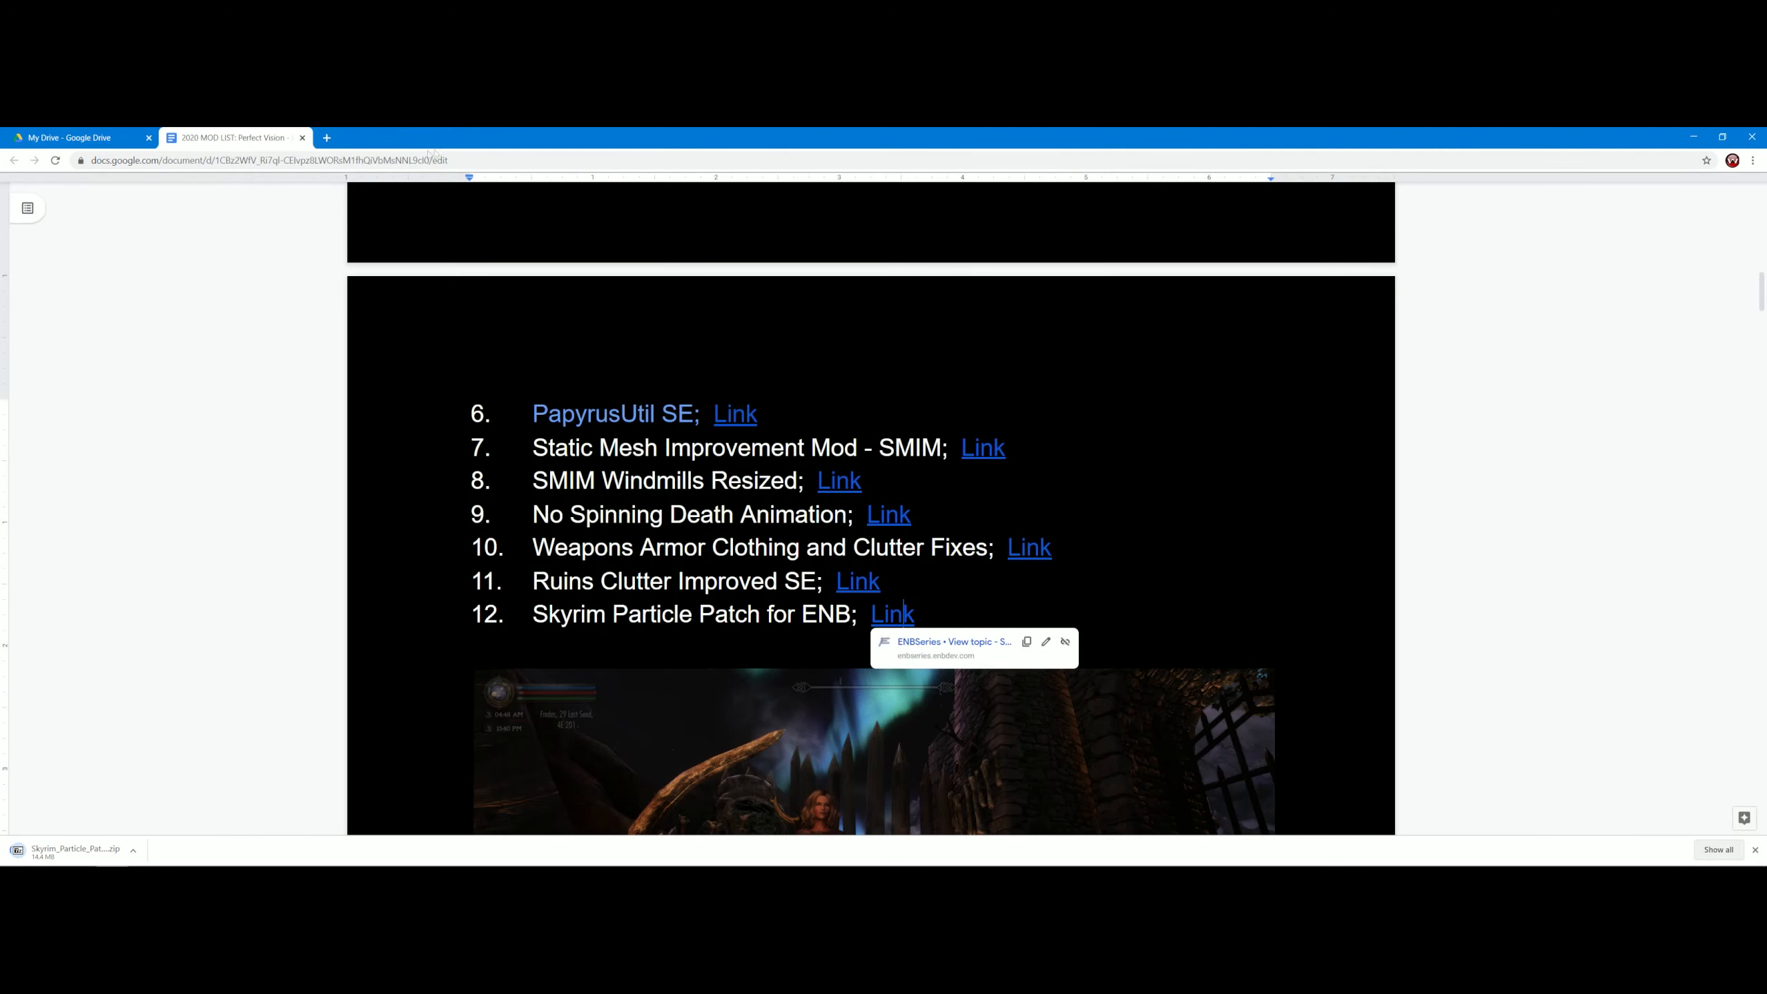
# - Inspect the data folder inside the downloaded Skyrim Particle Patch archive on the desktop, close the archive, and switch to Mod Organizer
pyautogui.click(1705, 139)
pyautogui.doubleClick(473, 303)
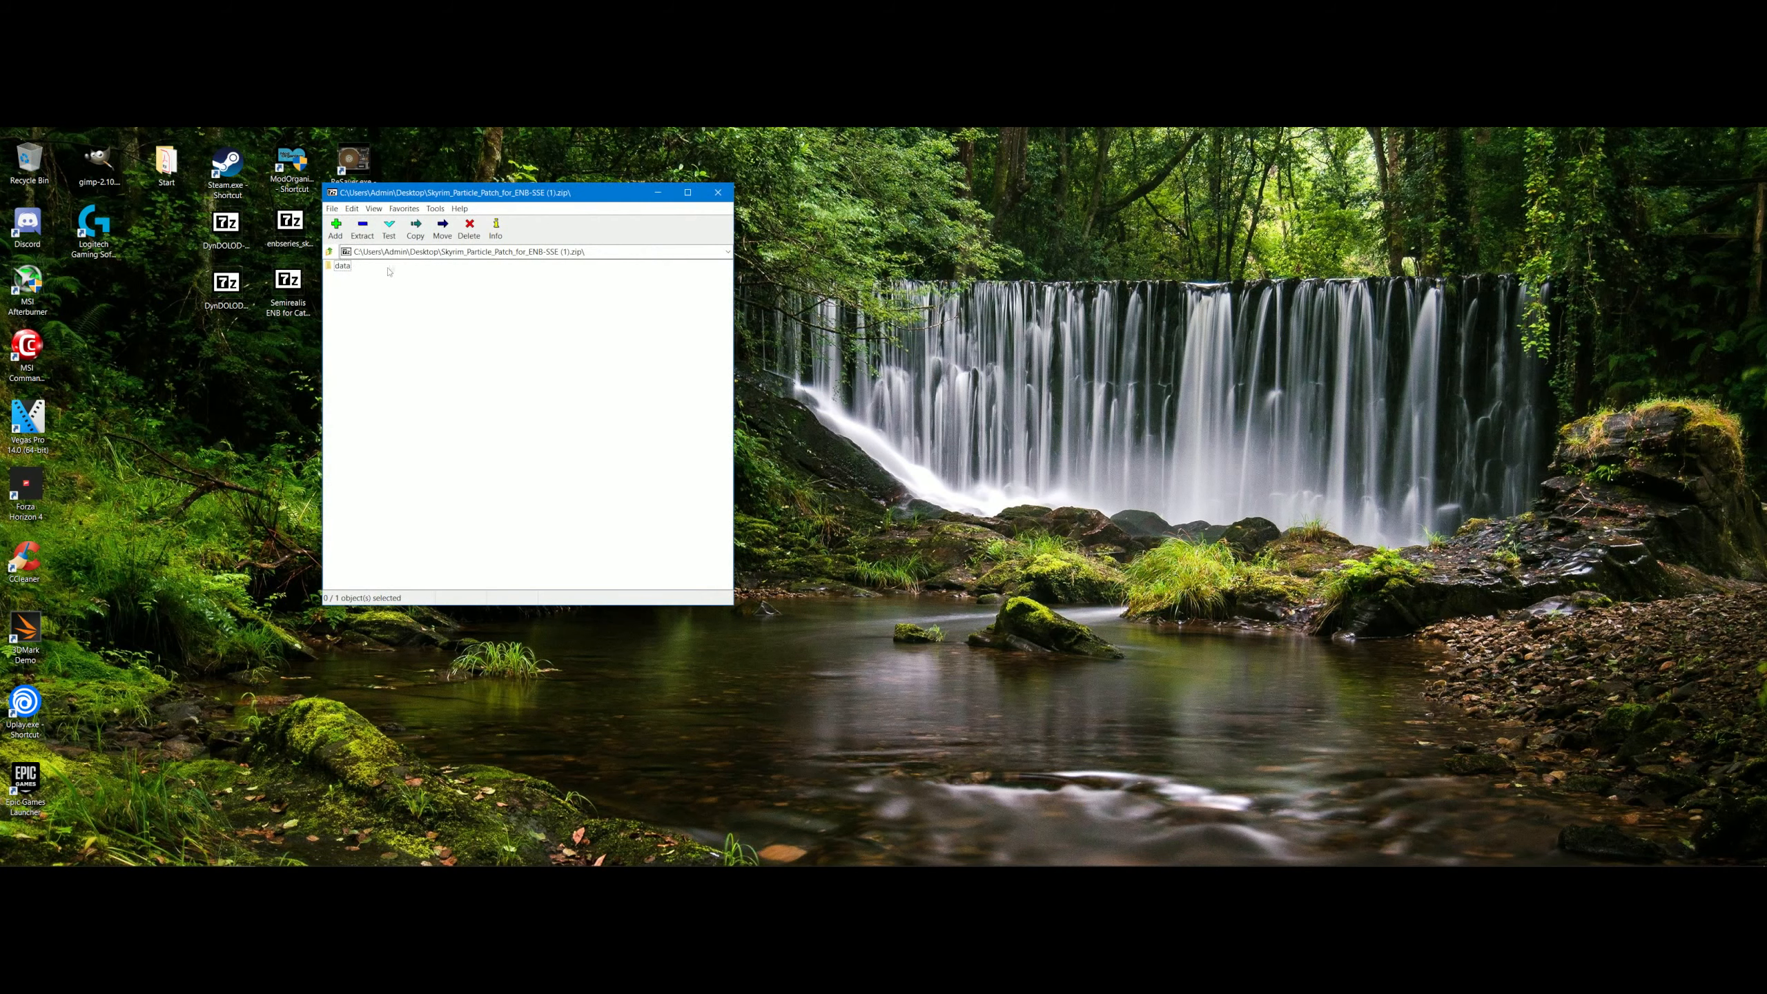
pyautogui.doubleClick(343, 267)
pyautogui.click(330, 252)
pyautogui.click(718, 192)
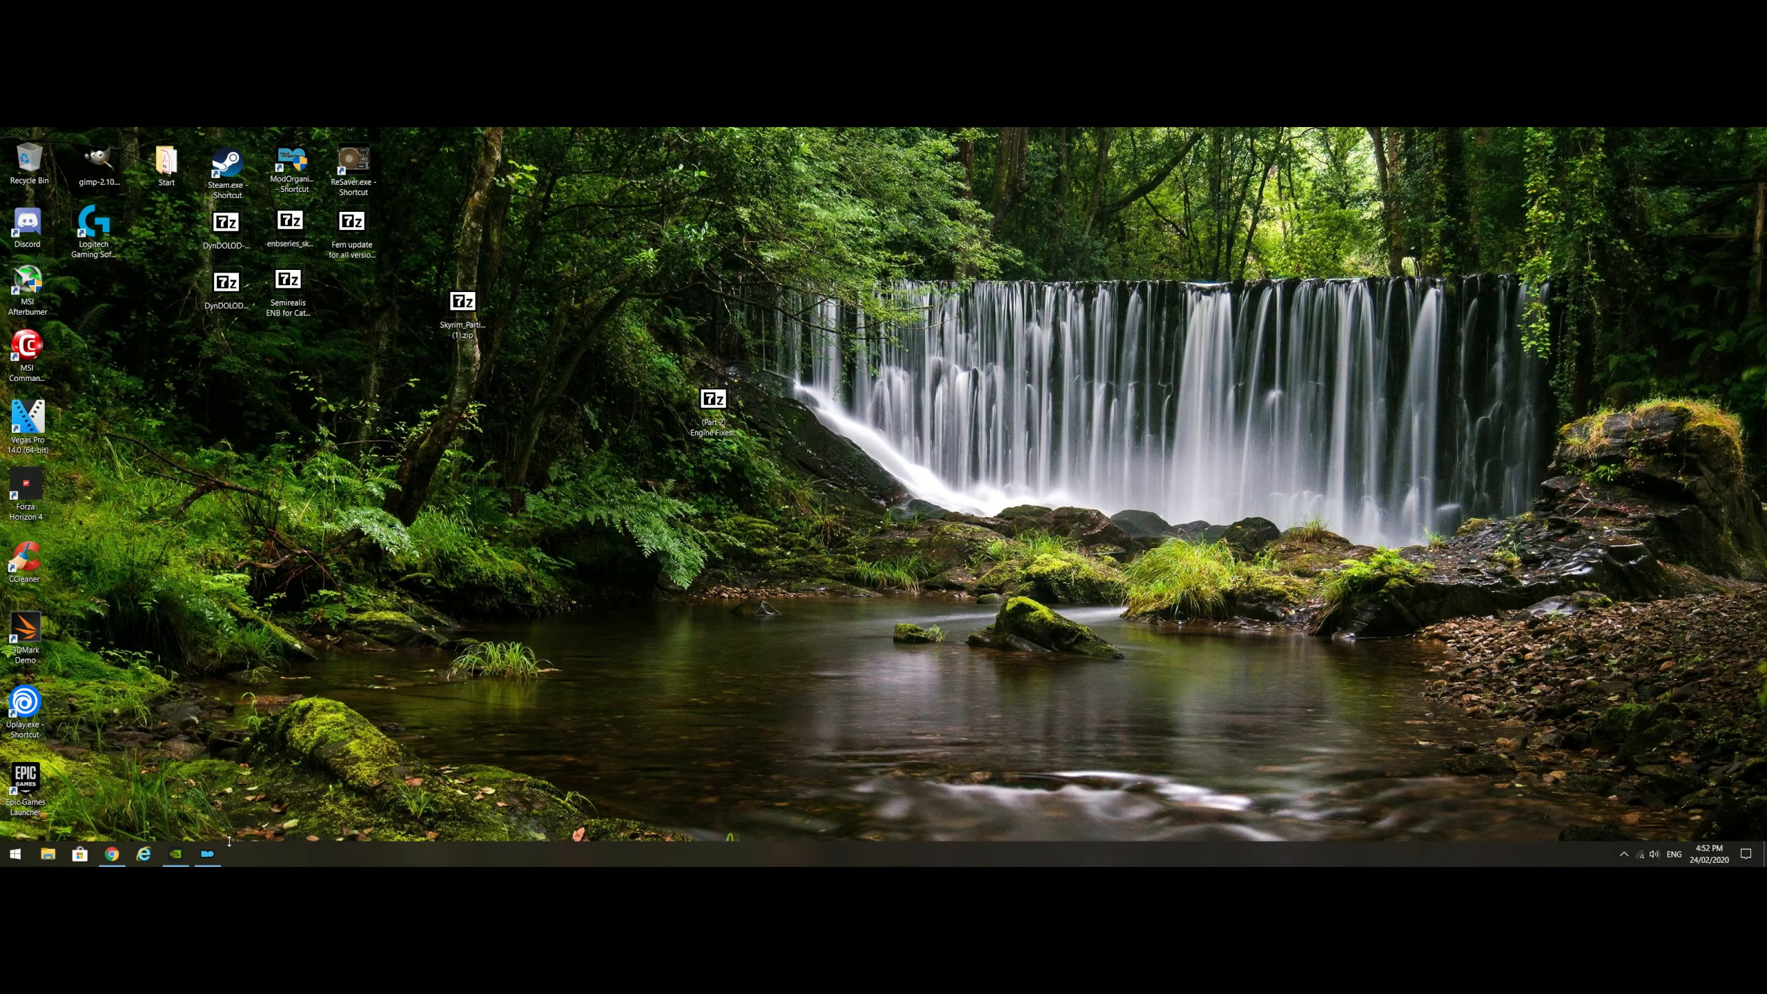
pyautogui.click(207, 853)
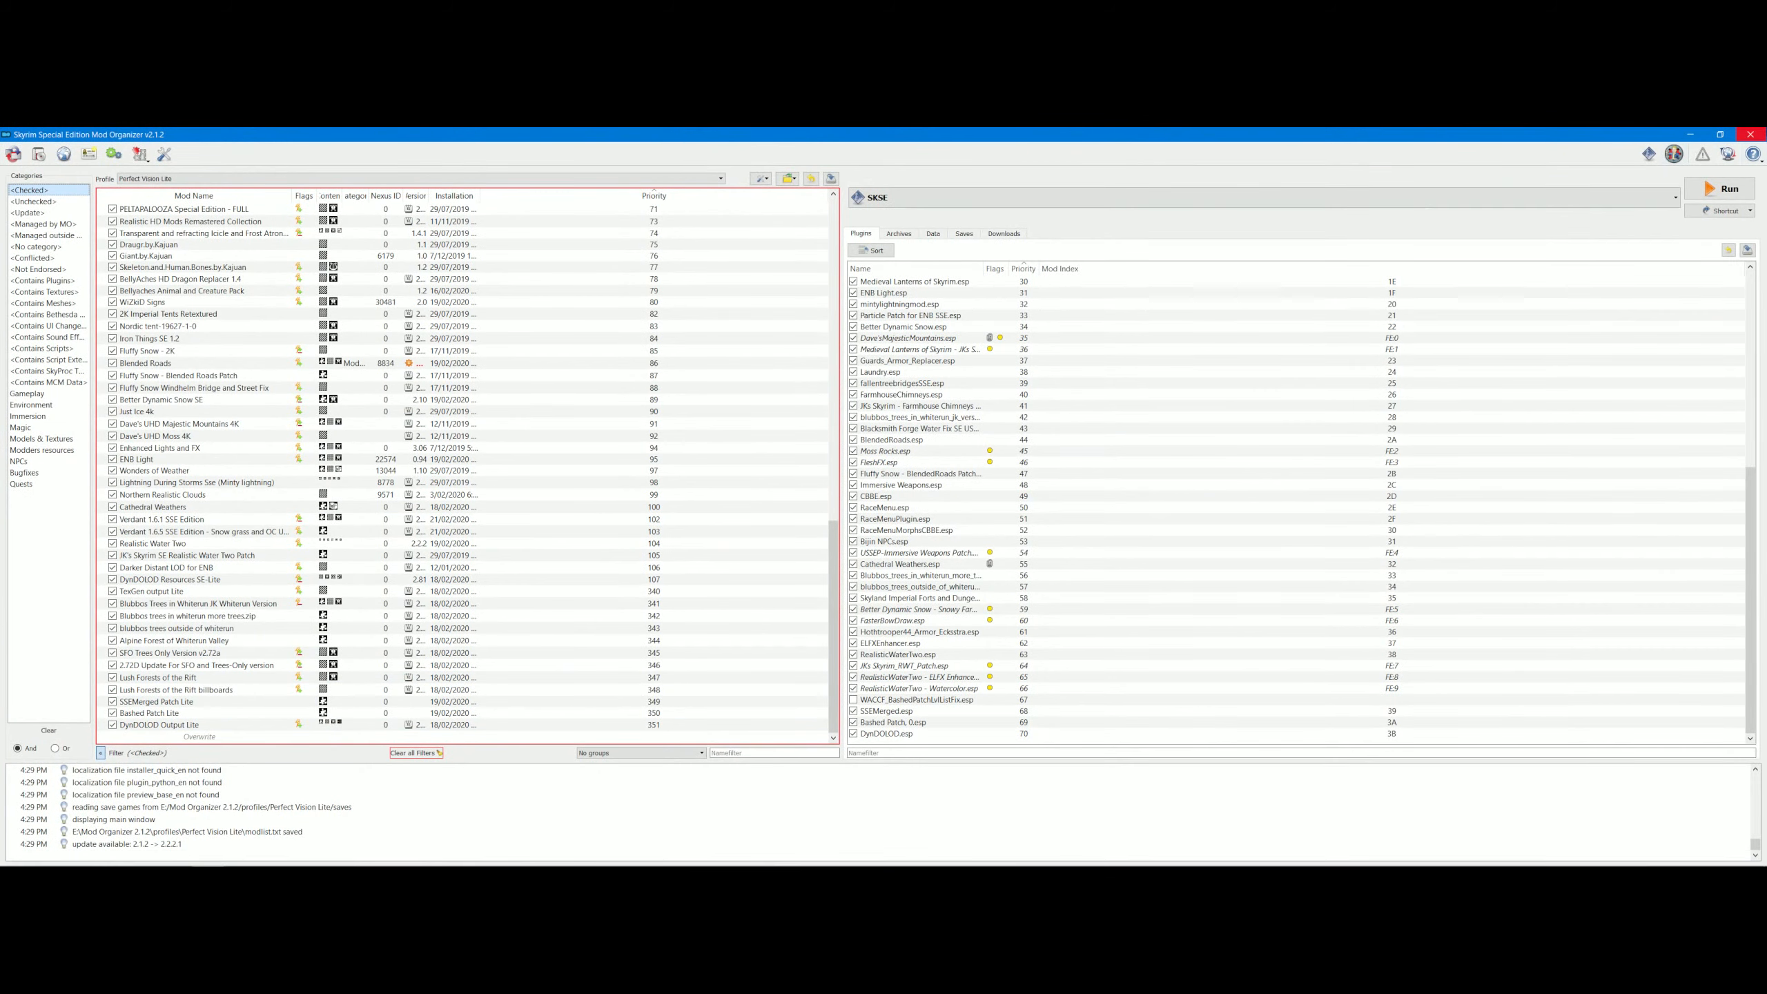
# - Minimize Mod Organizer, switch back to the mod list document in Chrome, and go to the Part 2: HUD section
pyautogui.click(1690, 134)
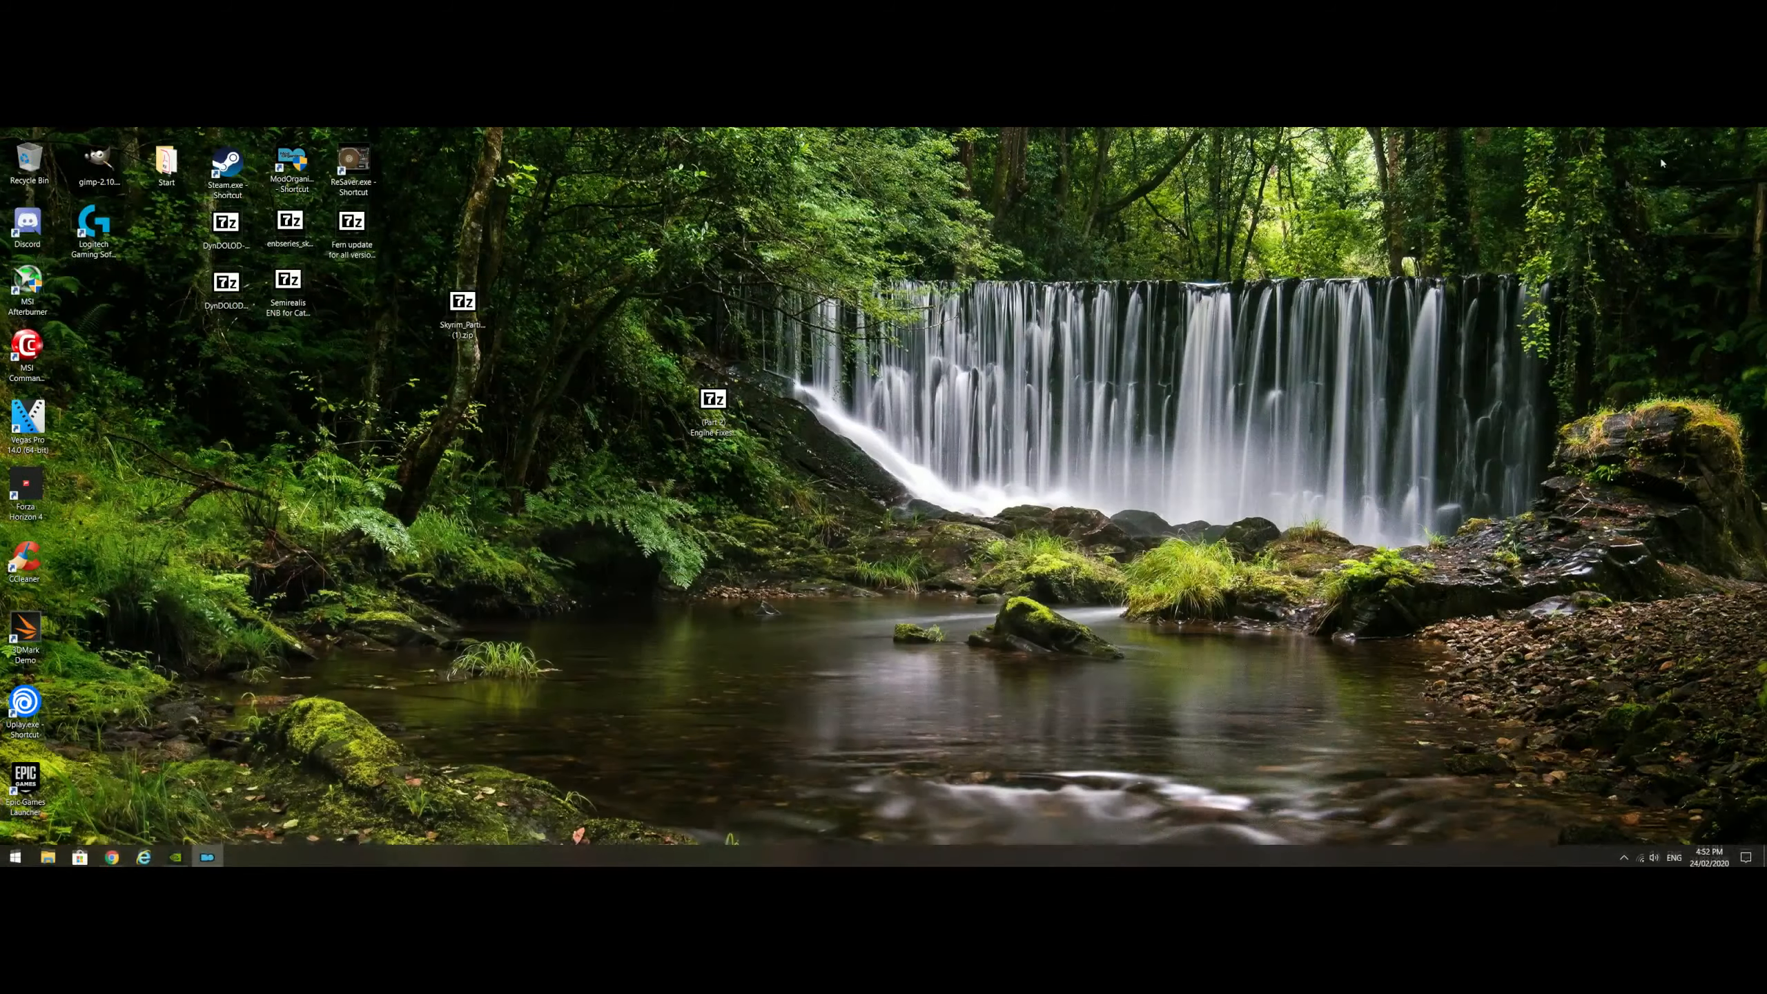
pyautogui.click(111, 854)
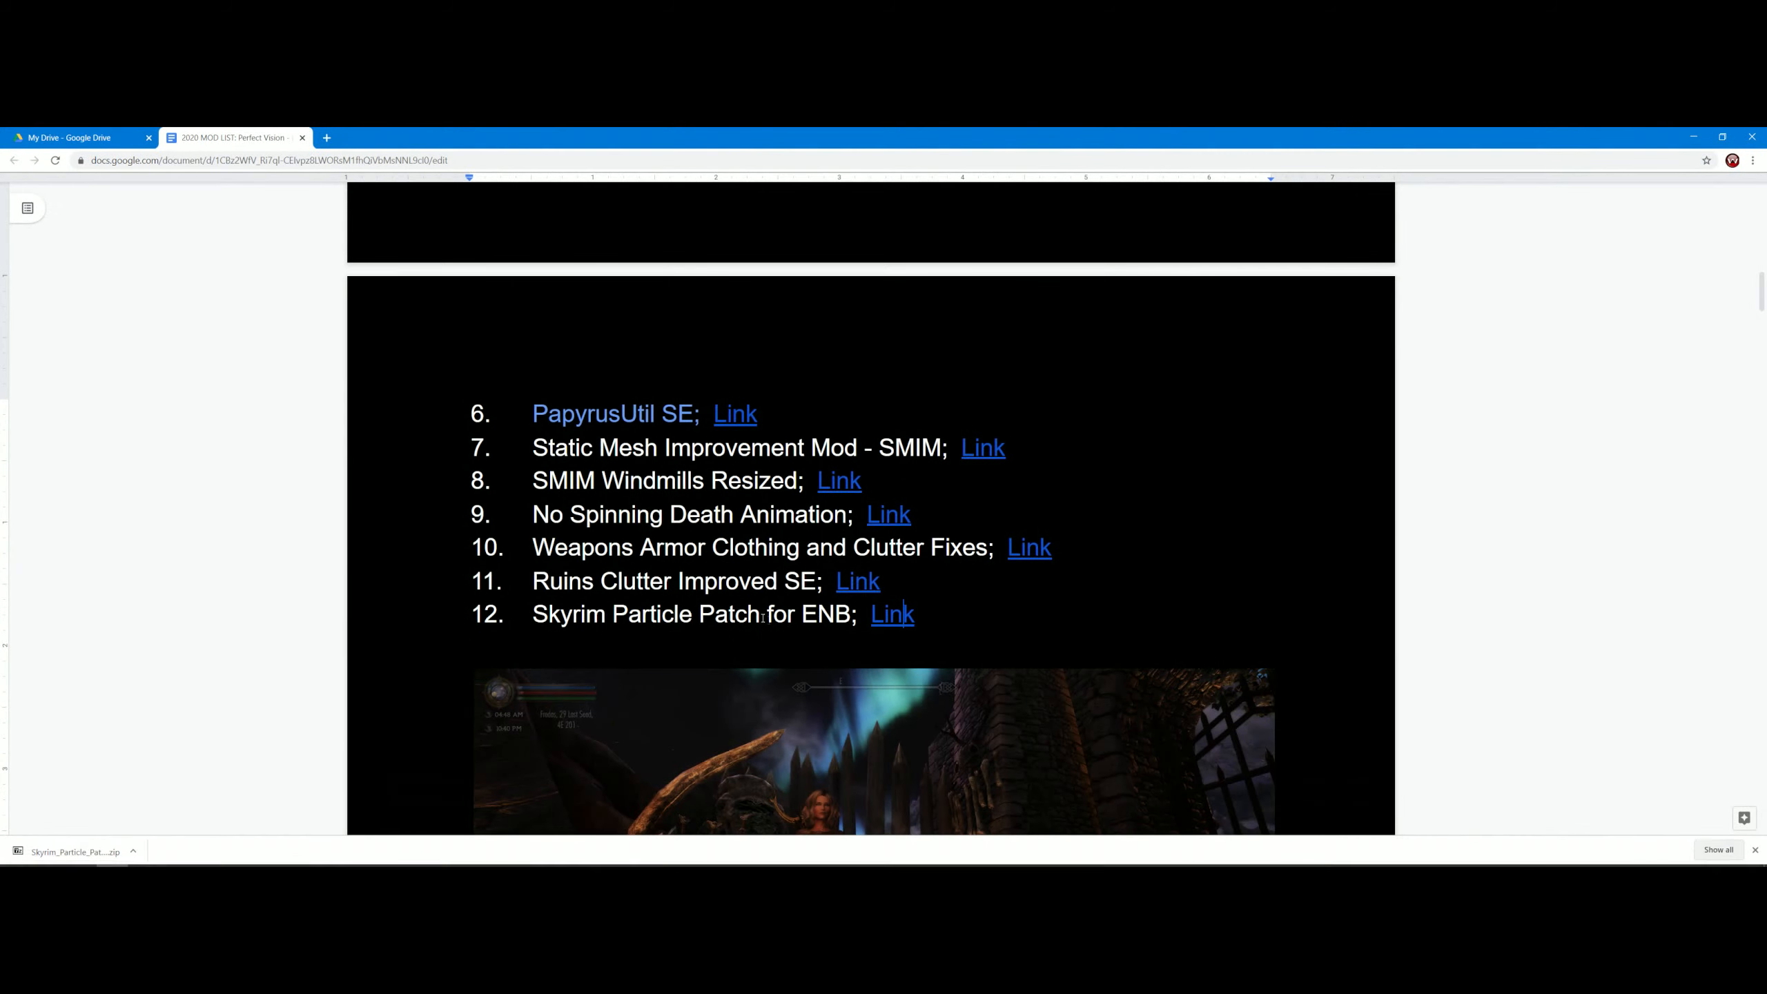
pyautogui.scroll(-2, 1000, 569)
pyautogui.scroll(-6, 859, 510)
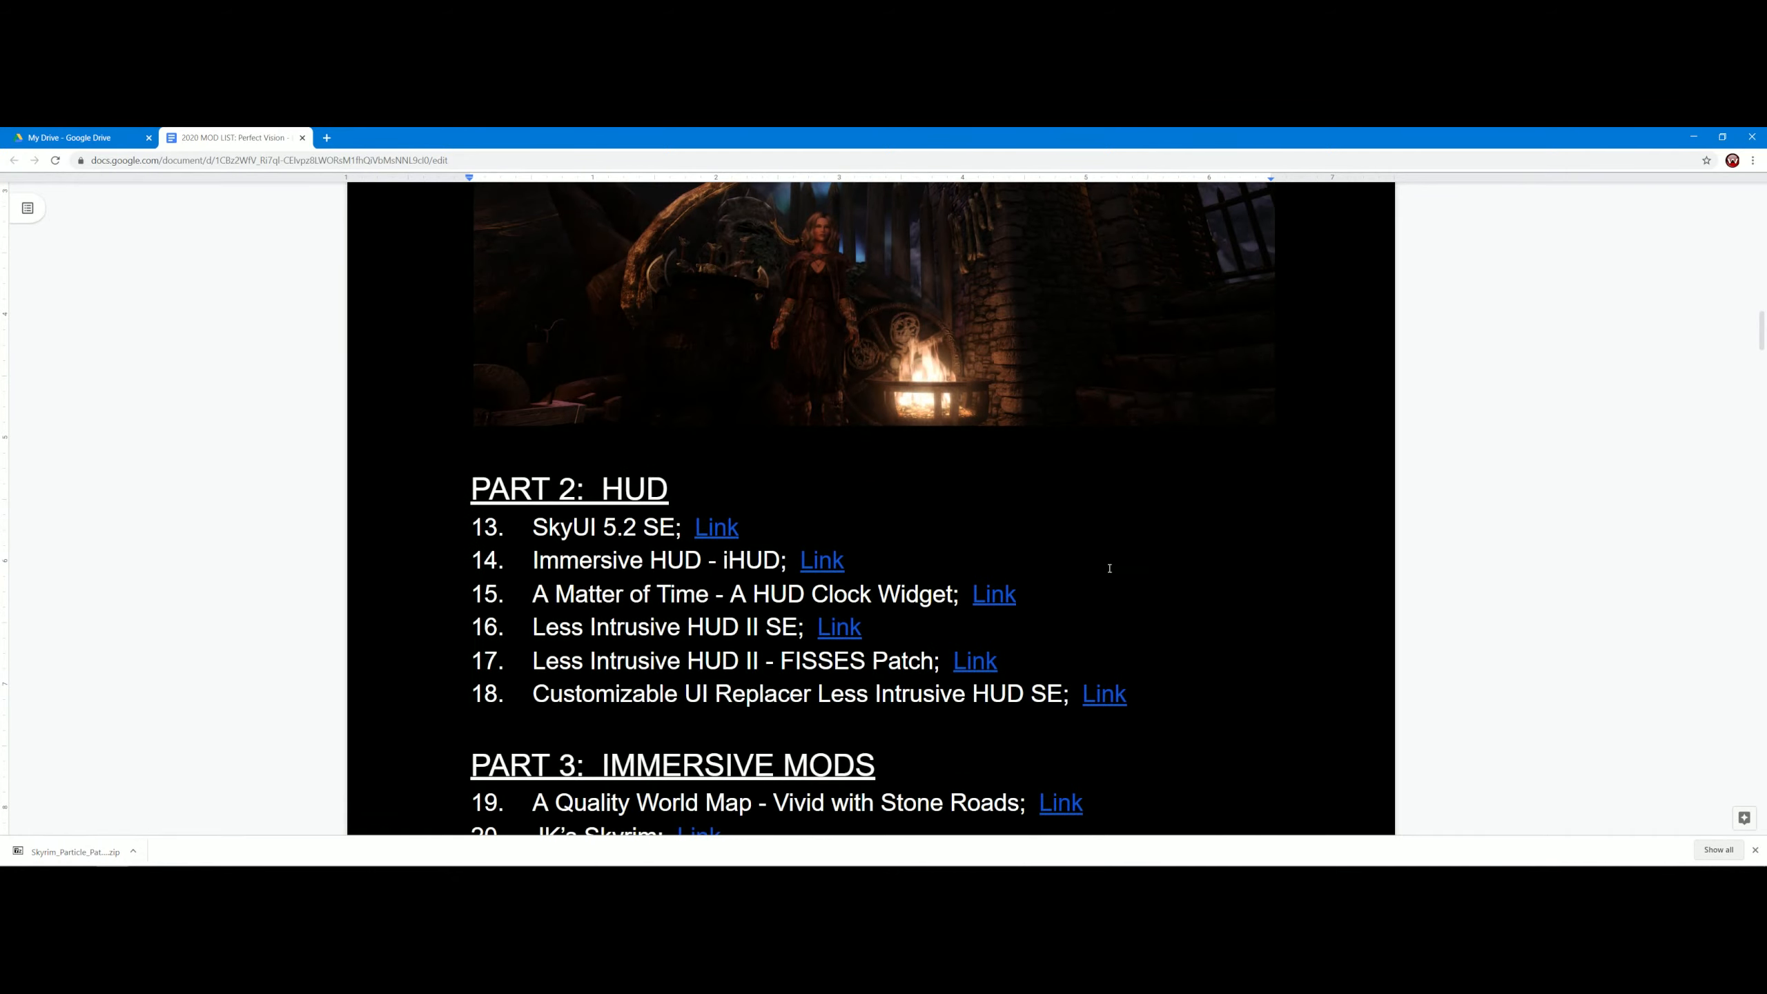
pyautogui.scroll(9, 859, 509)
pyautogui.scroll(-6, 1185, 541)
pyautogui.scroll(-6, 1185, 542)
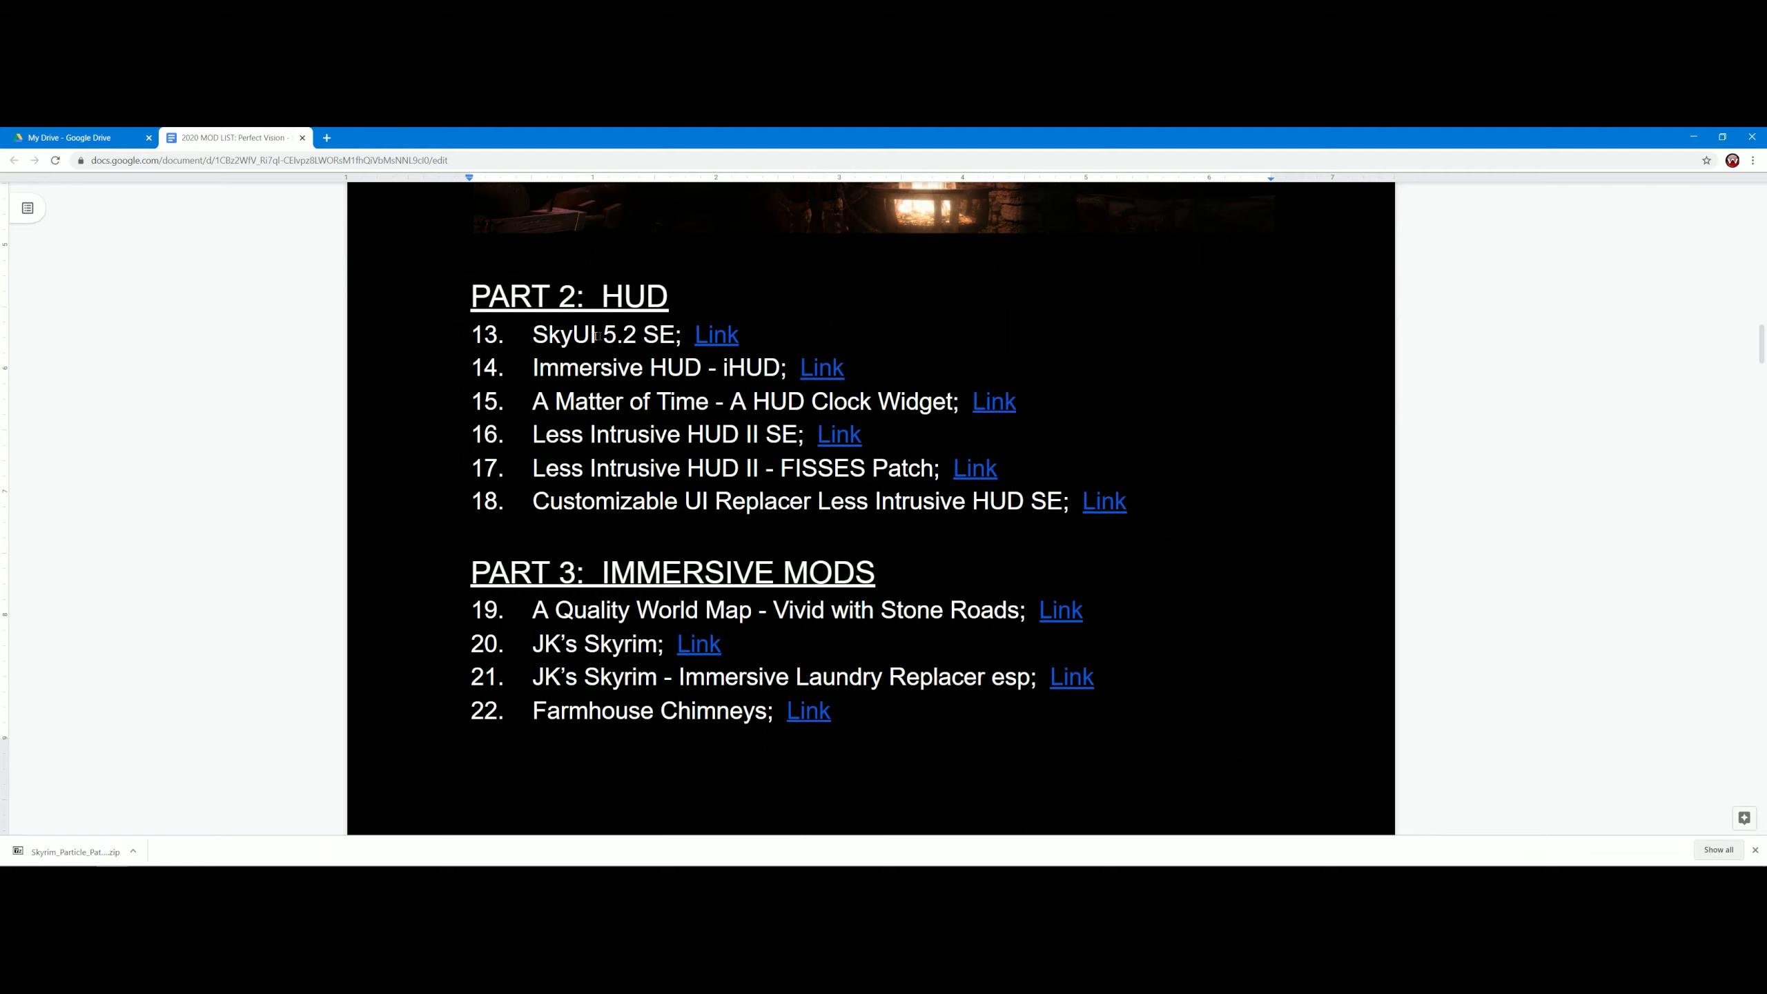
# - Review the SkyUI_5_2_SE main file on the SkyUI page linked as item 13 of the mod list, and close it
pyautogui.click(726, 333)
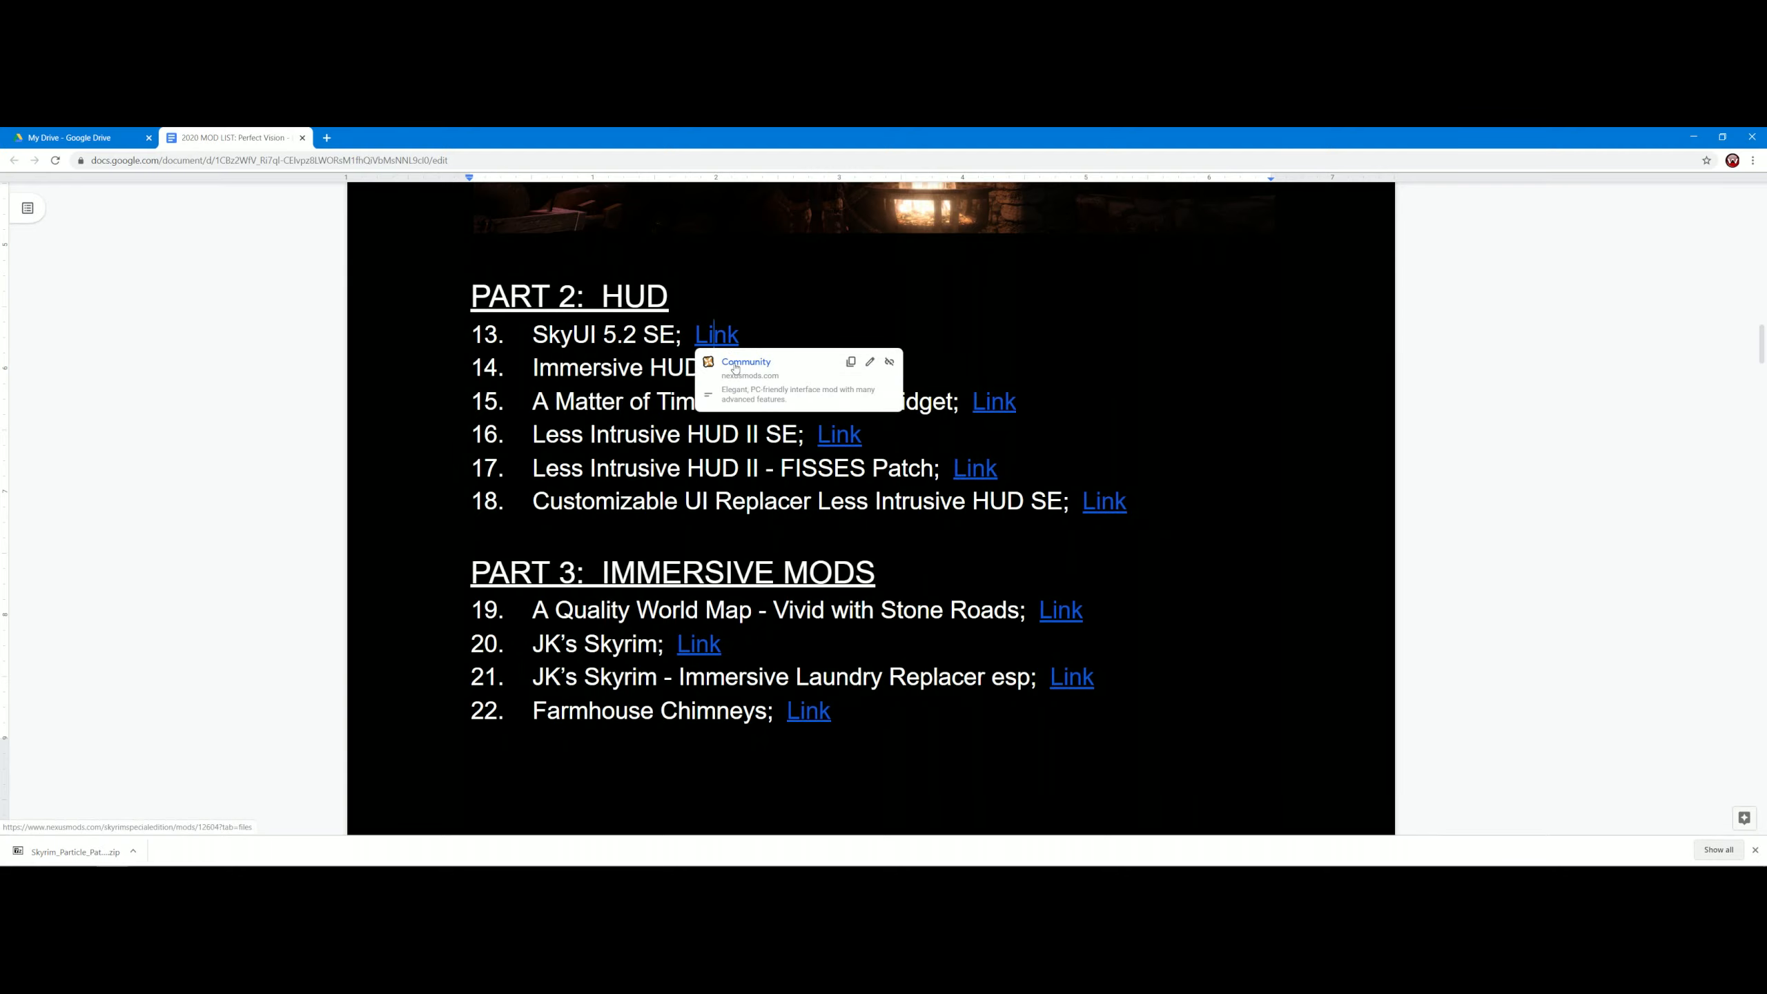
pyautogui.click(736, 368)
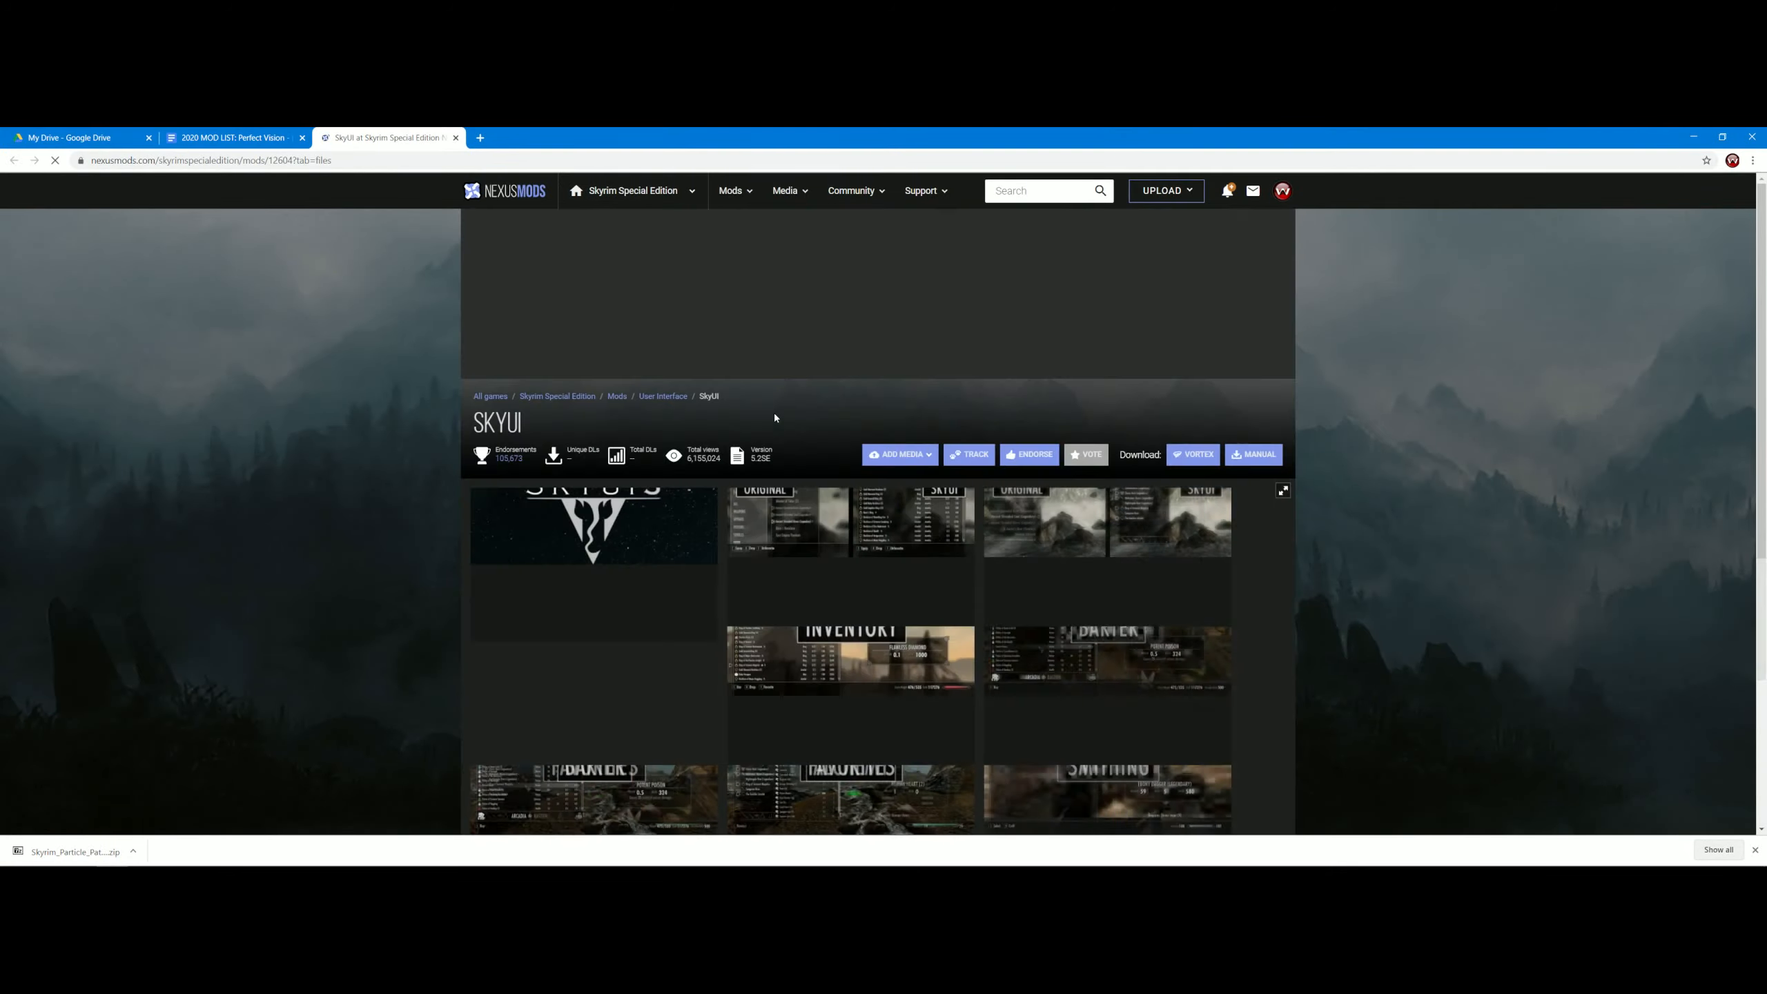
pyautogui.scroll(-2, 643, 459)
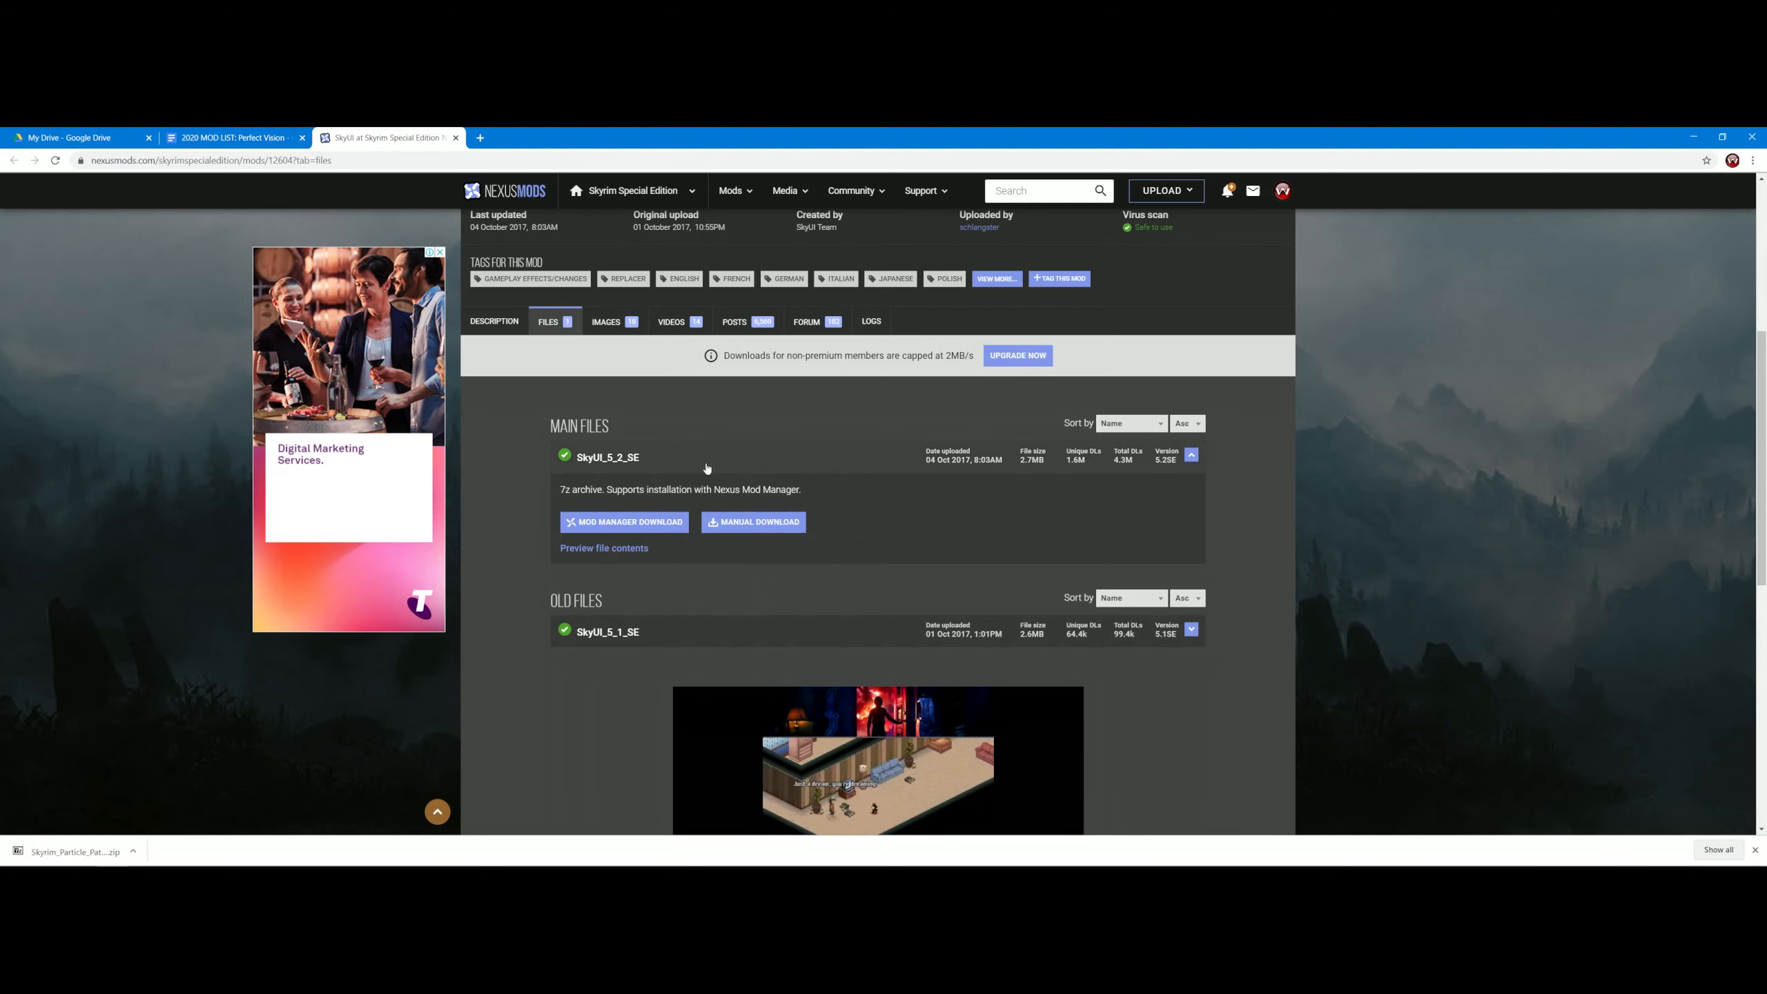
pyautogui.scroll(3, 713, 470)
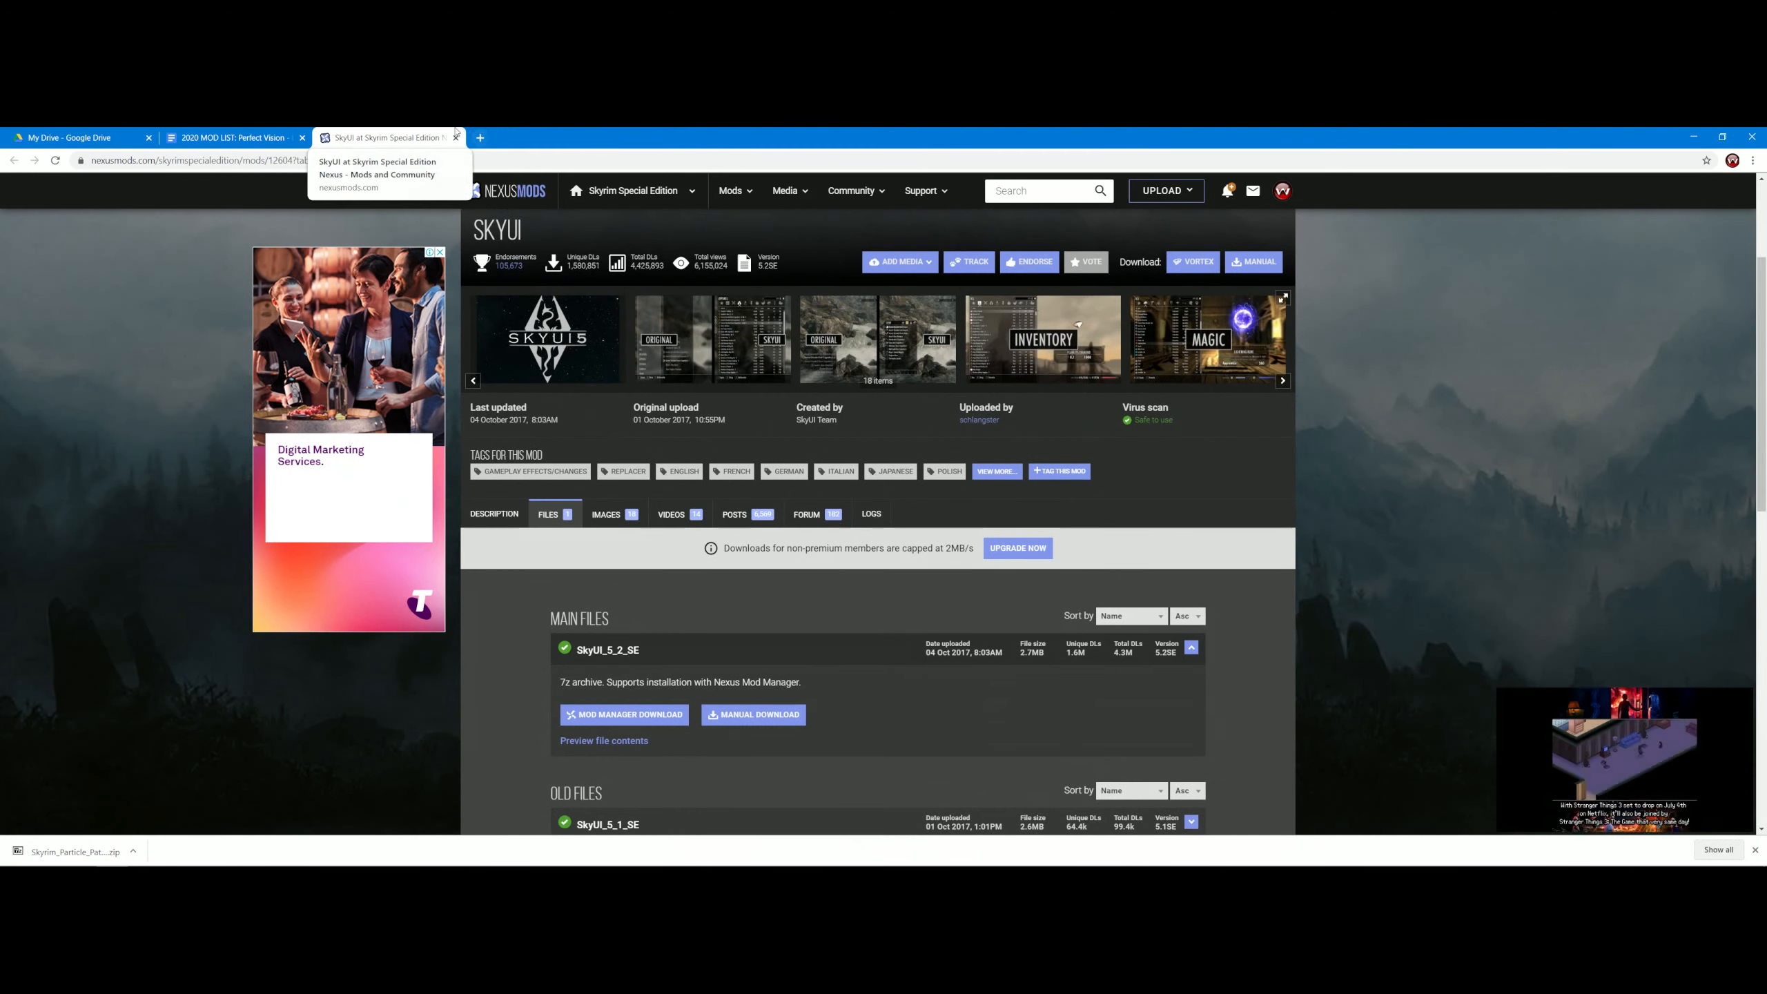
pyautogui.click(455, 138)
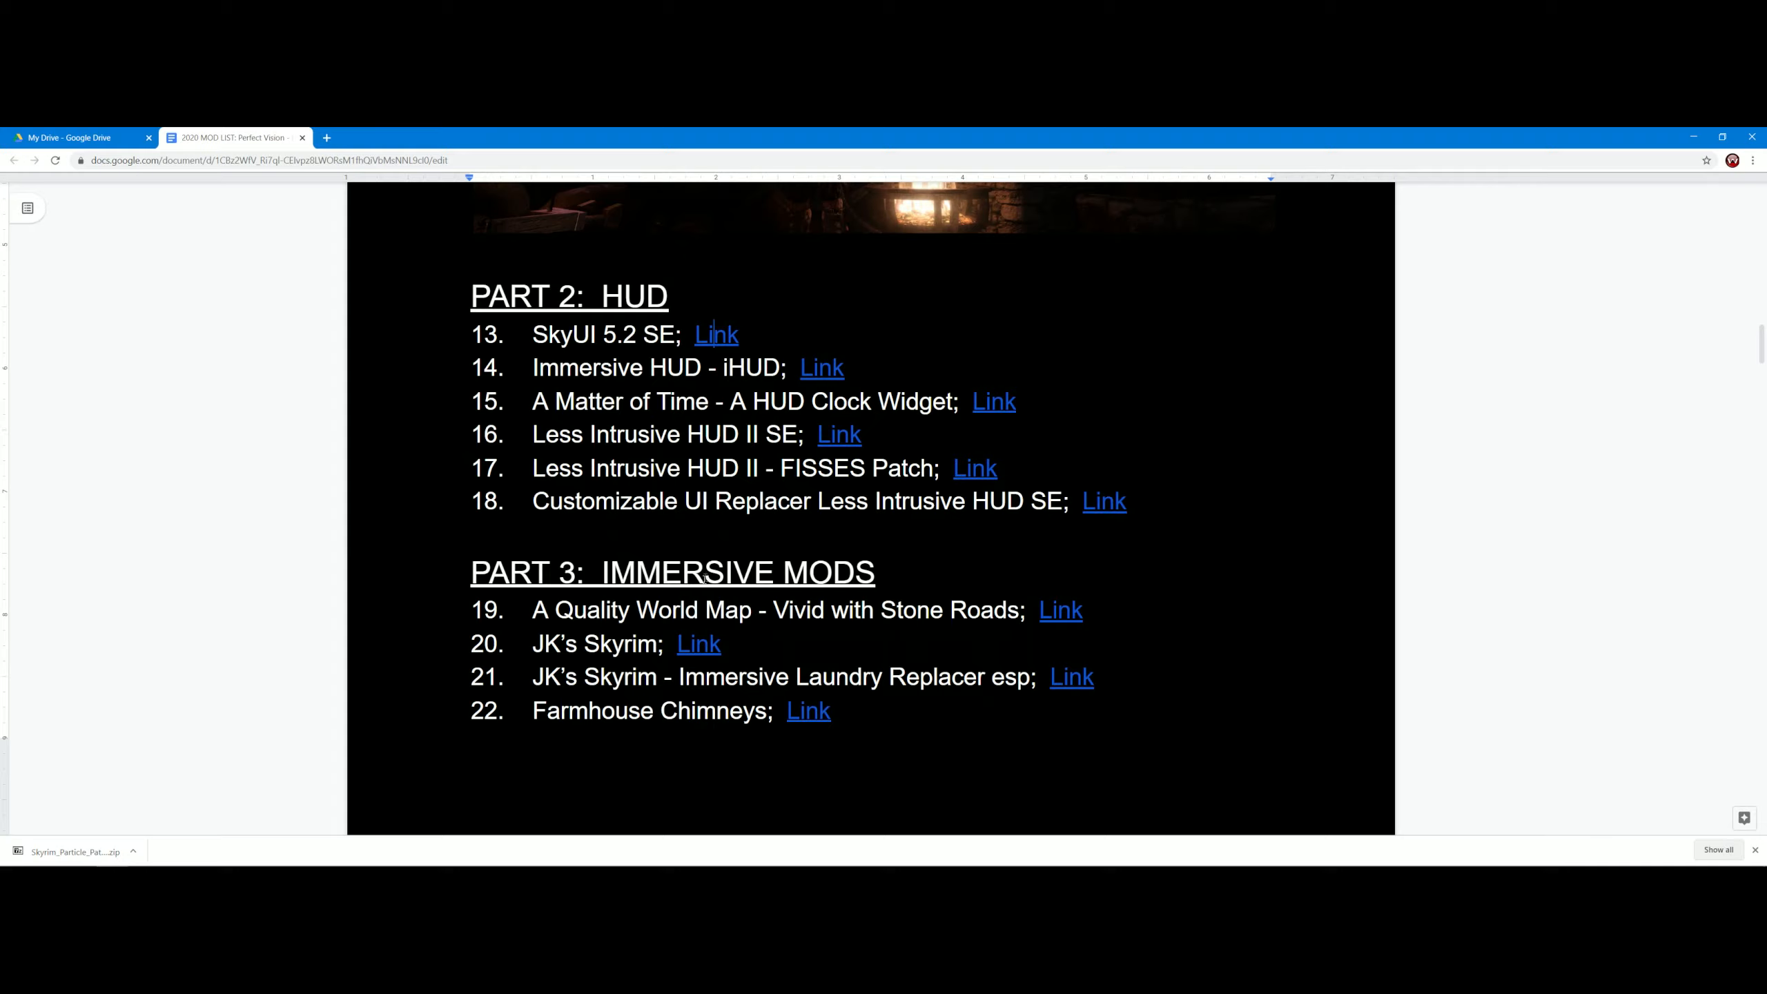
# - Review the main file on the Immersive HUD - iHUD page linked as item 14, and close it
pyautogui.click(805, 373)
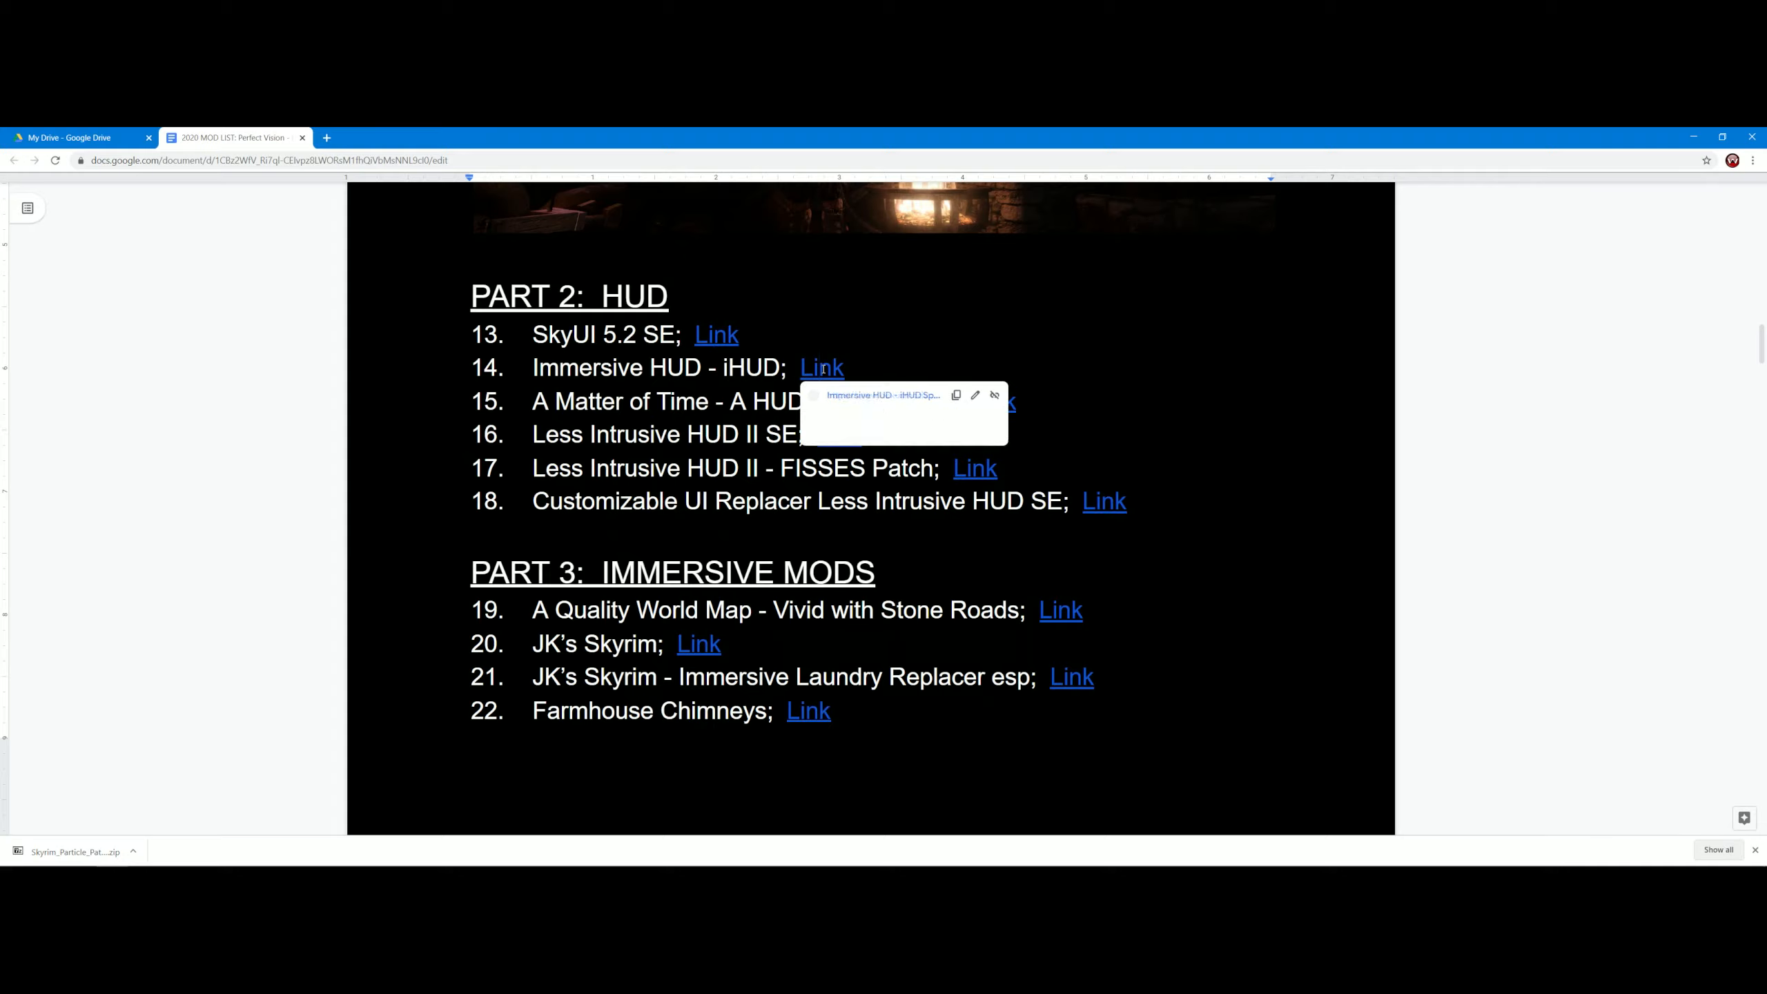
pyautogui.click(848, 396)
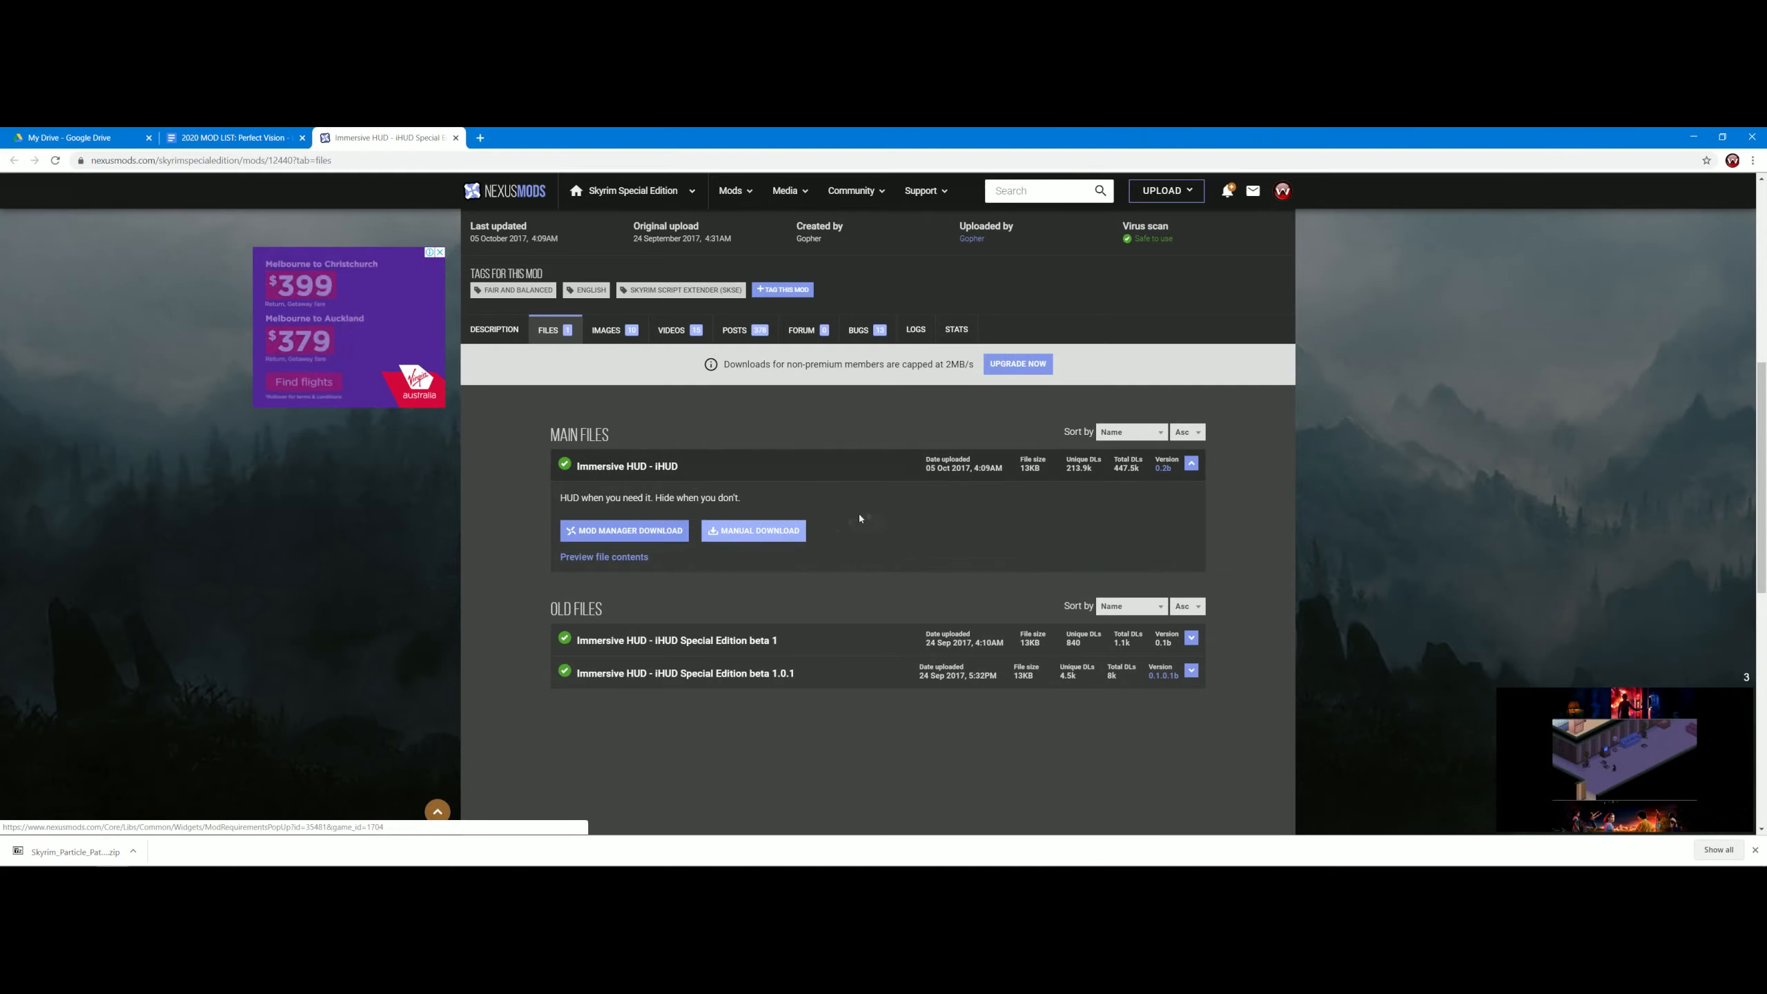
pyautogui.click(456, 139)
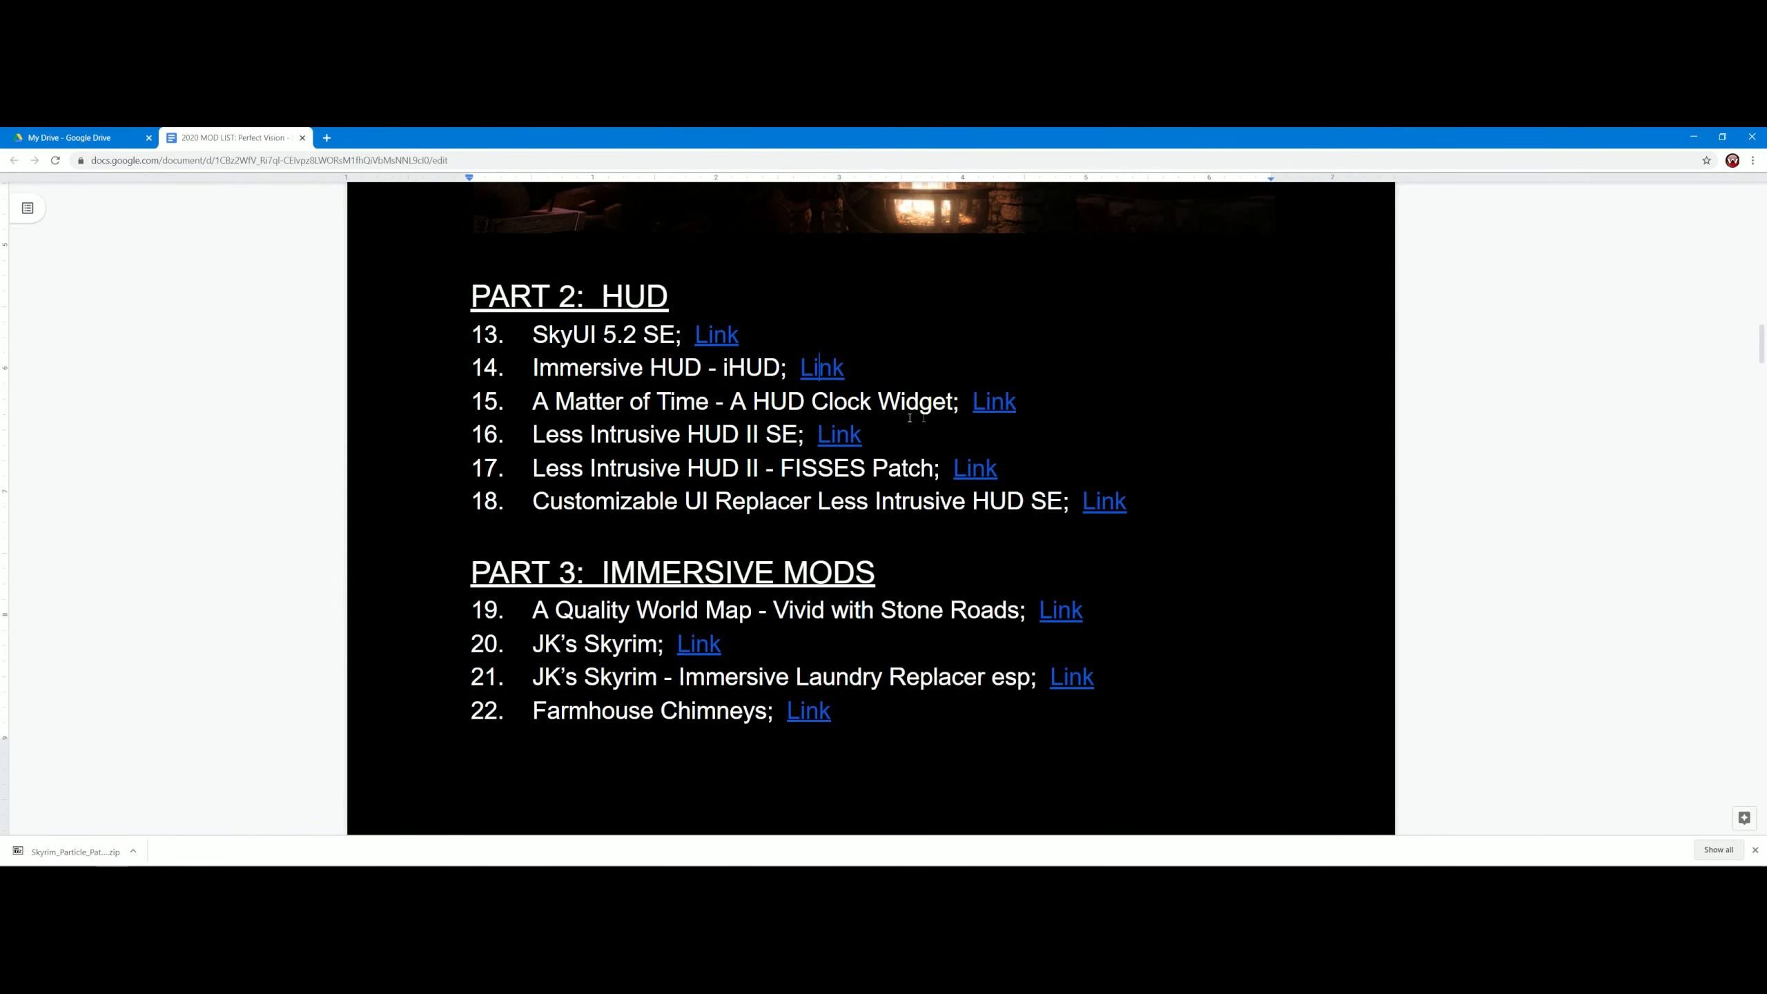
# - Open the A Matter of Time - A HUD Clock Widget page linked as item 15 and examine its main and optional translation files
pyautogui.click(983, 402)
pyautogui.click(1002, 426)
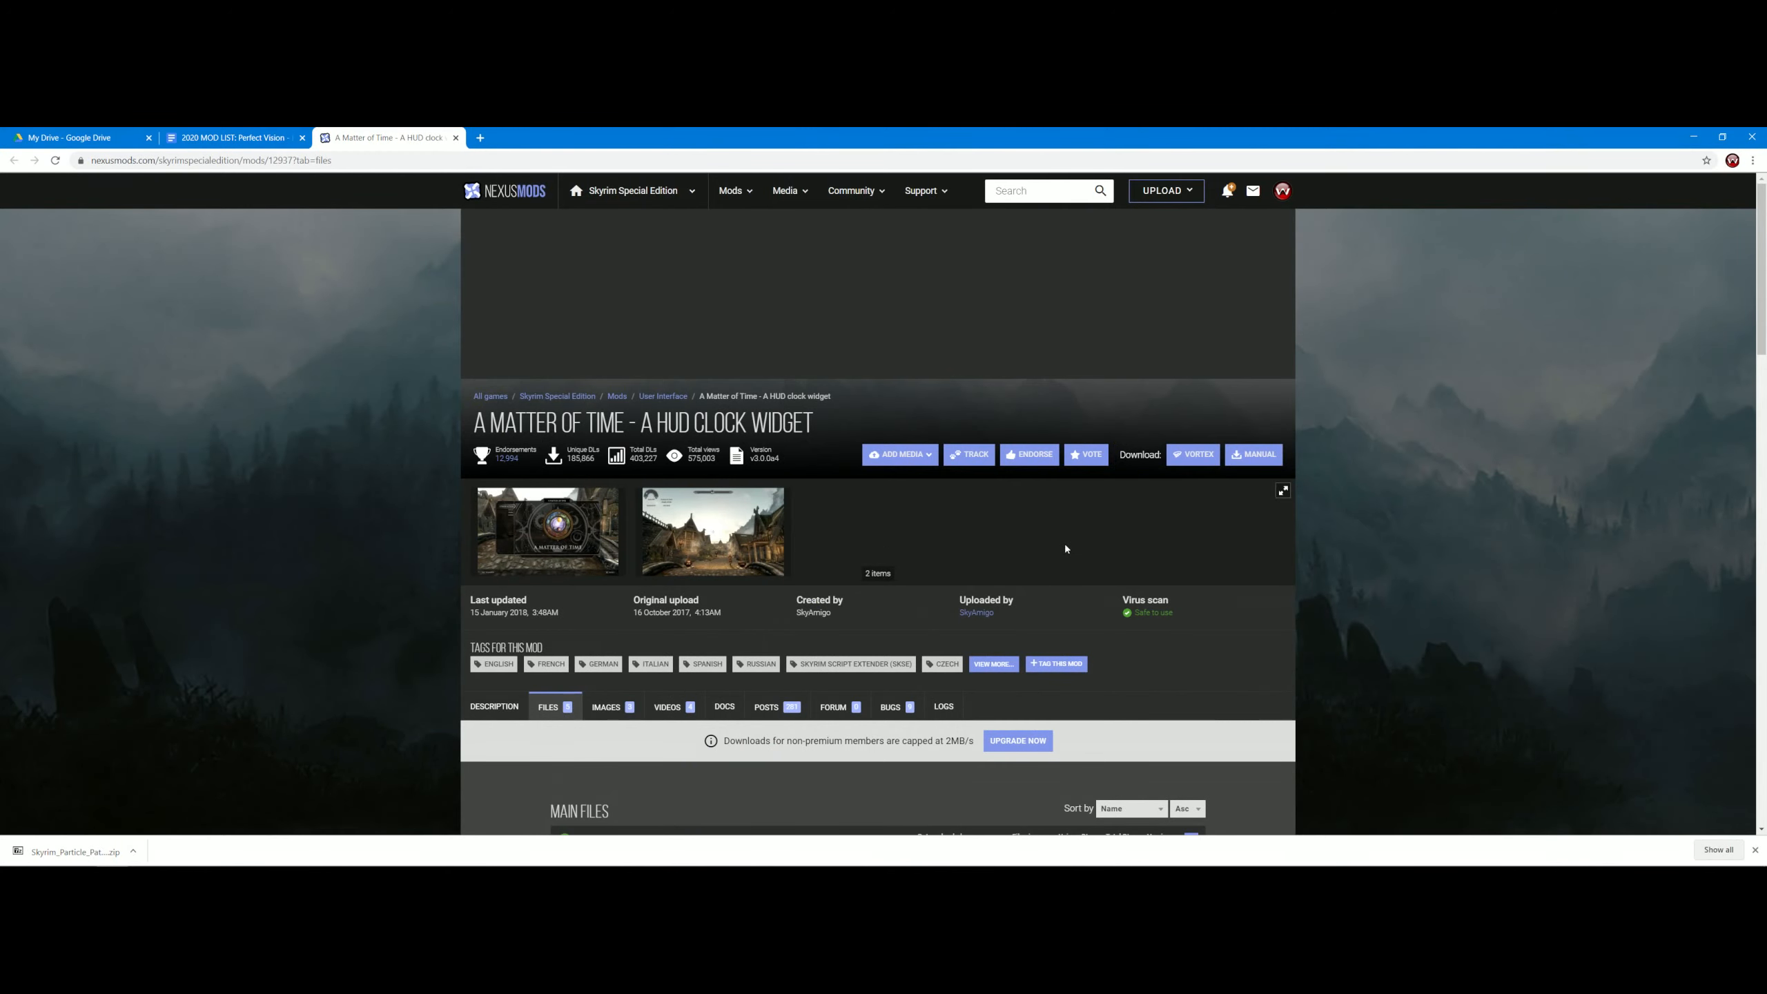
pyautogui.scroll(-2, 1064, 545)
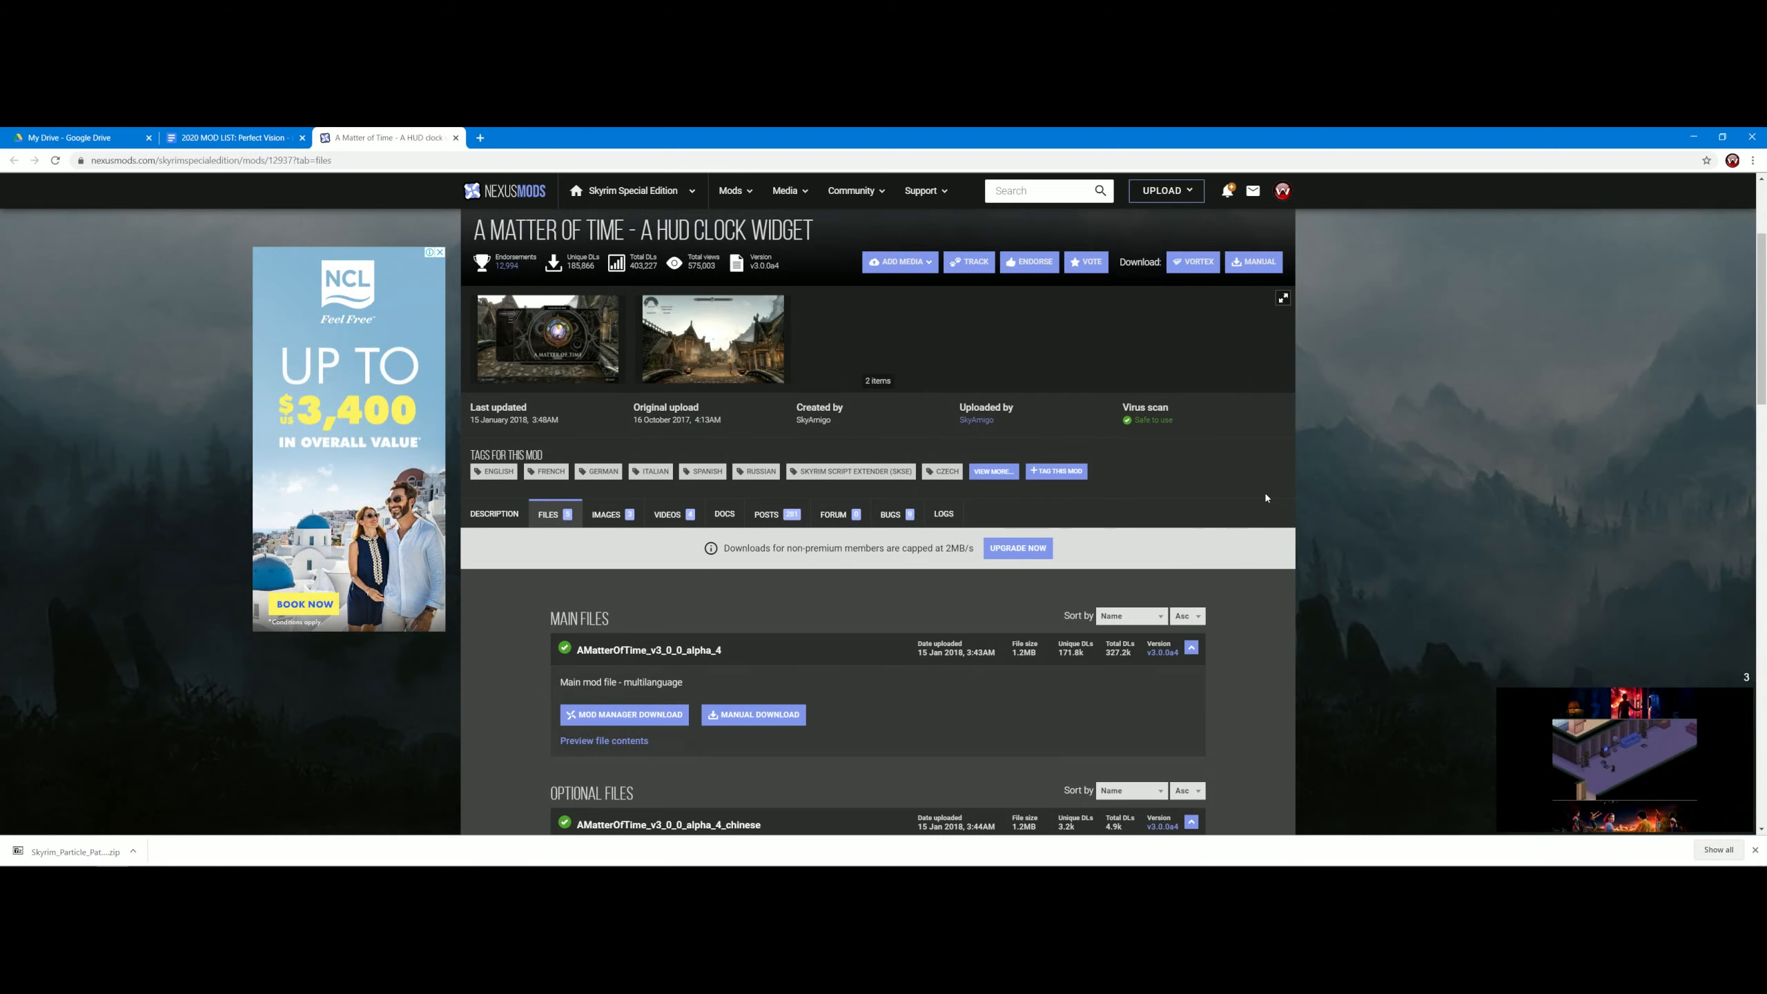
pyautogui.scroll(-2, 1265, 491)
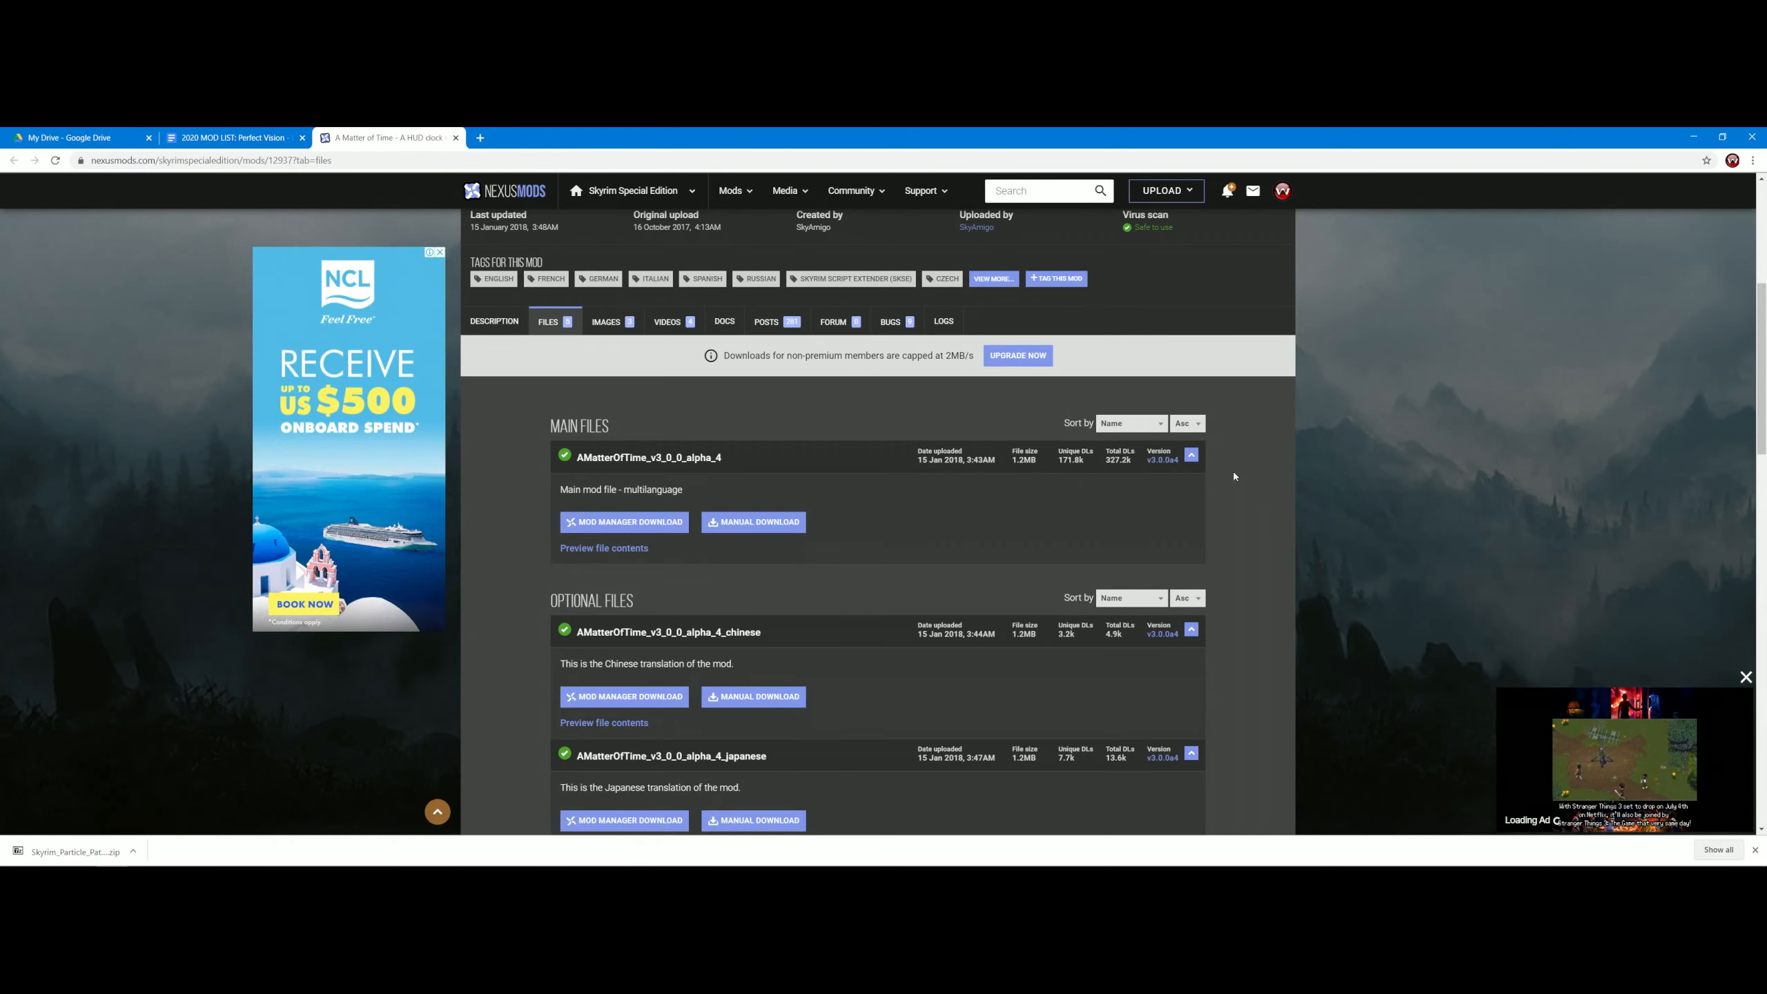
pyautogui.scroll(-1, 1233, 476)
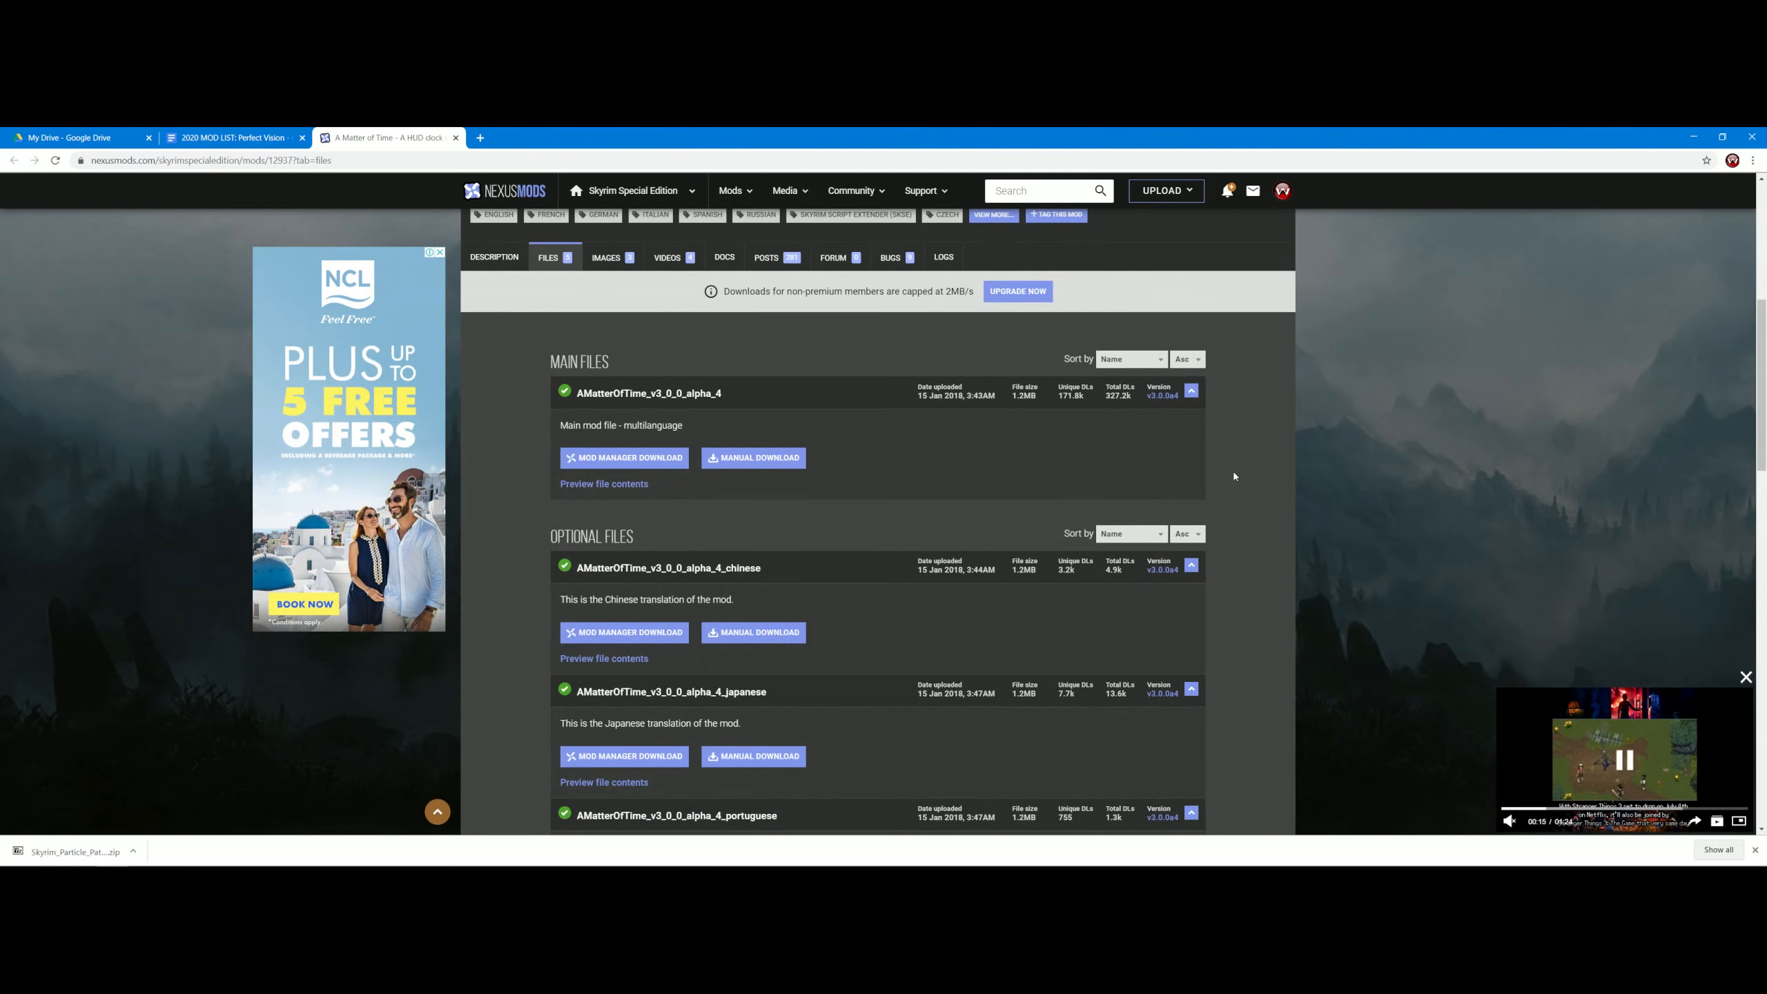
pyautogui.scroll(-1, 1234, 477)
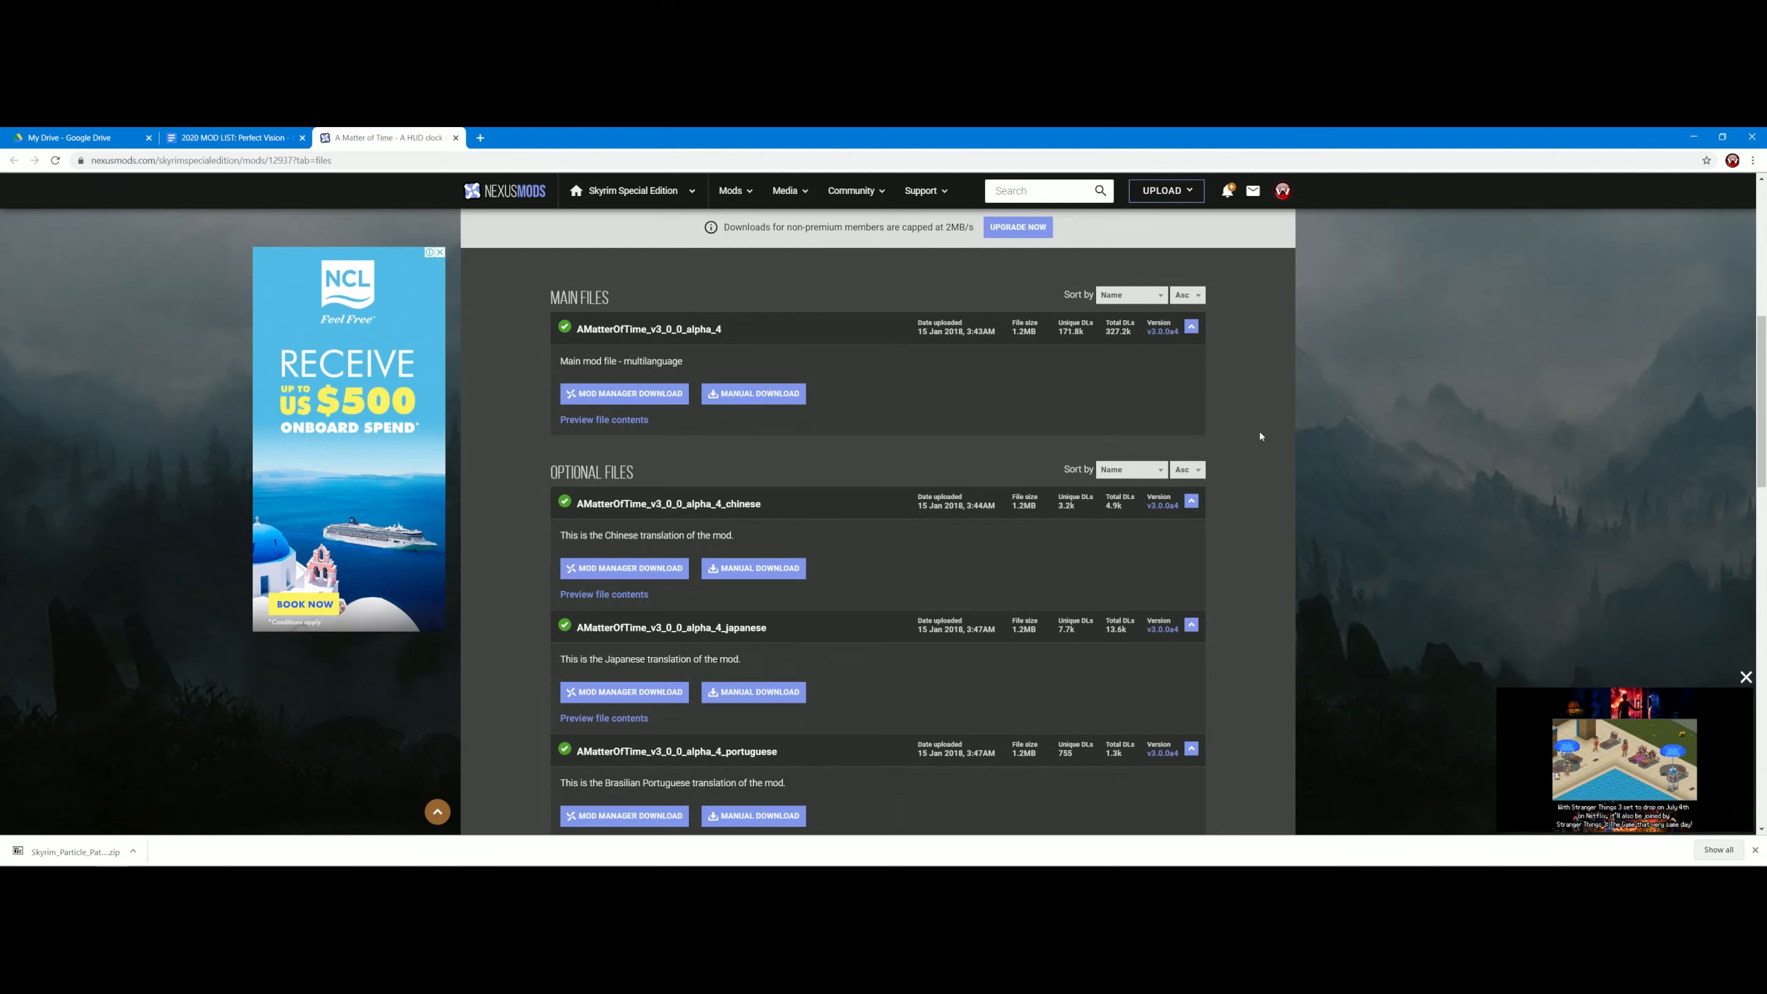
pyautogui.scroll(1, 1260, 452)
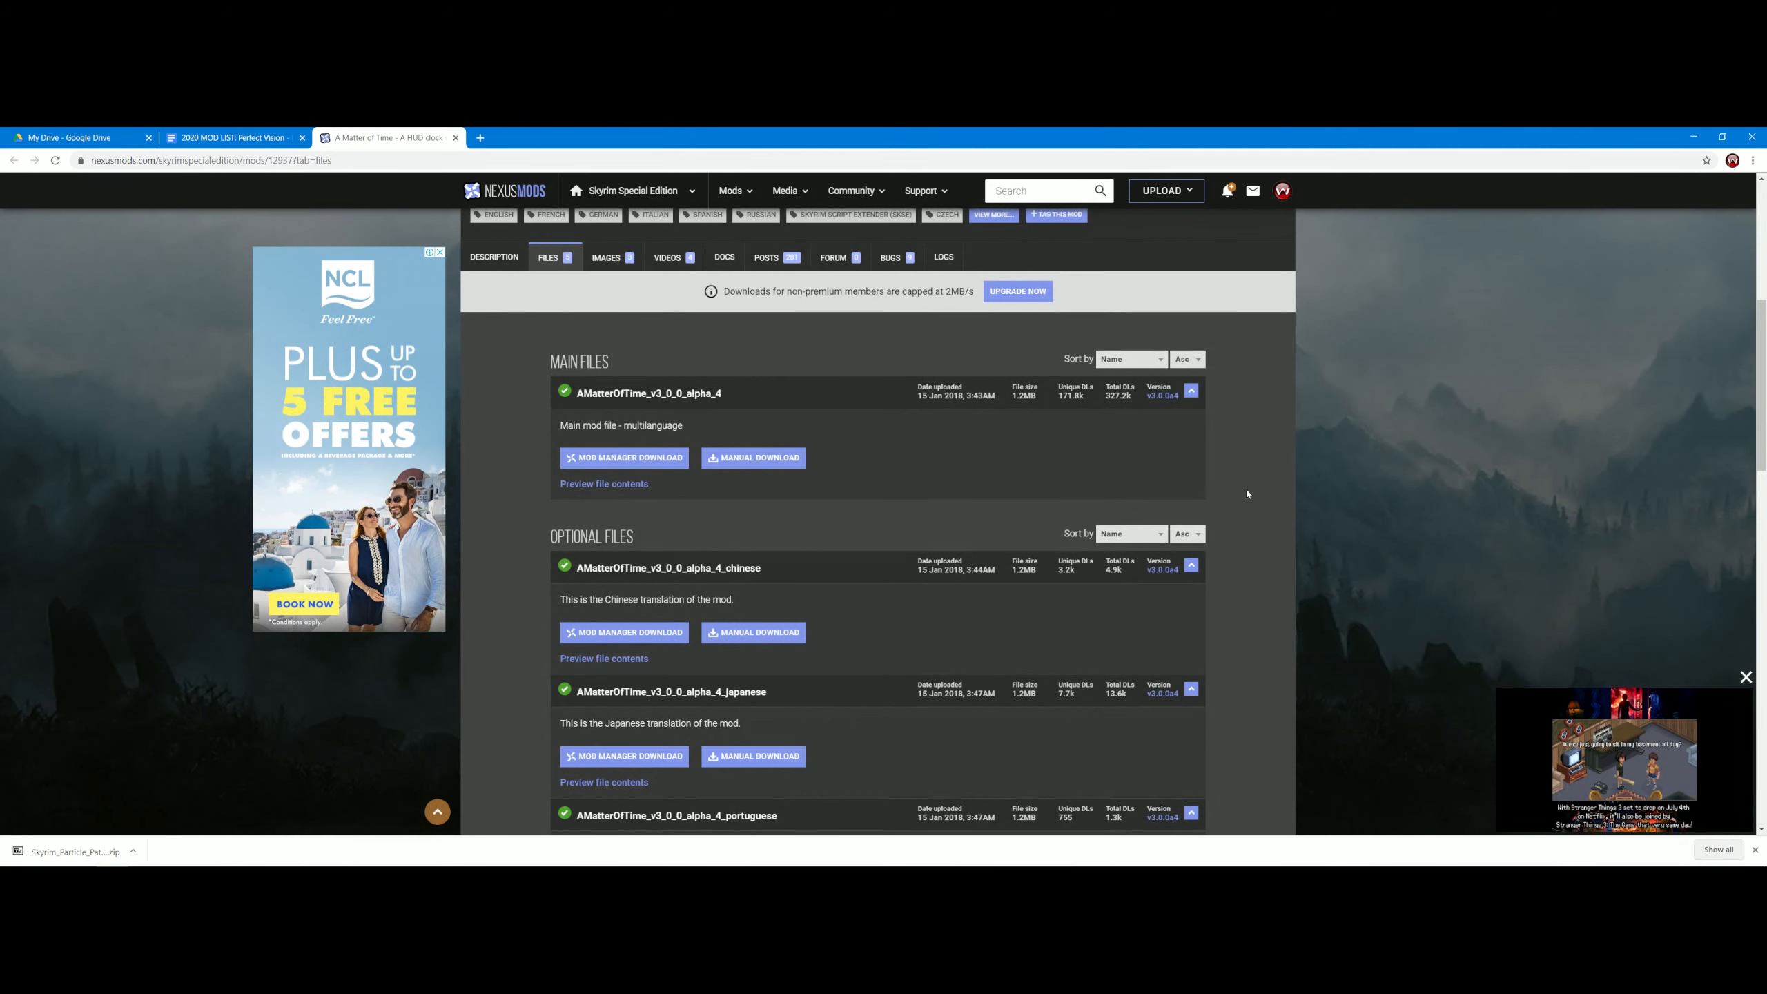
pyautogui.scroll(-1, 1246, 489)
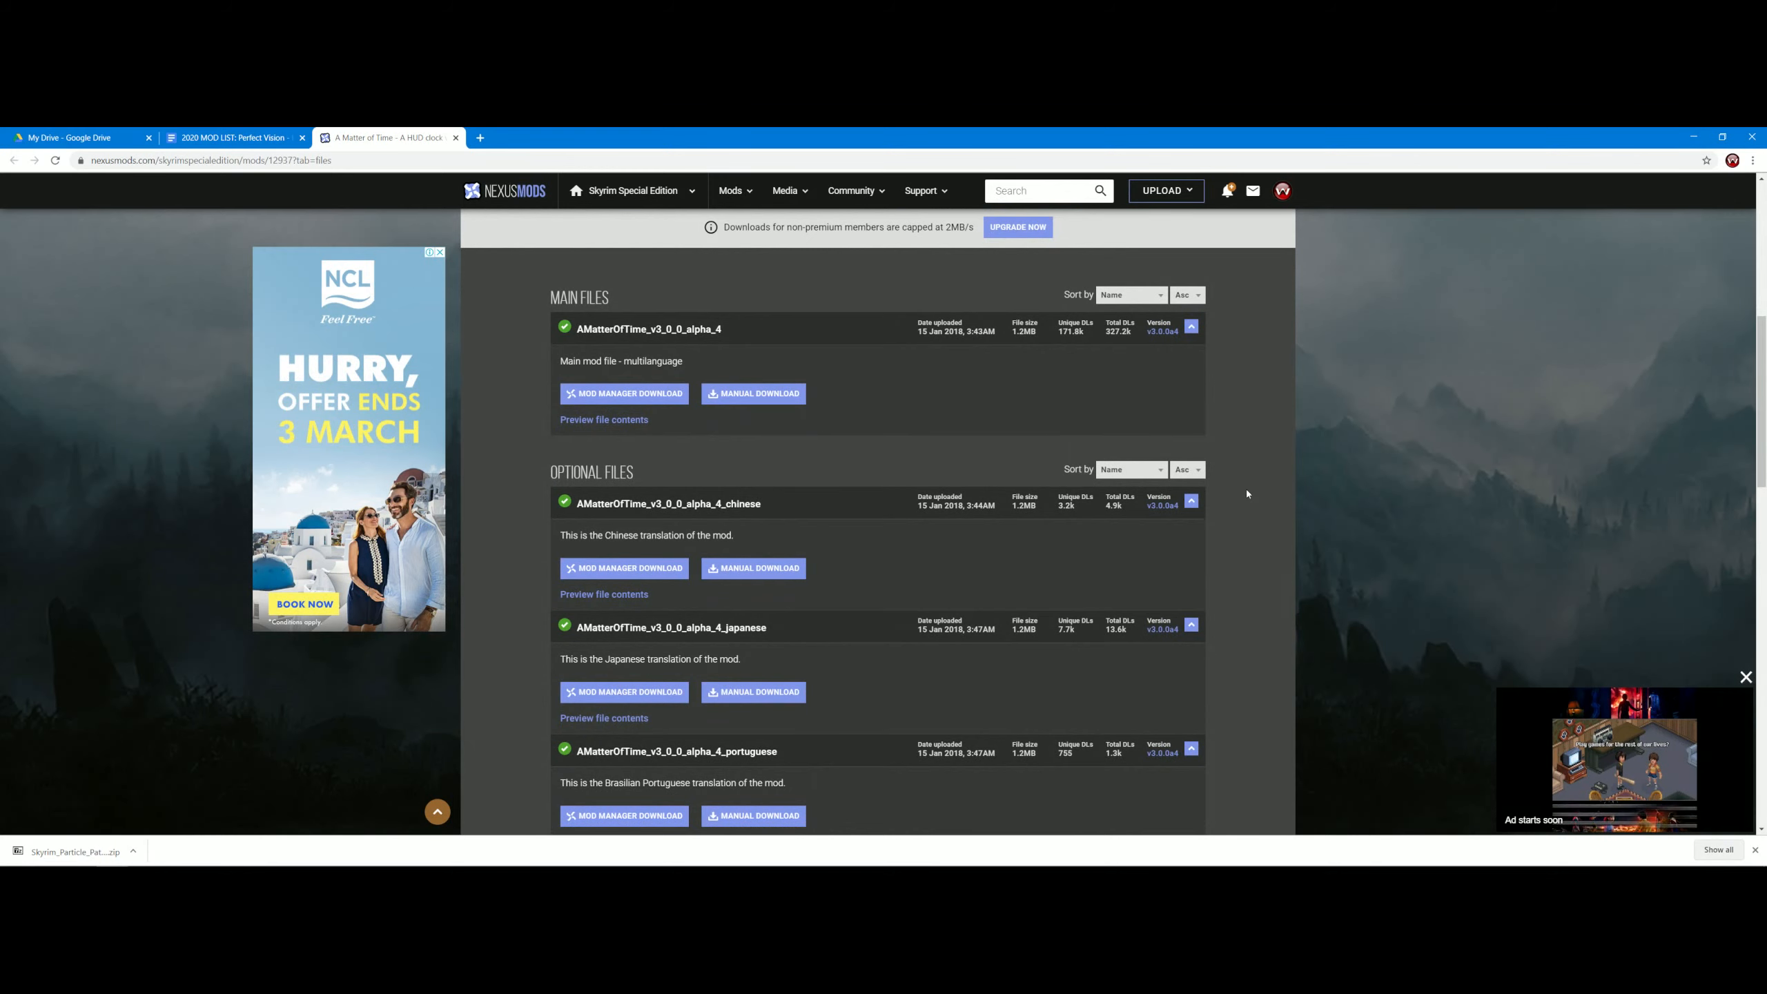
pyautogui.scroll(1, 1235, 492)
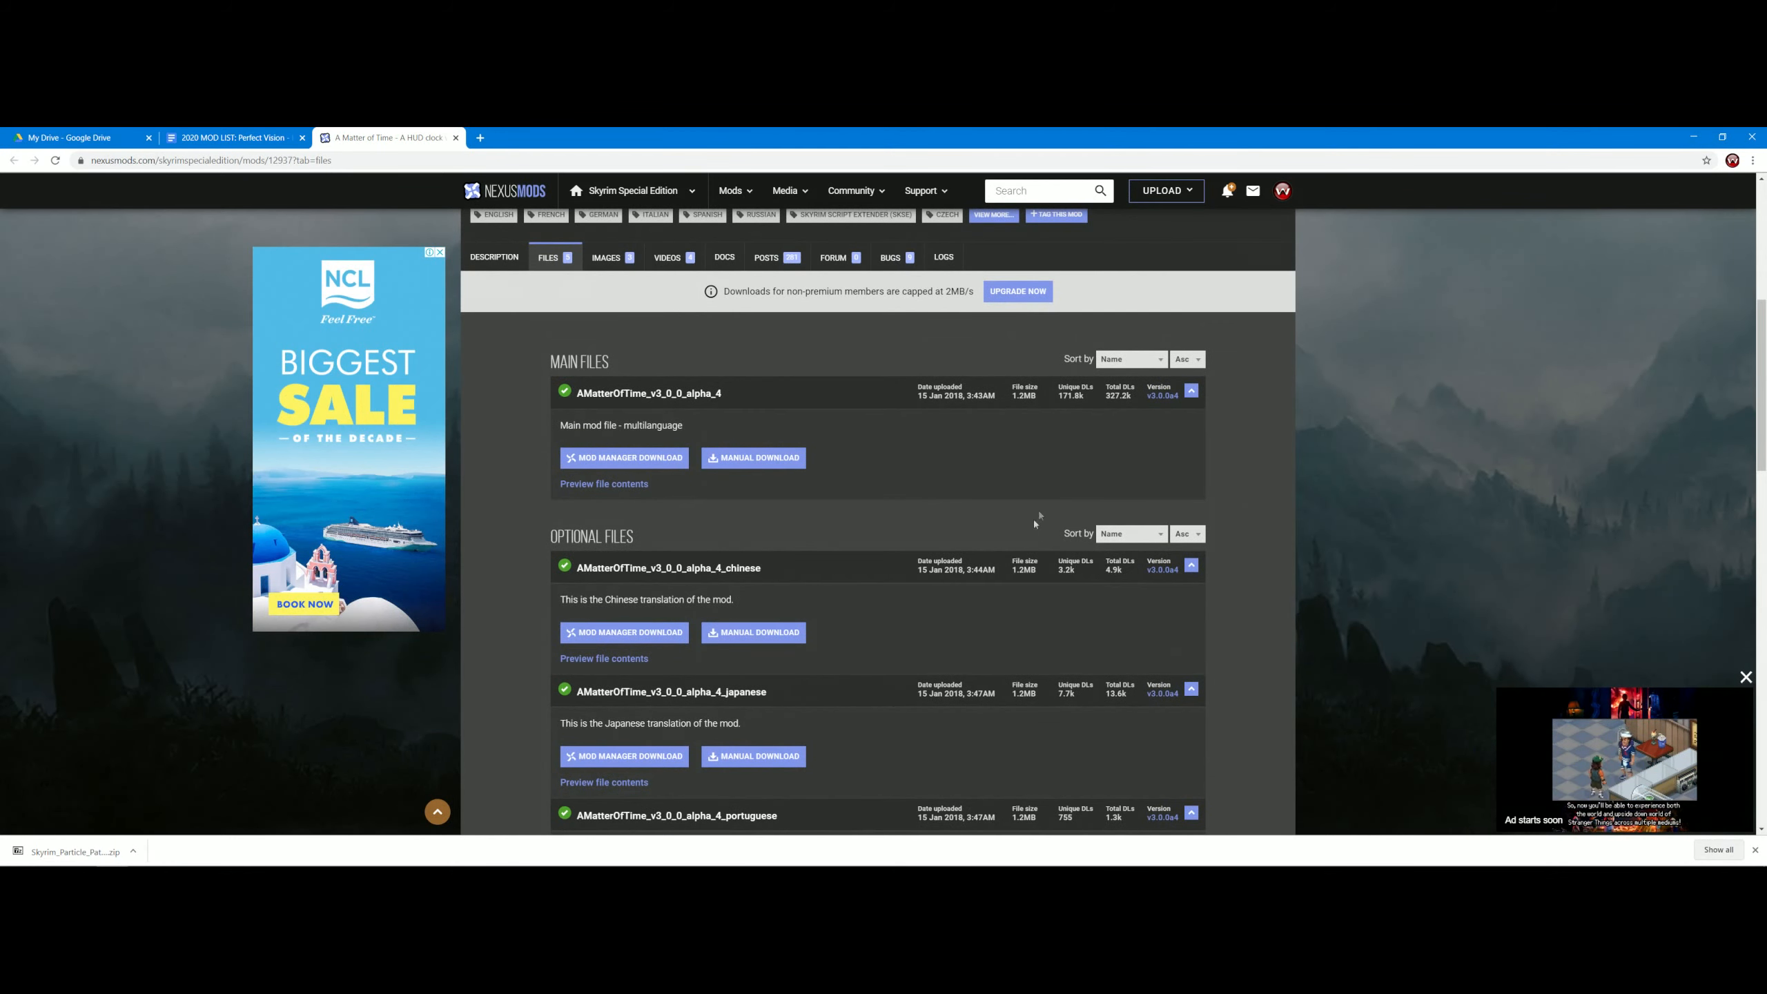
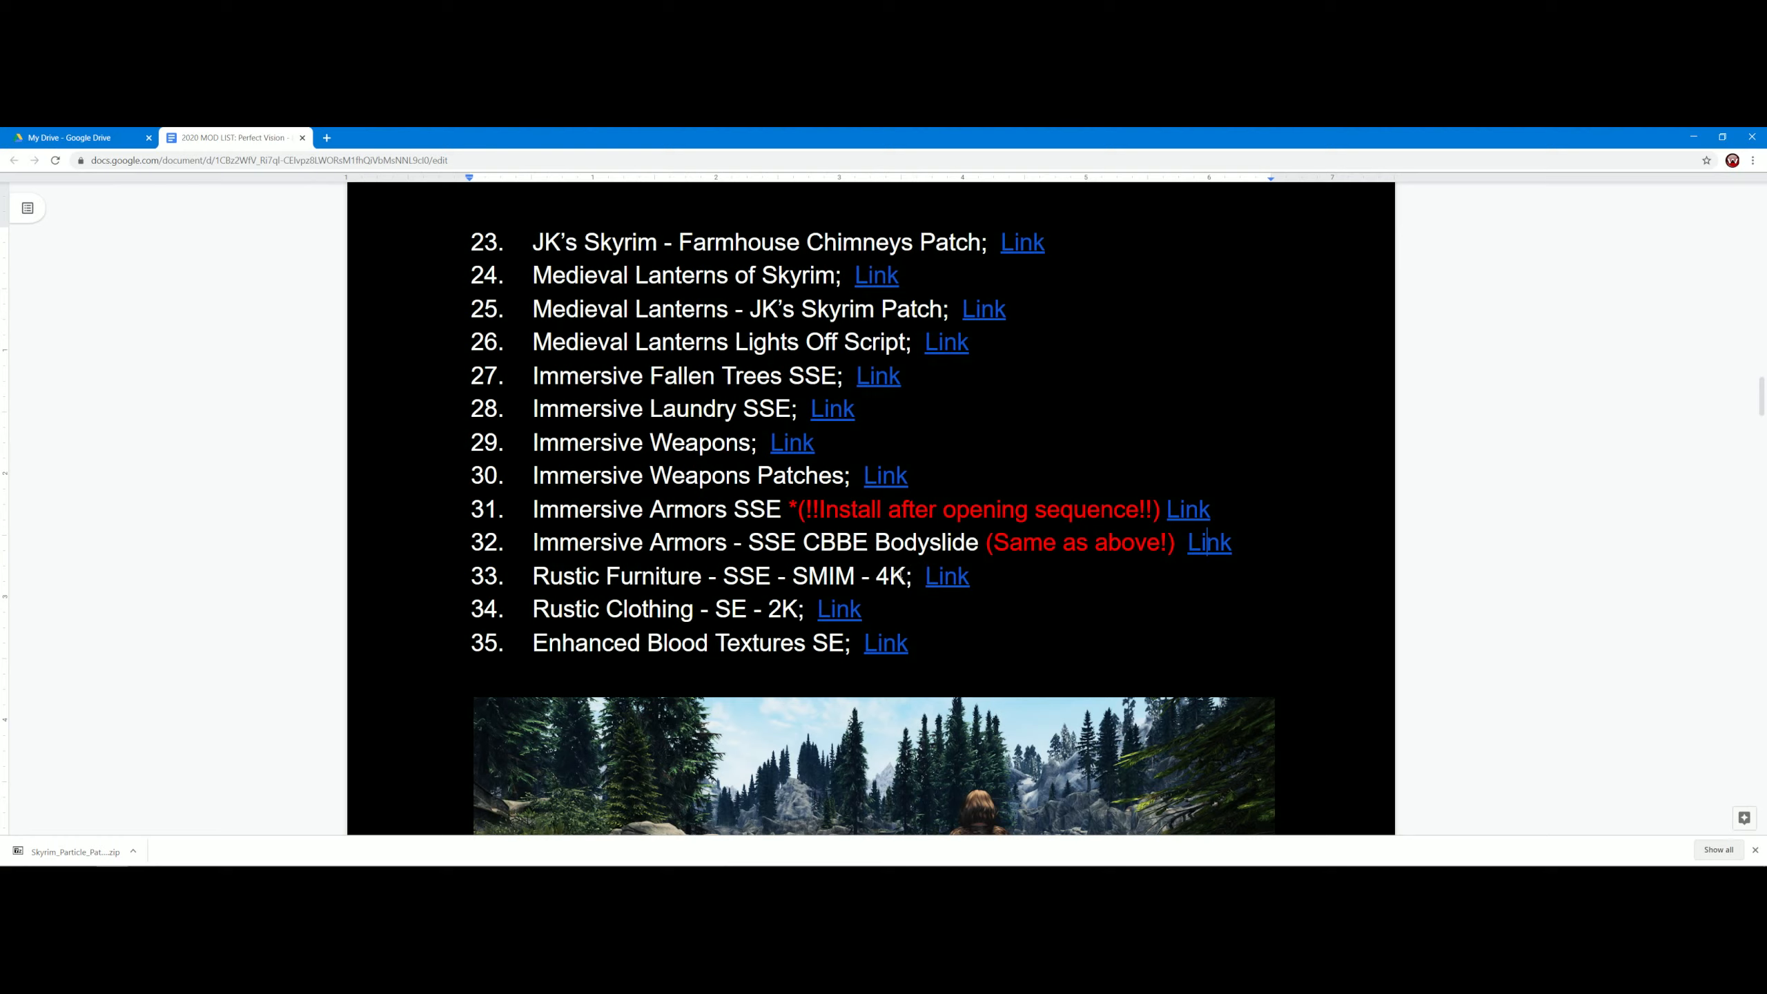
# - Review the 2K, 4K and SMIM main files on the Rustic Furniture page linked as item 33, and close it
pyautogui.click(947, 579)
pyautogui.click(961, 603)
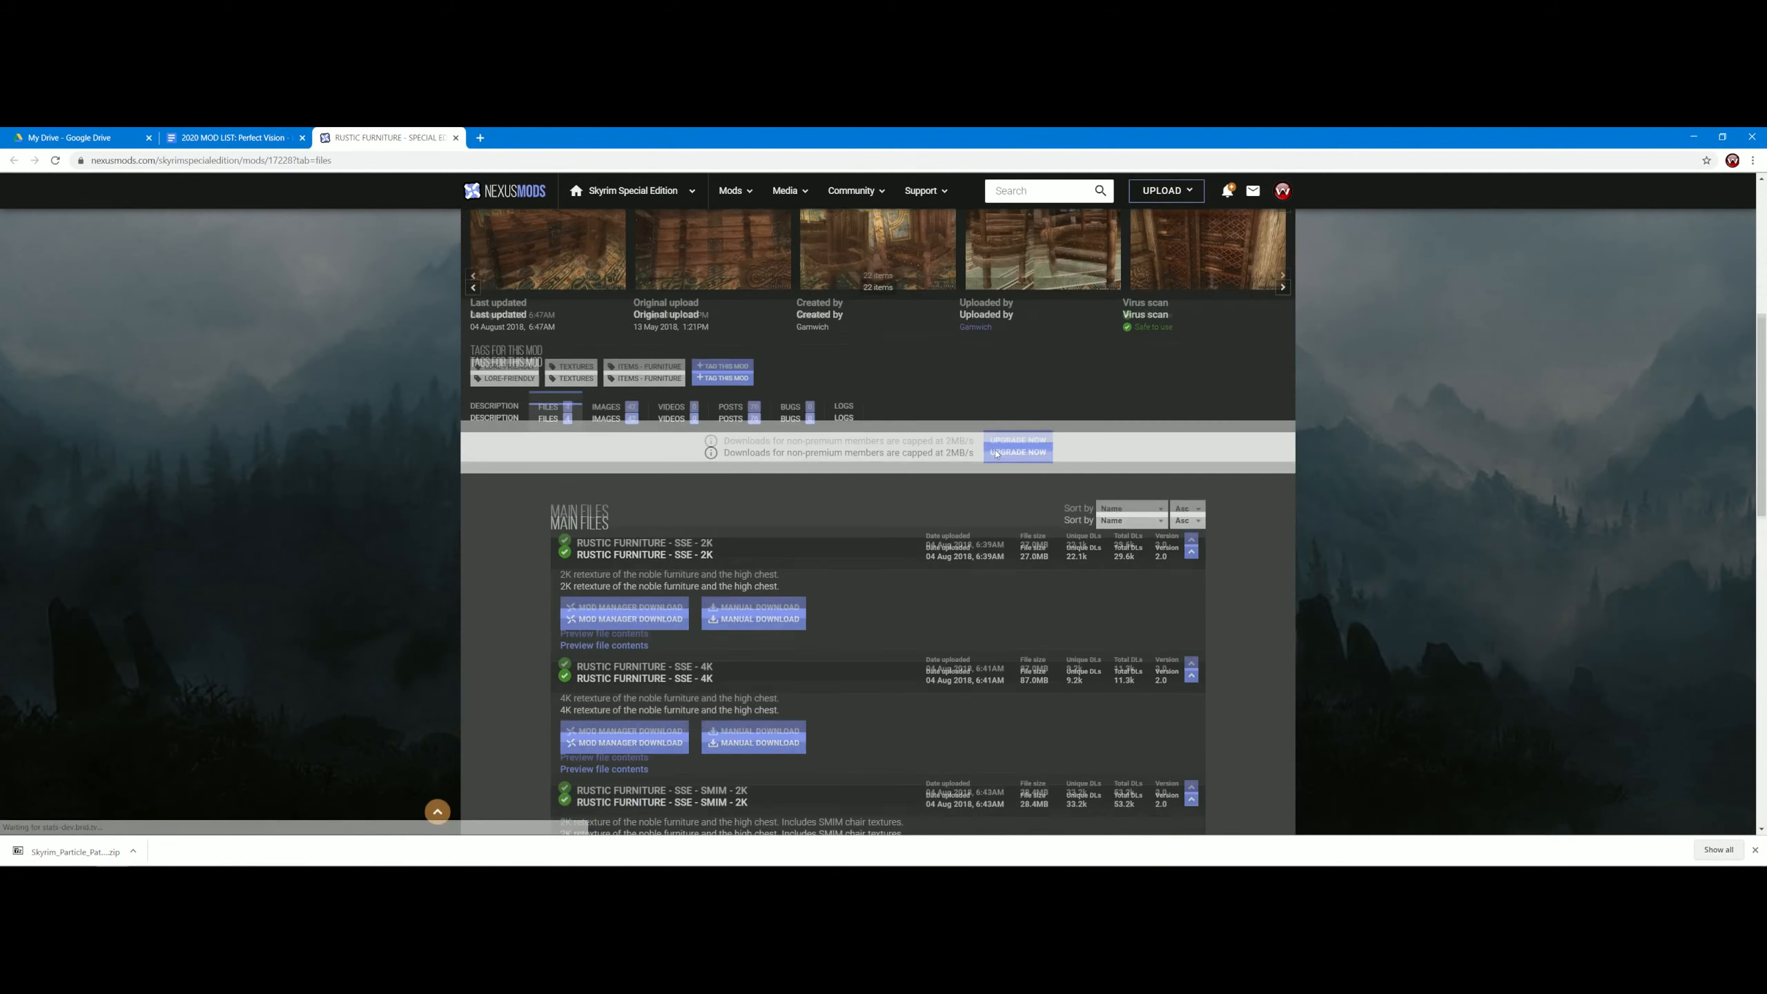
pyautogui.scroll(-3, 800, 501)
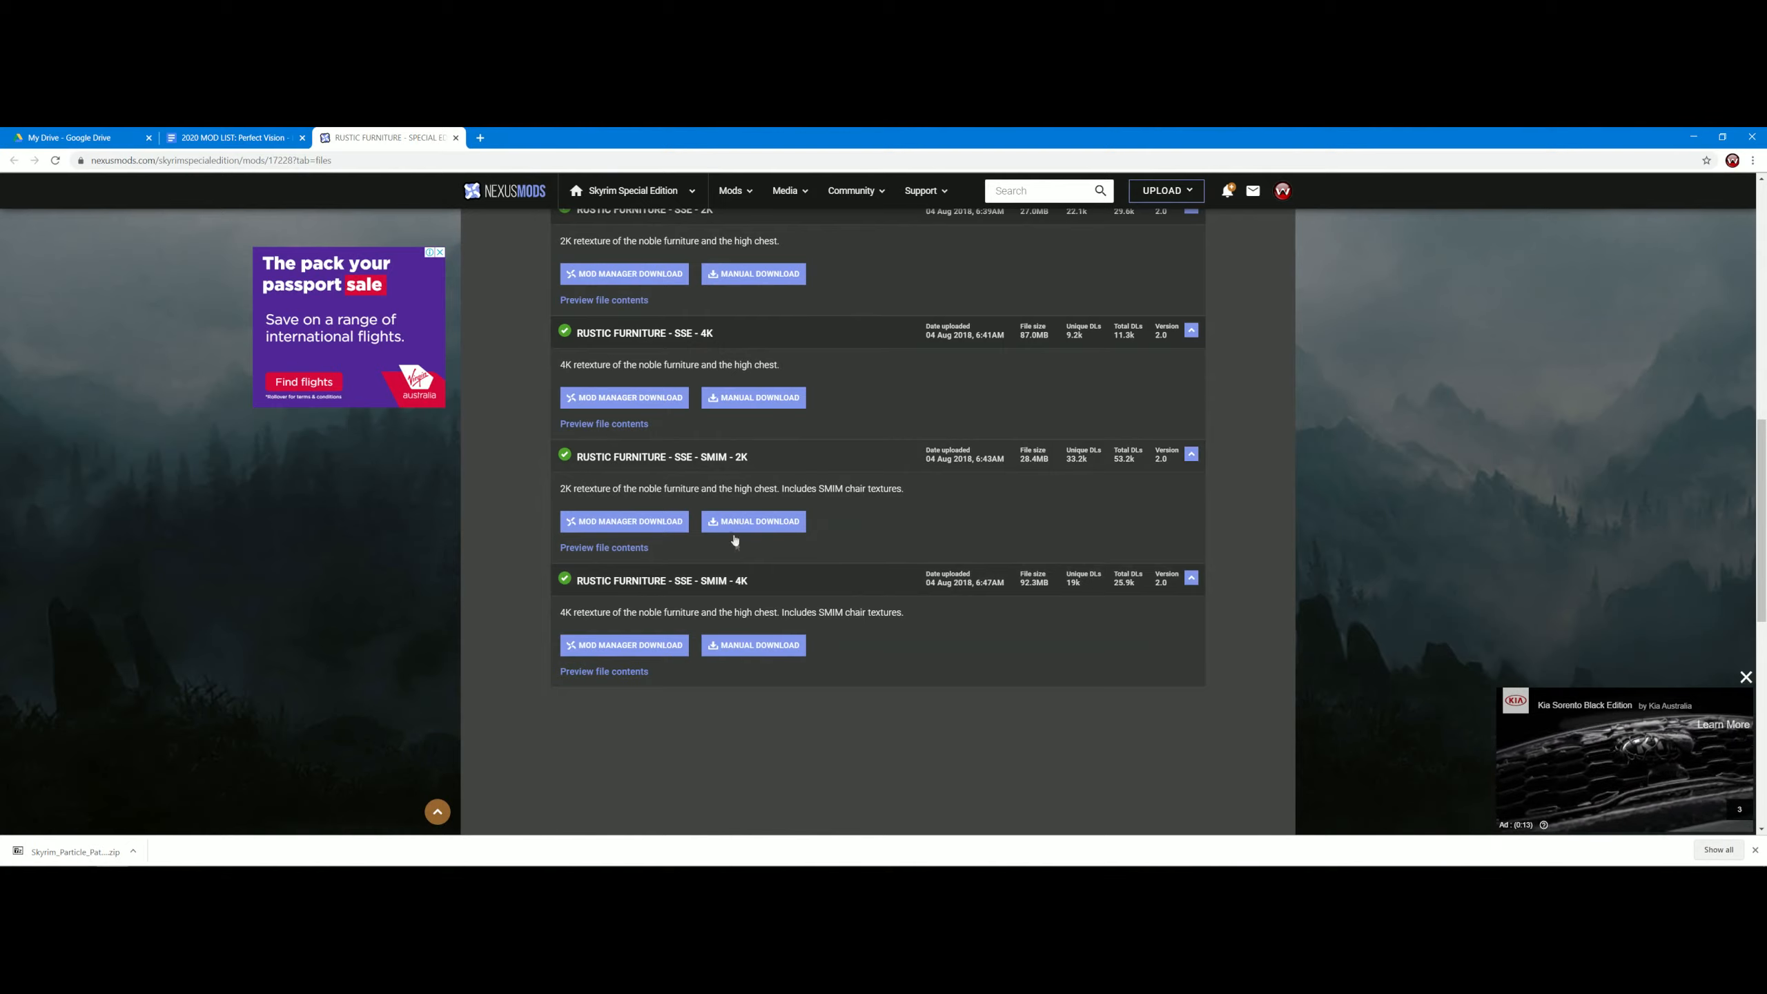
pyautogui.scroll(5, 749, 460)
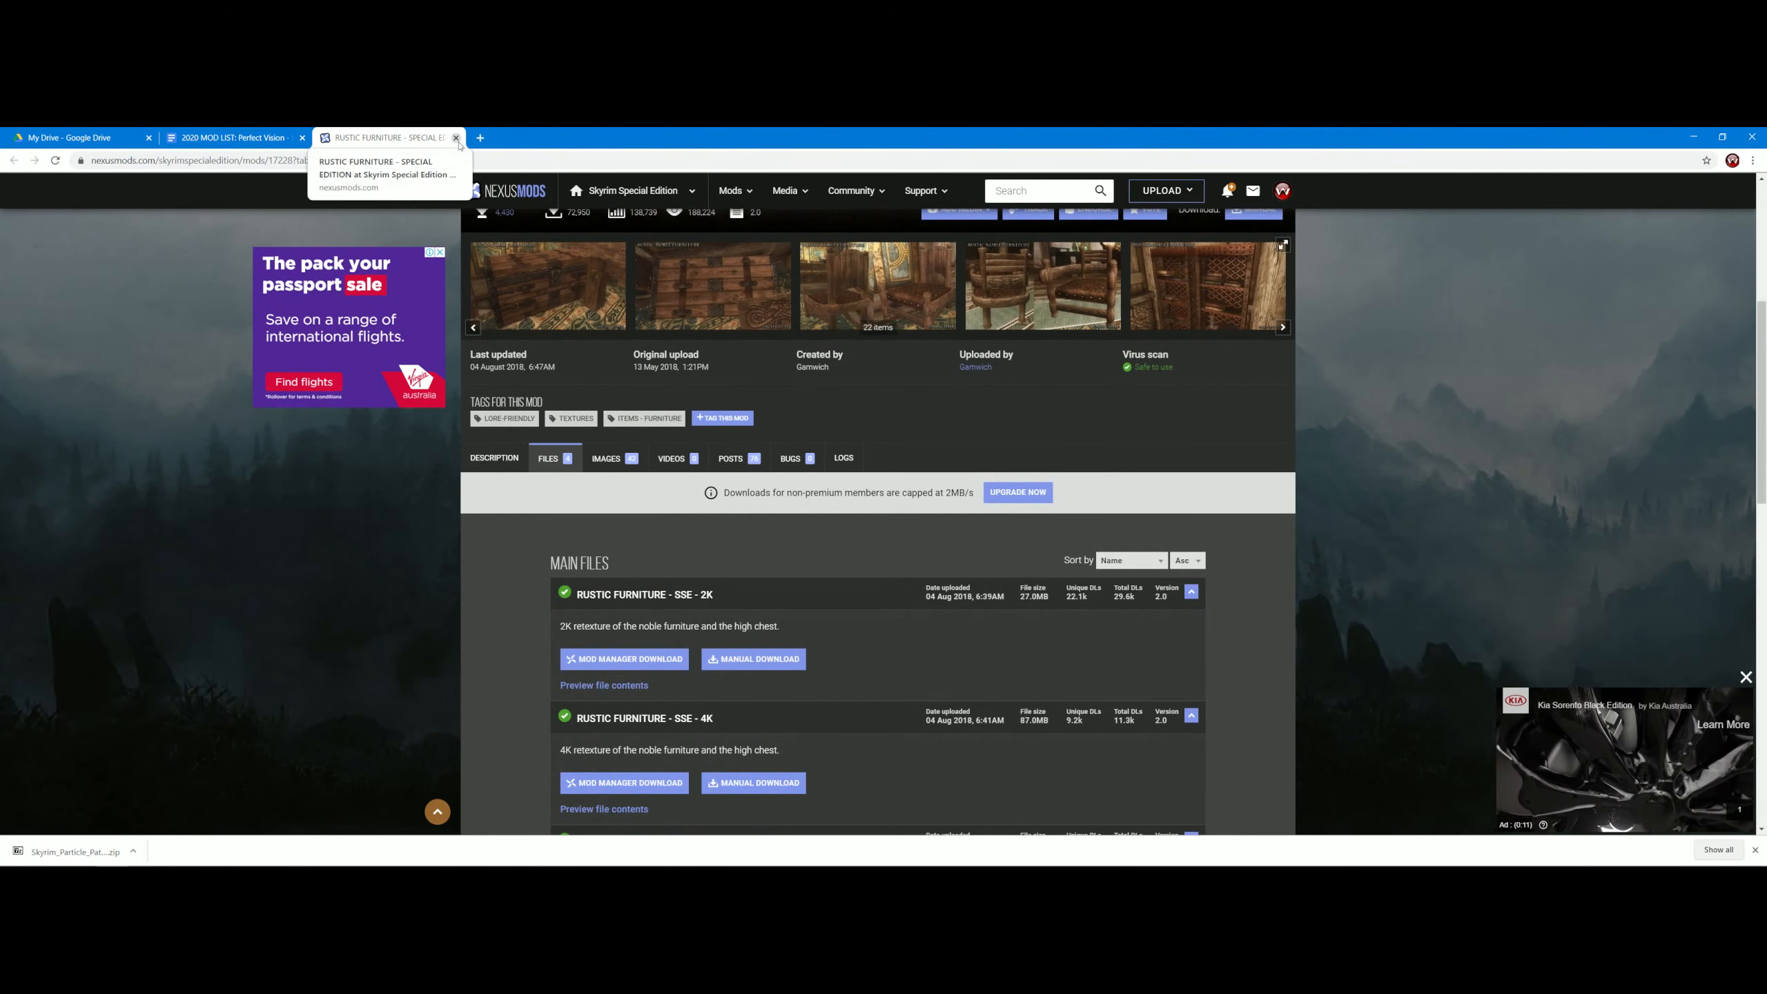
pyautogui.click(455, 137)
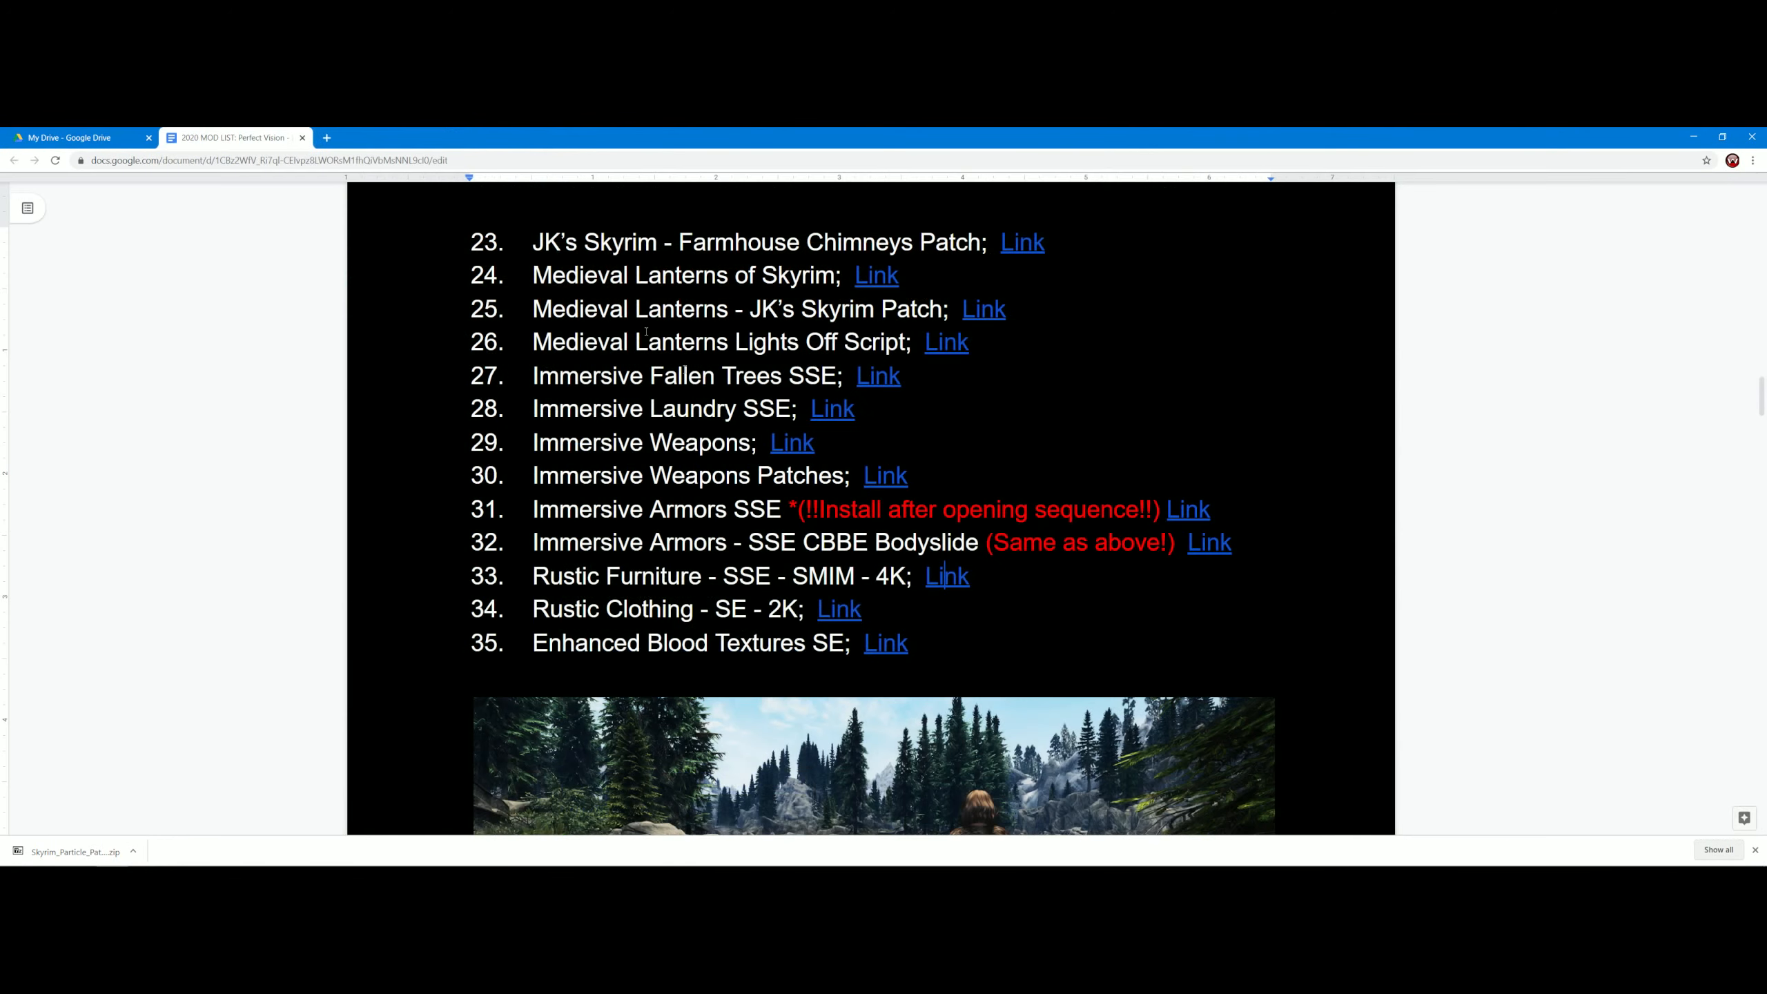
# - Review the 2K and 4K main files on the Rustic Clothing page linked as item 34, and close it
pyautogui.click(844, 611)
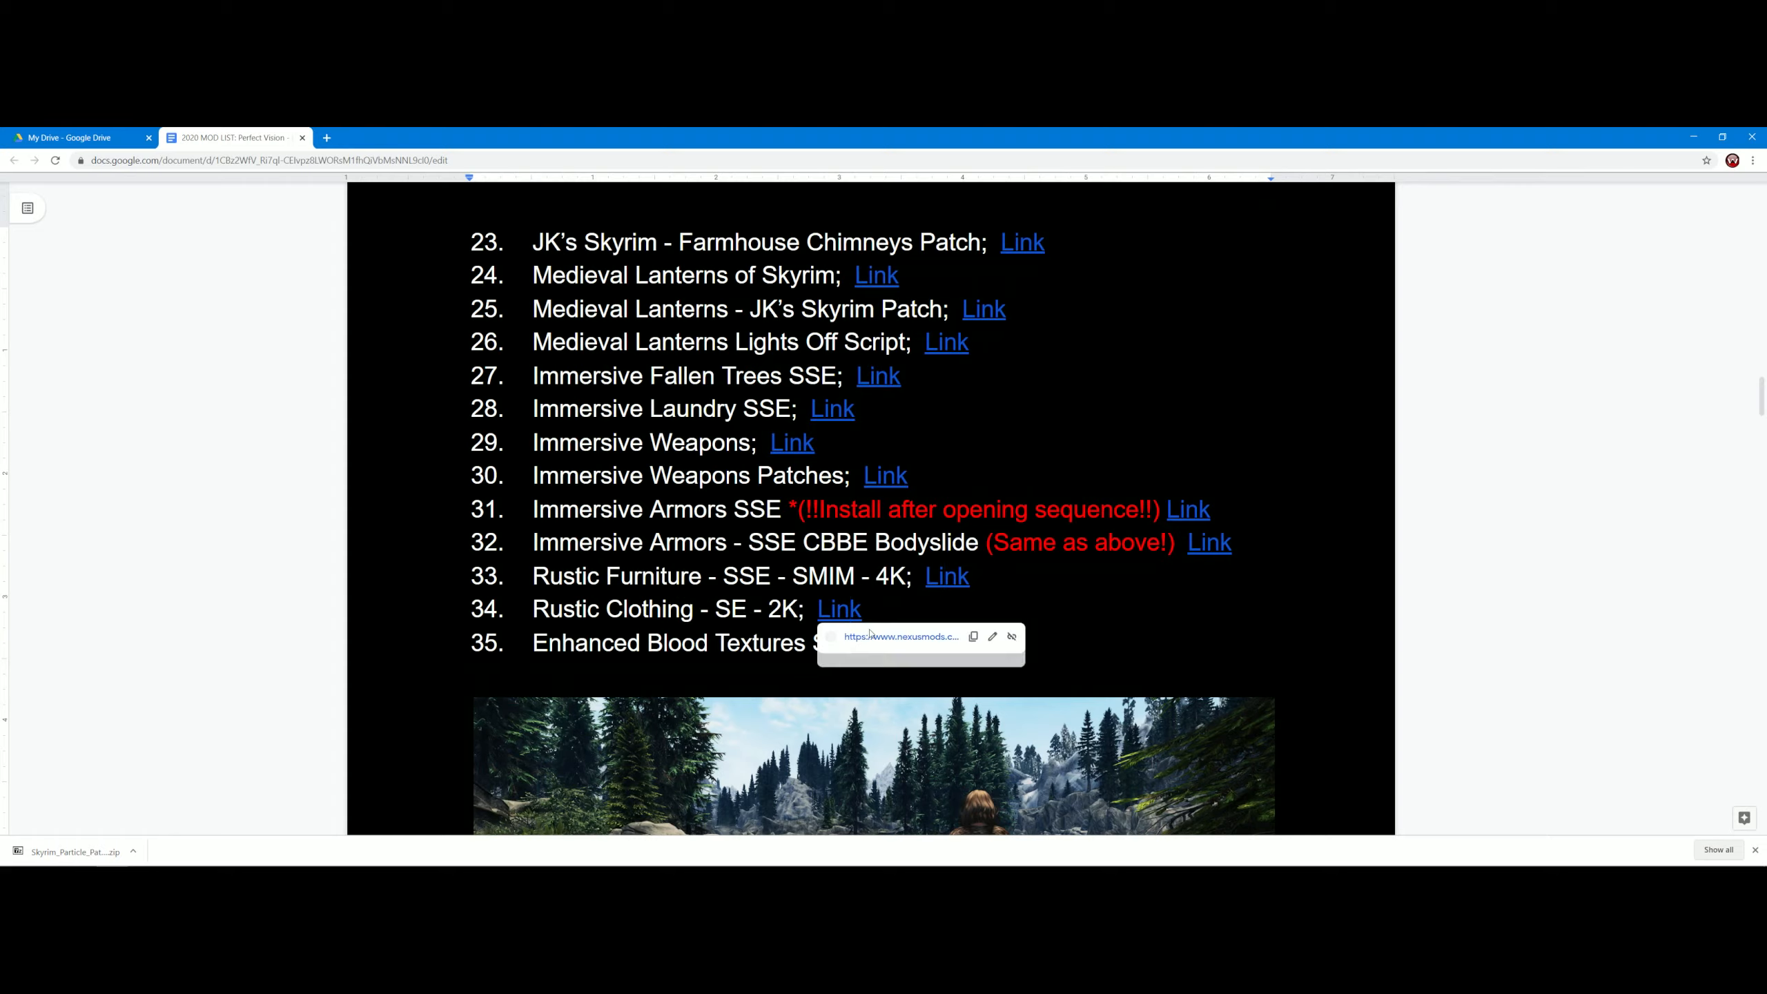
pyautogui.click(865, 639)
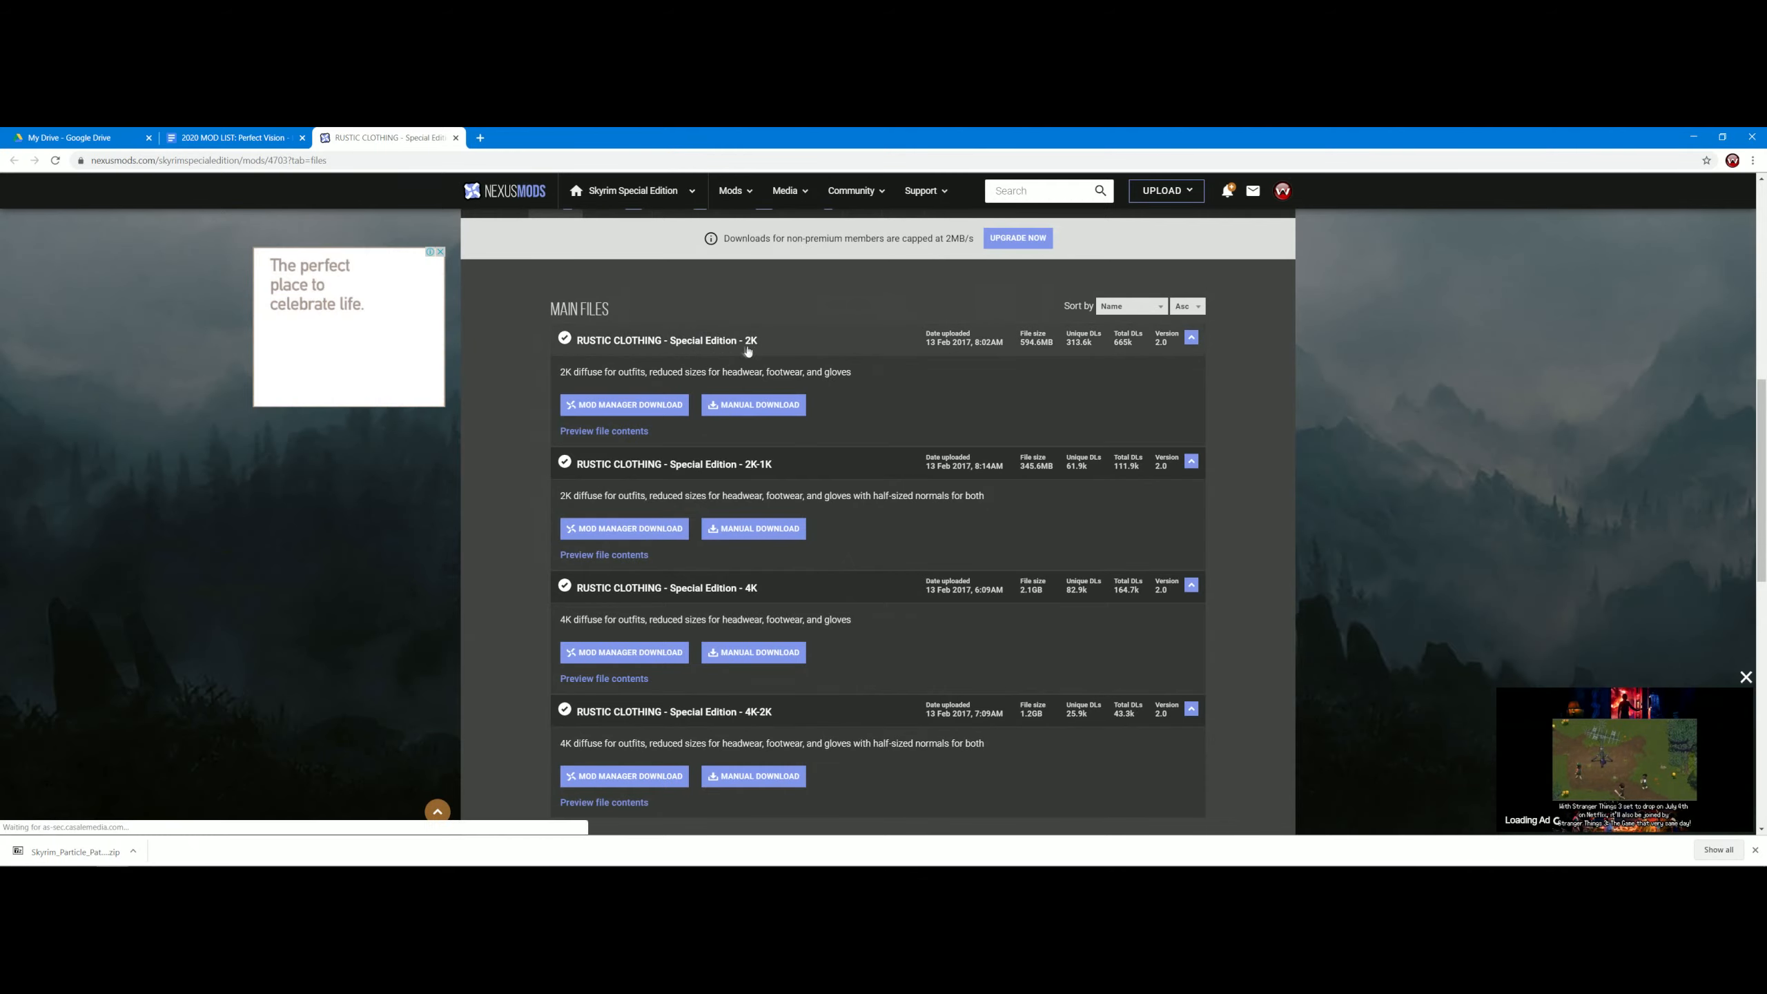
pyautogui.scroll(2, 847, 402)
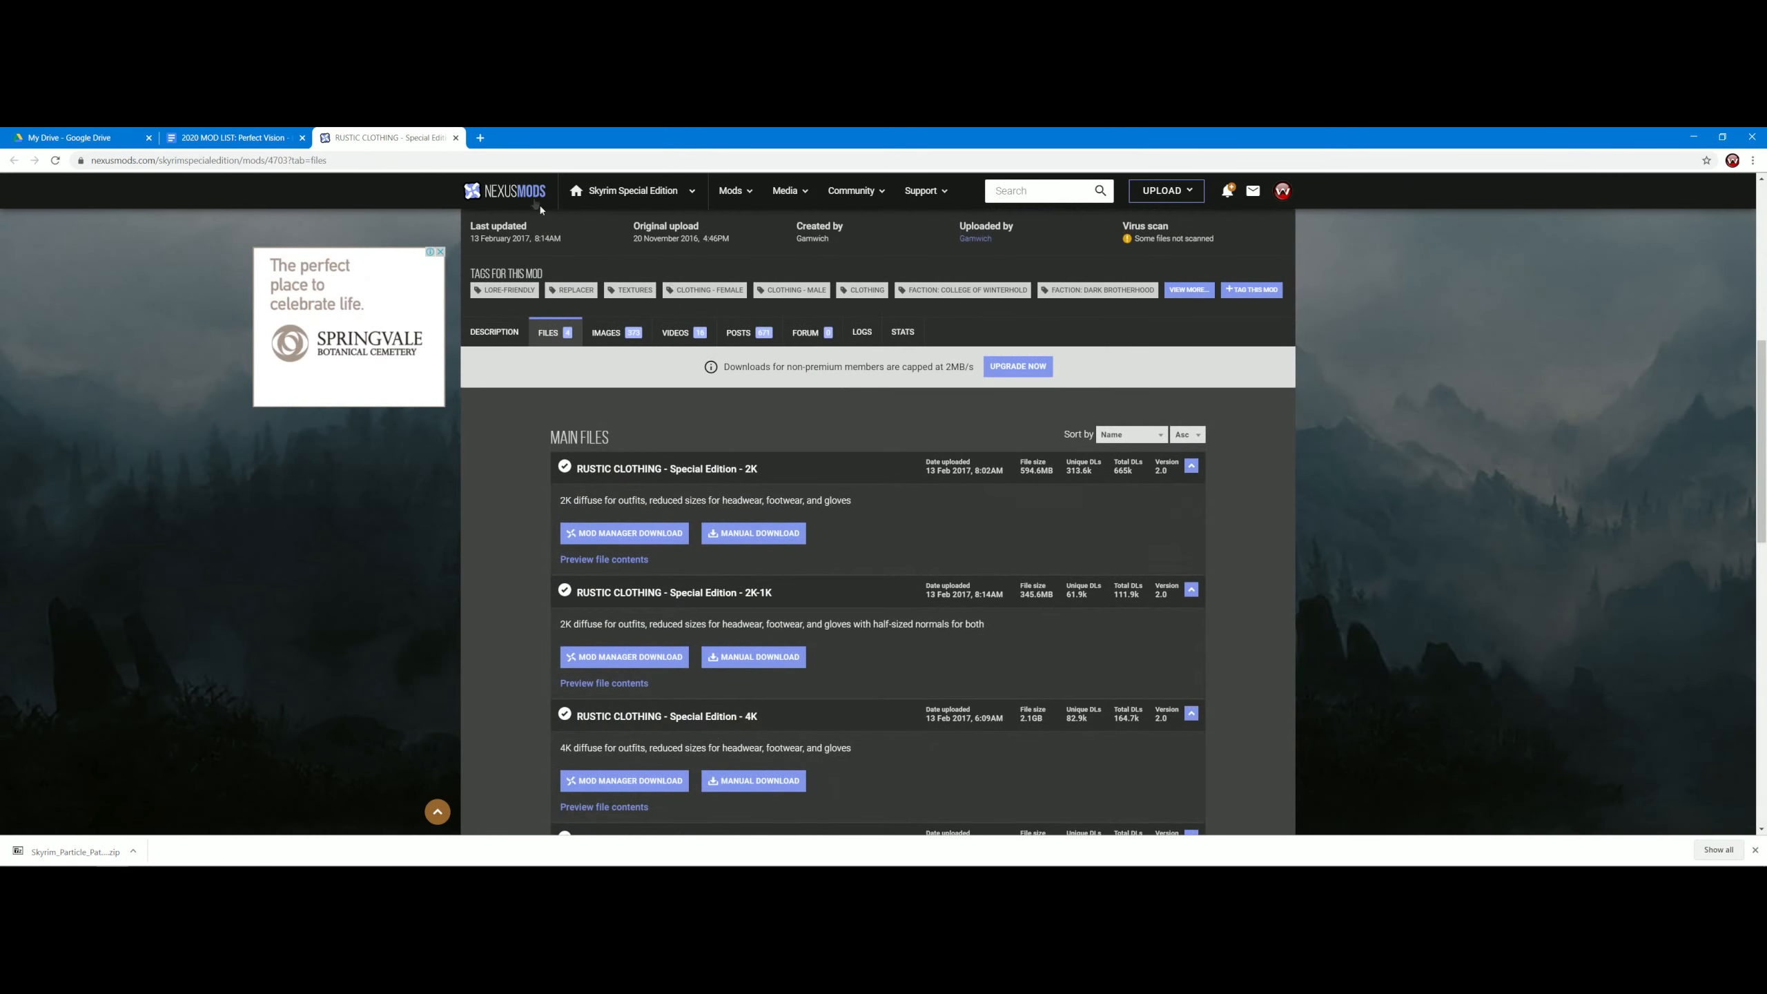
pyautogui.click(456, 138)
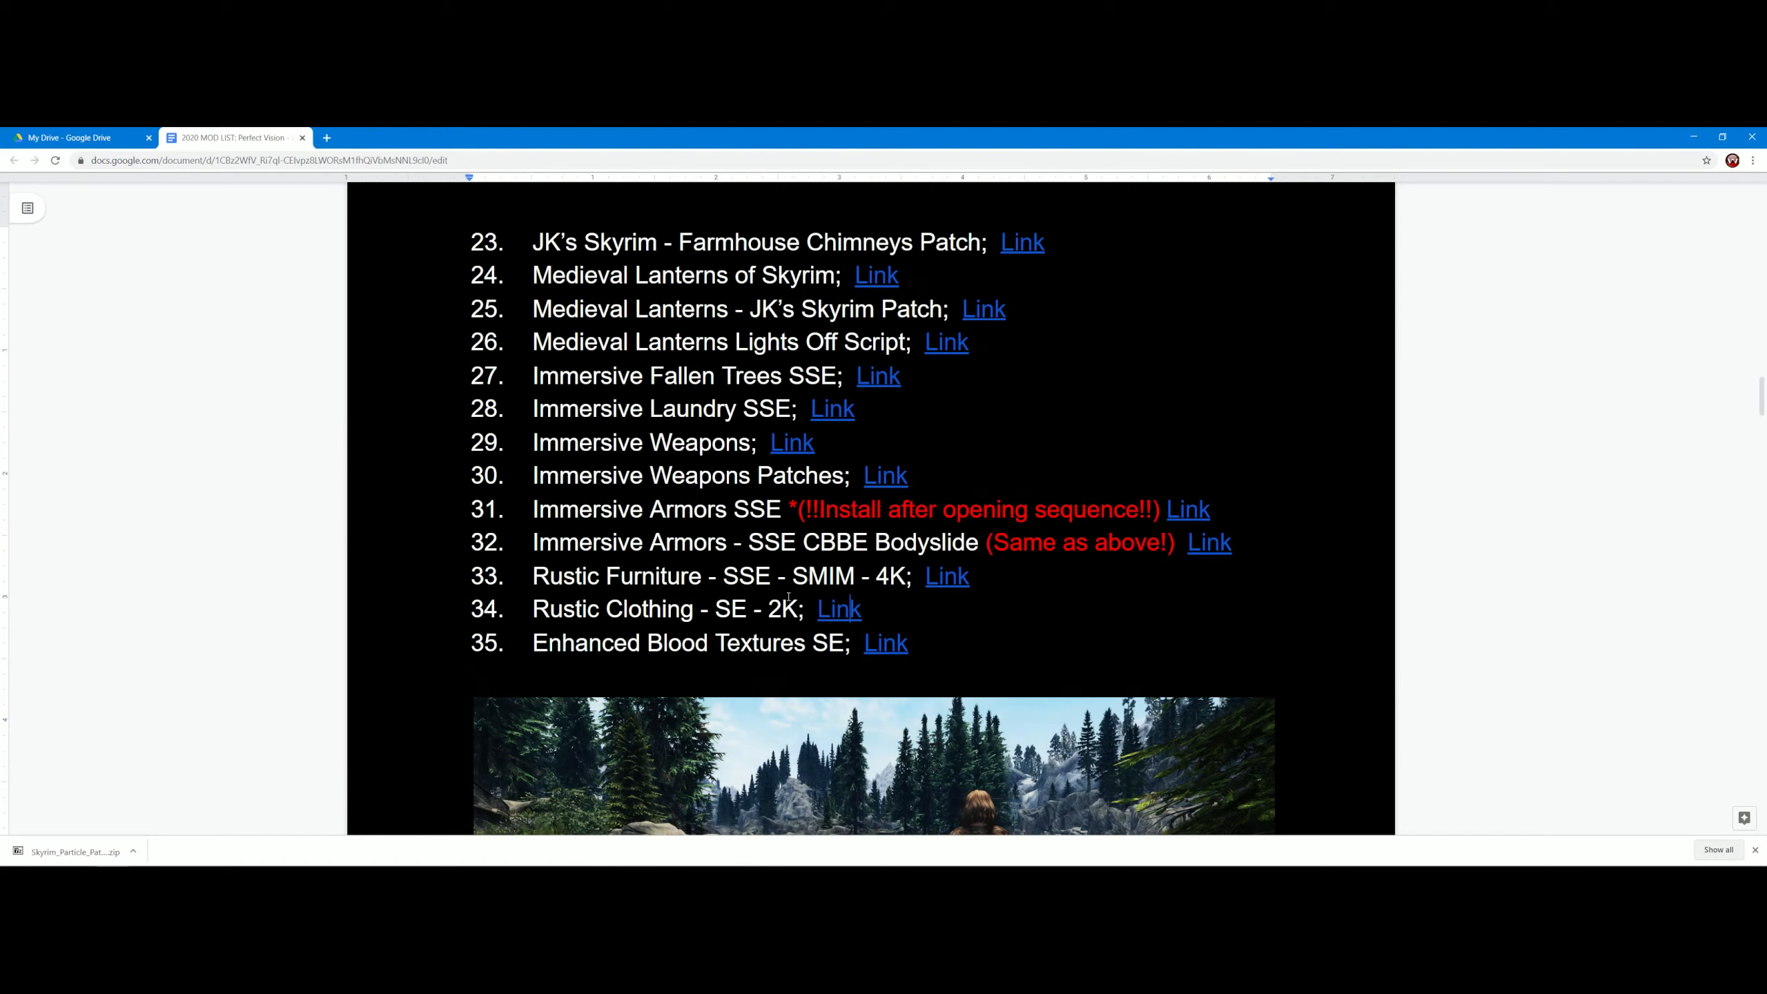
# - Open the Enhanced Blood Textures SE page linked as item 35 and examine its main, LITE and optional files
pyautogui.click(894, 644)
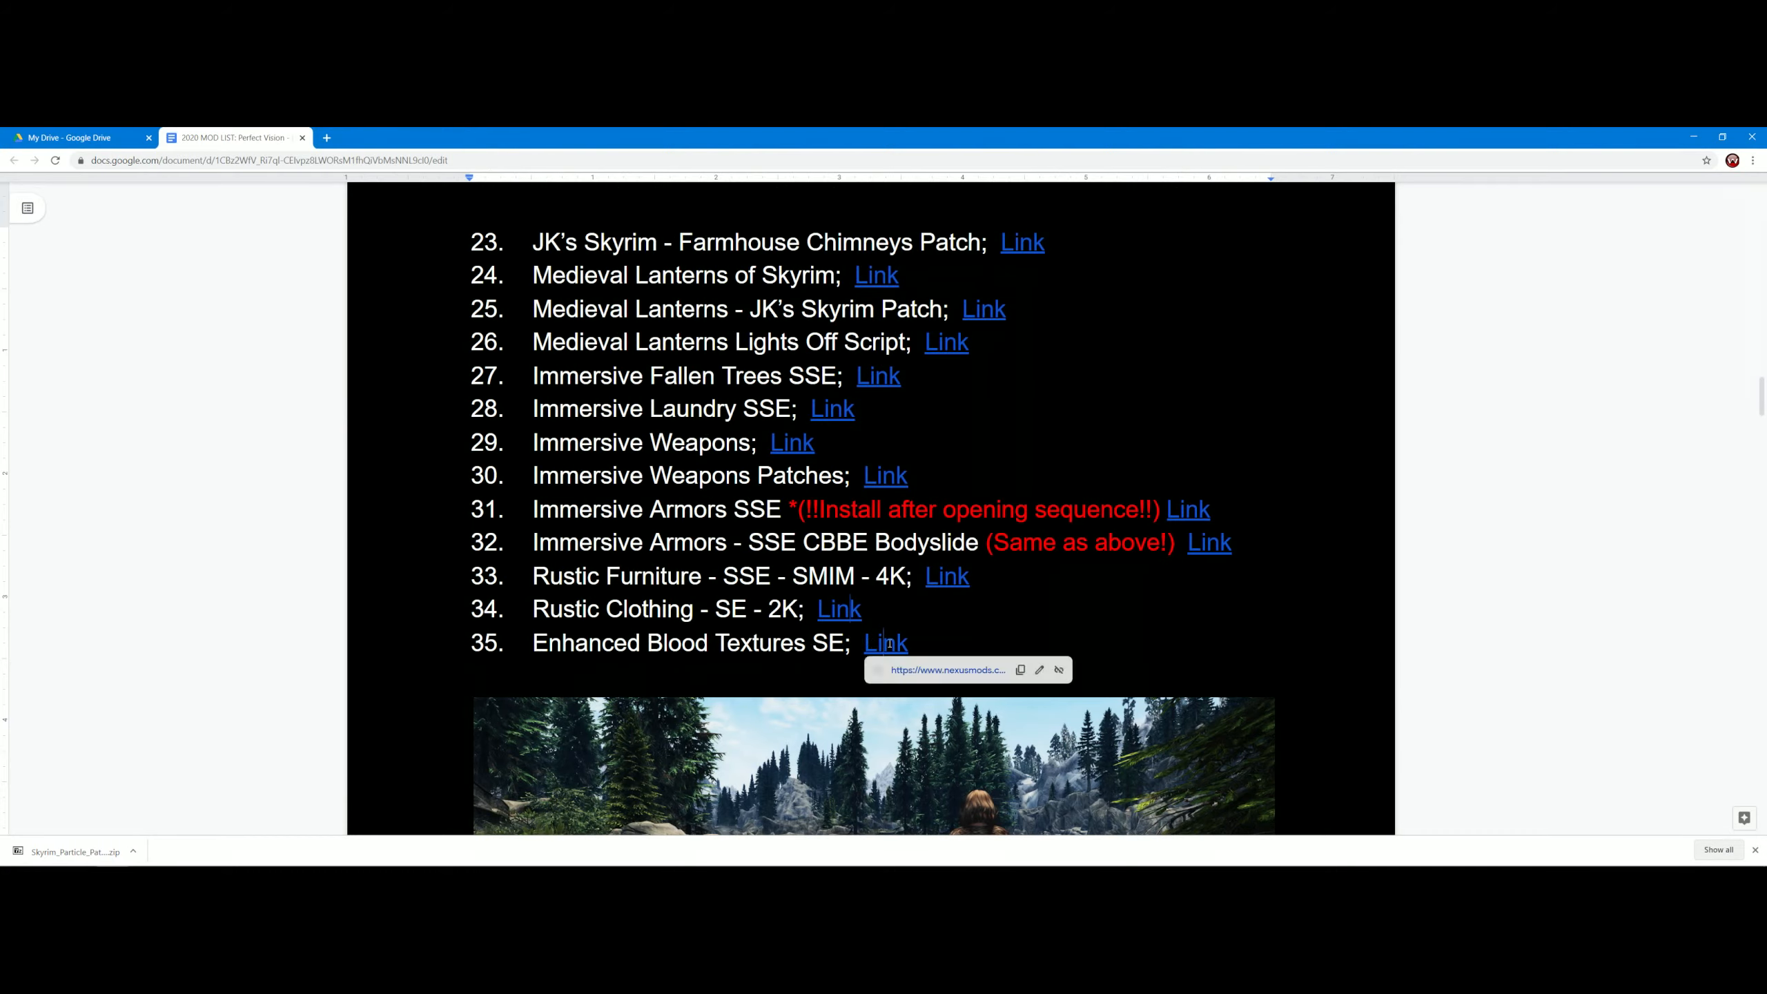
pyautogui.click(933, 678)
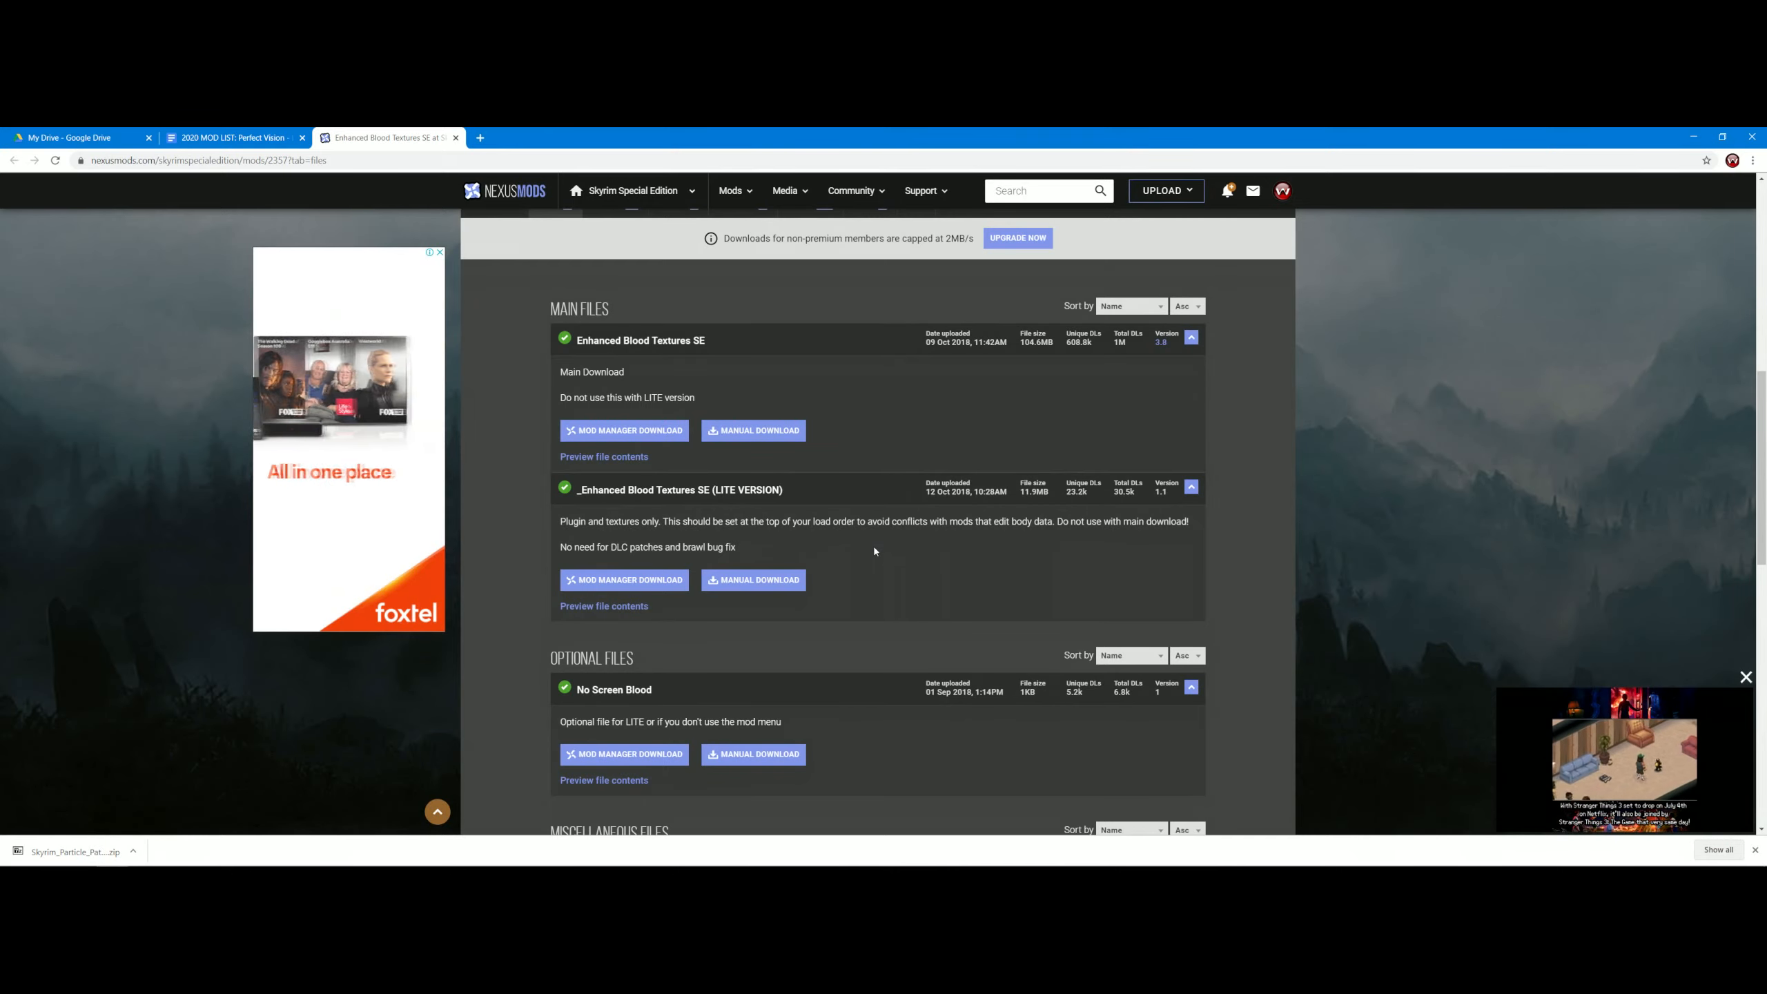
pyautogui.scroll(2, 671, 488)
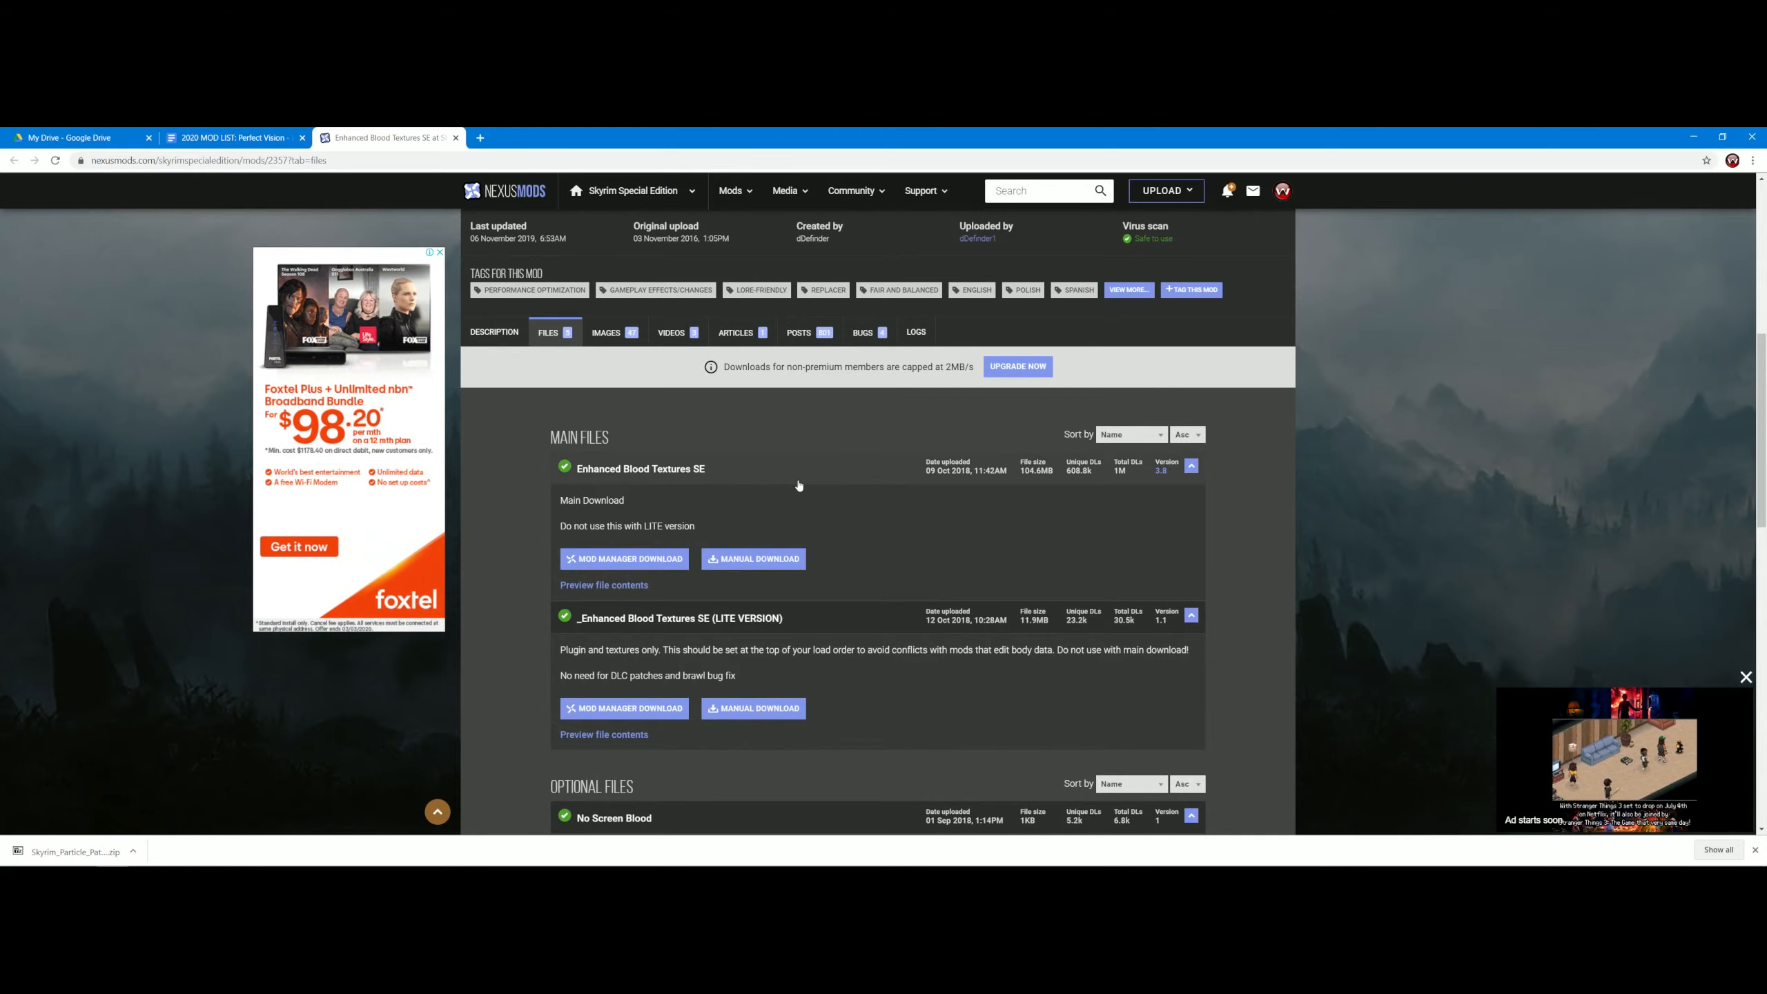
pyautogui.scroll(-1, 917, 434)
pyautogui.scroll(-4, 917, 434)
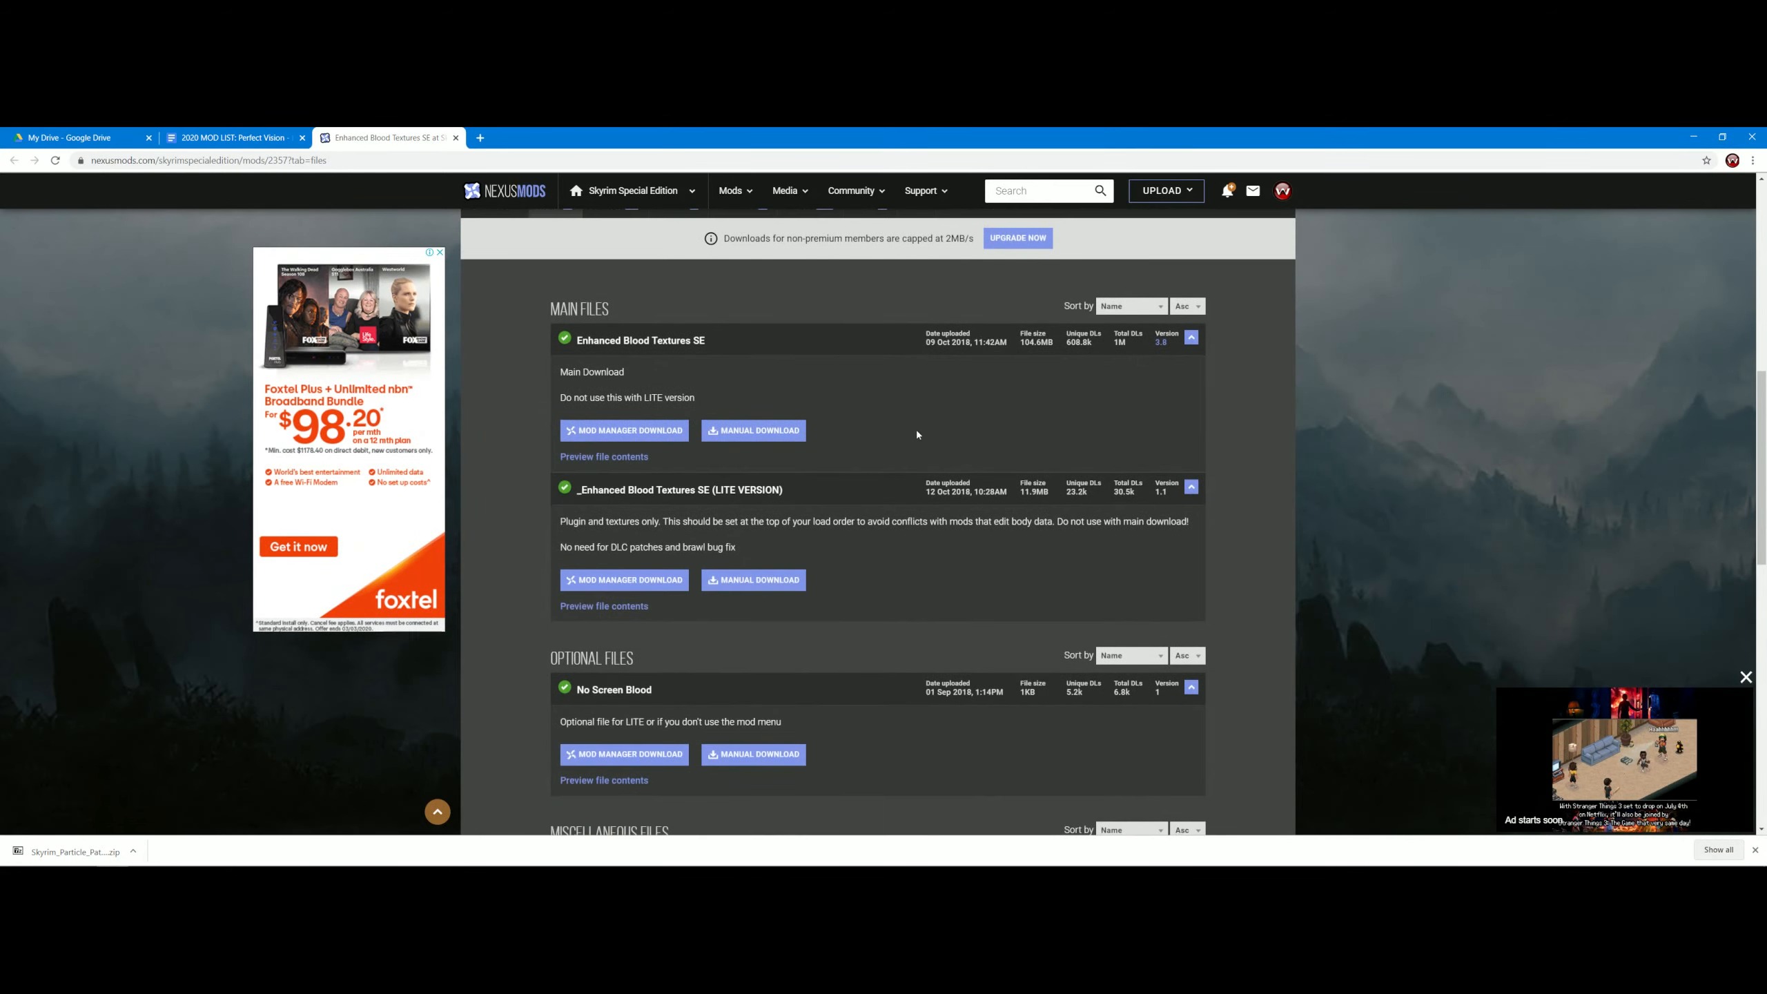
pyautogui.scroll(6, 850, 545)
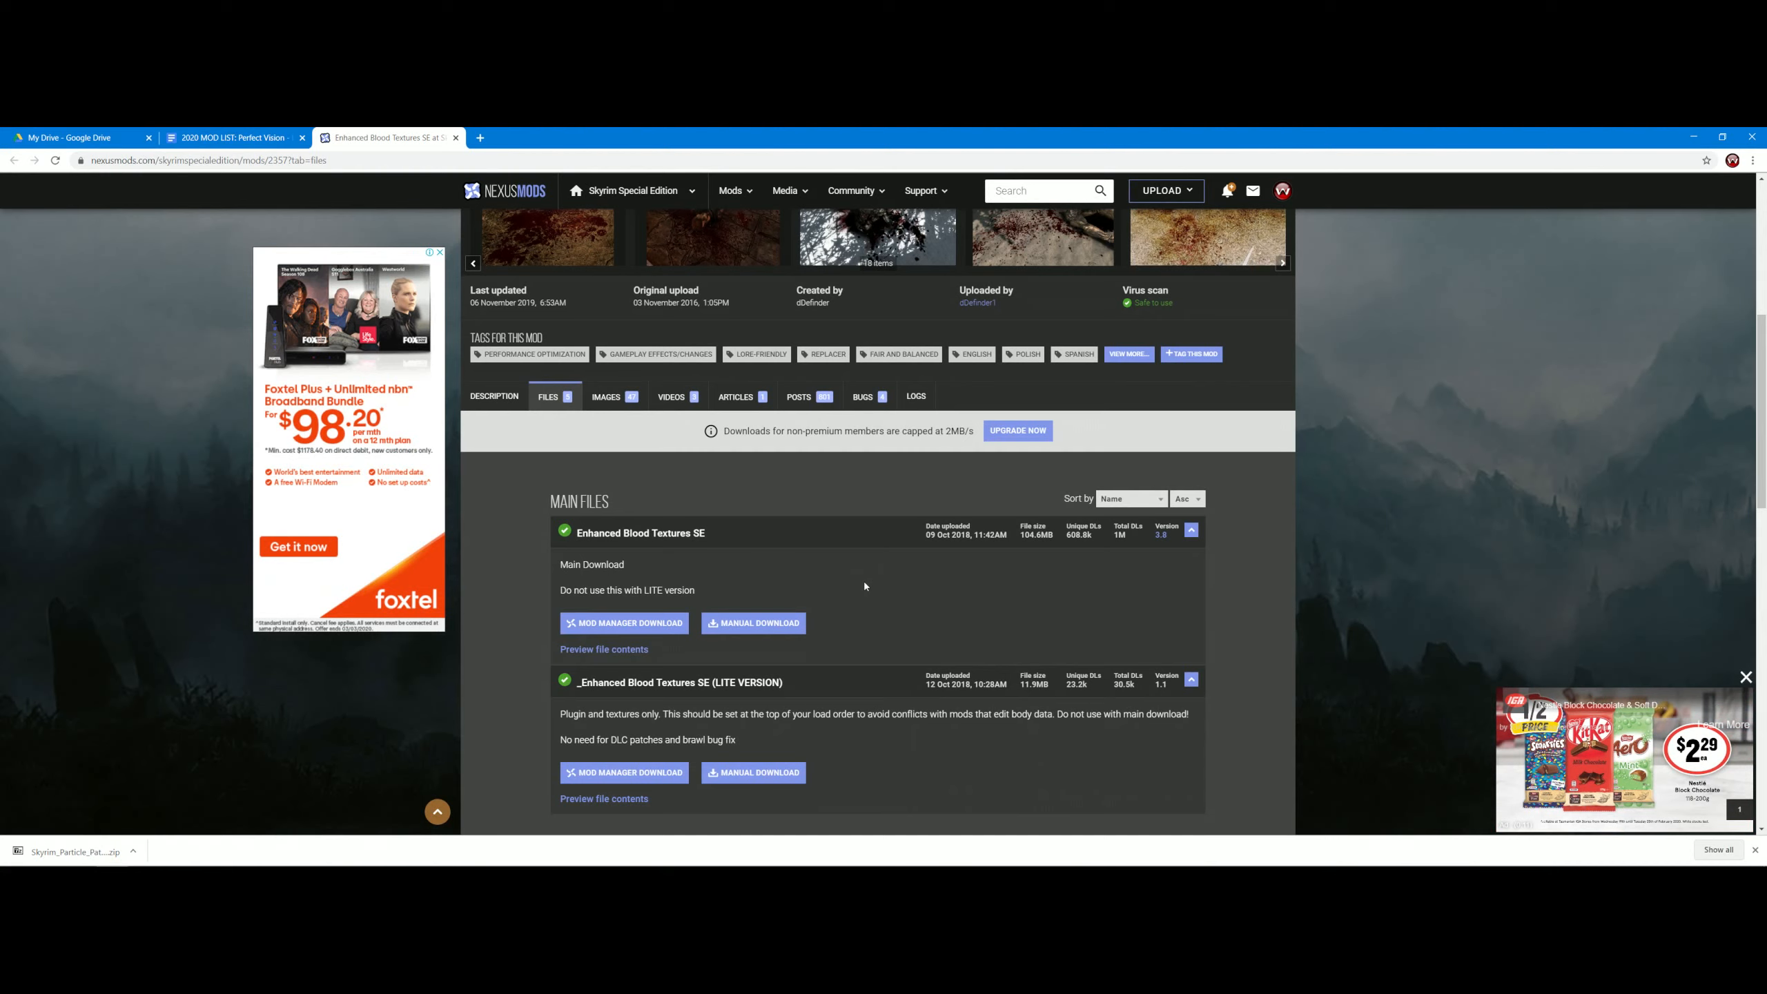
pyautogui.scroll(3, 863, 585)
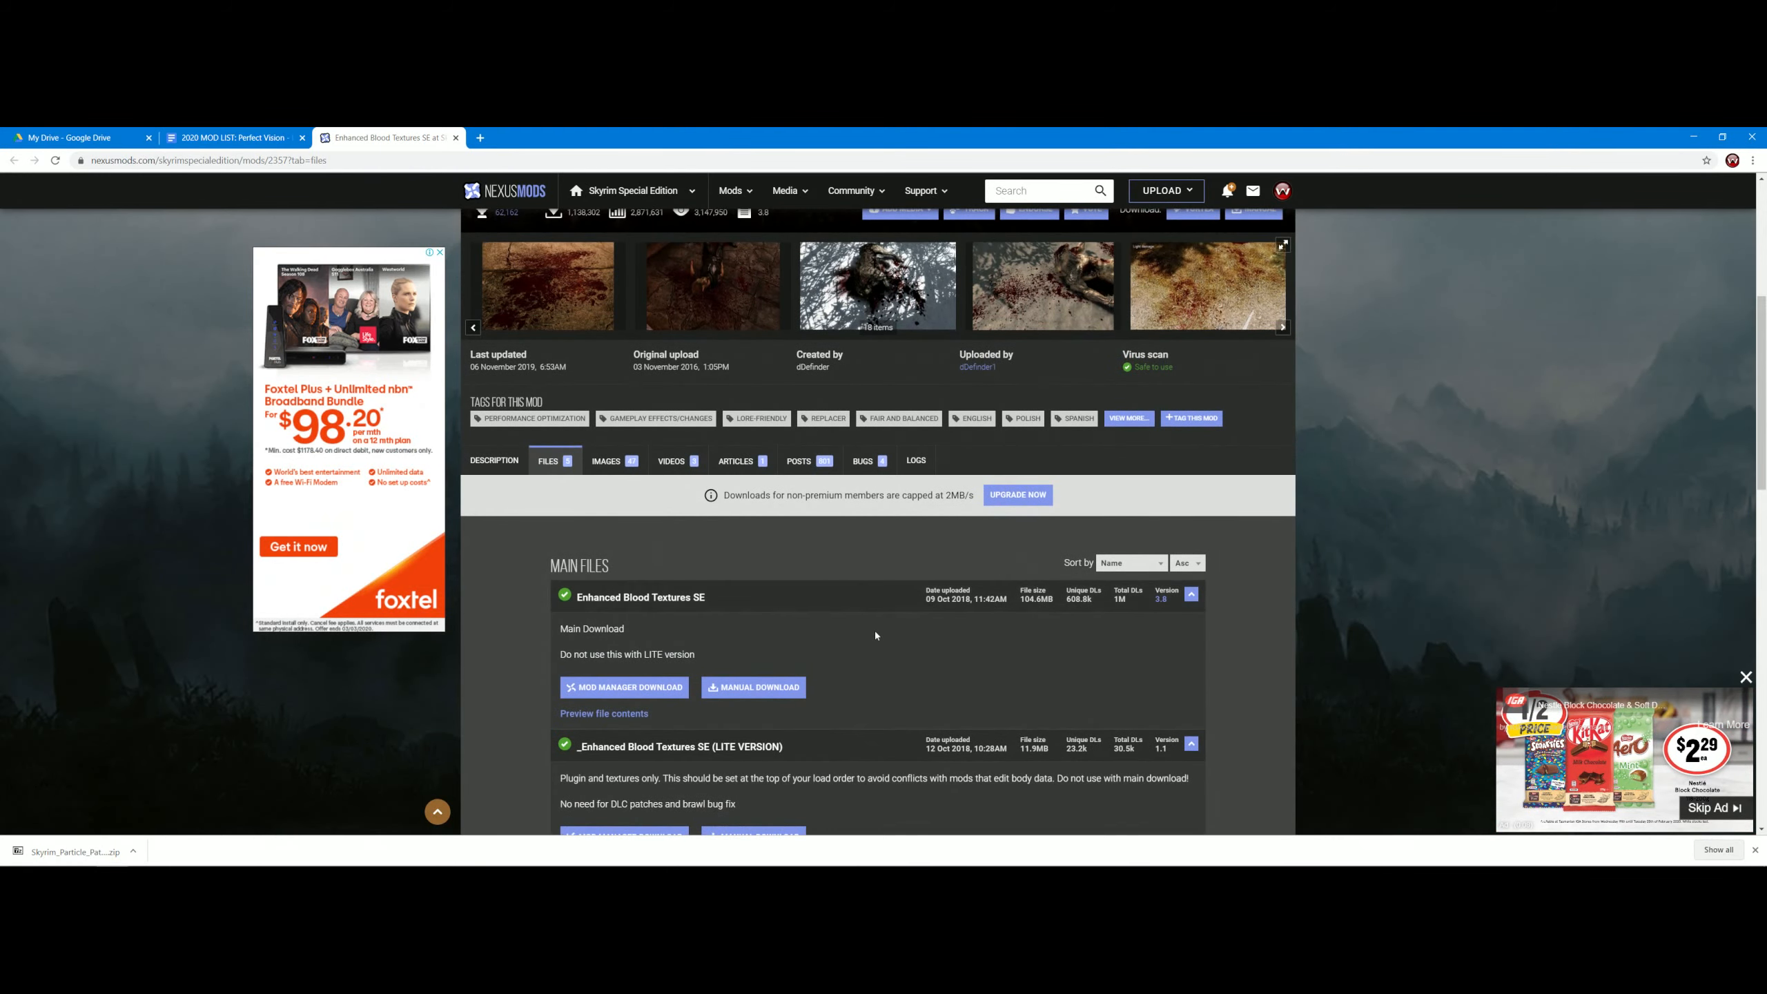
# - Close the Enhanced Blood Textures SE page and go to Part 4: Character / NPC's in the mod list
pyautogui.click(457, 137)
pyautogui.scroll(-5, 1193, 482)
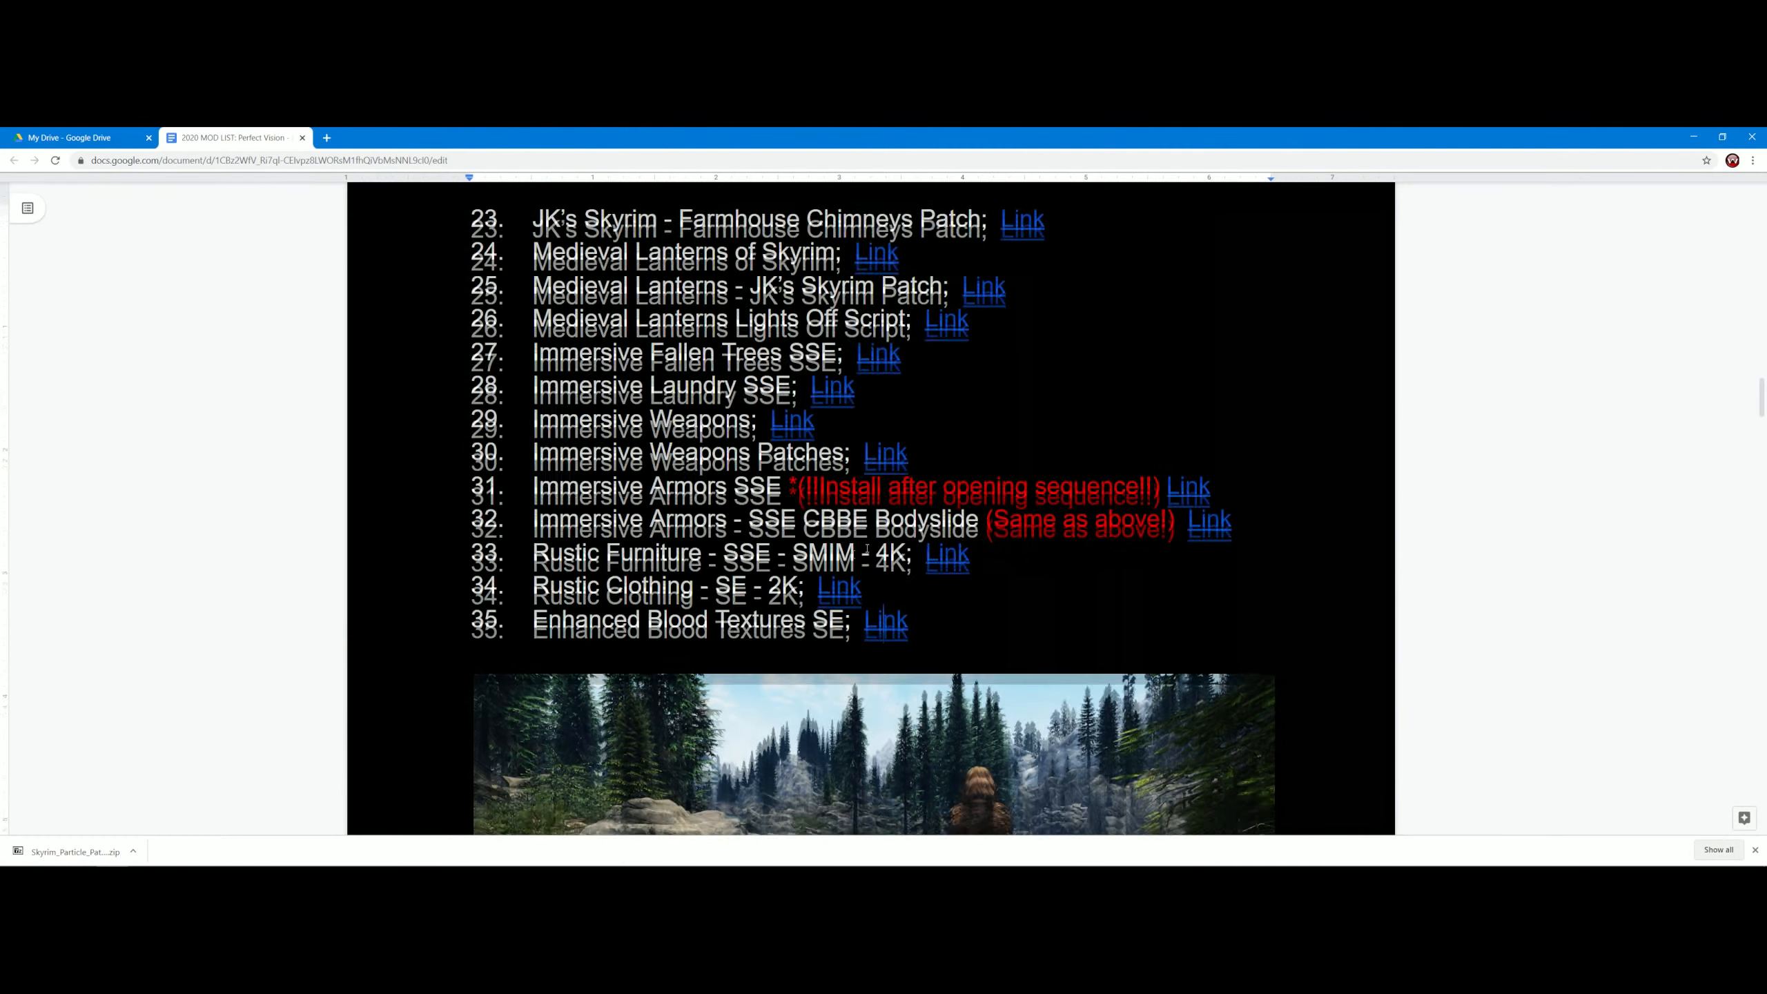
pyautogui.scroll(-5, 1192, 482)
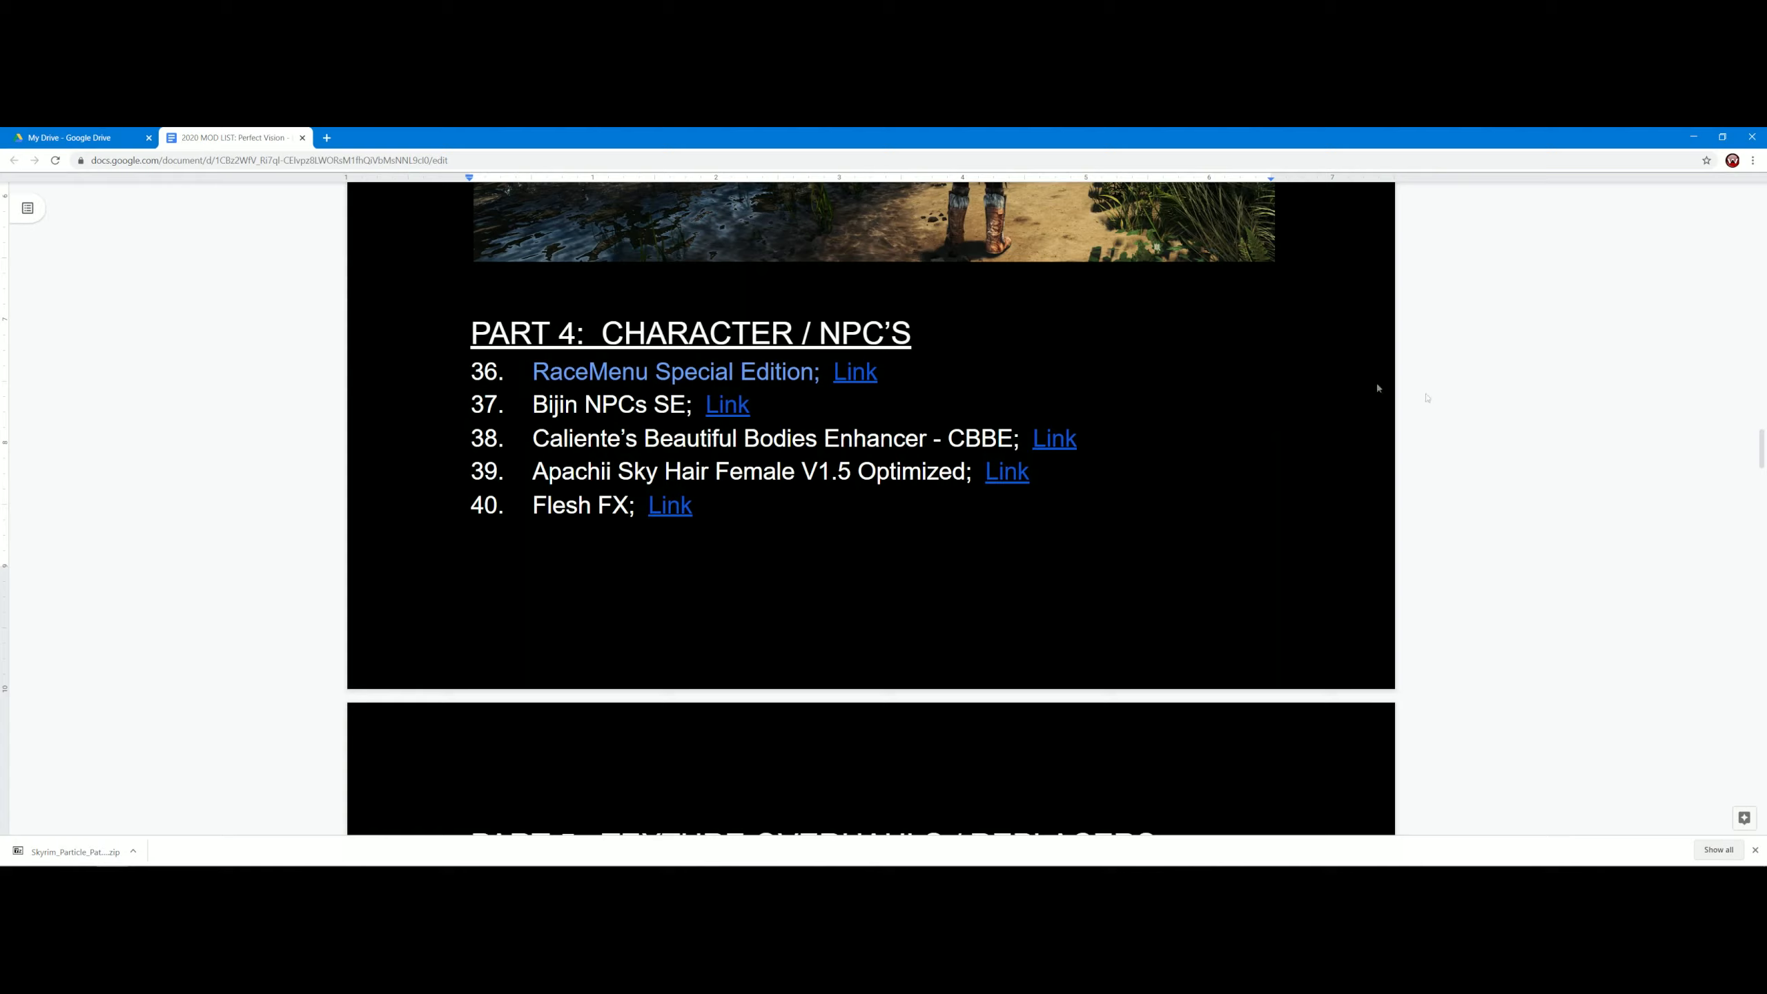
# - Open the RaceMenu Special Edition page linked as item 36, review its v0-4-12 main file, and close the page
pyautogui.click(859, 375)
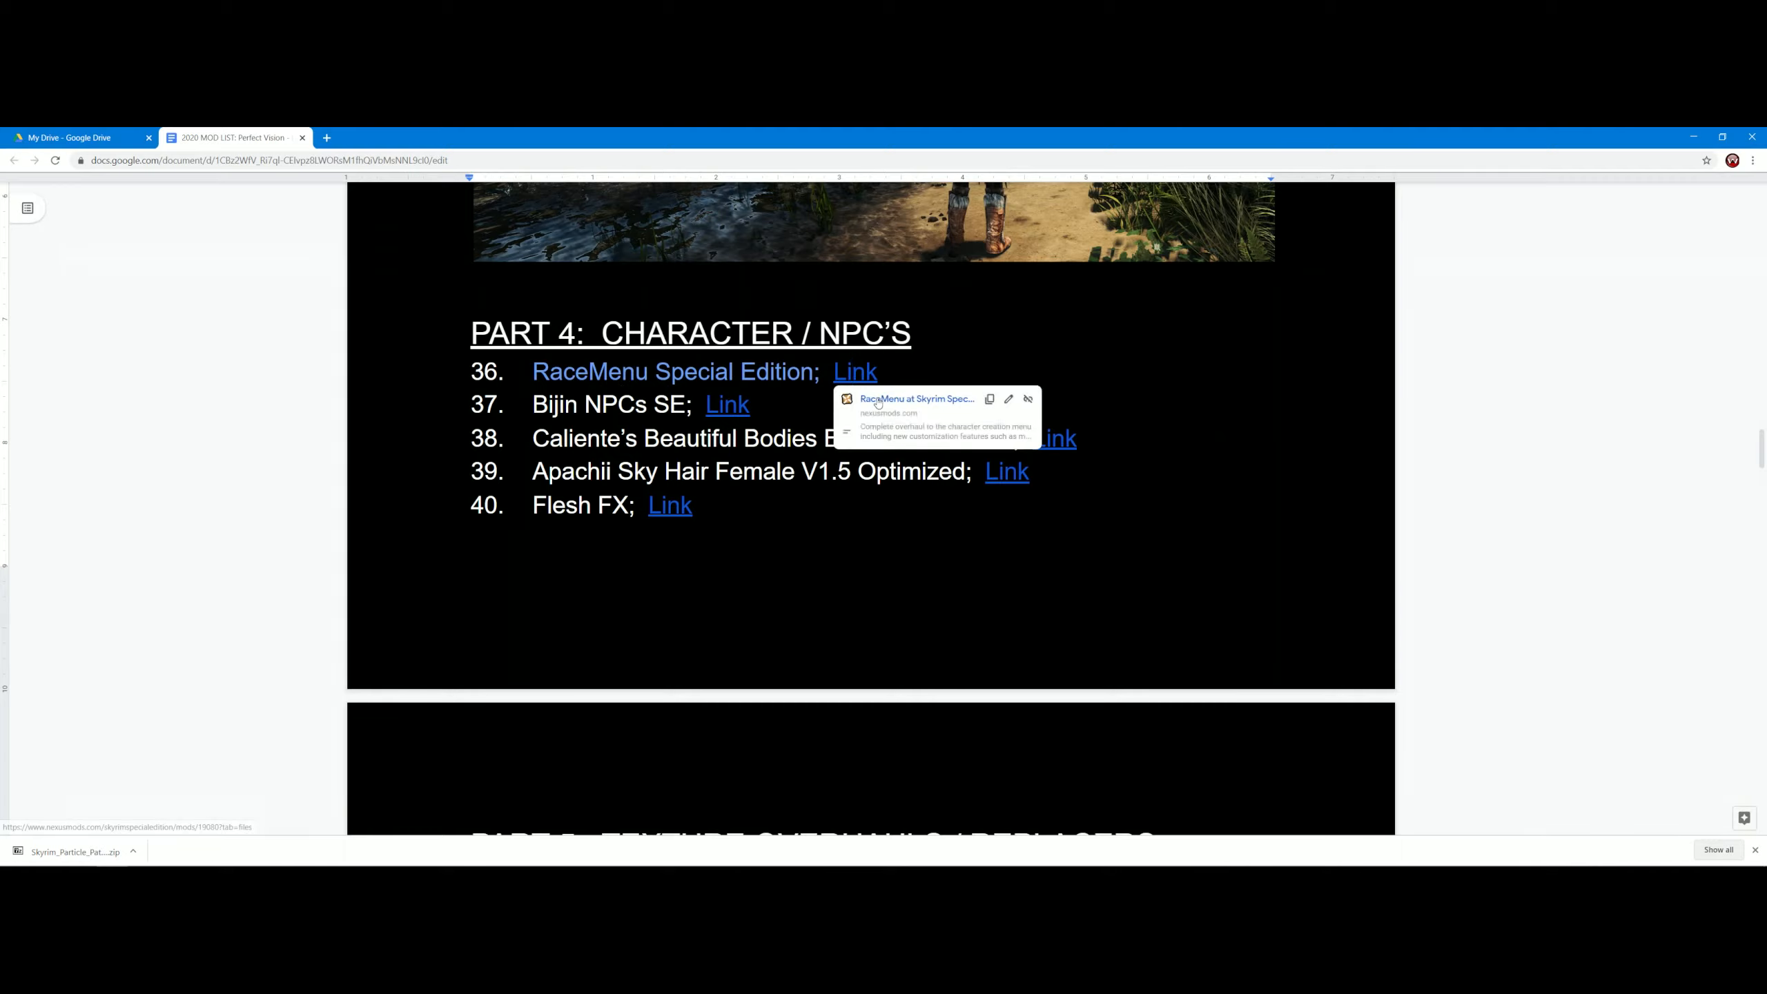
pyautogui.click(922, 421)
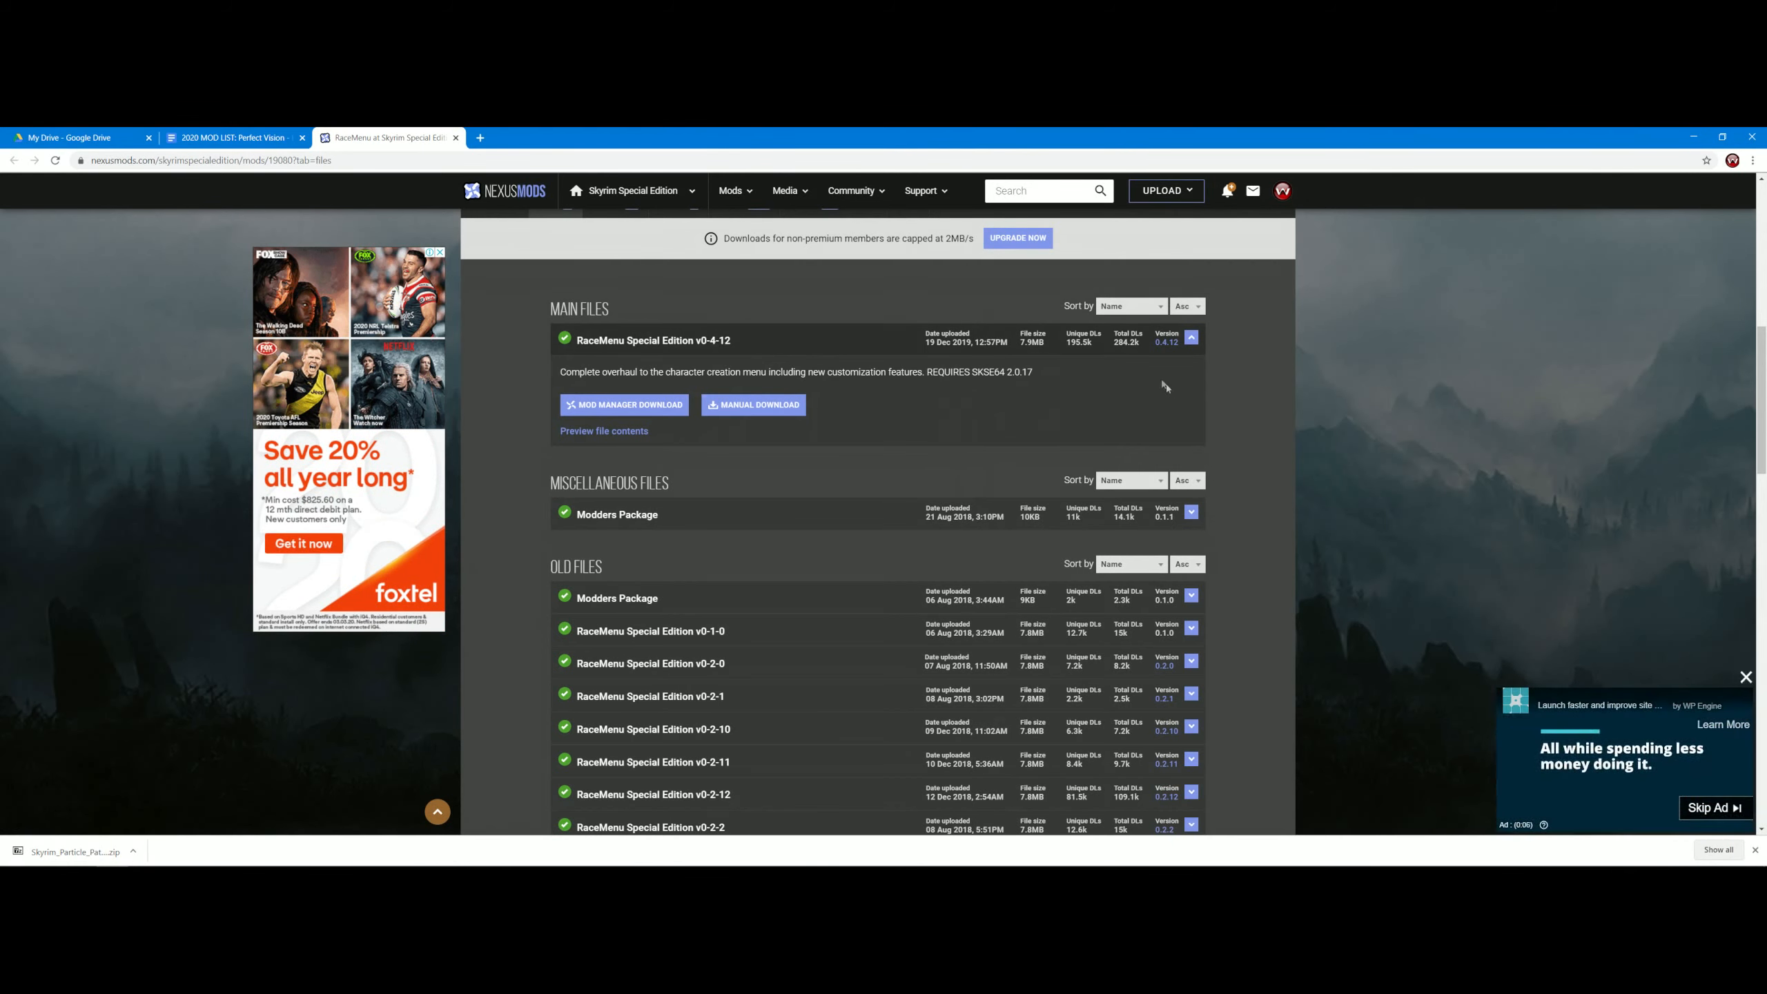
pyautogui.click(1746, 677)
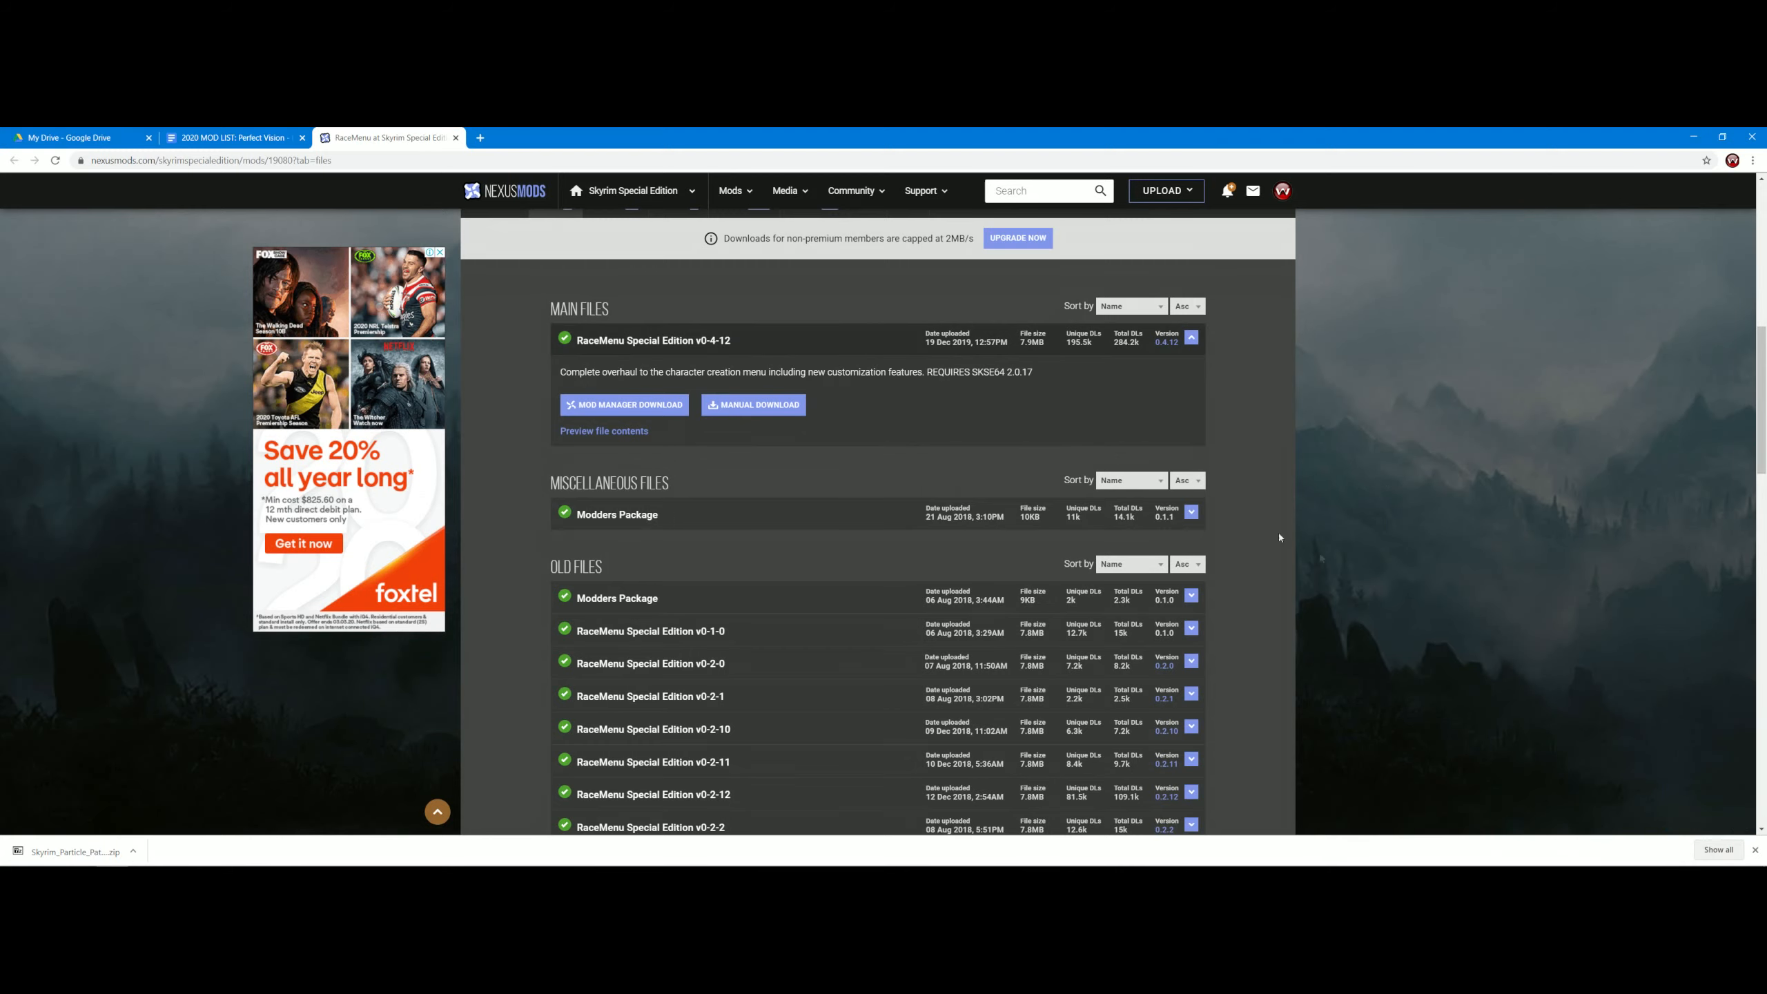
pyautogui.click(455, 139)
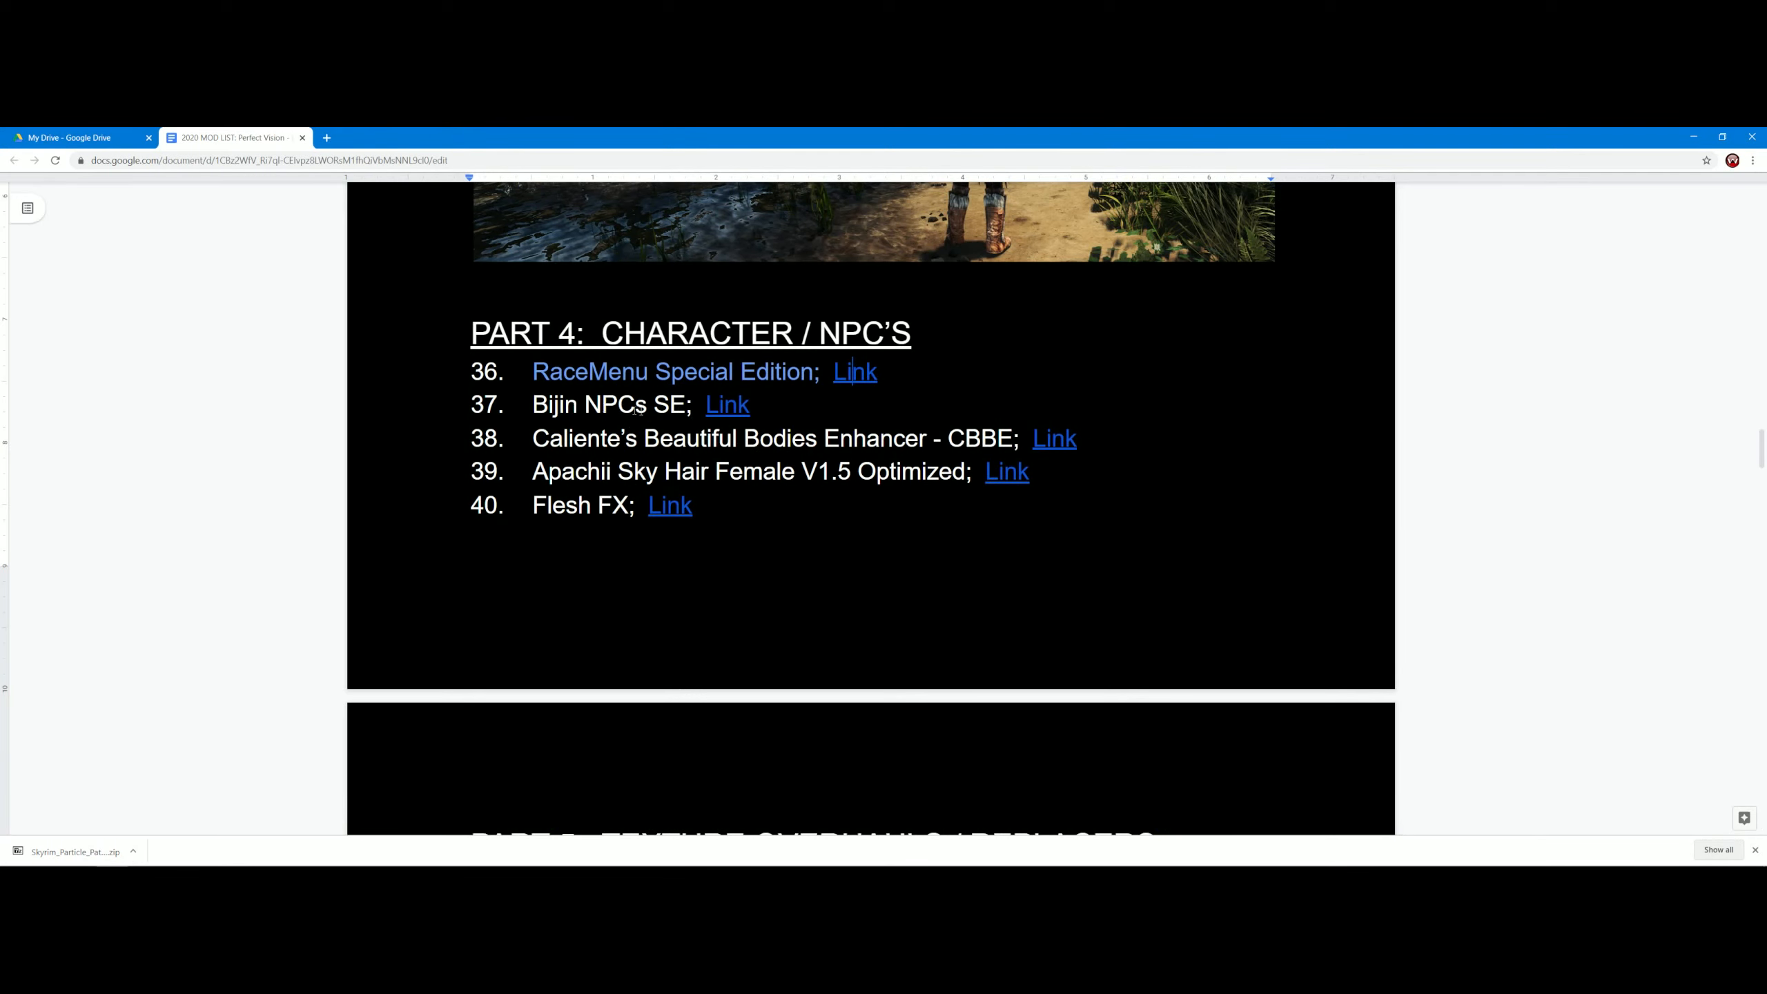
# - Open the Bijin NPCs SE page linked as item 37, examine its main and optional files, and close the page
pyautogui.click(713, 413)
pyautogui.click(765, 432)
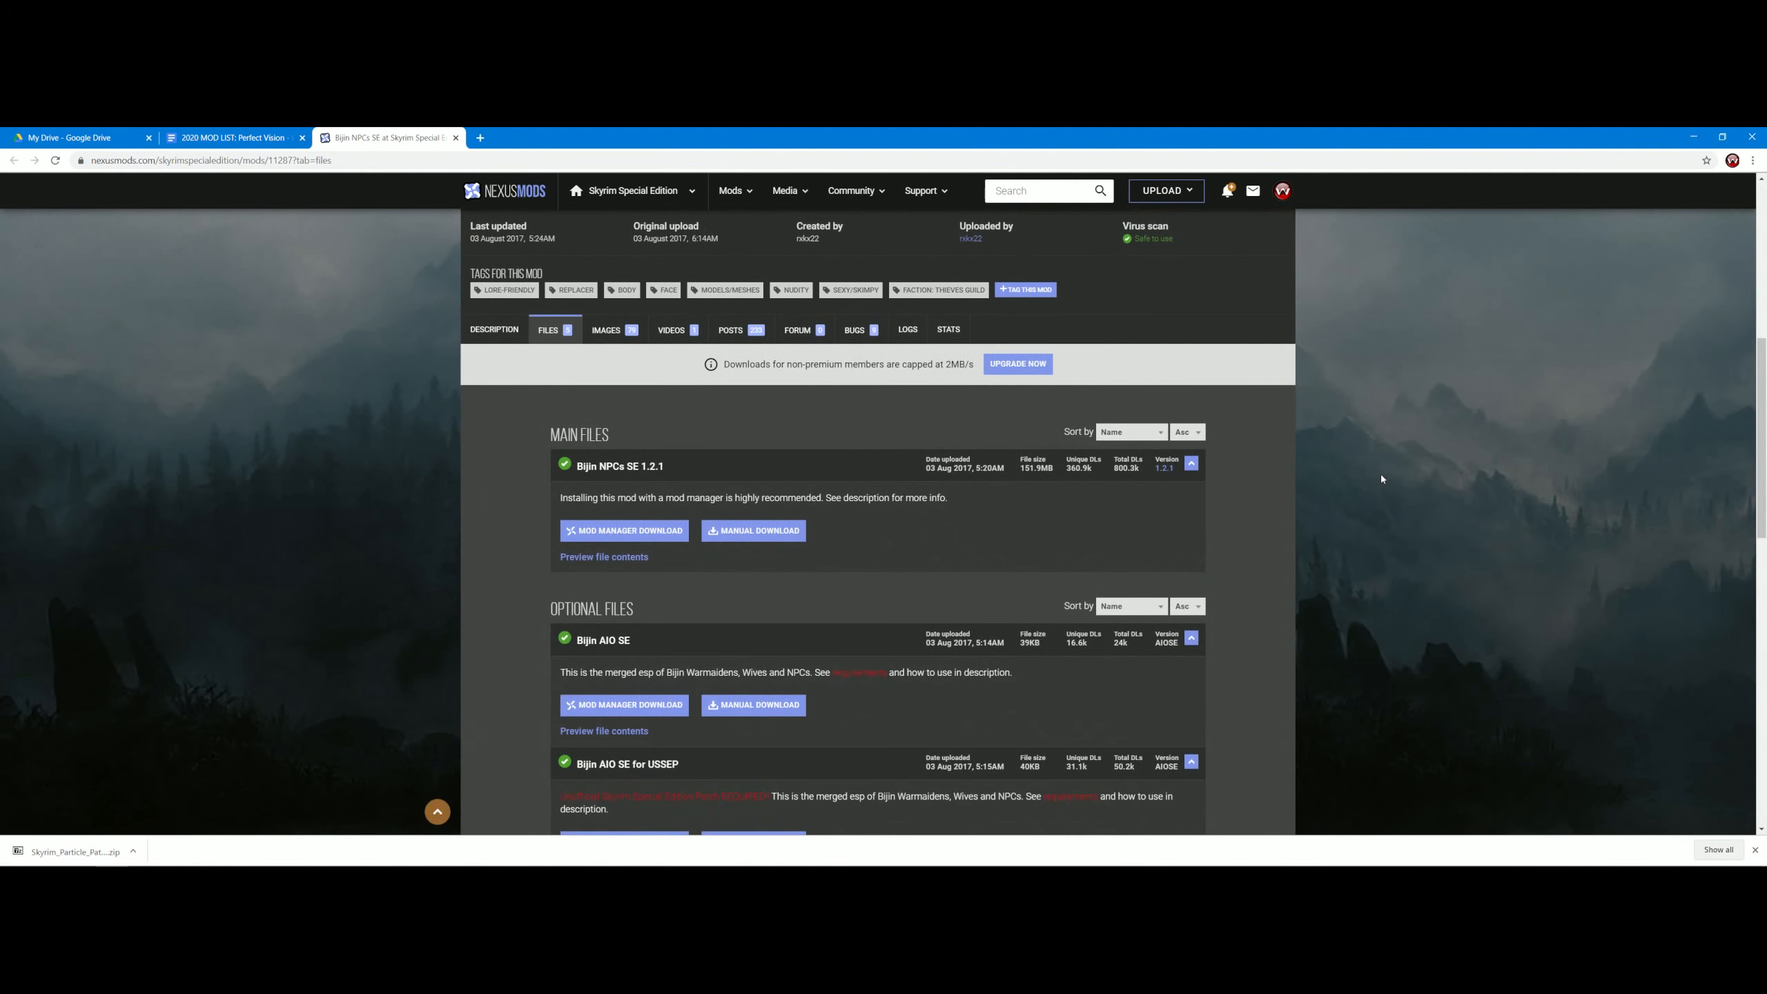
pyautogui.scroll(-2, 1382, 479)
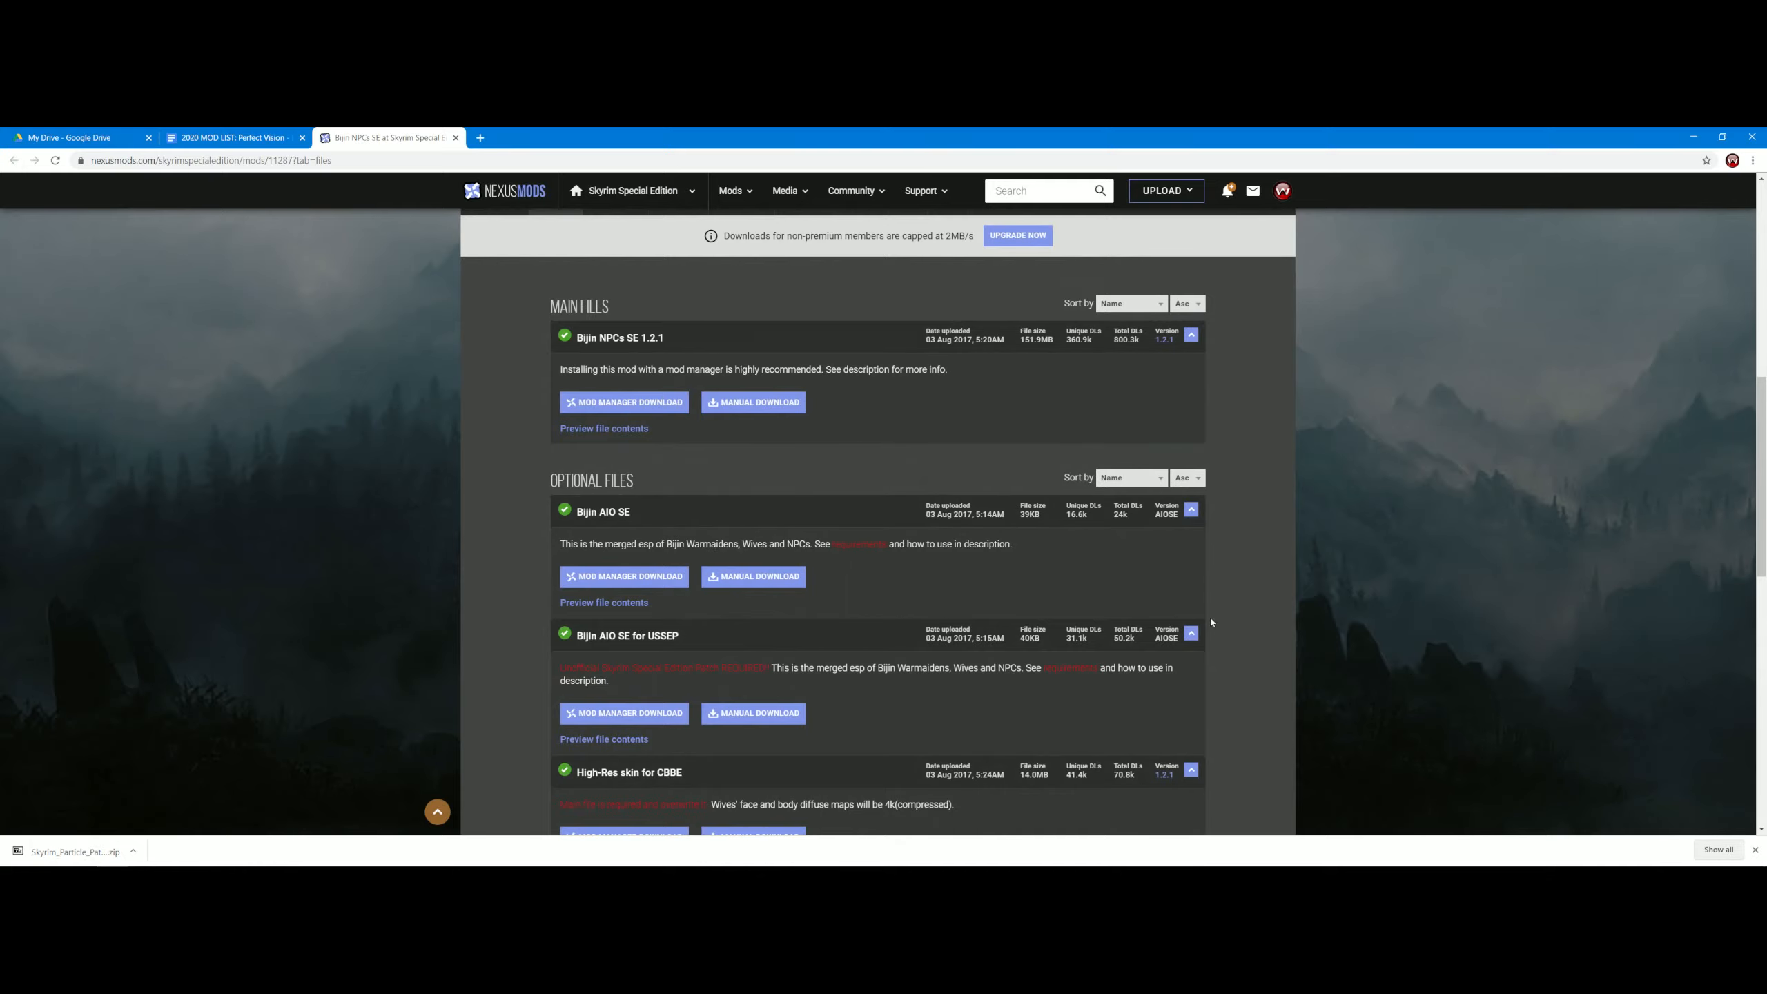
pyautogui.scroll(-3, 1238, 573)
pyautogui.scroll(-3, 1237, 572)
pyautogui.scroll(8, 1233, 569)
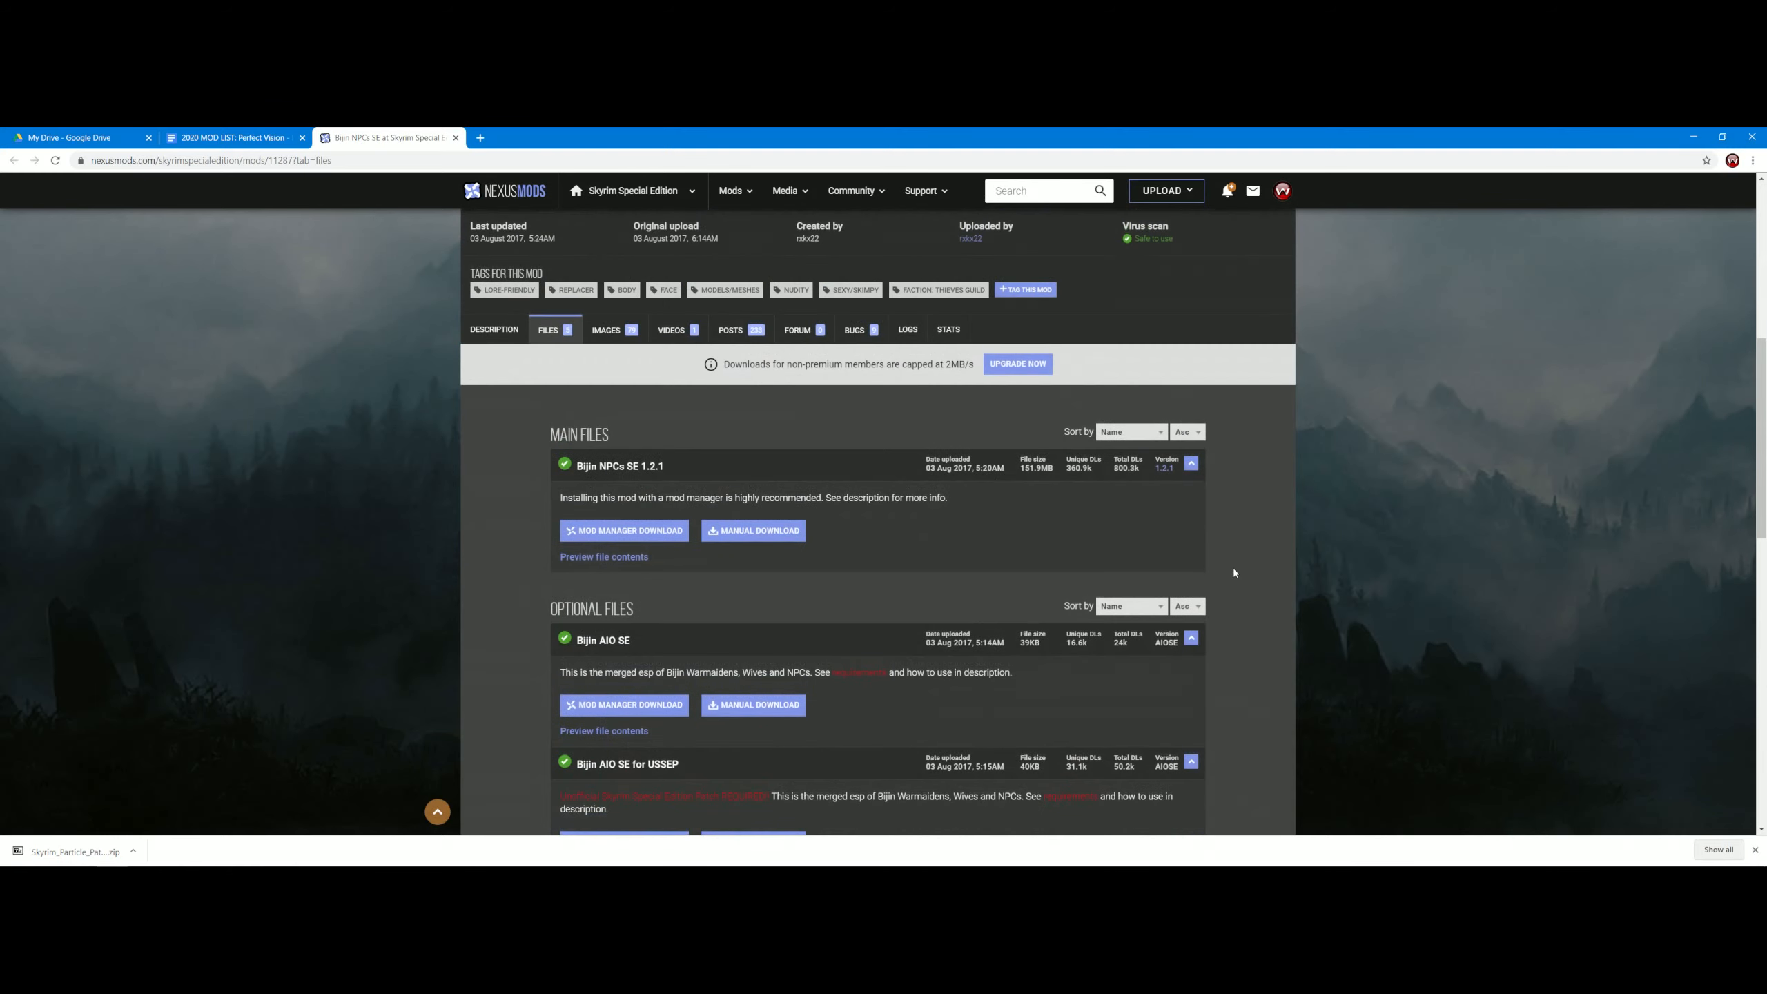
pyautogui.scroll(3, 1235, 572)
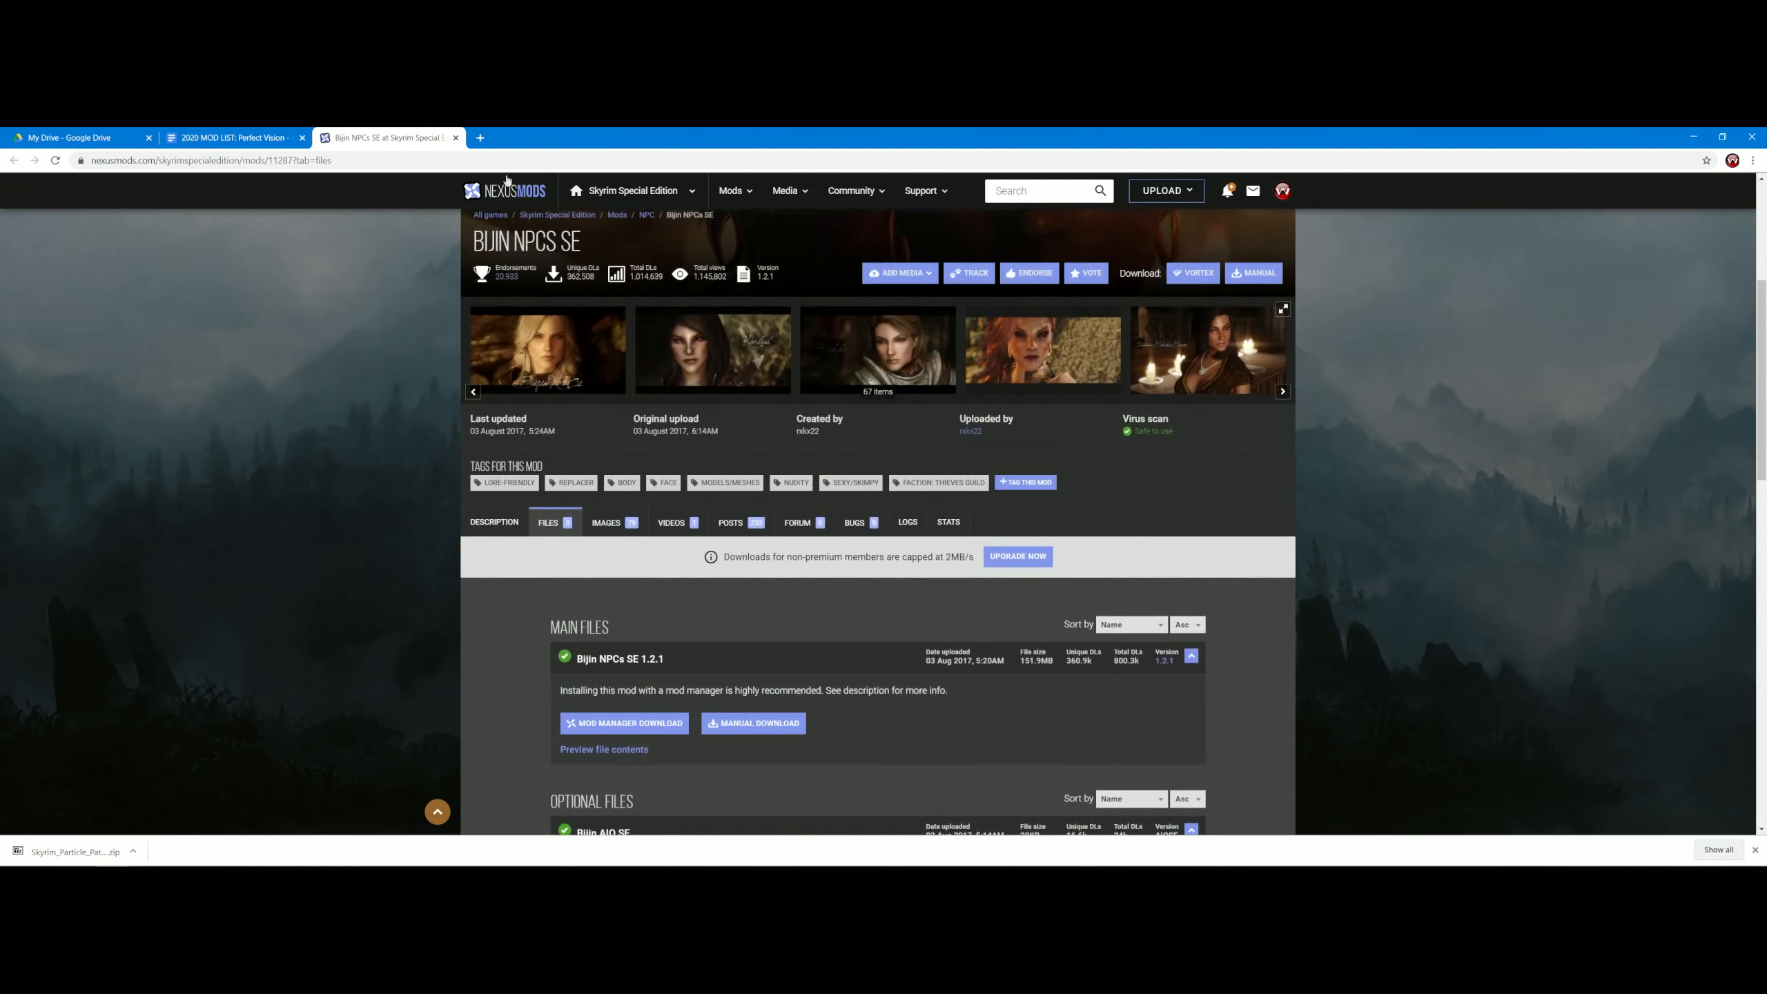
pyautogui.click(456, 138)
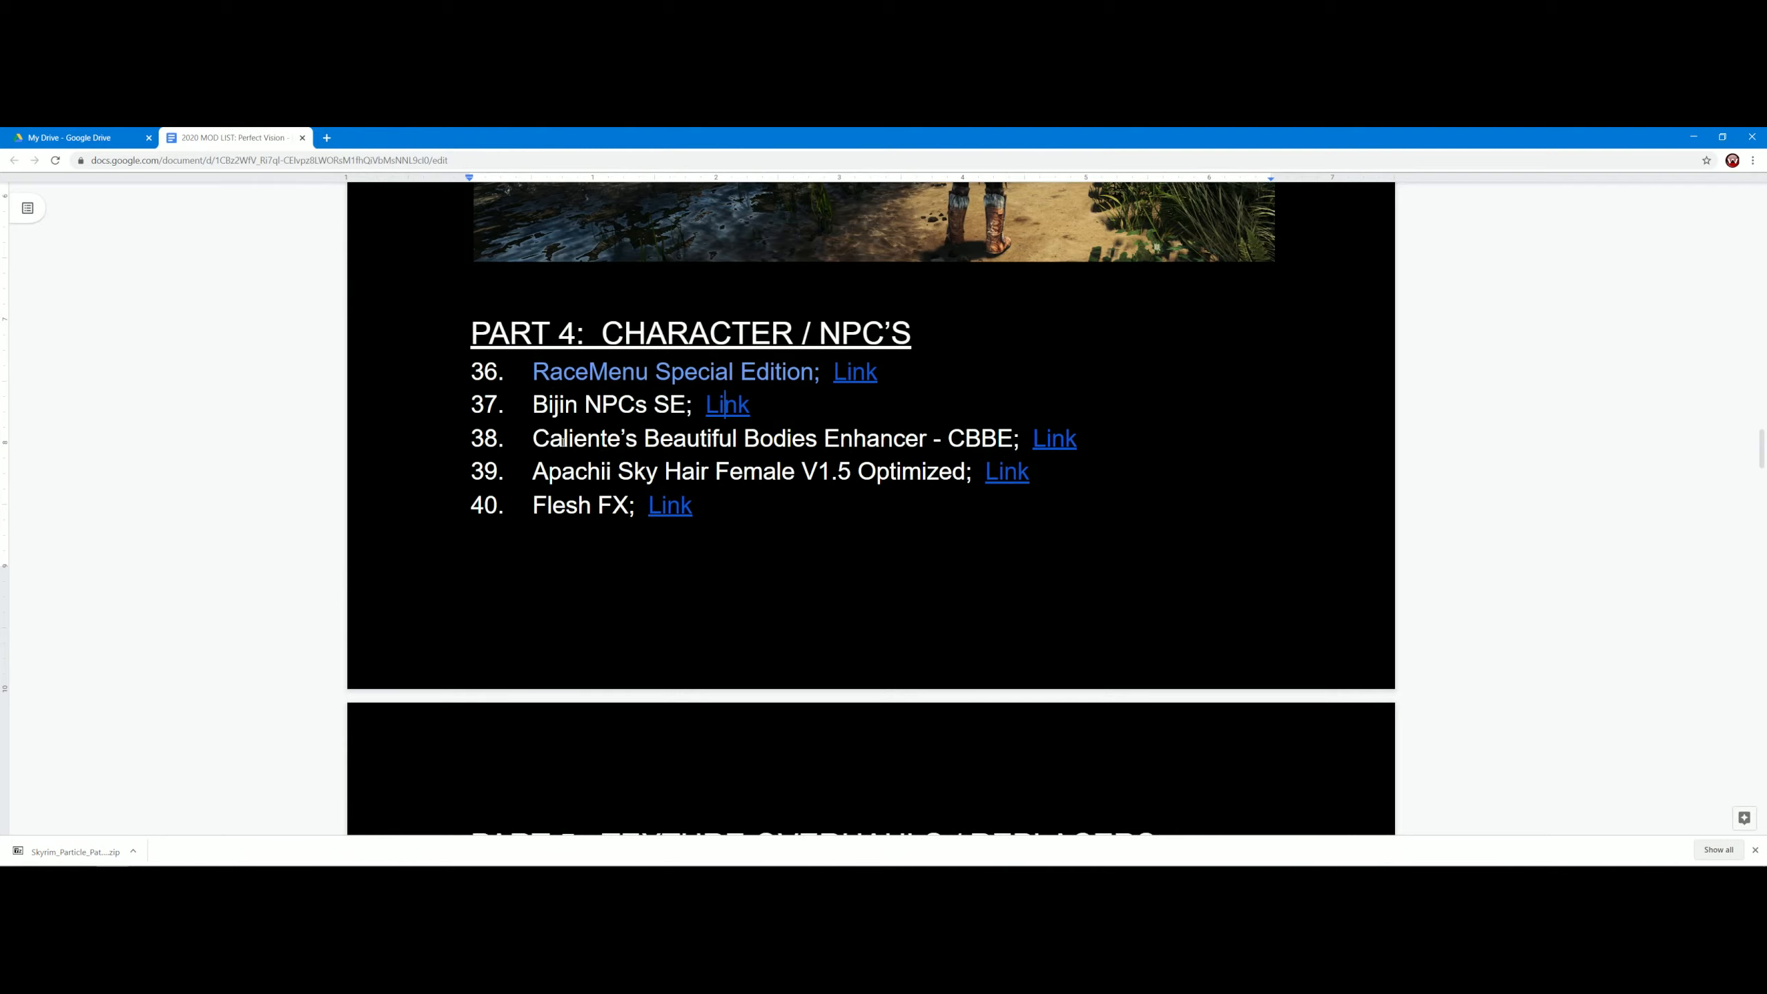
# - Review the v1.5.5 main file and optional files on the Caliente's Beautiful Bodies Enhancer page linked as item 38, and close it
pyautogui.click(1059, 438)
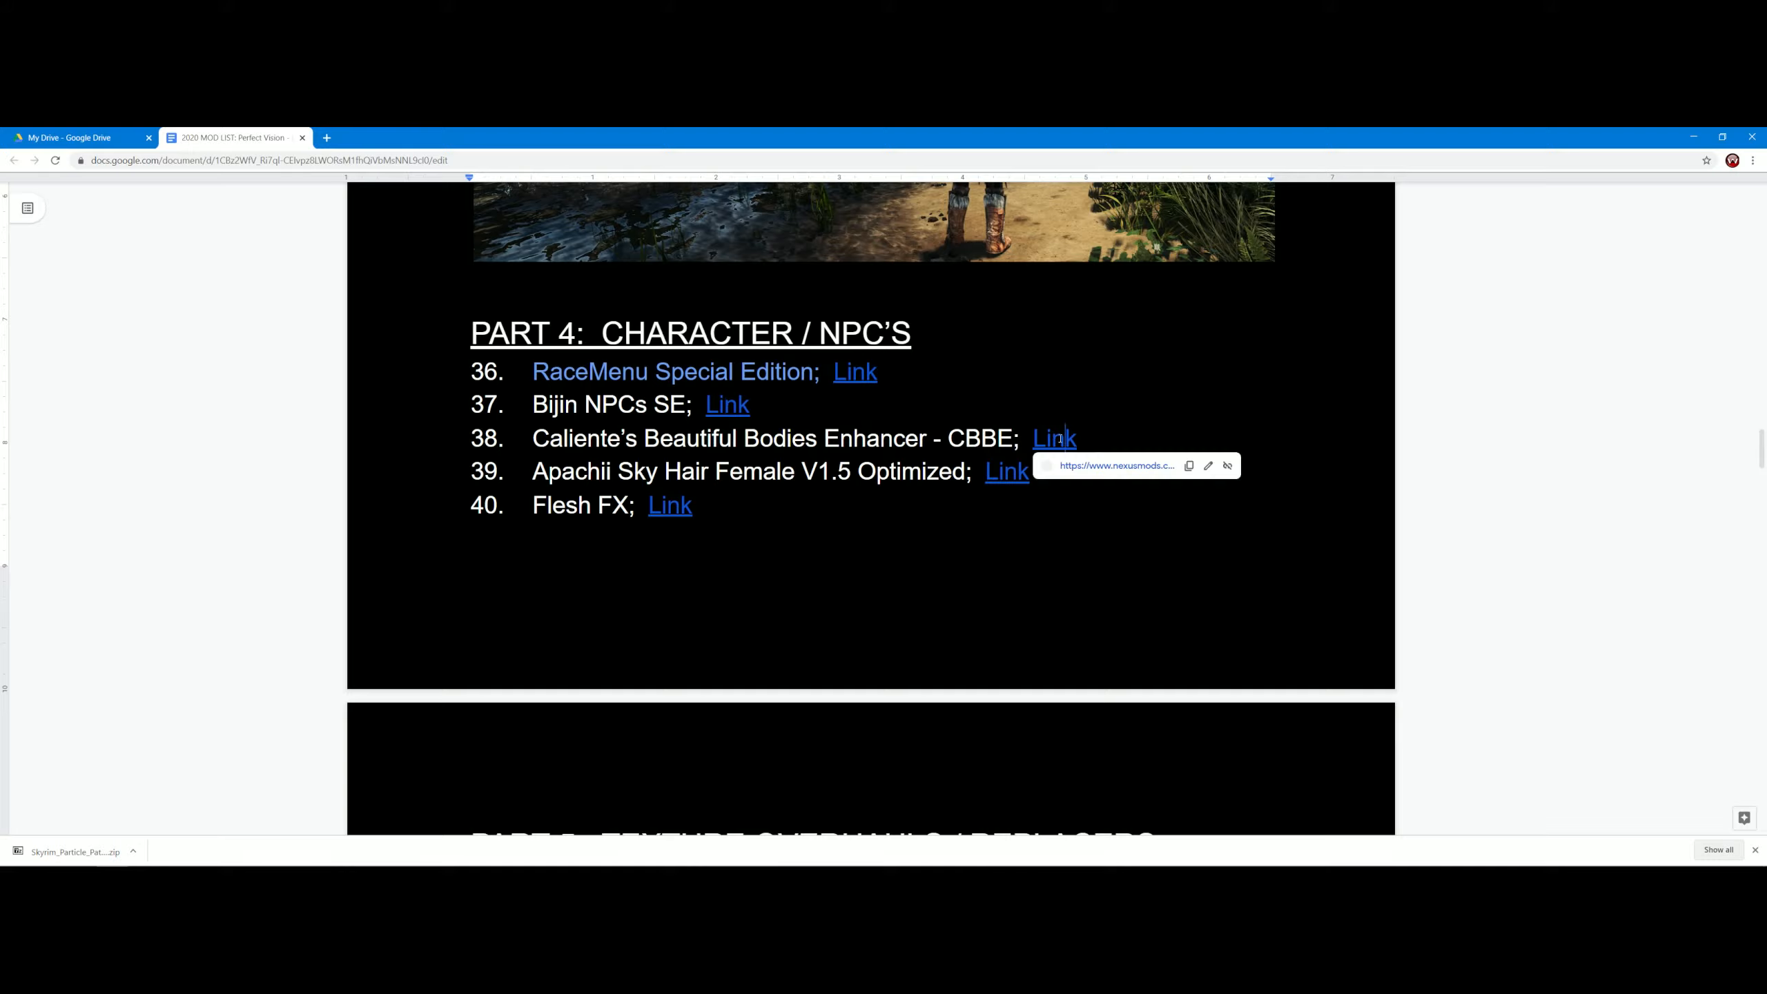
pyautogui.click(1077, 466)
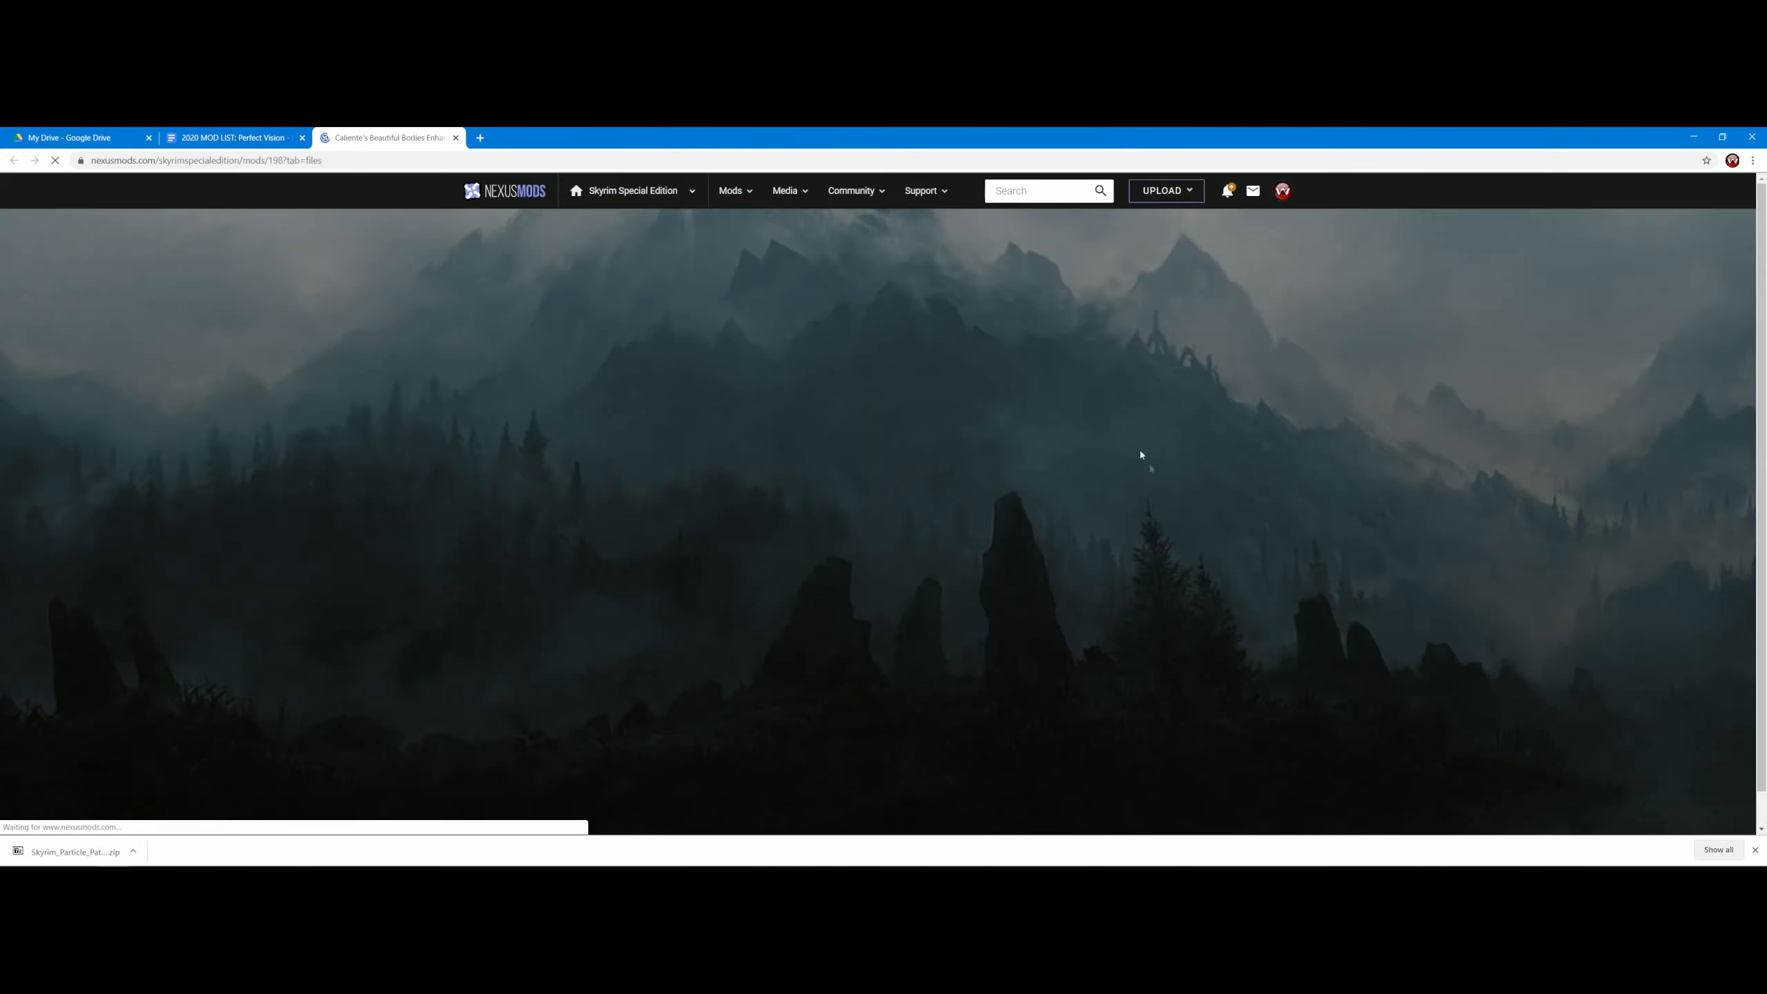
pyautogui.scroll(-3, 1262, 530)
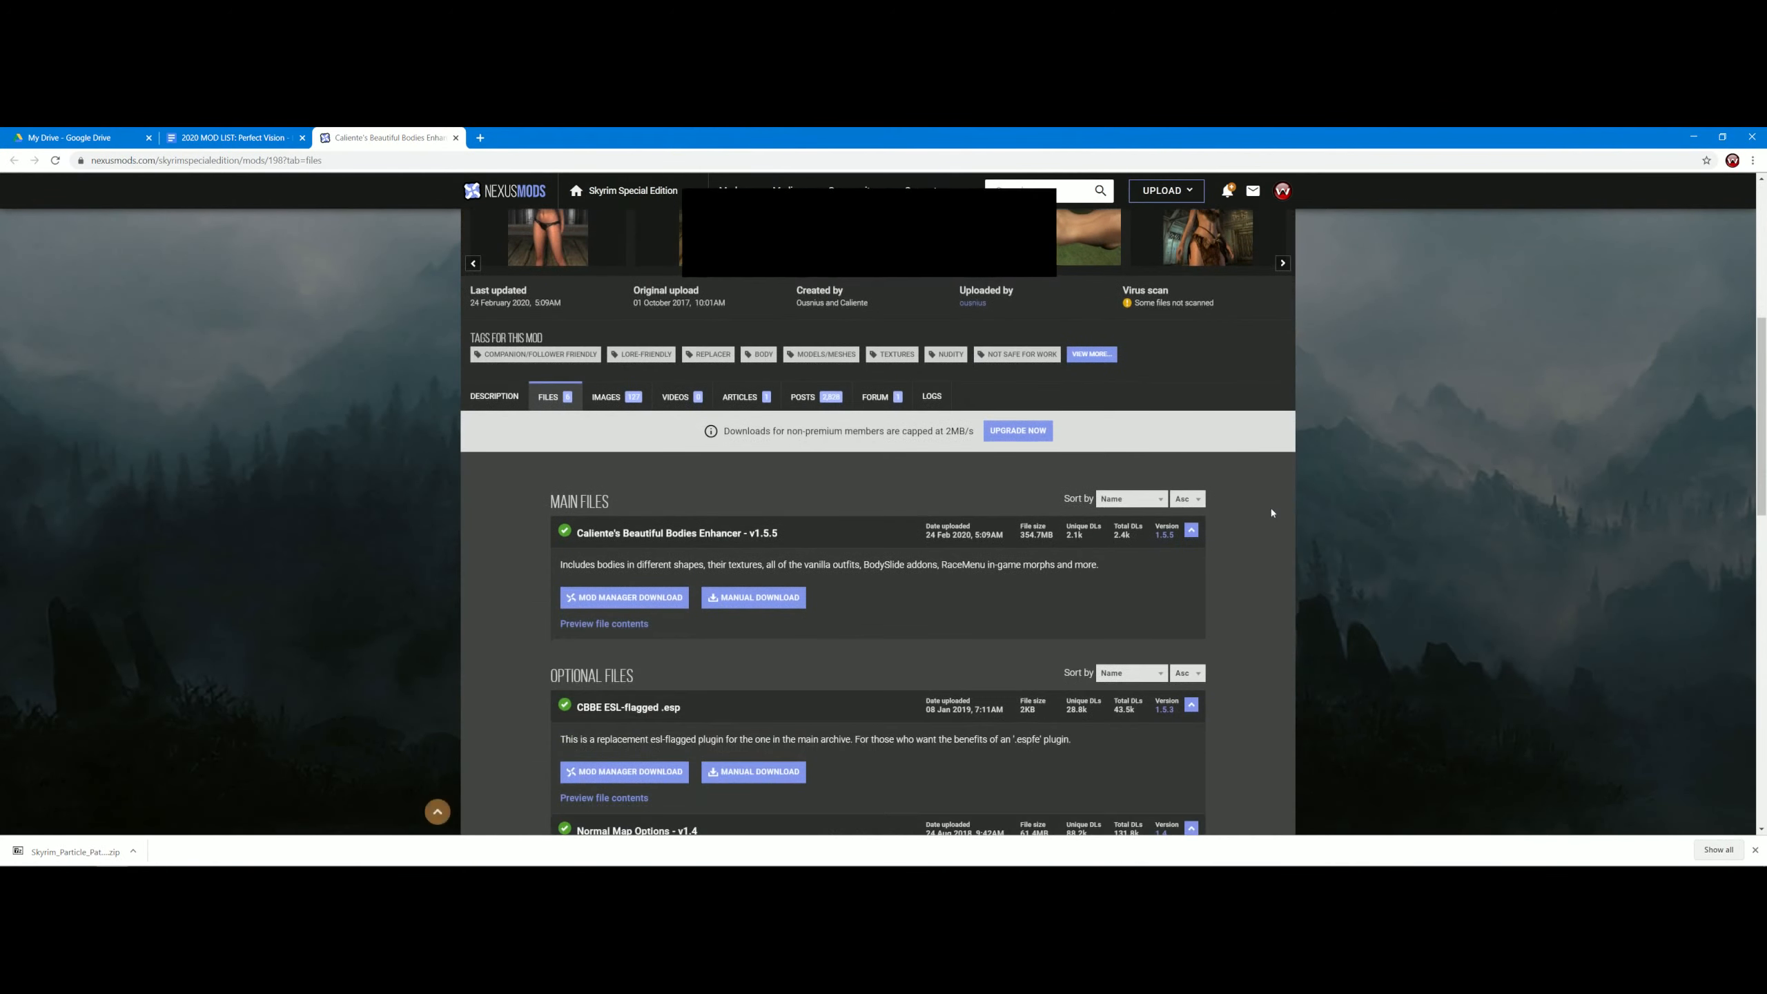
pyautogui.scroll(-2, 965, 551)
pyautogui.scroll(-1, 964, 551)
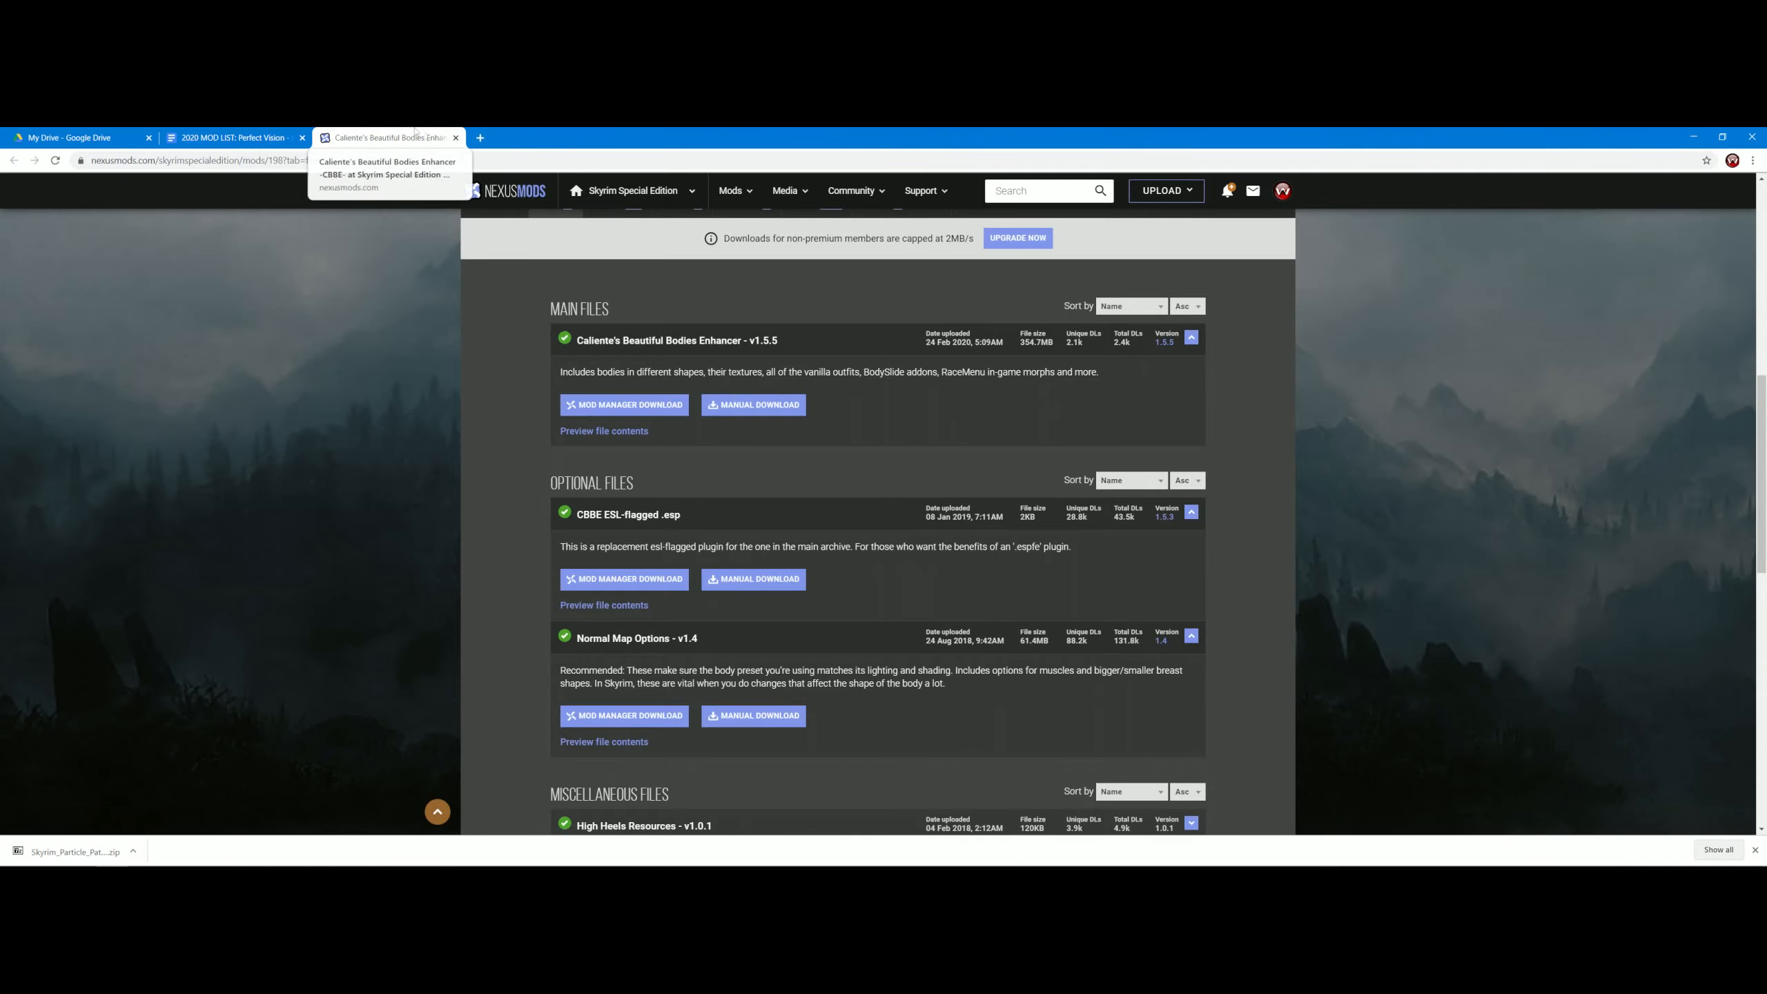
pyautogui.click(456, 138)
# - Look back at entries 23 to 35 in the mod list, including the Immersive Armors items, and return to Part 4
pyautogui.scroll(10, 1227, 554)
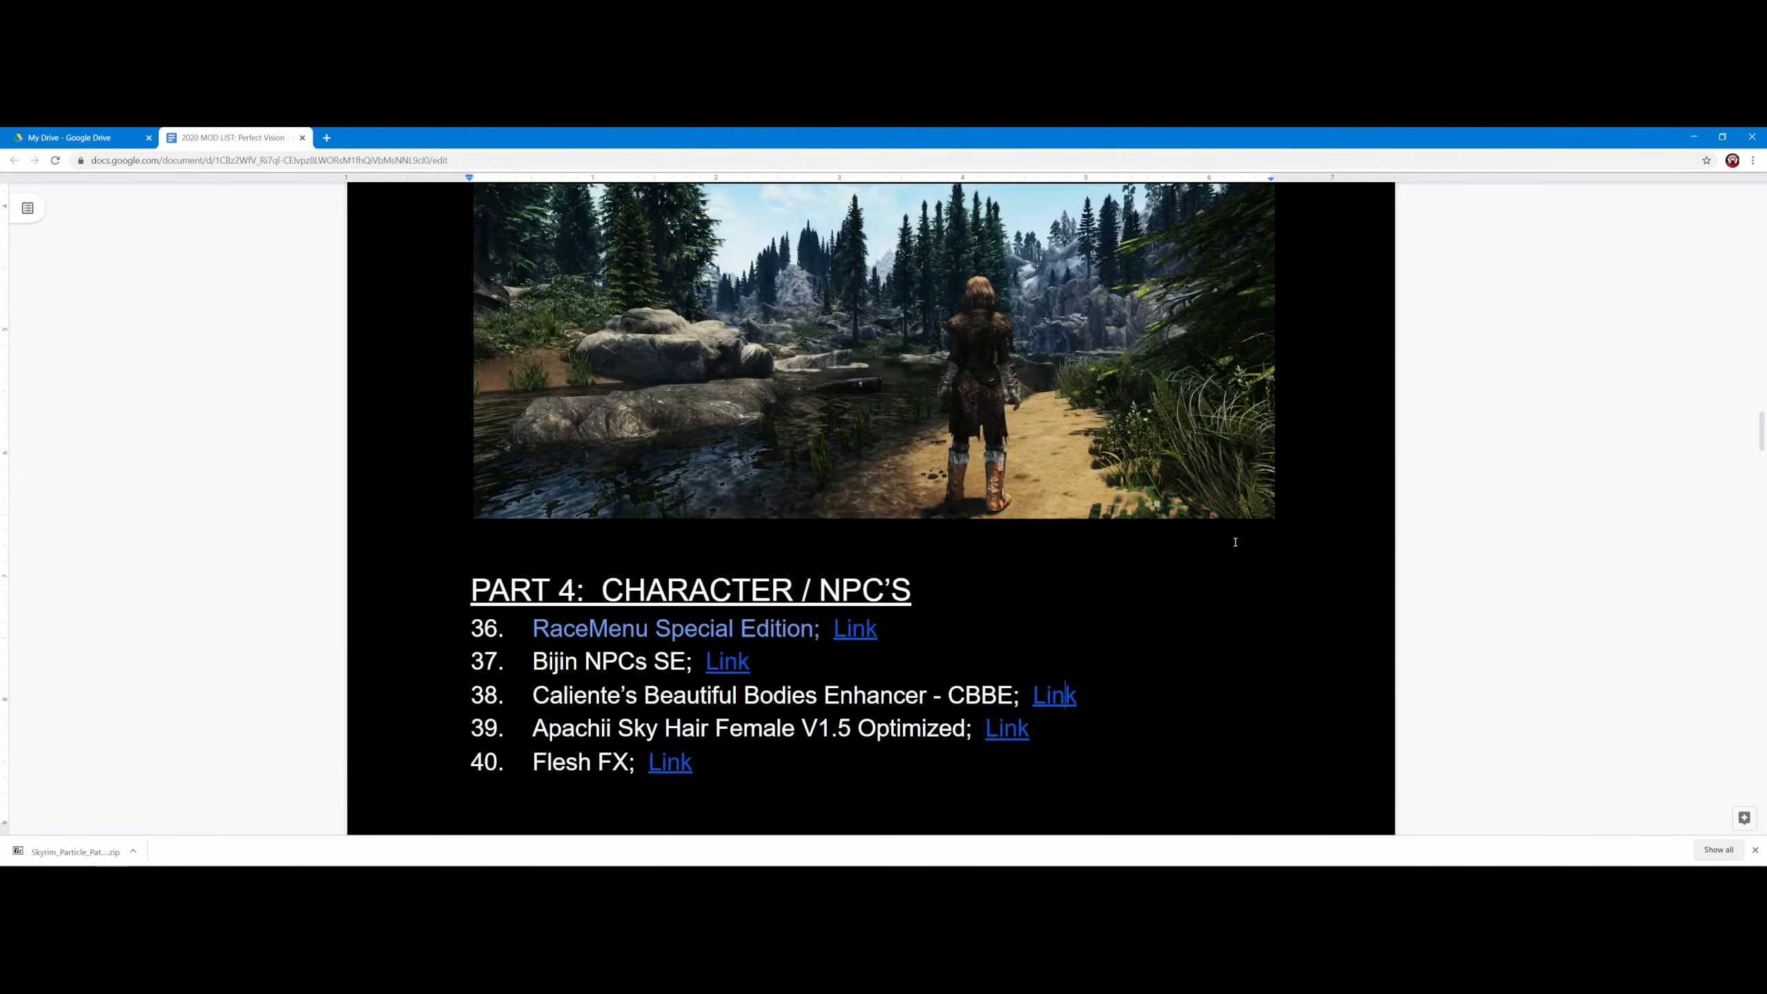
pyautogui.scroll(1, 1252, 496)
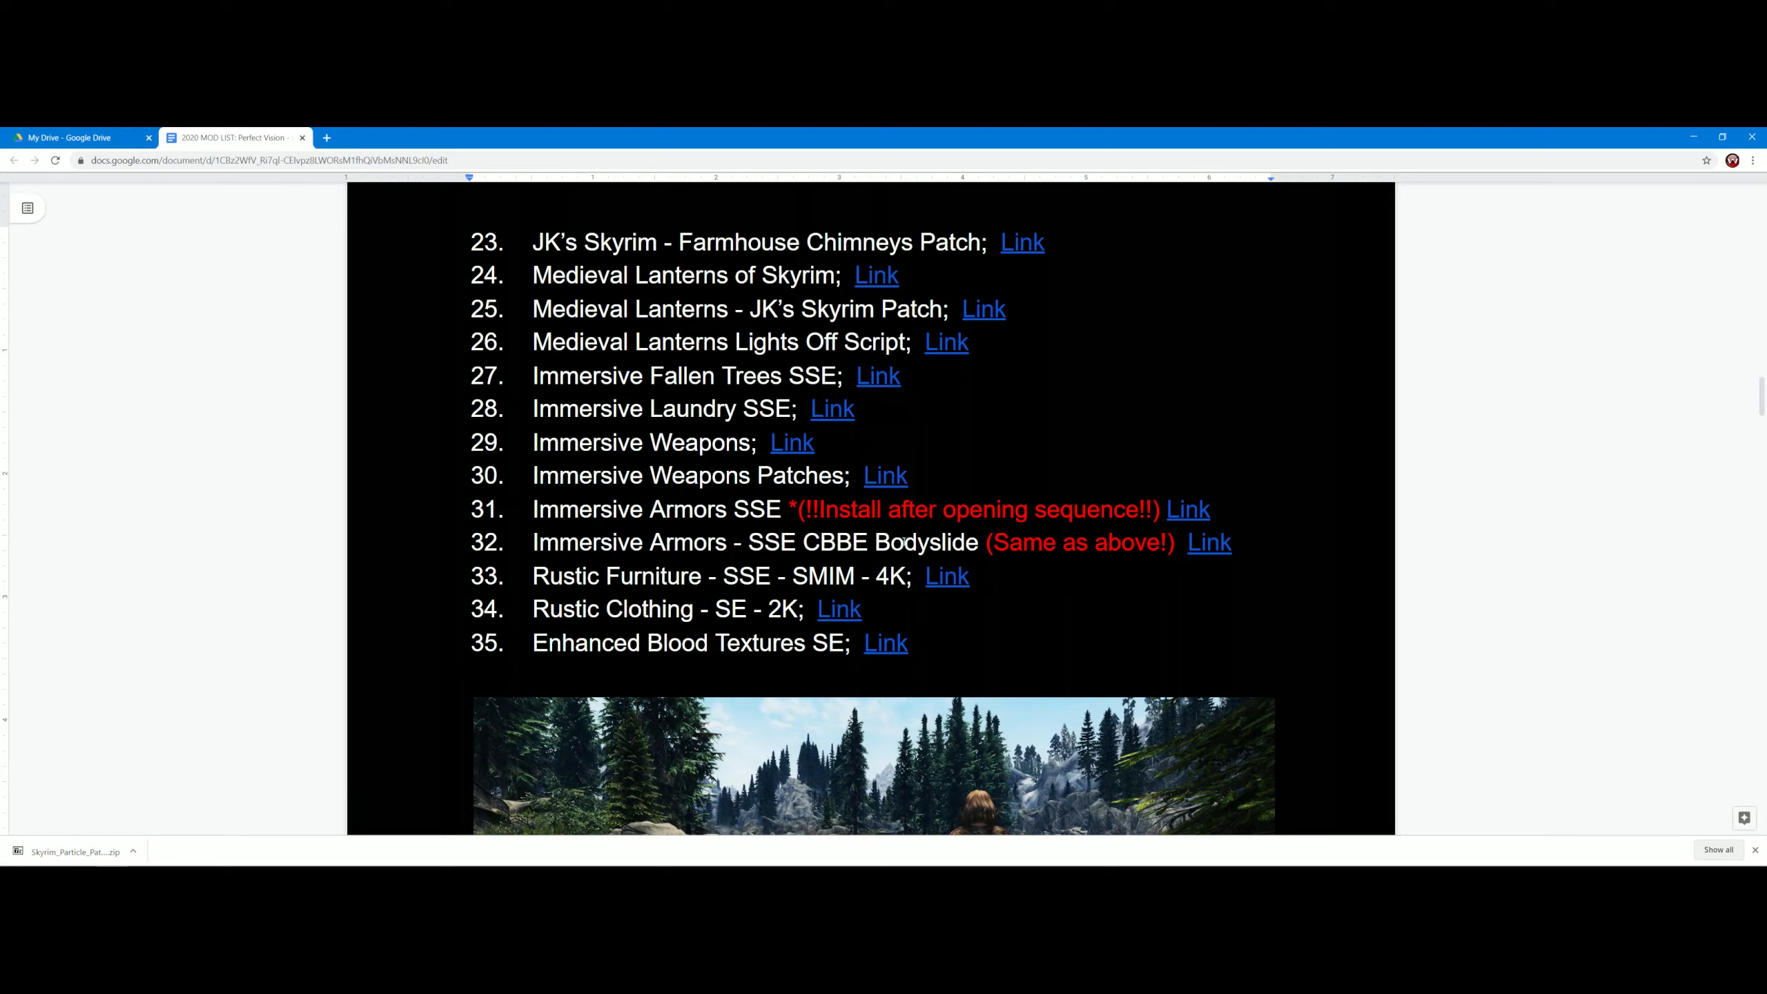
pyautogui.scroll(-3, 903, 543)
pyautogui.scroll(-3, 532, 392)
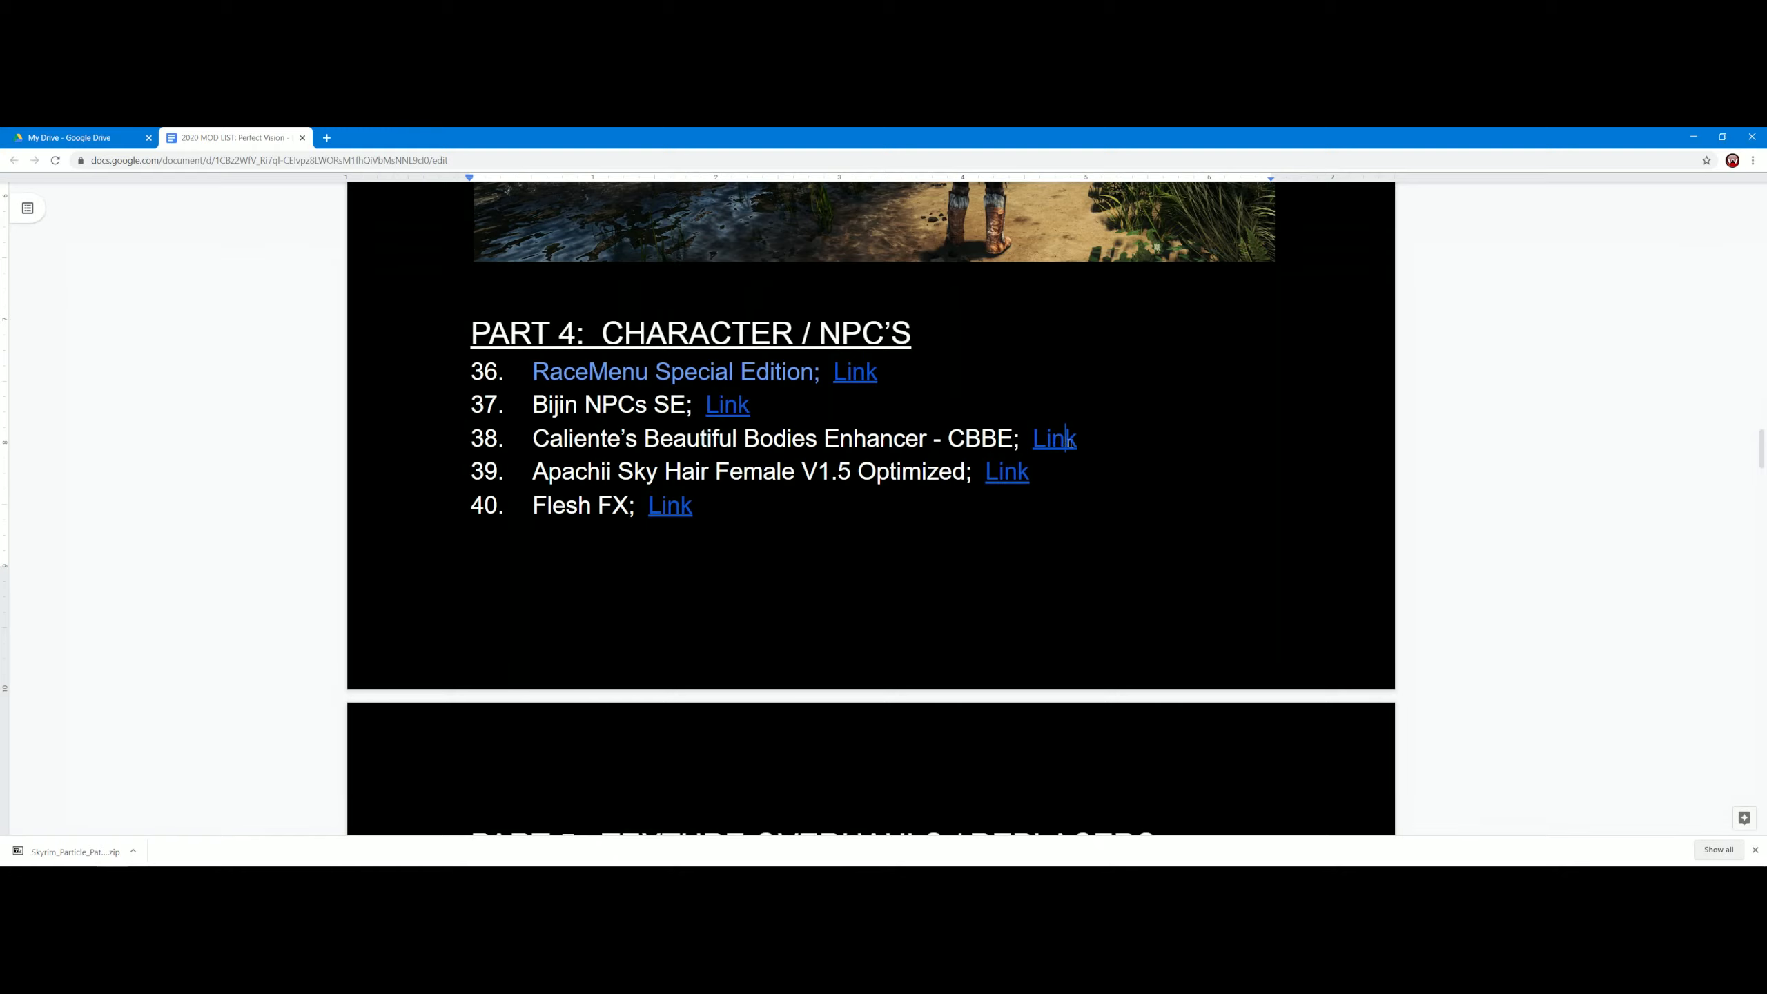
# - Open the ApachiiSkyHair SSE page linked as item 39, examine the optional ApachiiSkyHairFemale_v_1_5_Optimized file and the main file, and close the page
pyautogui.click(1077, 438)
pyautogui.click(1018, 473)
pyautogui.click(1038, 499)
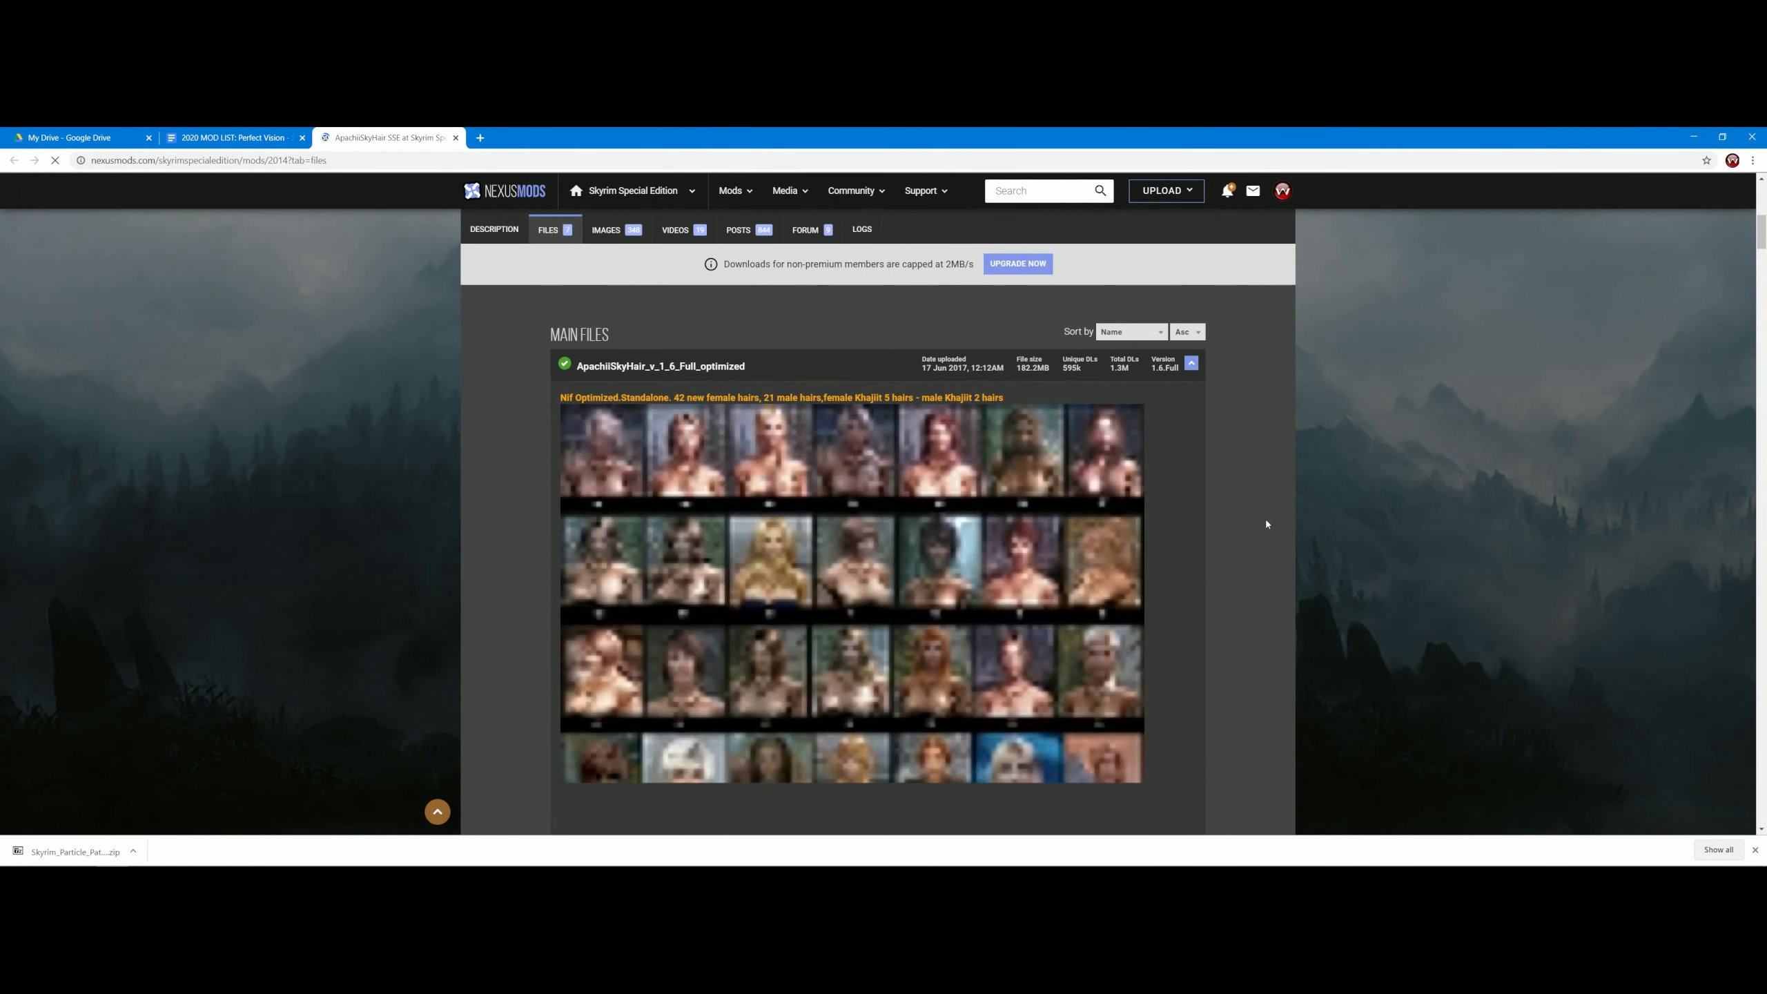
pyautogui.scroll(-15, 1264, 519)
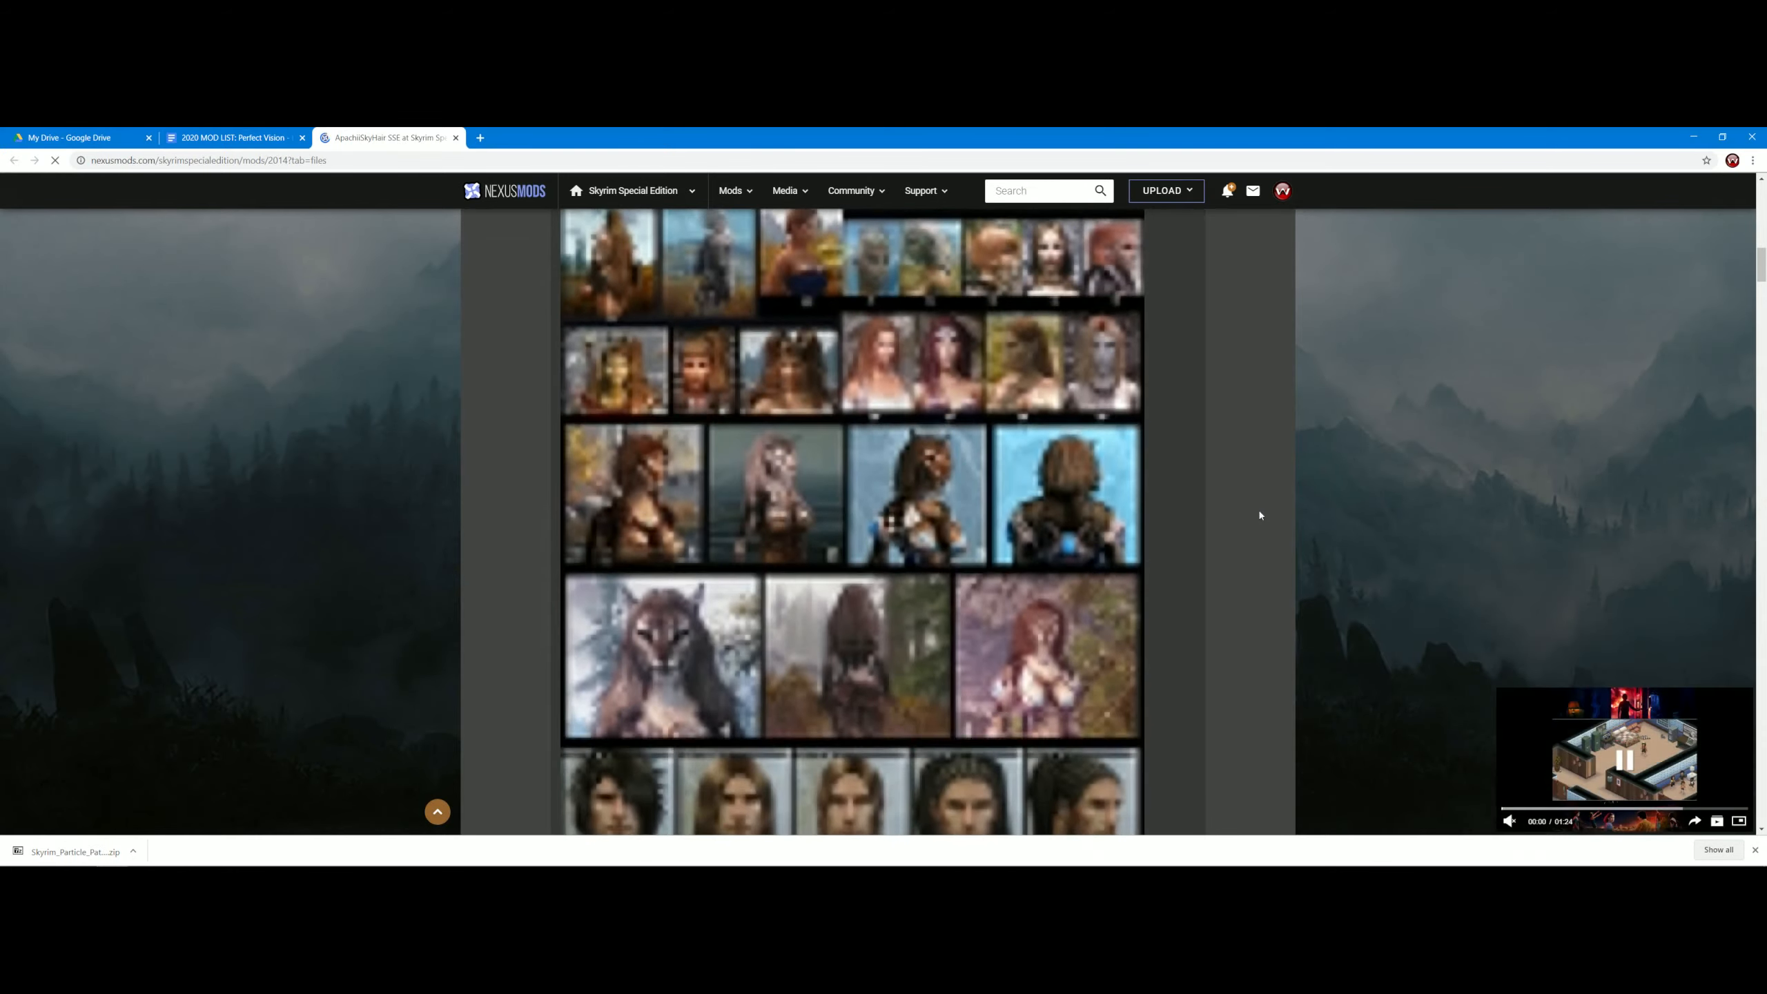
pyautogui.scroll(-10, 1233, 496)
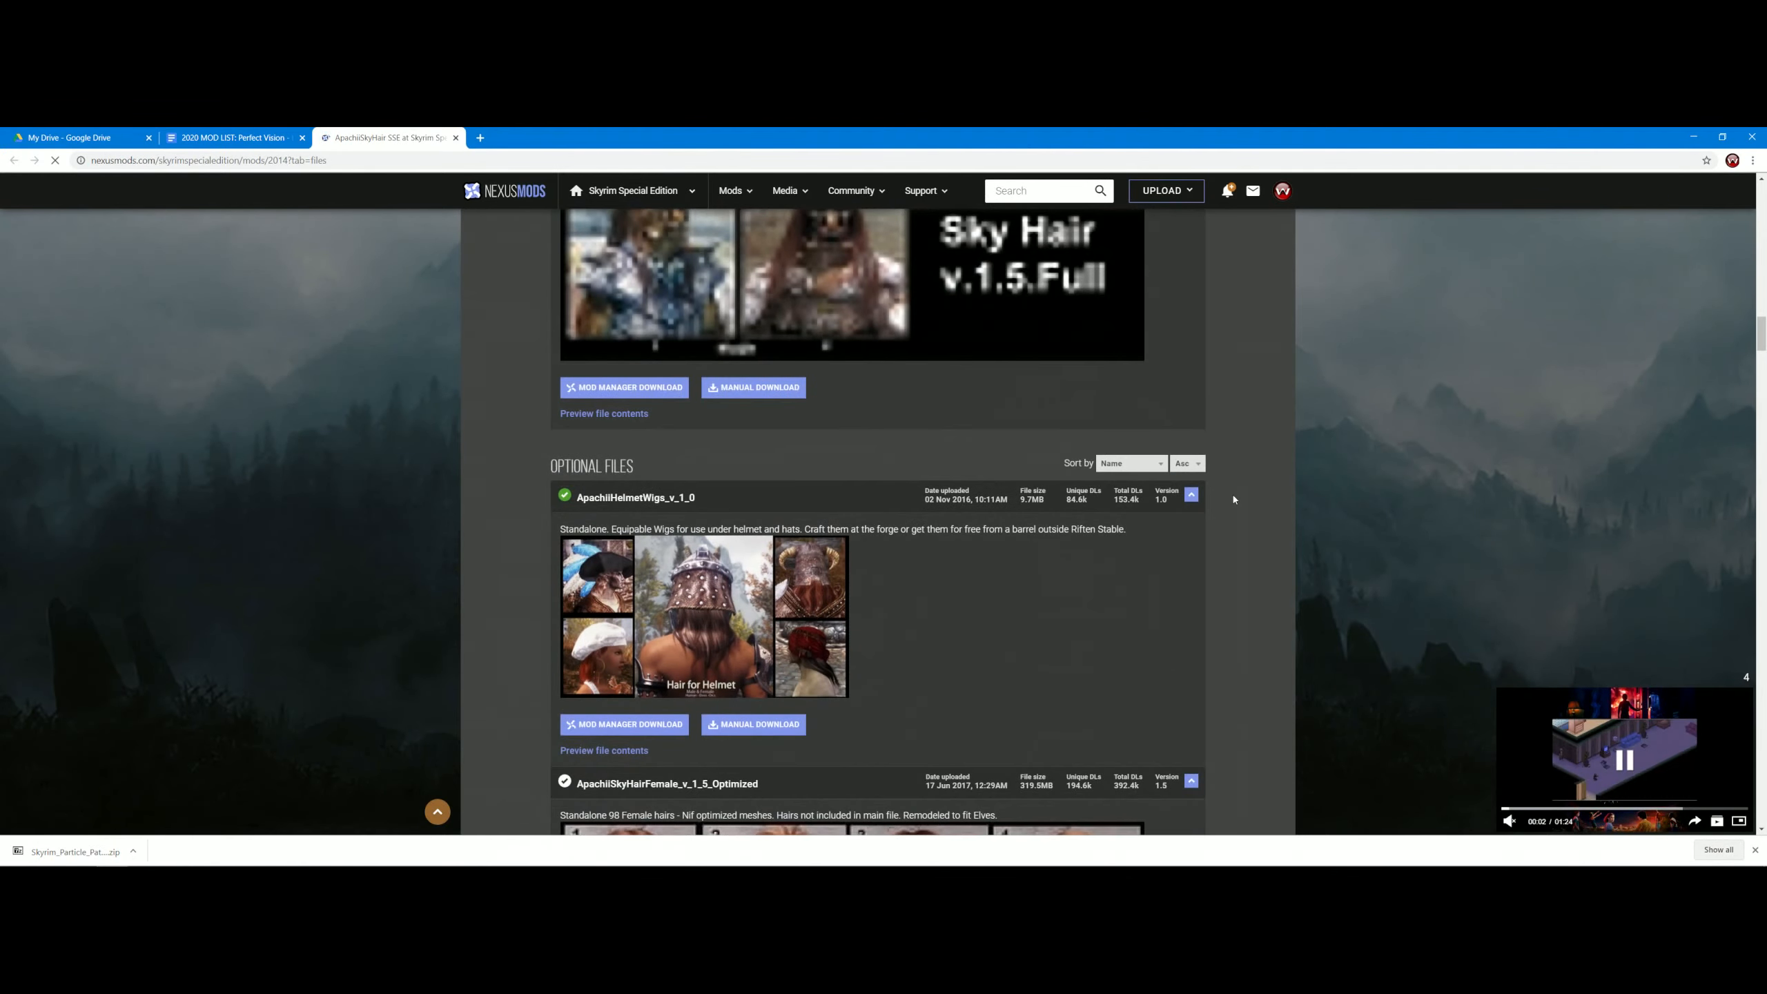
pyautogui.scroll(-4, 1230, 493)
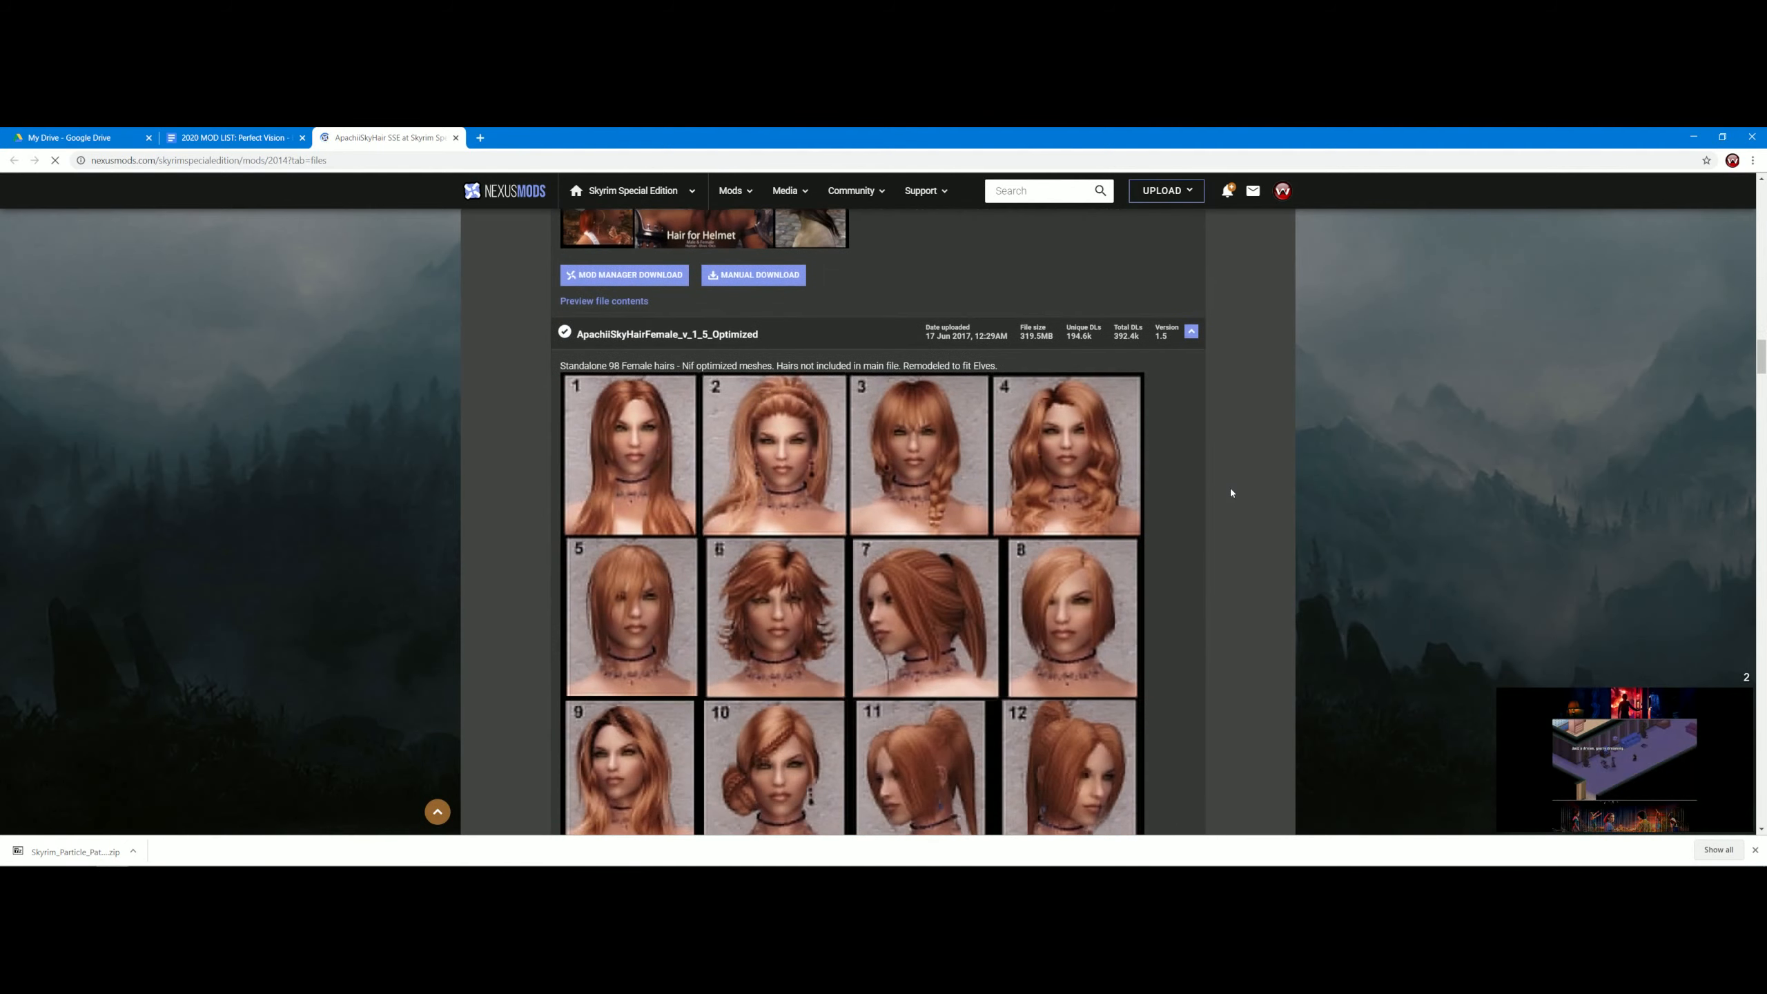
pyautogui.scroll(2, 1088, 468)
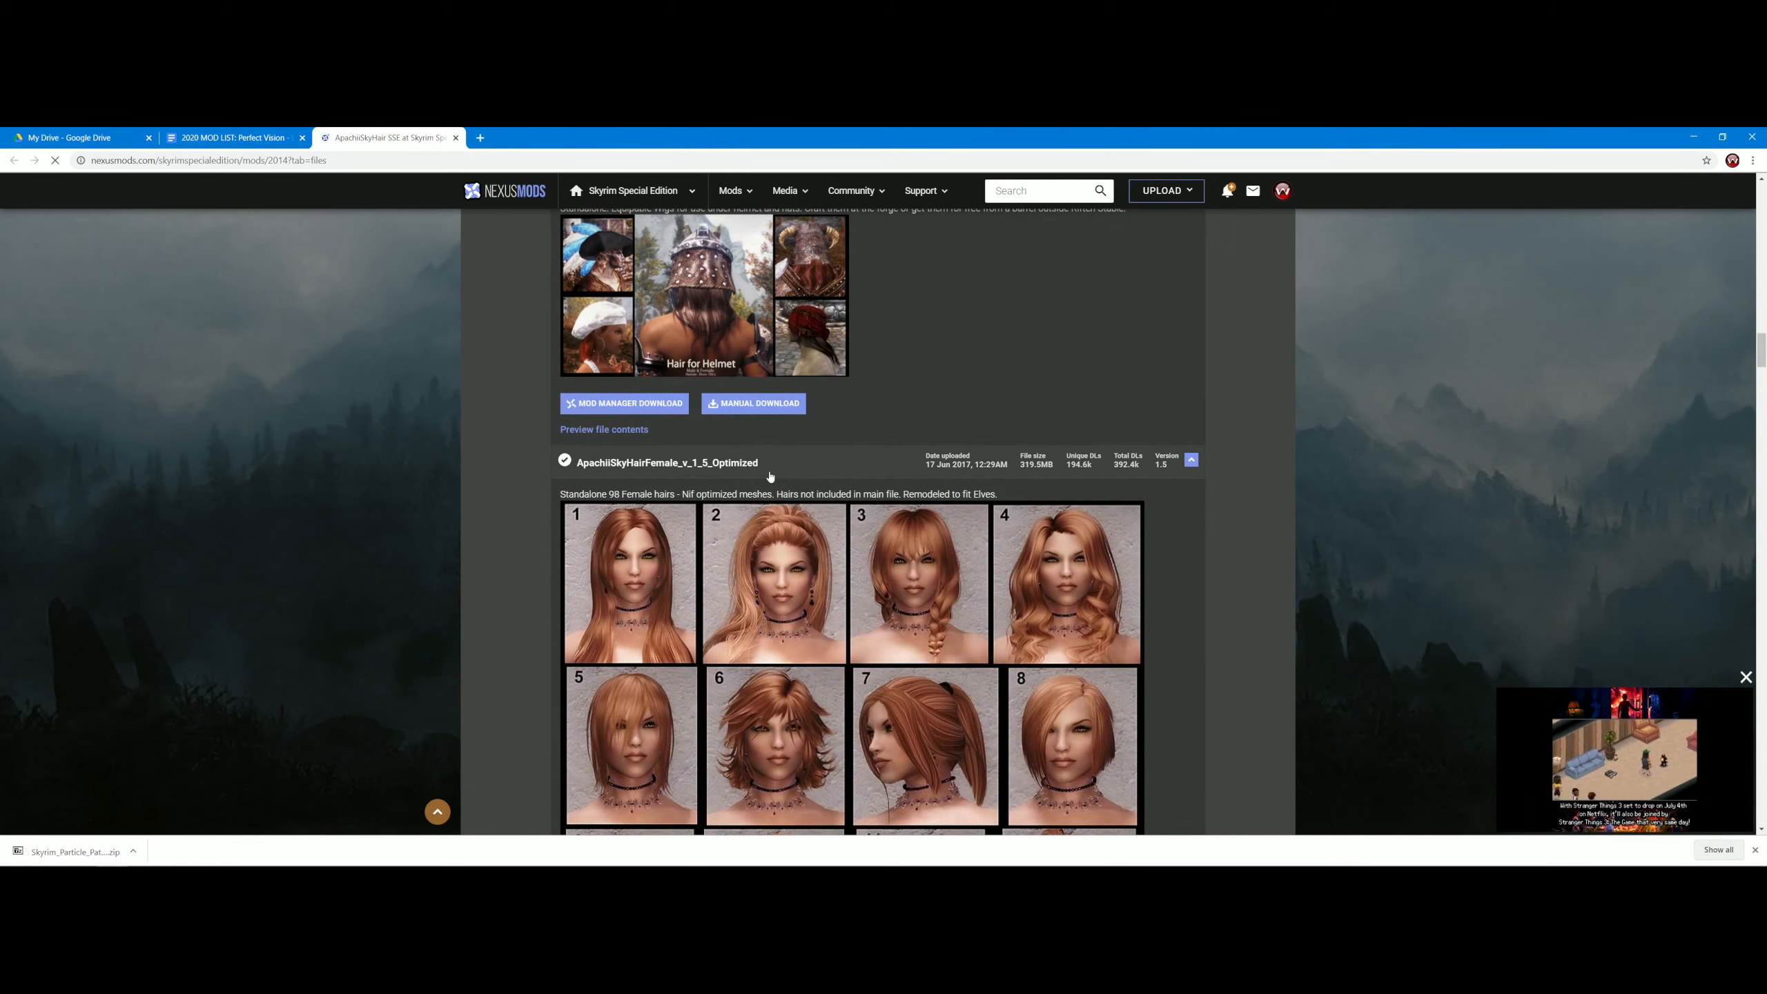
pyautogui.scroll(-1, 1045, 478)
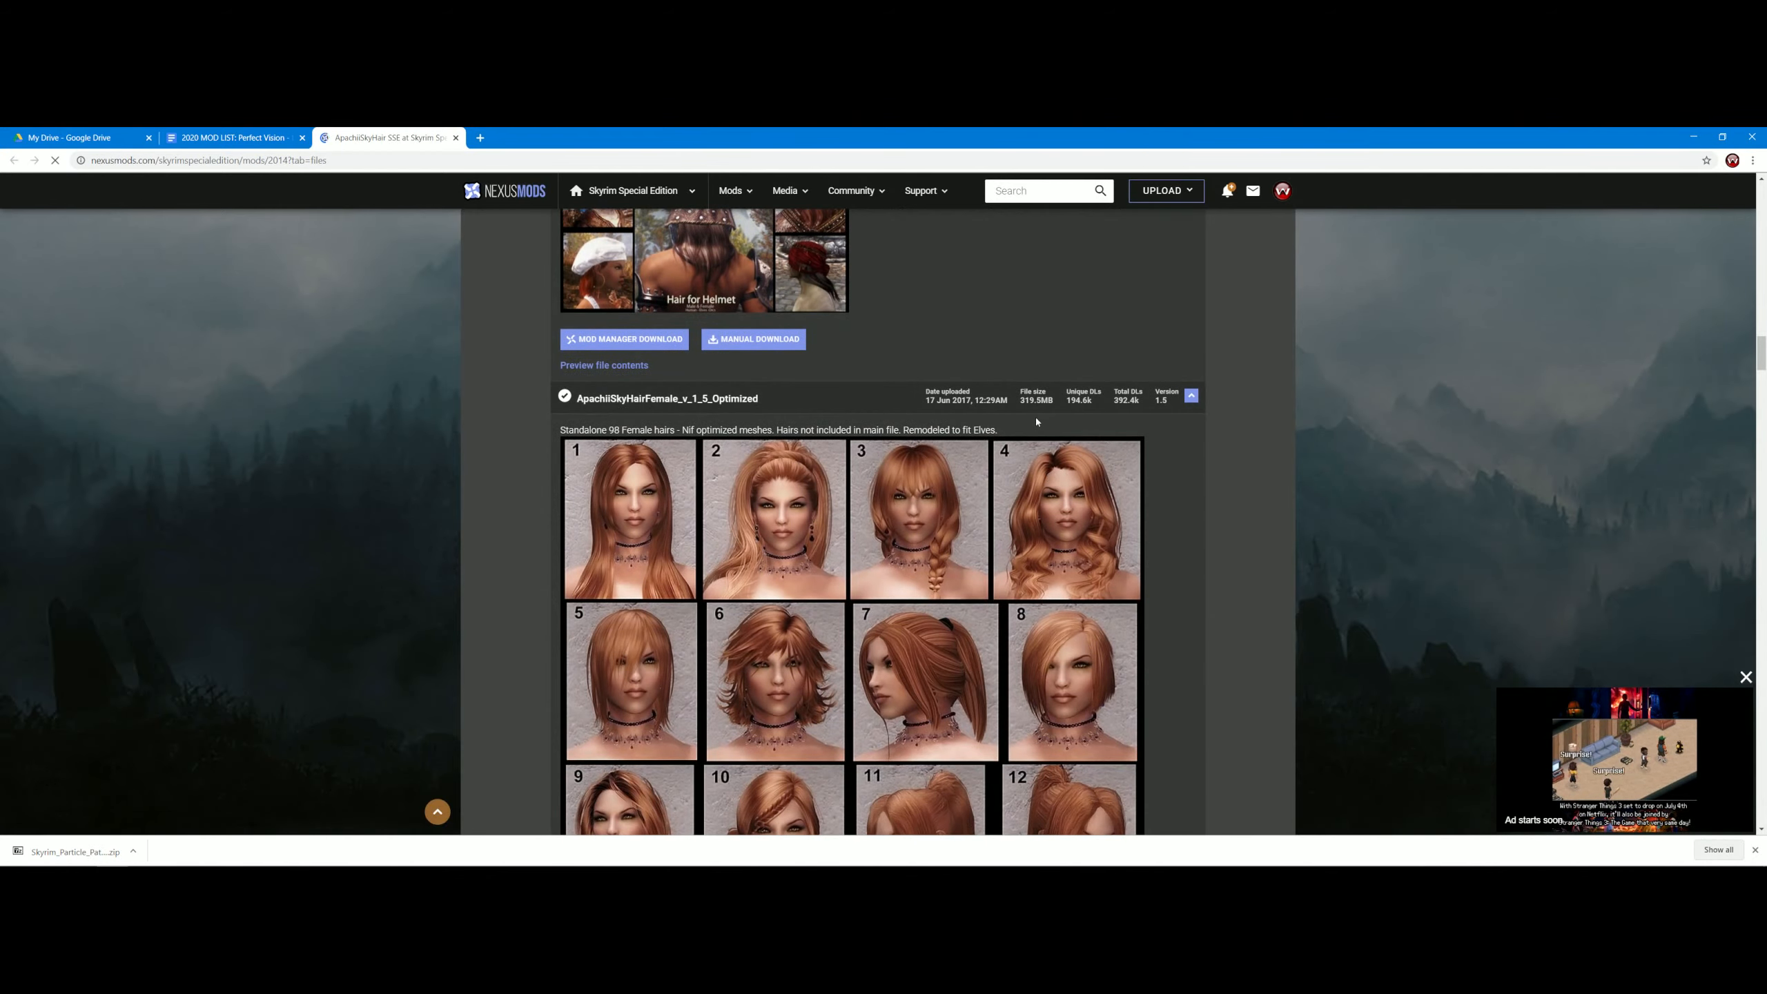
pyautogui.scroll(11, 1287, 511)
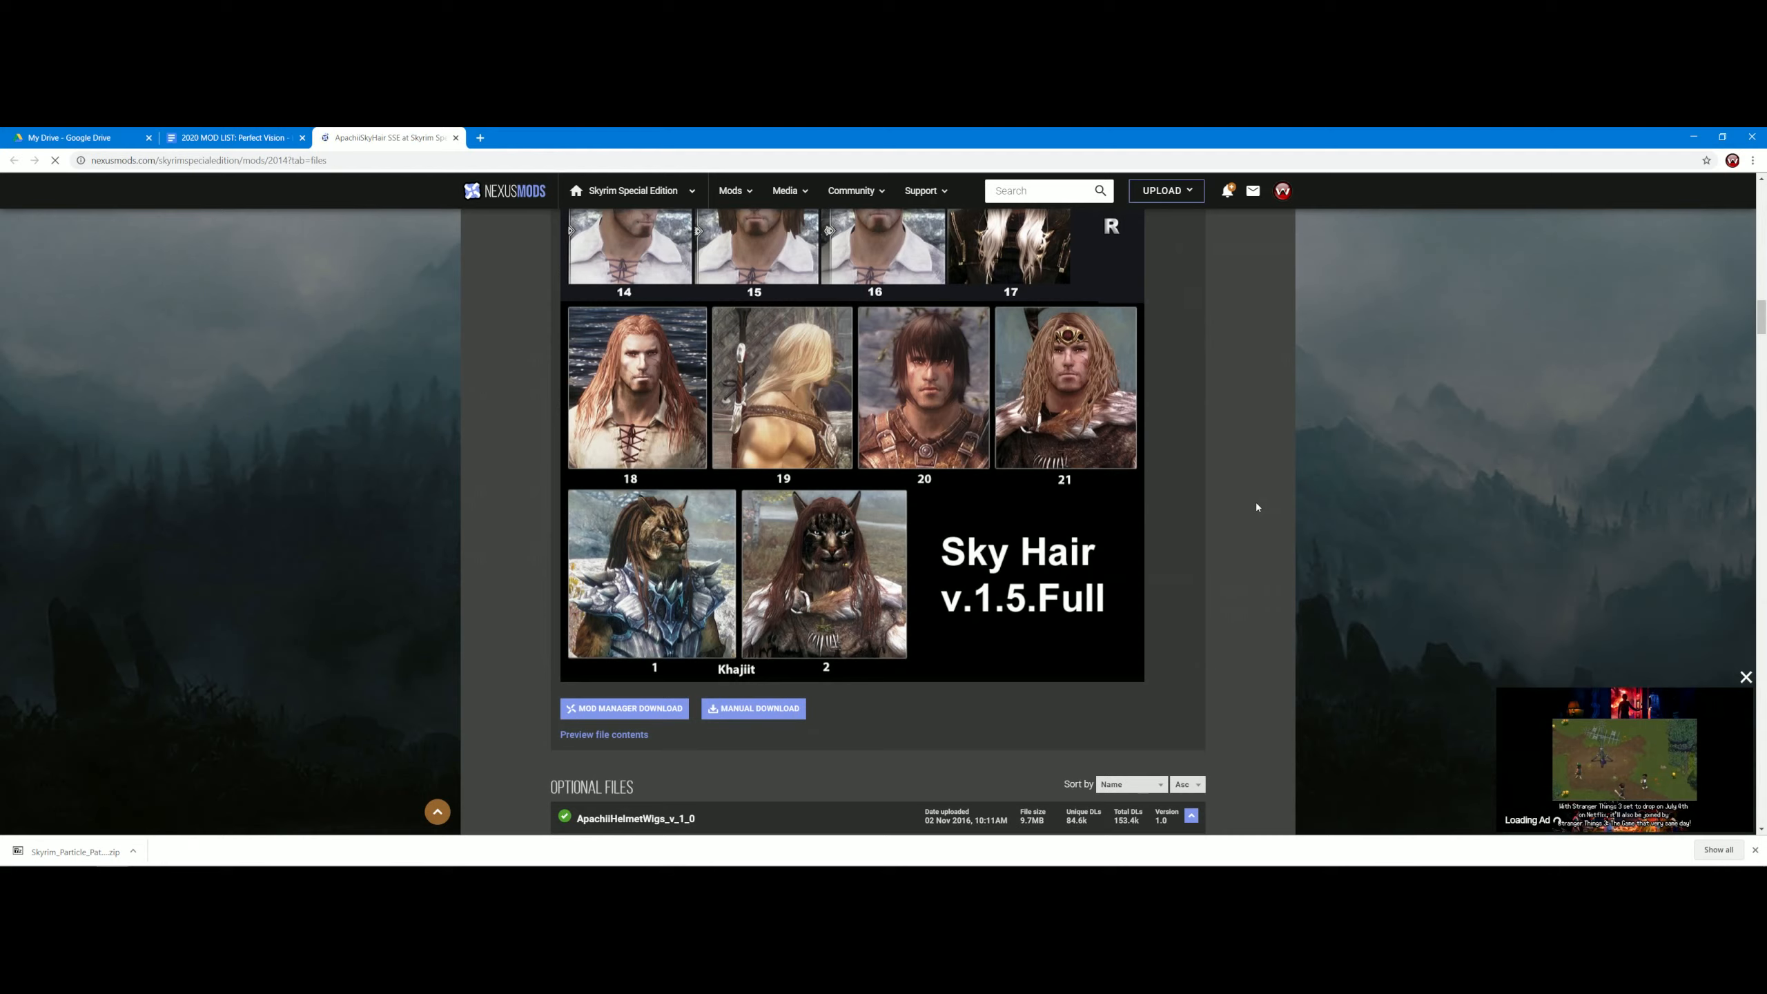
pyautogui.scroll(6, 1245, 500)
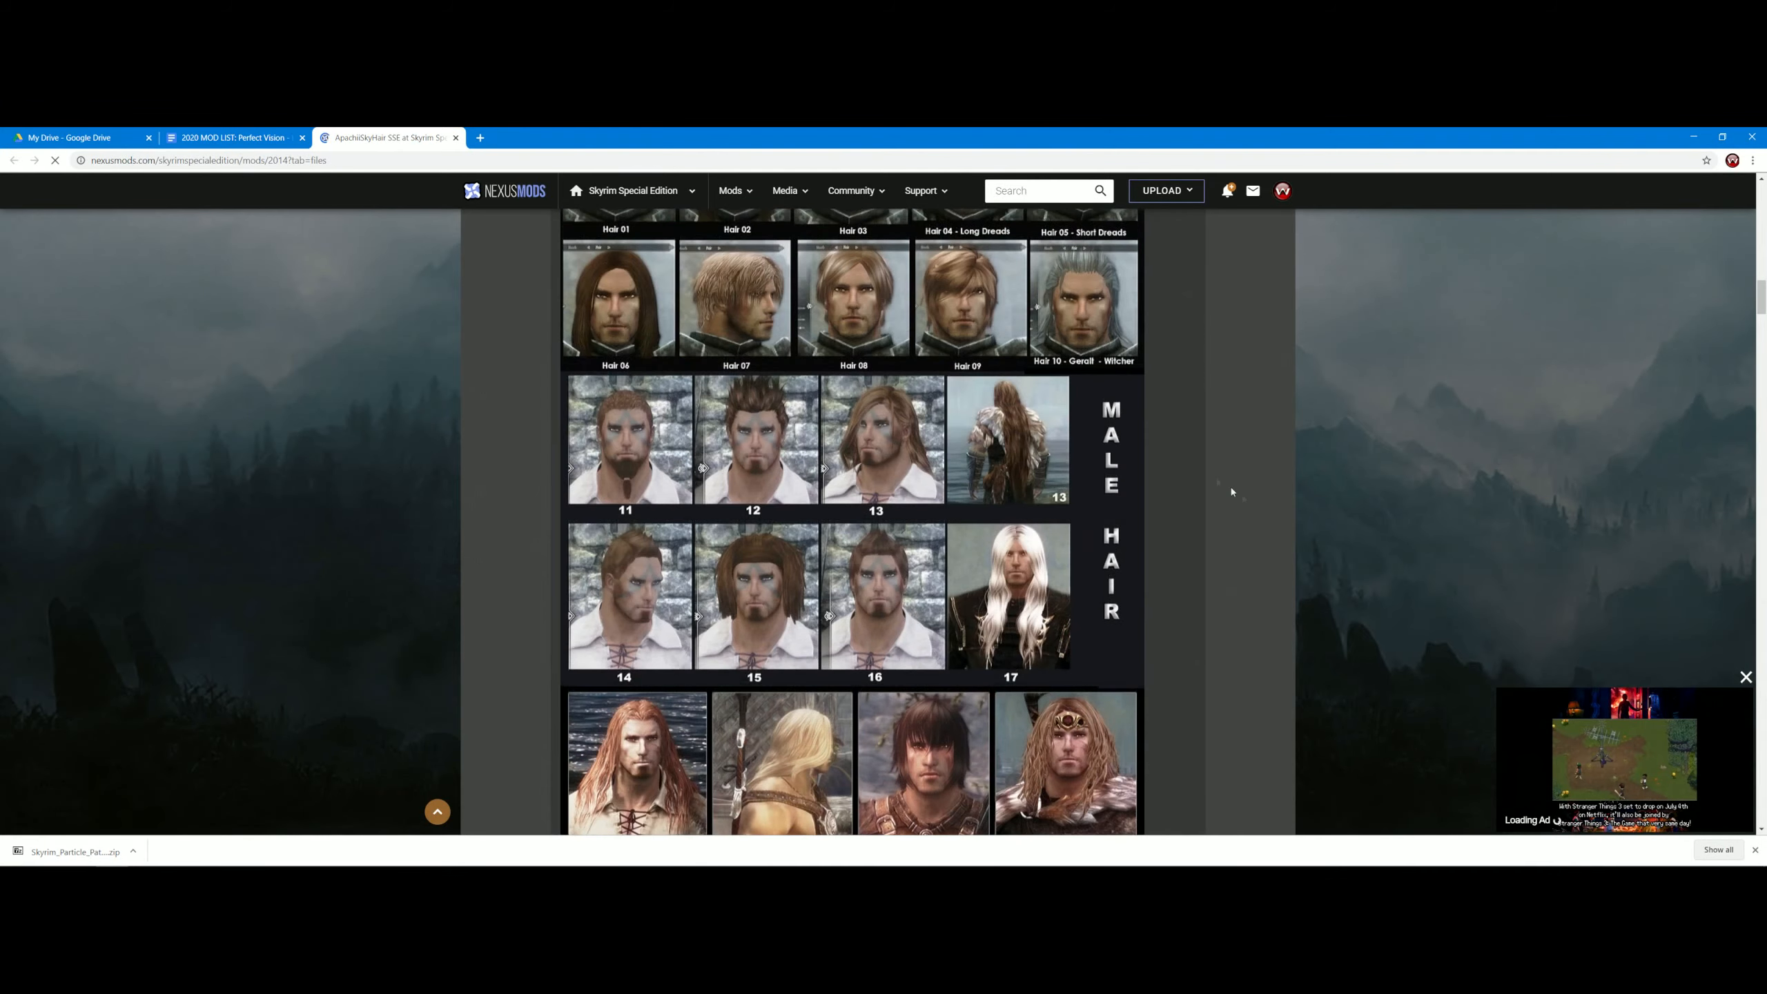
pyautogui.click(456, 138)
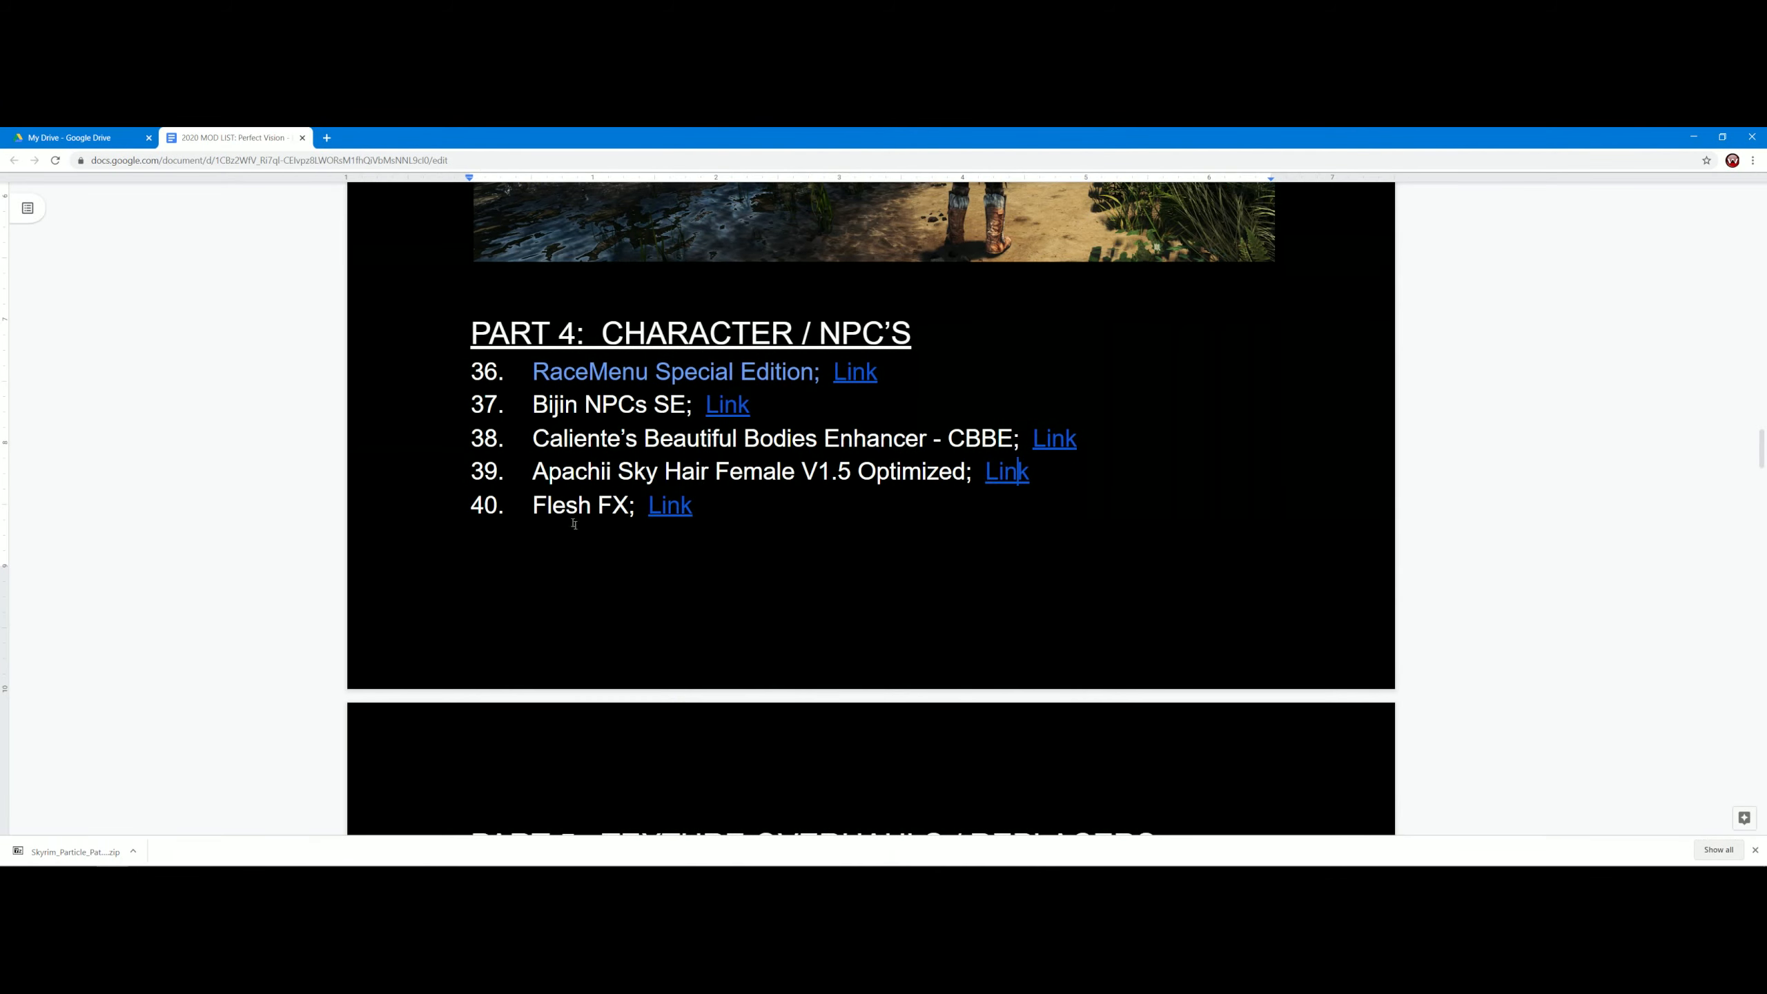
# - Open the FleshFX page linked as item 40, review its main and optional files, and close the page
pyautogui.click(674, 502)
pyautogui.click(702, 530)
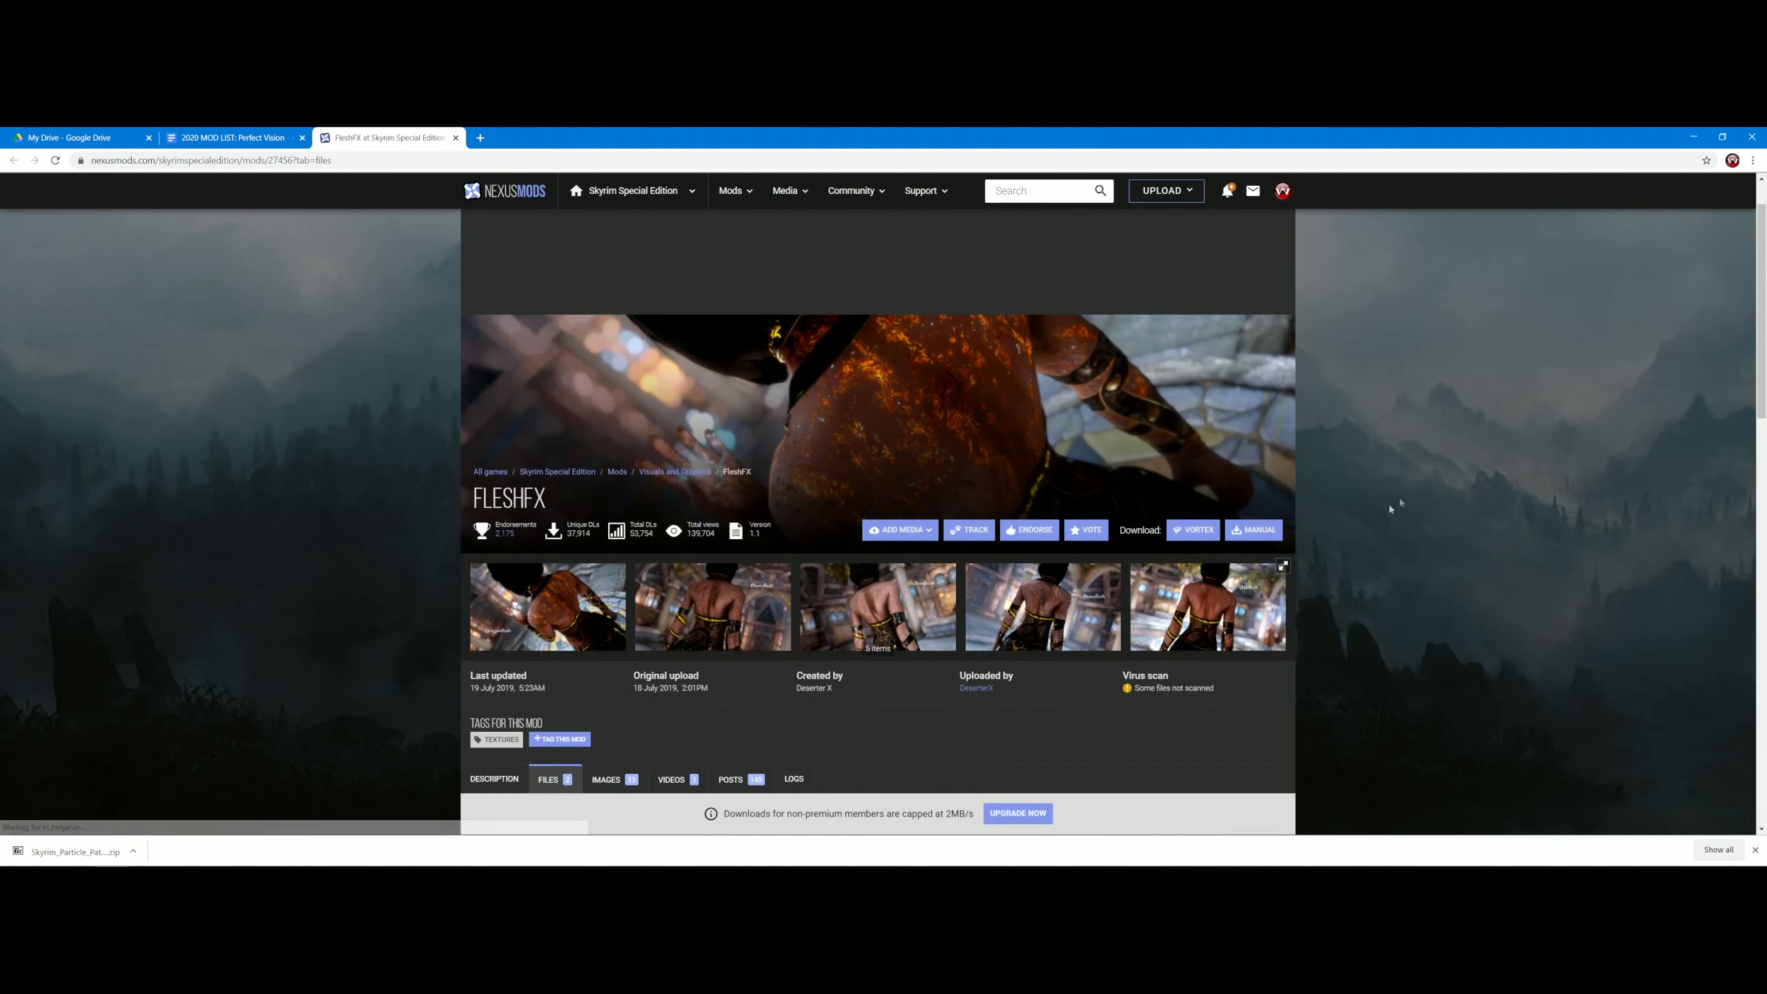
pyautogui.scroll(-5, 980, 430)
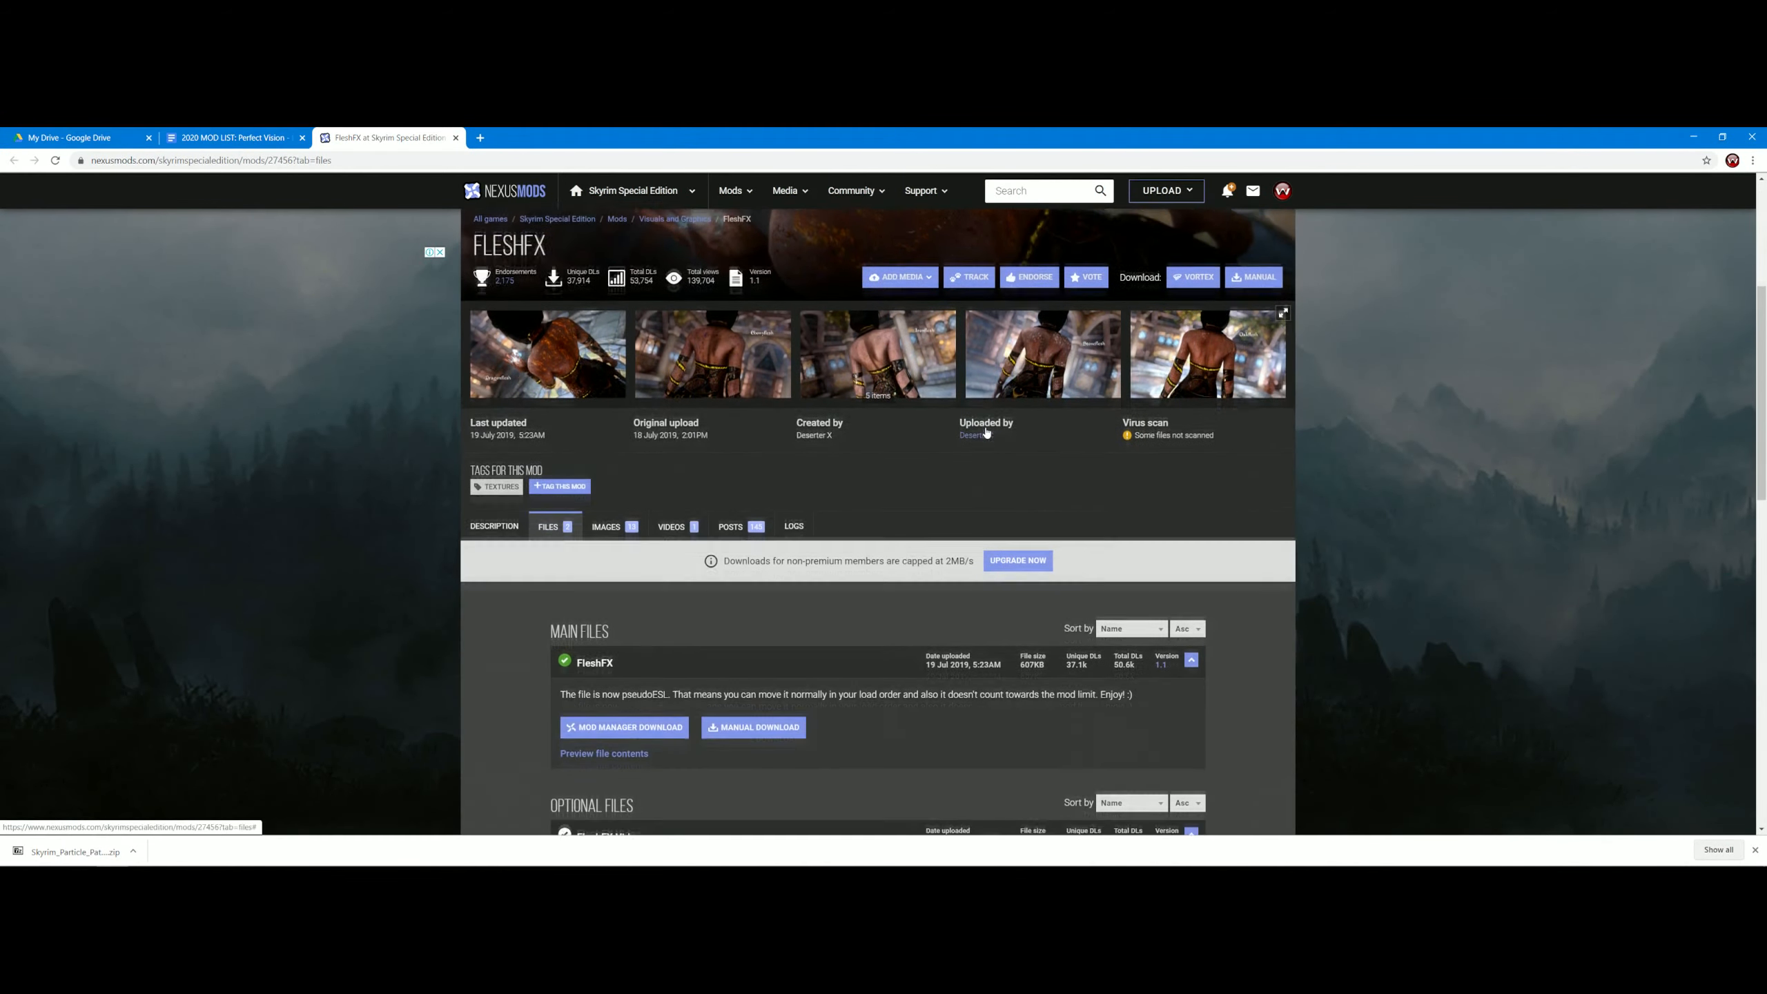
pyautogui.scroll(-1, 986, 432)
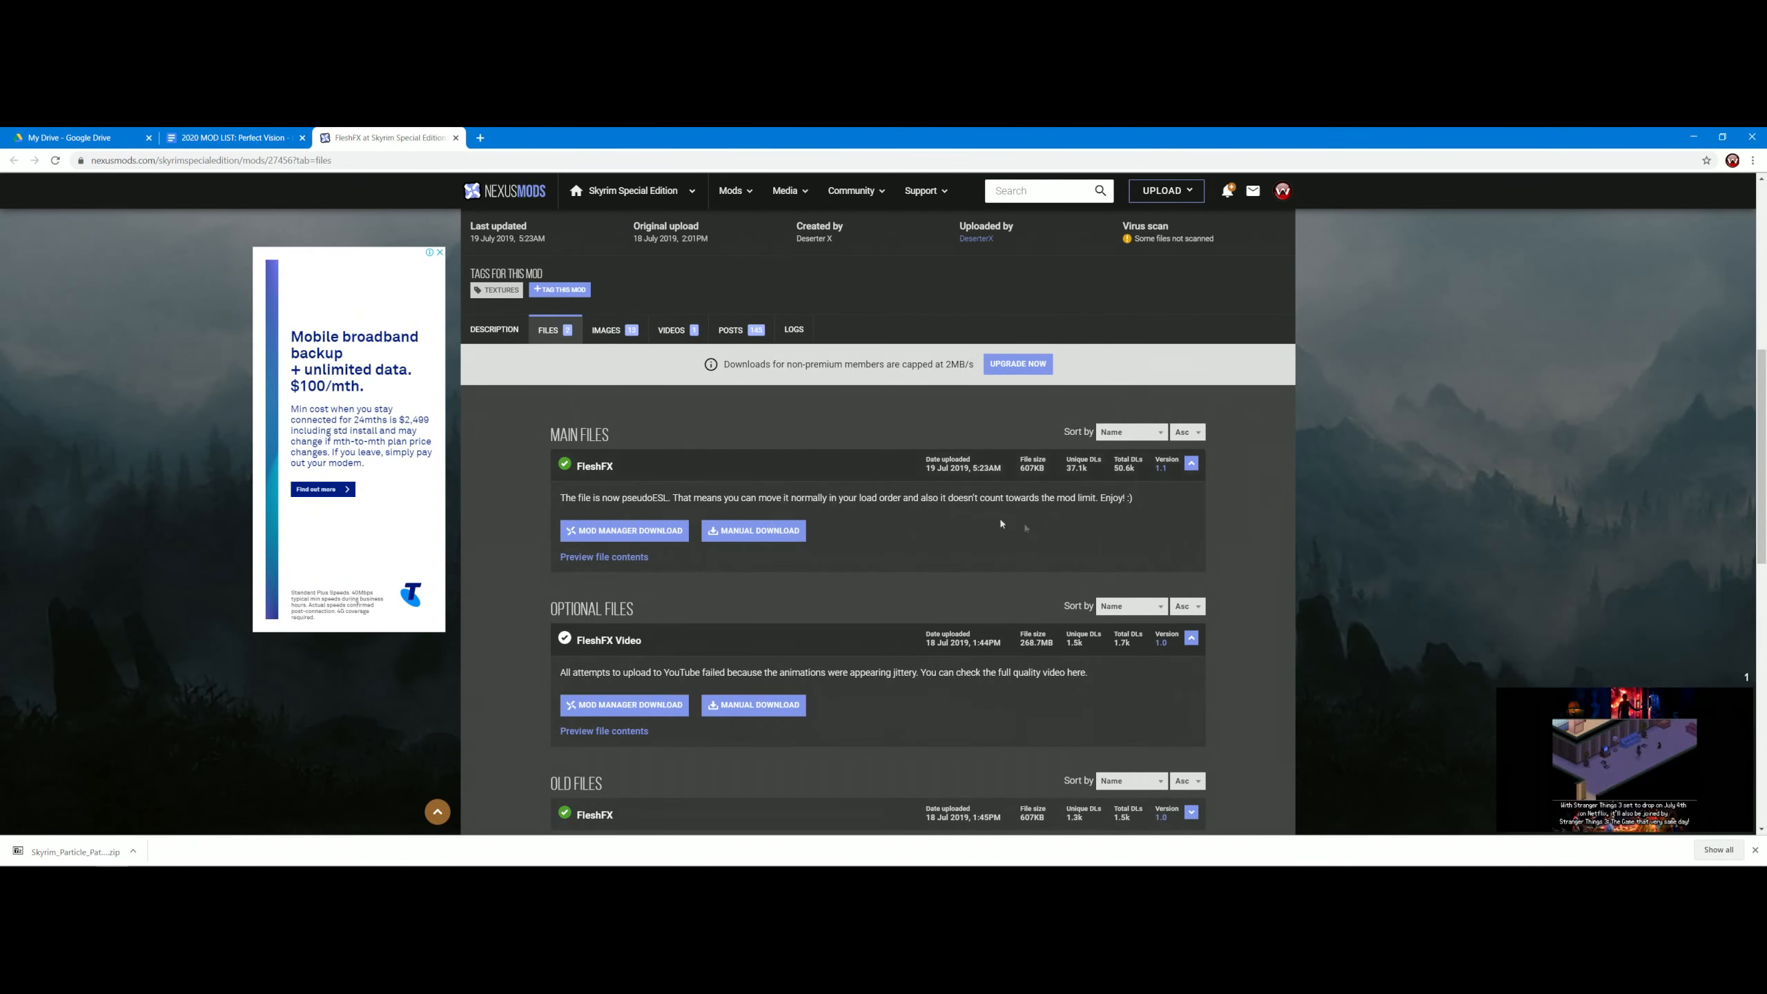
pyautogui.scroll(-3, 888, 502)
pyautogui.scroll(7, 737, 465)
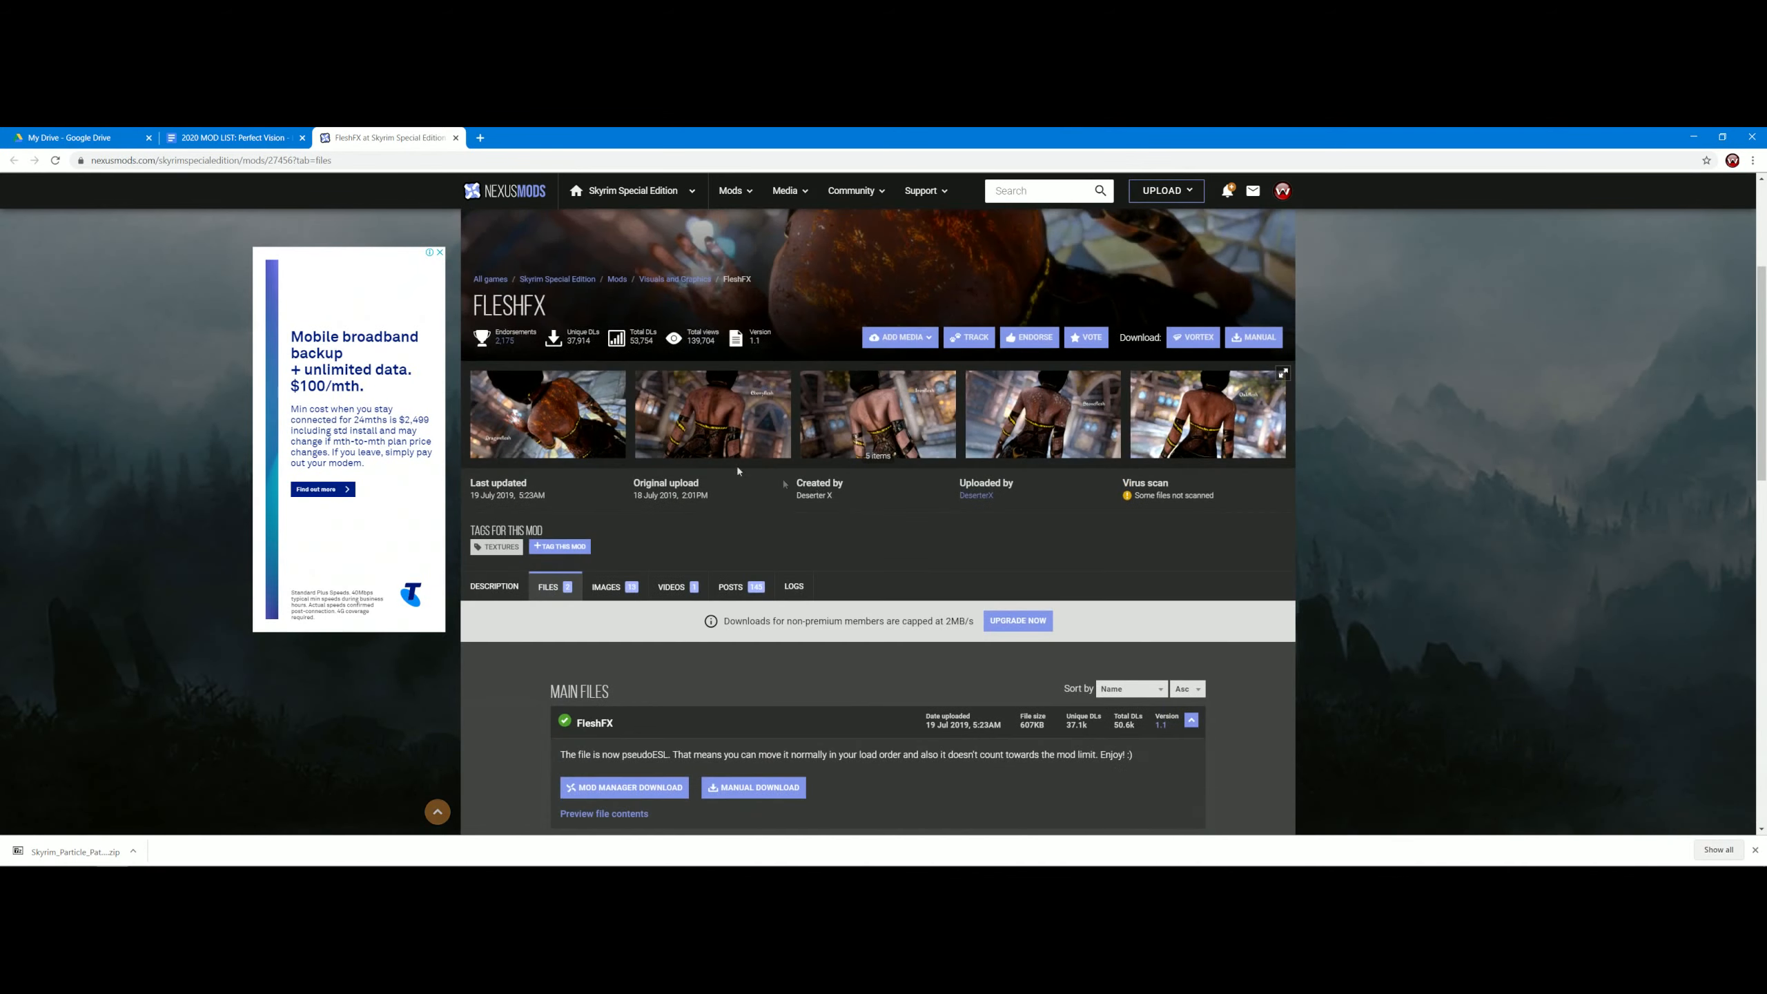
pyautogui.click(455, 138)
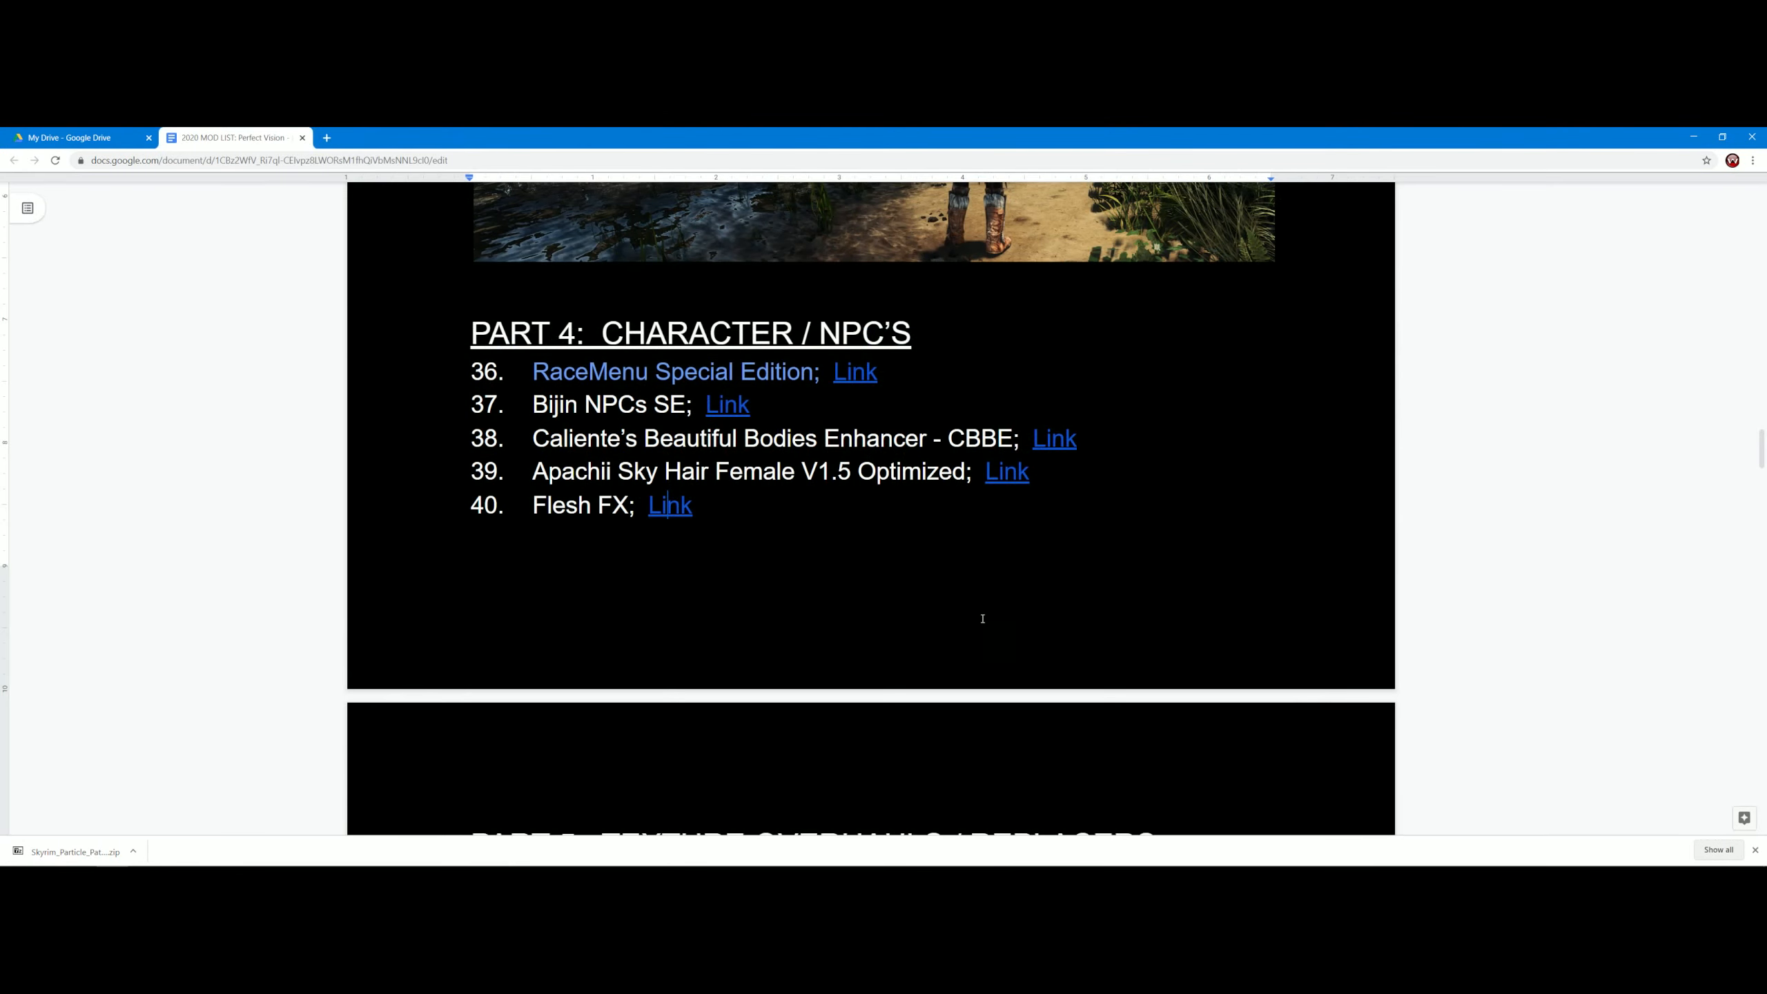
# - Go to Part 5: Texture Overhauls / Replacers in the mod list and review entries 41 to 57
pyautogui.scroll(-6, 1036, 610)
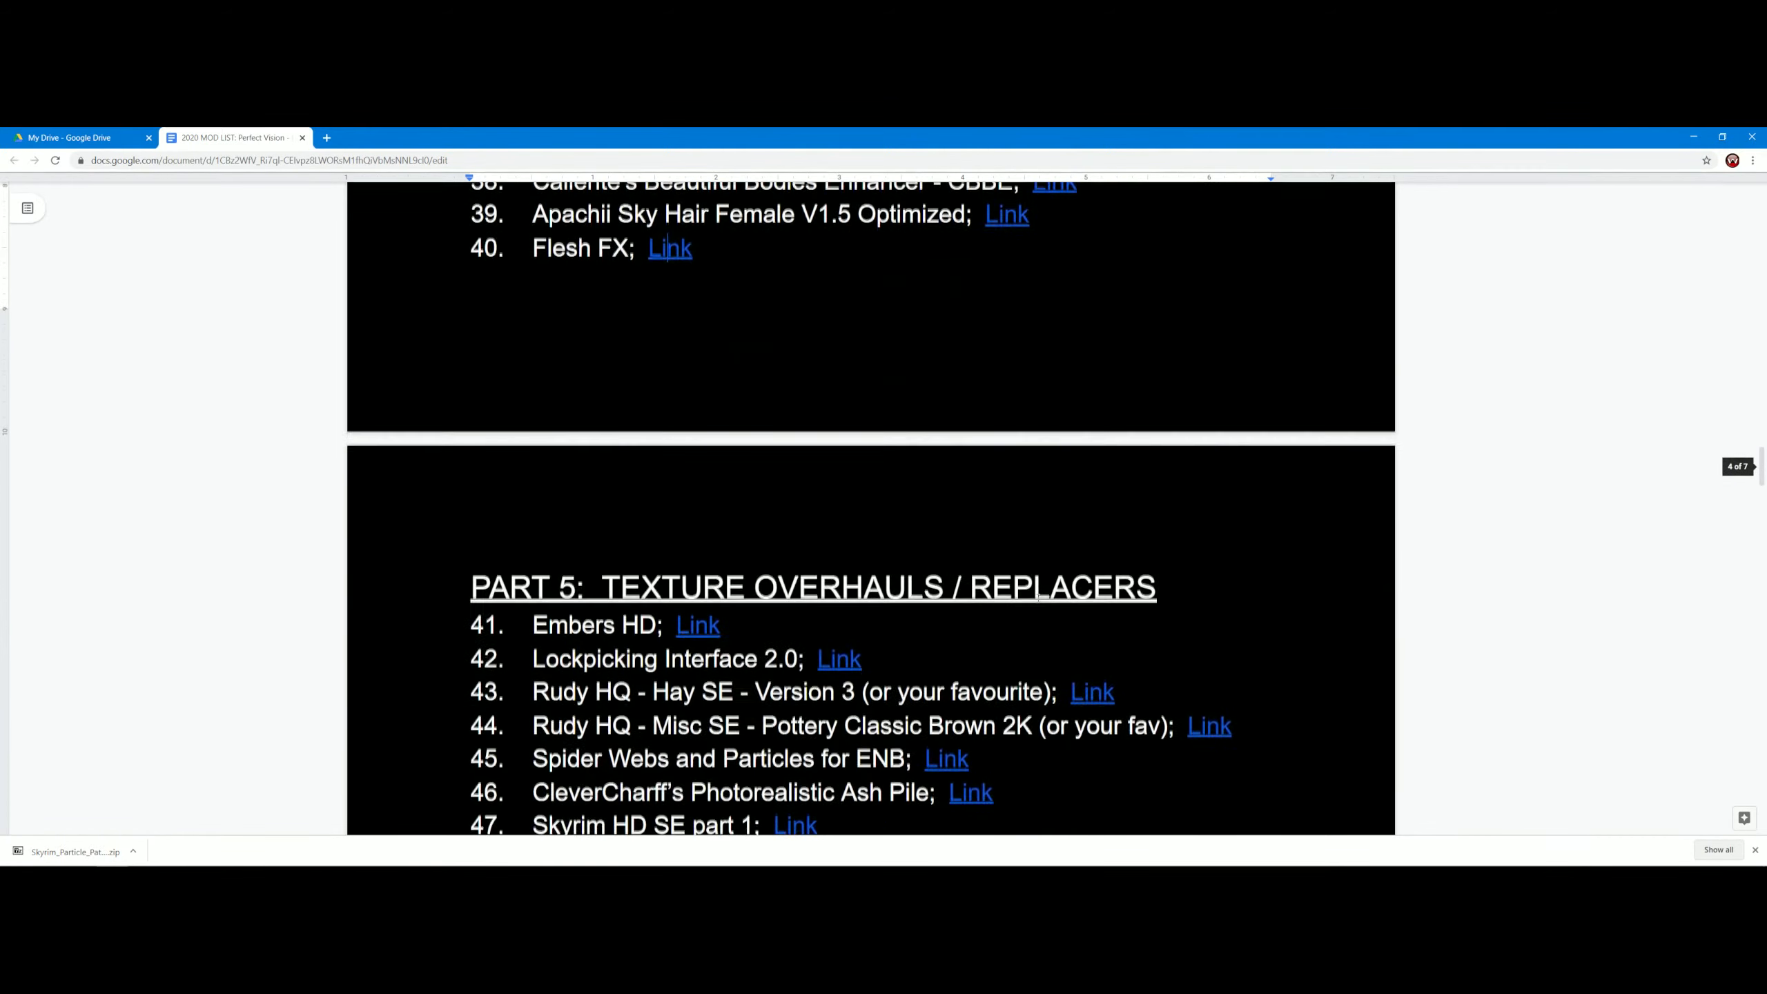
pyautogui.scroll(-2, 1336, 515)
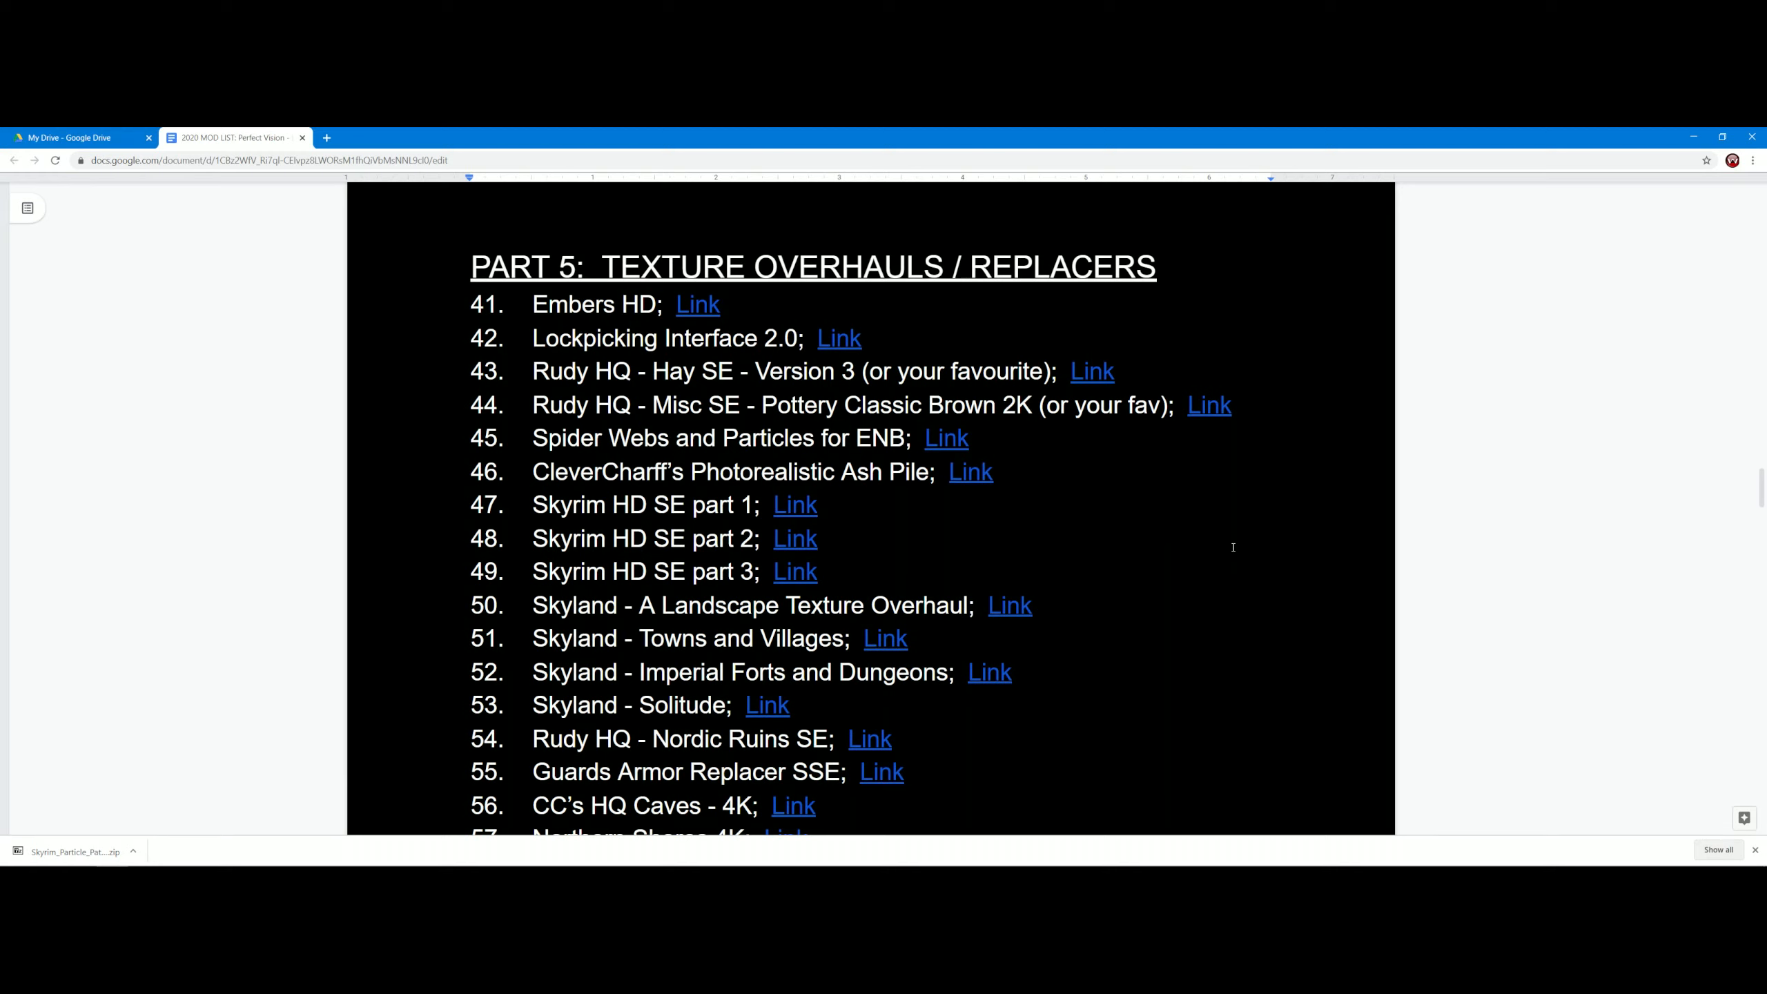
pyautogui.scroll(-1, 1233, 547)
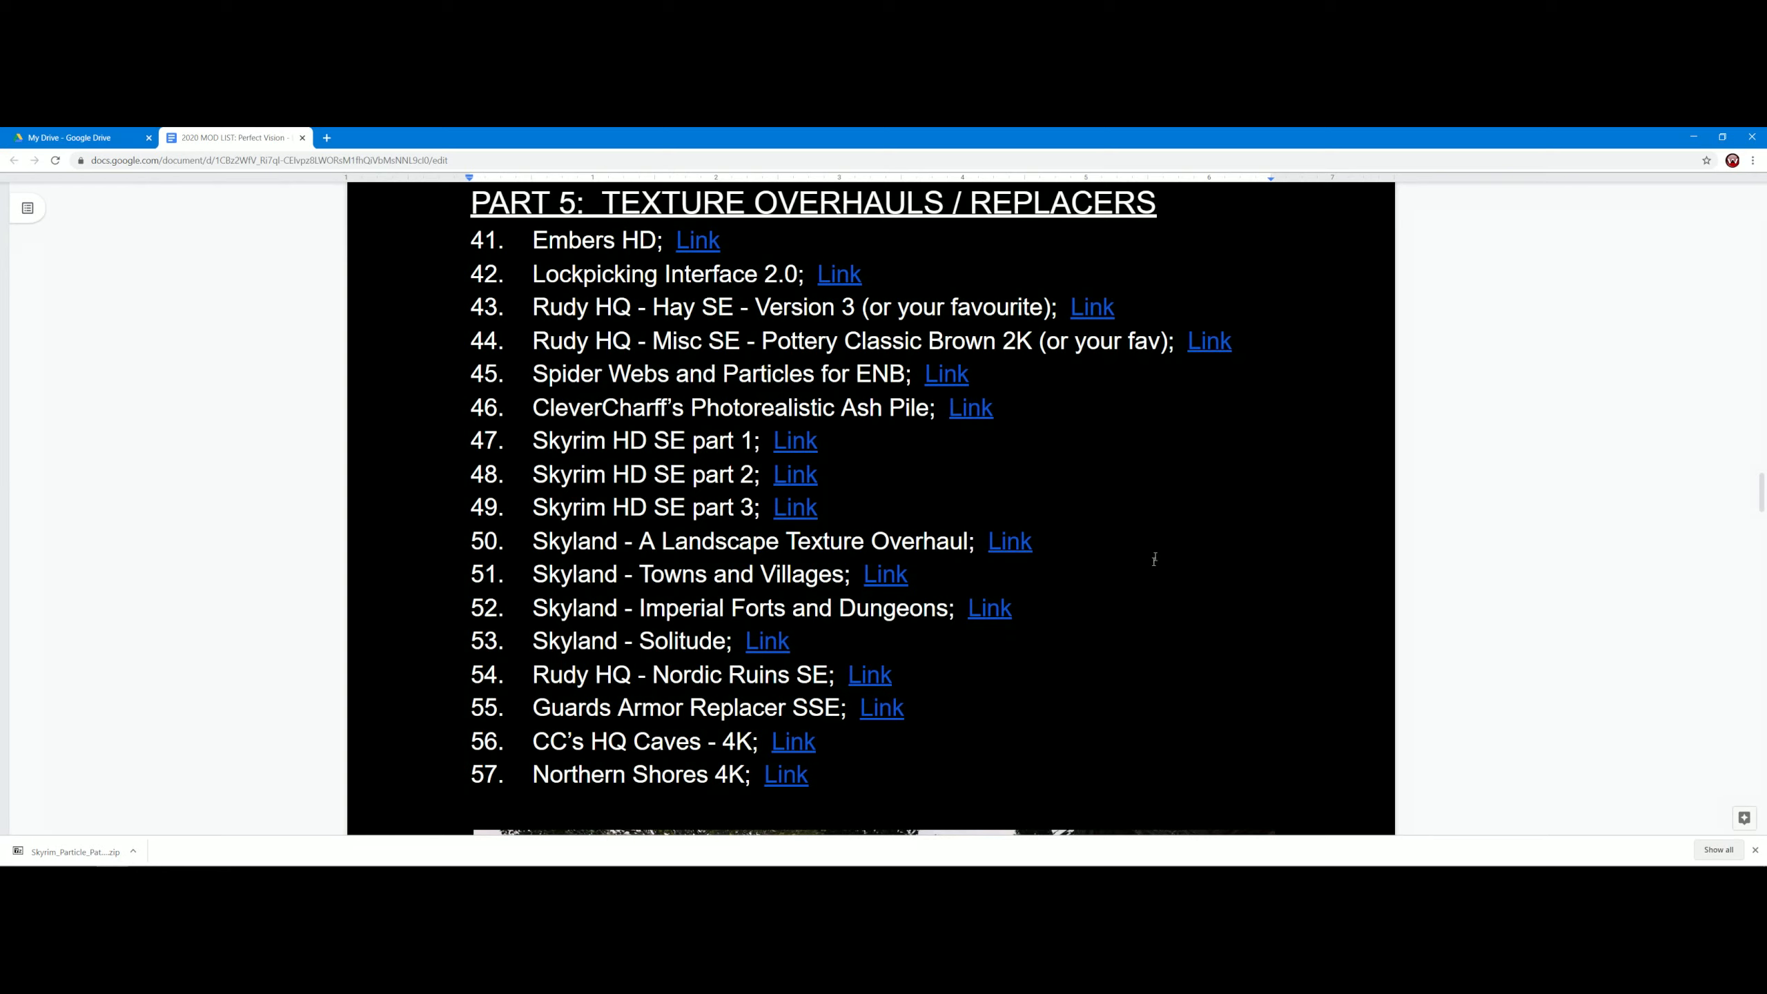
# - Open the Embers HD page linked as item 41, review its main and old files, and close the page
pyautogui.scroll(1, 1155, 547)
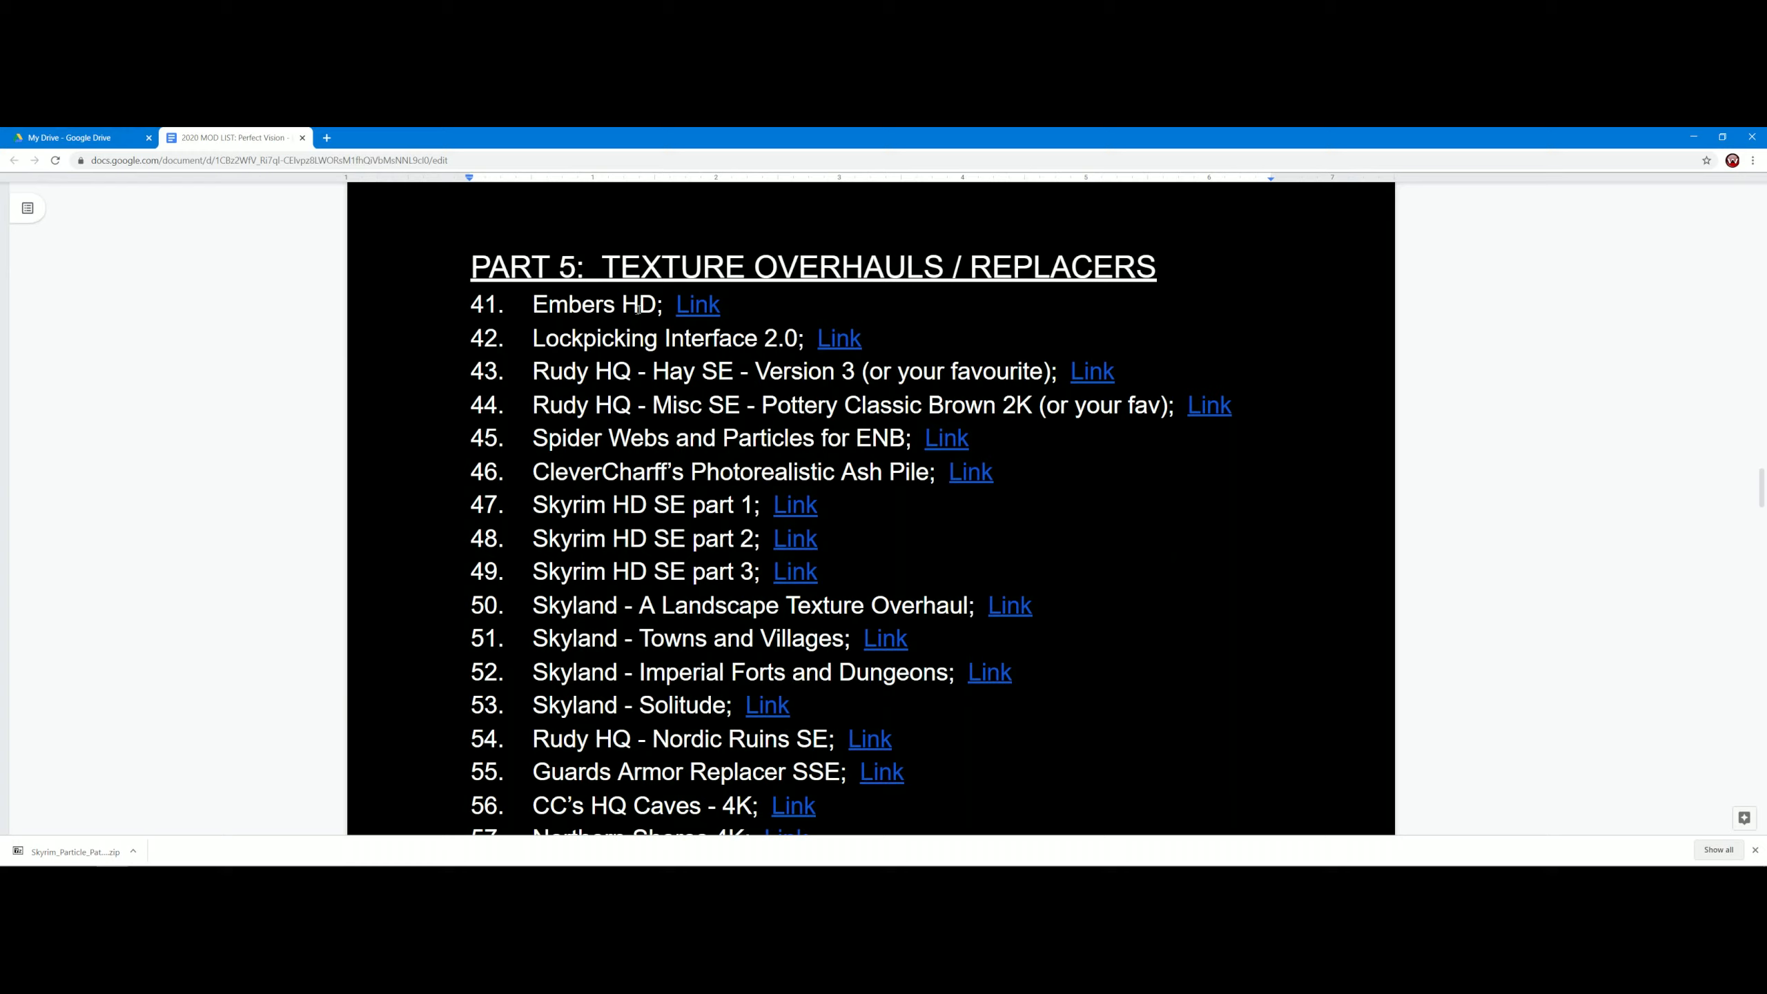
pyautogui.click(697, 307)
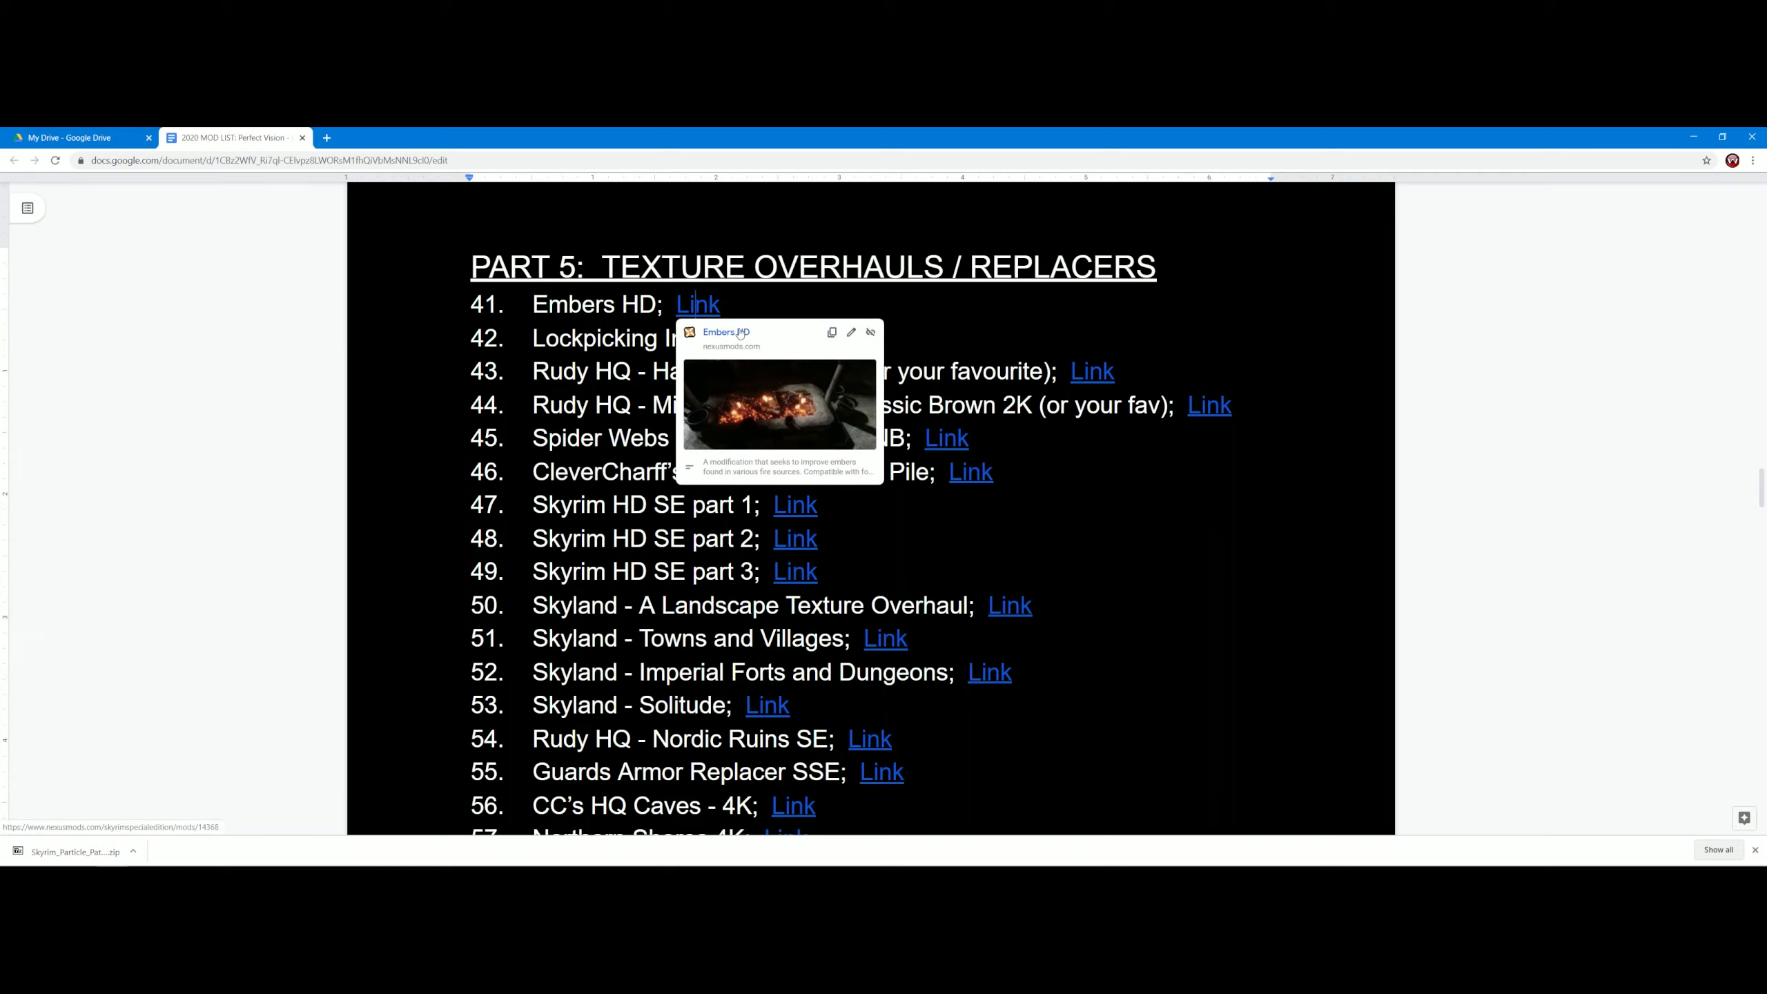
pyautogui.click(740, 332)
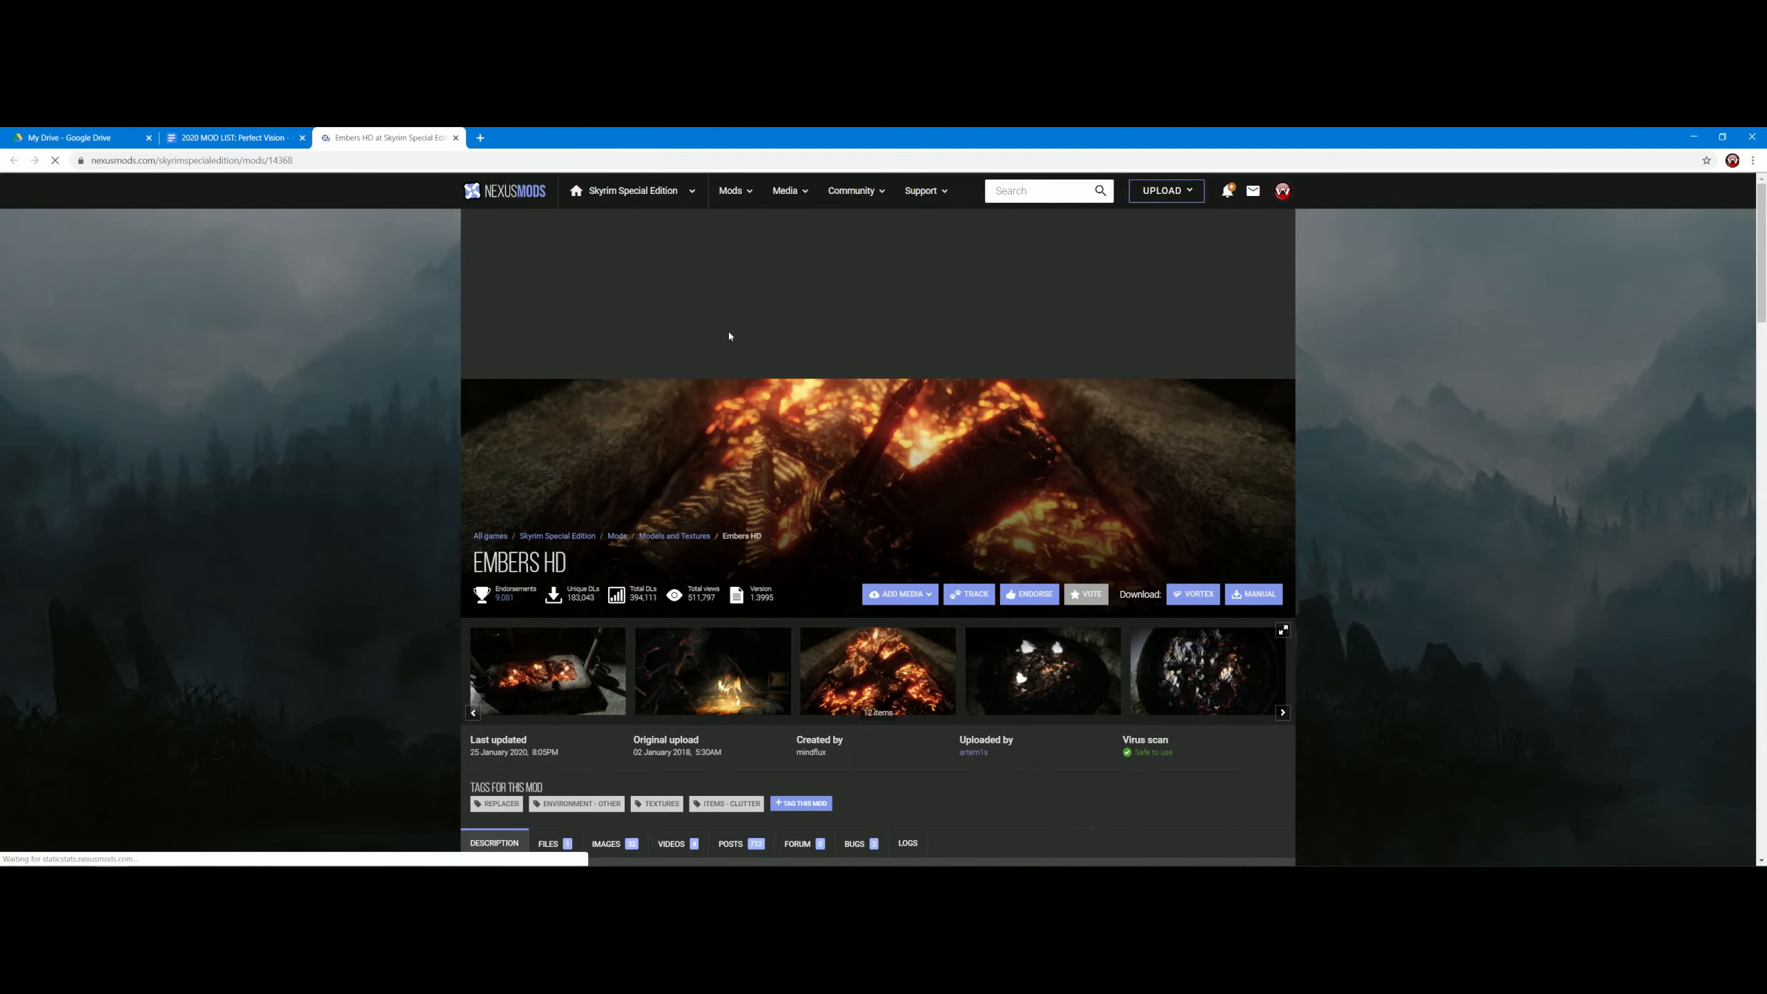
pyautogui.scroll(-3, 728, 333)
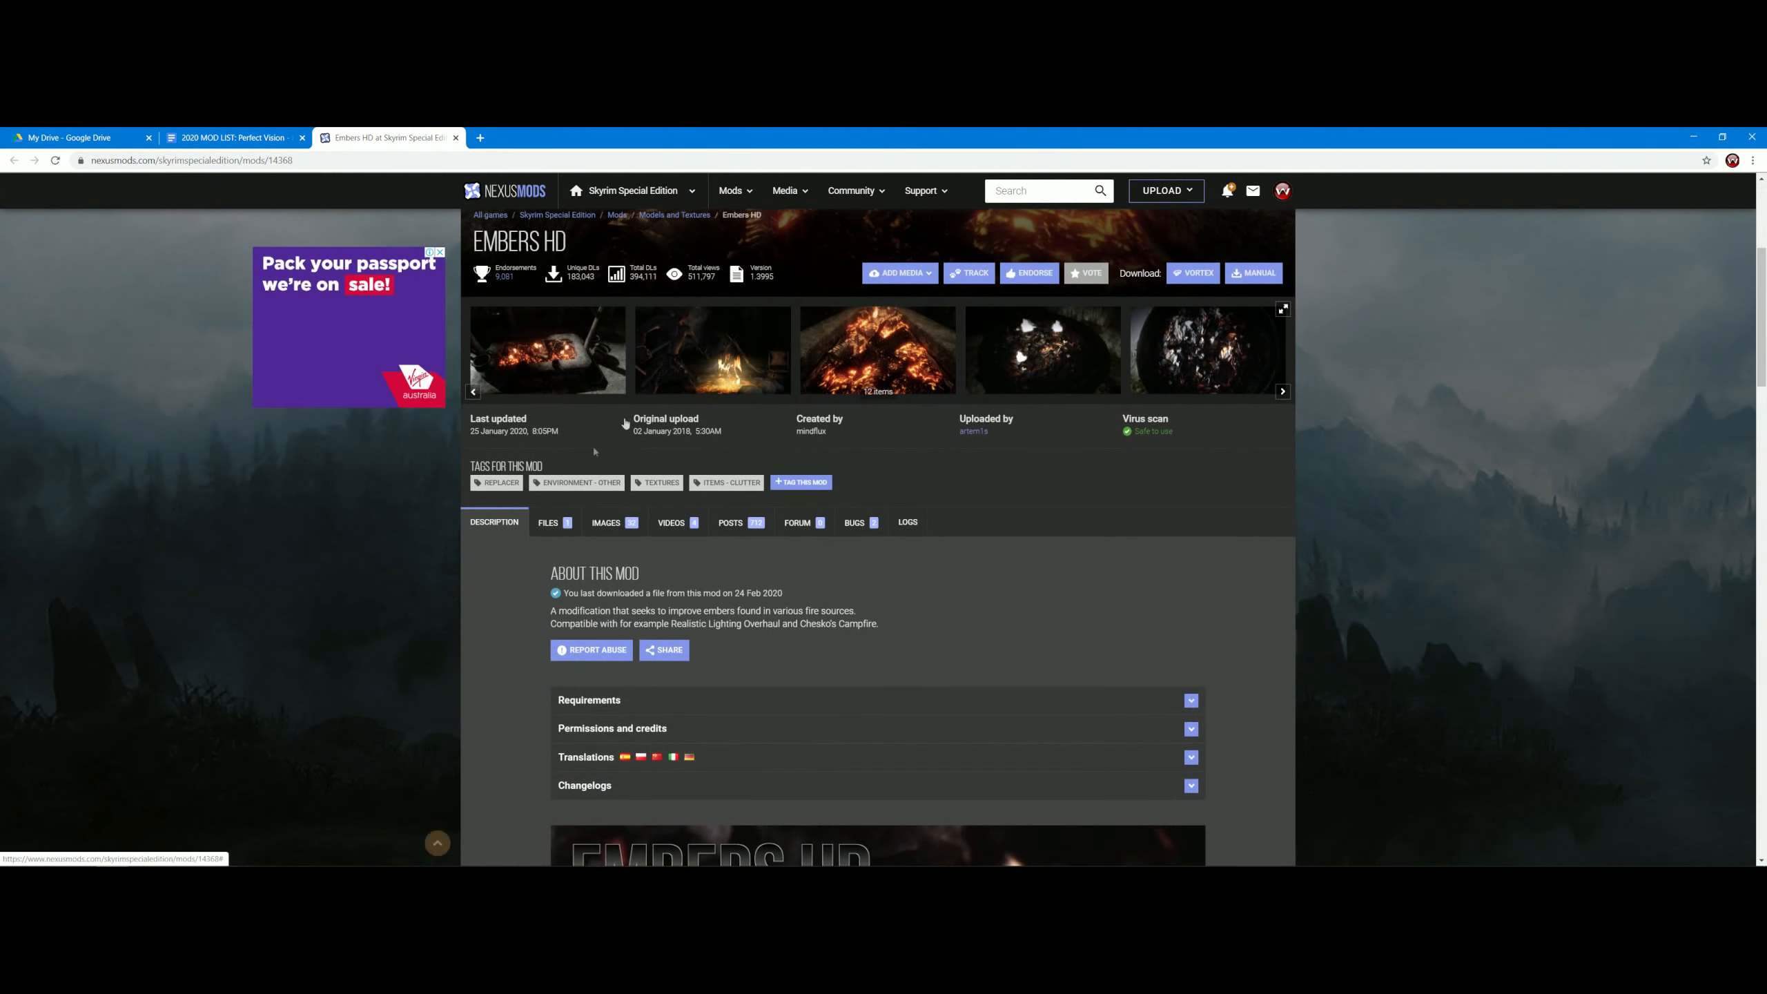
pyautogui.click(551, 516)
pyautogui.scroll(-1, 1088, 475)
pyautogui.scroll(-2, 1088, 476)
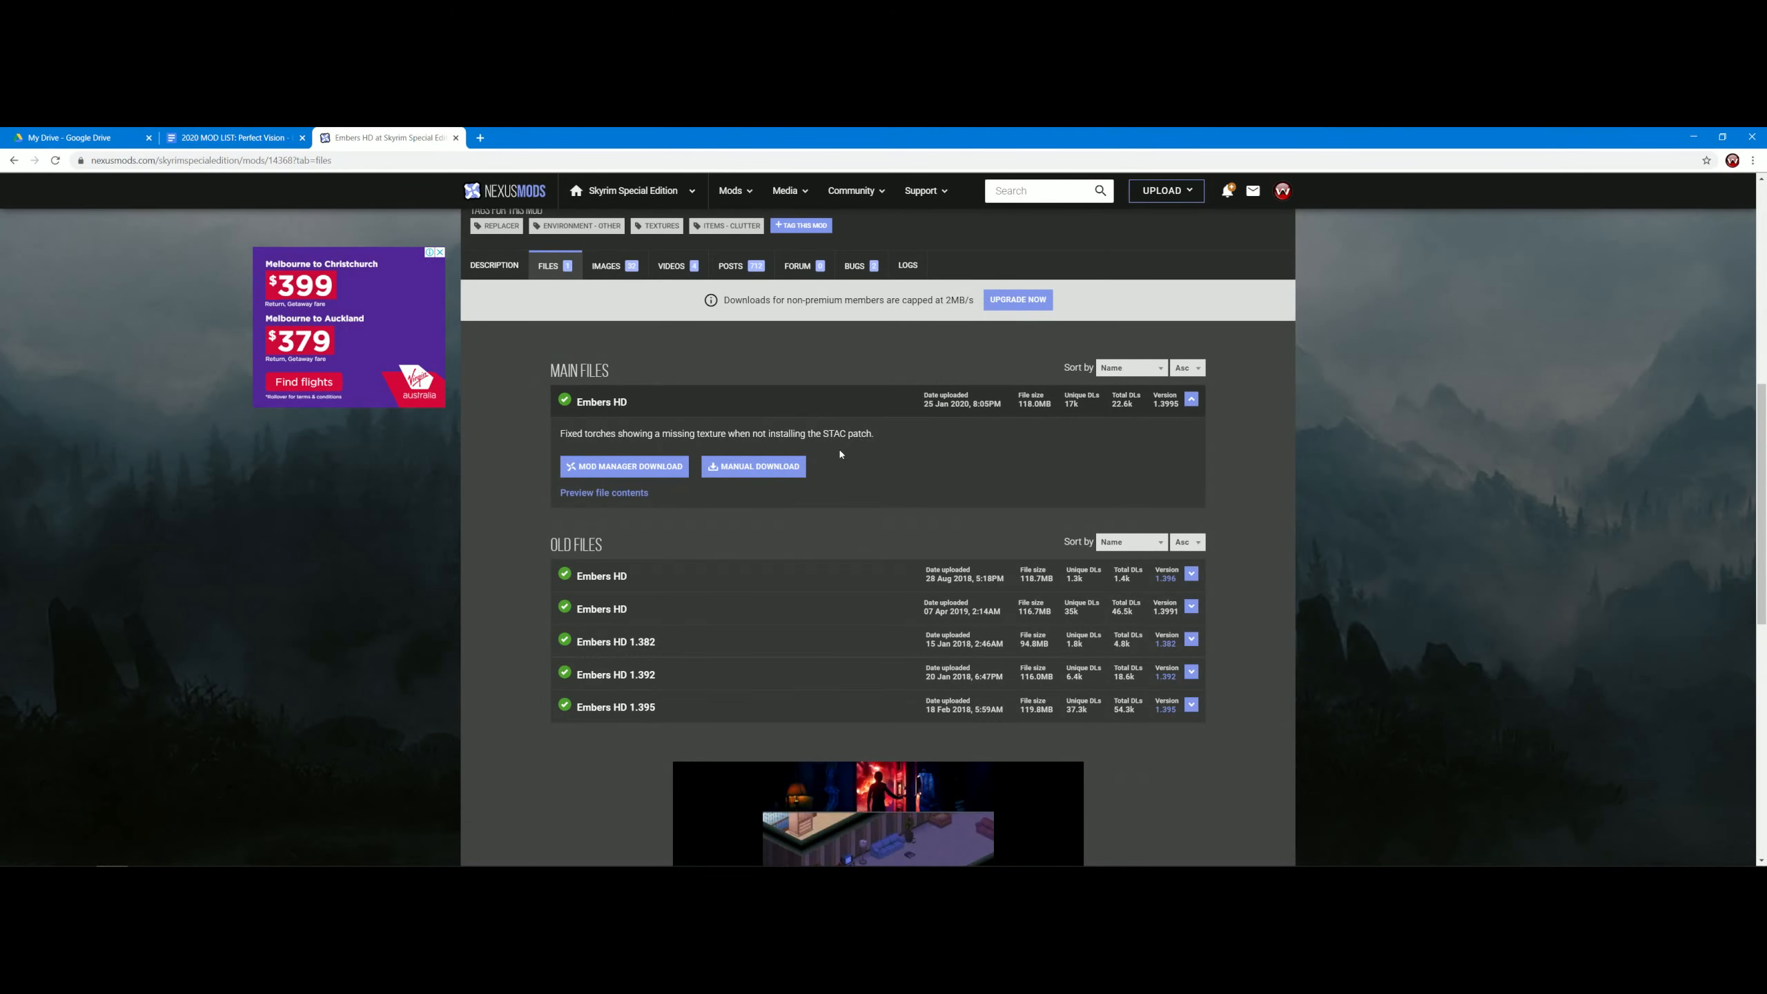
pyautogui.scroll(7, 839, 454)
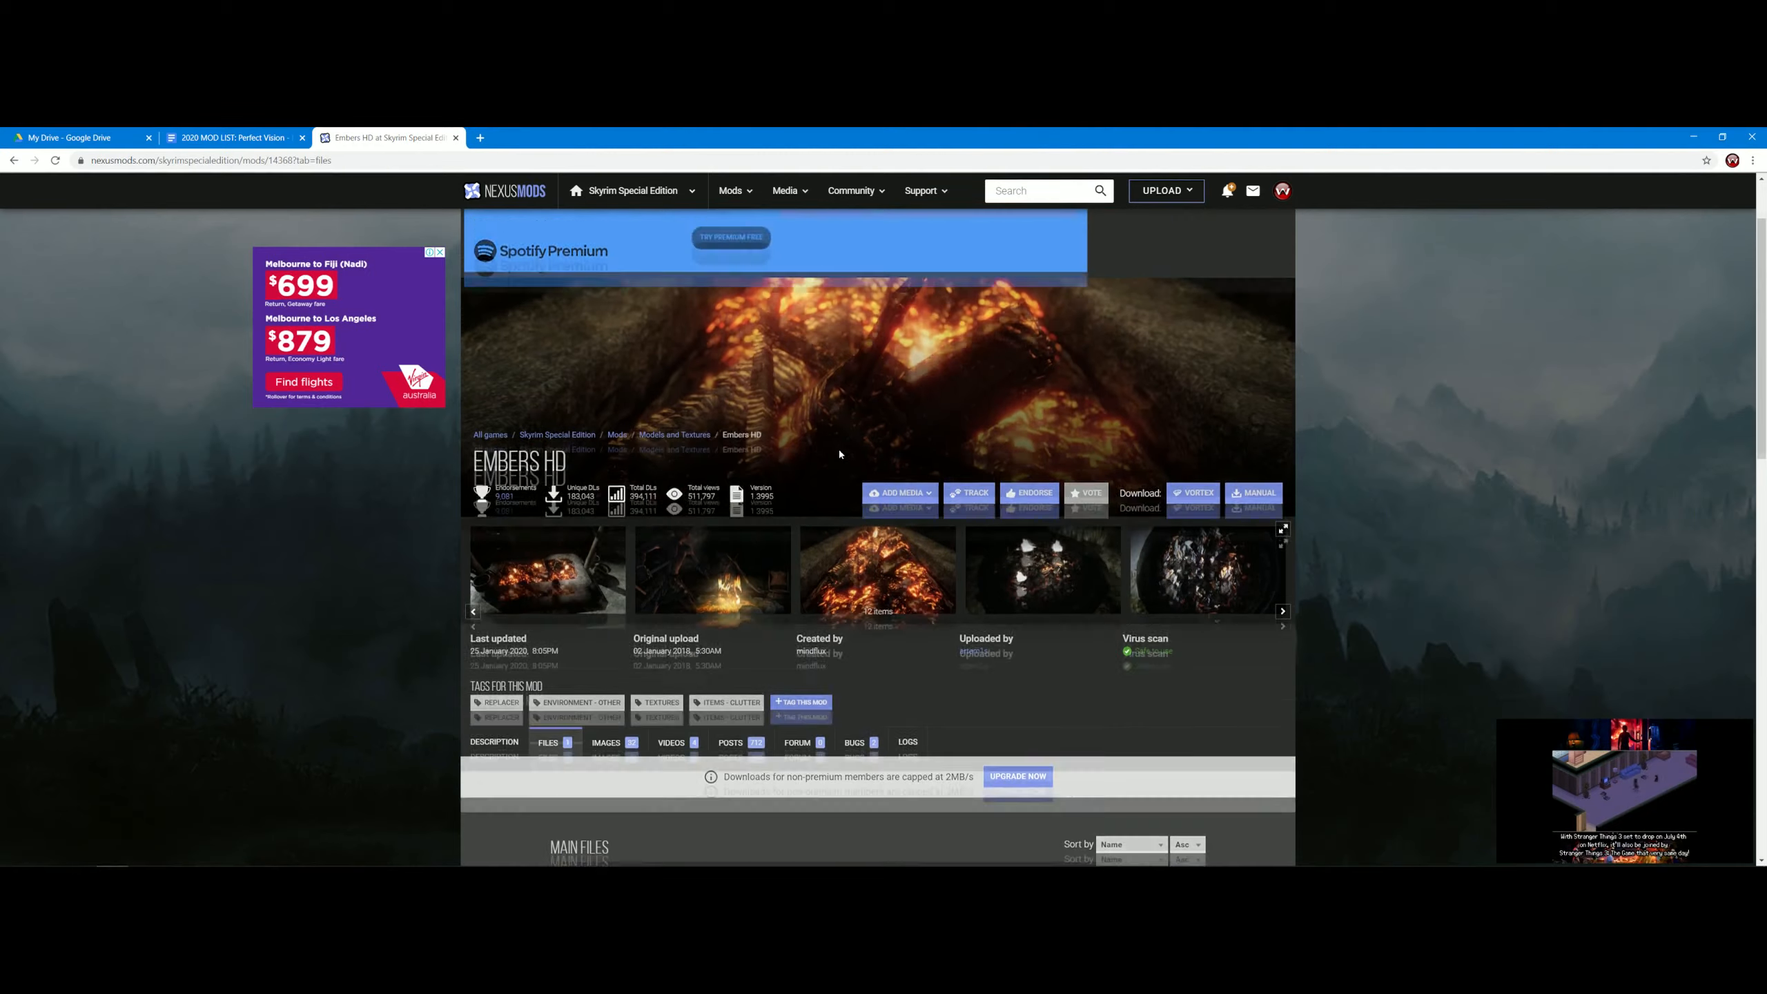
pyautogui.click(456, 139)
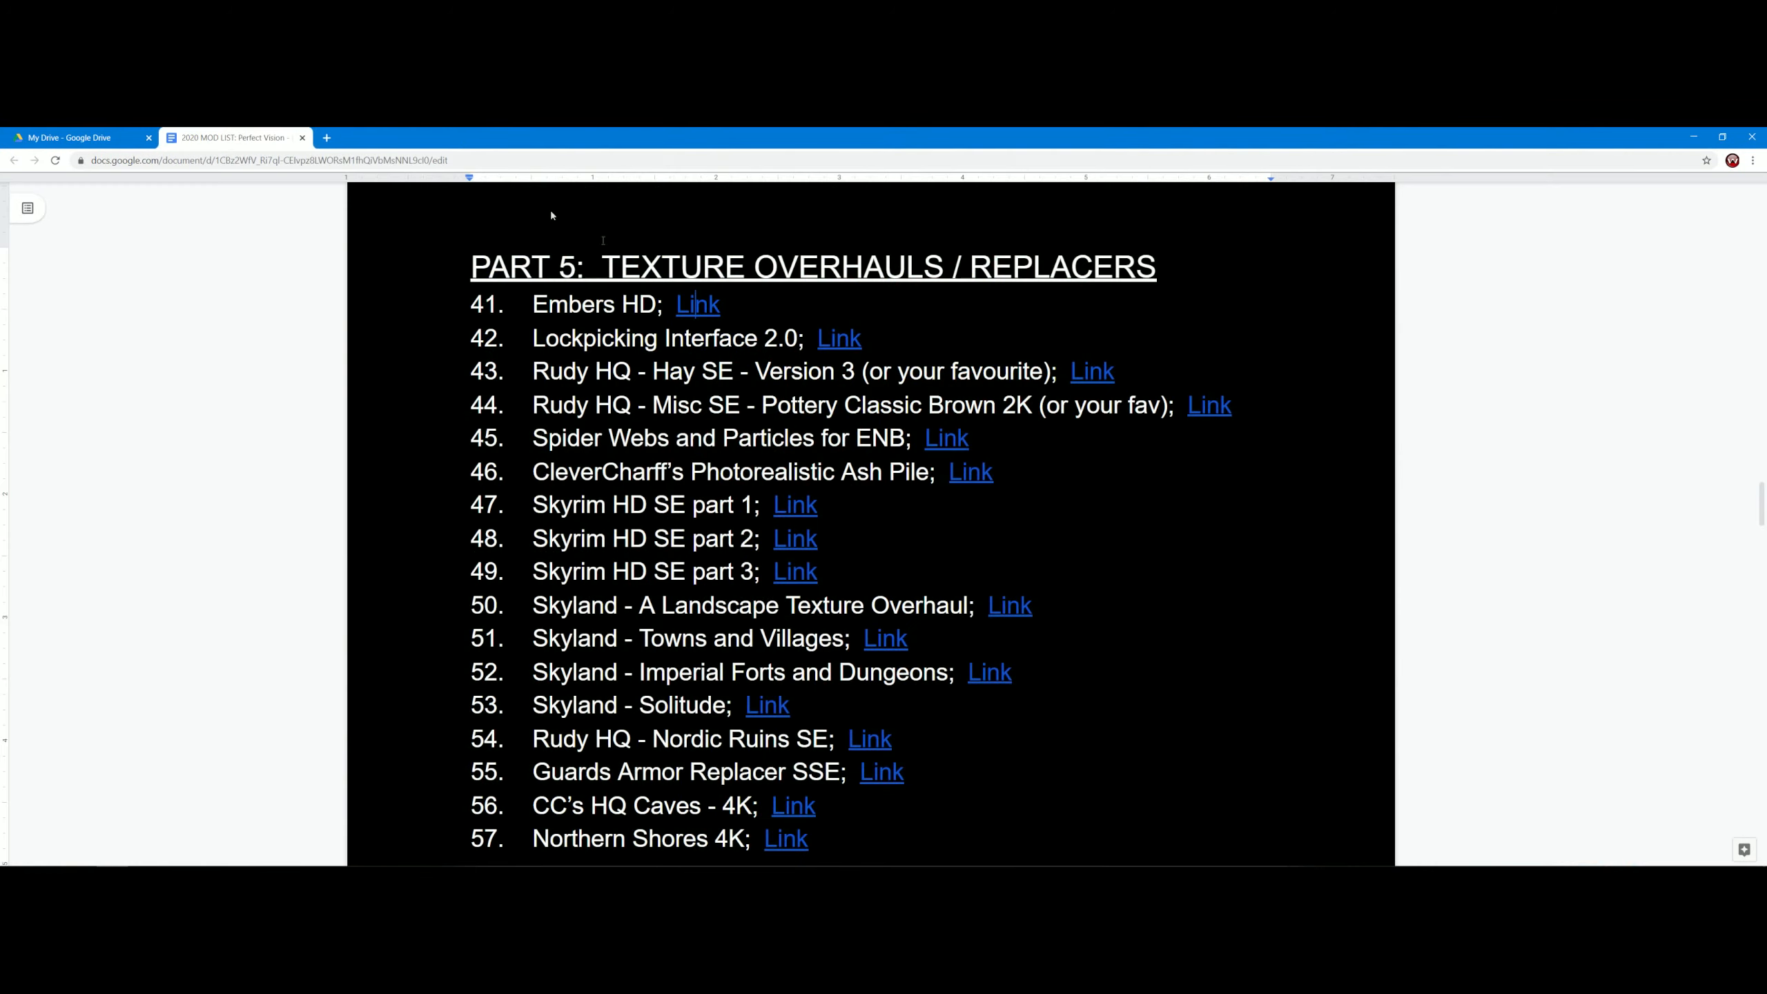
# - Switch to Mod Organizer and start installing the Embers HD-14368 archive from the desktop
pyautogui.click(1692, 138)
pyautogui.doubleClick(1195, 678)
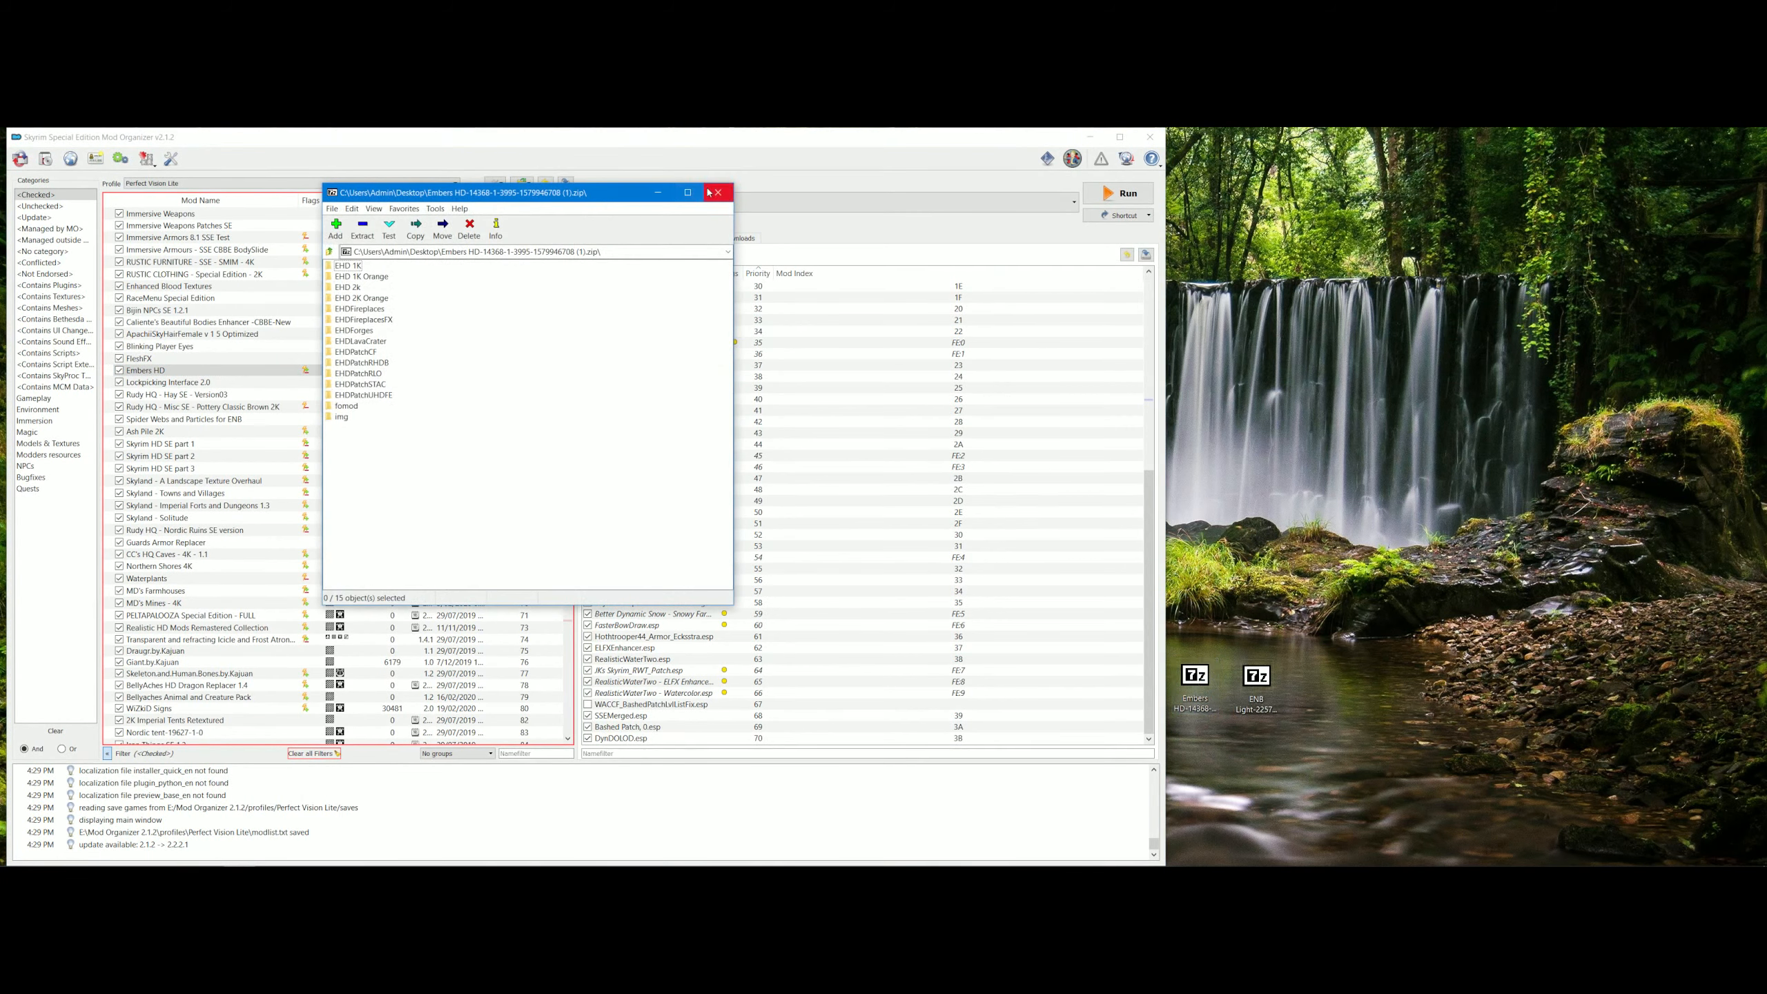
pyautogui.click(714, 192)
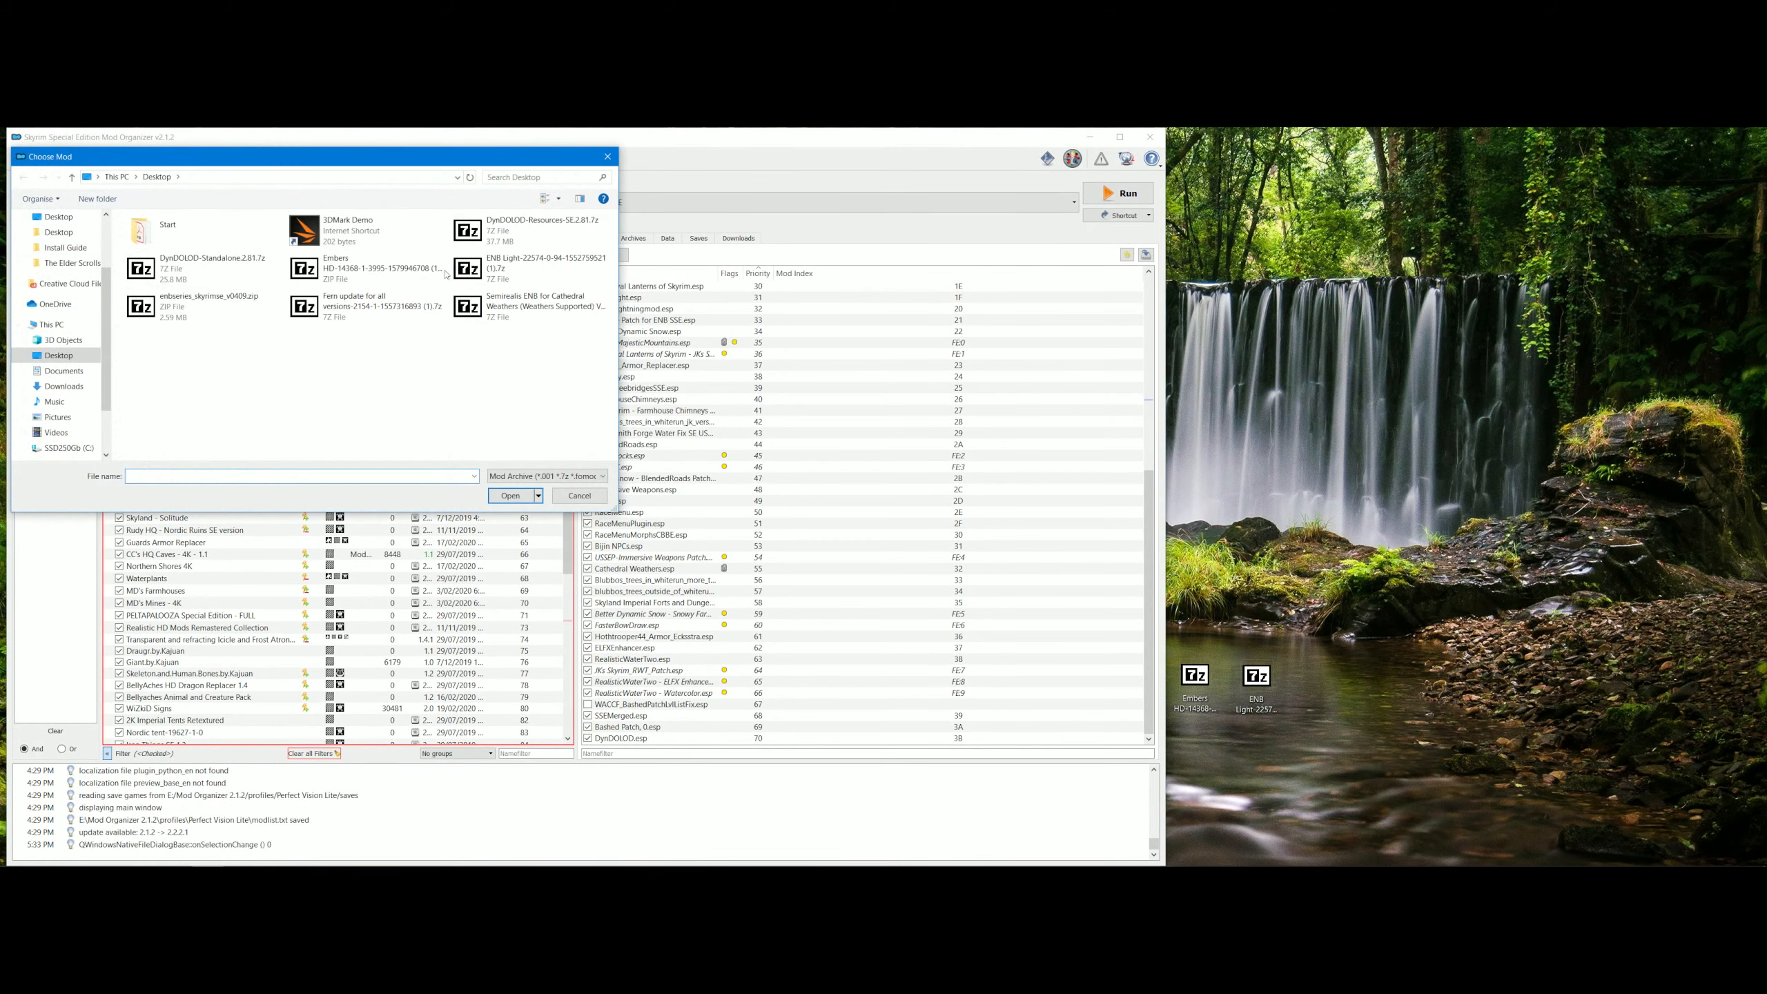
pyautogui.click(374, 277)
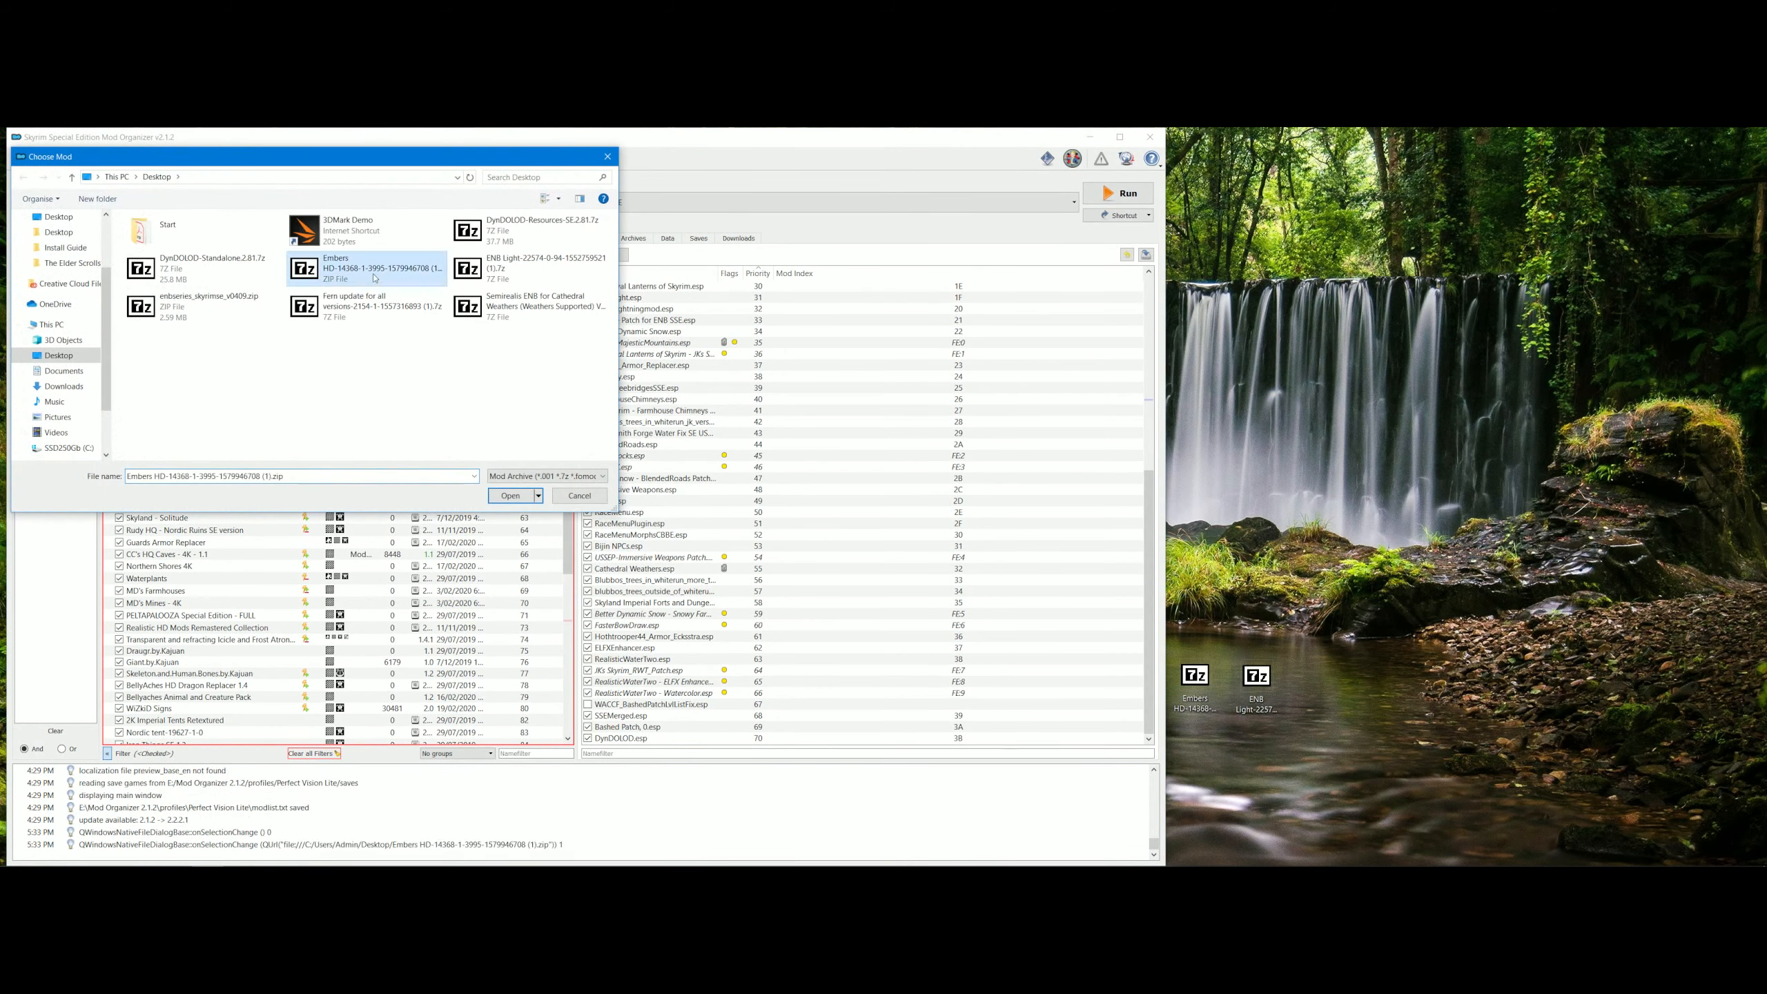
pyautogui.click(510, 495)
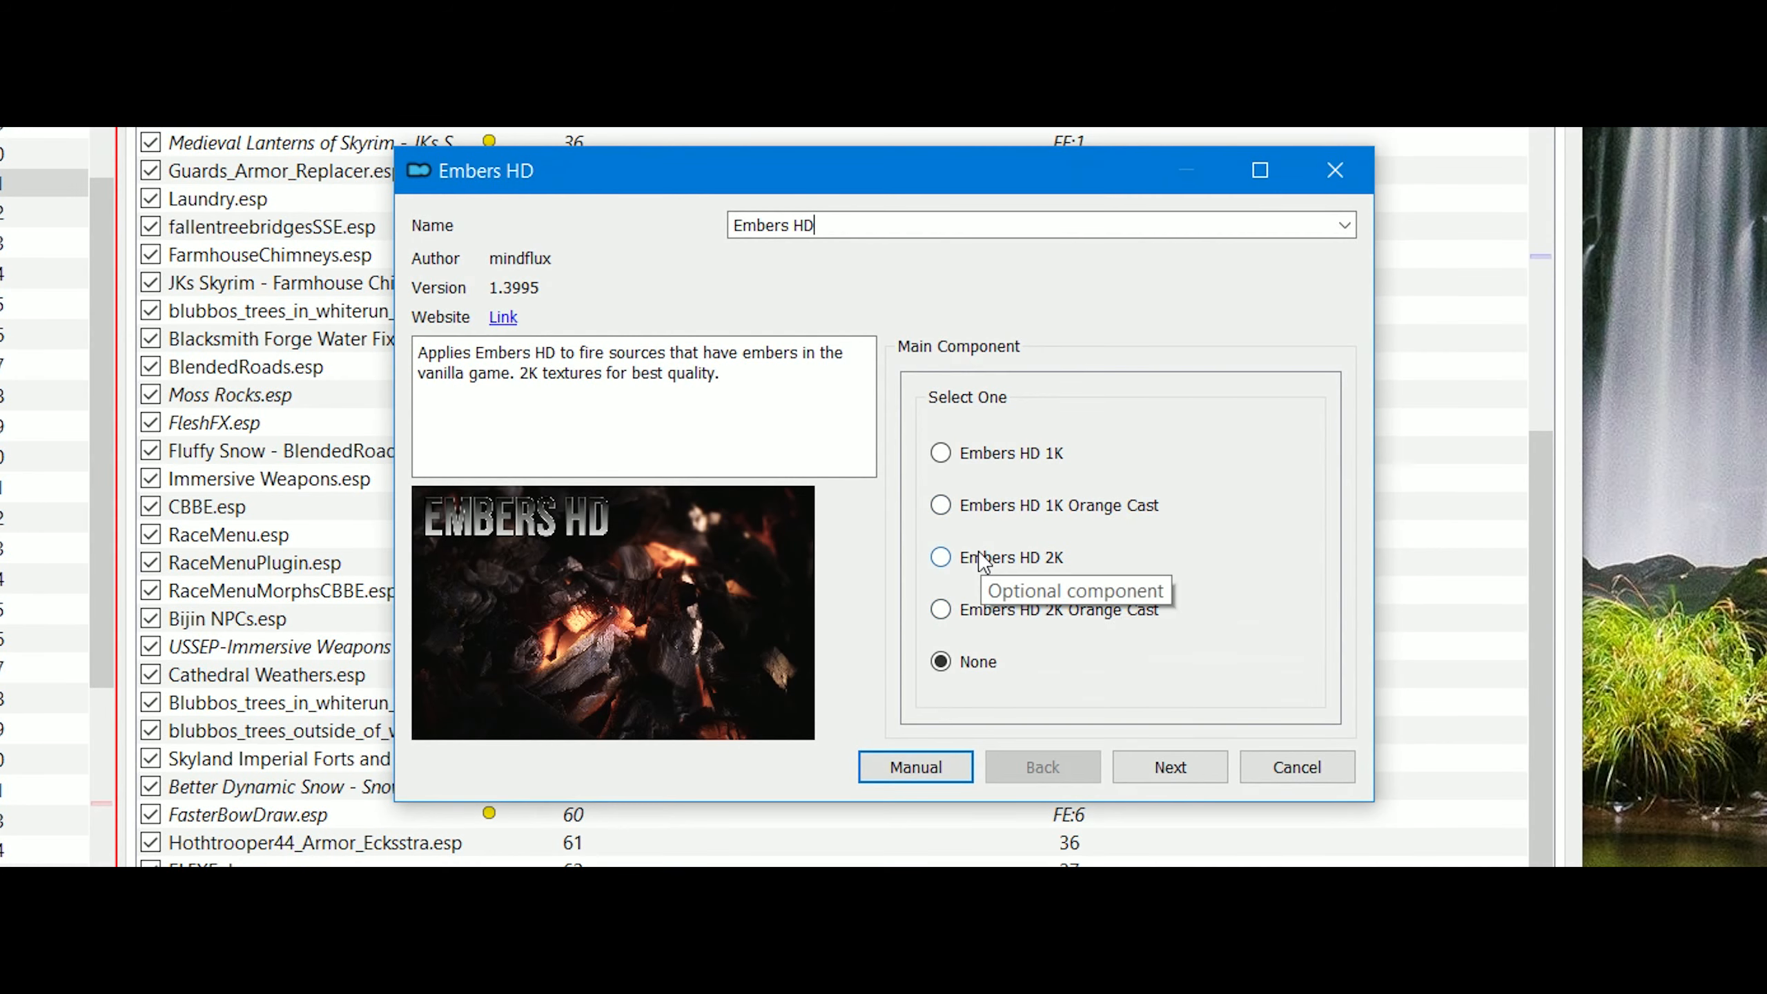
# - Choose Embers HD 2K as the main component and Fireplaces Add-On + Custom Fire Effect as the fireplaces component
pyautogui.click(944, 557)
pyautogui.click(1179, 776)
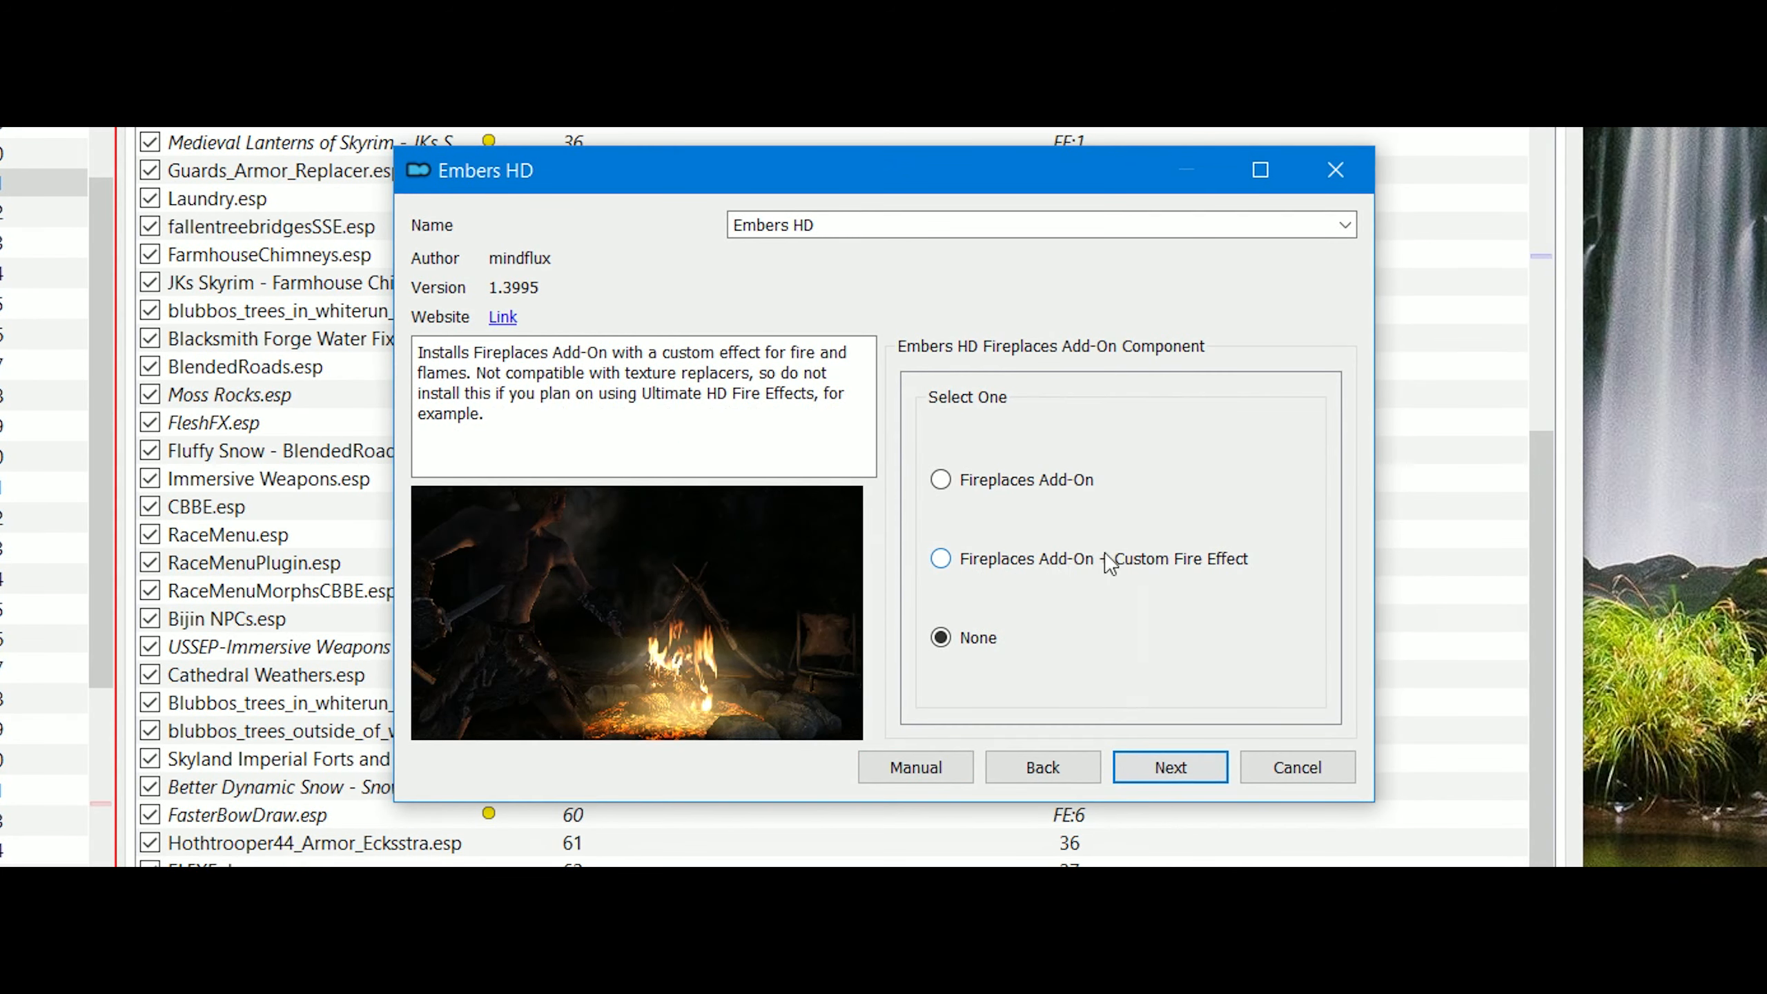
pyautogui.click(943, 560)
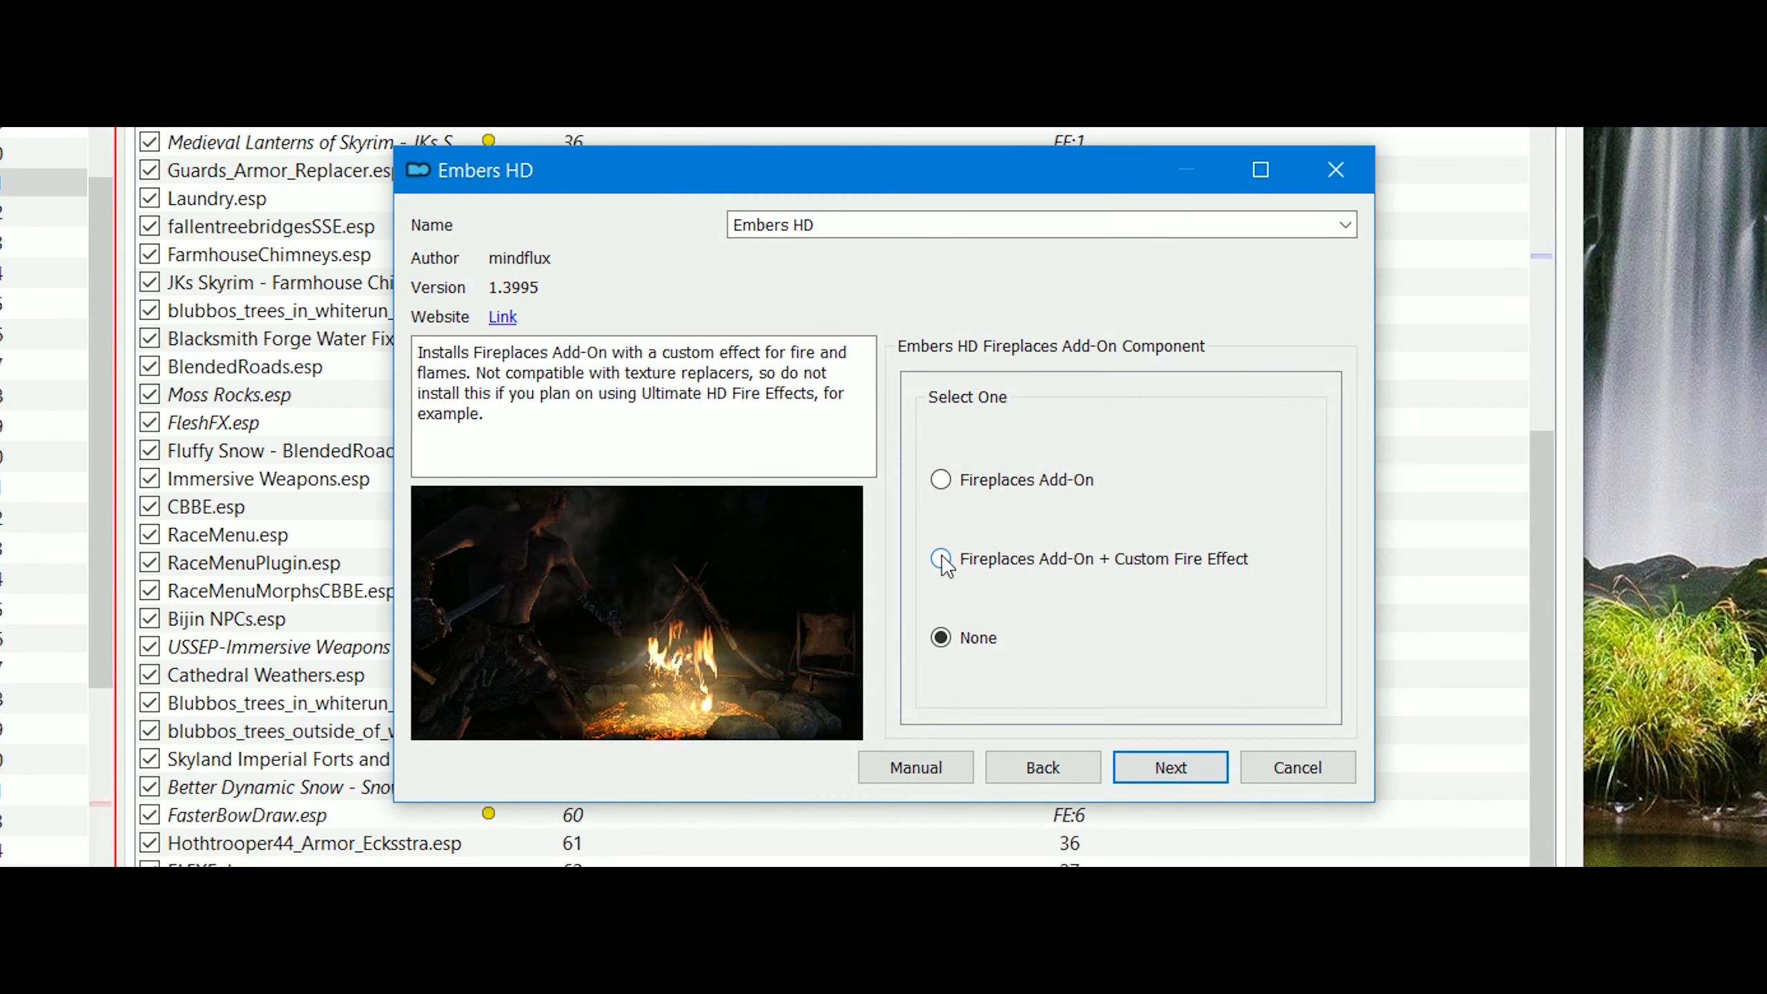
pyautogui.click(1164, 769)
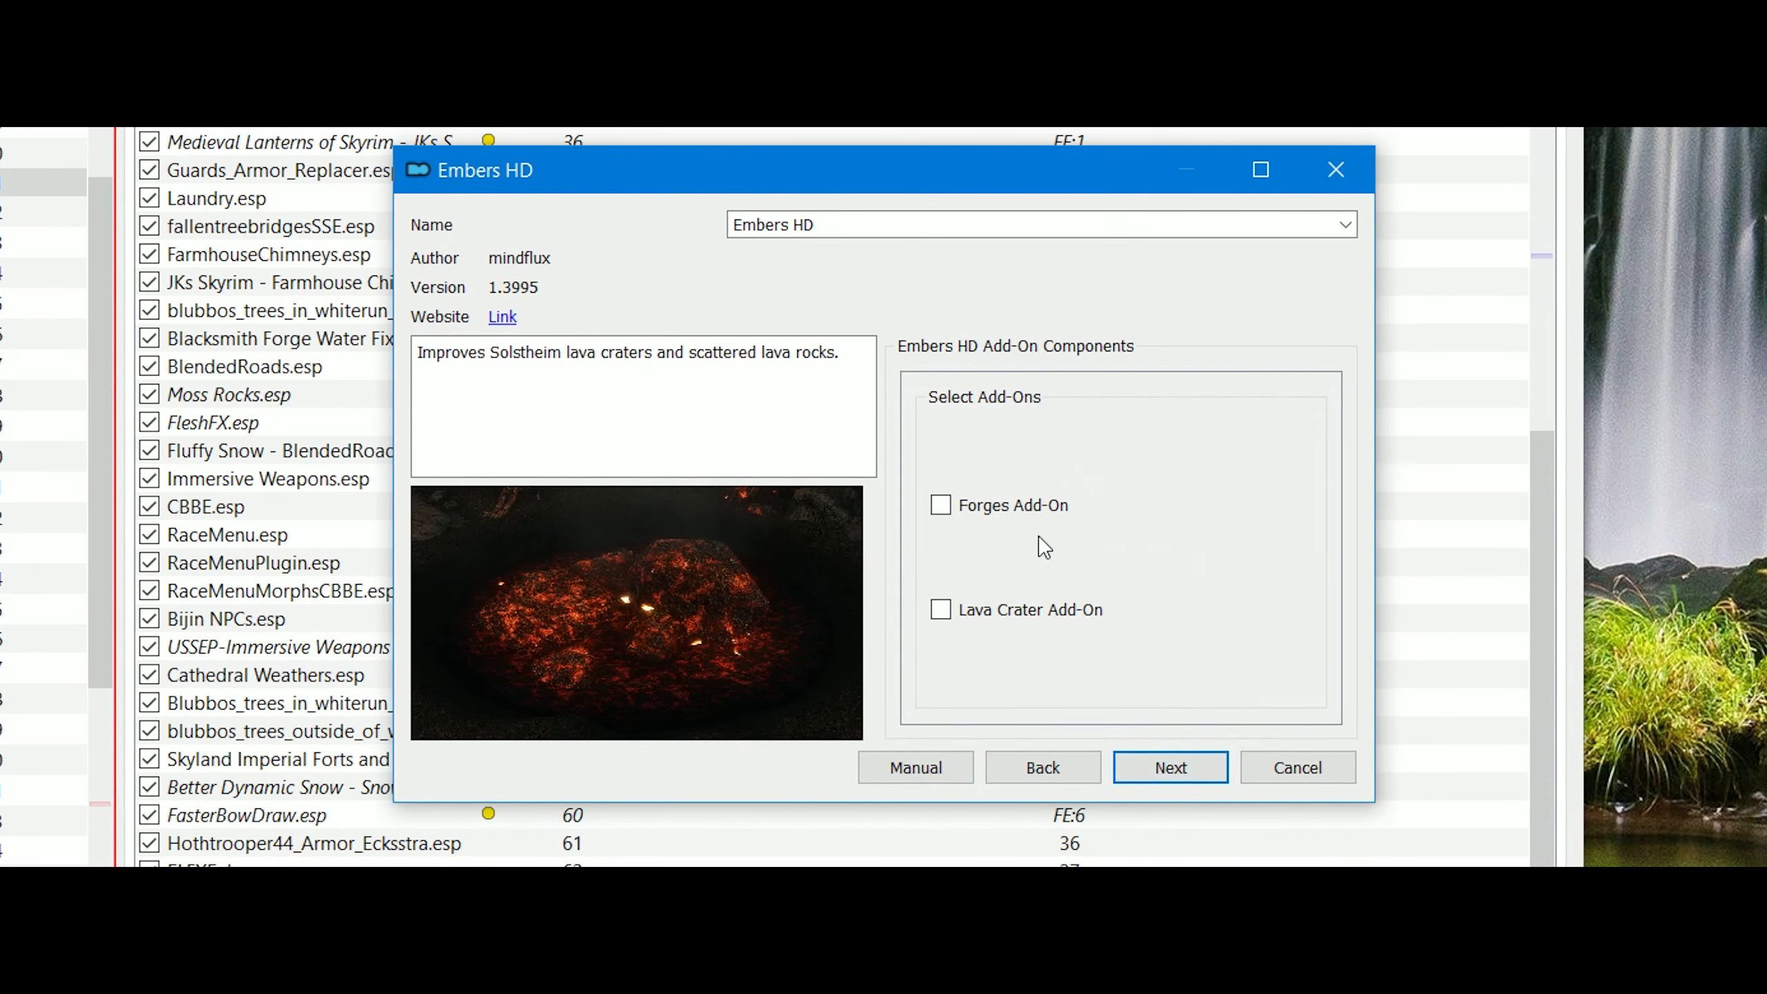
# - Select the Forges and Lava Crater add-ons, look over the compatibility patches, and cancel the Embers HD installer
pyautogui.click(963, 515)
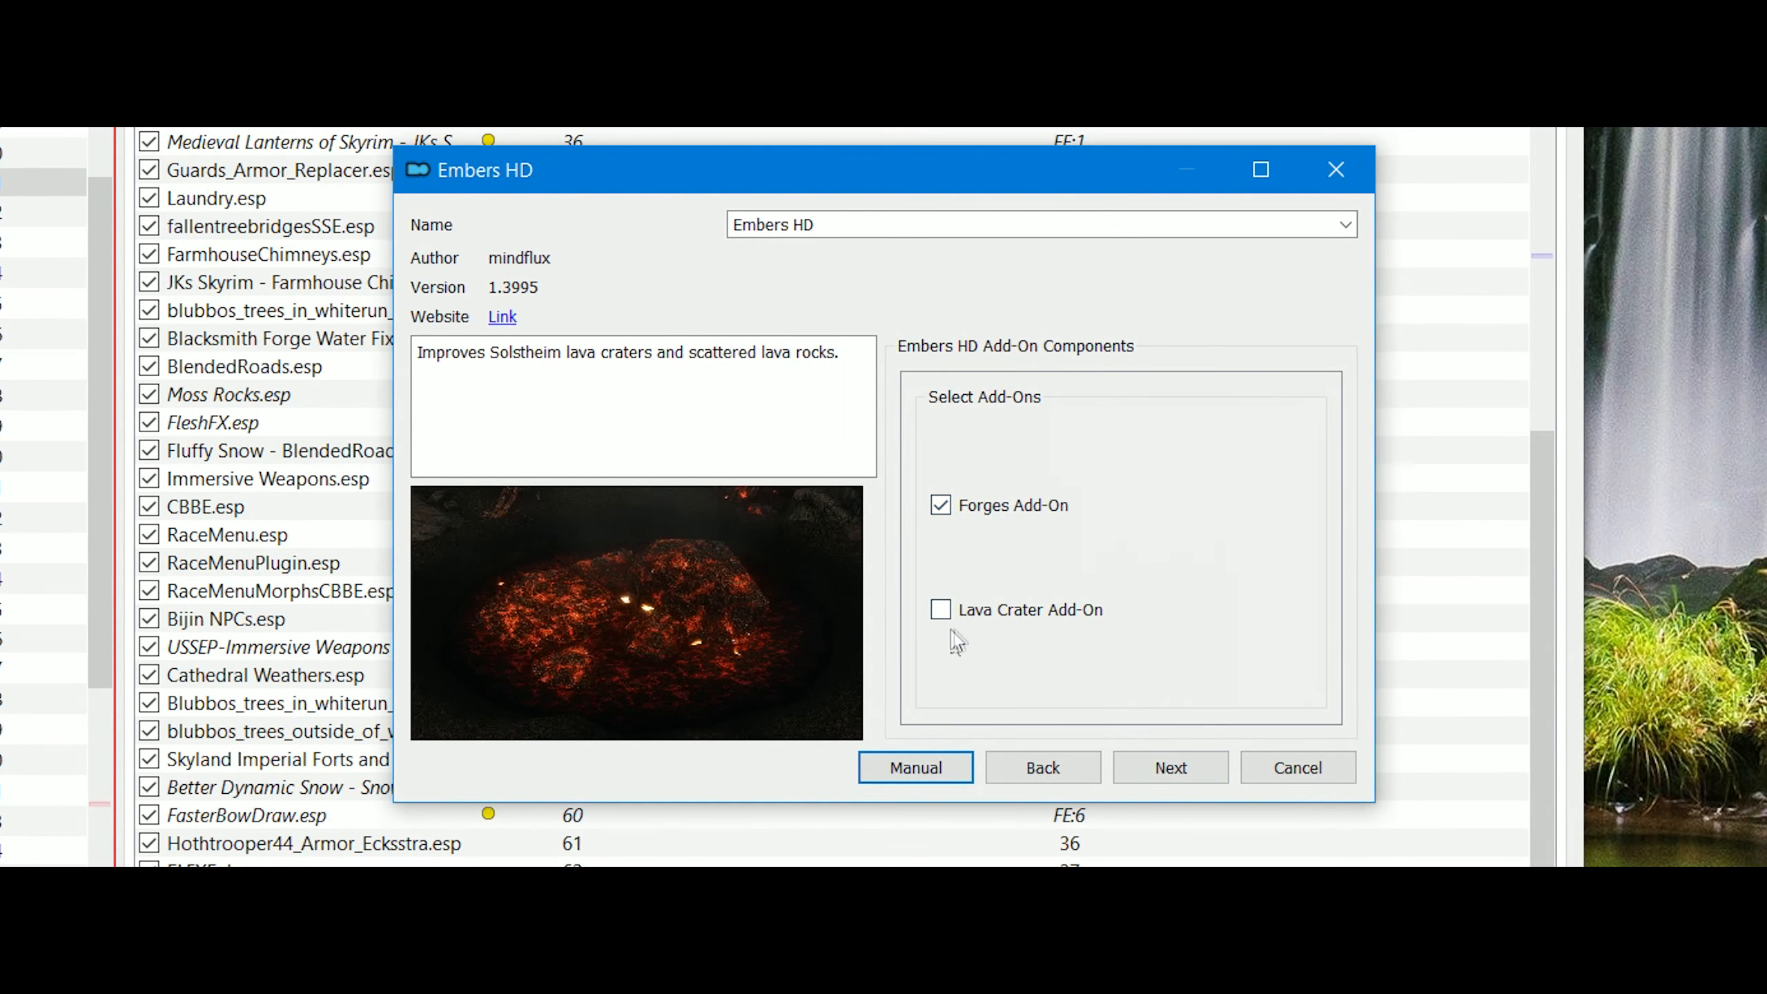
pyautogui.click(942, 609)
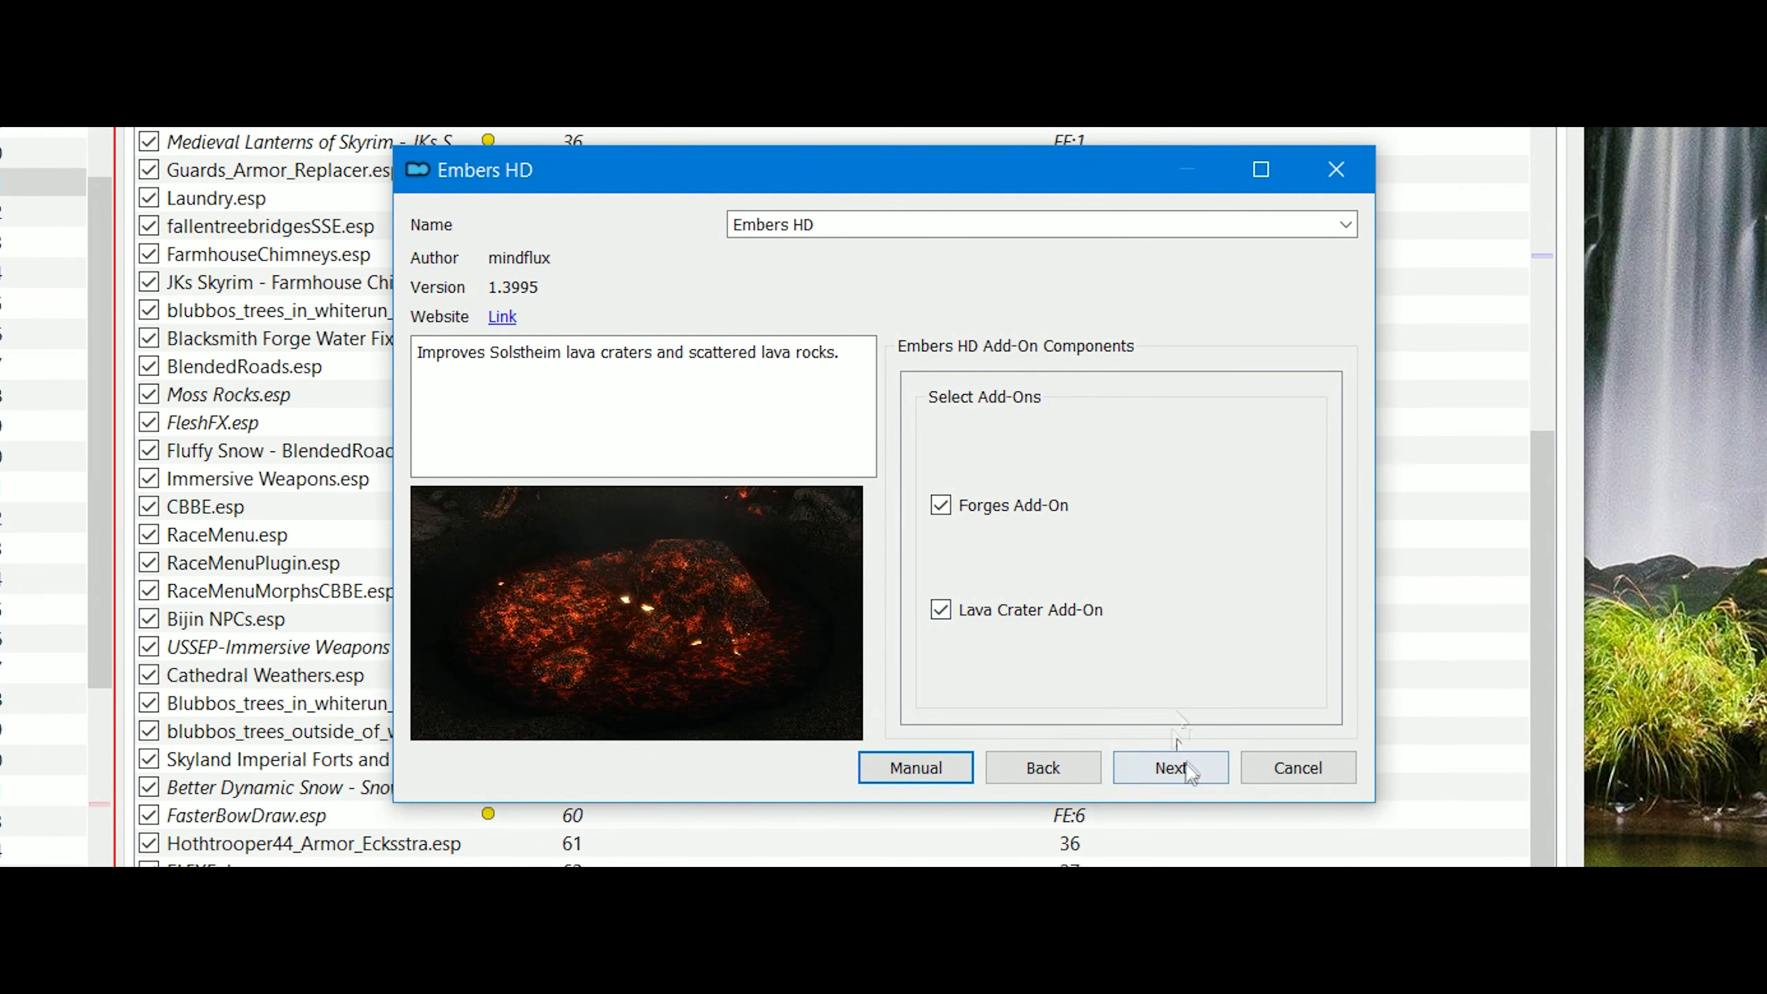
pyautogui.click(1154, 768)
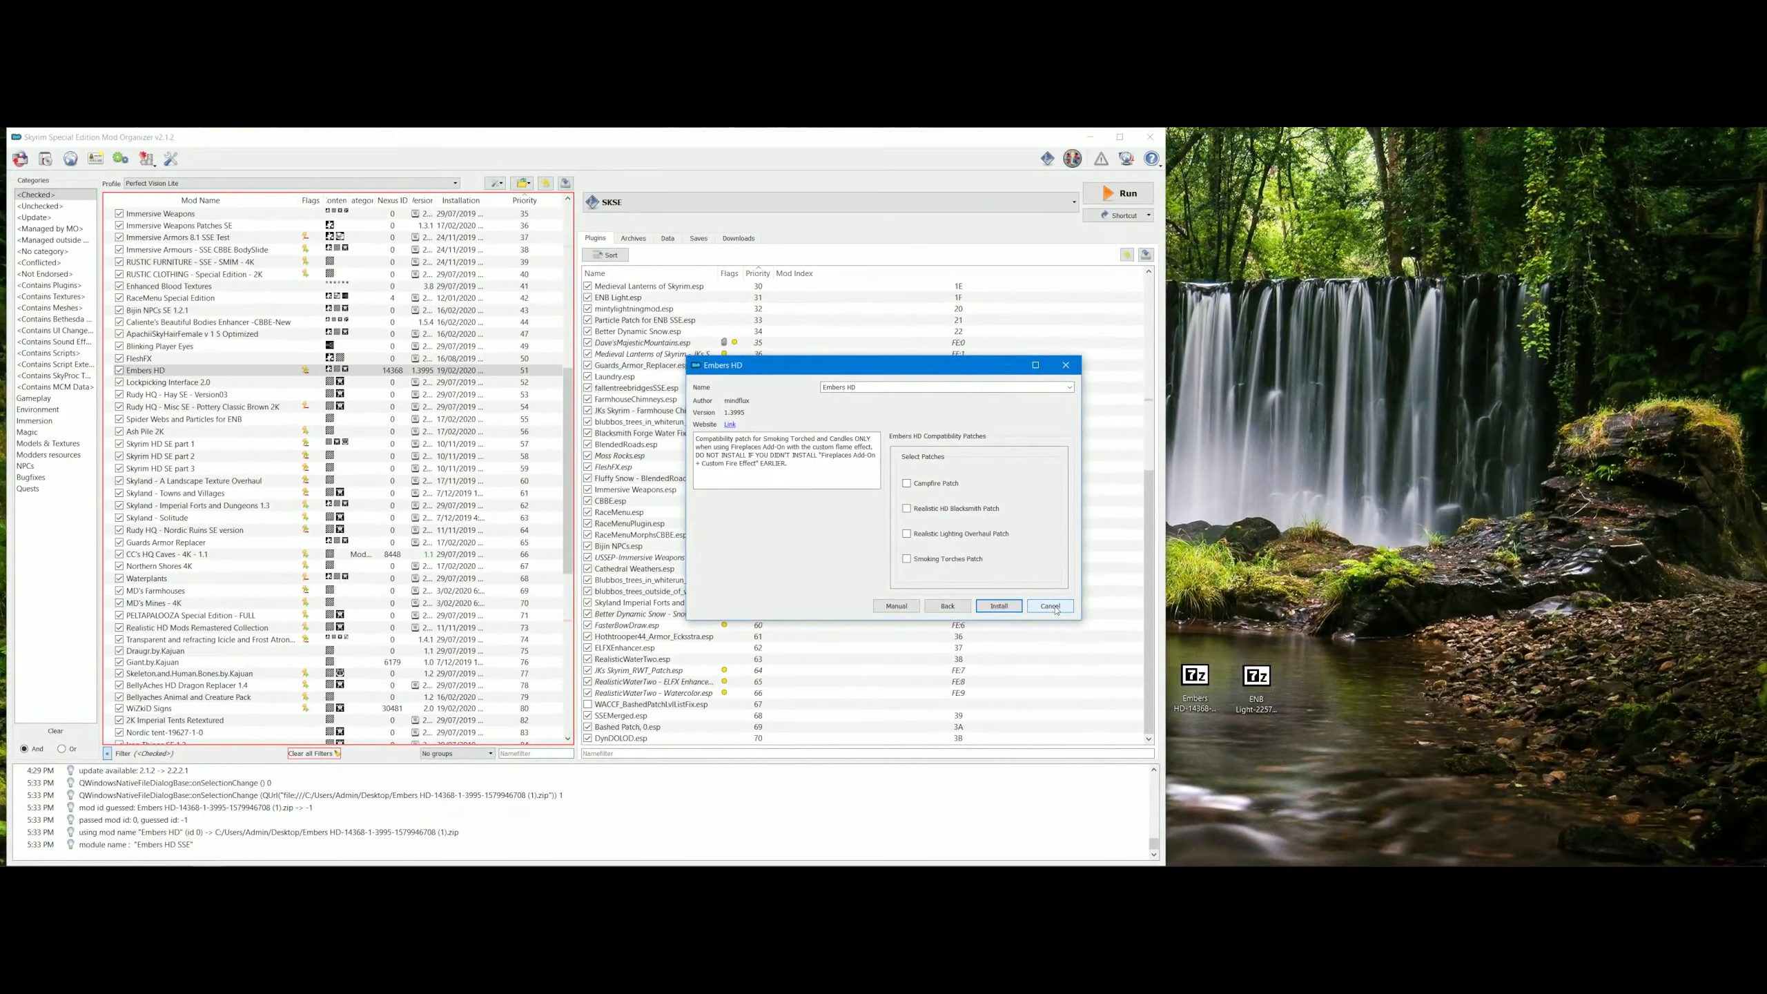
pyautogui.click(1182, 691)
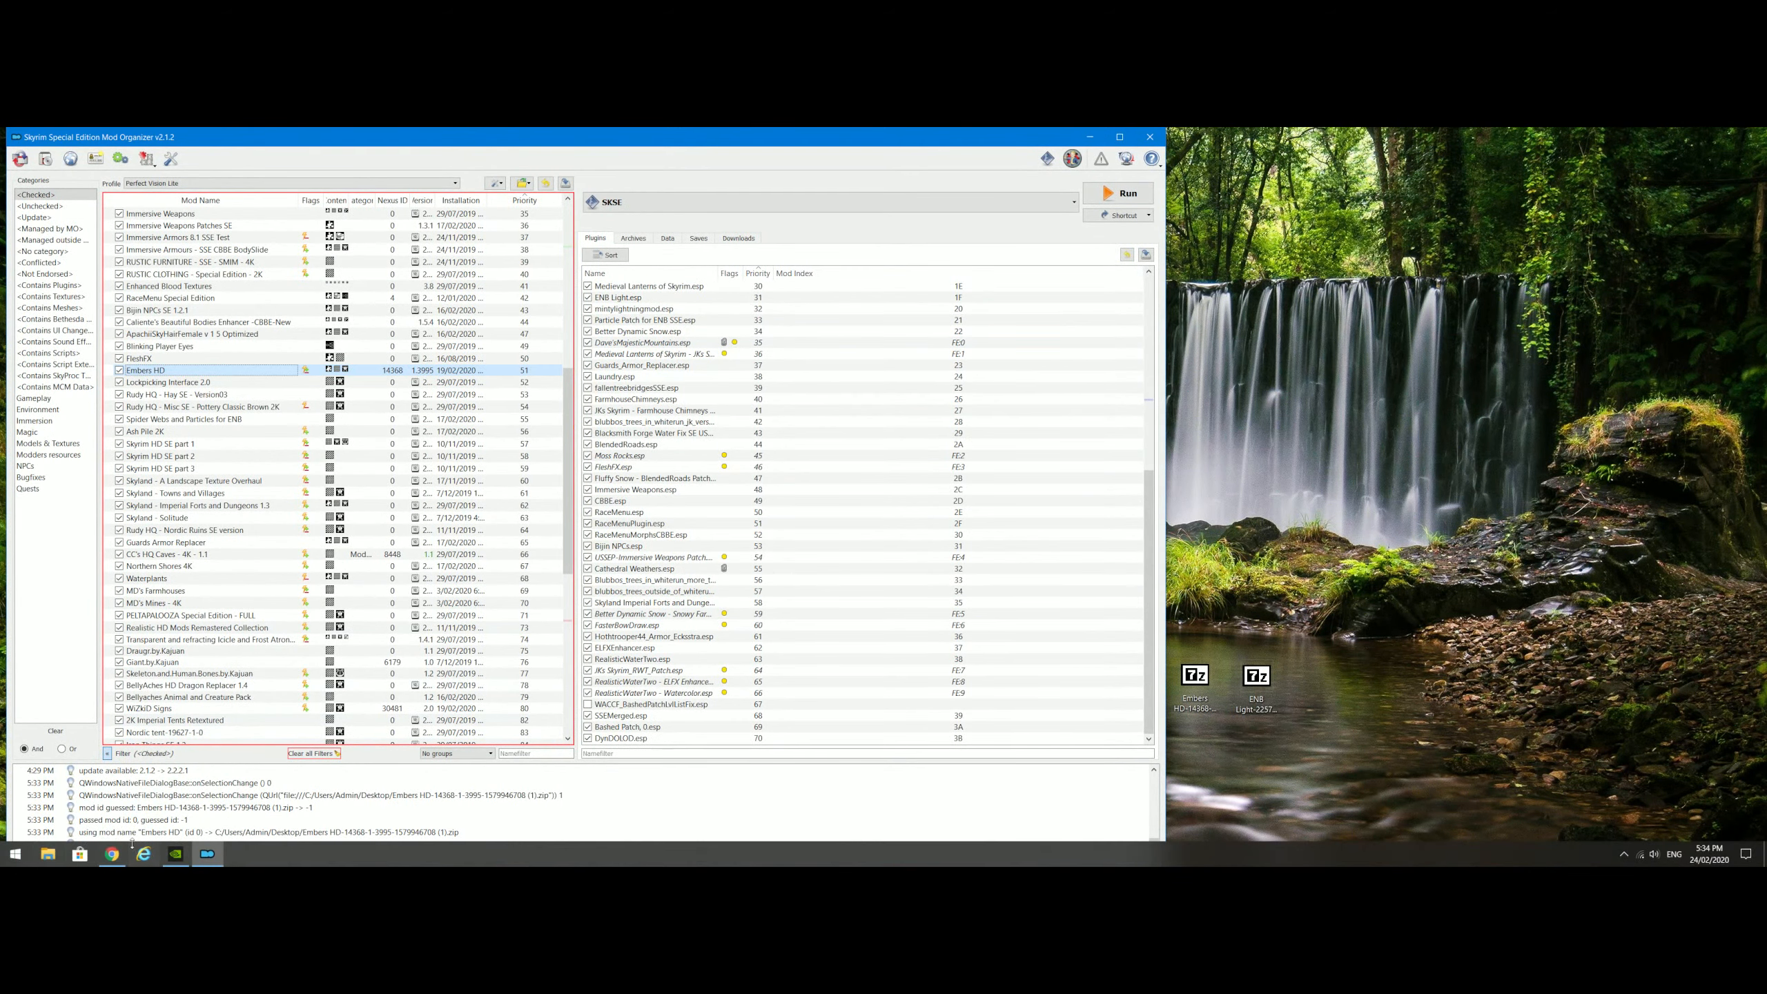
# - Switch back to the mod list in Chrome, look ahead through Part 5 to ENB Light in Part 6, and return to item 41
pyautogui.click(114, 853)
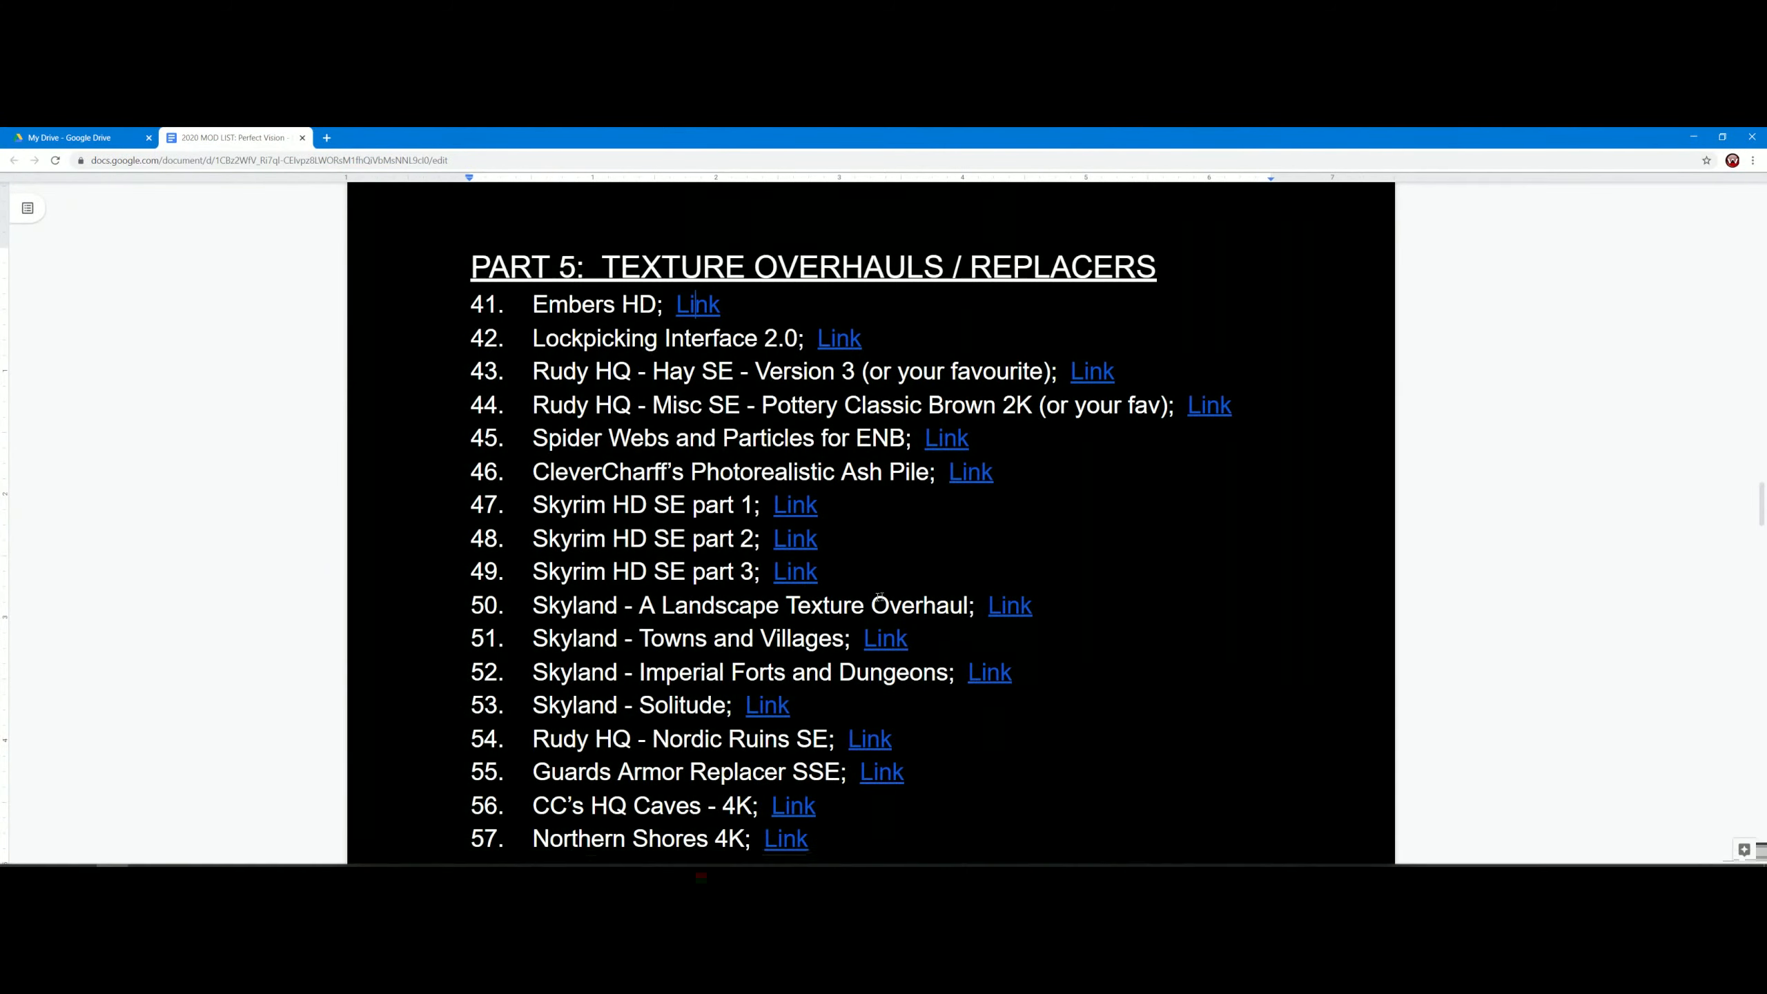
pyautogui.scroll(-3, 909, 616)
pyautogui.scroll(-10, 909, 616)
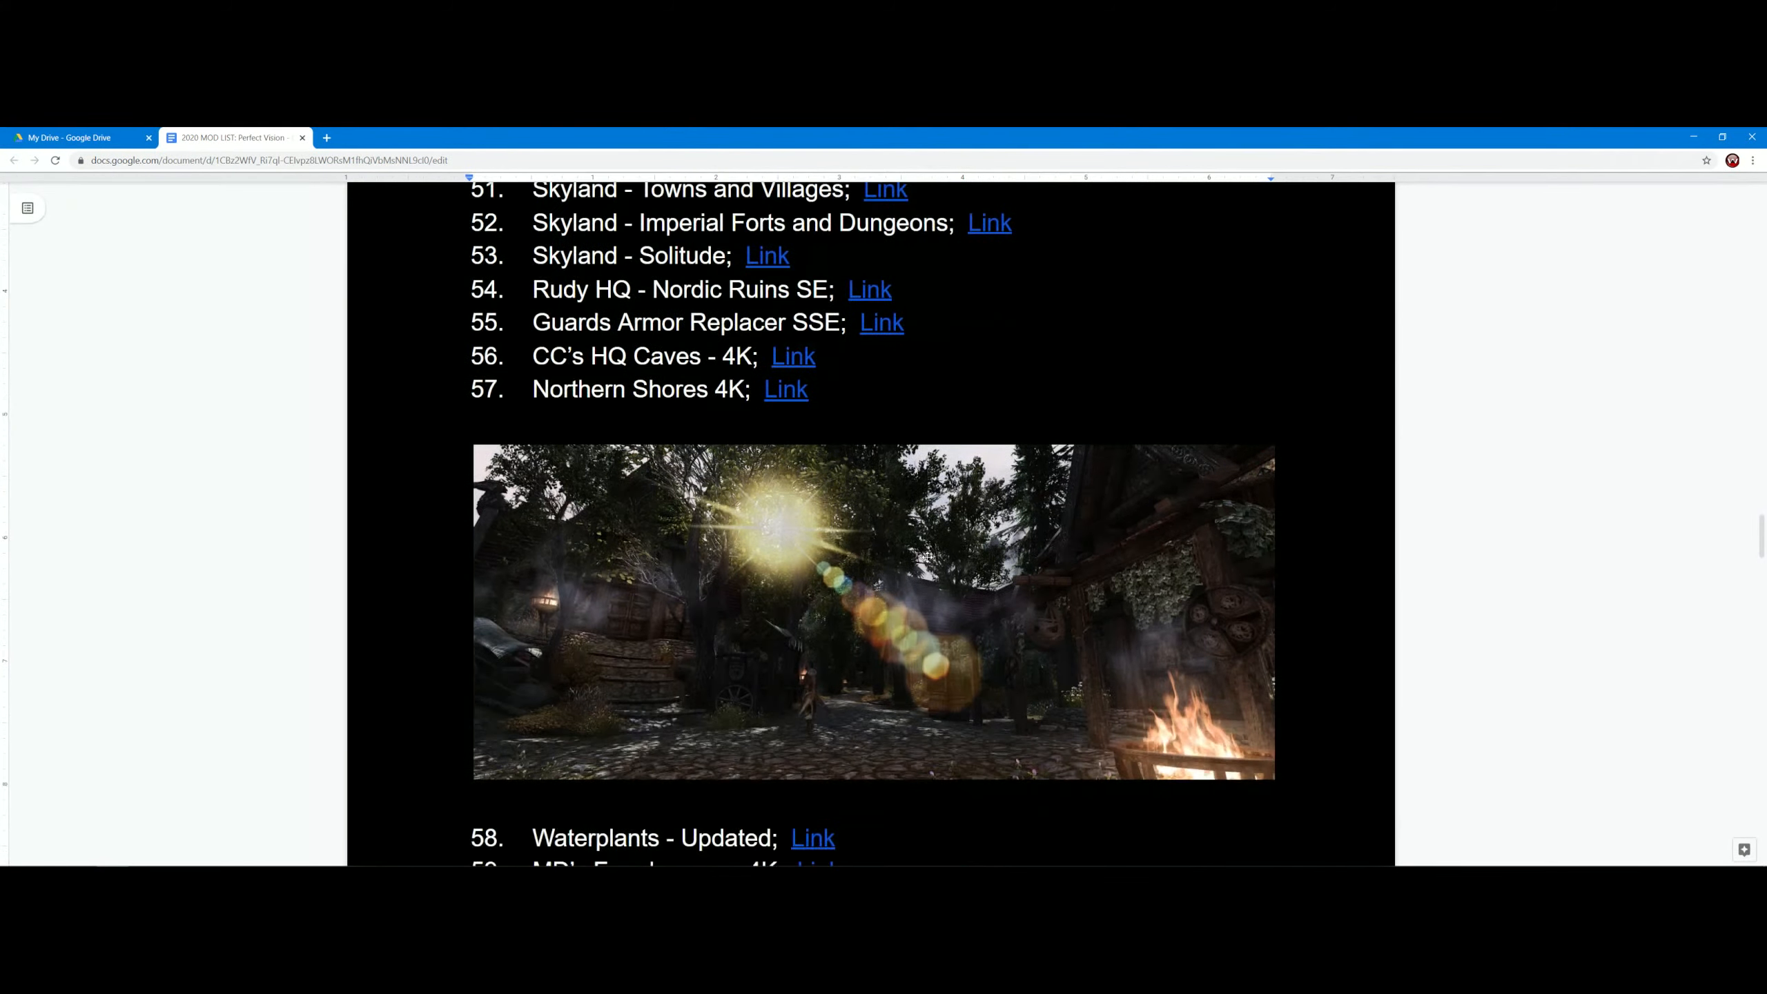
pyautogui.scroll(-10, 928, 557)
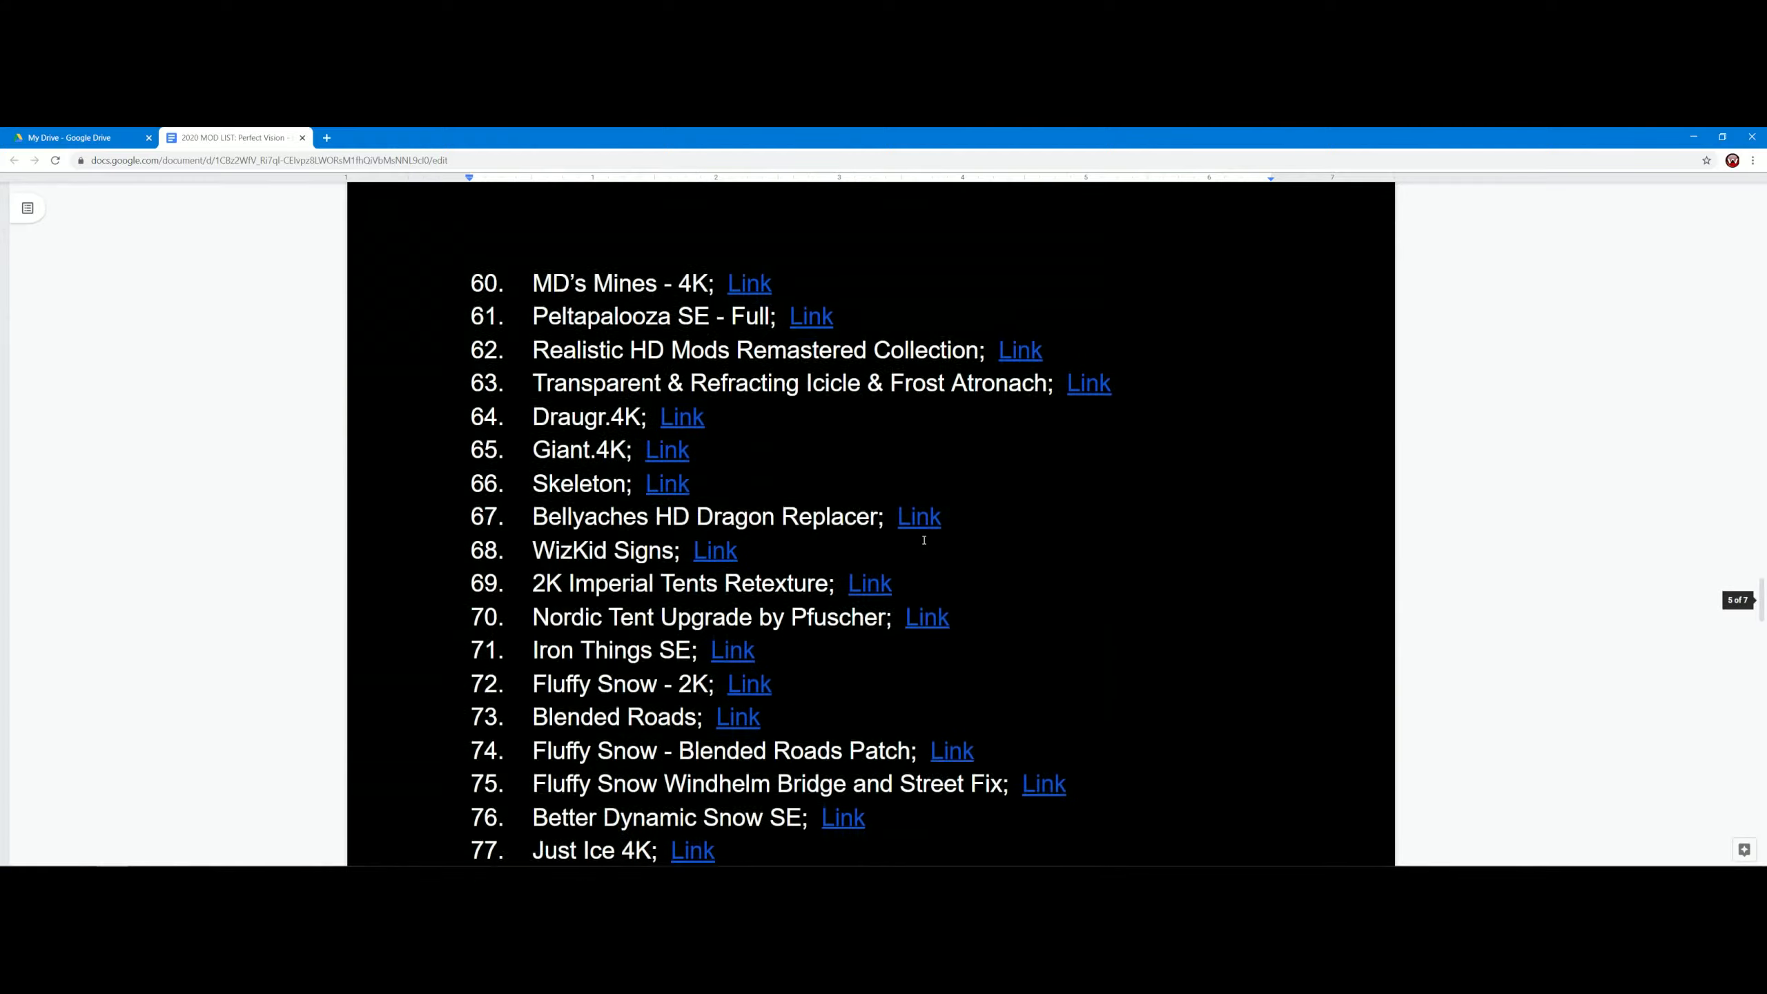
pyautogui.scroll(-12, 961, 533)
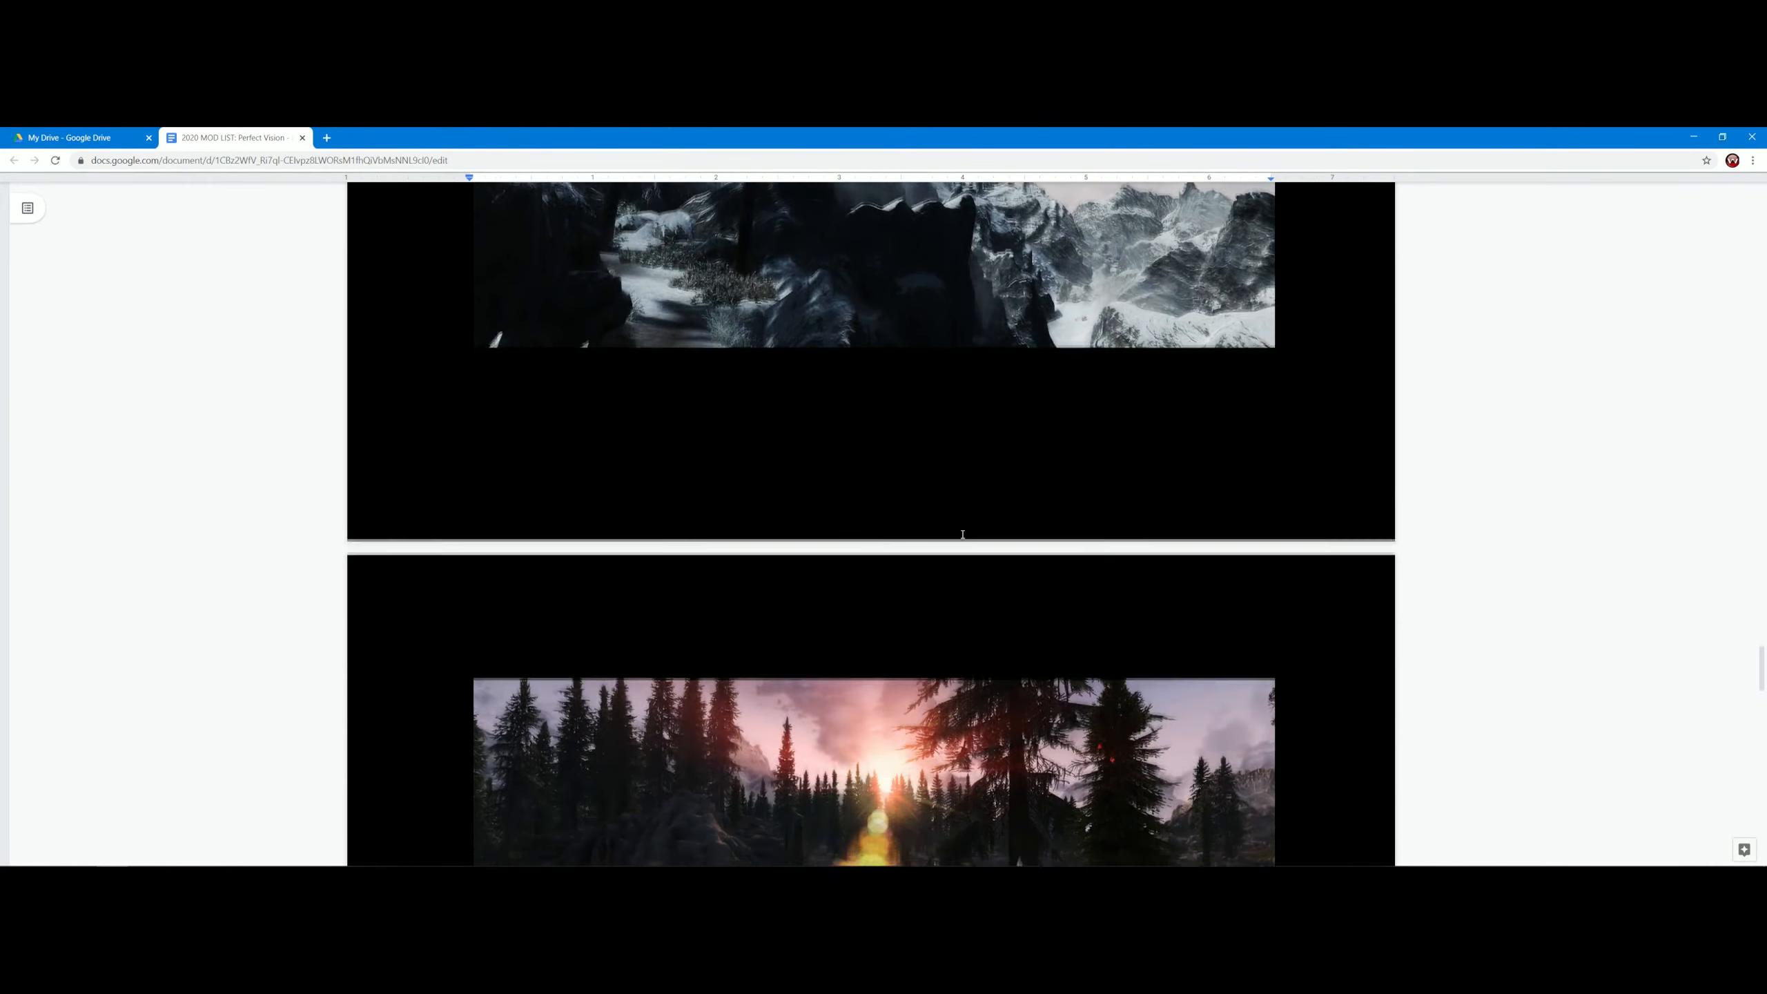
pyautogui.scroll(-1, 962, 533)
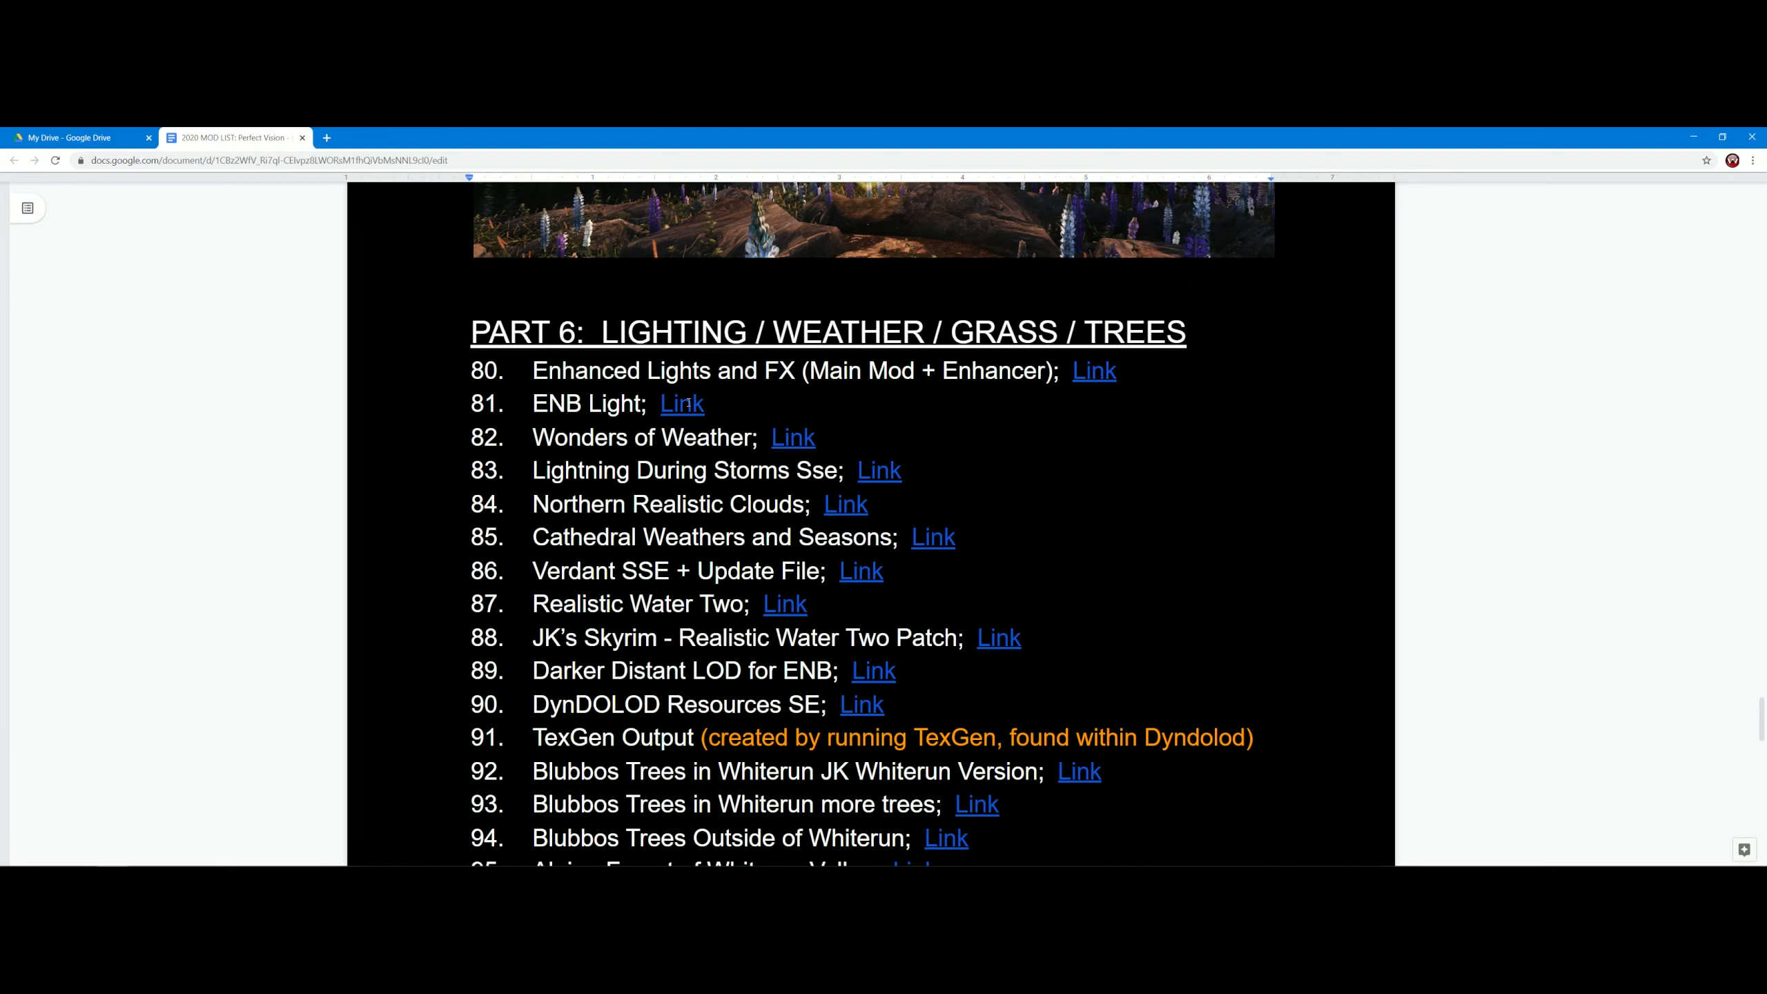
pyautogui.scroll(20, 1165, 521)
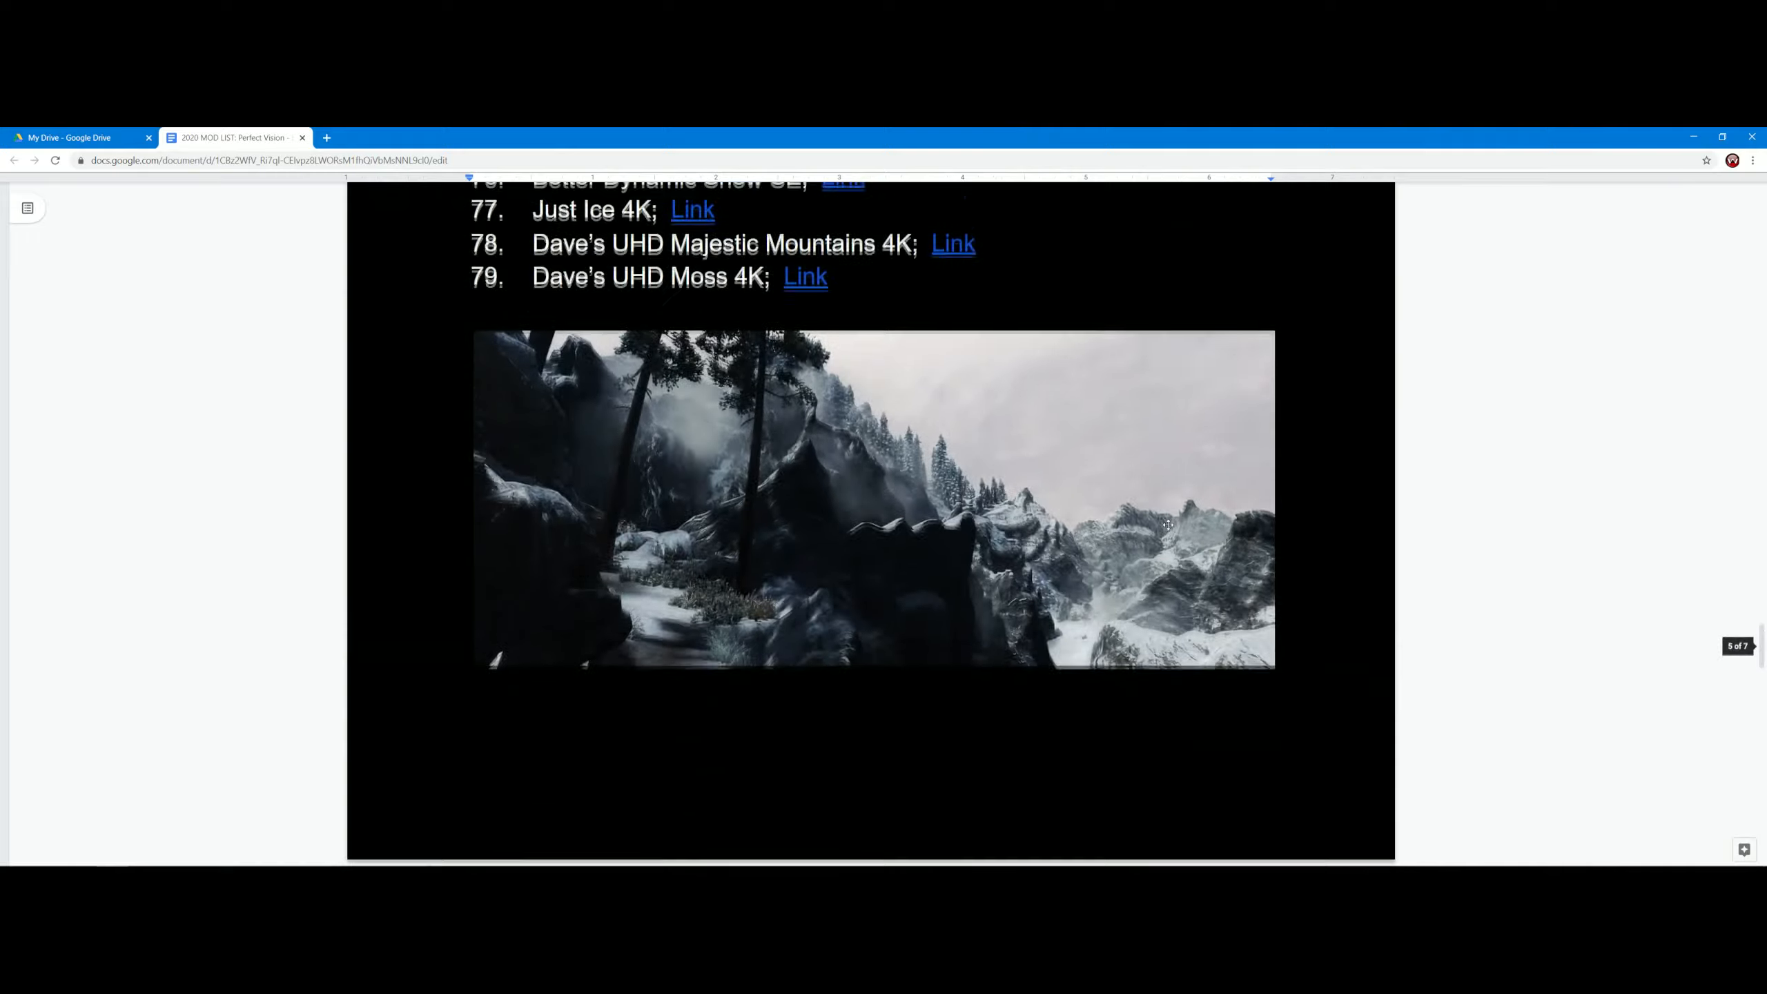
pyautogui.scroll(12, 1169, 525)
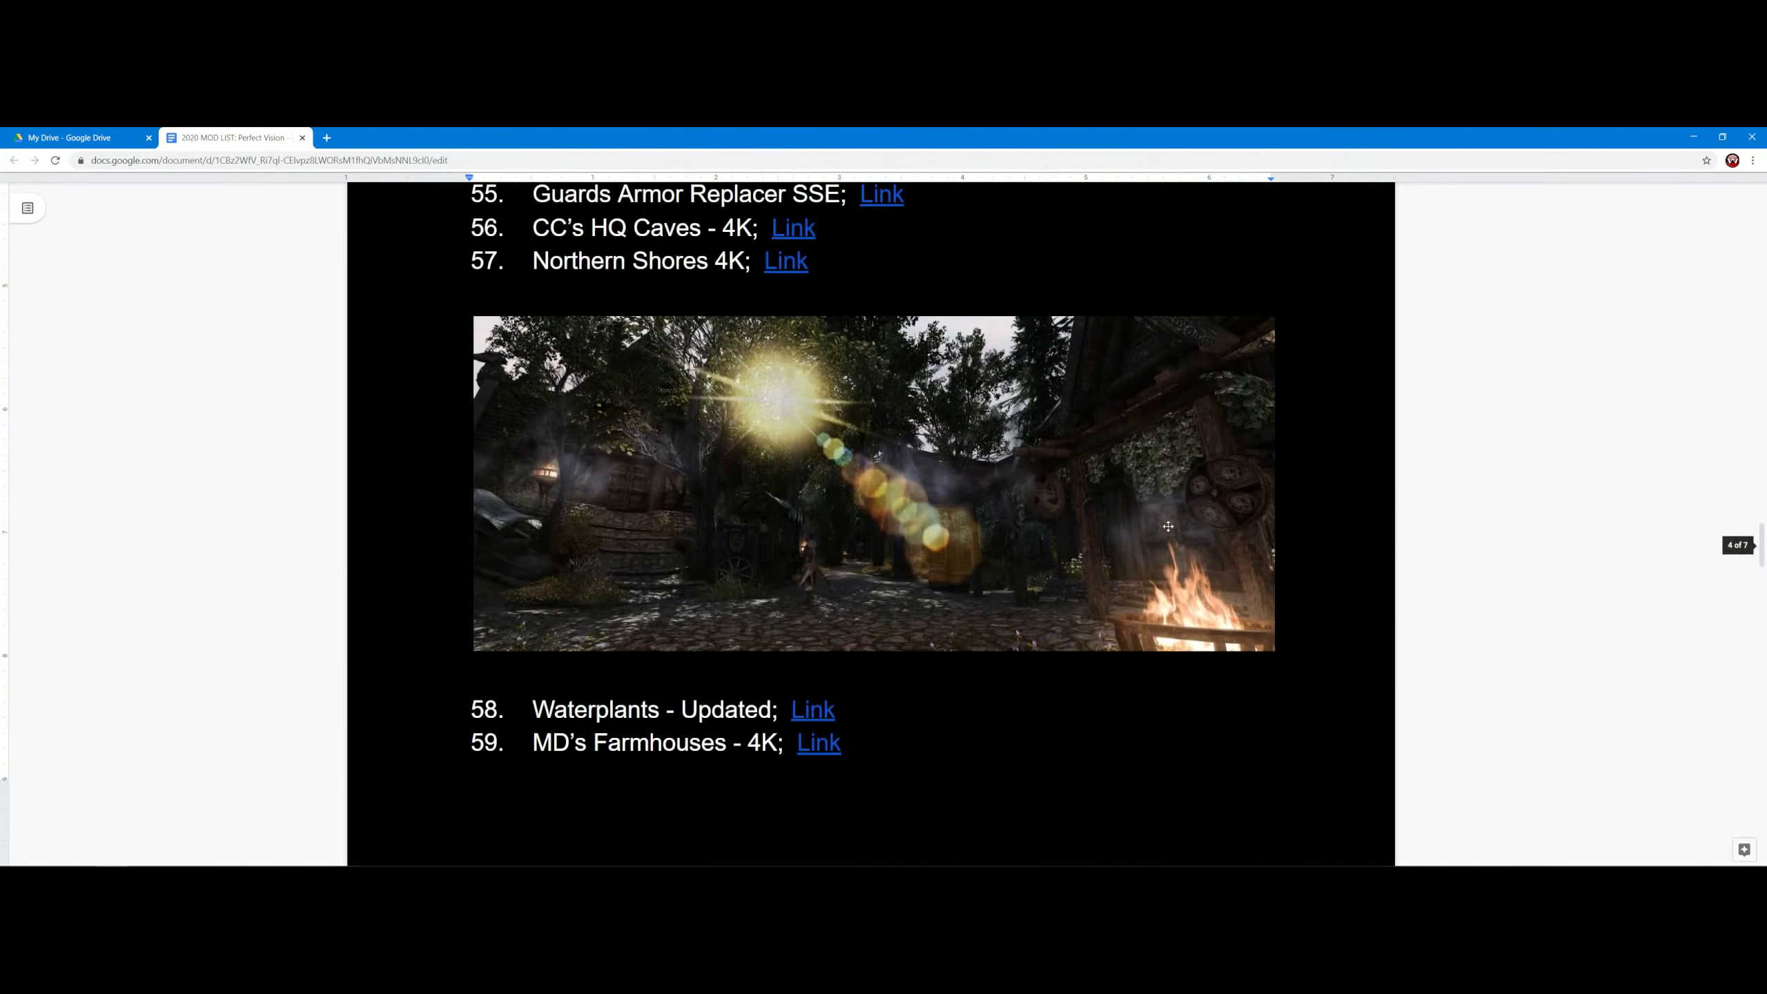
pyautogui.scroll(6, 1148, 521)
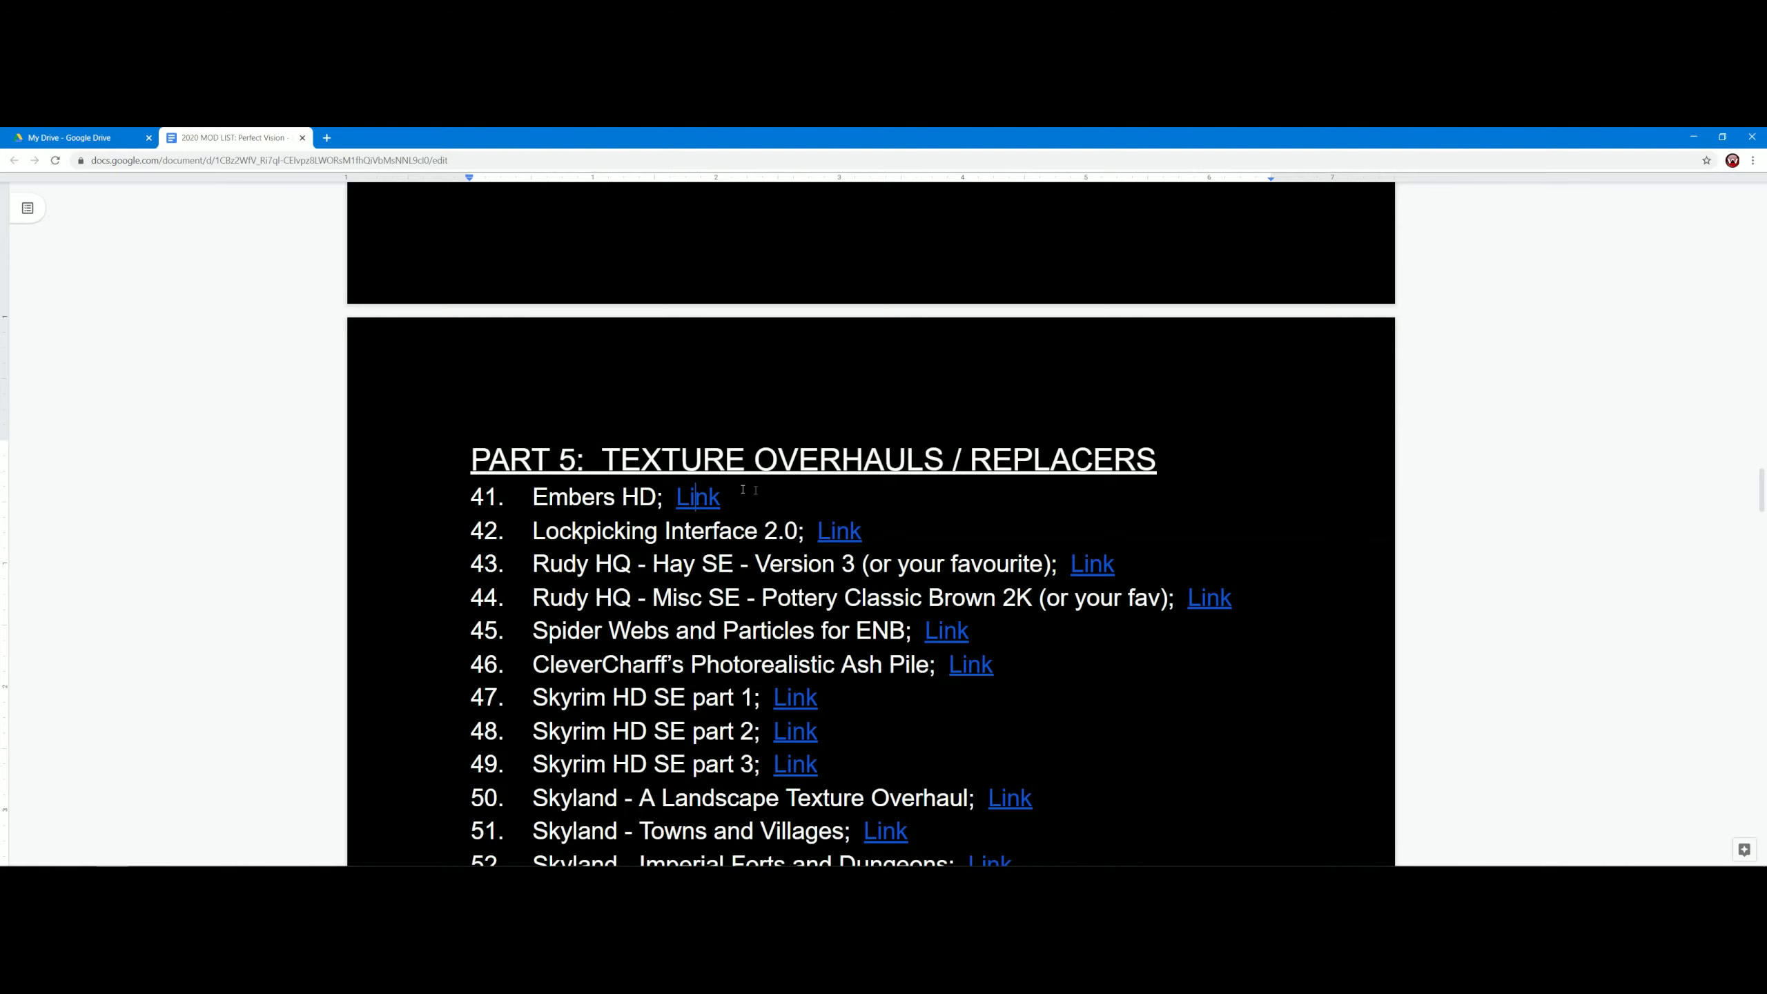
pyautogui.scroll(-4, 743, 490)
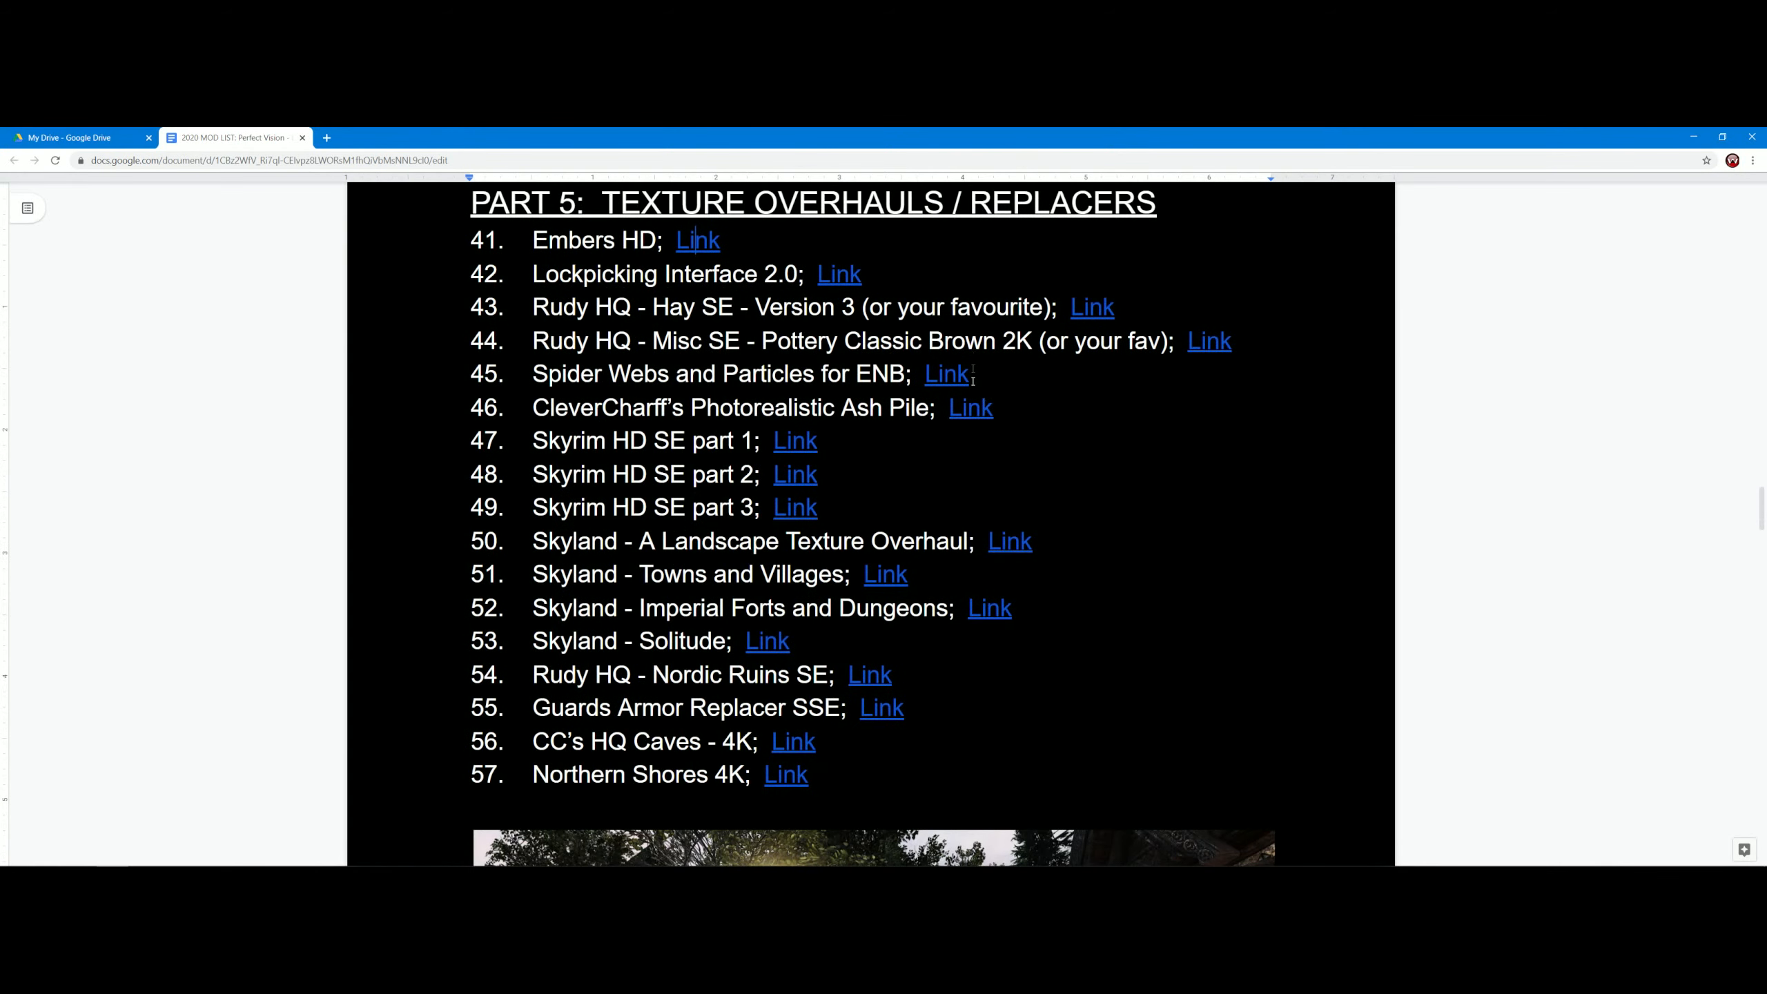
# - Open the Lockpicking Interface 2.0 page linked as item 42, review its main file, and close the page
pyautogui.click(847, 274)
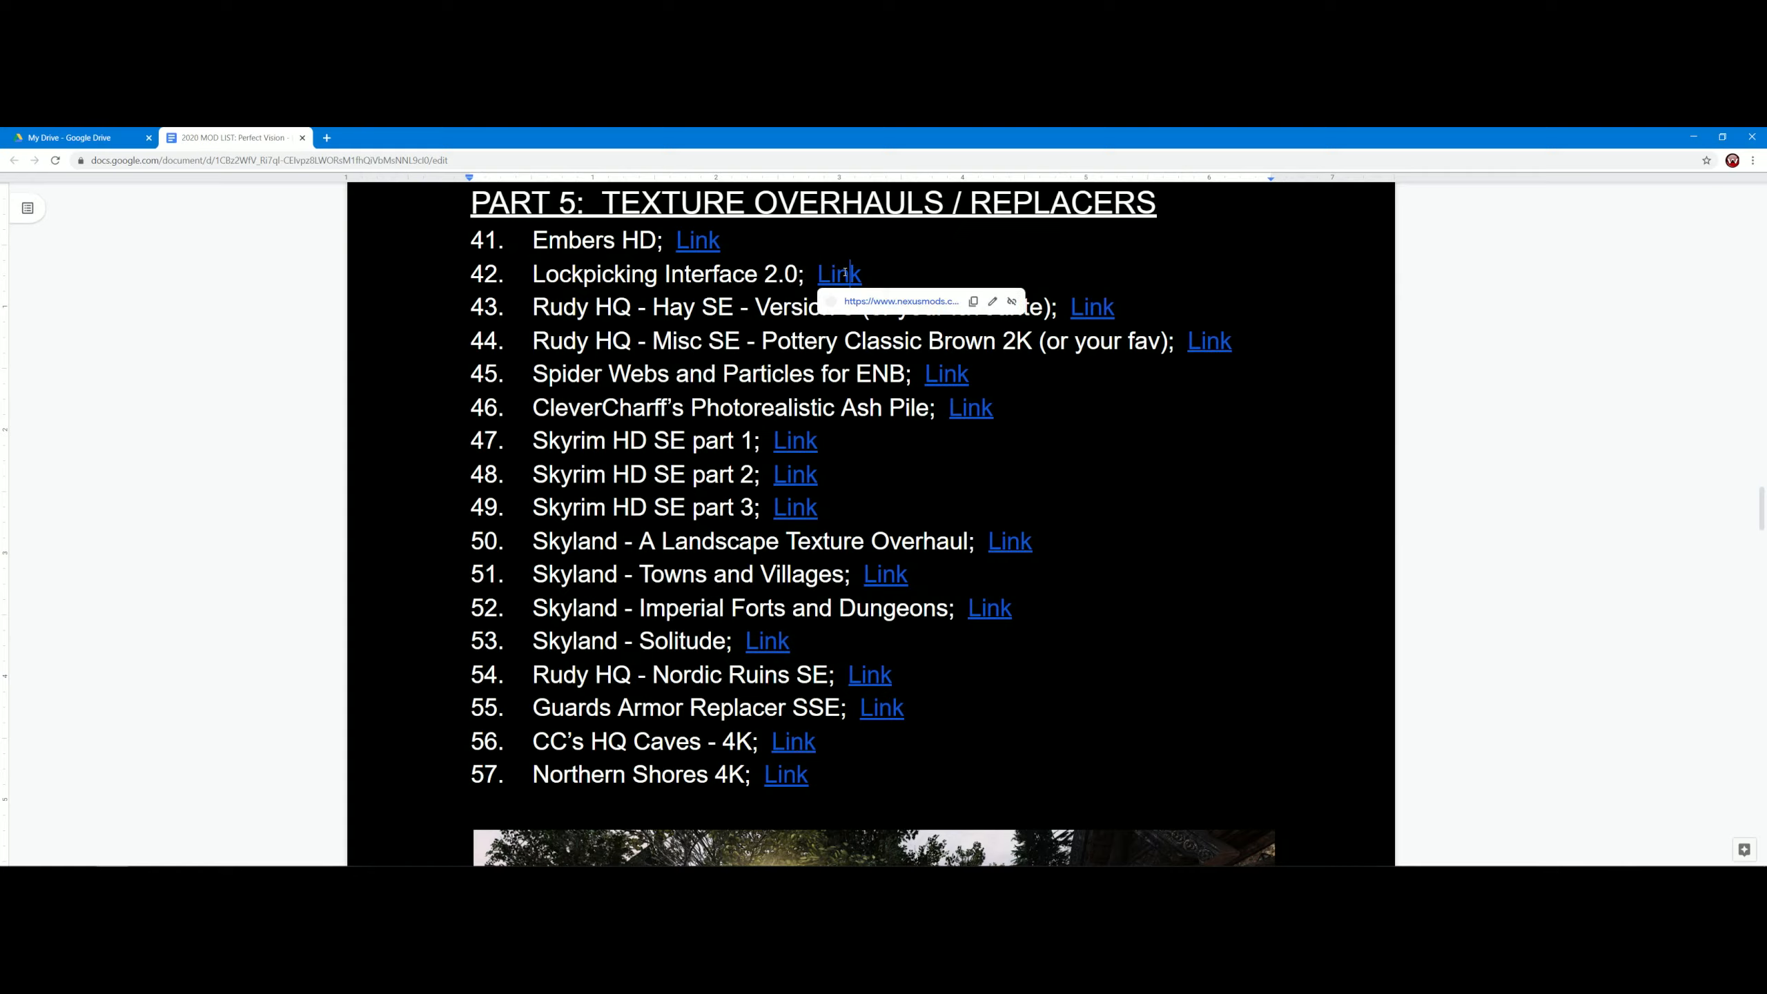
pyautogui.click(867, 301)
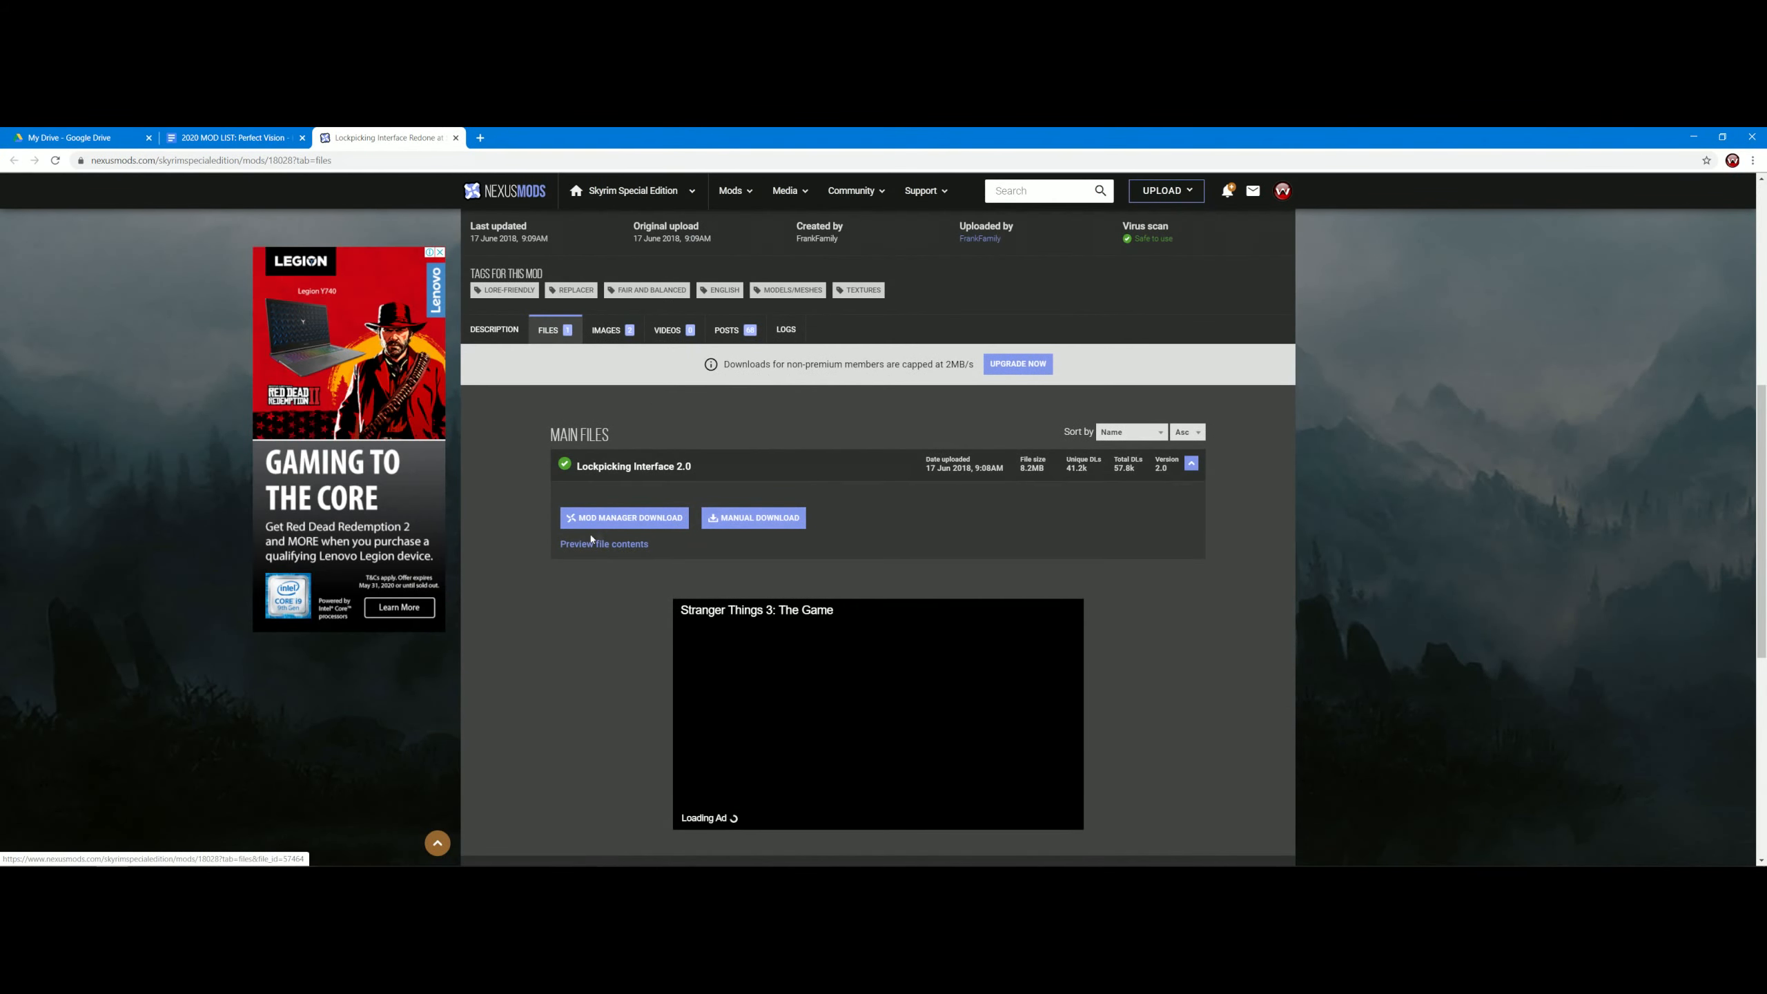
pyautogui.click(456, 138)
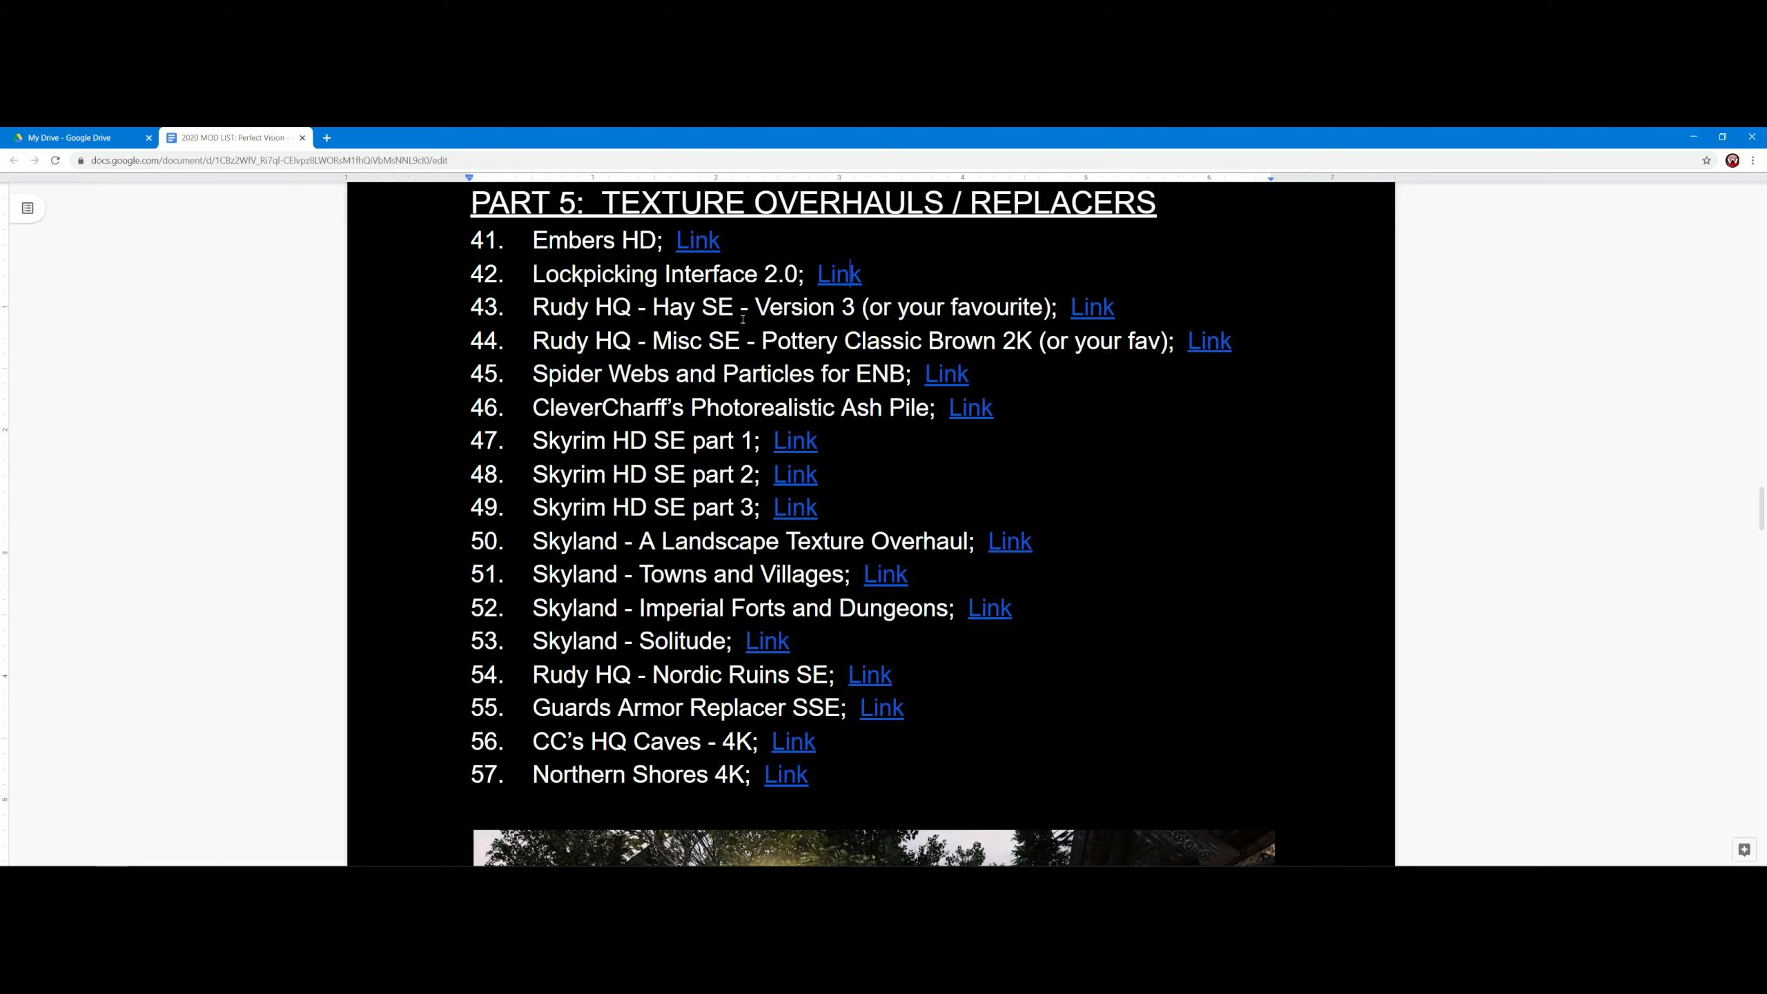
# - Open the Rudy HQ - Hay SE page linked as item 43 and review its main and optional files
pyautogui.click(1089, 309)
pyautogui.click(1113, 339)
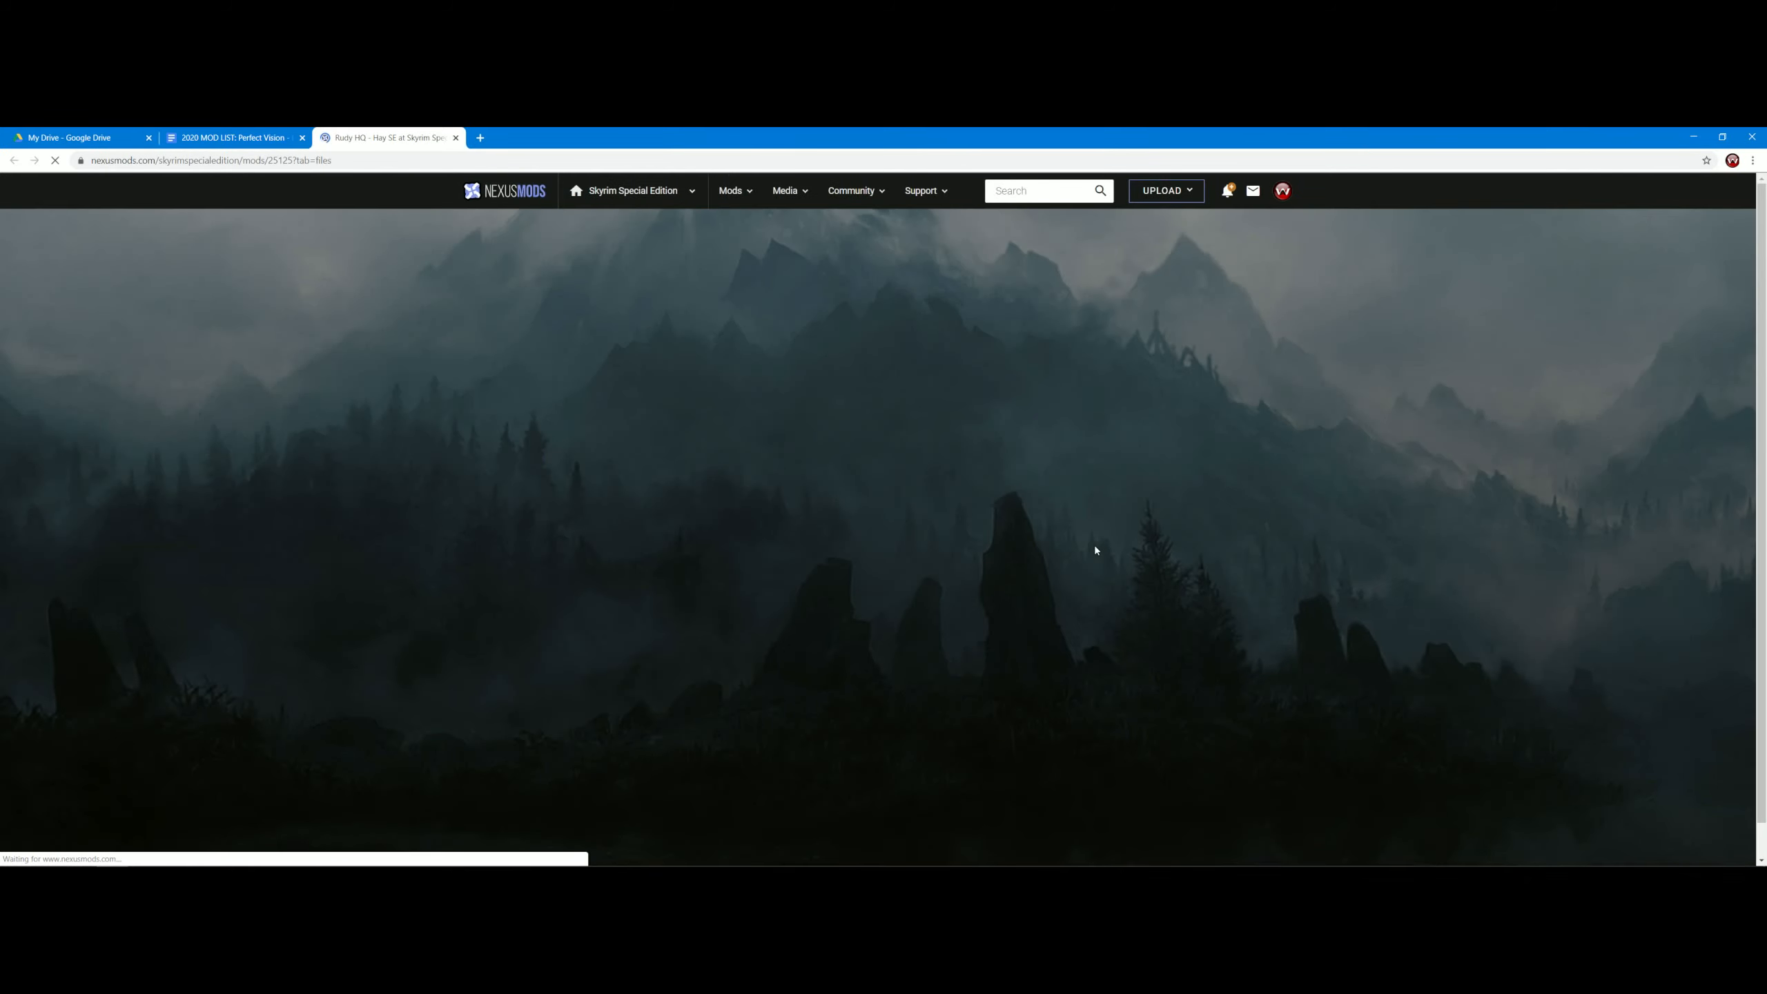
pyautogui.scroll(-3, 1083, 532)
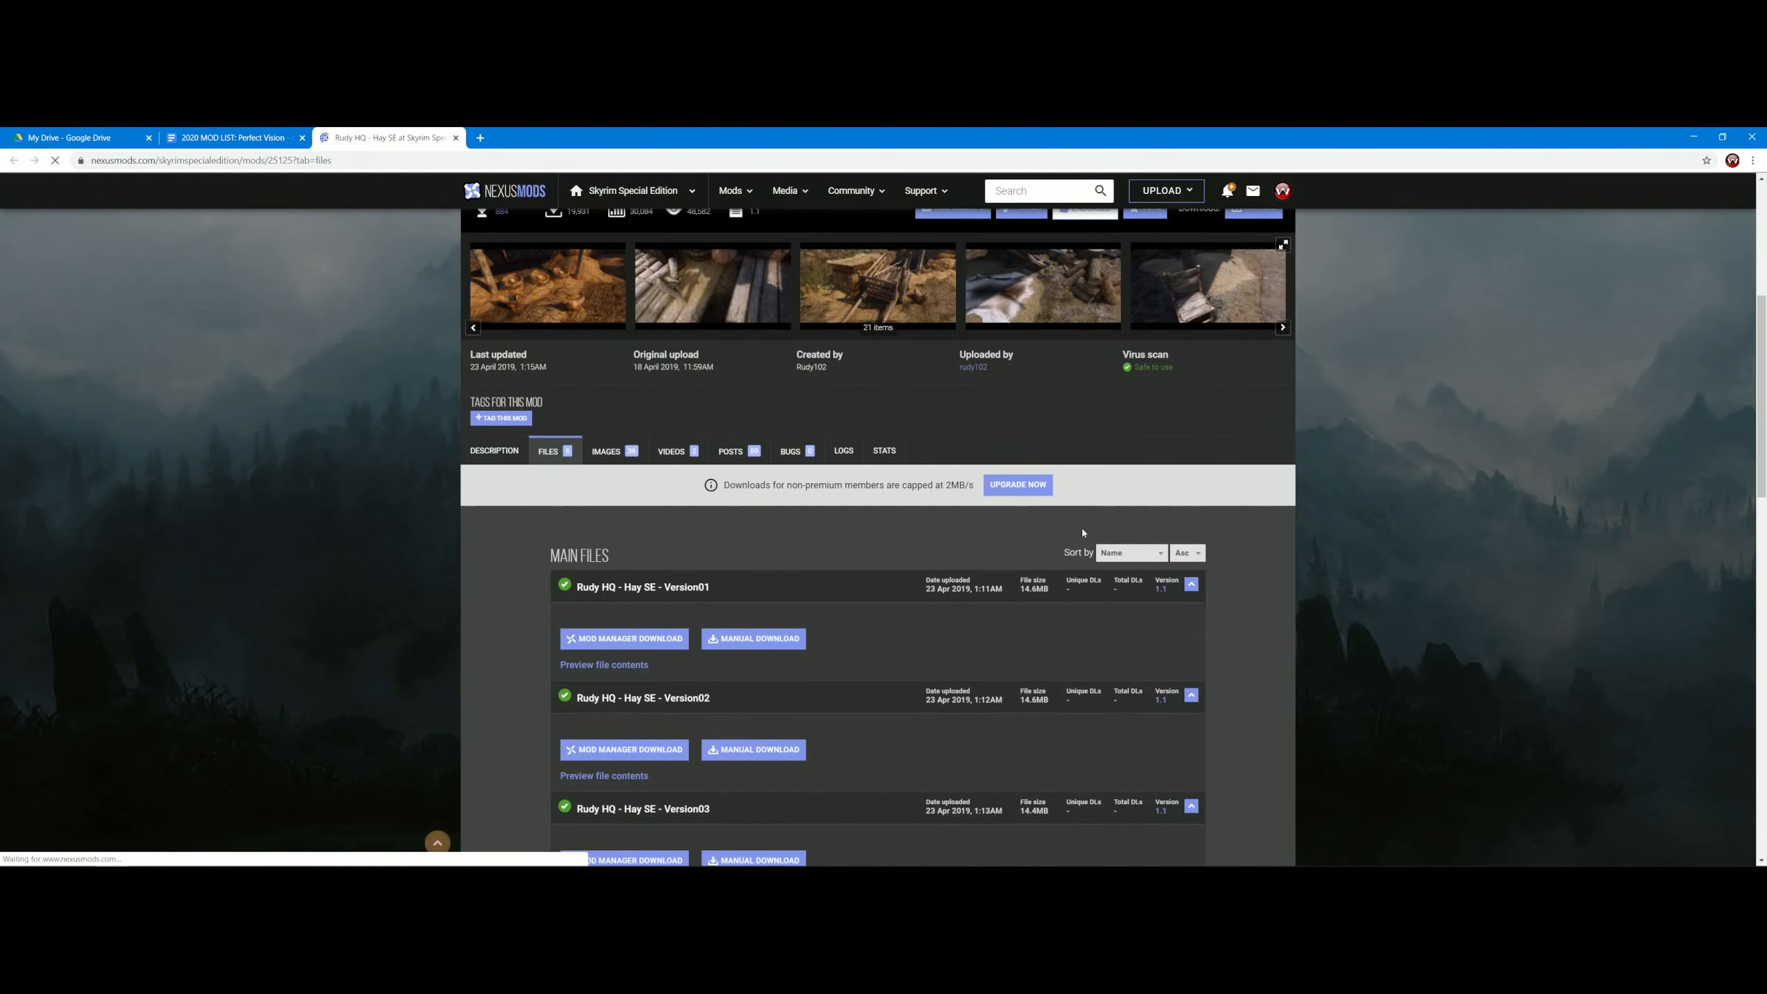
pyautogui.scroll(-9, 1329, 521)
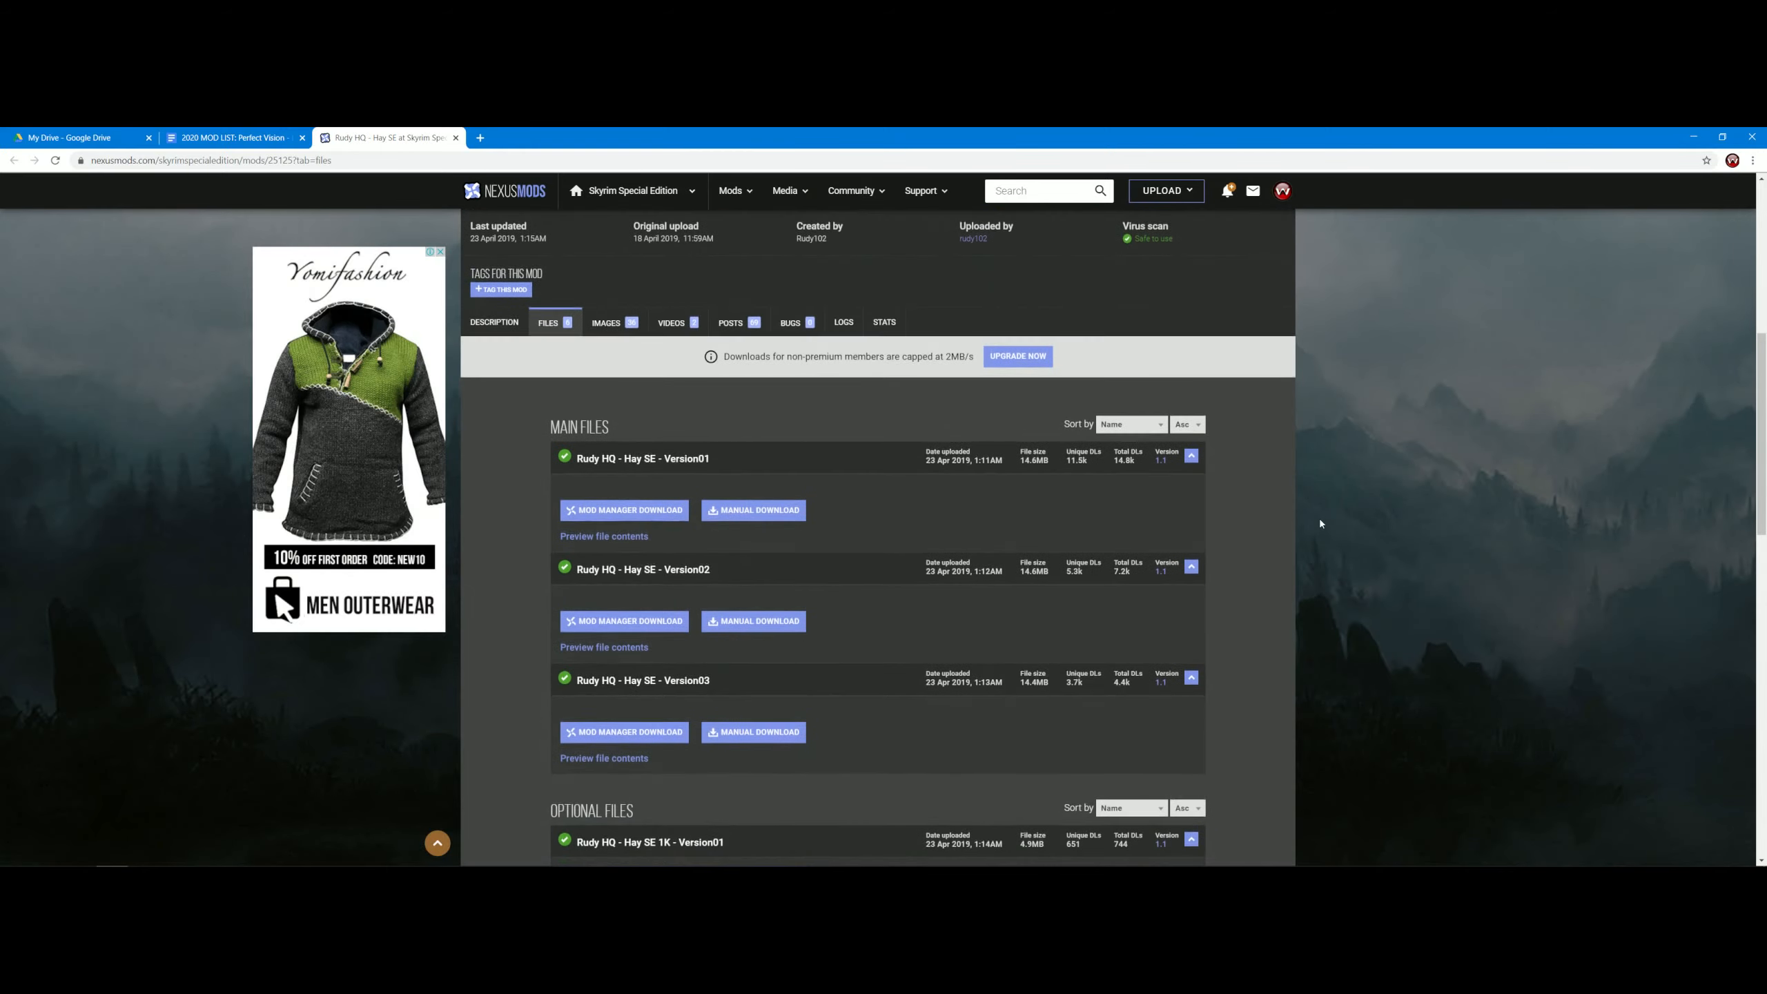
pyautogui.scroll(7, 1320, 518)
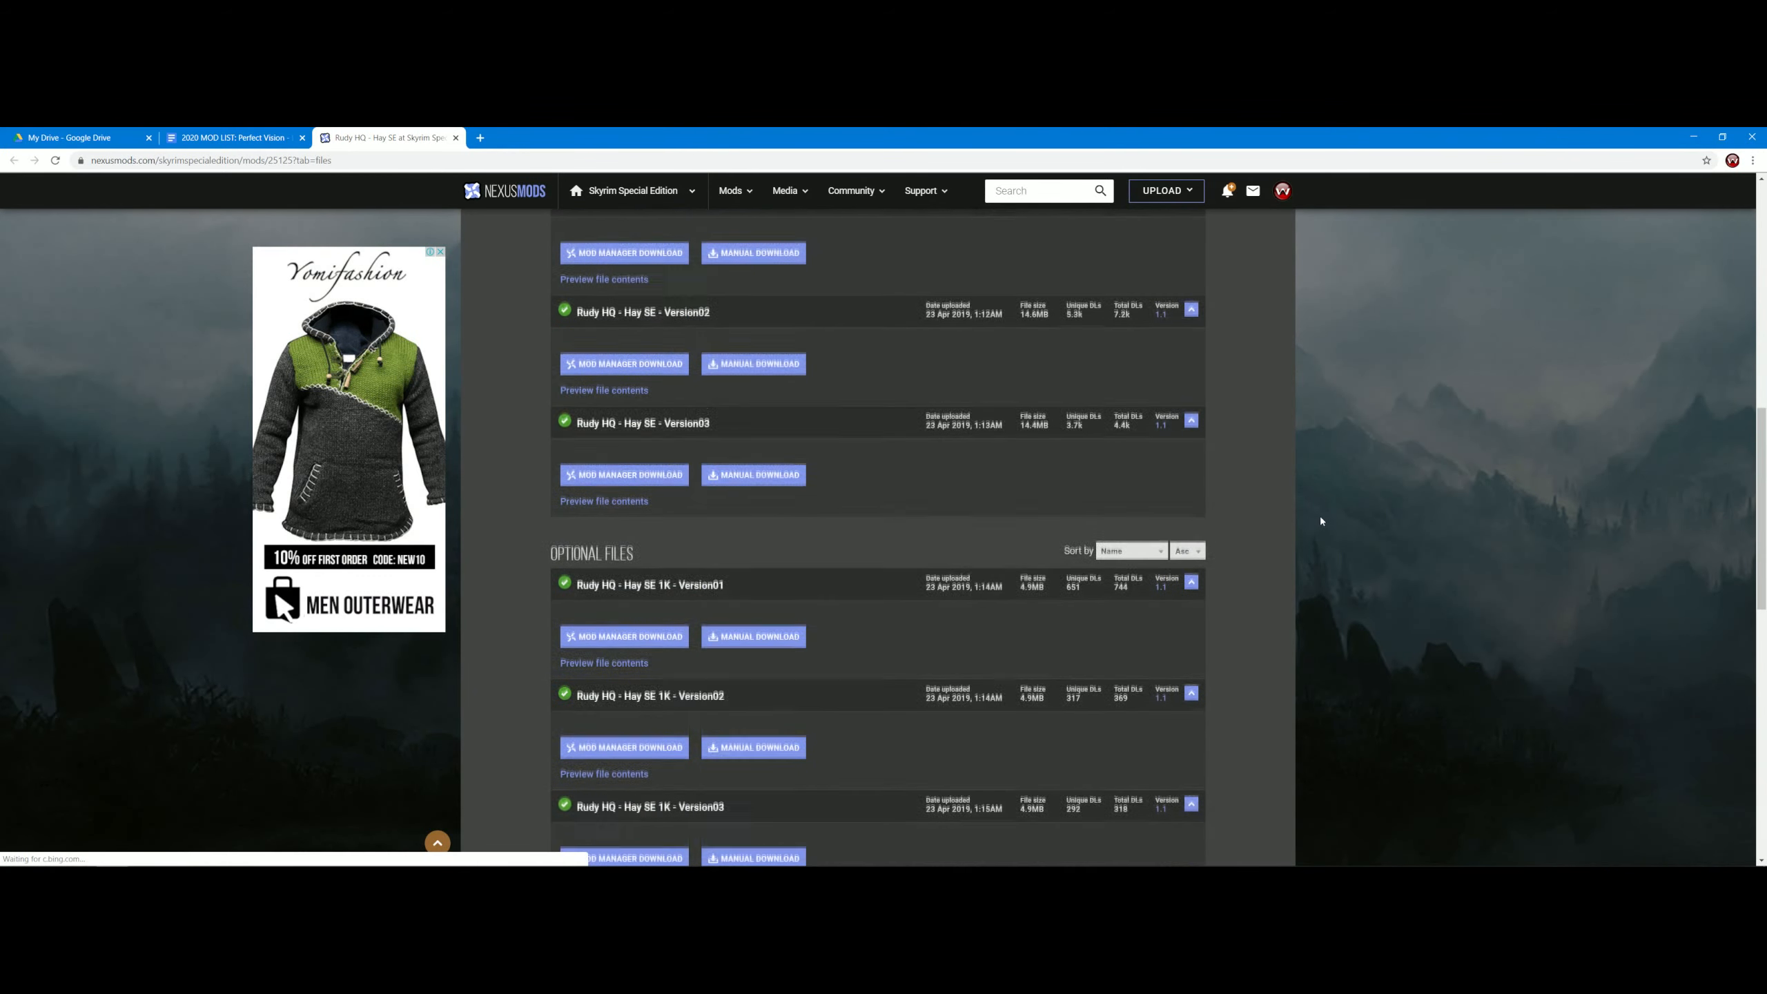
# - Look at the user videos for Rudy HQ - Hay SE, return to its main files to review Version03, and close the page
pyautogui.click(686, 325)
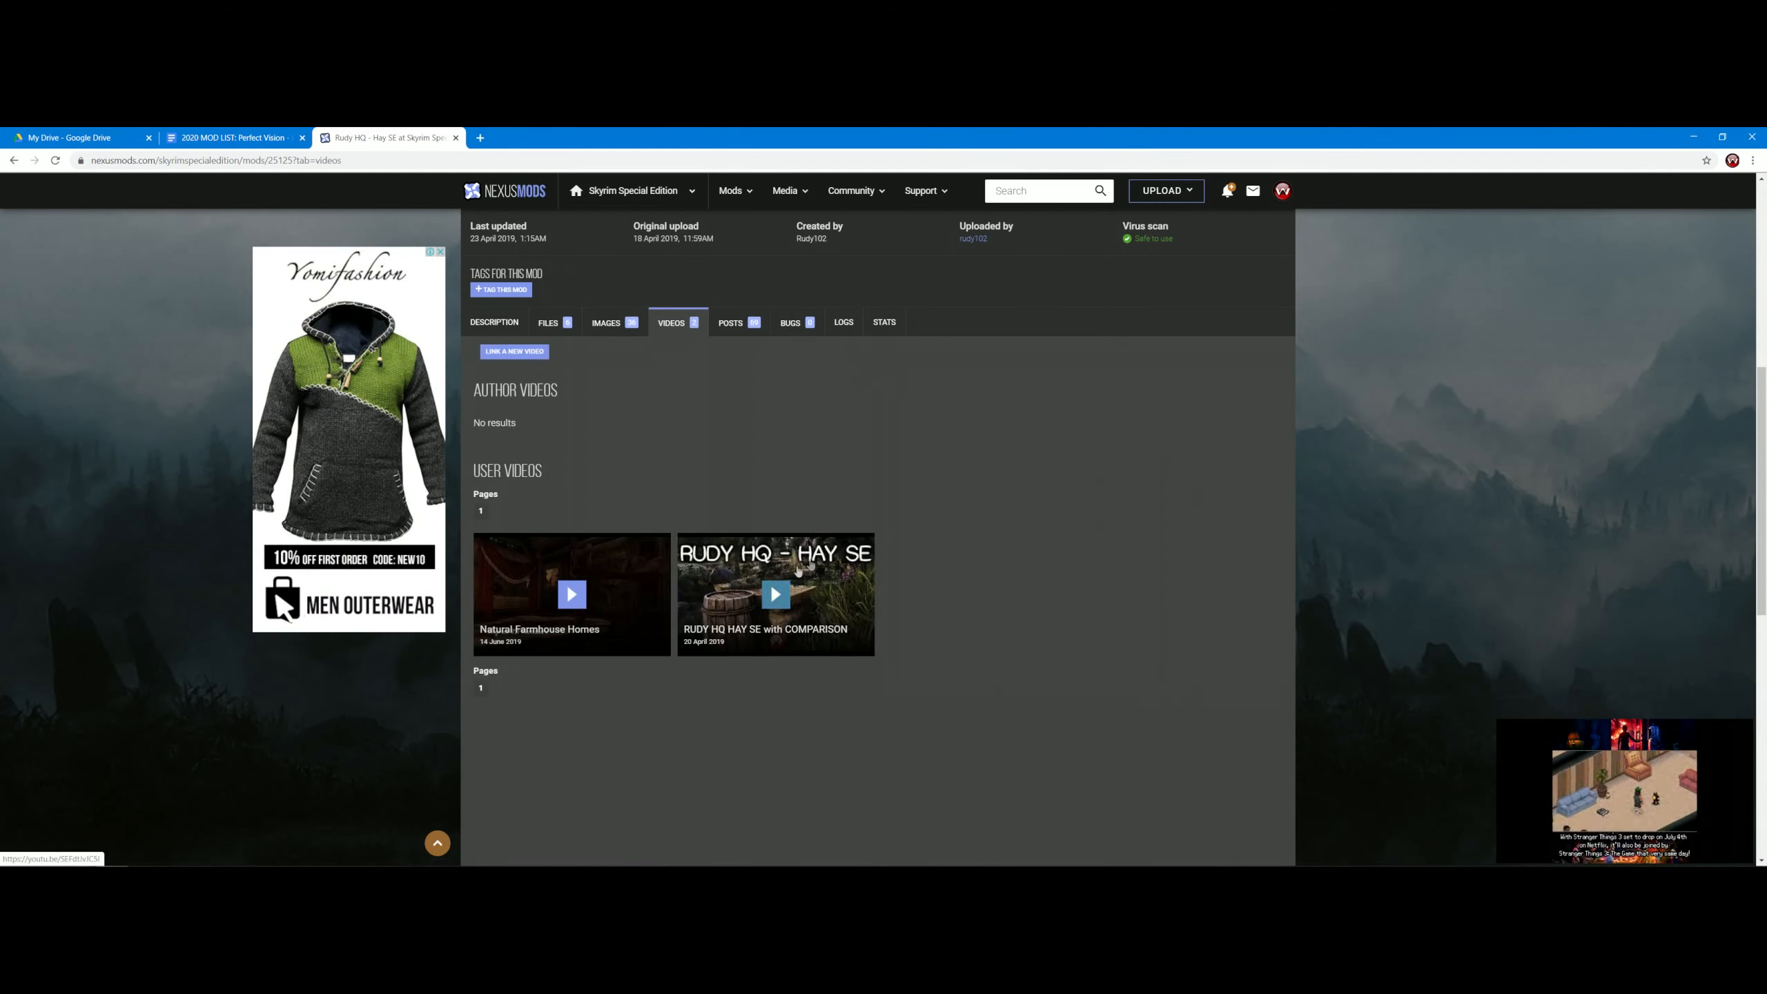
pyautogui.scroll(2, 921, 581)
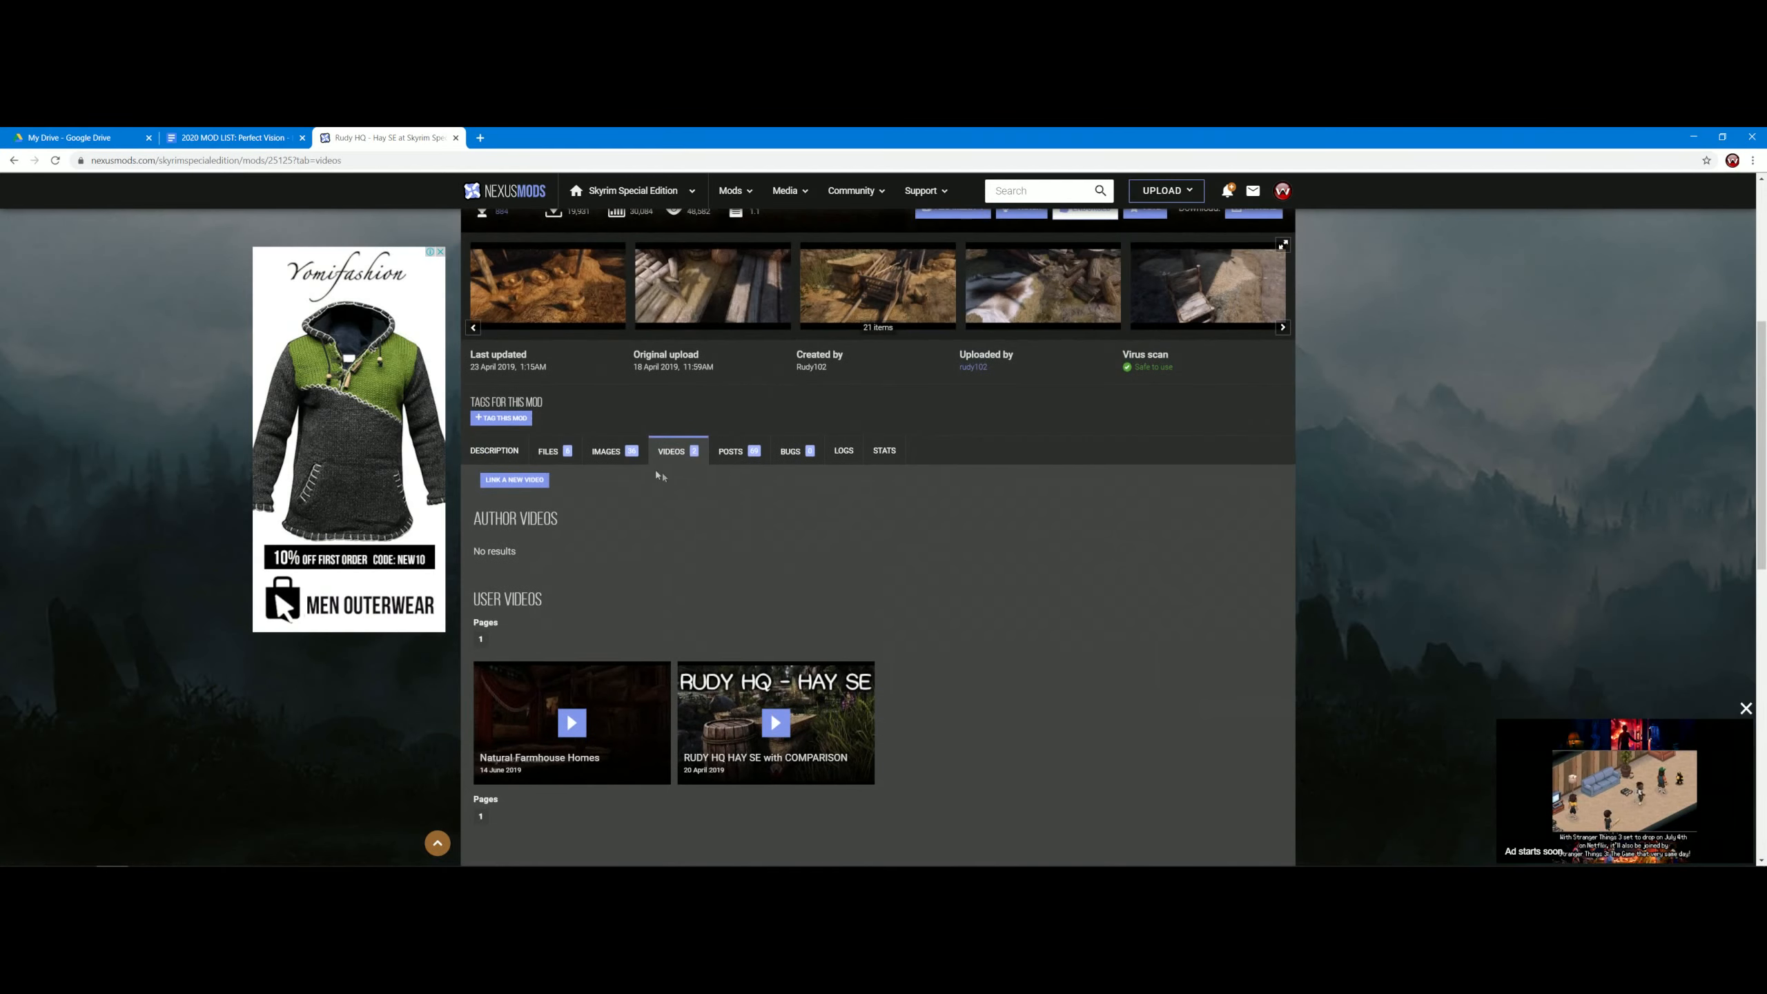
pyautogui.click(563, 452)
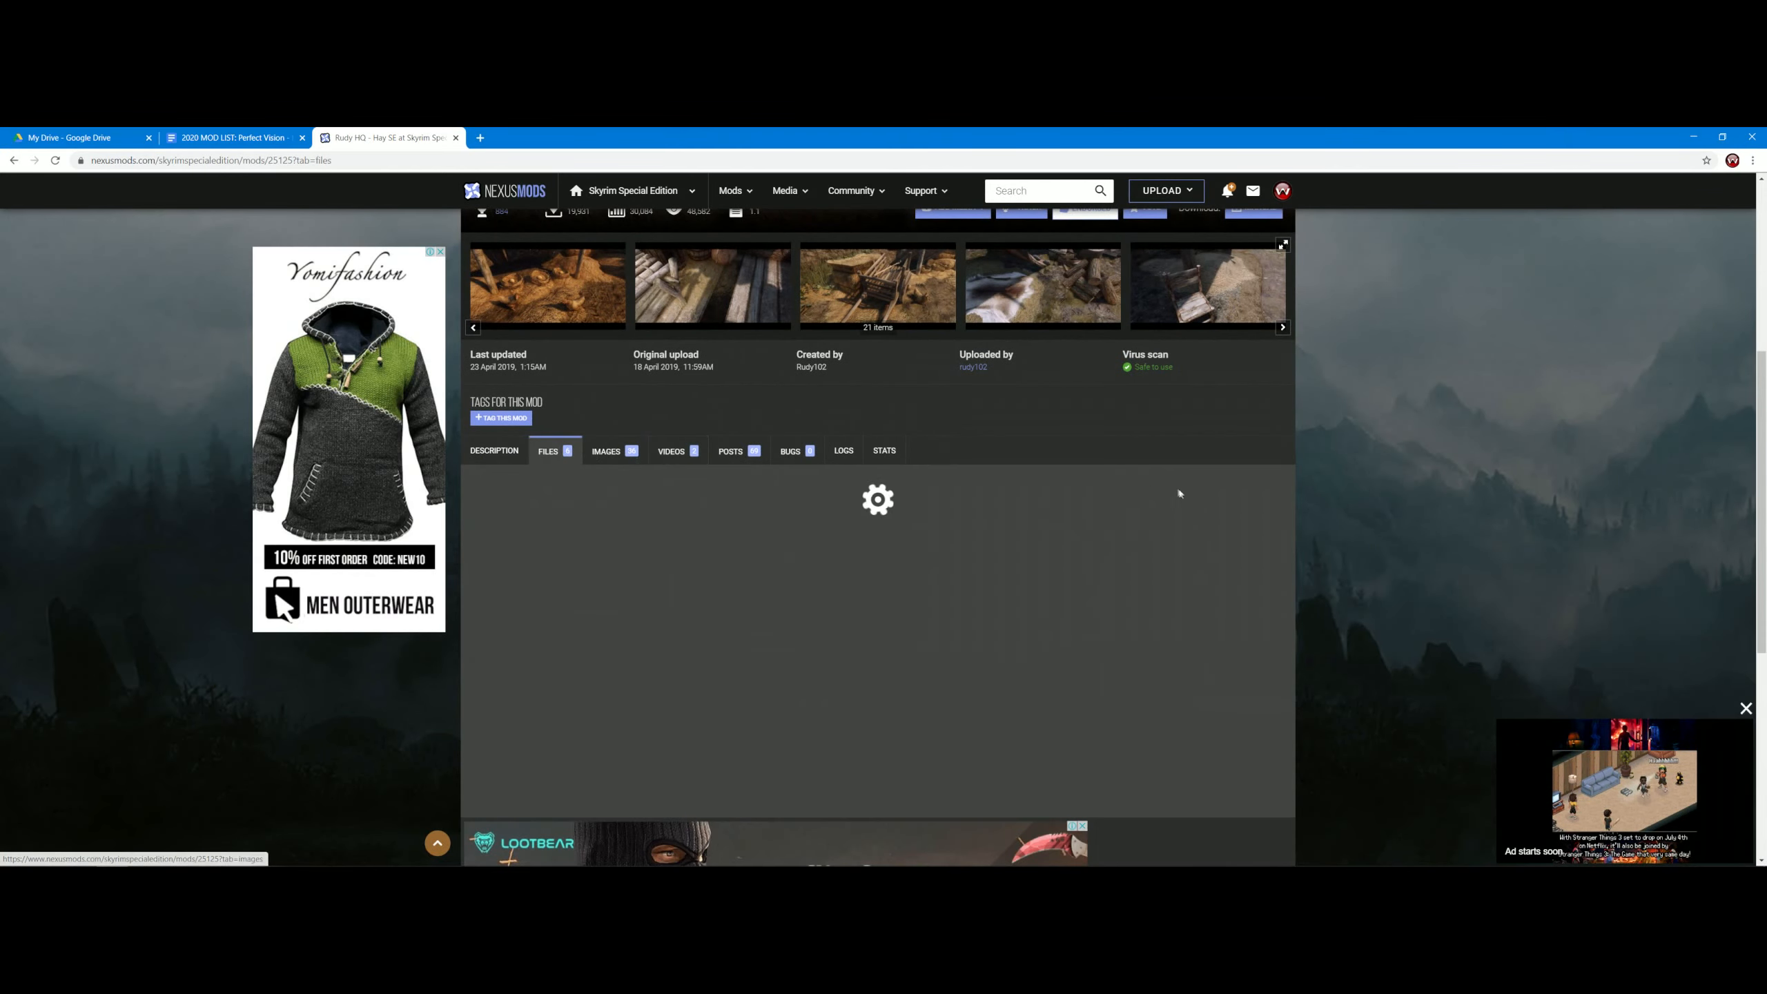
pyautogui.scroll(-3, 1179, 493)
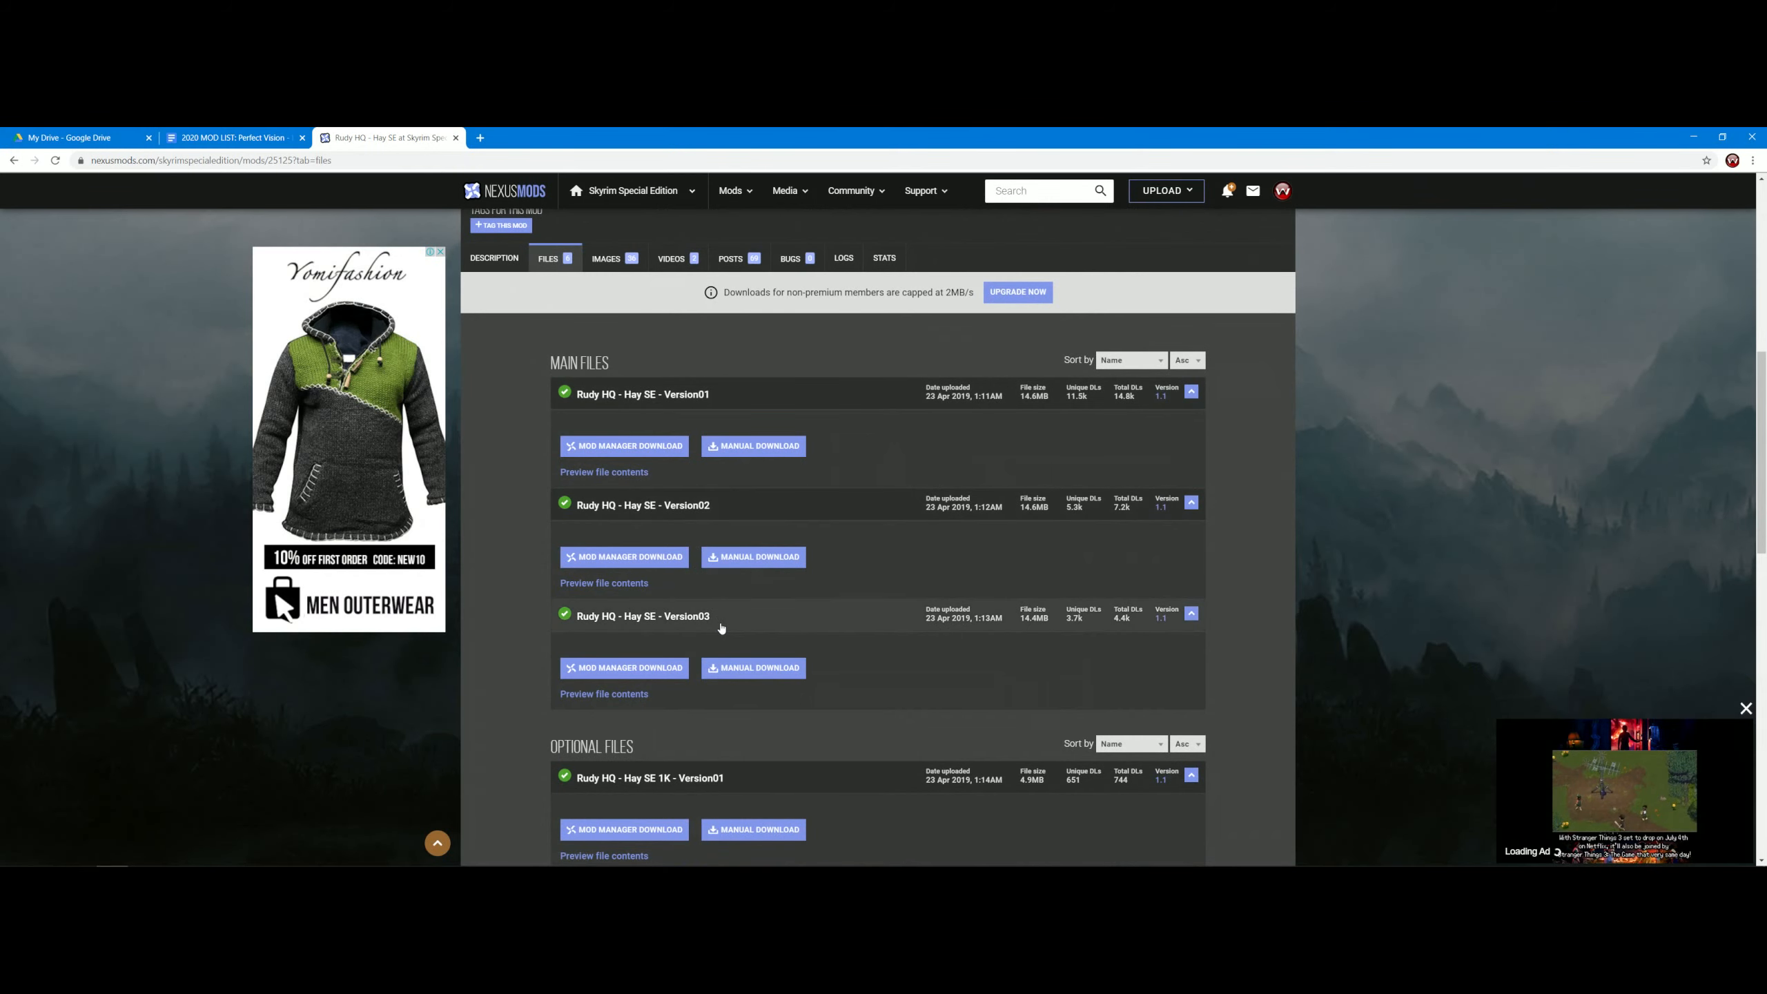
pyautogui.click(456, 138)
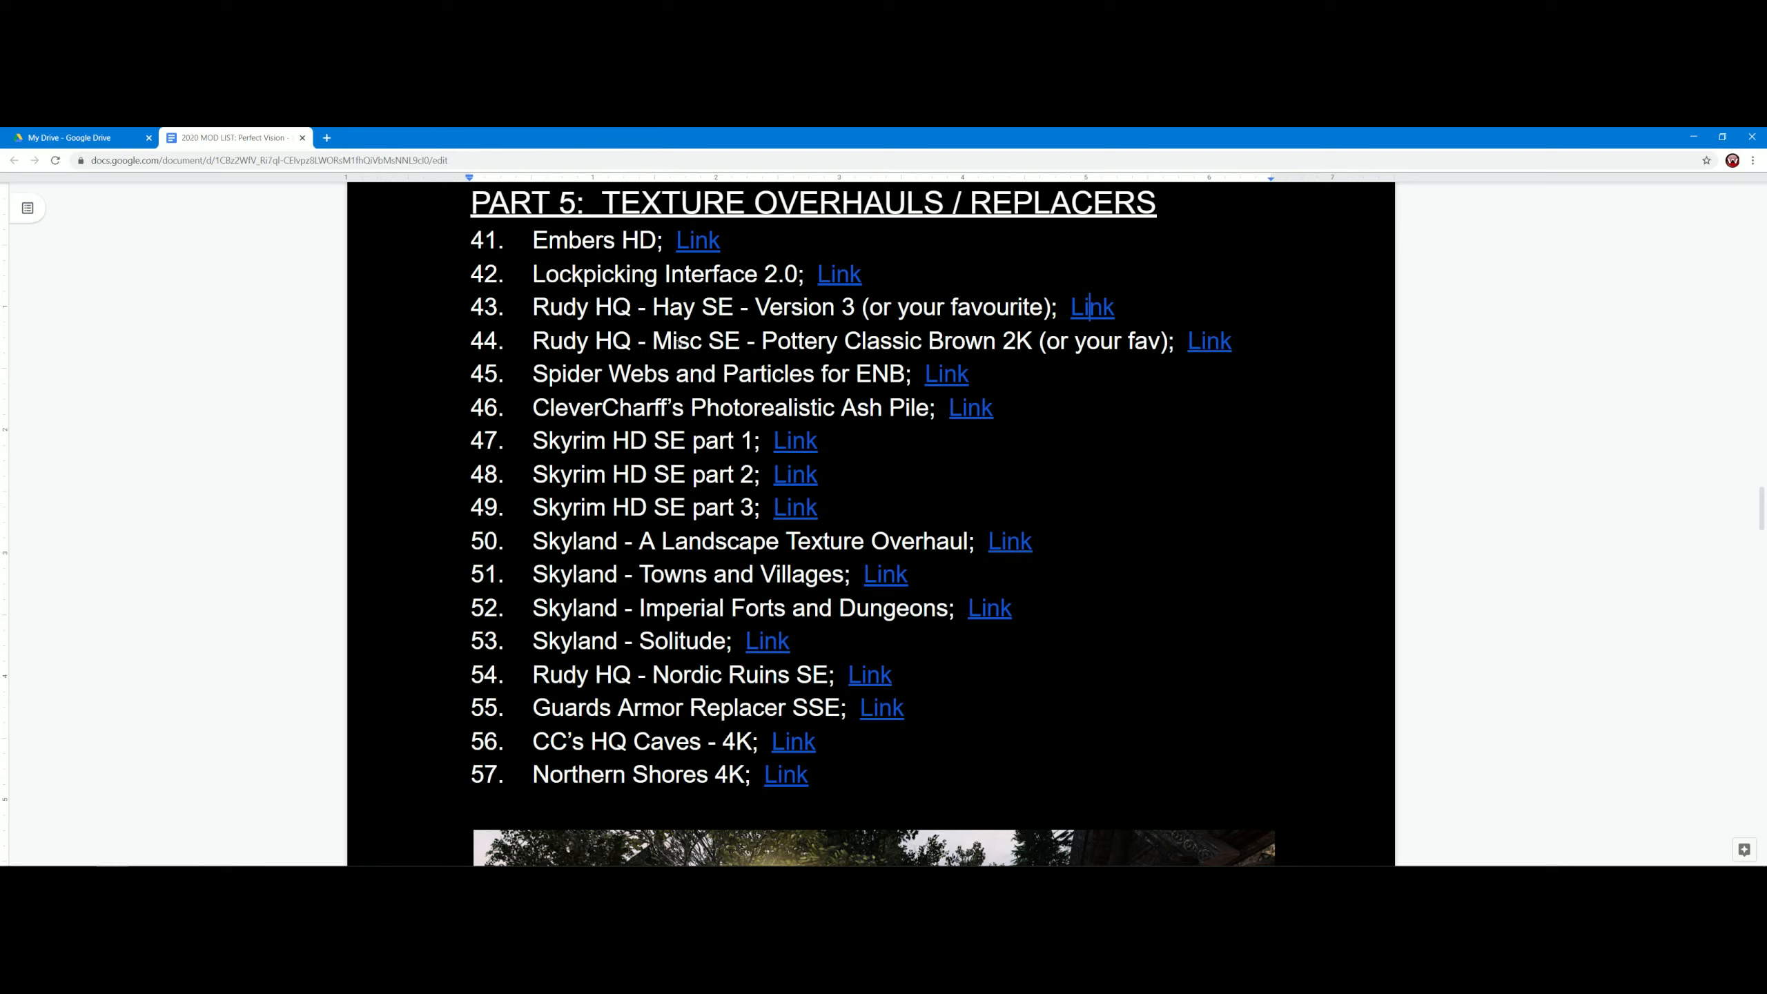
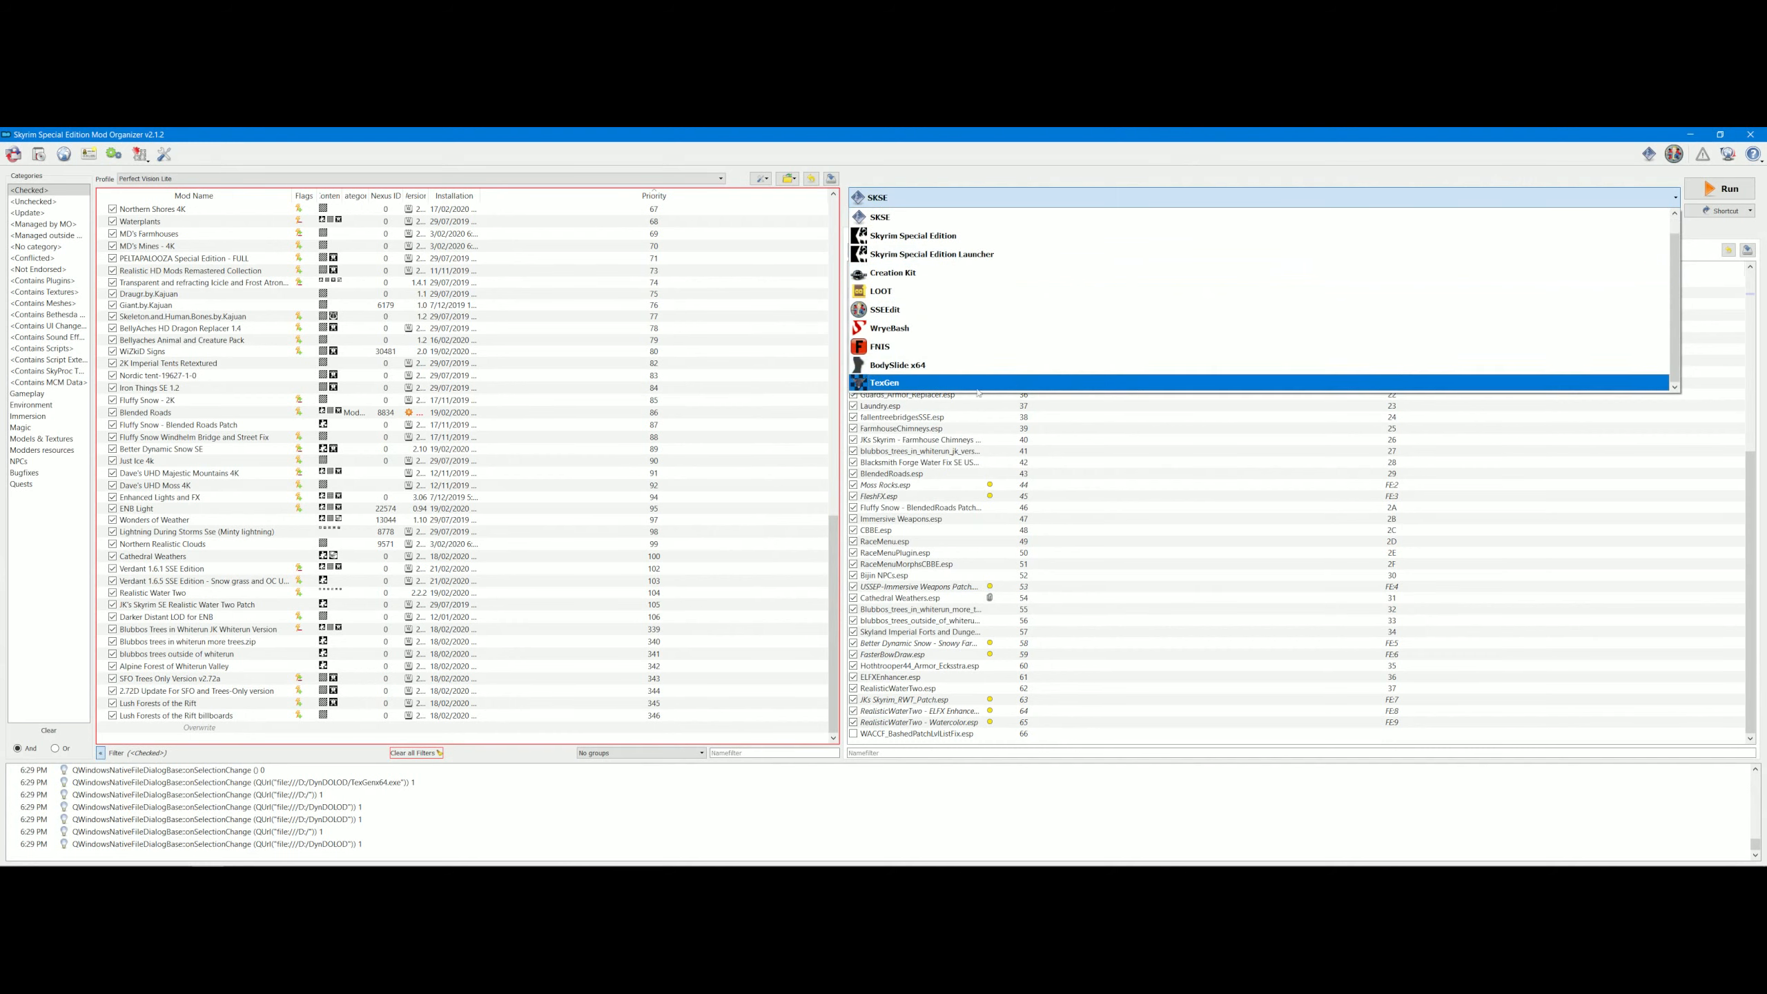
# - In Mod Organizer, start a new executable titled DynDOLOD with D:\DynDOLOD\DynDOLODx64.exe as its binary
pyautogui.scroll(1, 892, 387)
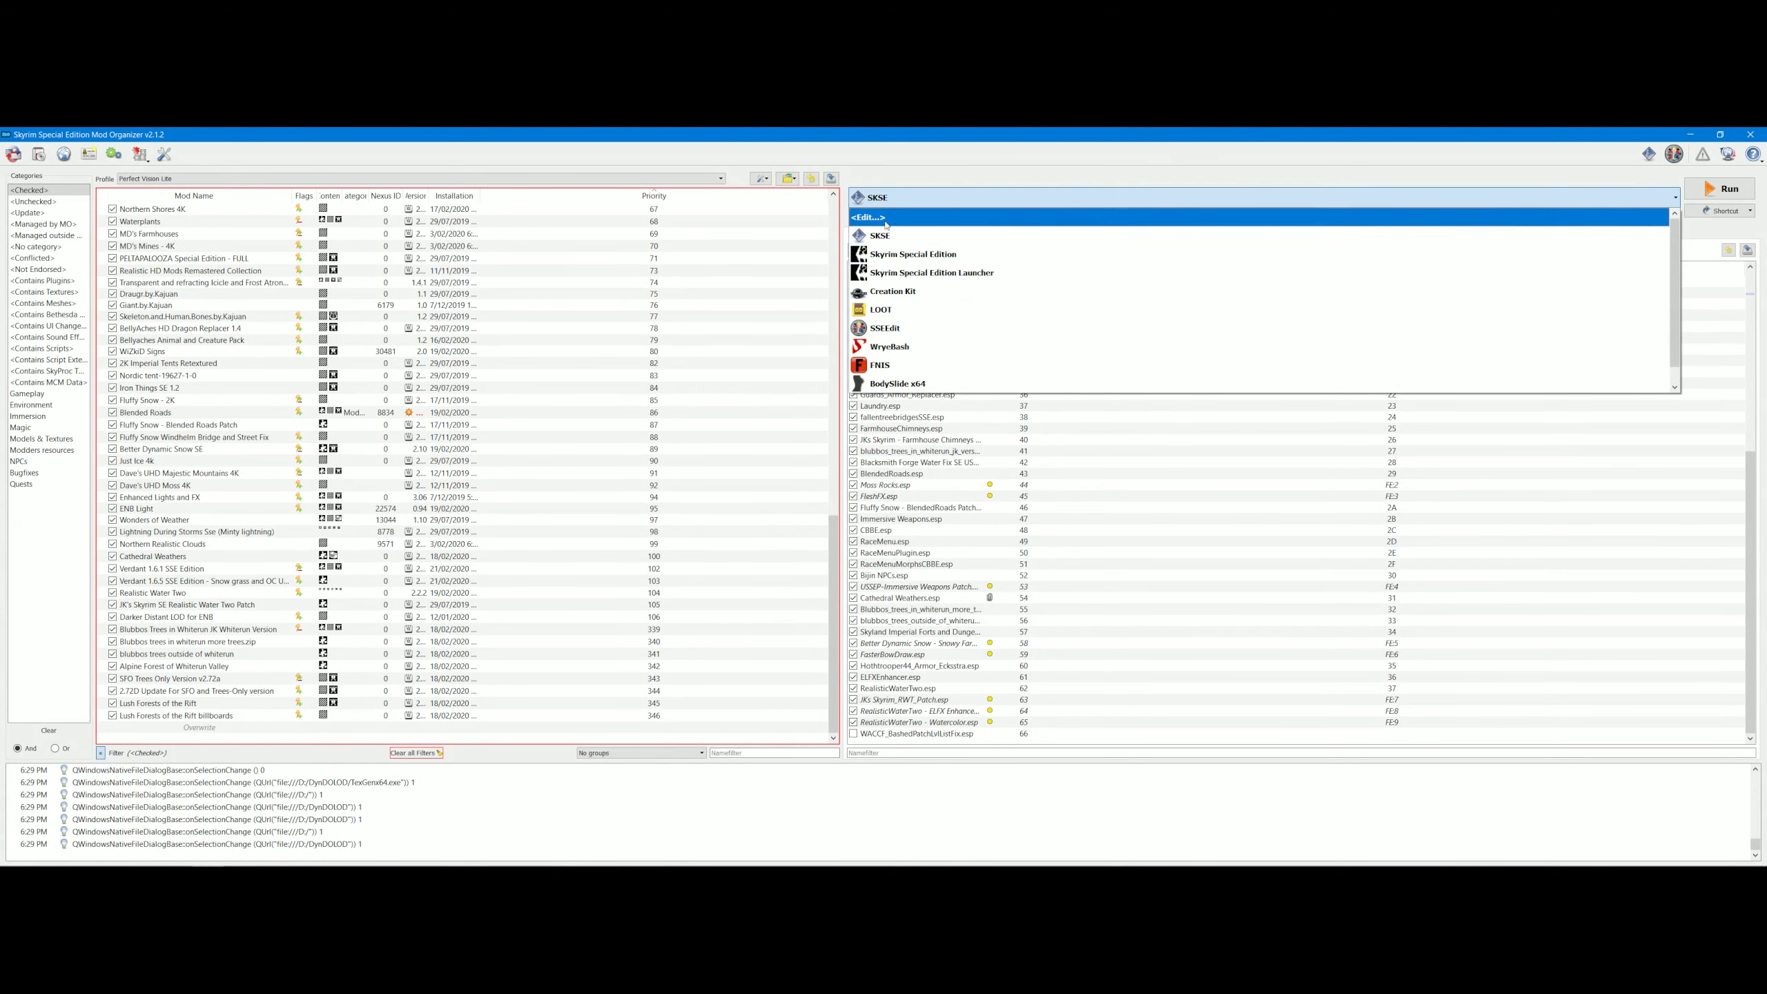
pyautogui.click(869, 217)
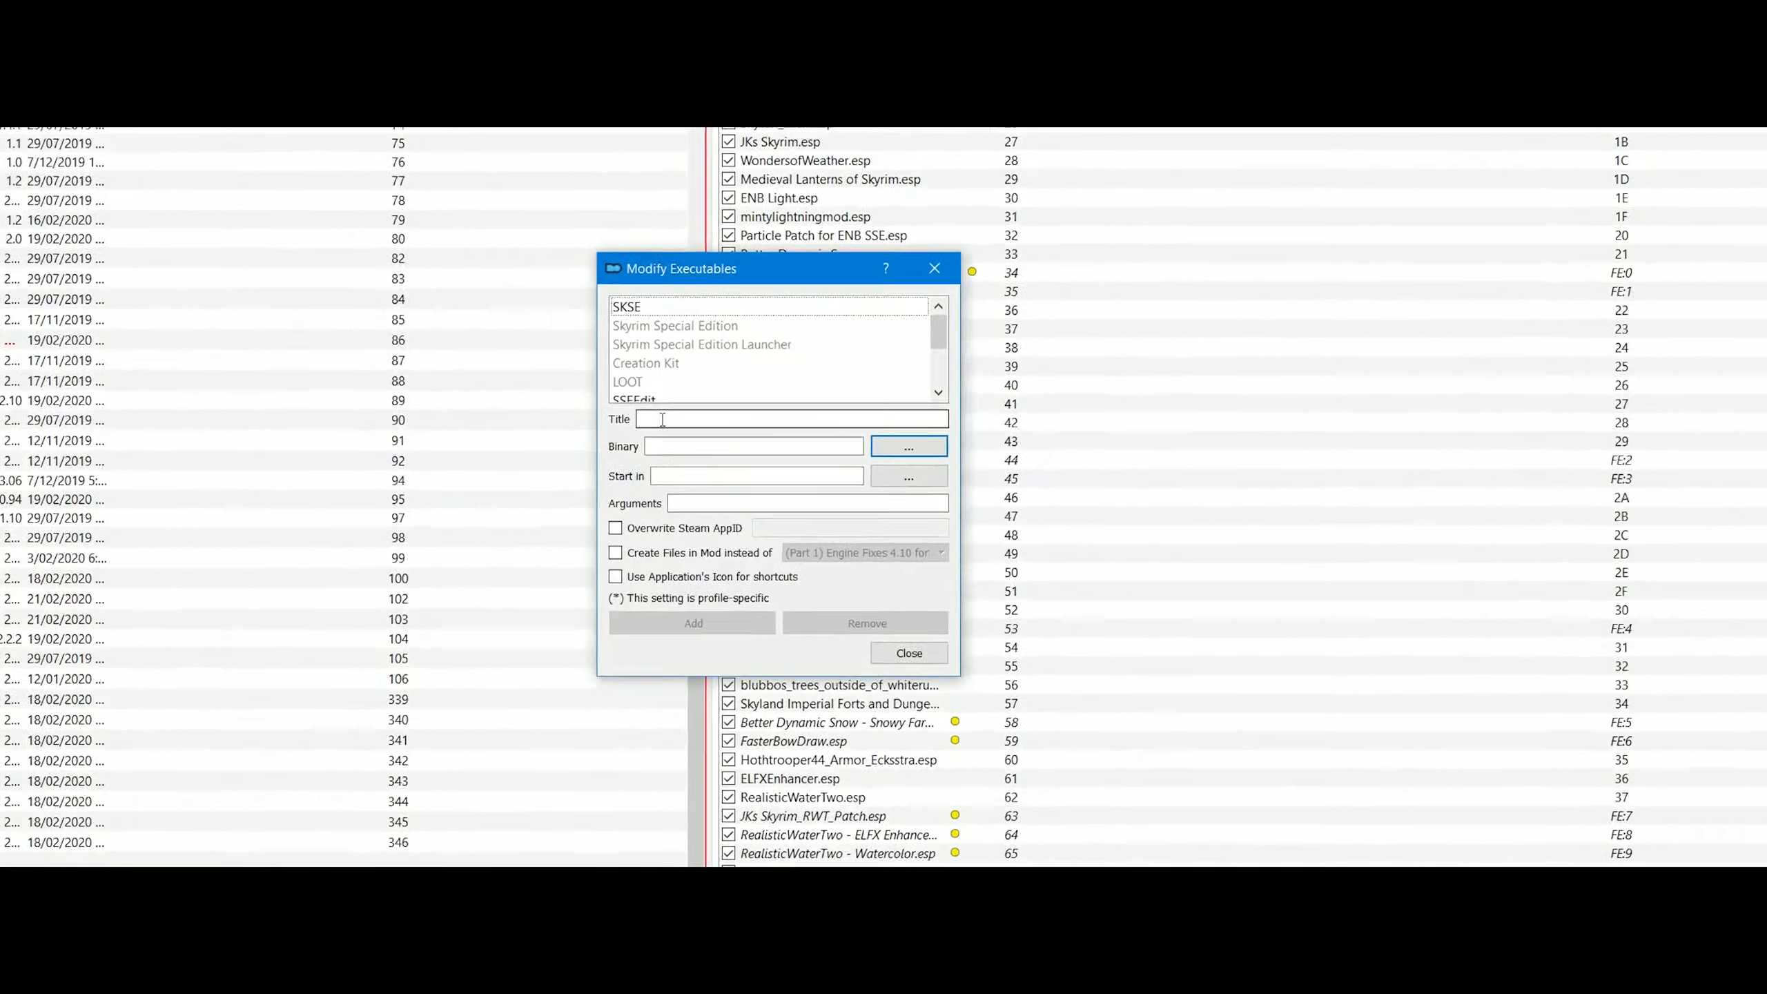
pyautogui.write('Dy')
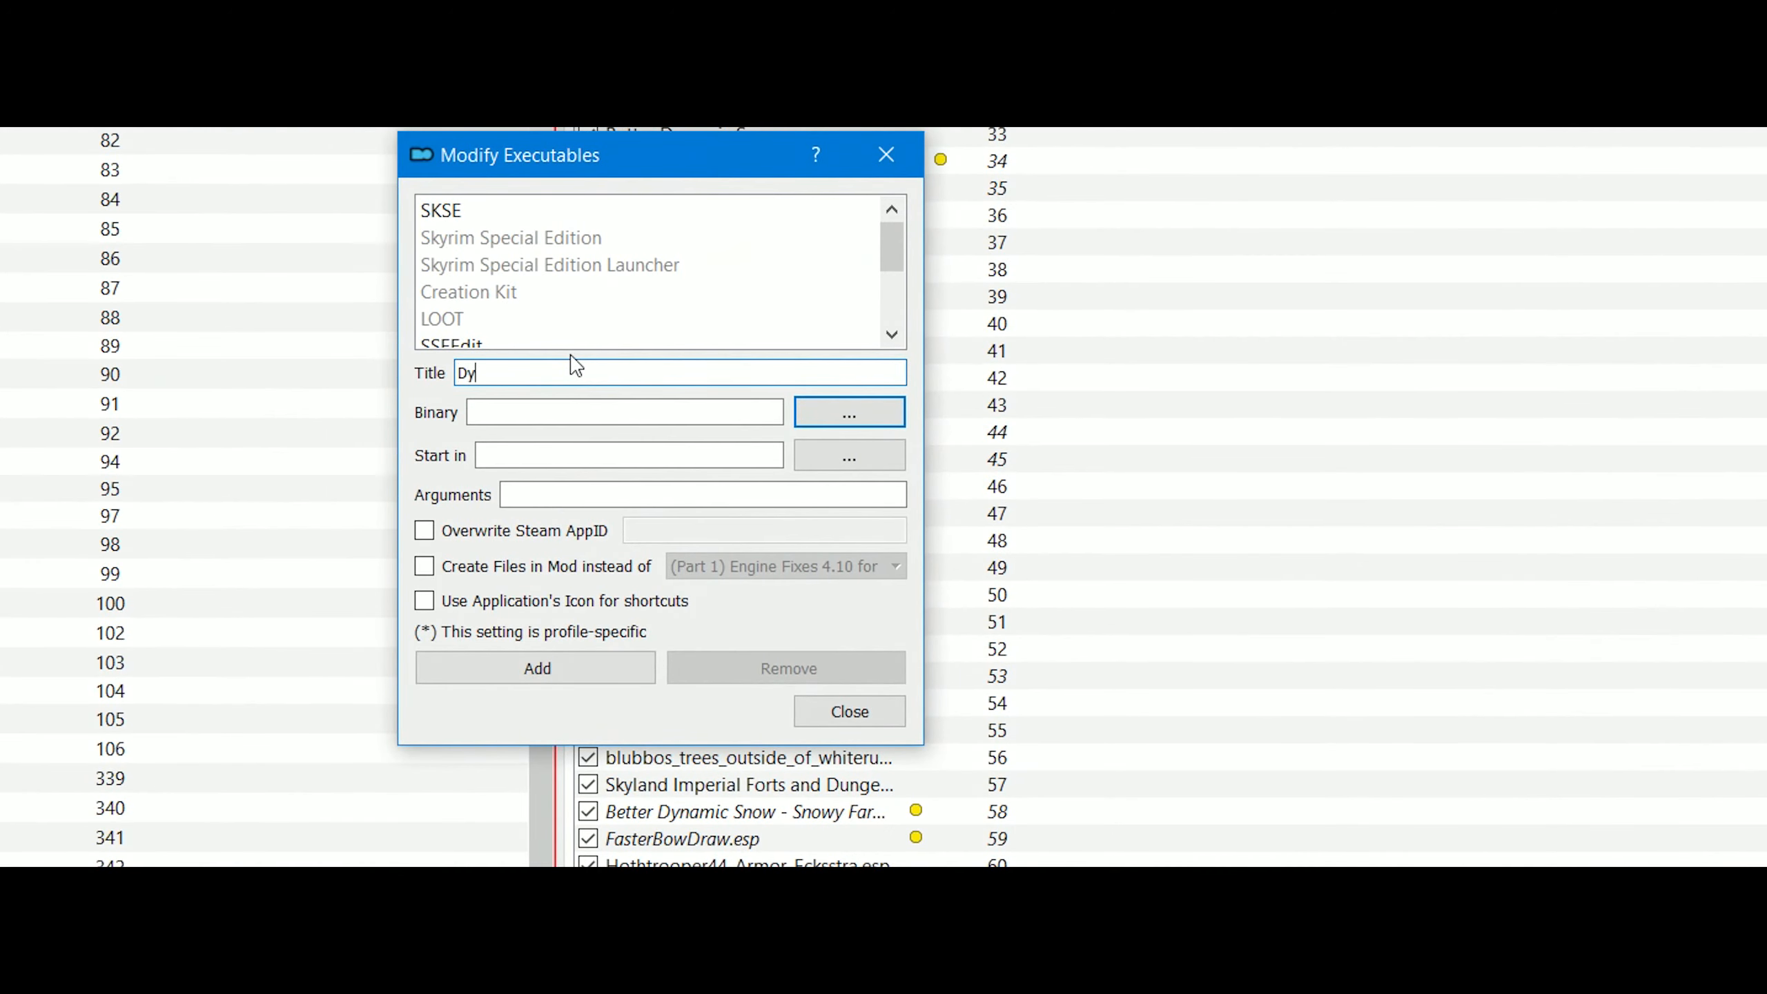
pyautogui.write('nDOLOD')
pyautogui.click(564, 407)
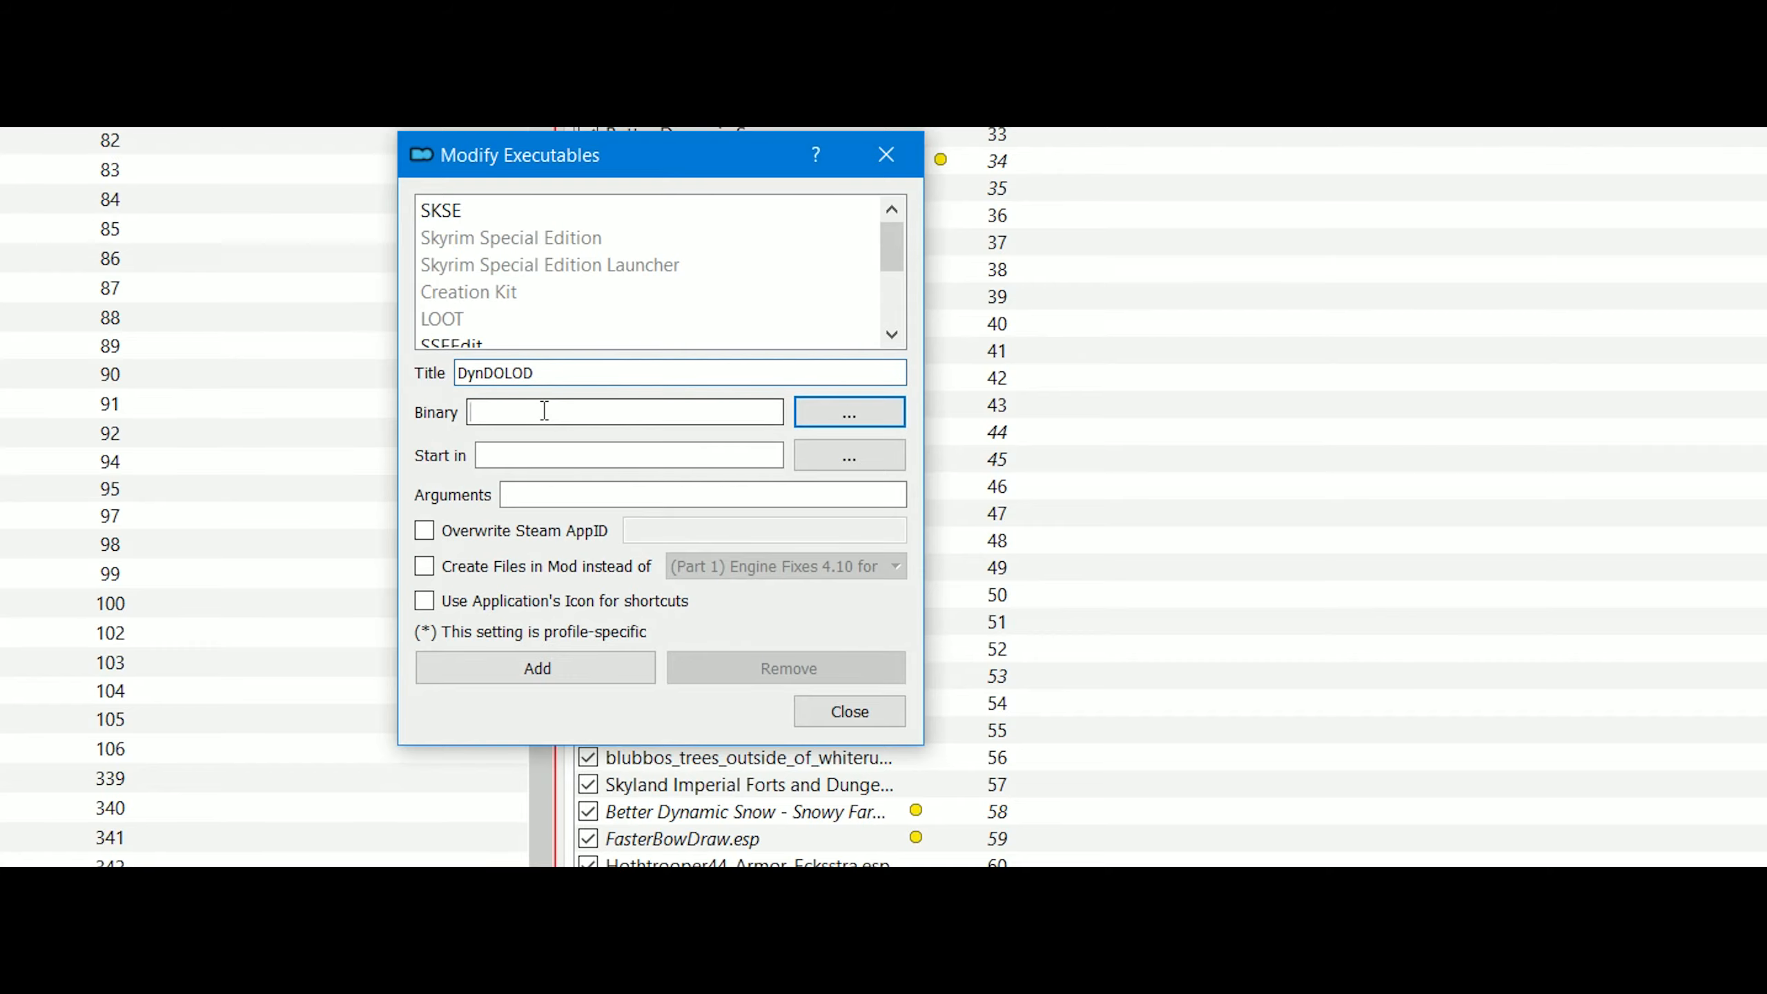
pyautogui.click(833, 420)
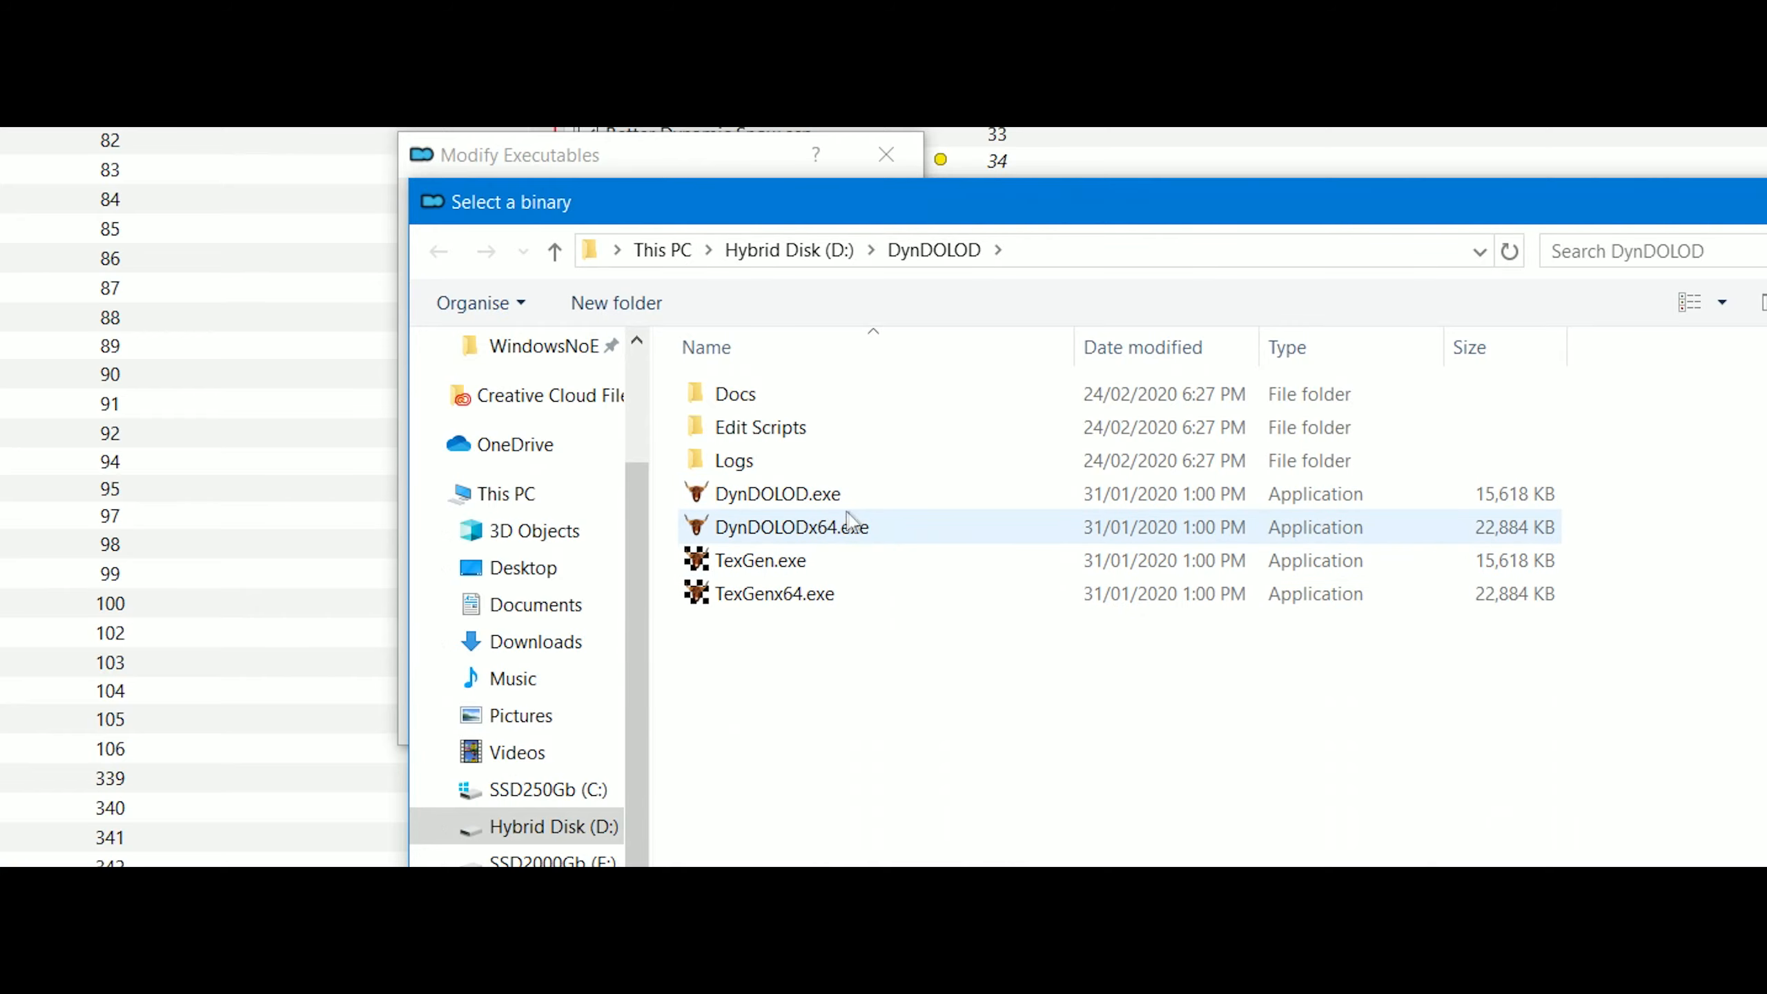
pyautogui.click(869, 530)
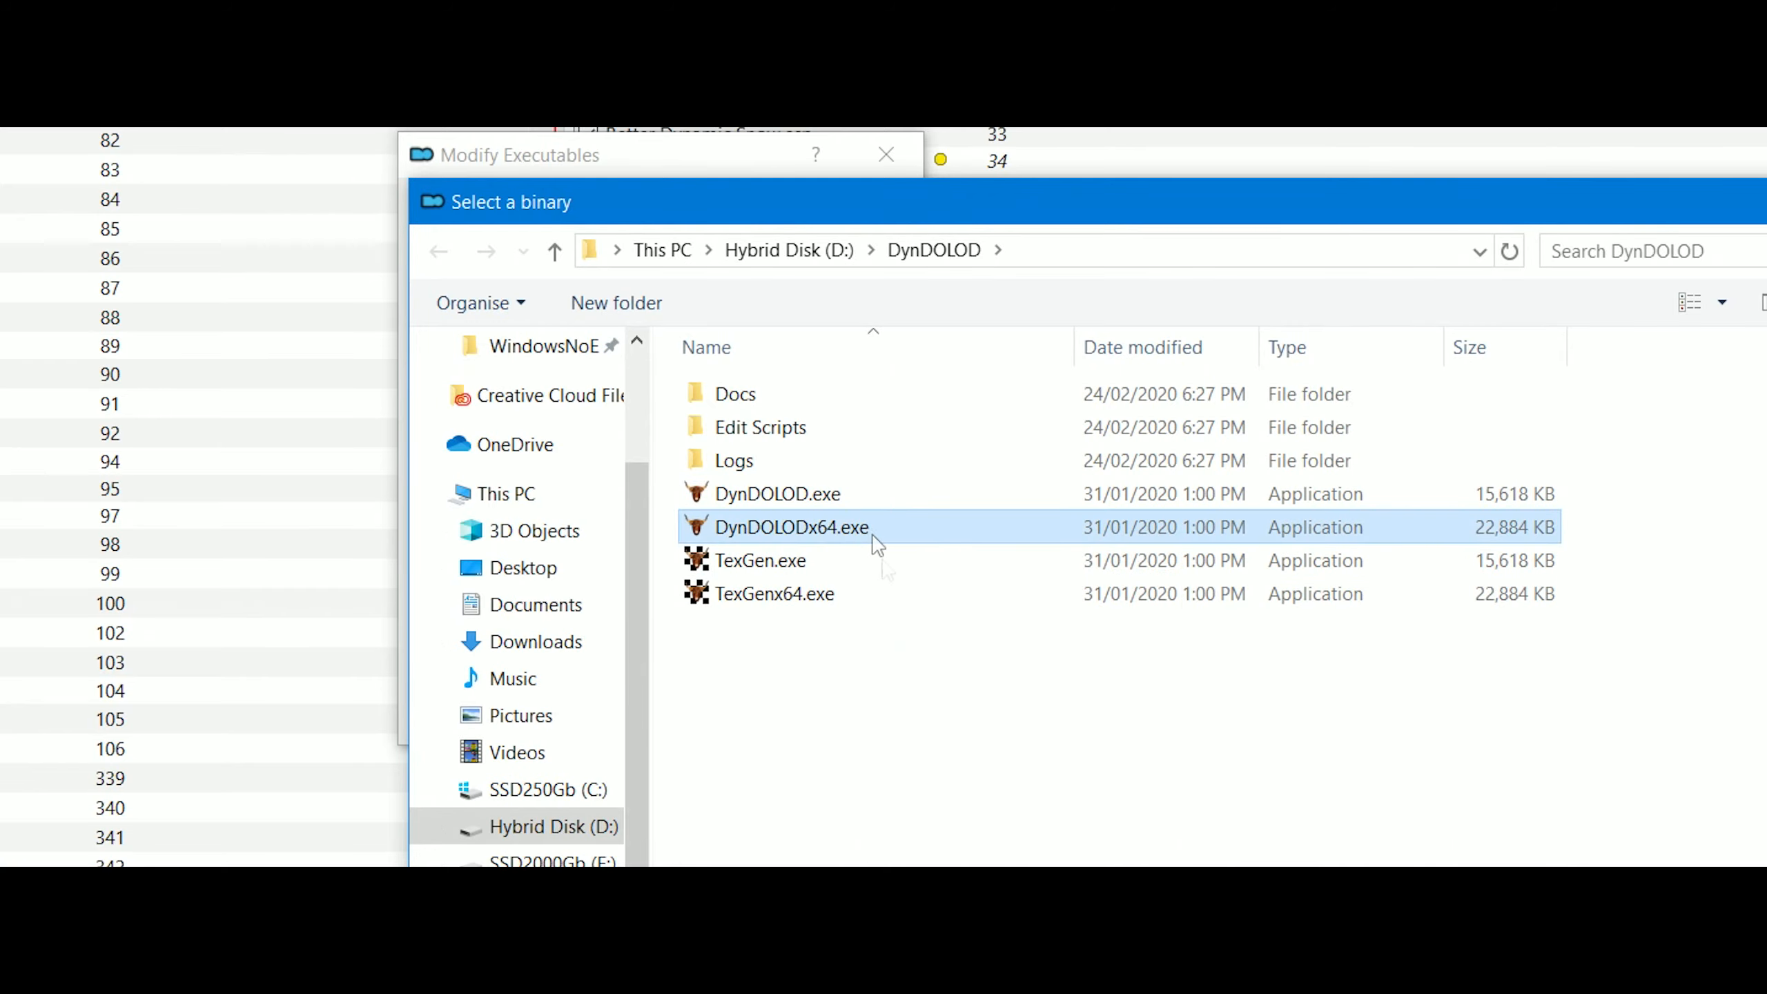
pyautogui.press('Return')
# - Set the DynDOLOD executable's start-in directory to D:/DynDOLOD
pyautogui.click(508, 456)
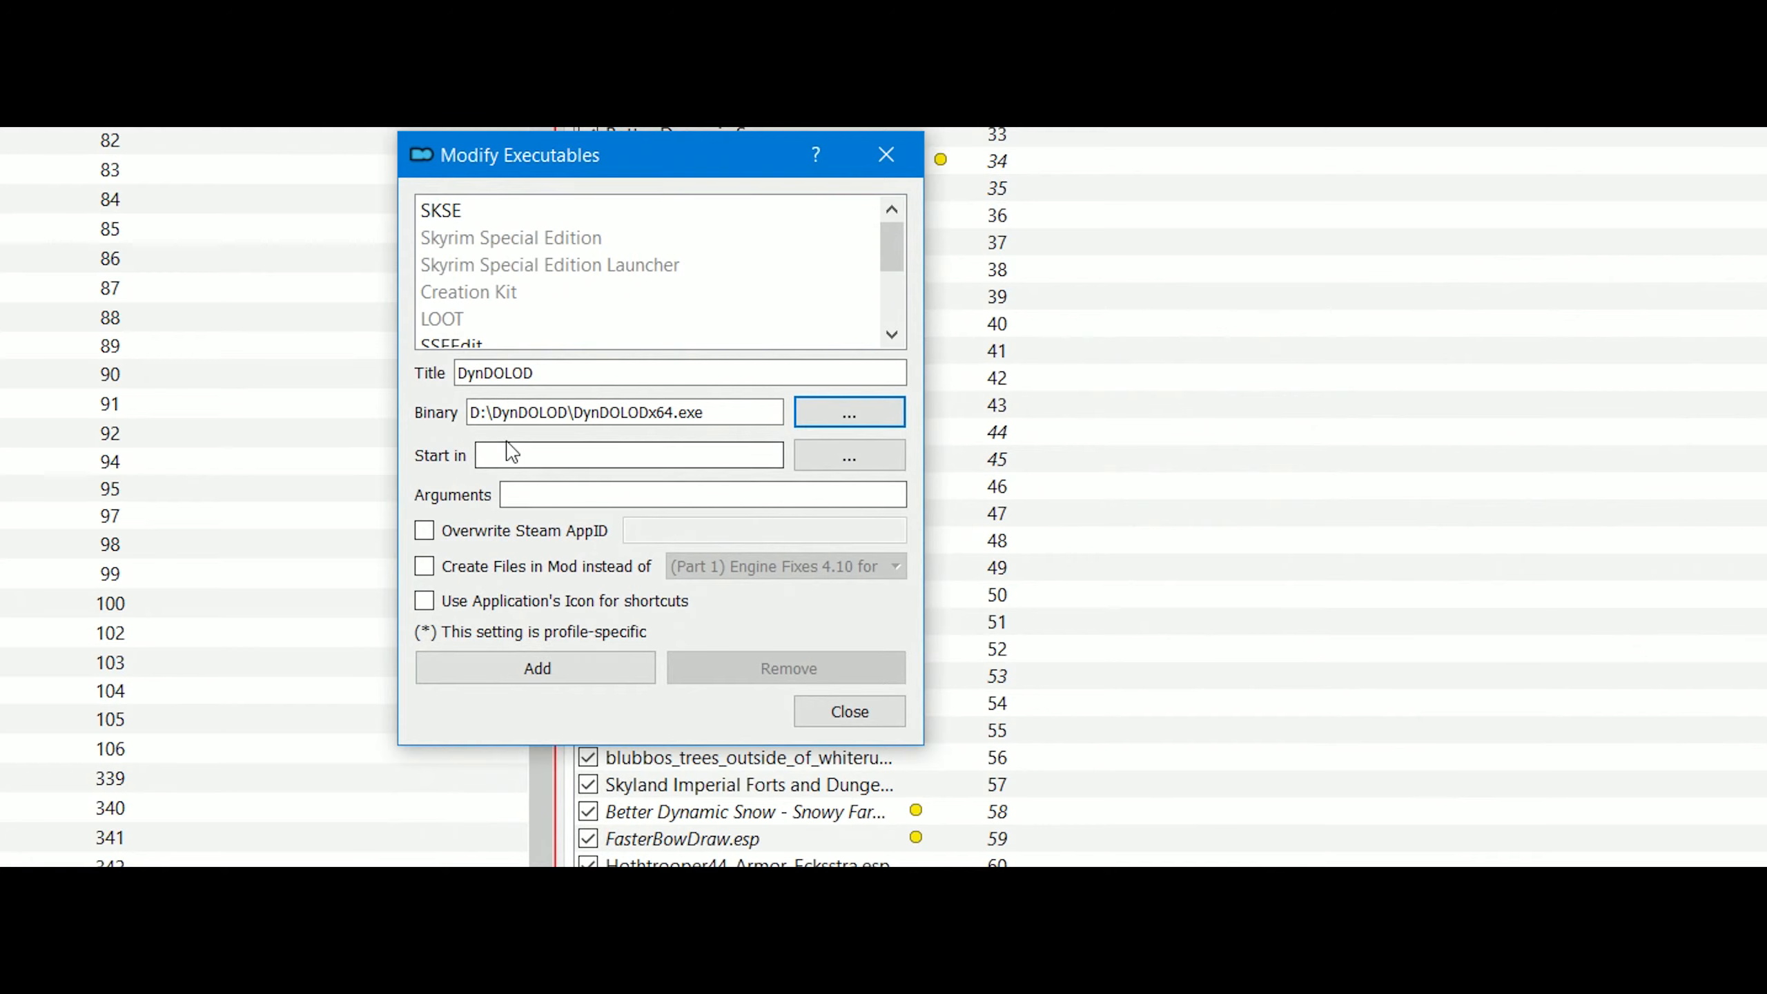
pyautogui.click(850, 456)
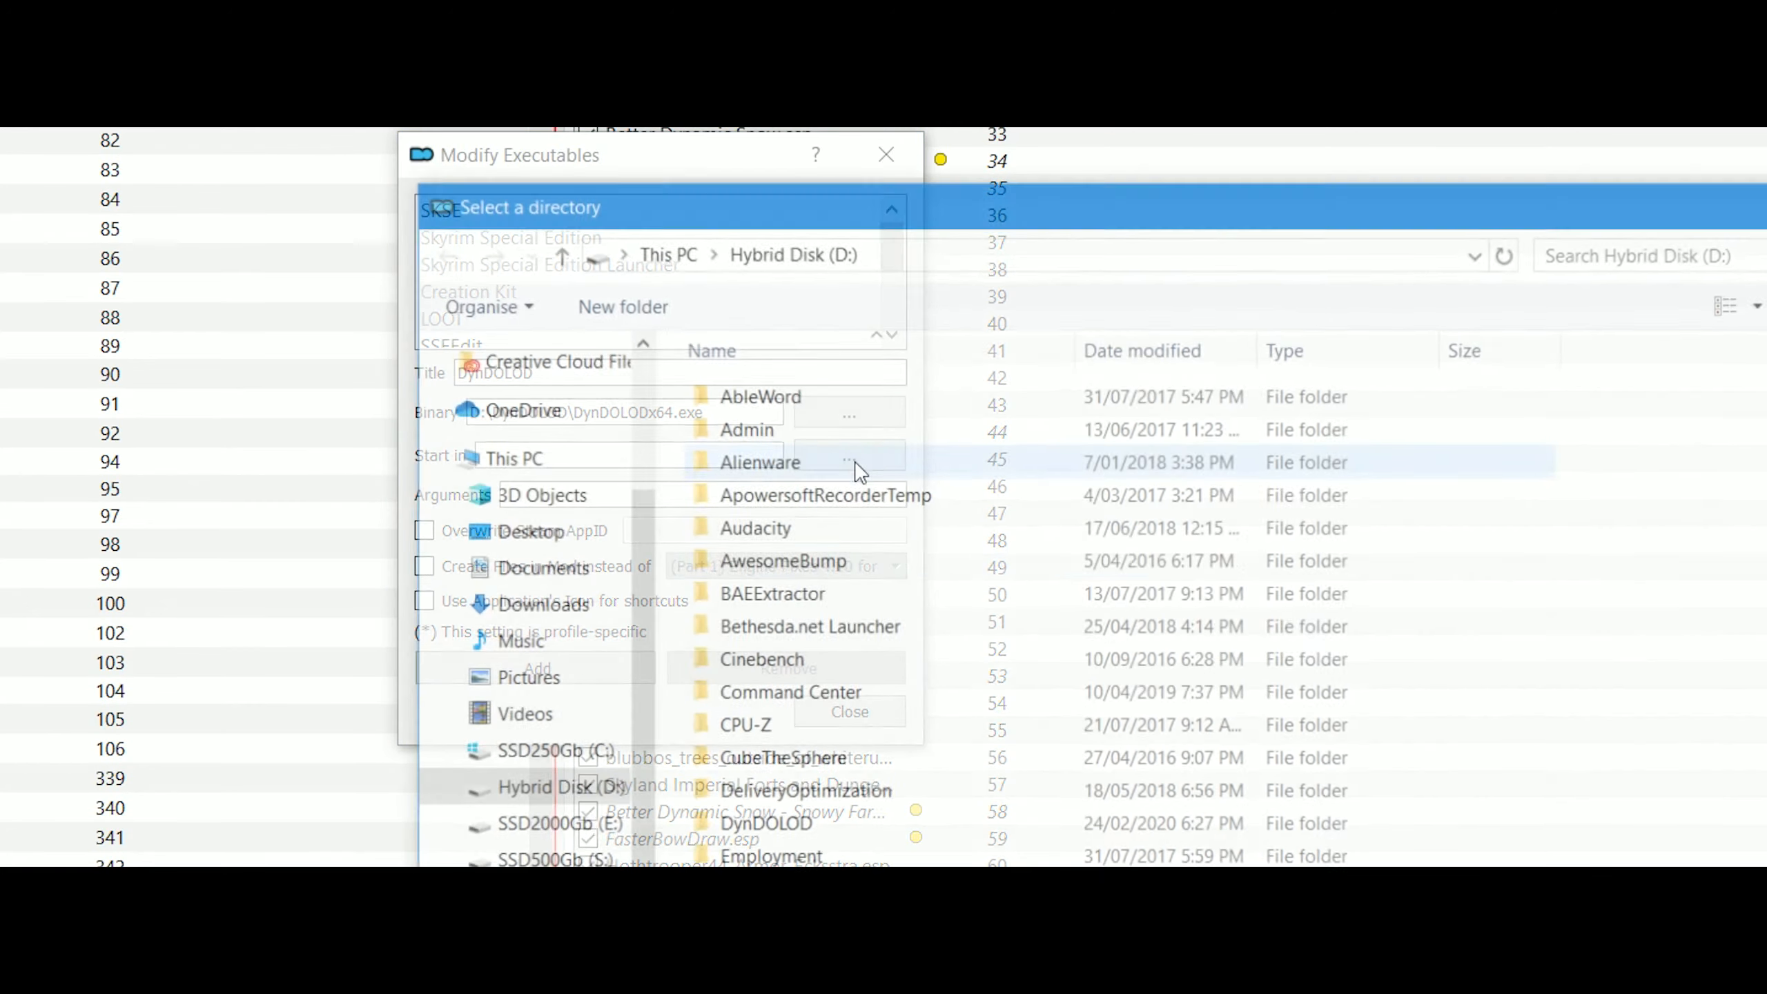
pyautogui.scroll(-2, 817, 745)
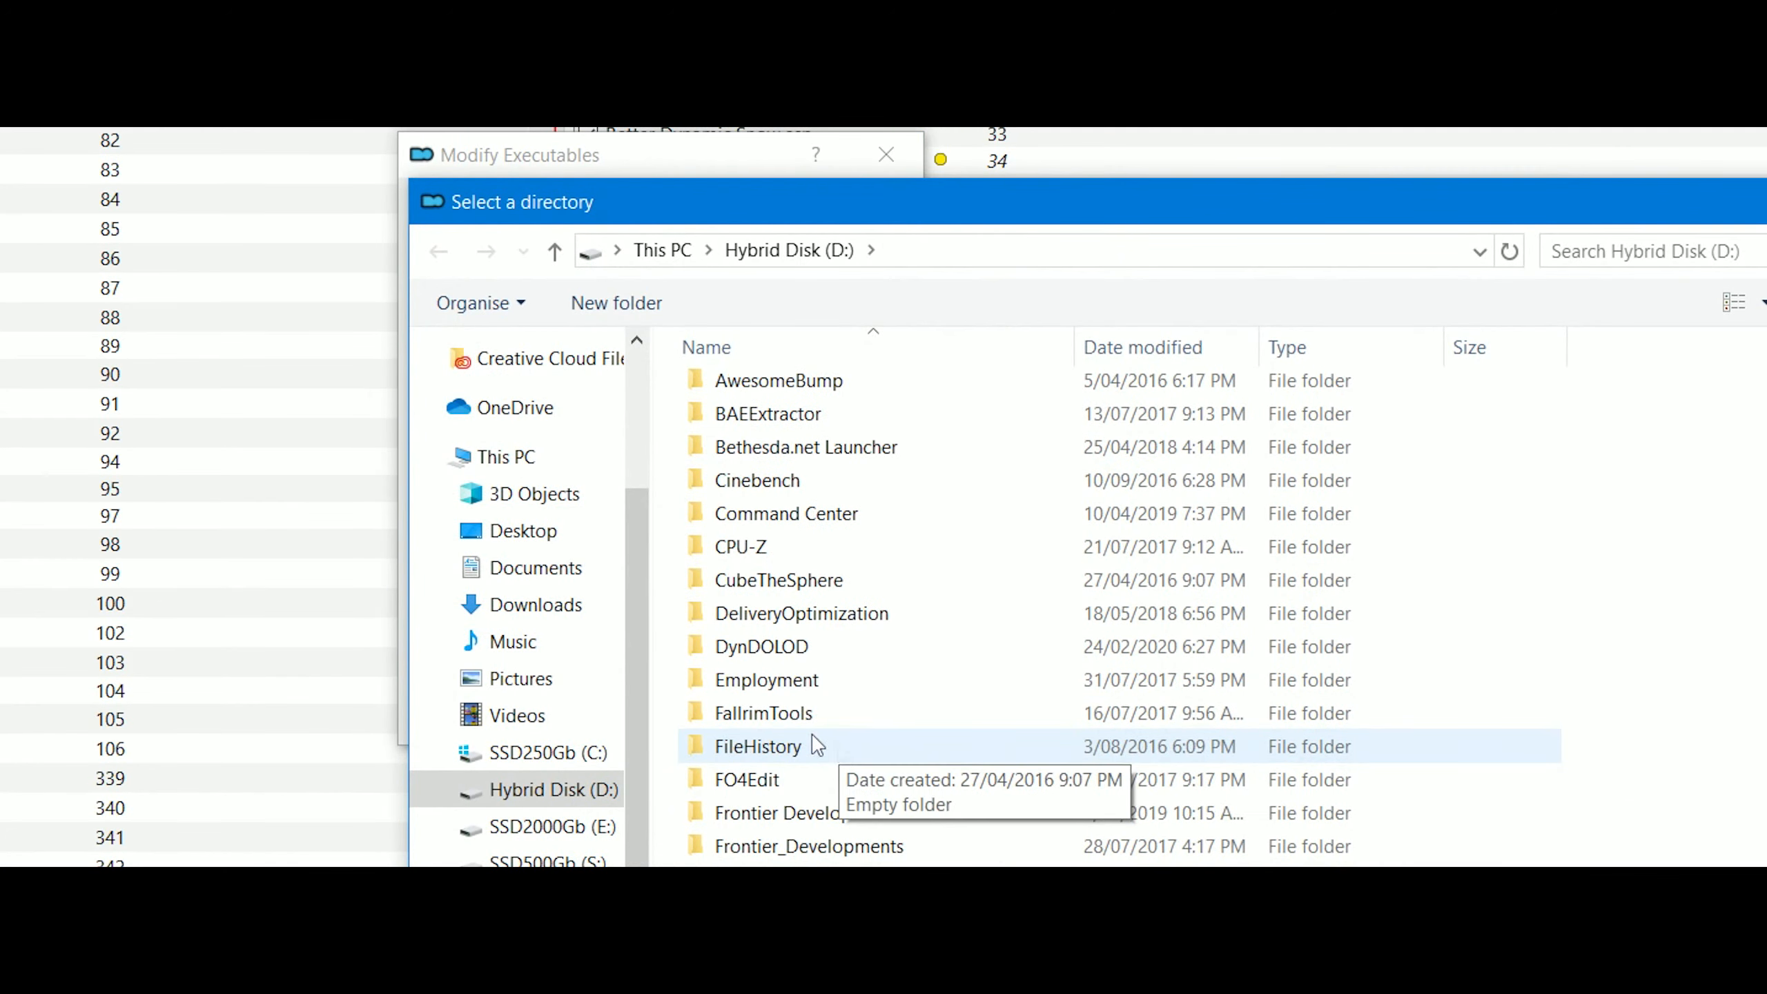
pyautogui.click(776, 658)
pyautogui.press('Return')
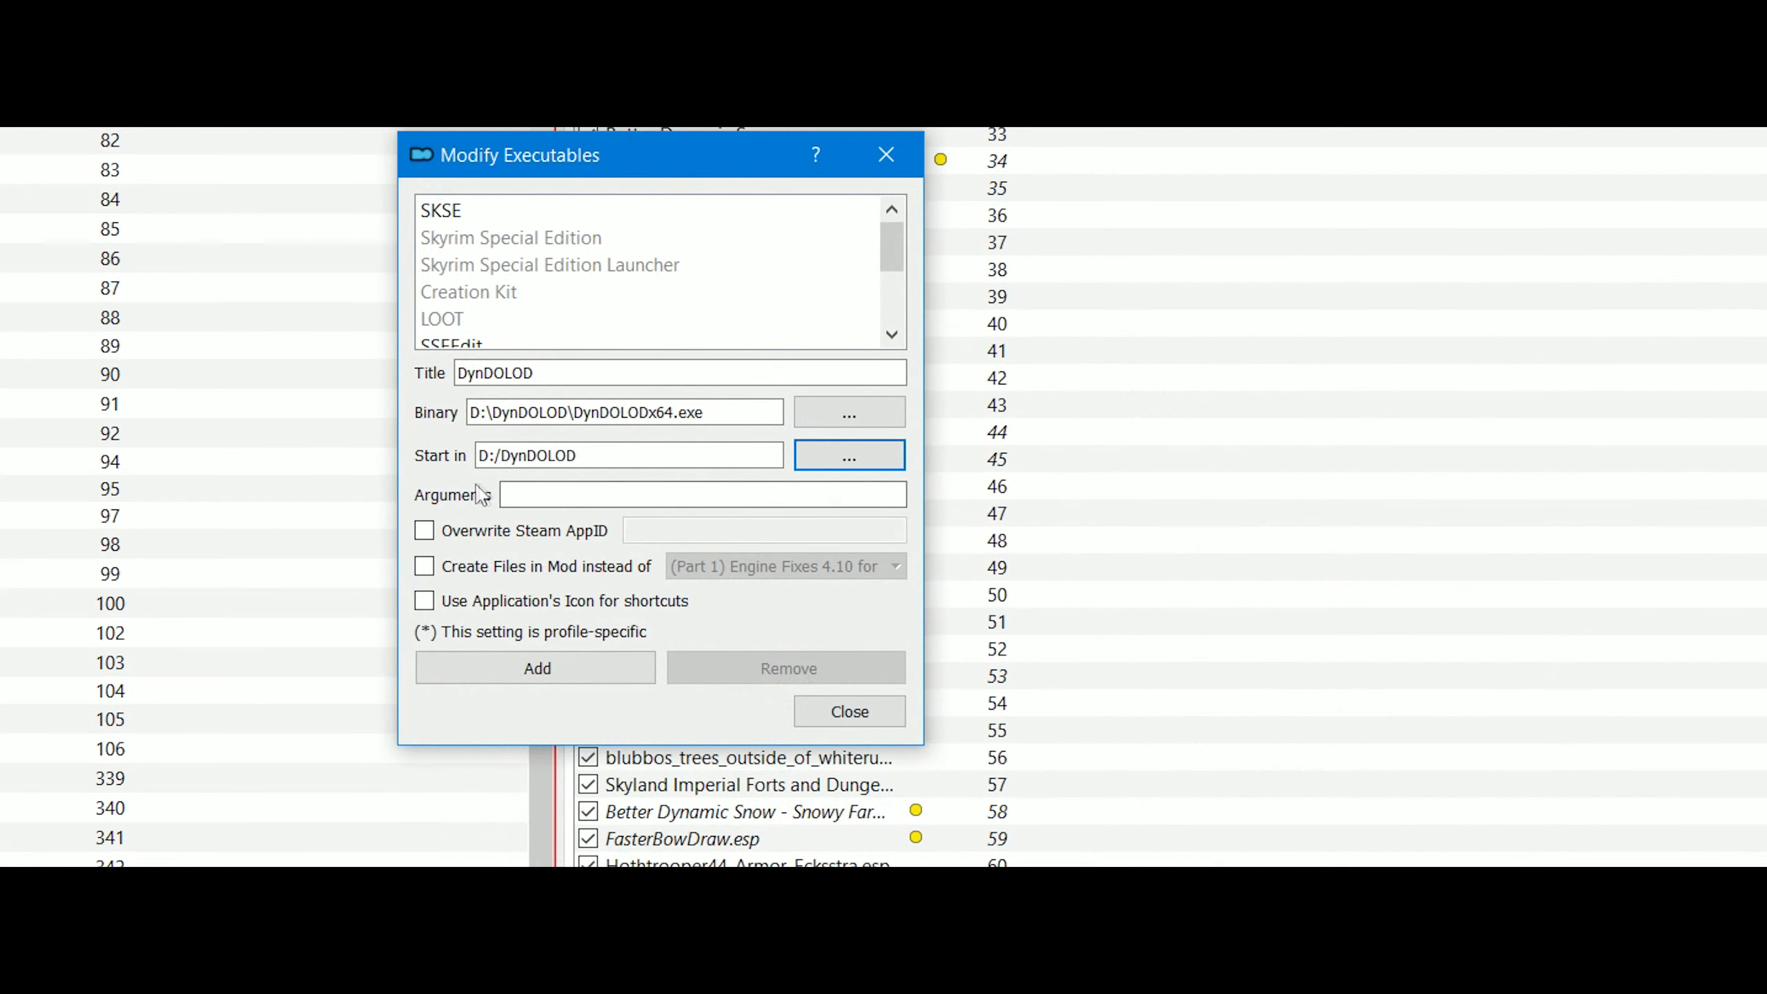
# - Set the arguments to -sse, use the application's icon for shortcuts, add the DynDOLOD executable, and check it in the list of executables
pyautogui.click(508, 499)
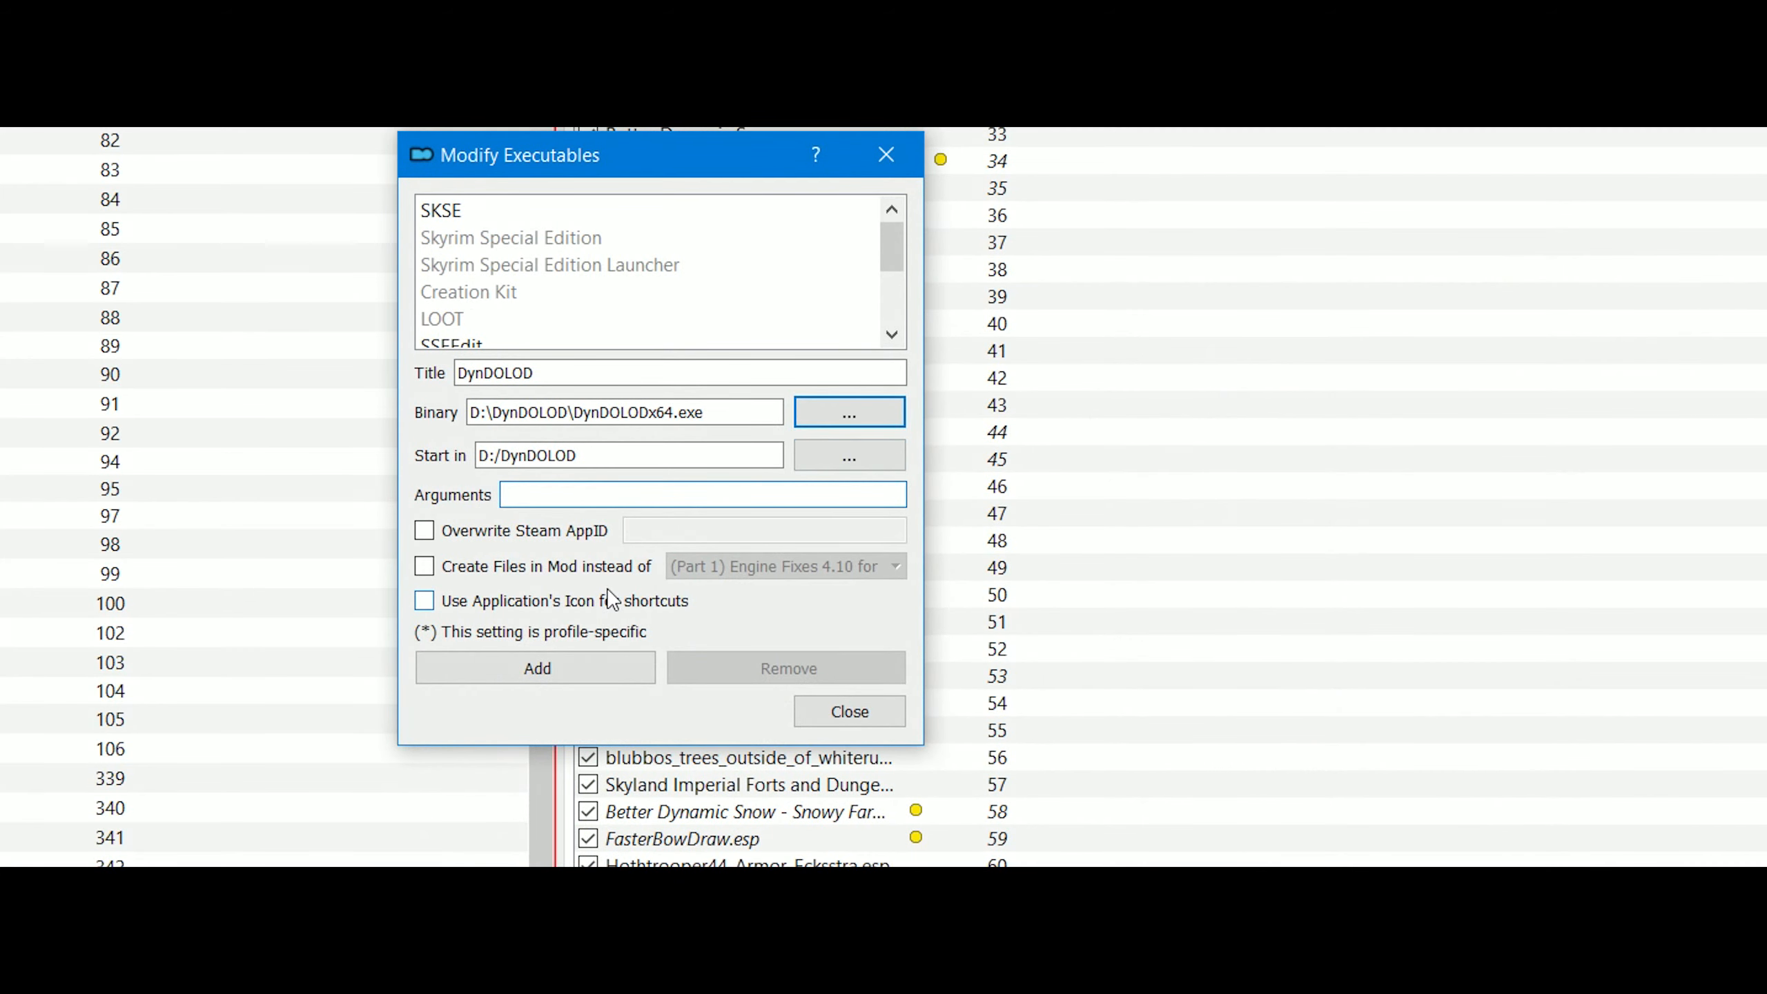
pyautogui.write('-sse')
pyautogui.click(430, 602)
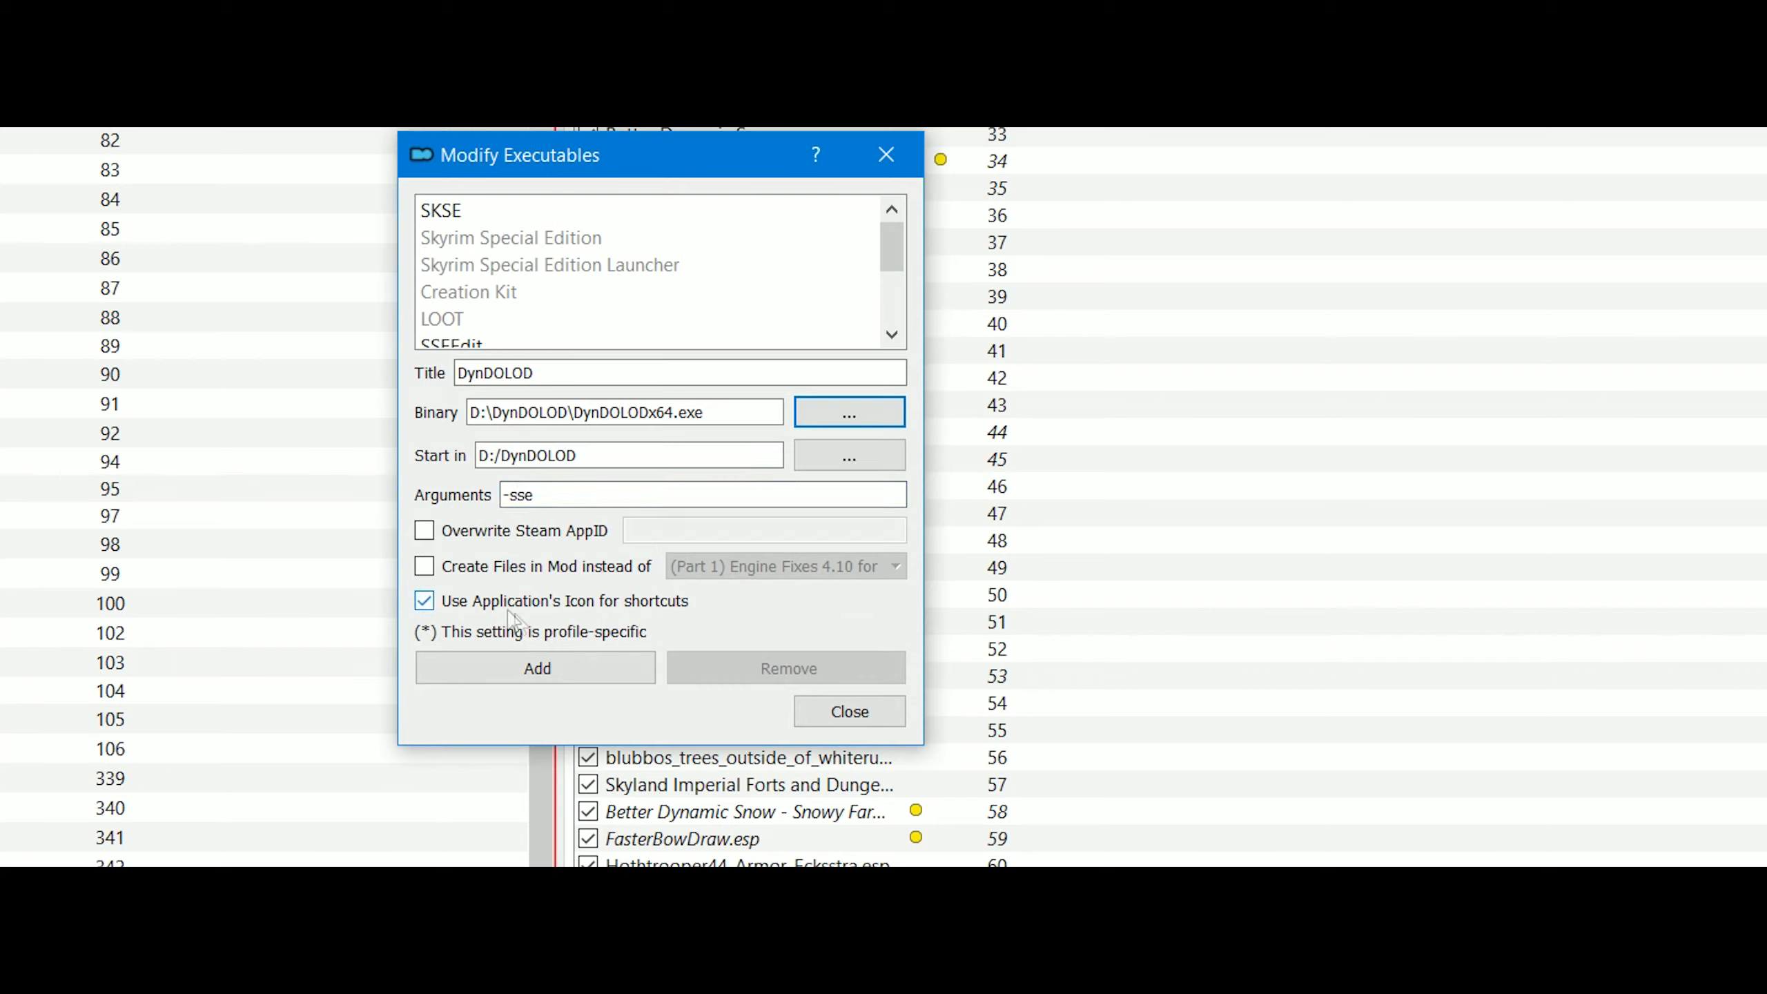
pyautogui.click(643, 672)
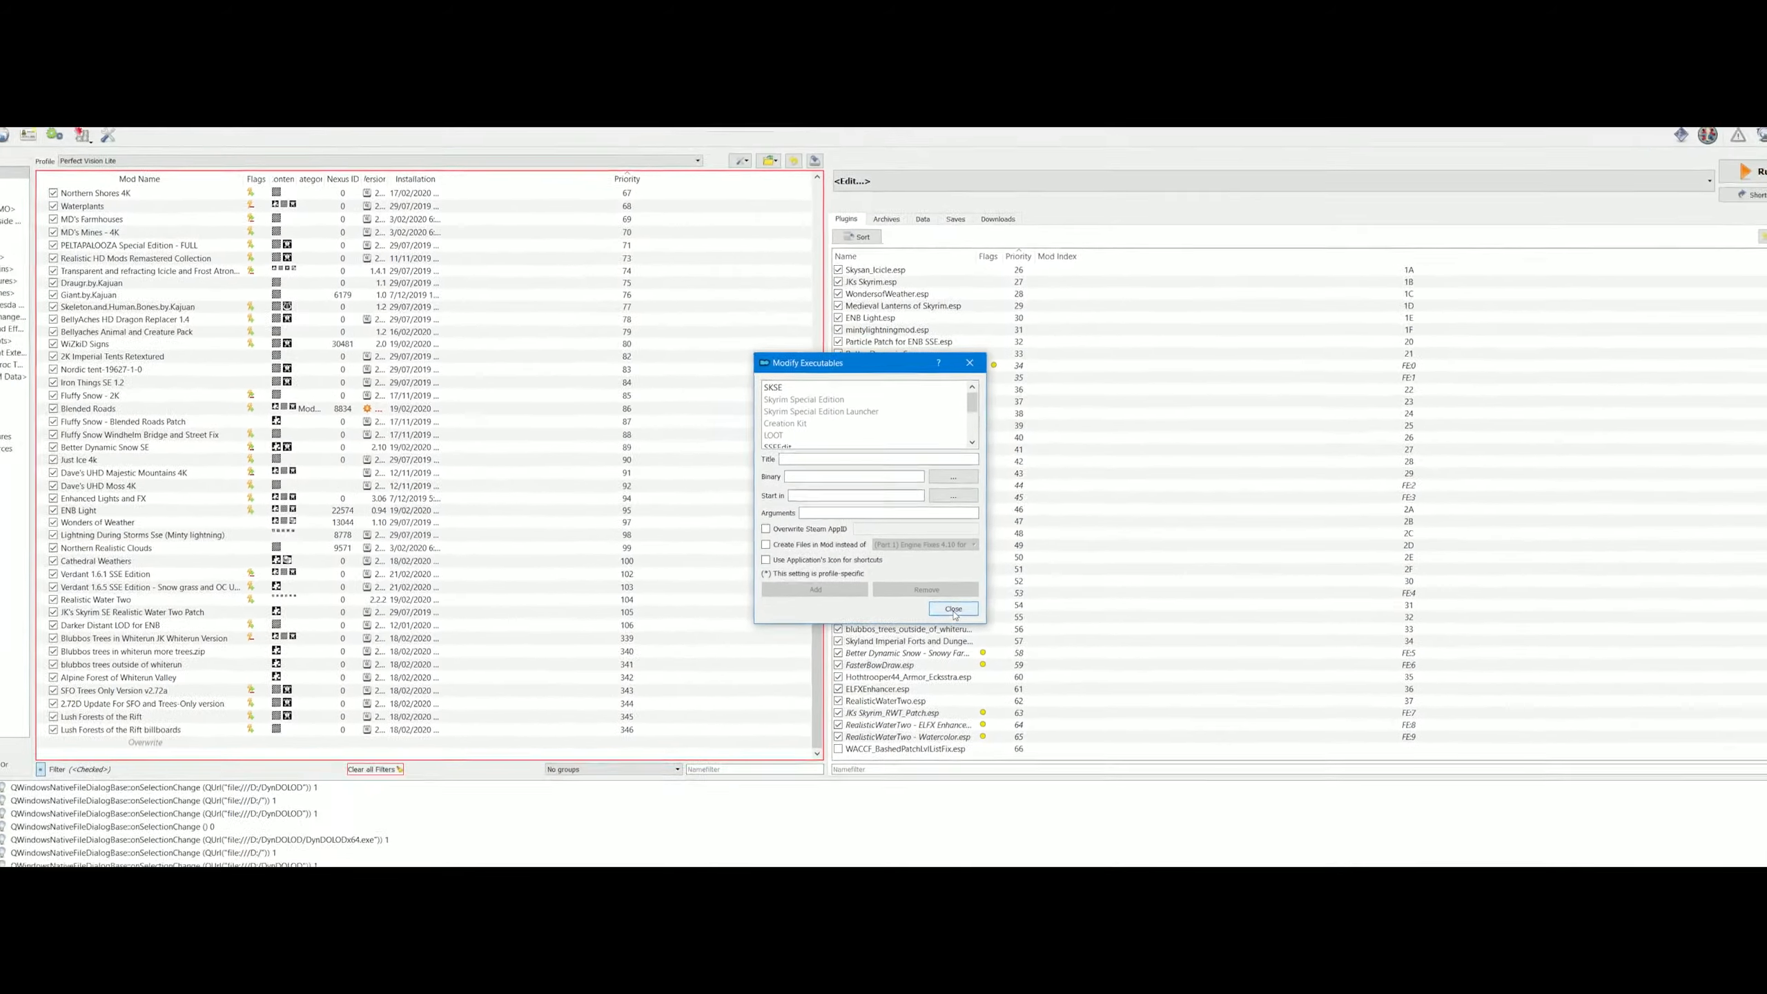
pyautogui.click(882, 679)
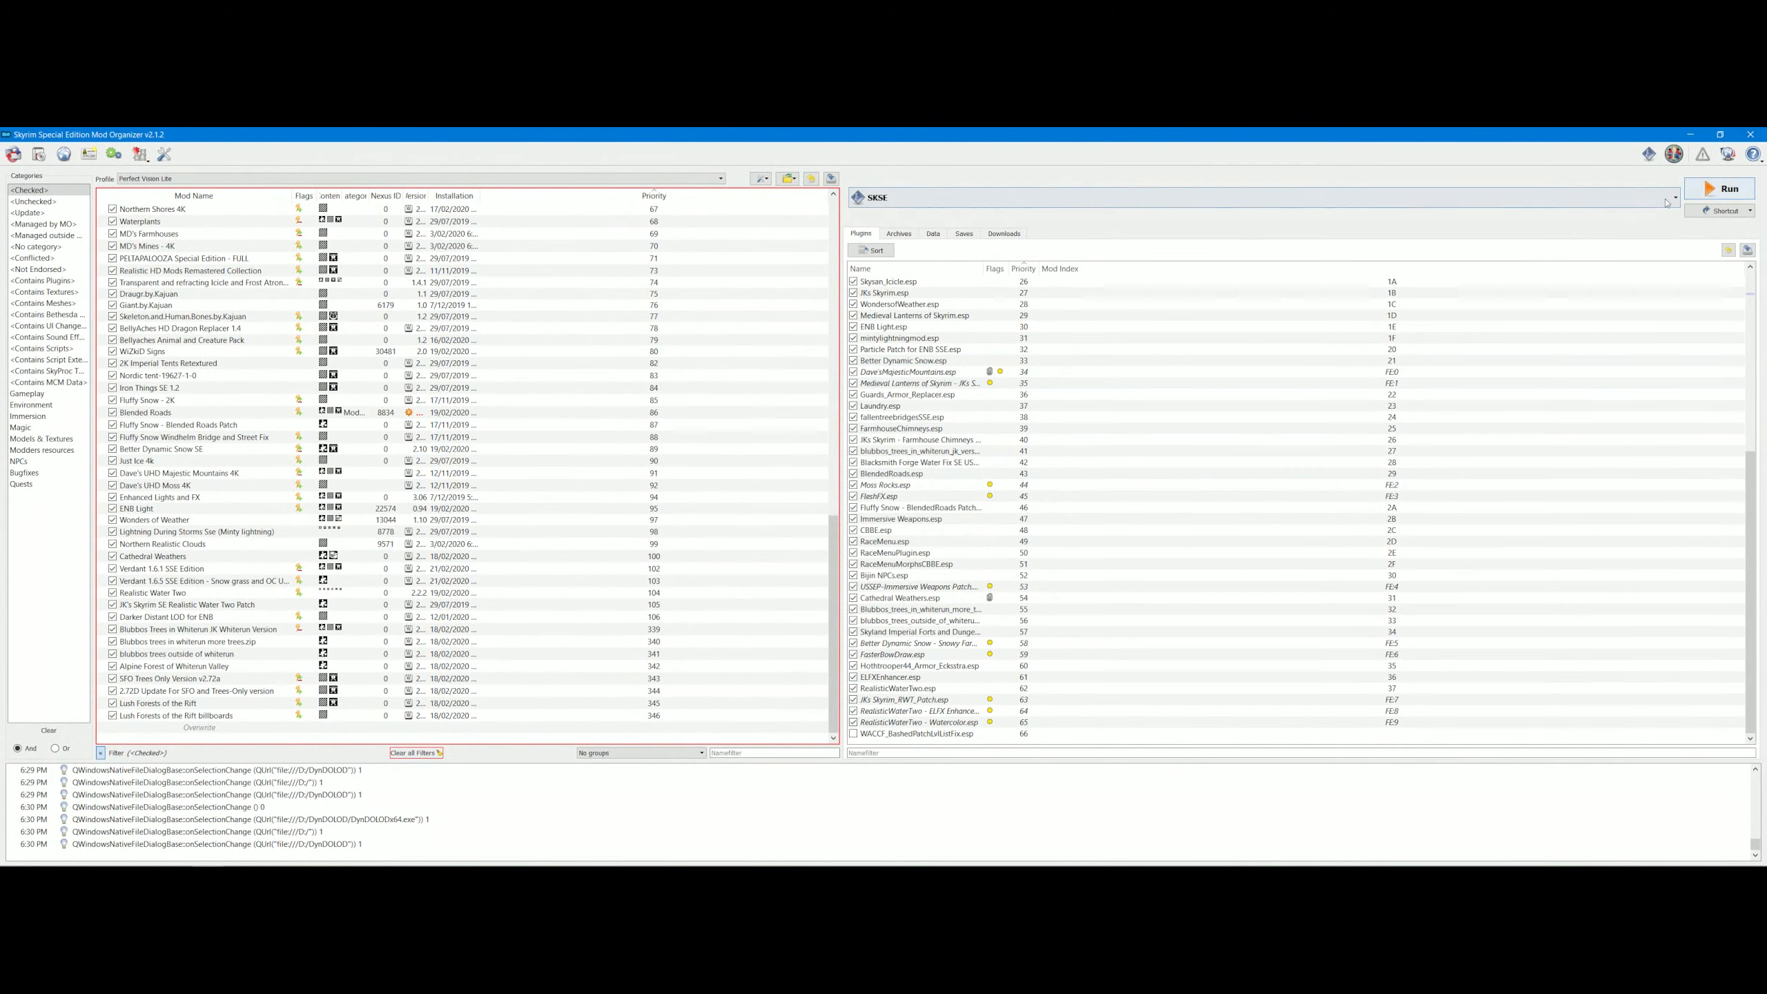
pyautogui.click(1634, 202)
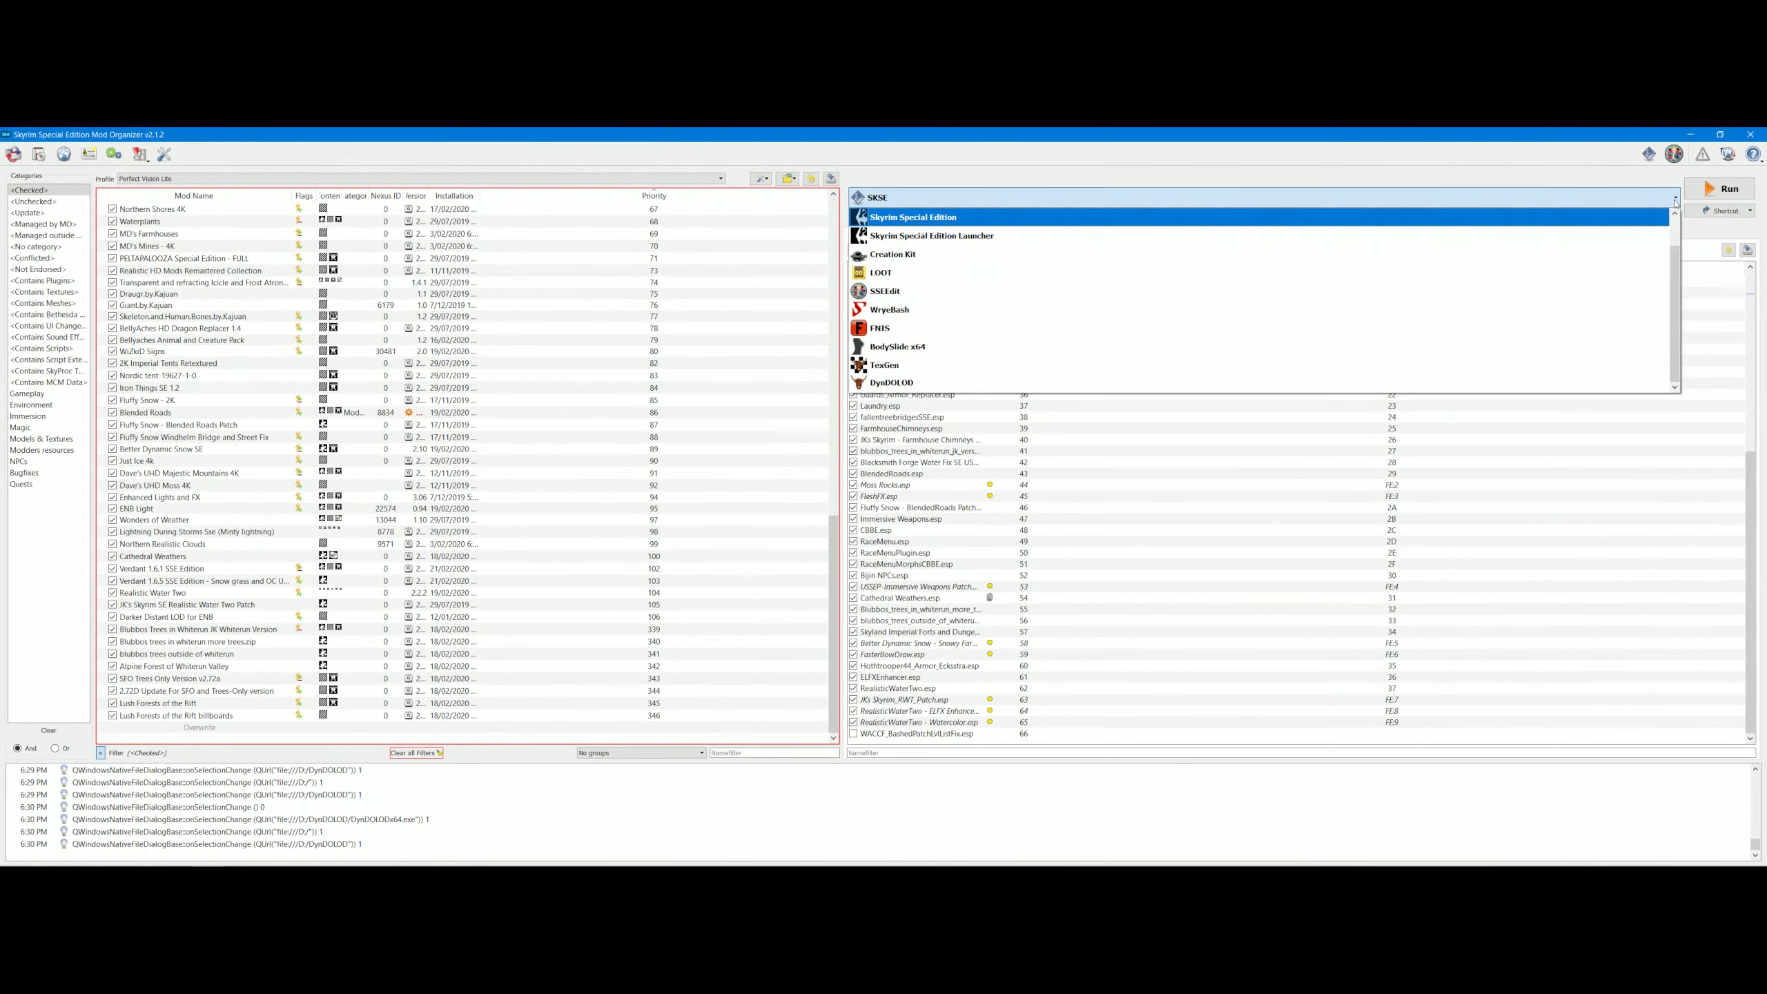
pyautogui.click(1531, 199)
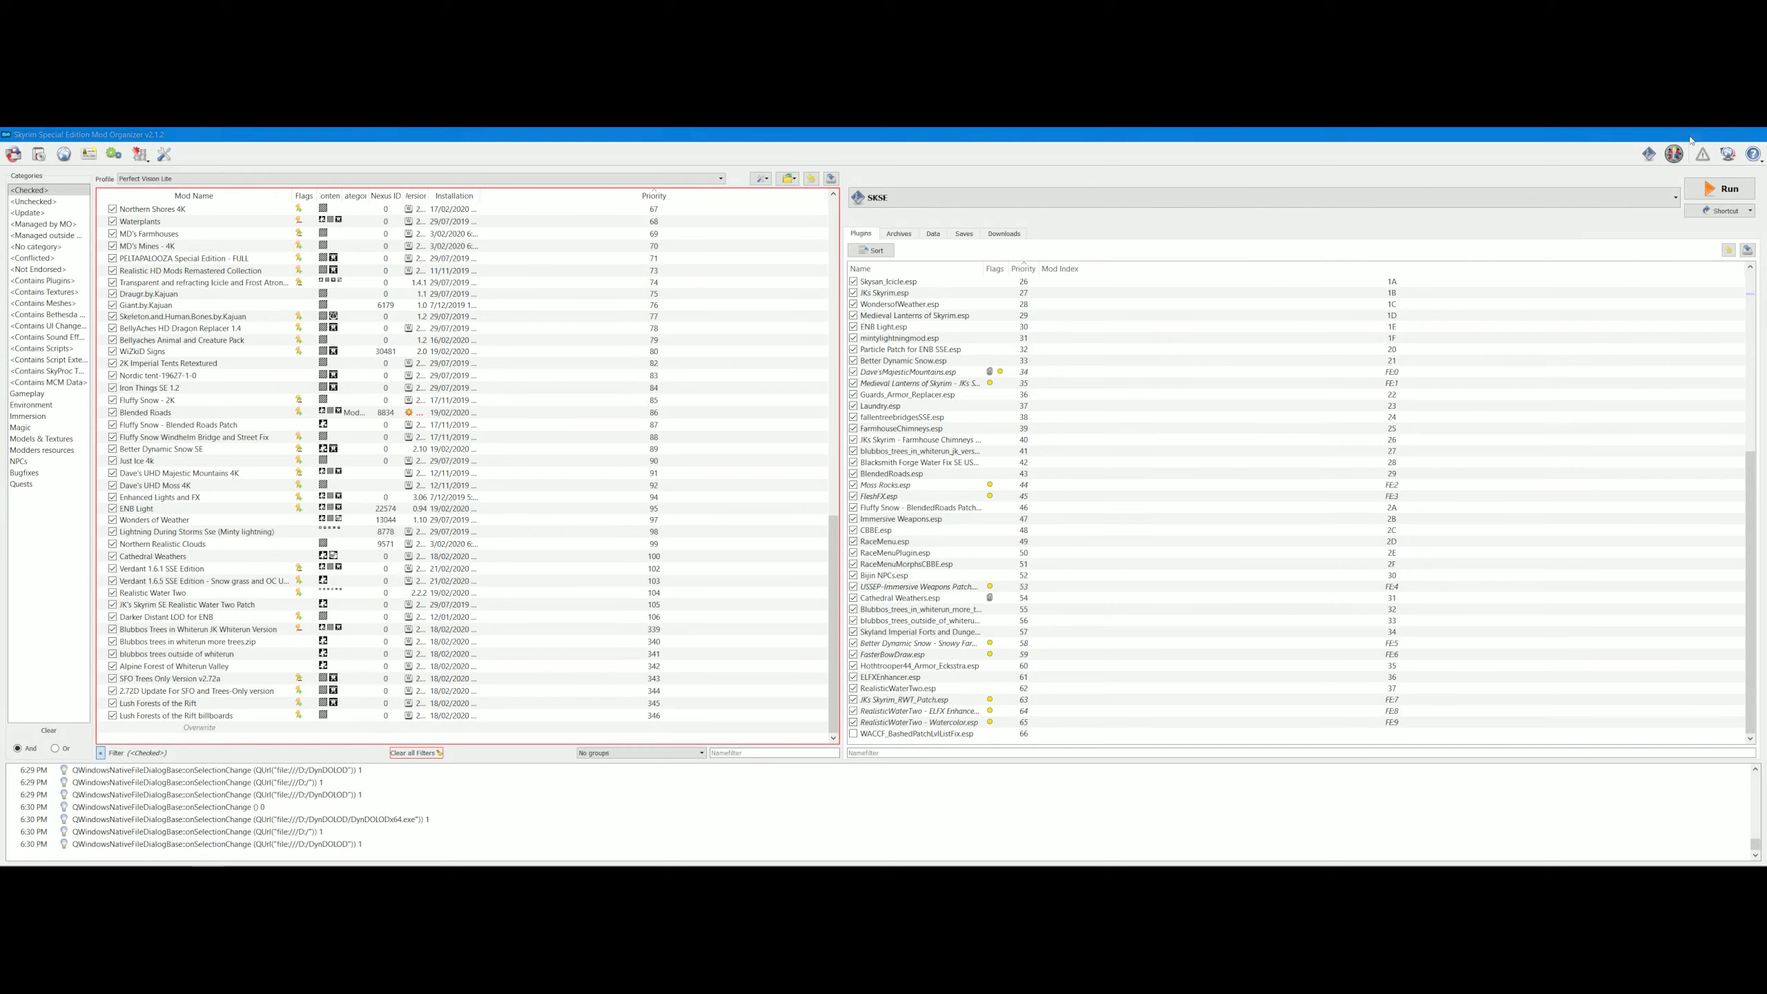
# - Minimize Mod Organizer, move the DynDOLOD-Resources-SE archive to a free spot on the desktop, and glance at the mod list in Chrome
pyautogui.click(1692, 136)
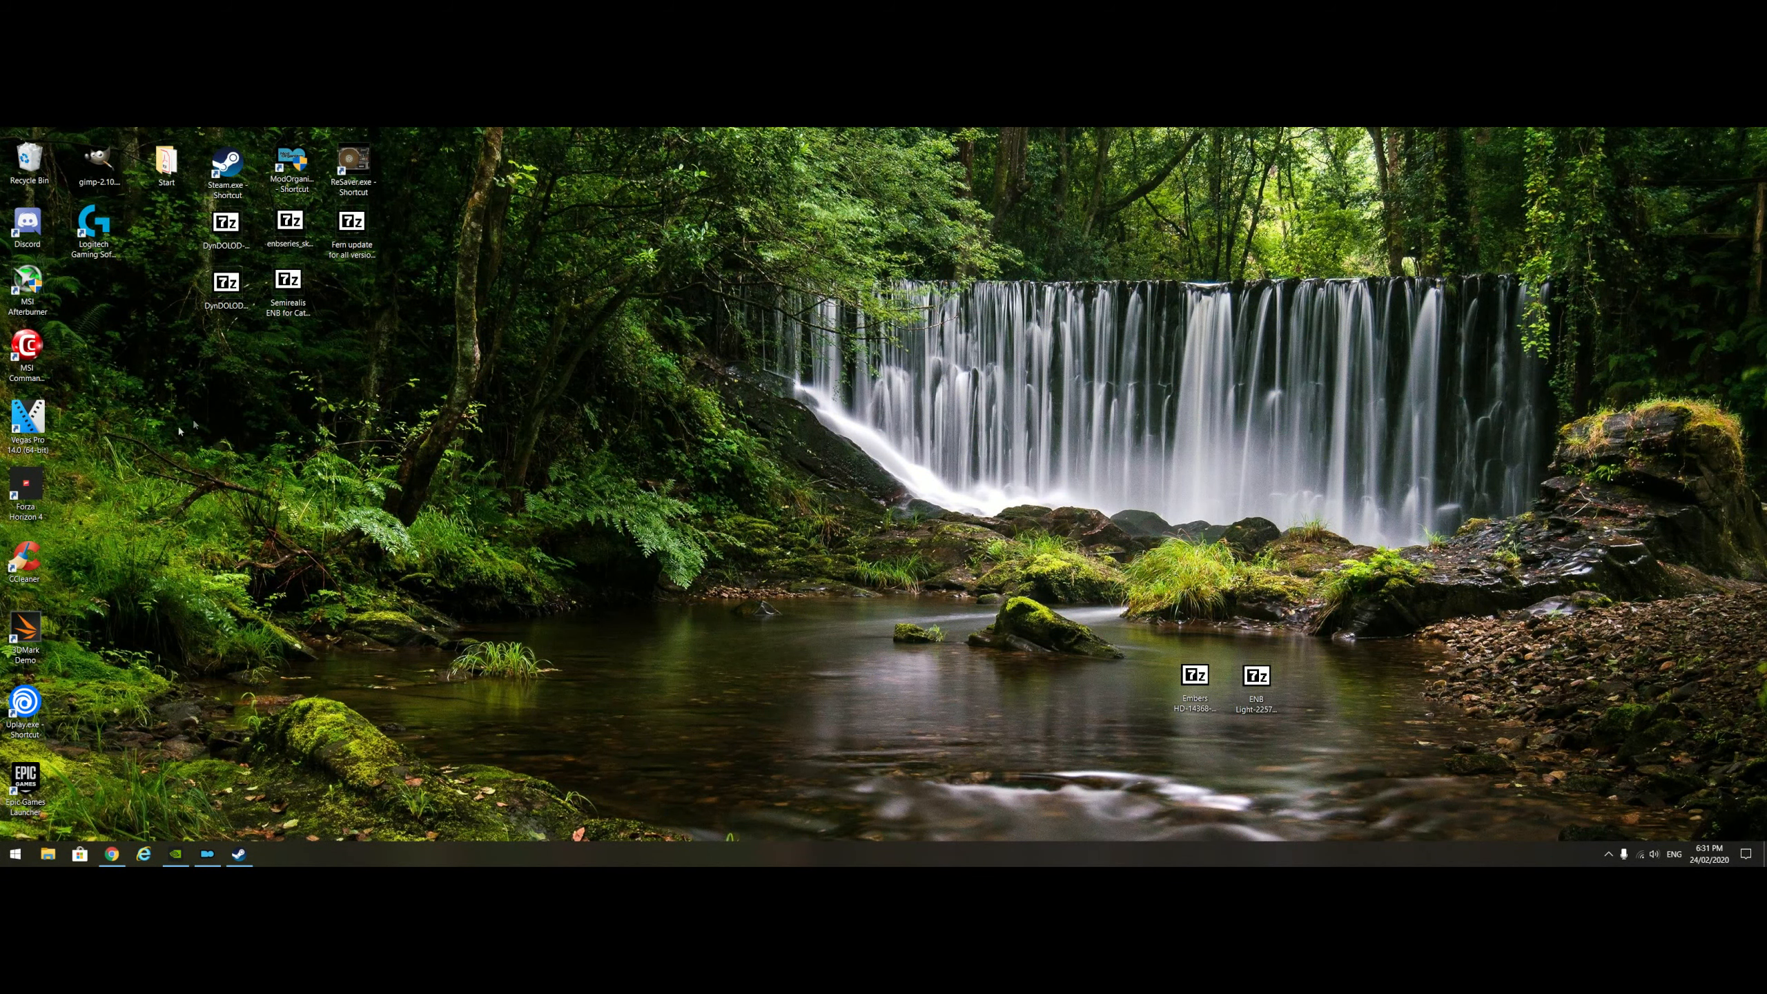
pyautogui.click(234, 224)
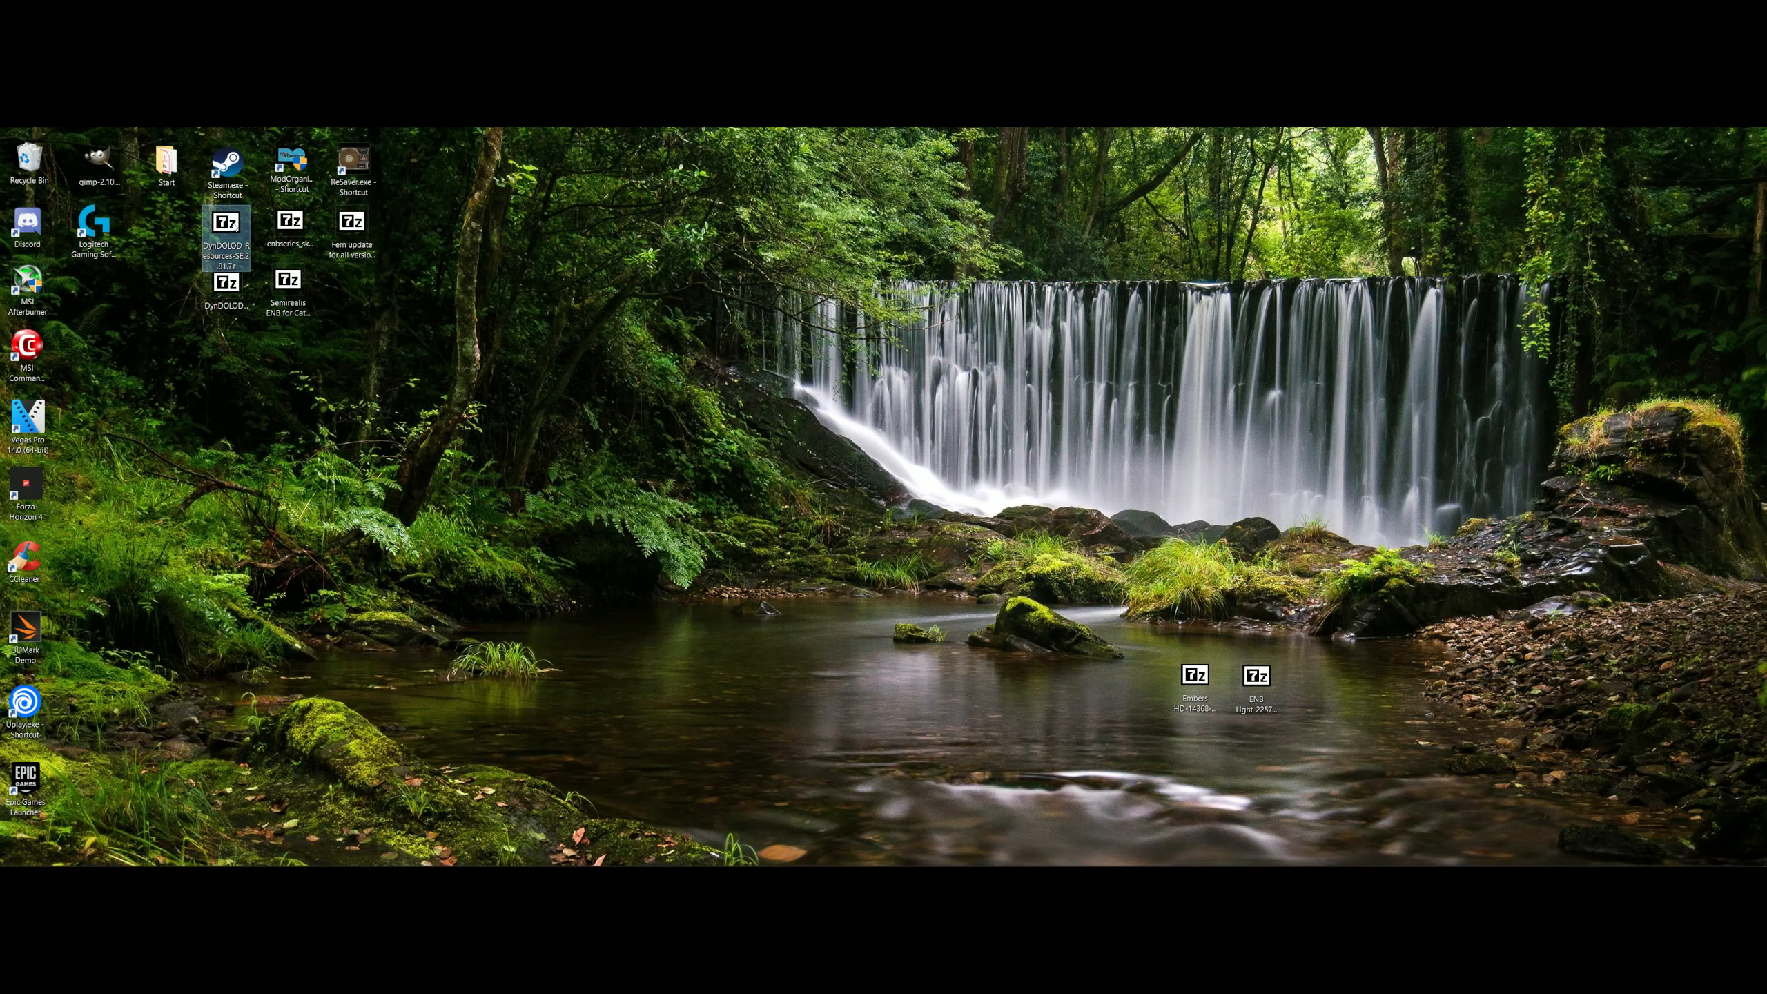
pyautogui.moveTo(234, 225); pyautogui.dragTo(593, 382)
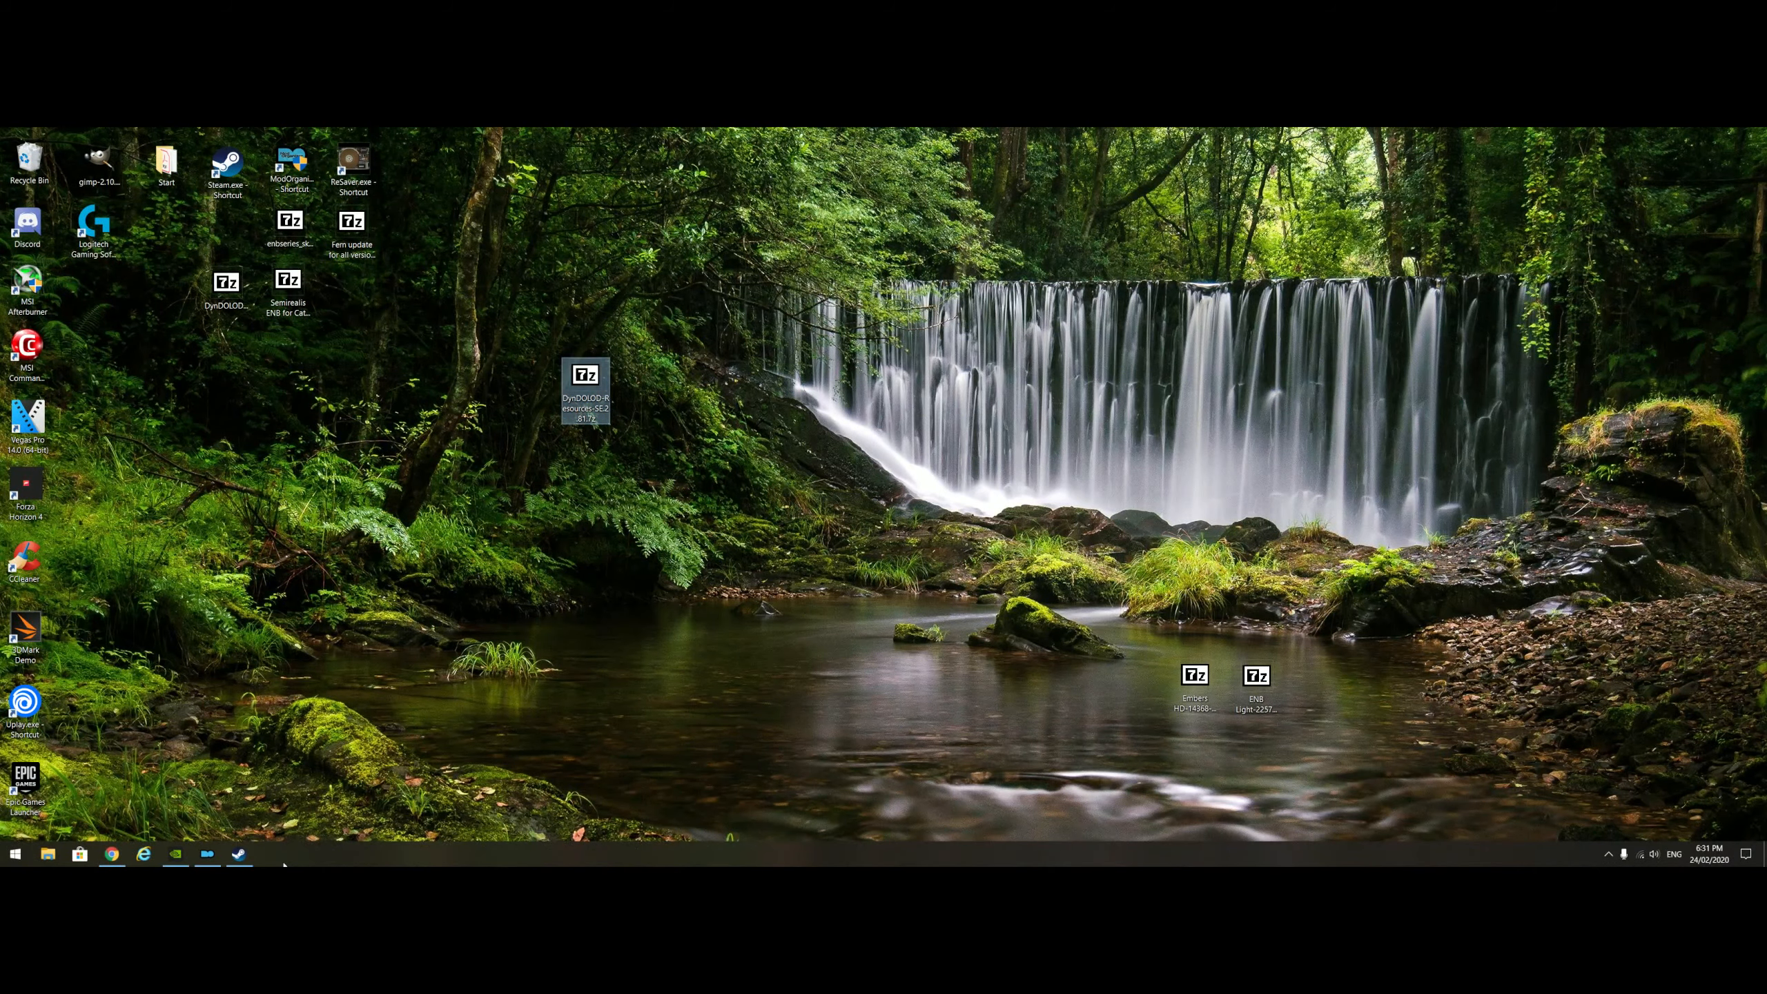
pyautogui.click(111, 854)
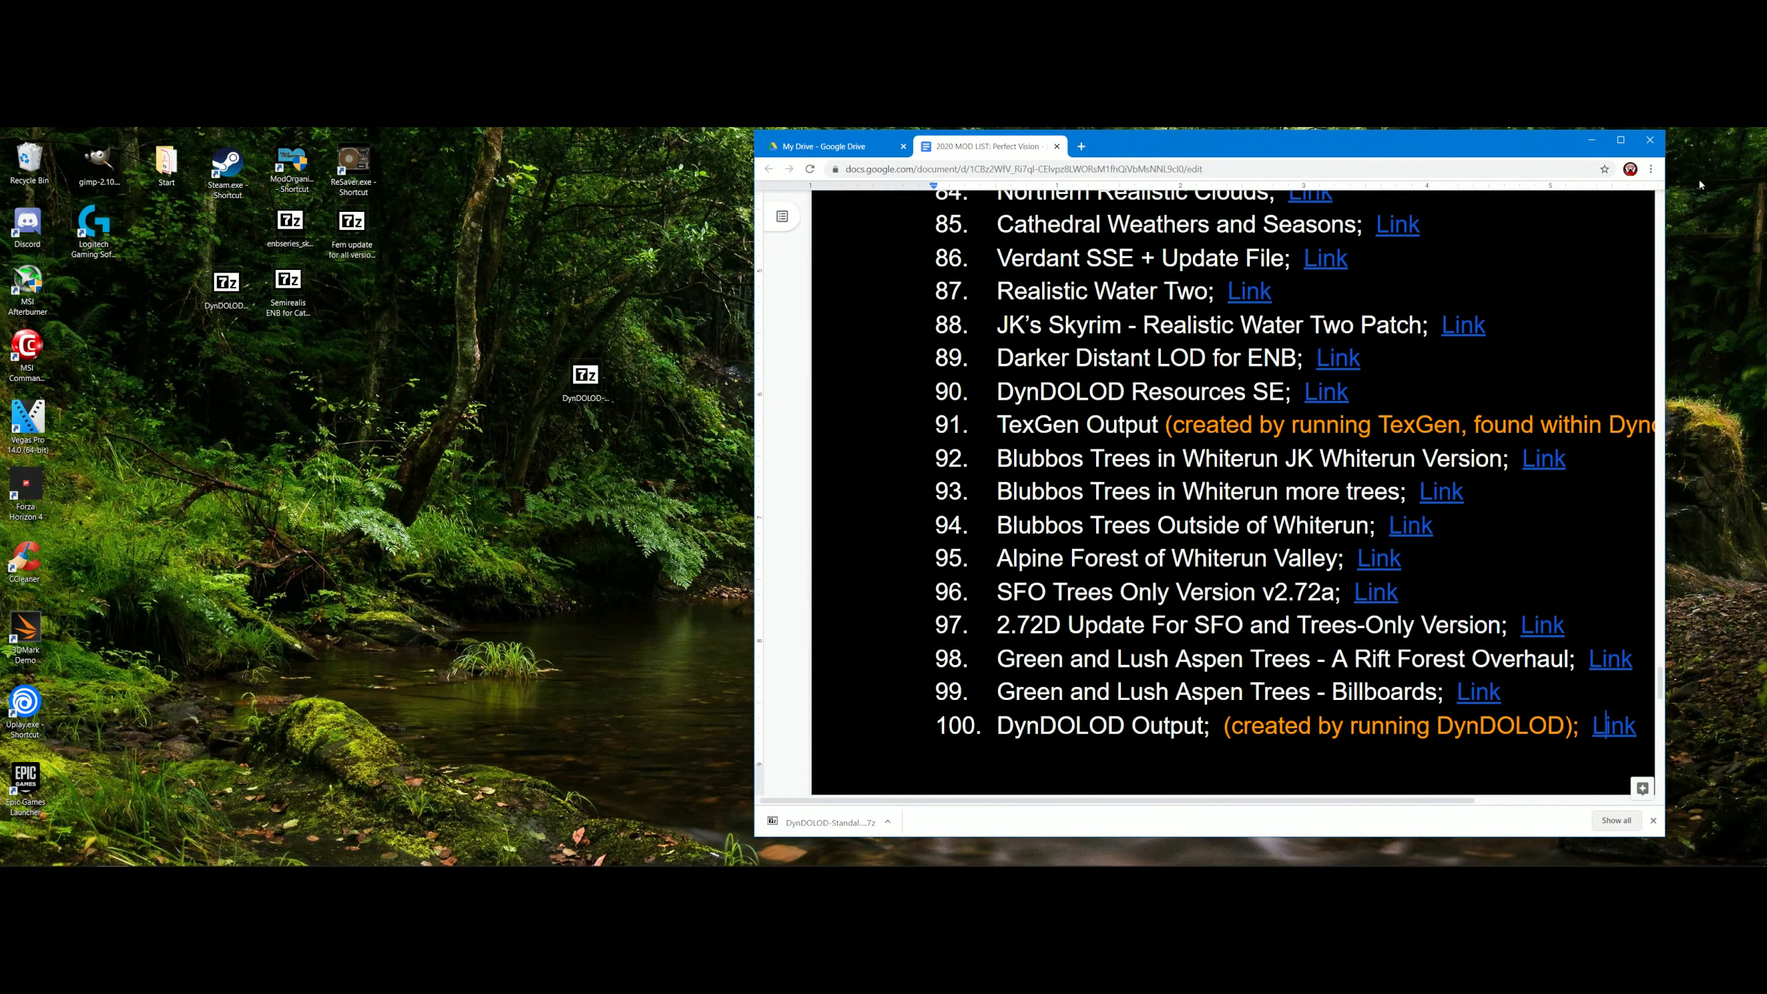
pyautogui.click(1595, 142)
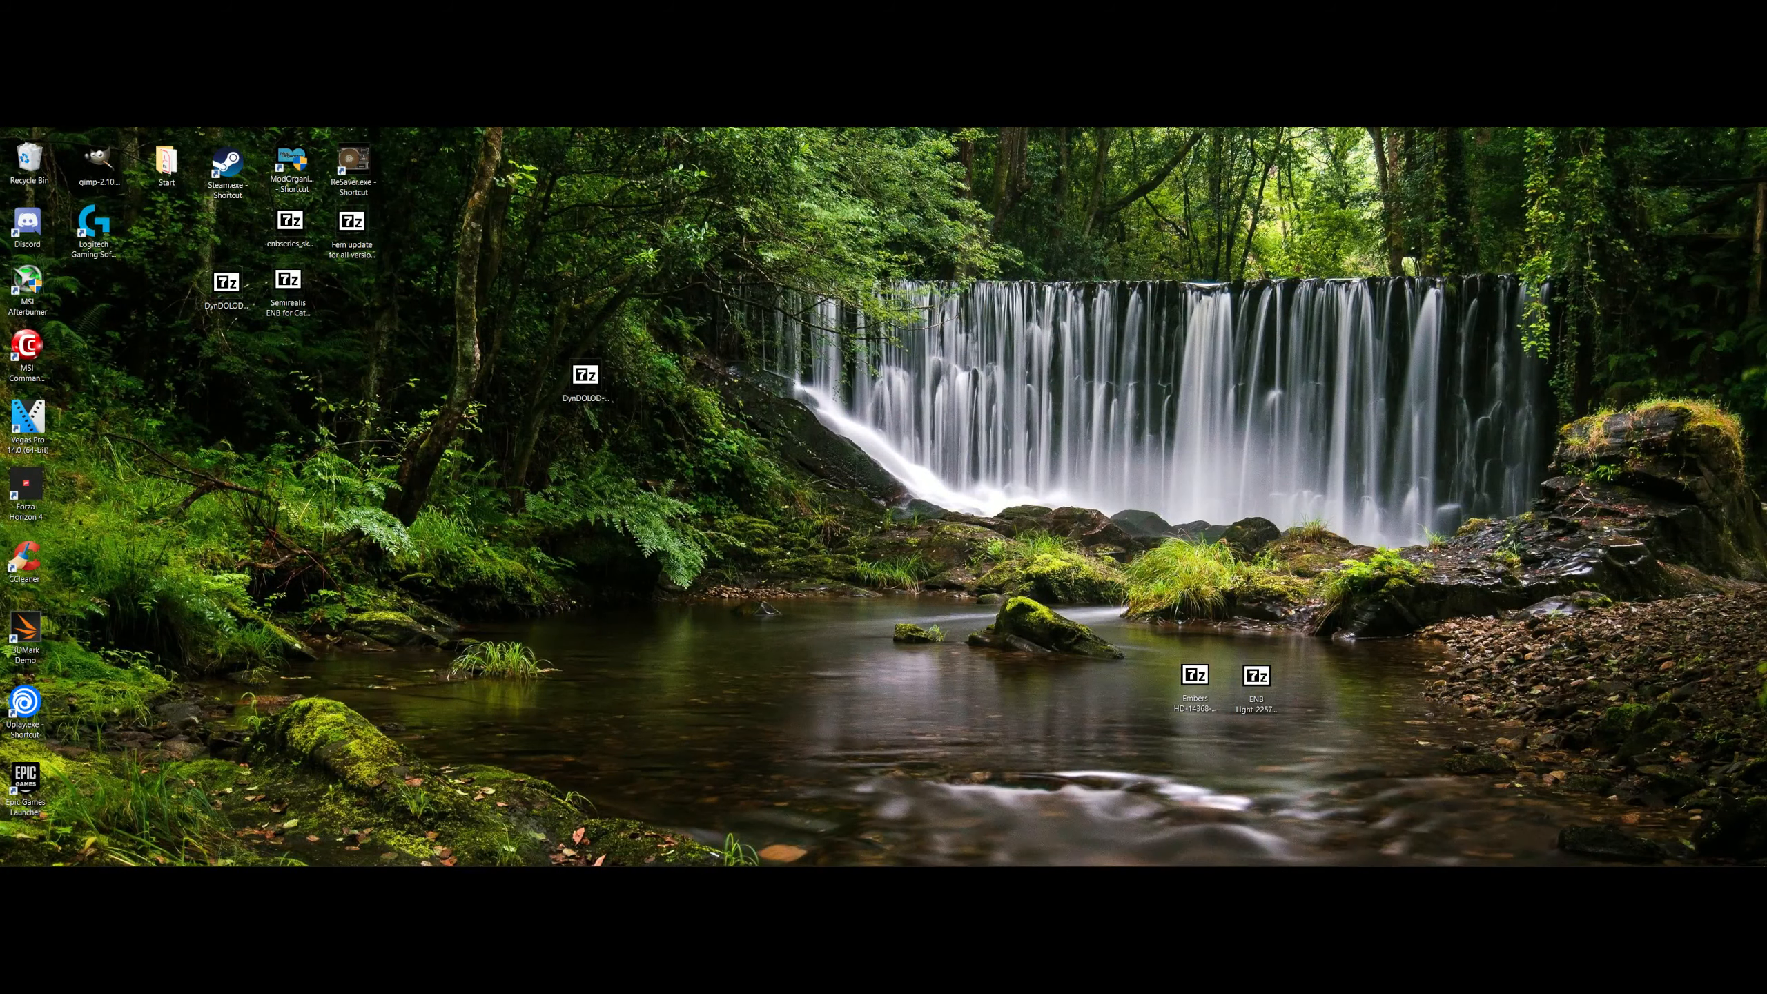
# - Switch to Mod Organizer, start installing DynDOLOD-Resources-SE.2.81.7z from the desktop, and continue past the core files to the installer options
pyautogui.moveTo(140, 855)
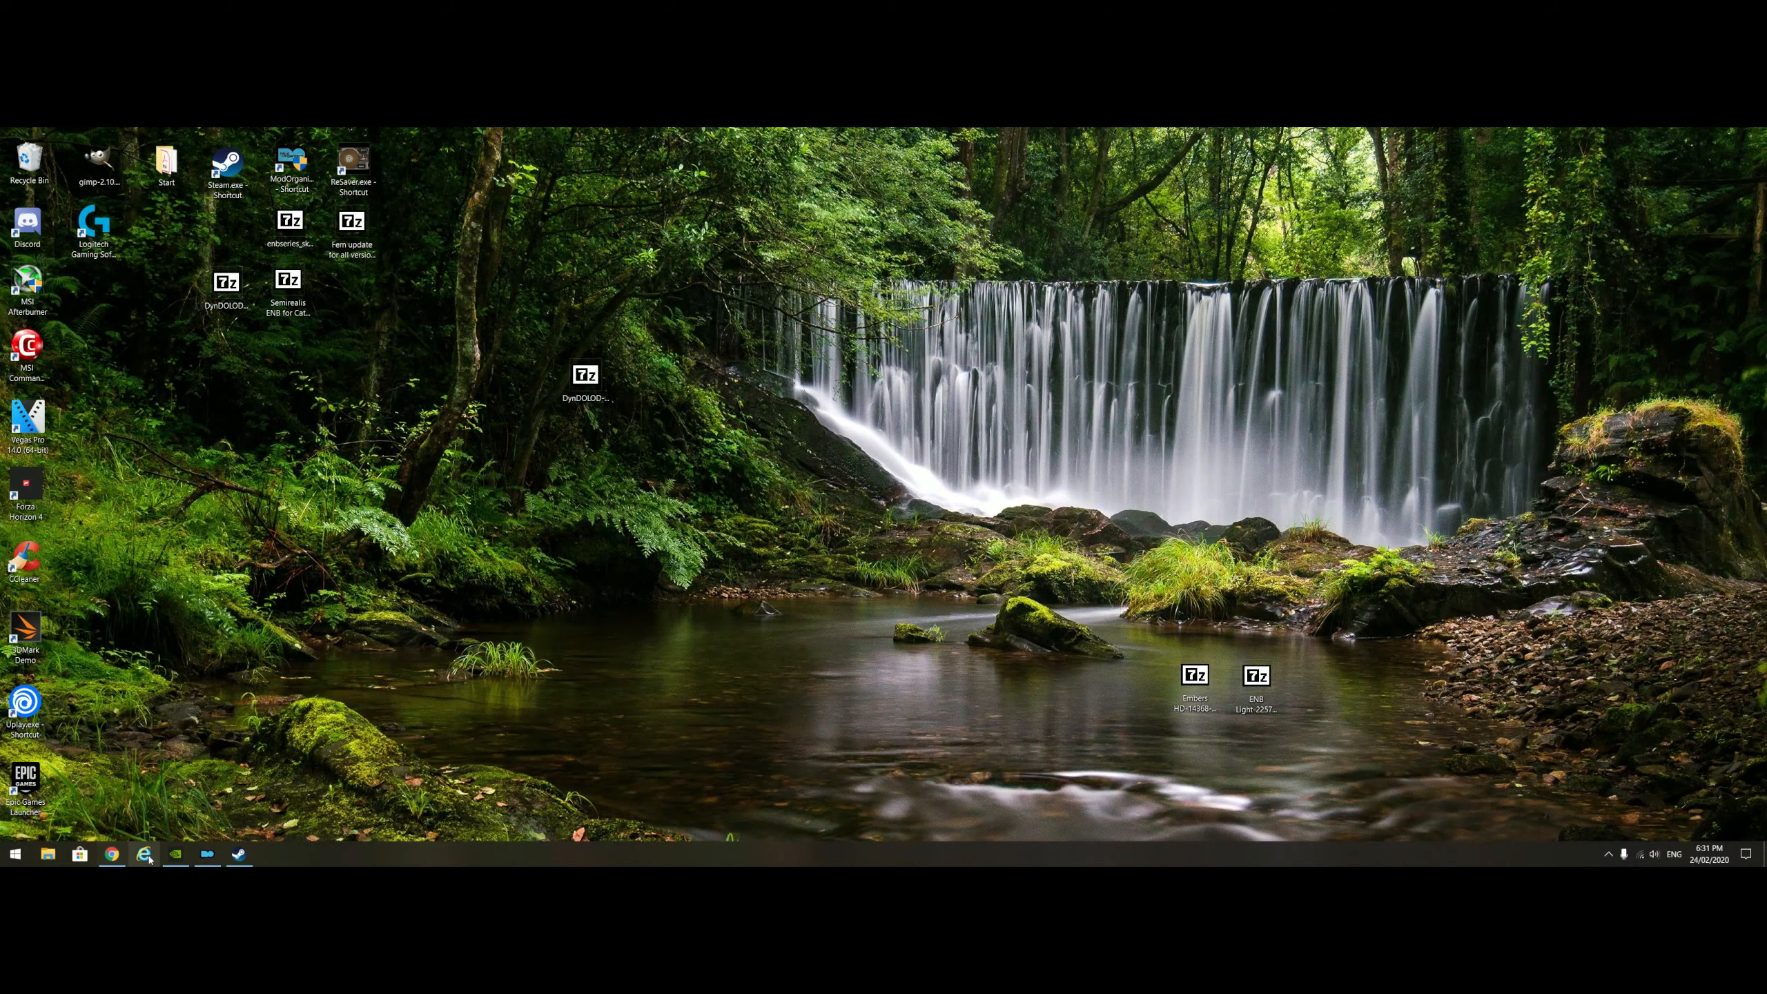
pyautogui.click(208, 854)
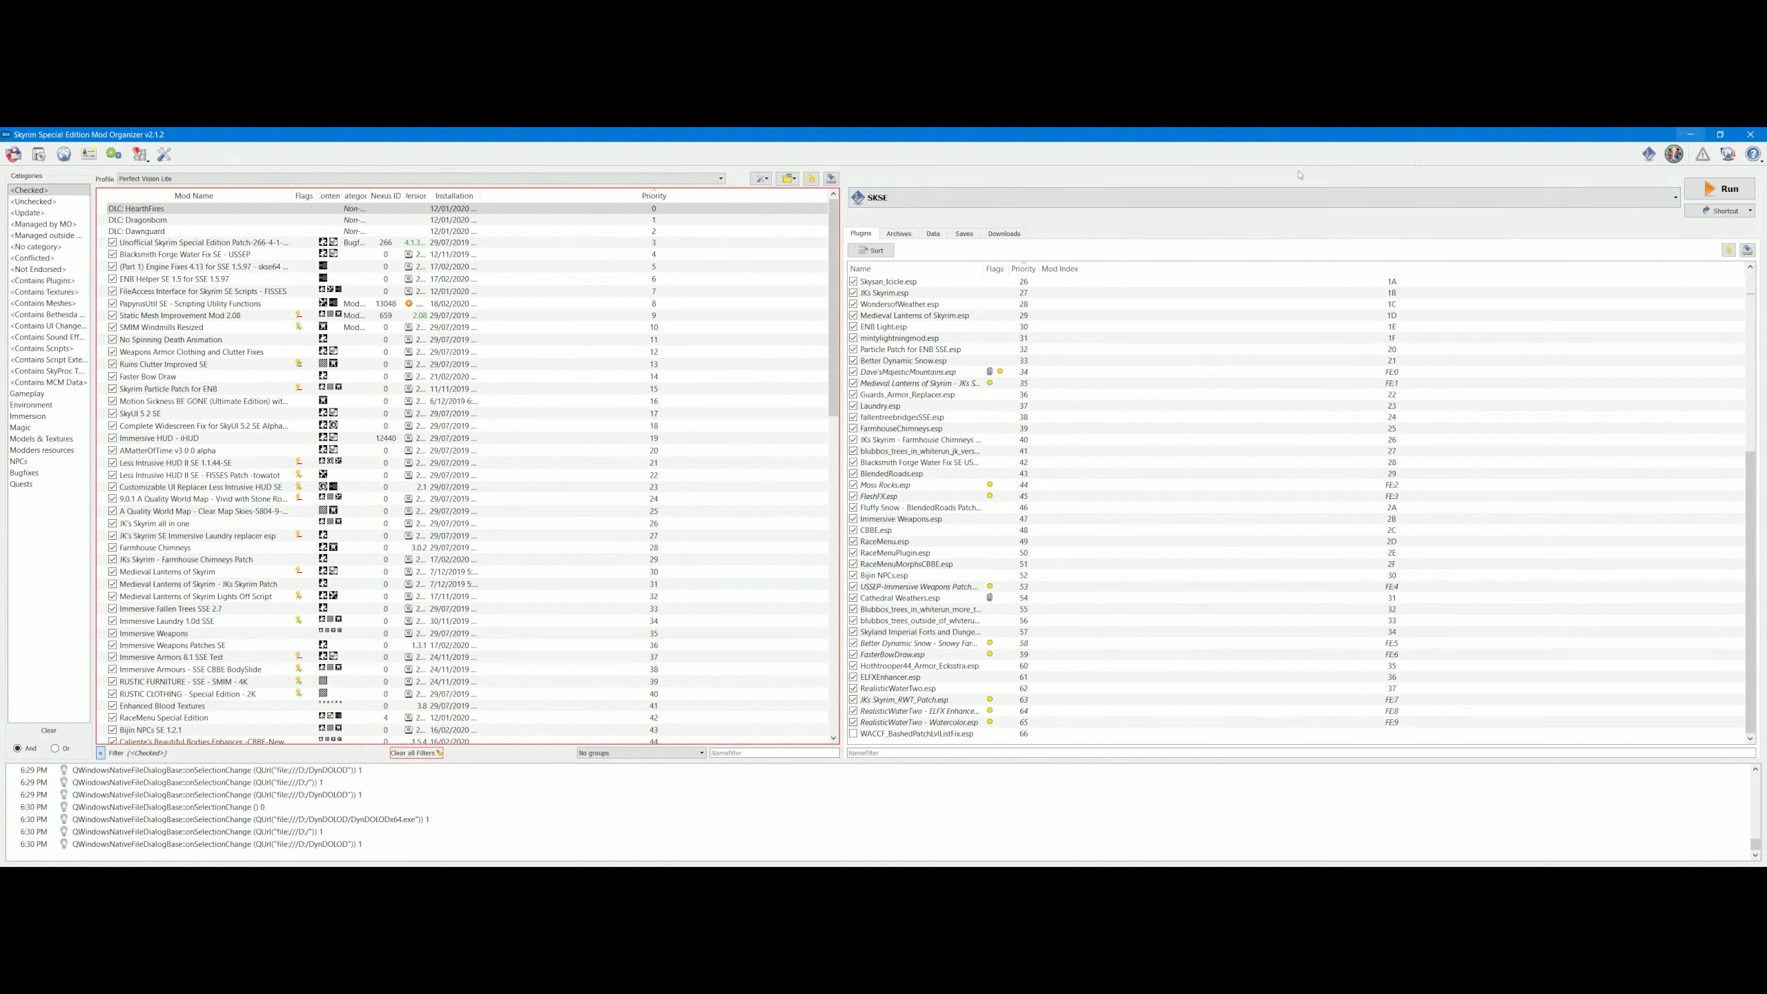
pyautogui.click(38, 154)
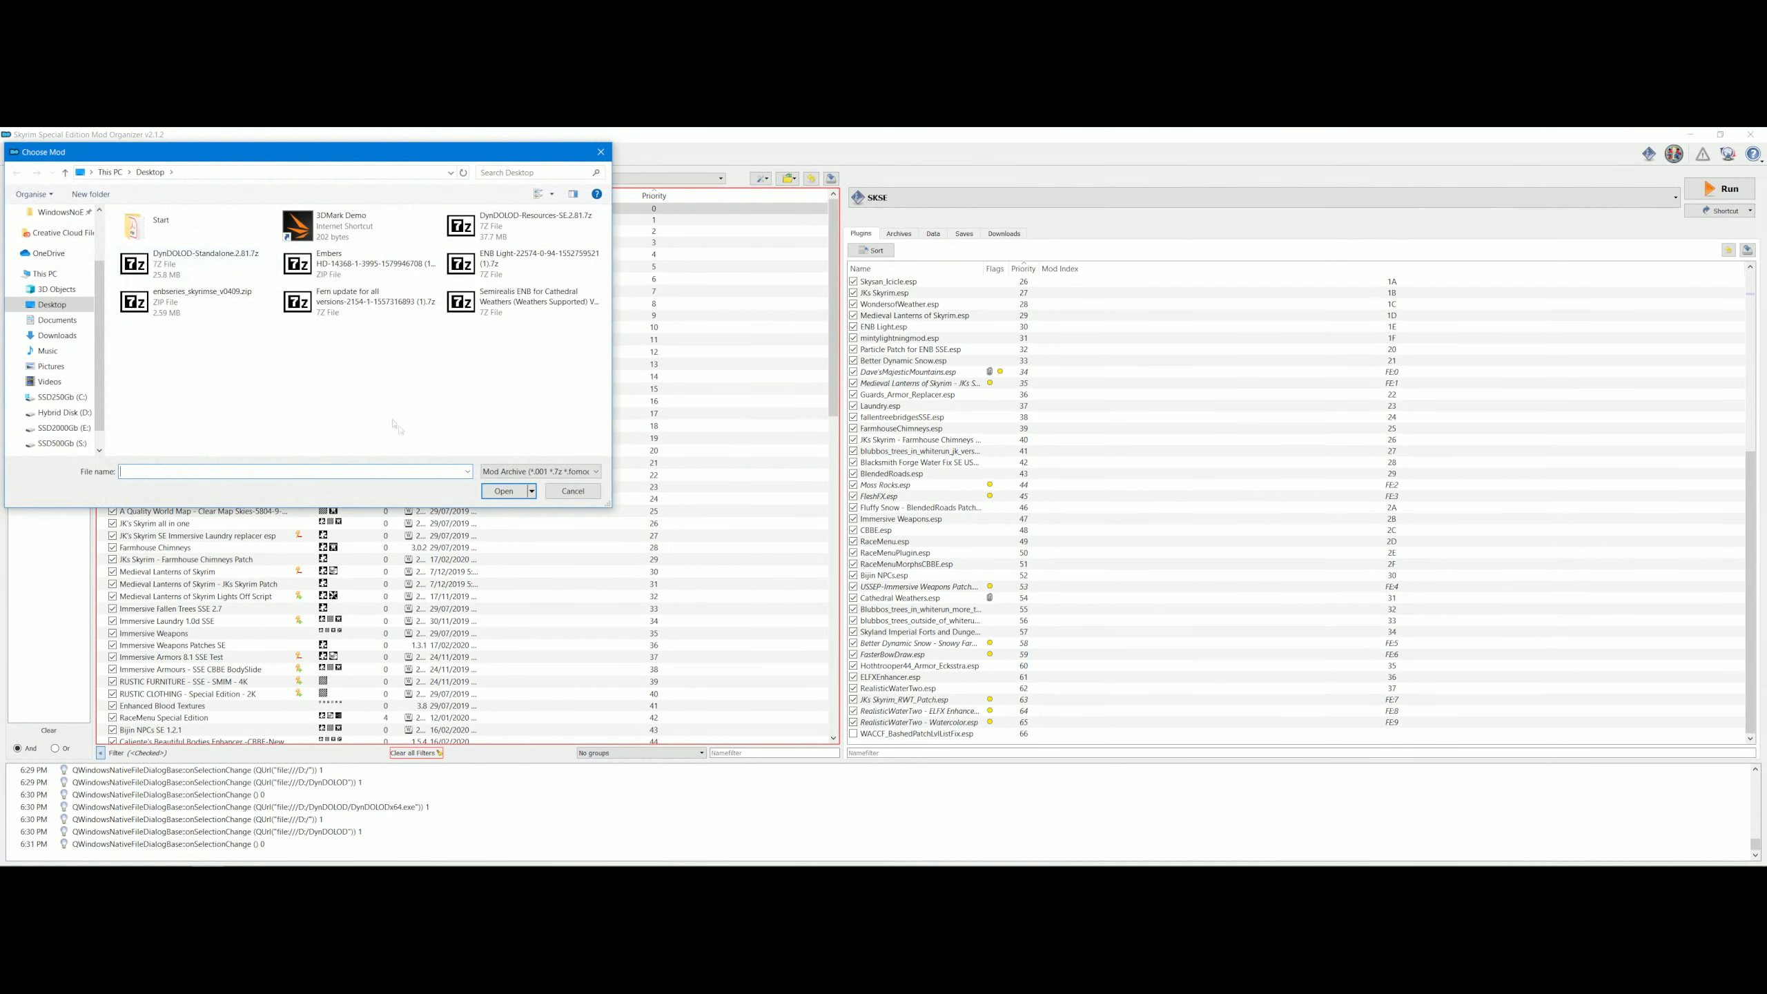
pyautogui.click(493, 224)
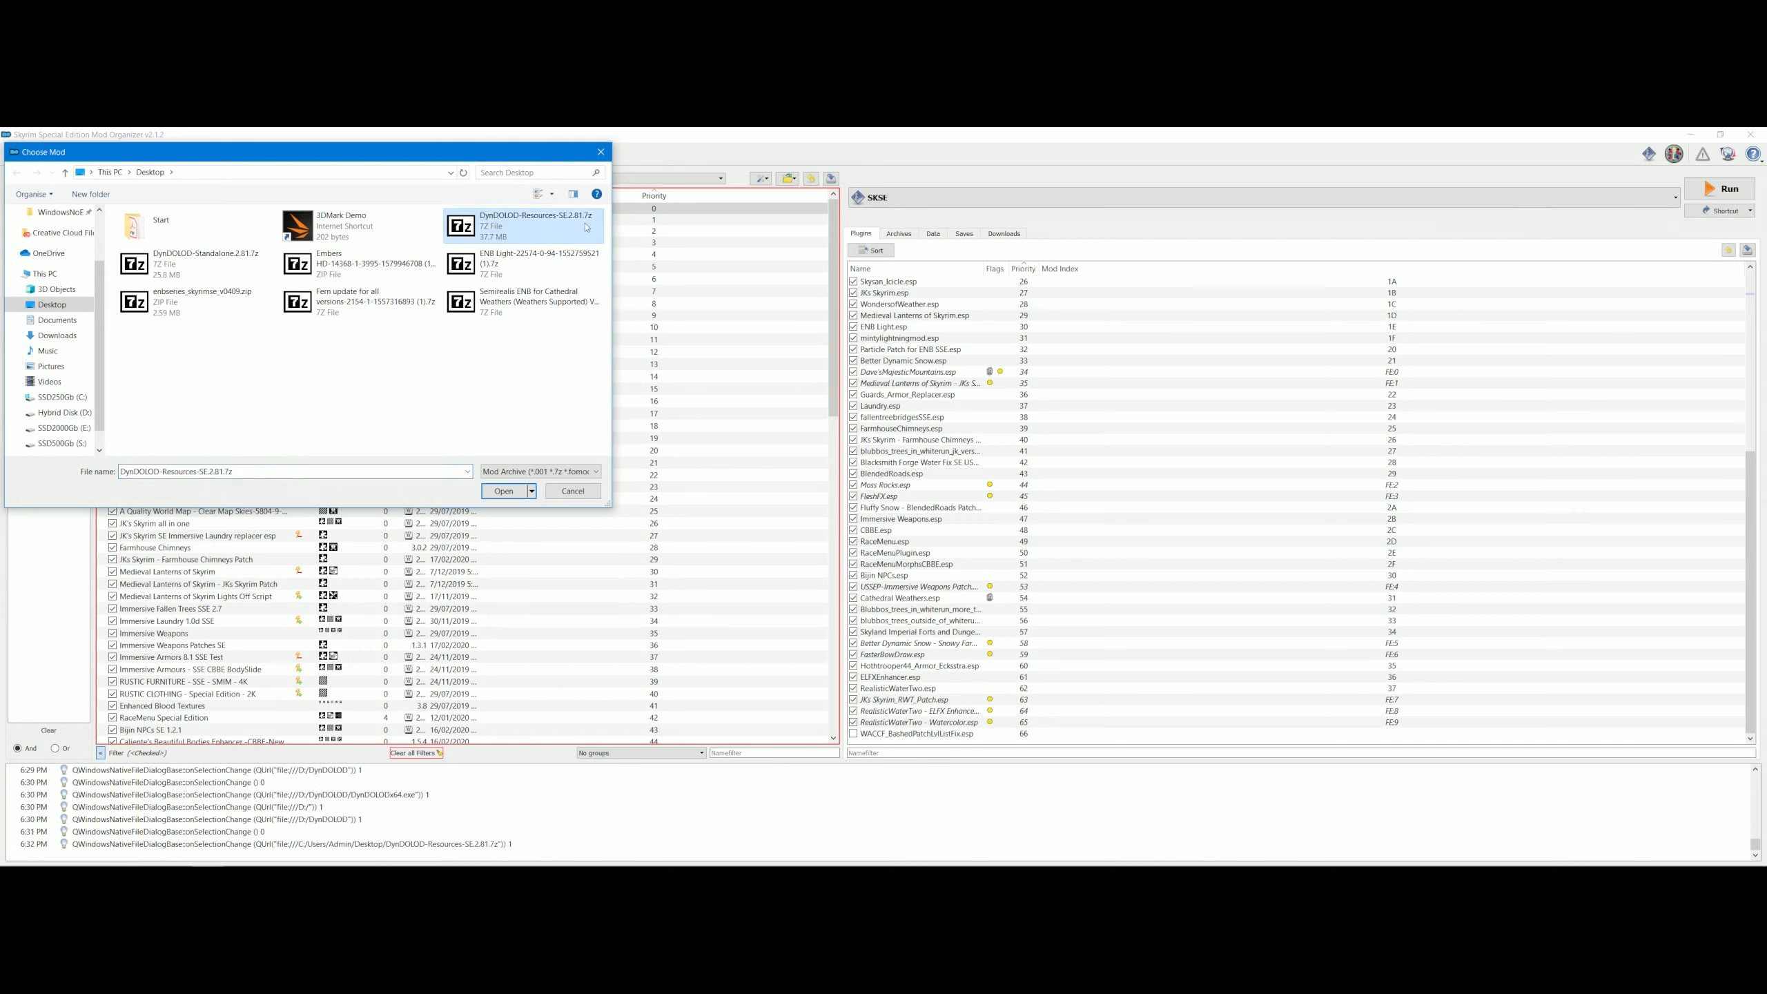
pyautogui.click(504, 491)
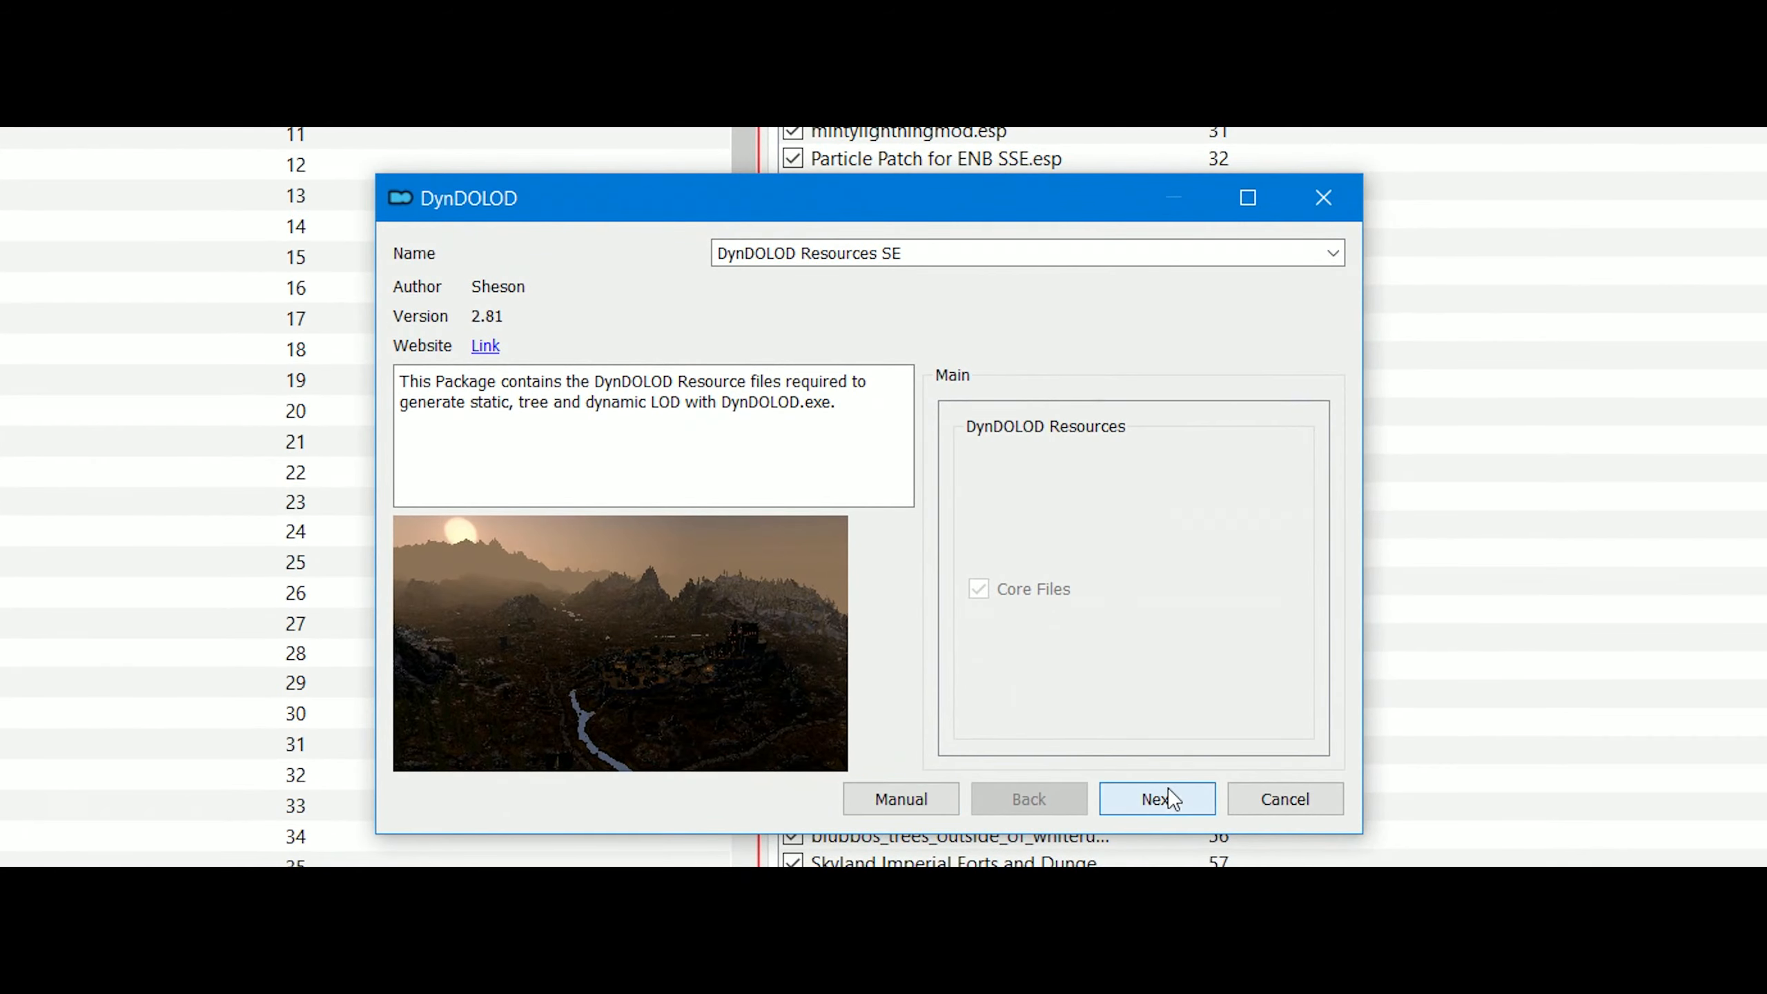
pyautogui.click(1173, 799)
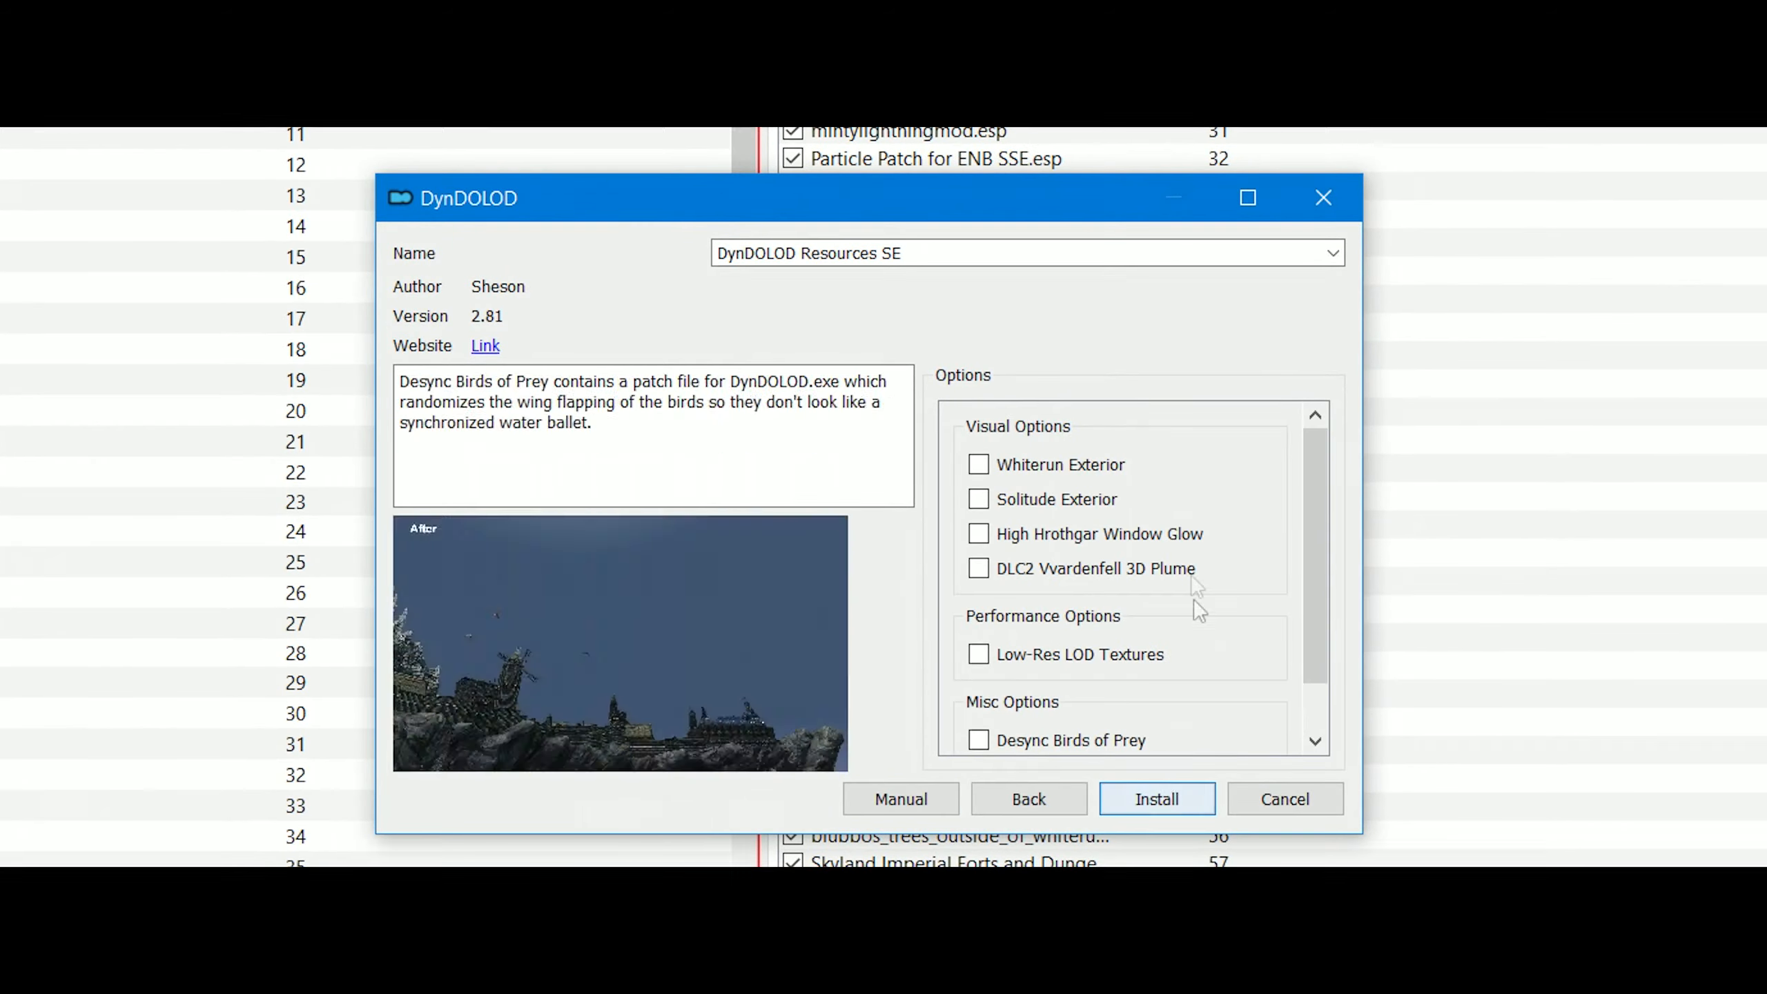
# - Enable Whiterun Exterior, Solitude Exterior, High Hrothgar Window Glow, DLC2 Vvardenfell 3D Plume and Desync Birds of Prey, then maximize the installer to view the option previews
pyautogui.click(981, 467)
pyautogui.moveTo(994, 501)
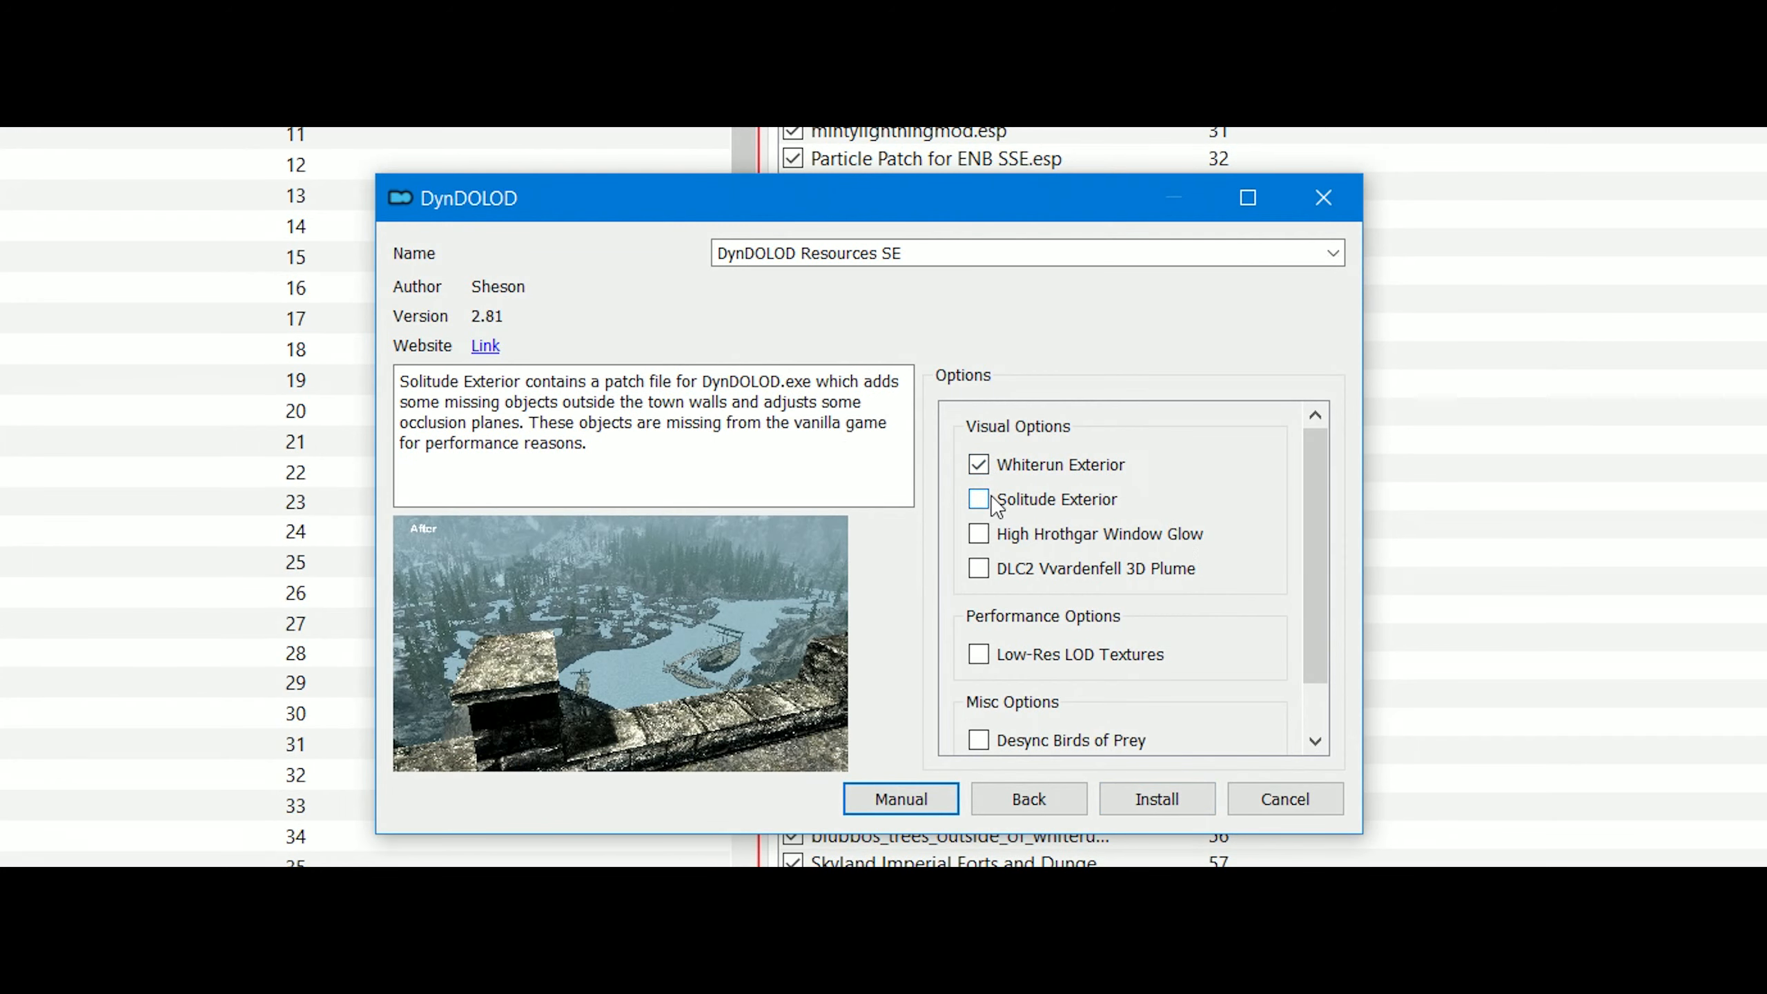
pyautogui.moveTo(994, 536)
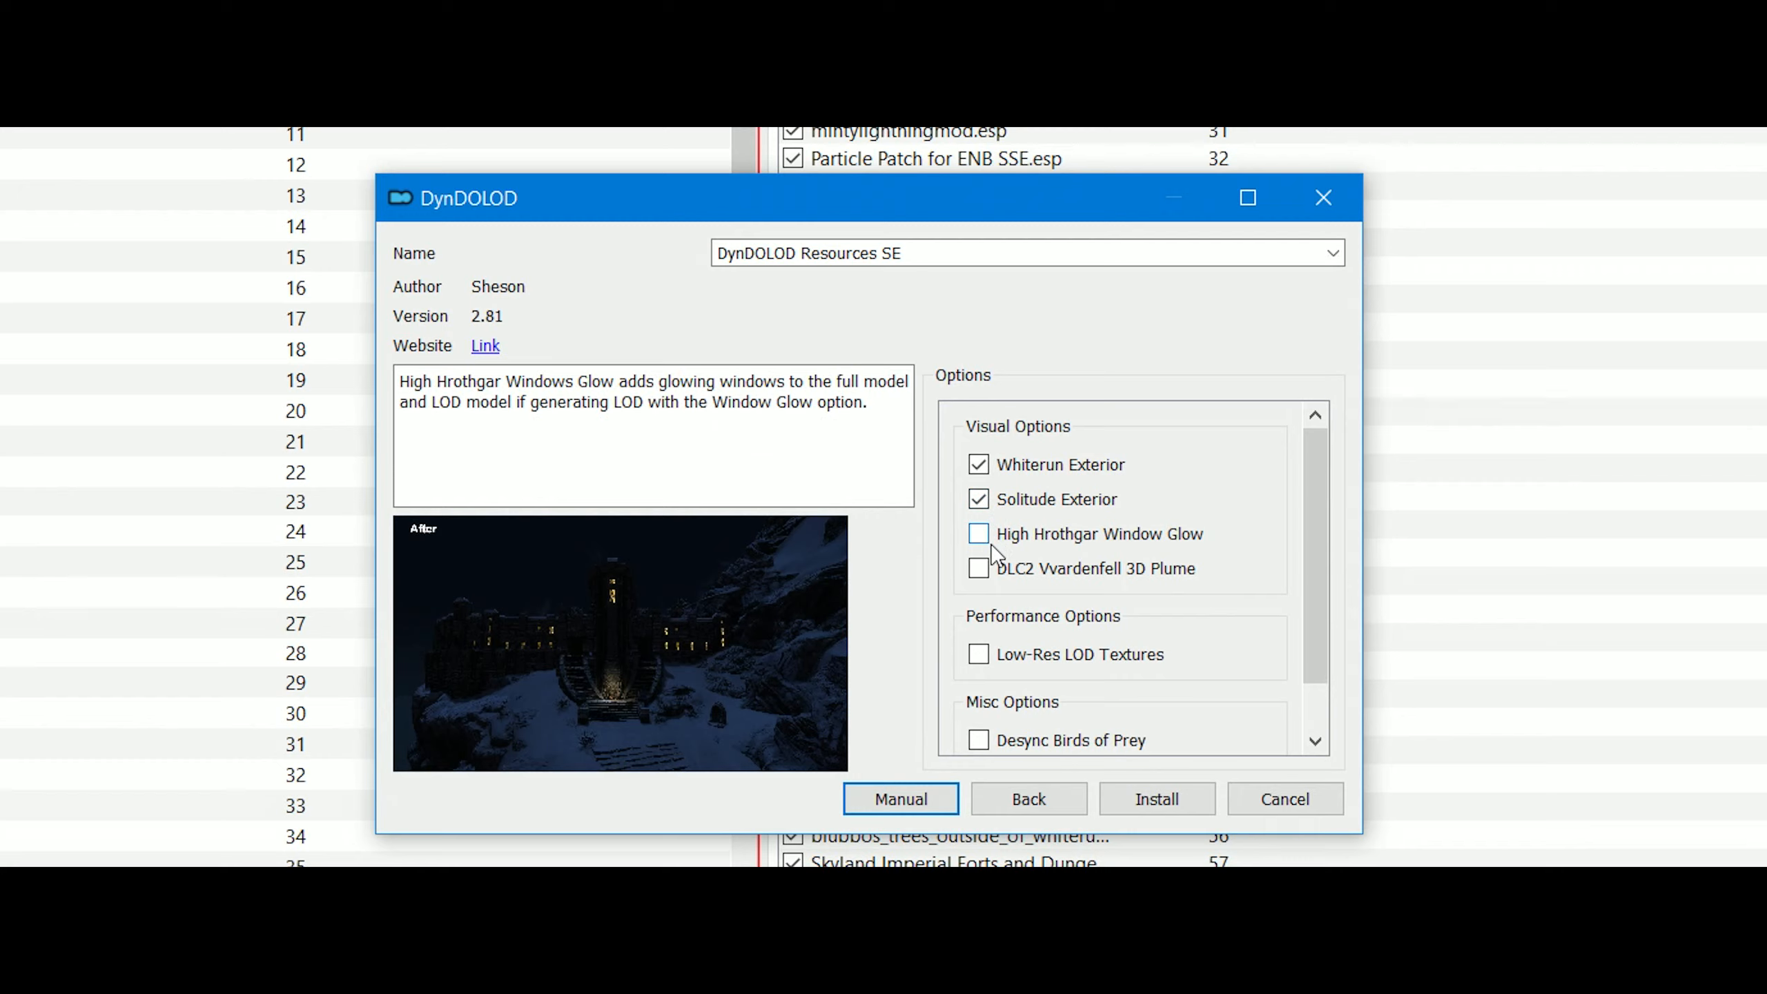
pyautogui.click(979, 533)
pyautogui.moveTo(1157, 592)
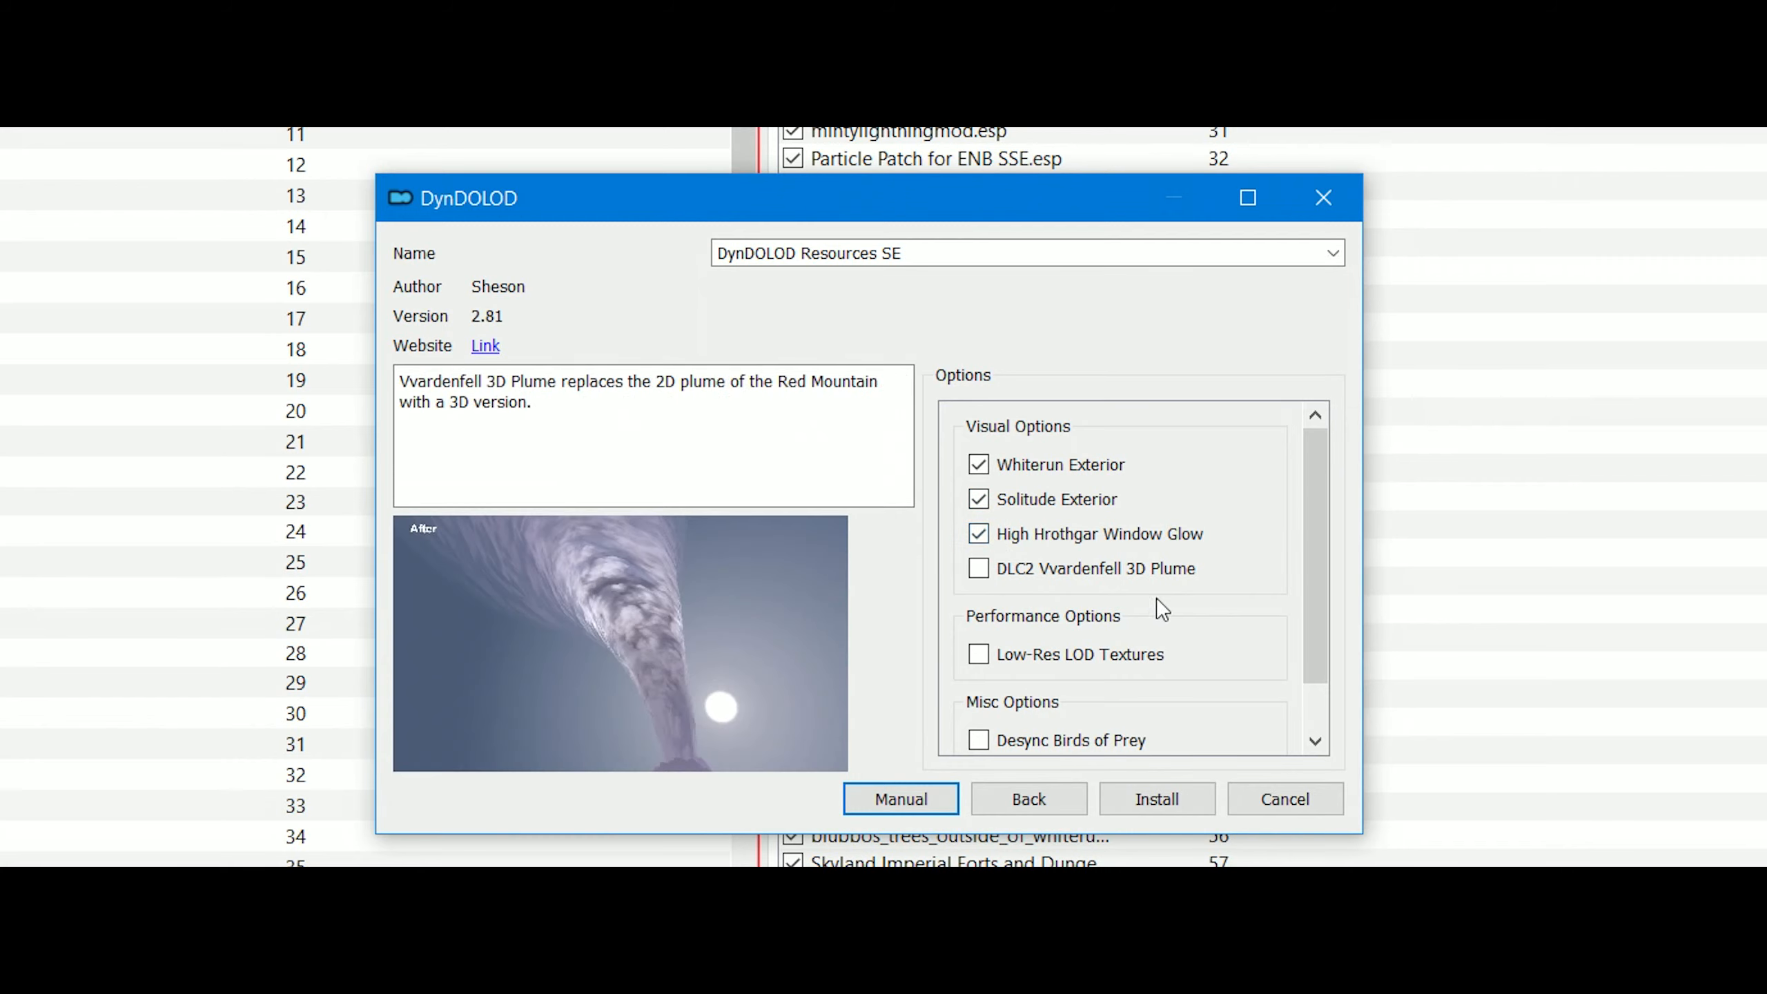
pyautogui.click(979, 571)
pyautogui.scroll(-2, 1200, 527)
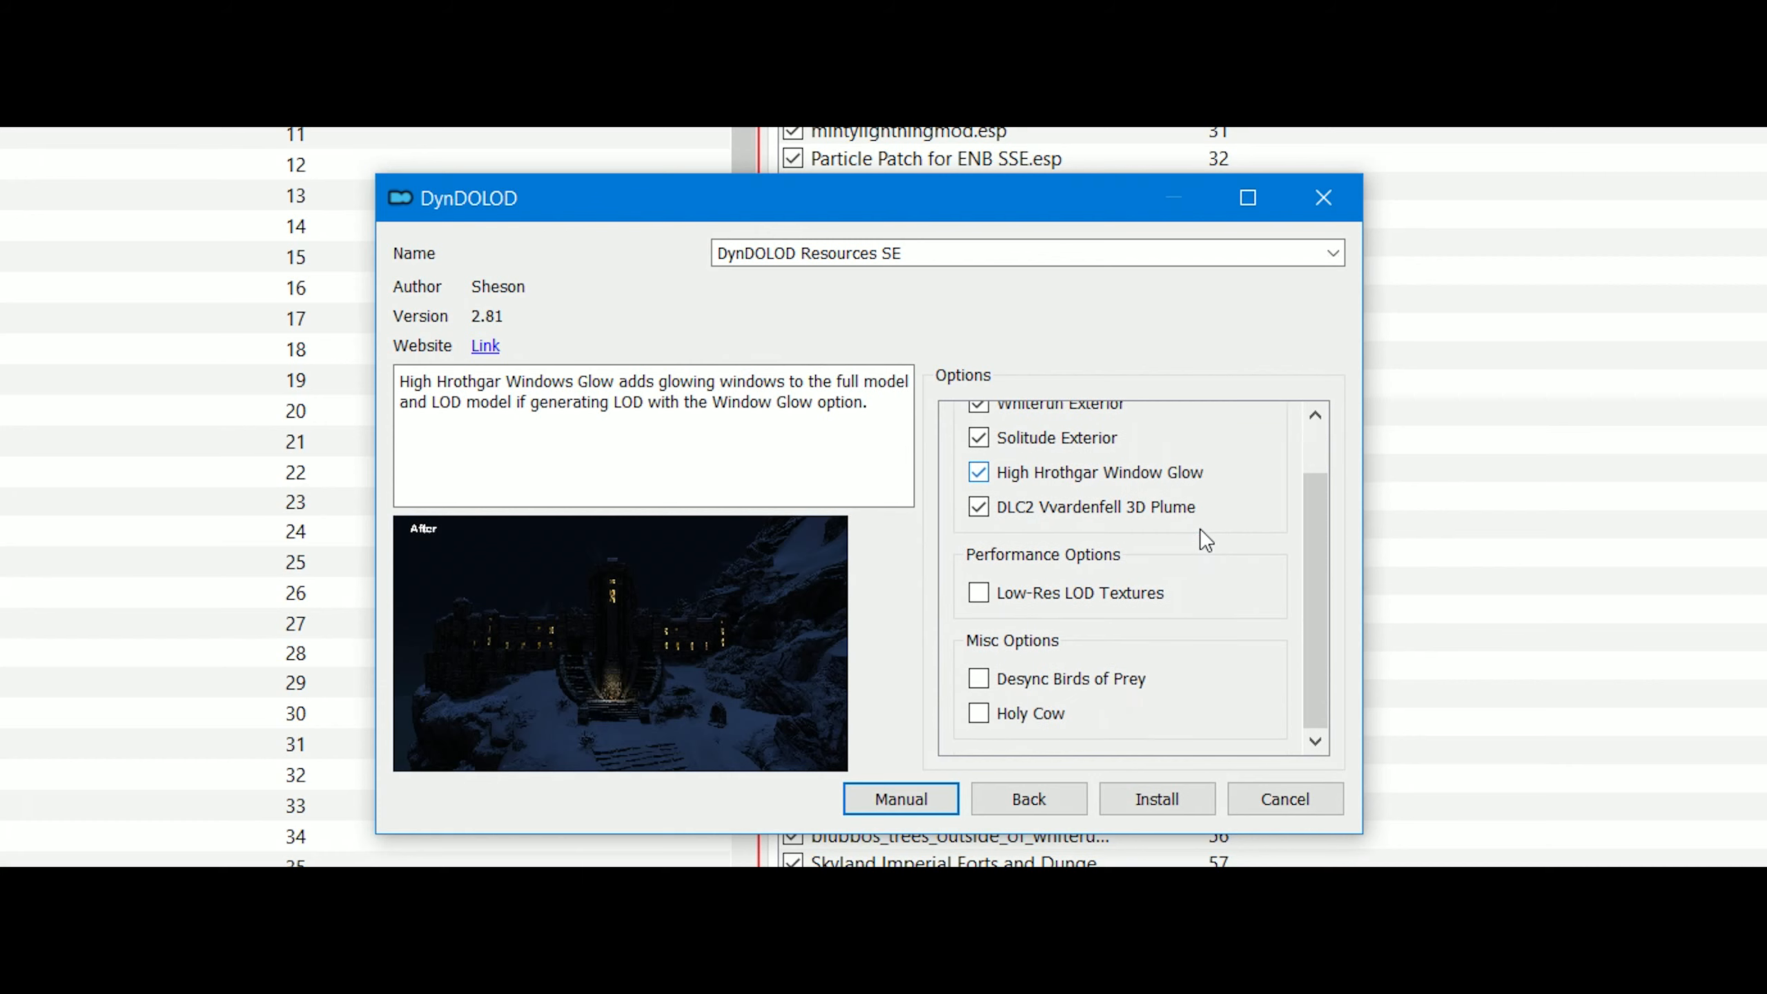
pyautogui.moveTo(1052, 605)
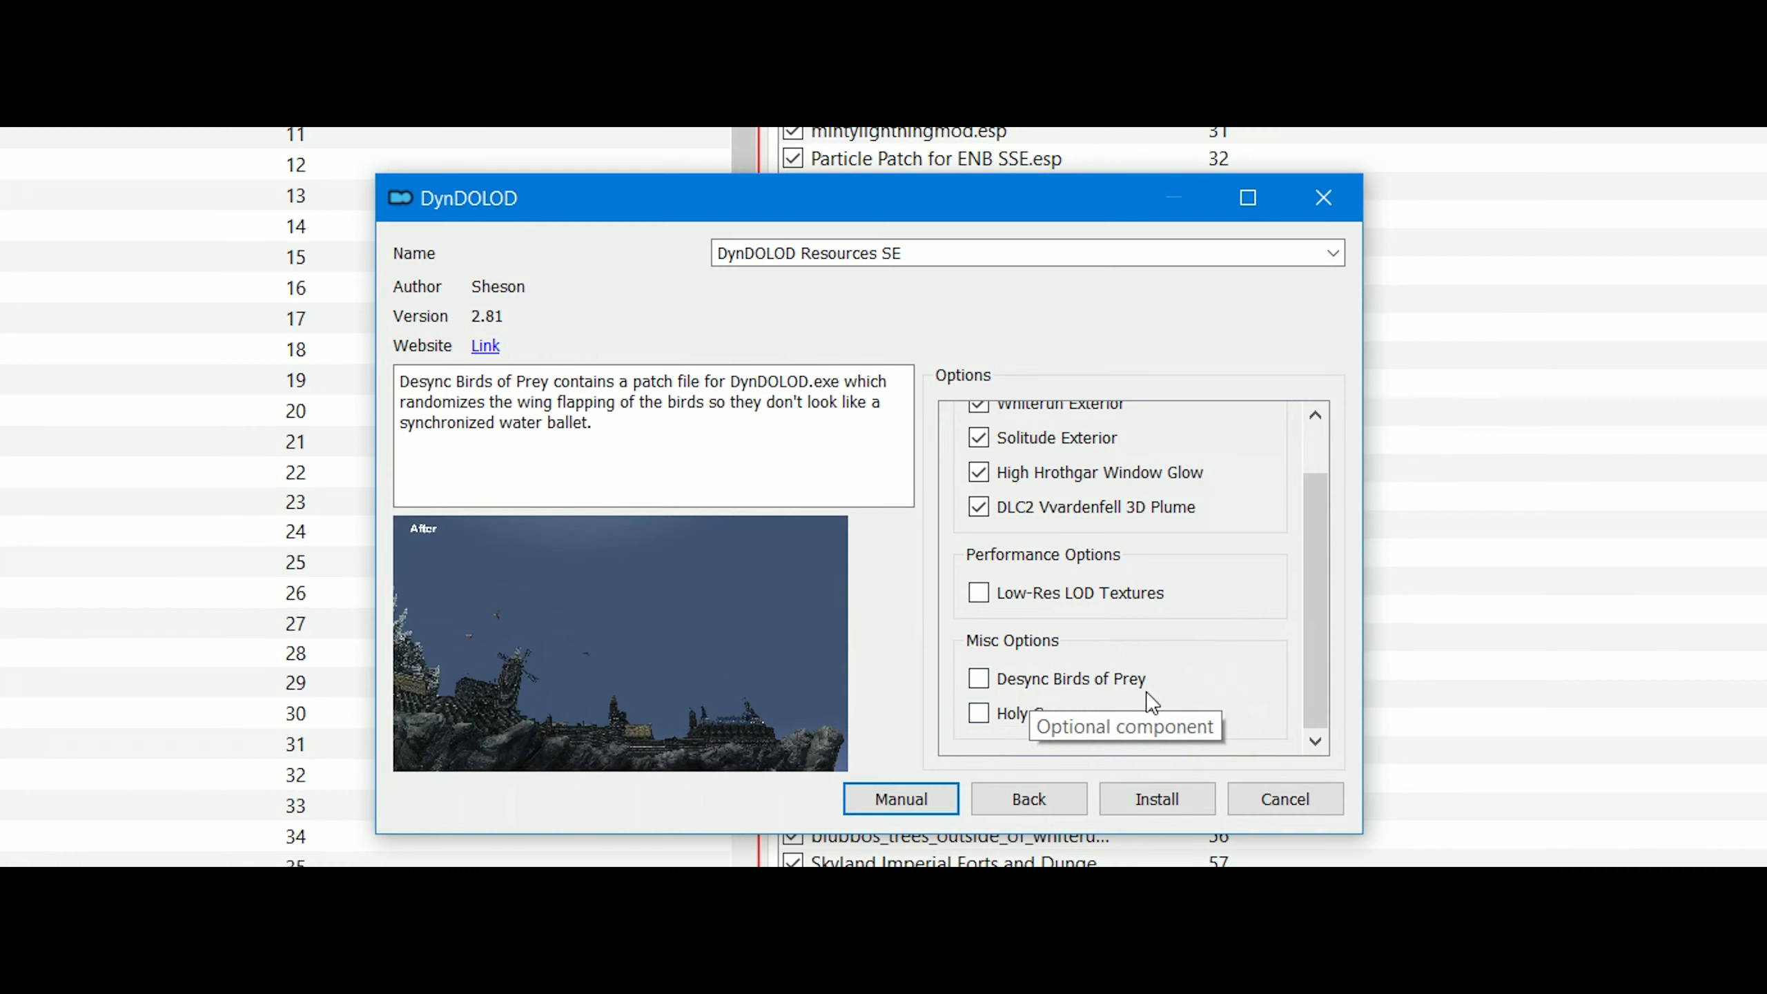
pyautogui.click(979, 680)
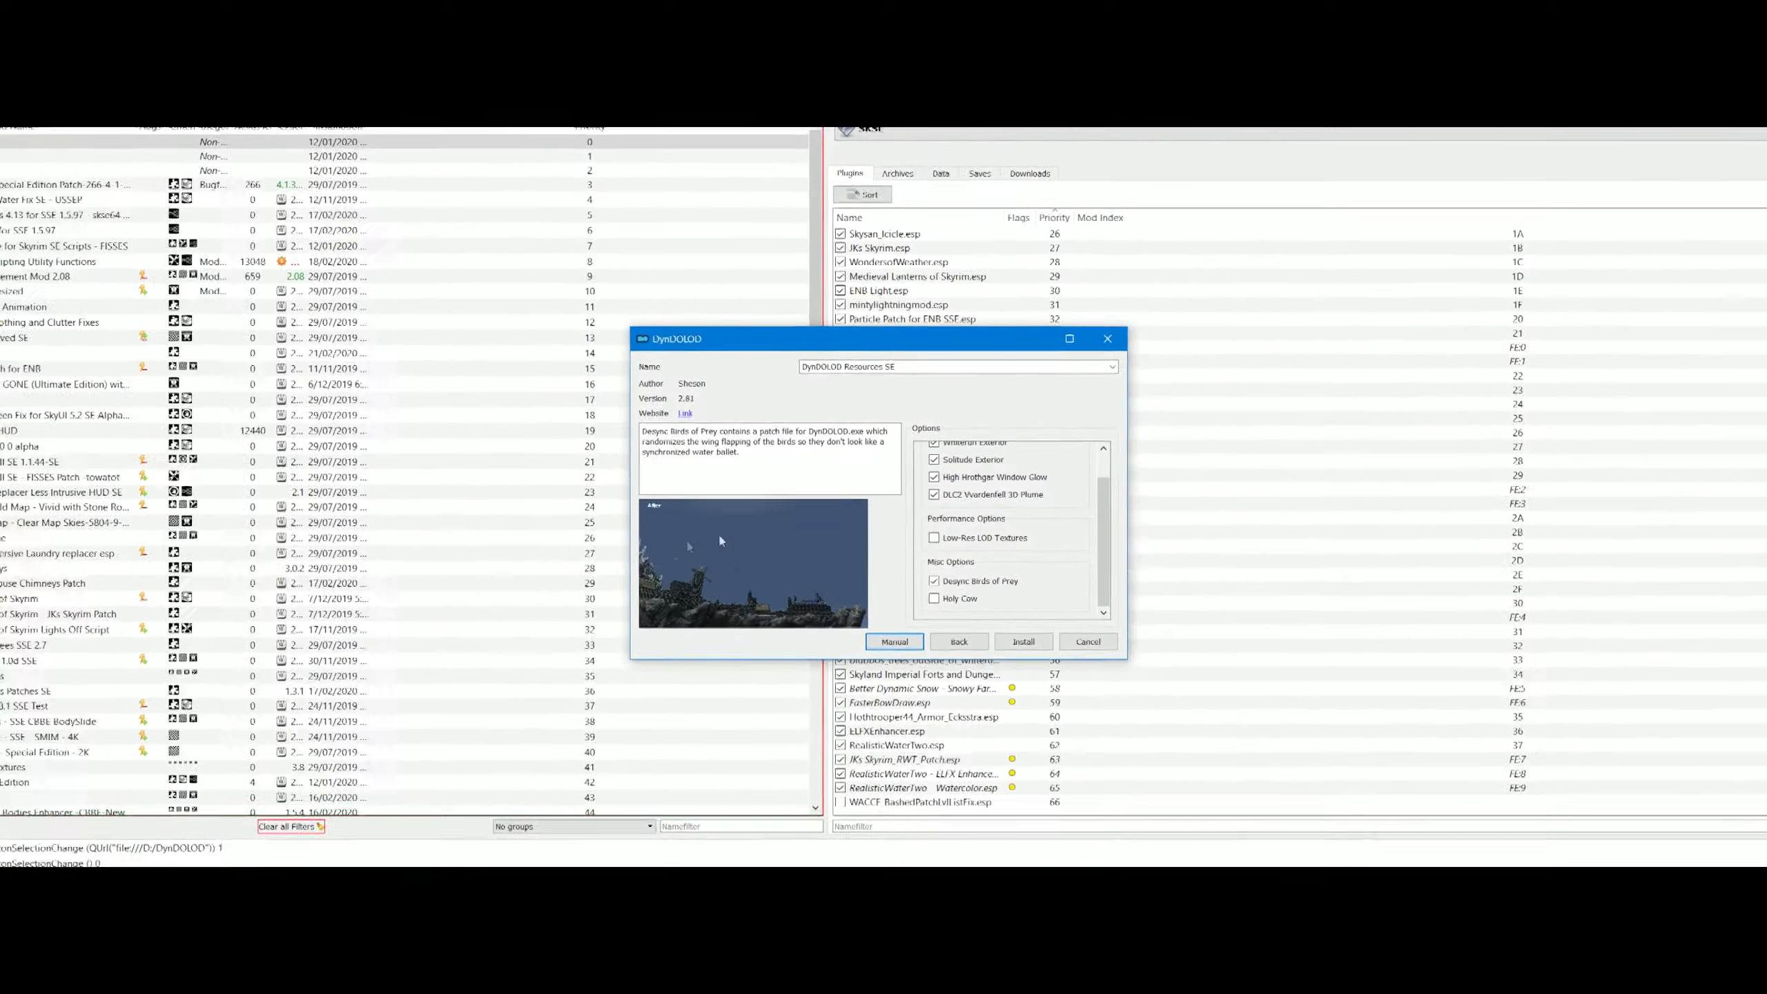
pyautogui.click(1069, 338)
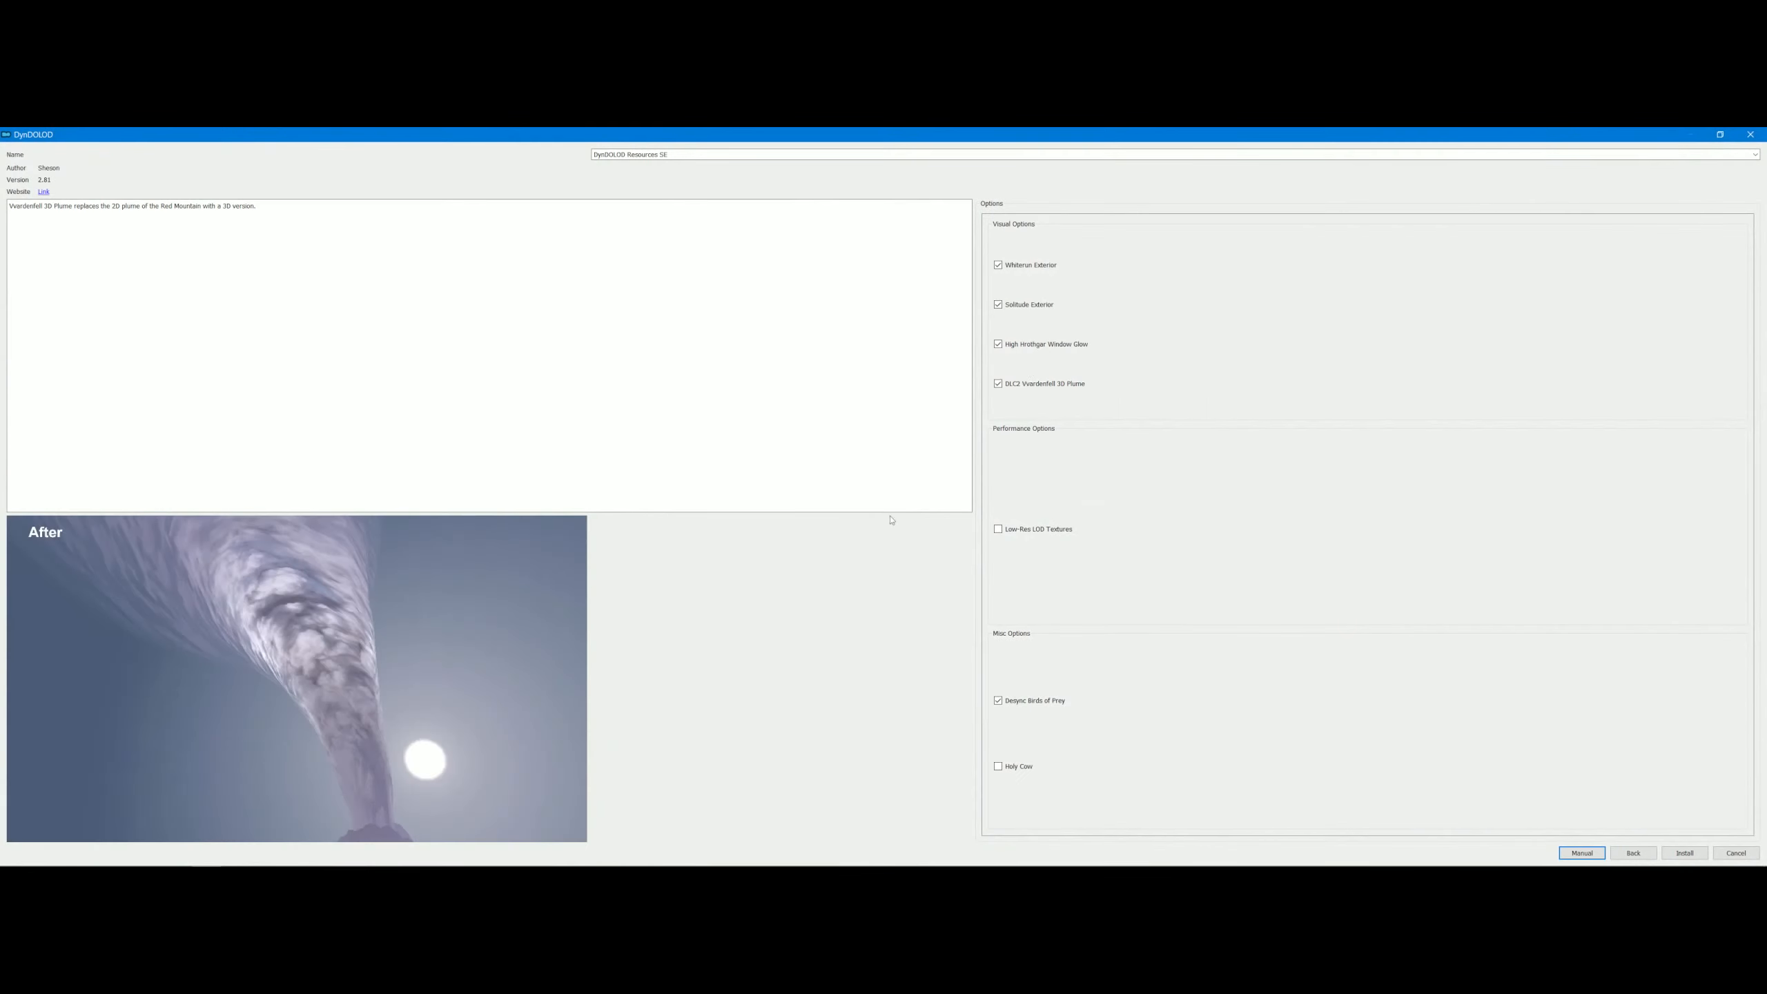
pyautogui.moveTo(1017, 703)
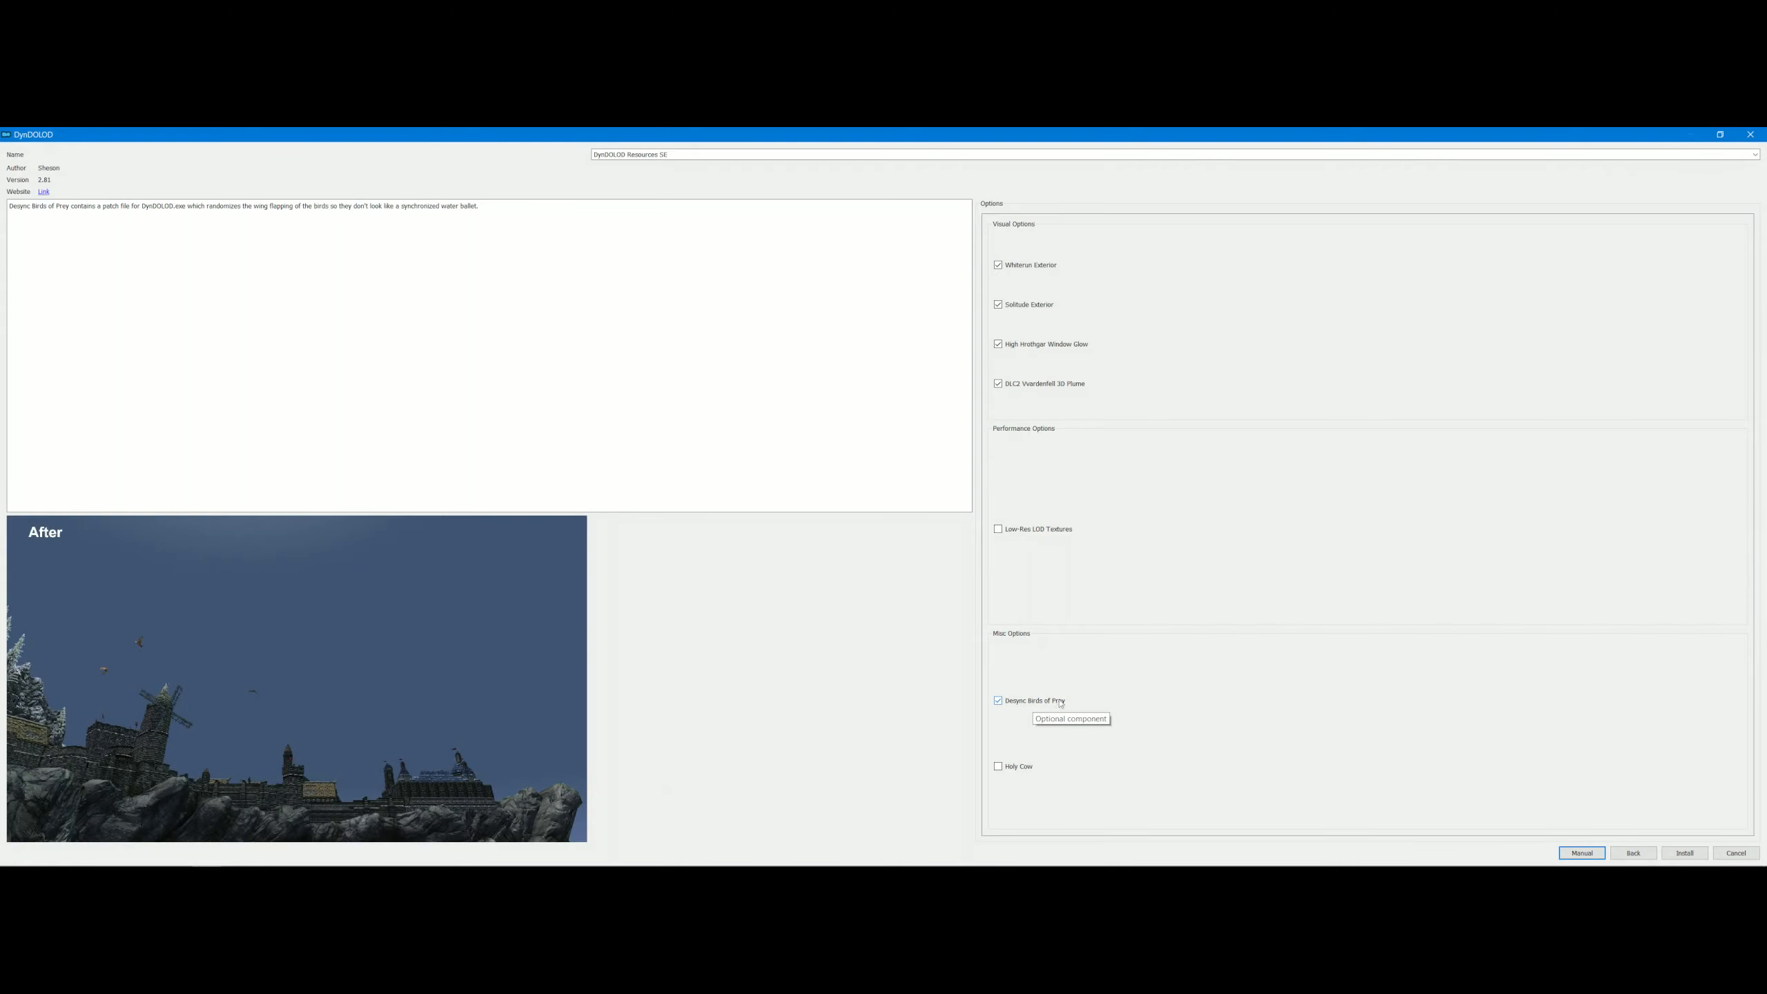
# - Install the resources as a separate mod named DynDOLOD Resources SE_Lite instead of merging with or replacing the existing one
pyautogui.click(1685, 854)
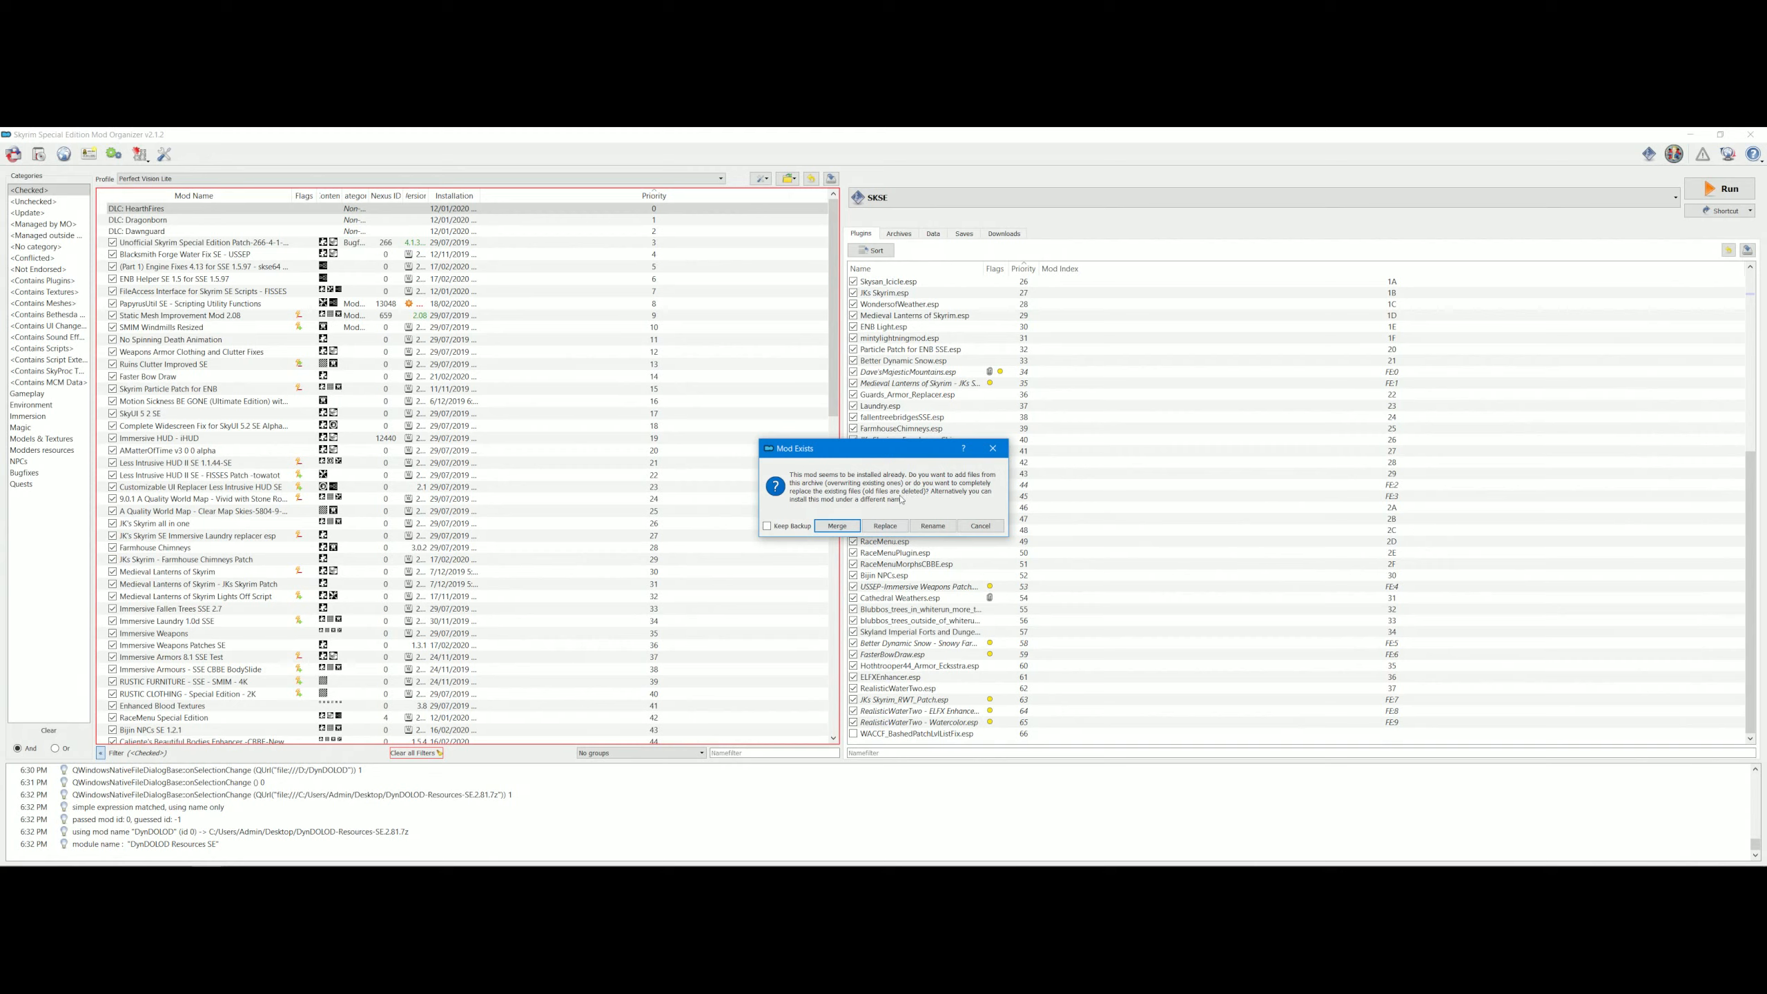
pyautogui.click(914, 525)
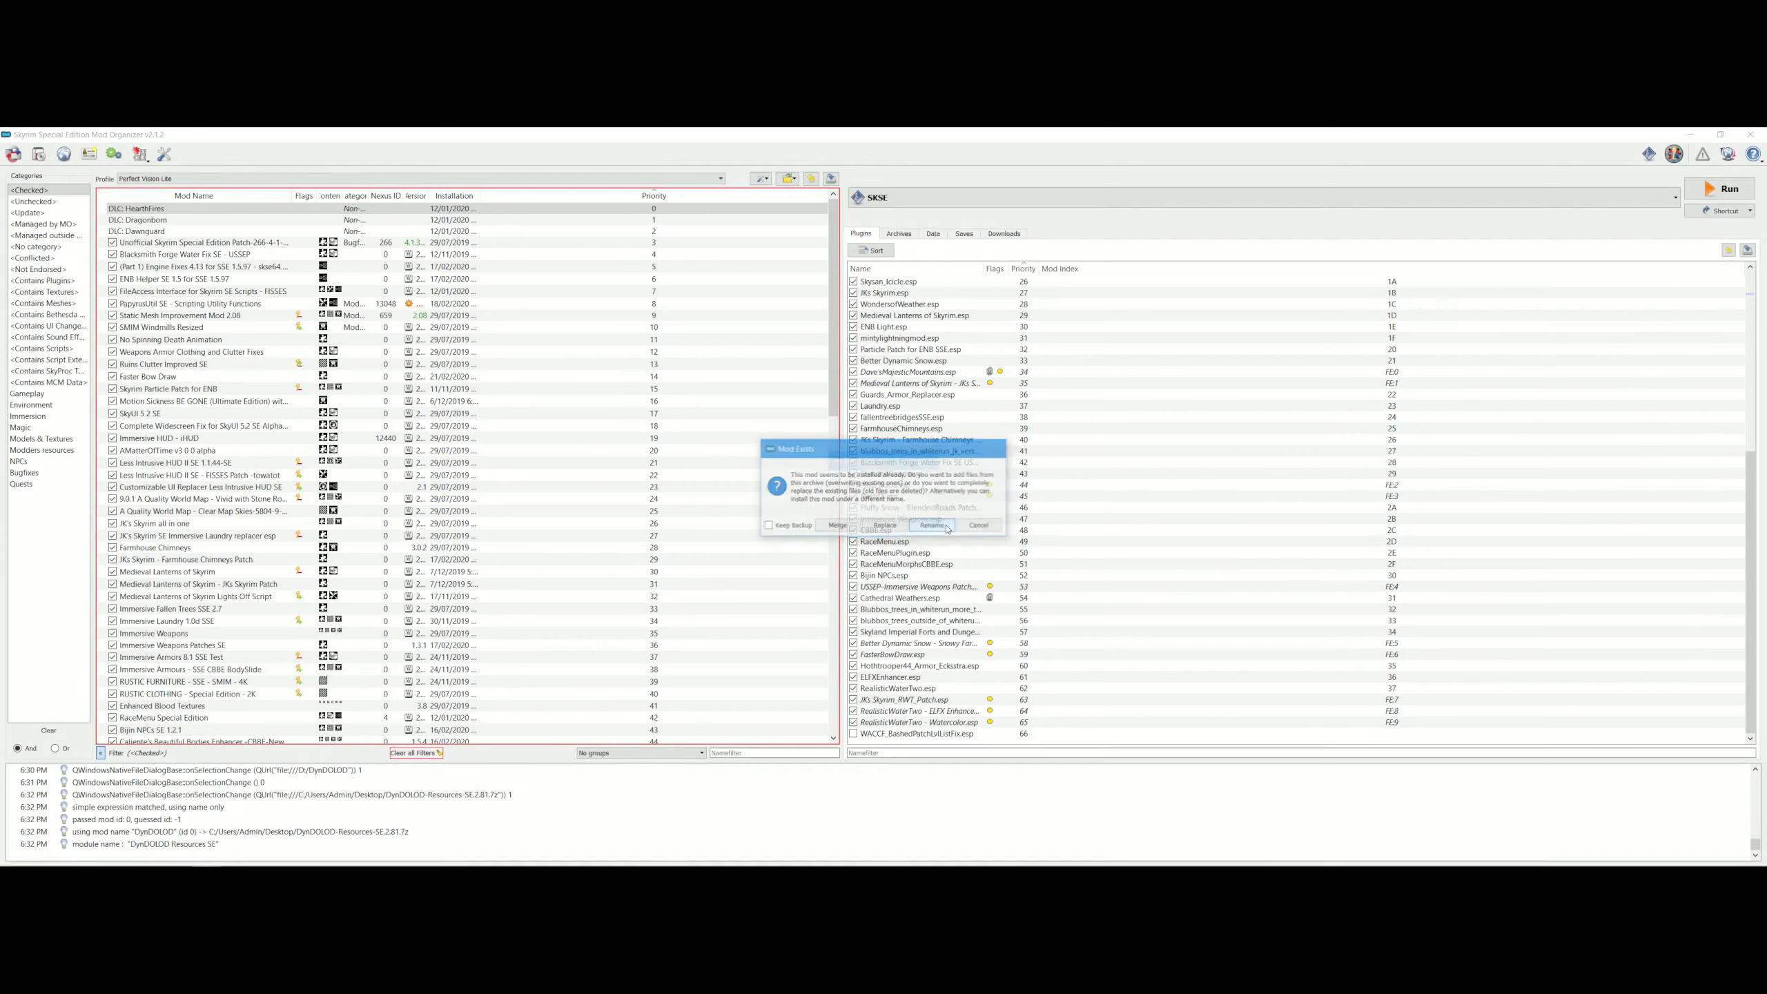
pyautogui.click(917, 491)
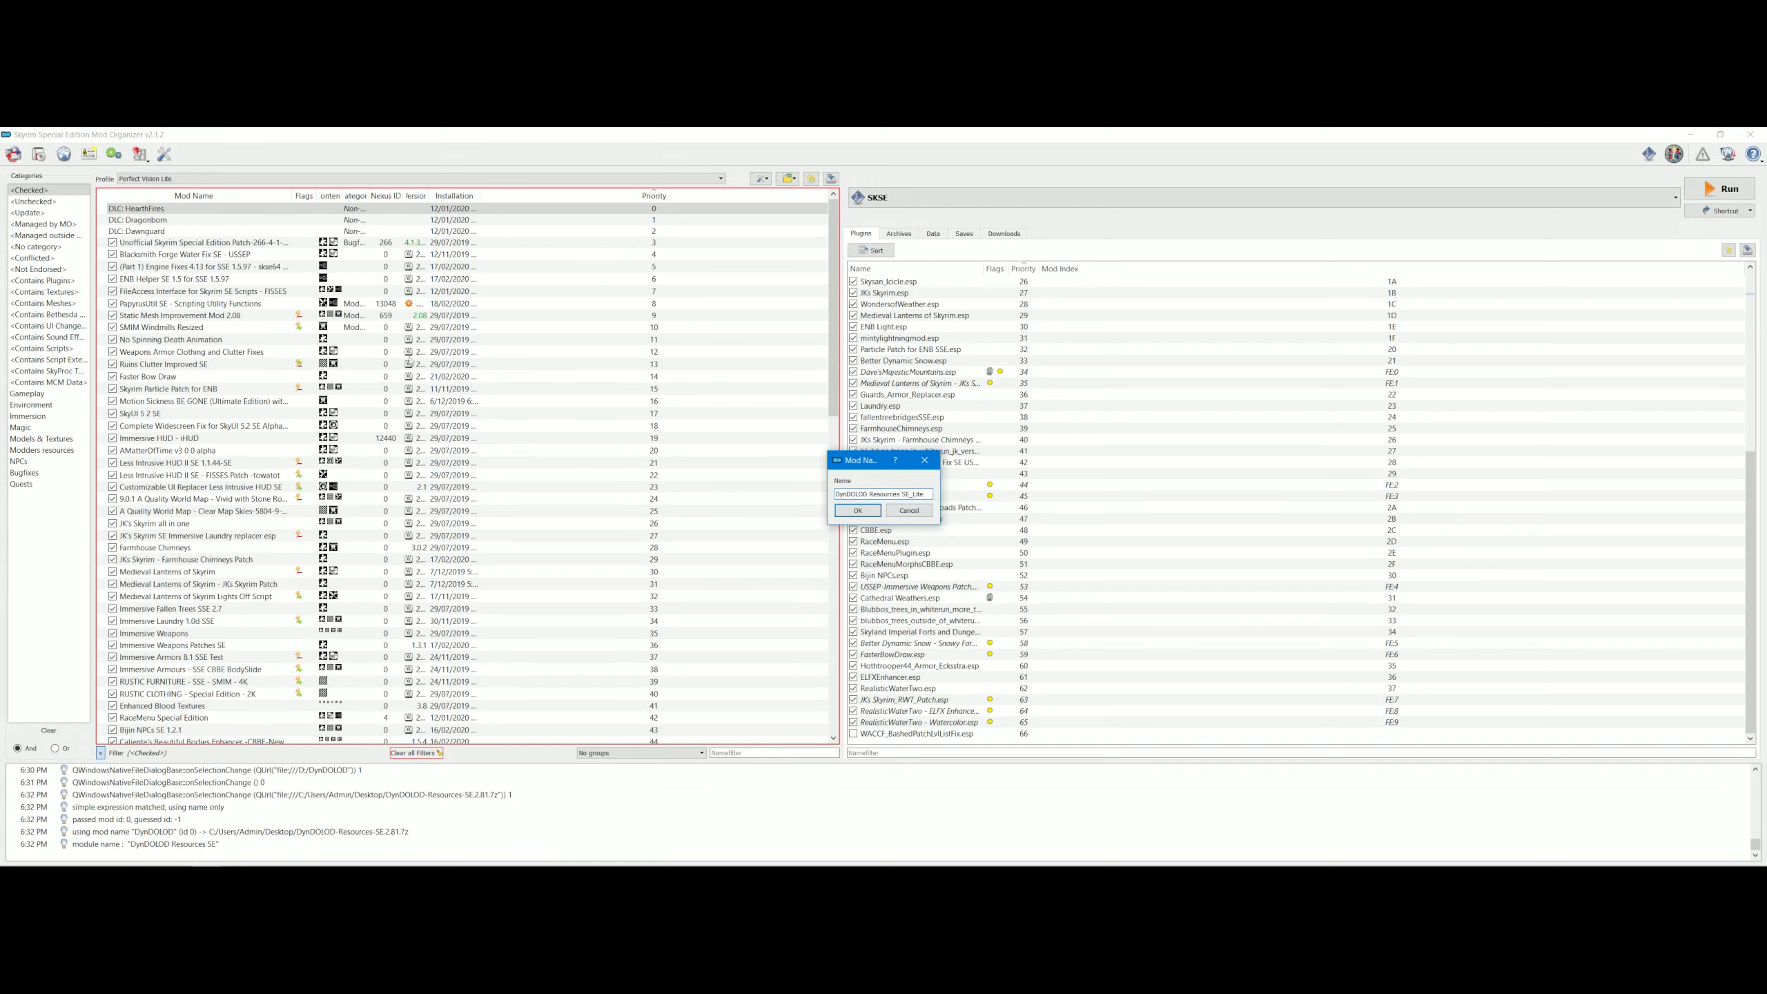
pyautogui.click(859, 511)
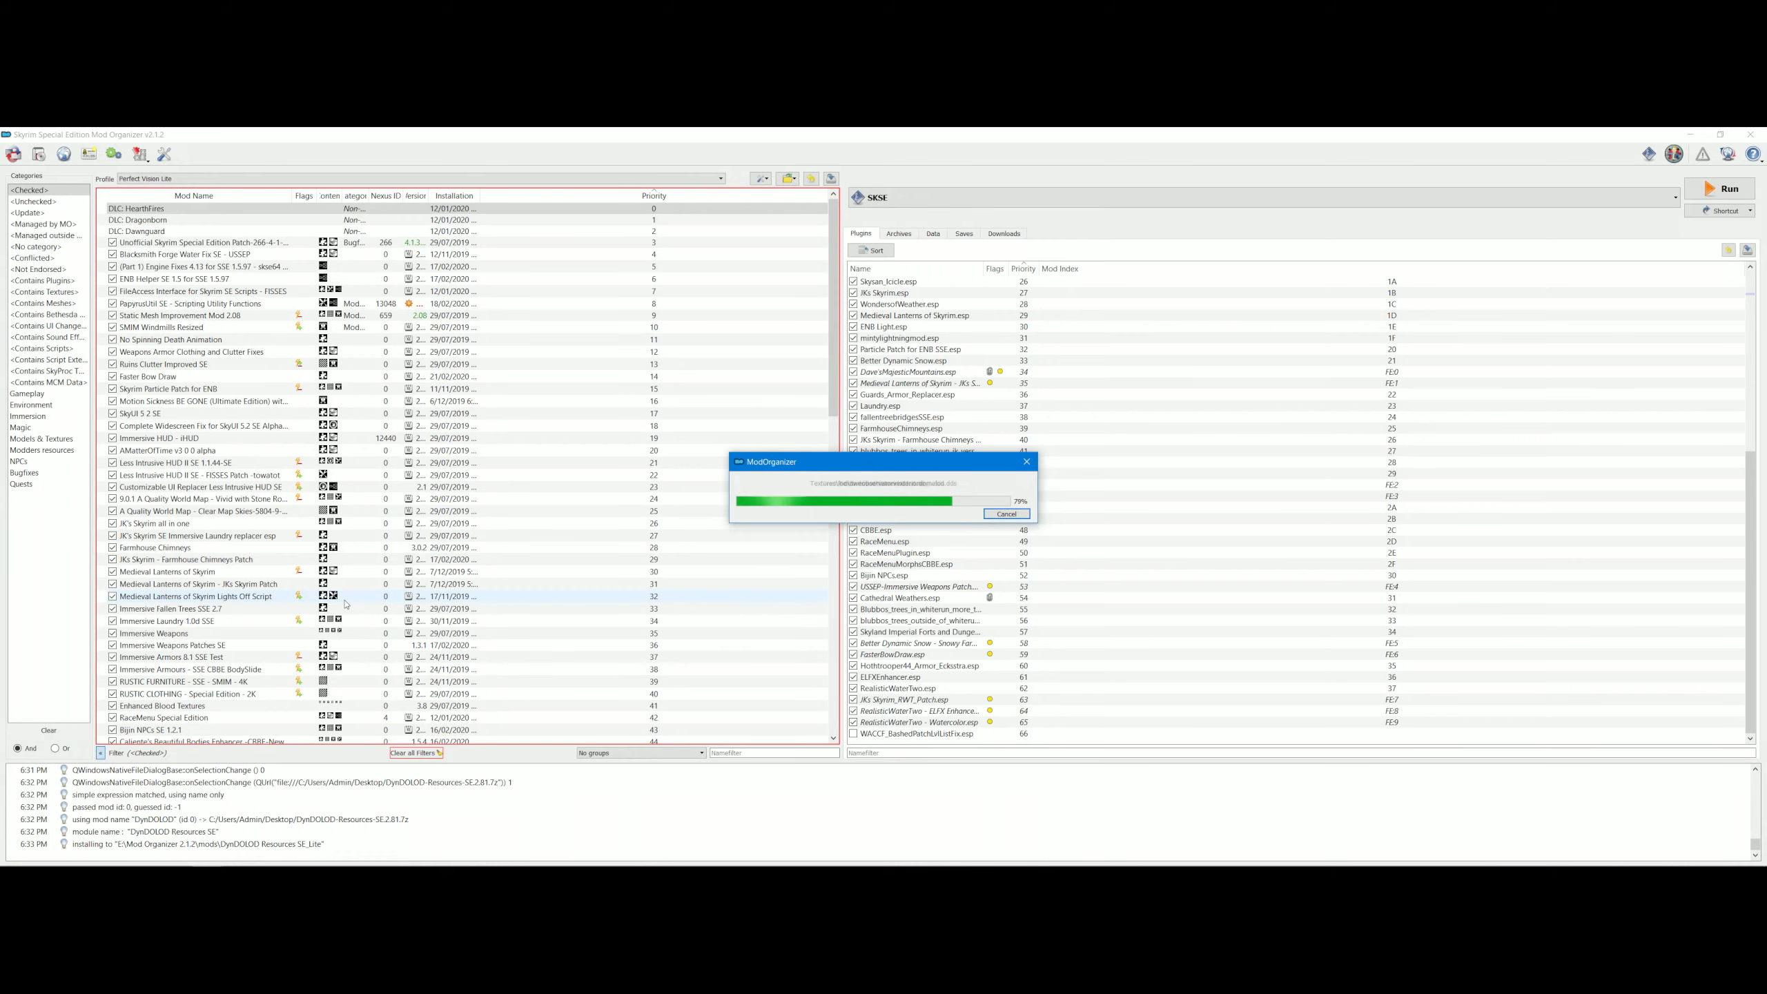
# - Filter the mod list to unchecked mods, find DynDOLOD Resources SE_Lite and enable it
pyautogui.scroll(-5, 340, 604)
pyautogui.moveTo(339, 604)
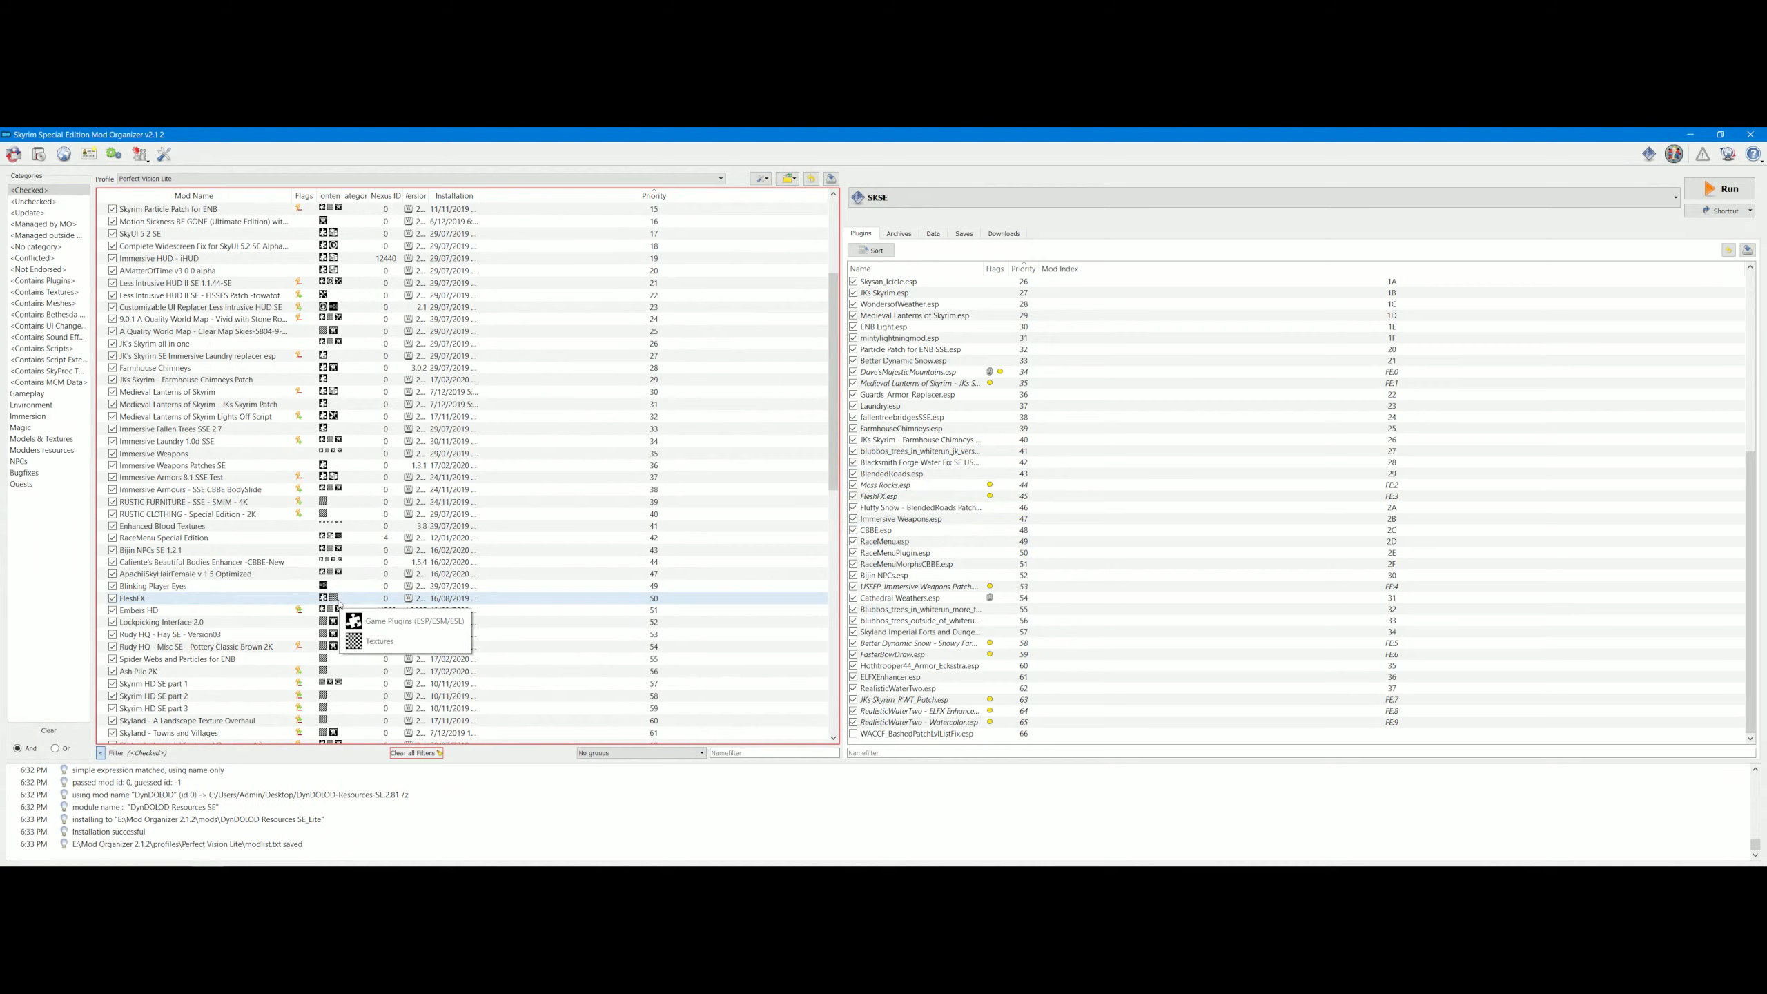
pyautogui.scroll(-15, 340, 603)
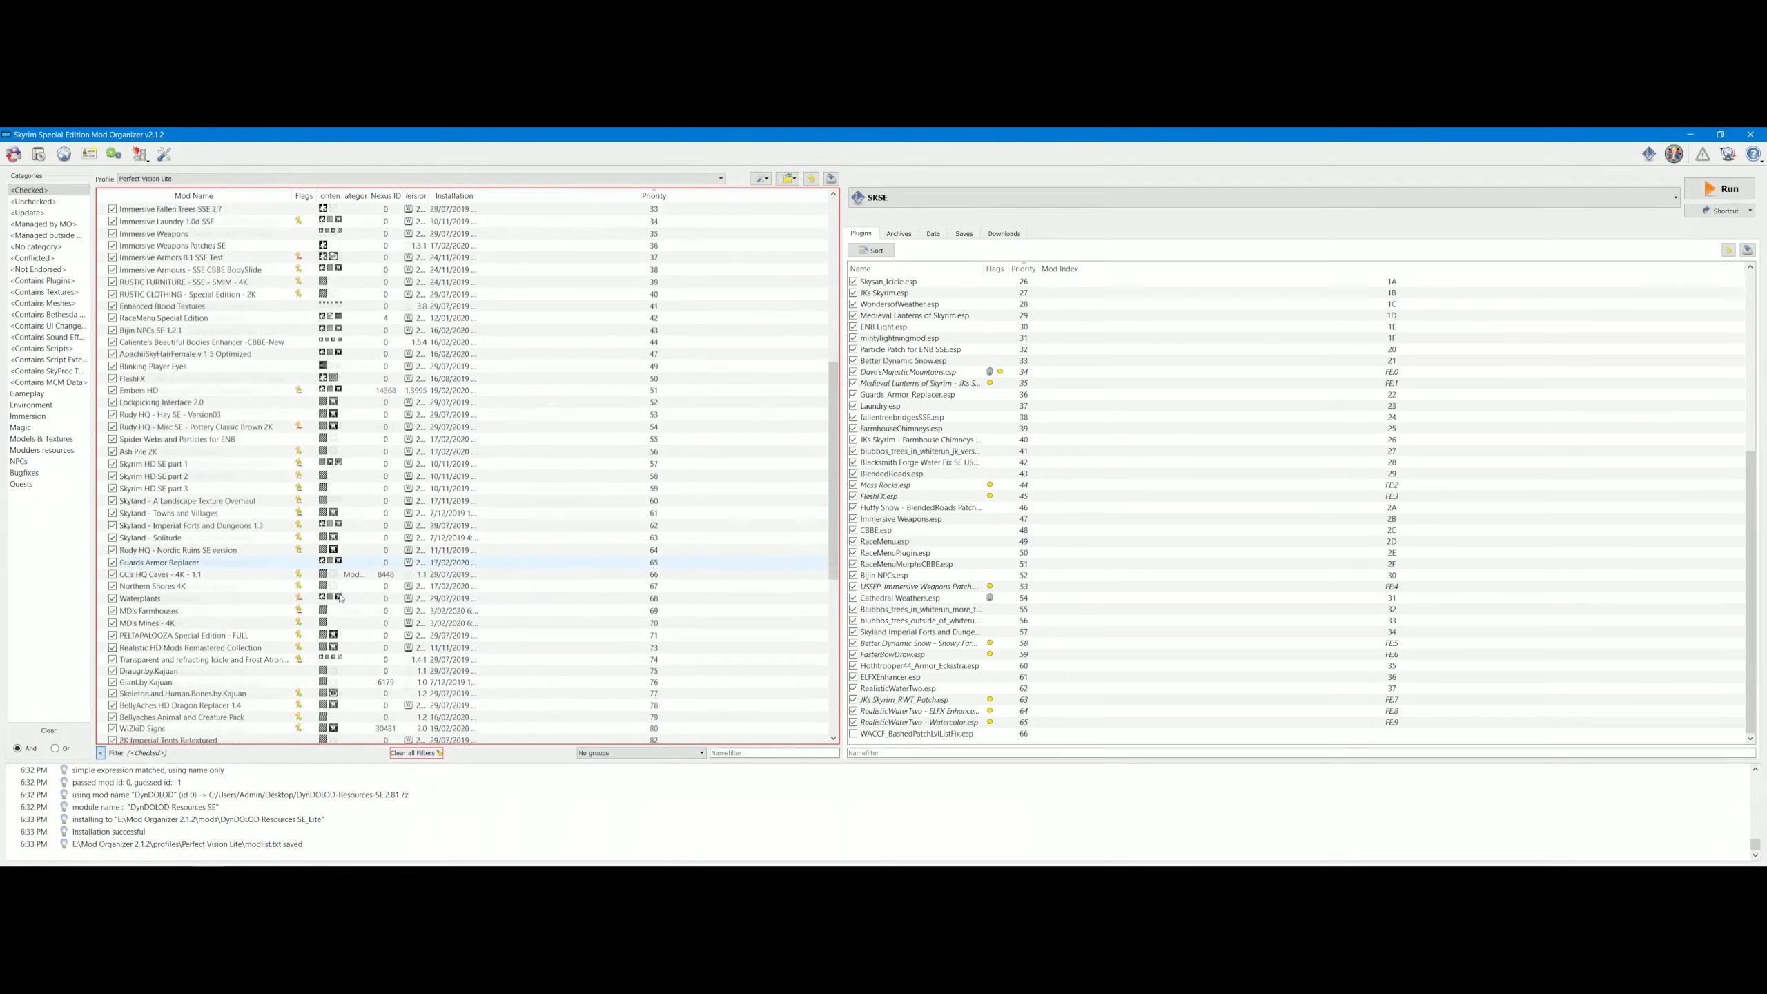
pyautogui.click(27, 202)
pyautogui.scroll(-15, 246, 488)
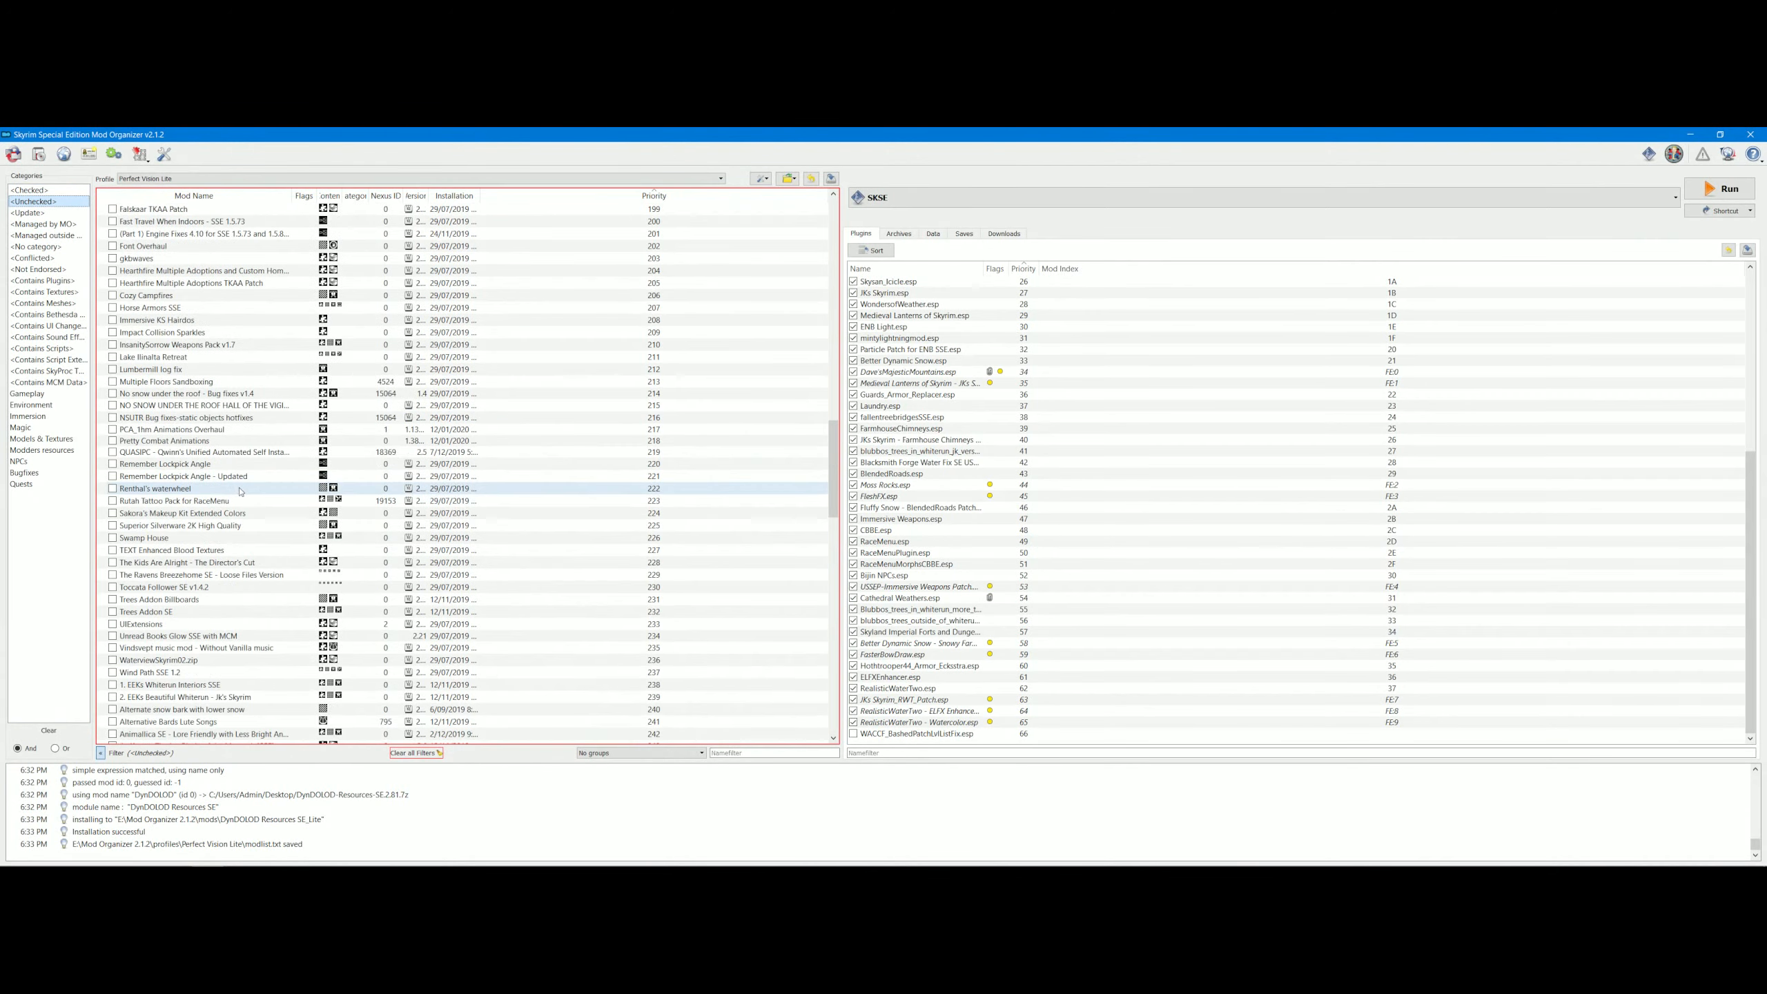
pyautogui.scroll(-8, 245, 516)
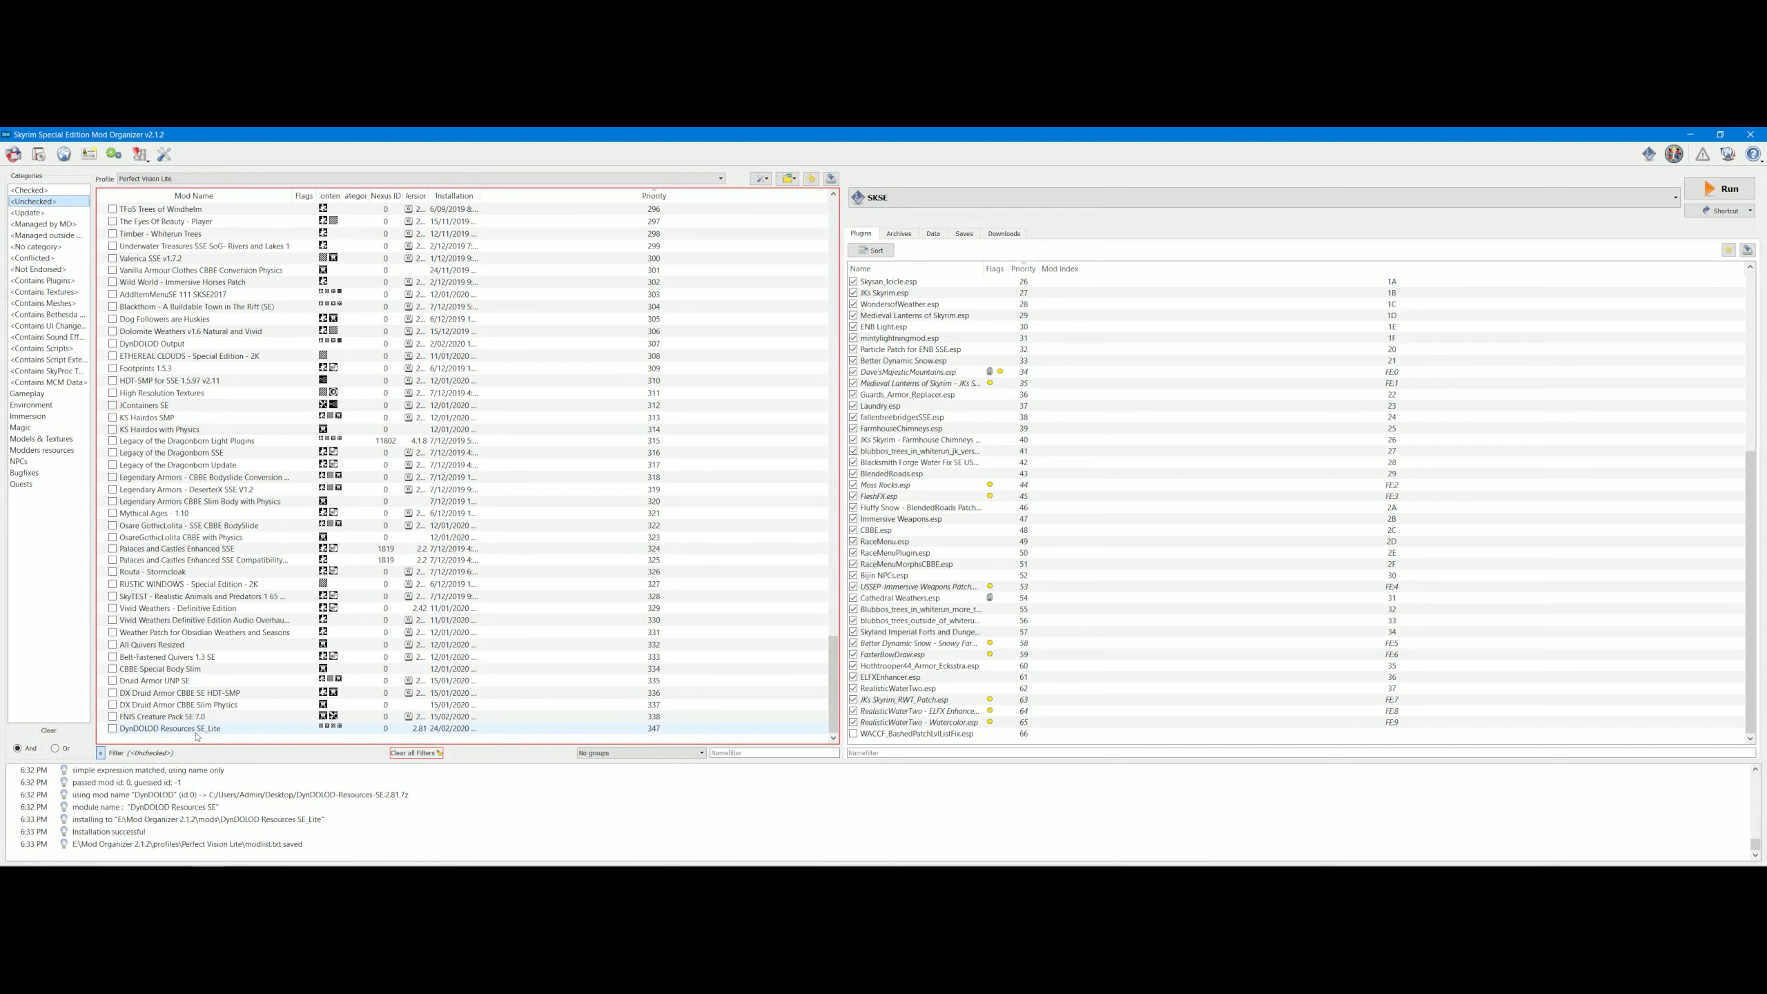
pyautogui.click(113, 728)
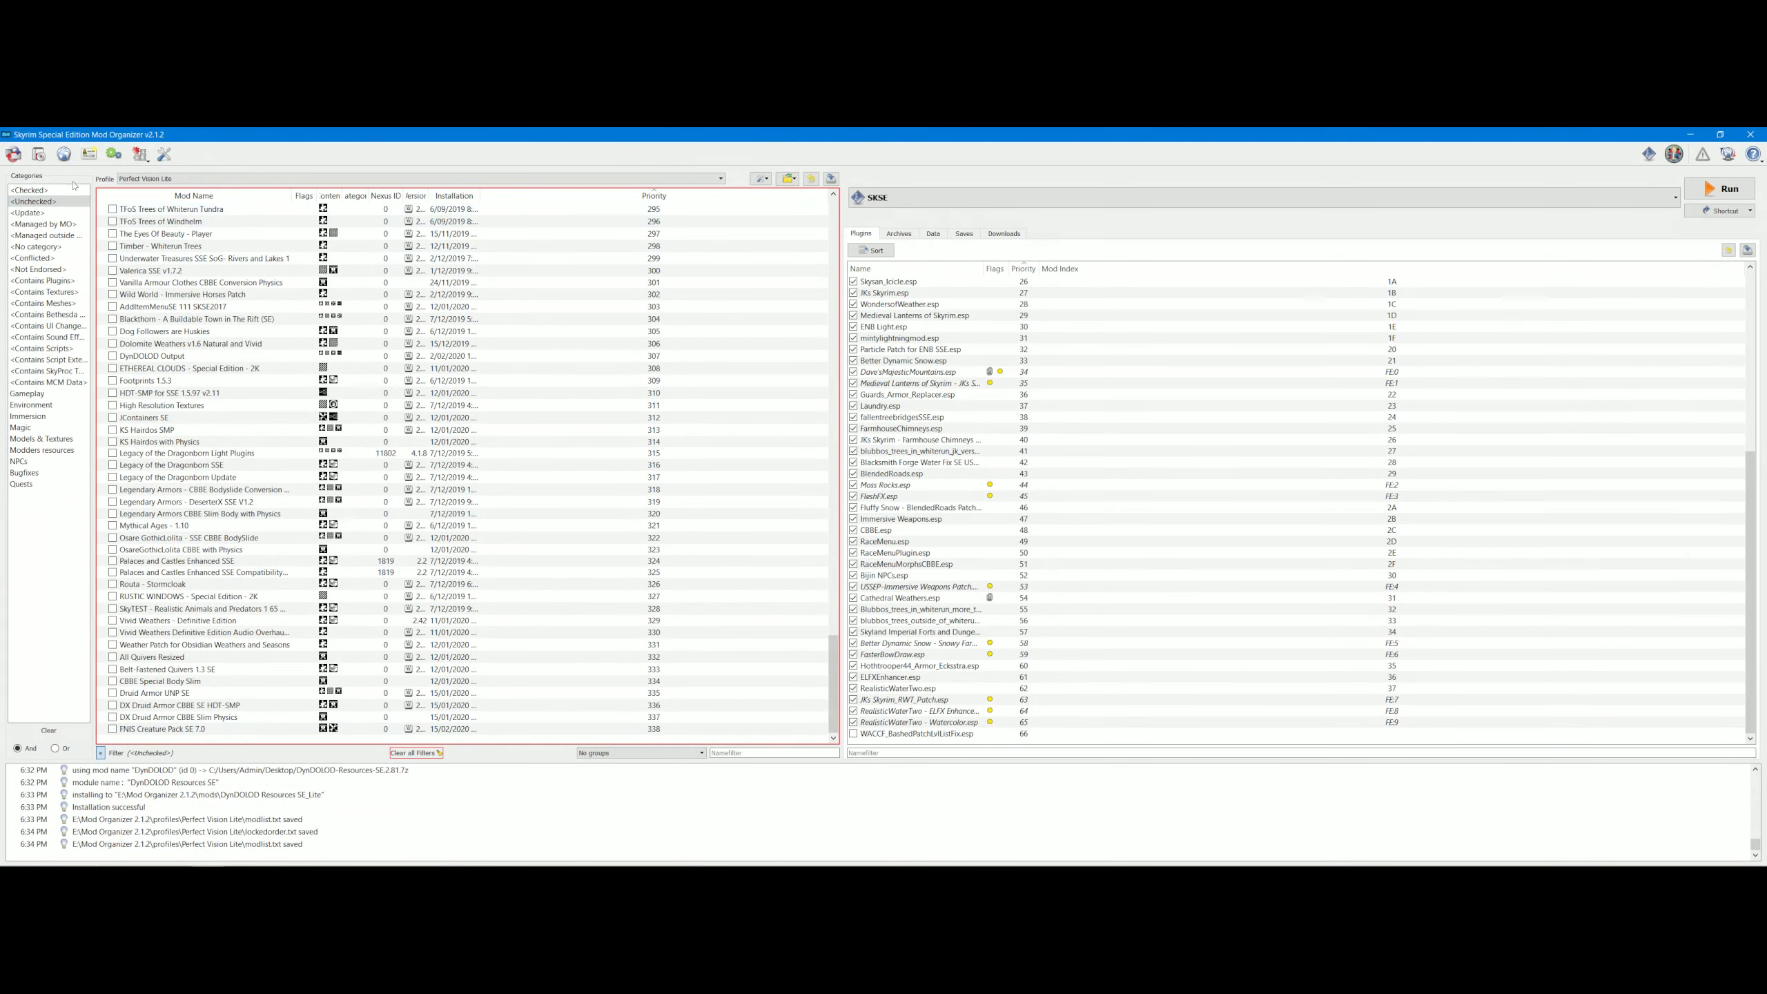
# - Show the checked mods and move DynDOLOD Resources SE_Lite directly below Darker Distant LOD for ENB, above the Blubbos Trees mods
pyautogui.click(28, 190)
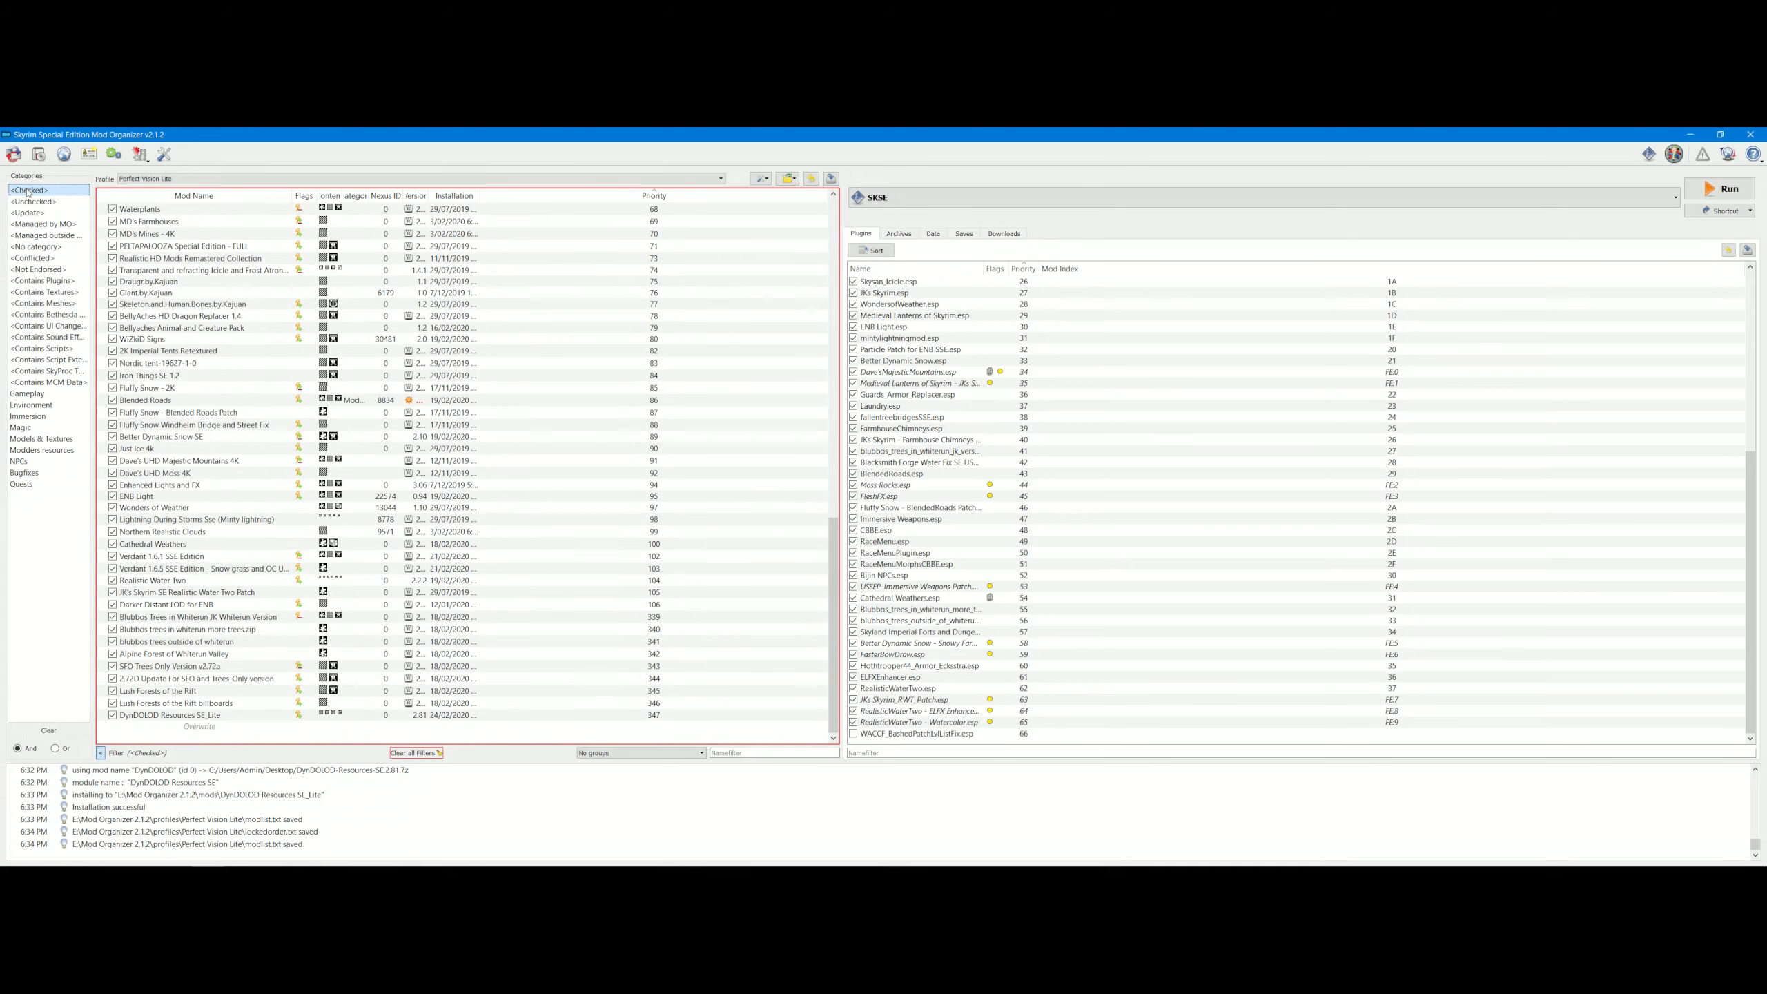
pyautogui.click(245, 715)
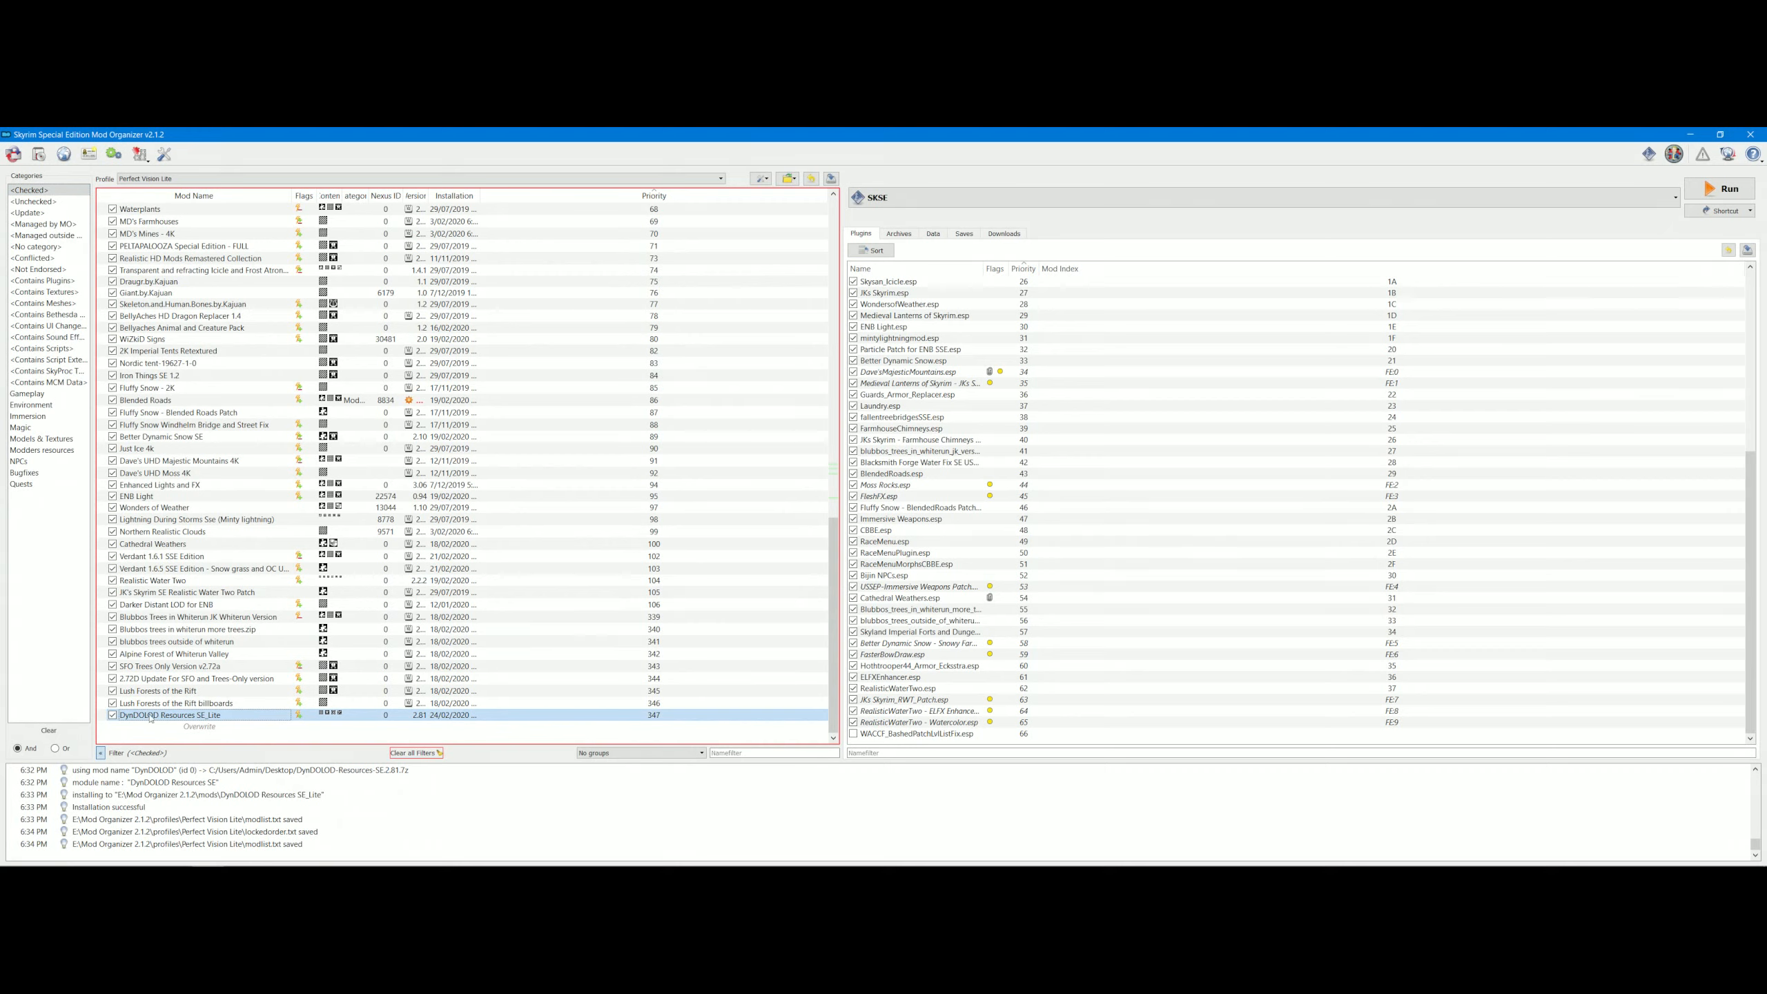
pyautogui.moveTo(150, 718); pyautogui.dragTo(179, 618)
pyautogui.moveTo(183, 624); pyautogui.dragTo(184, 622)
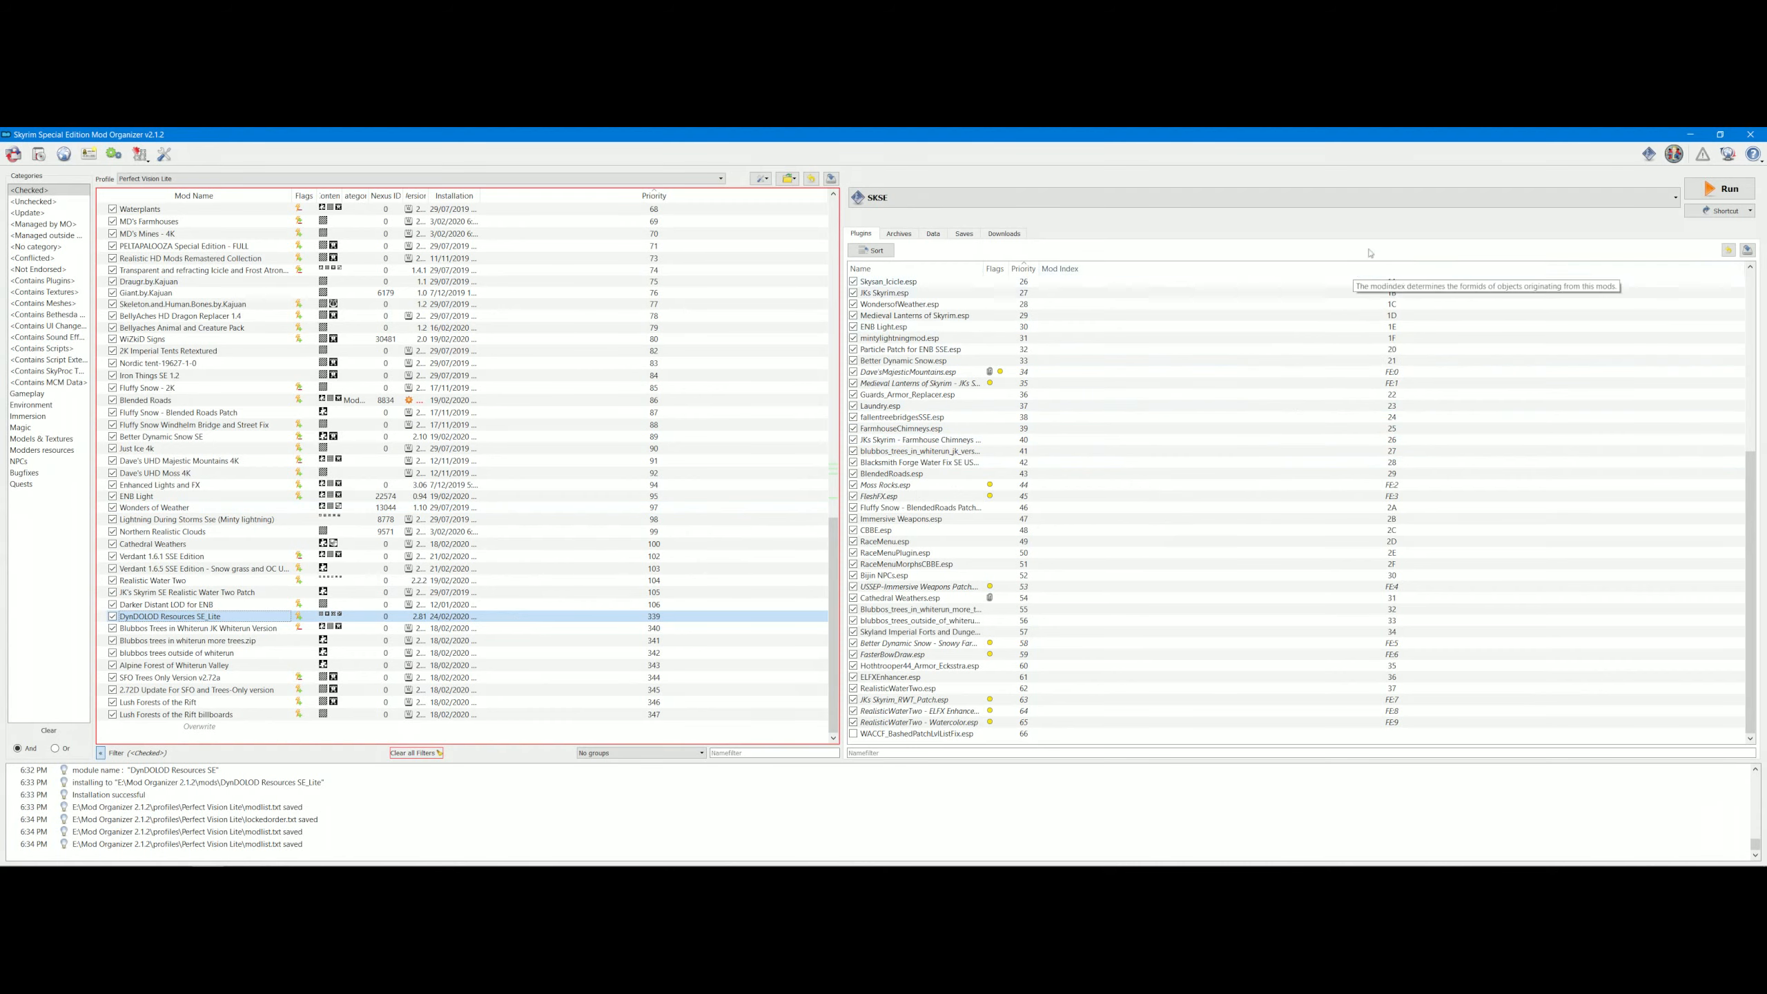
# - Open the list of executables available to run
pyautogui.click(1665, 199)
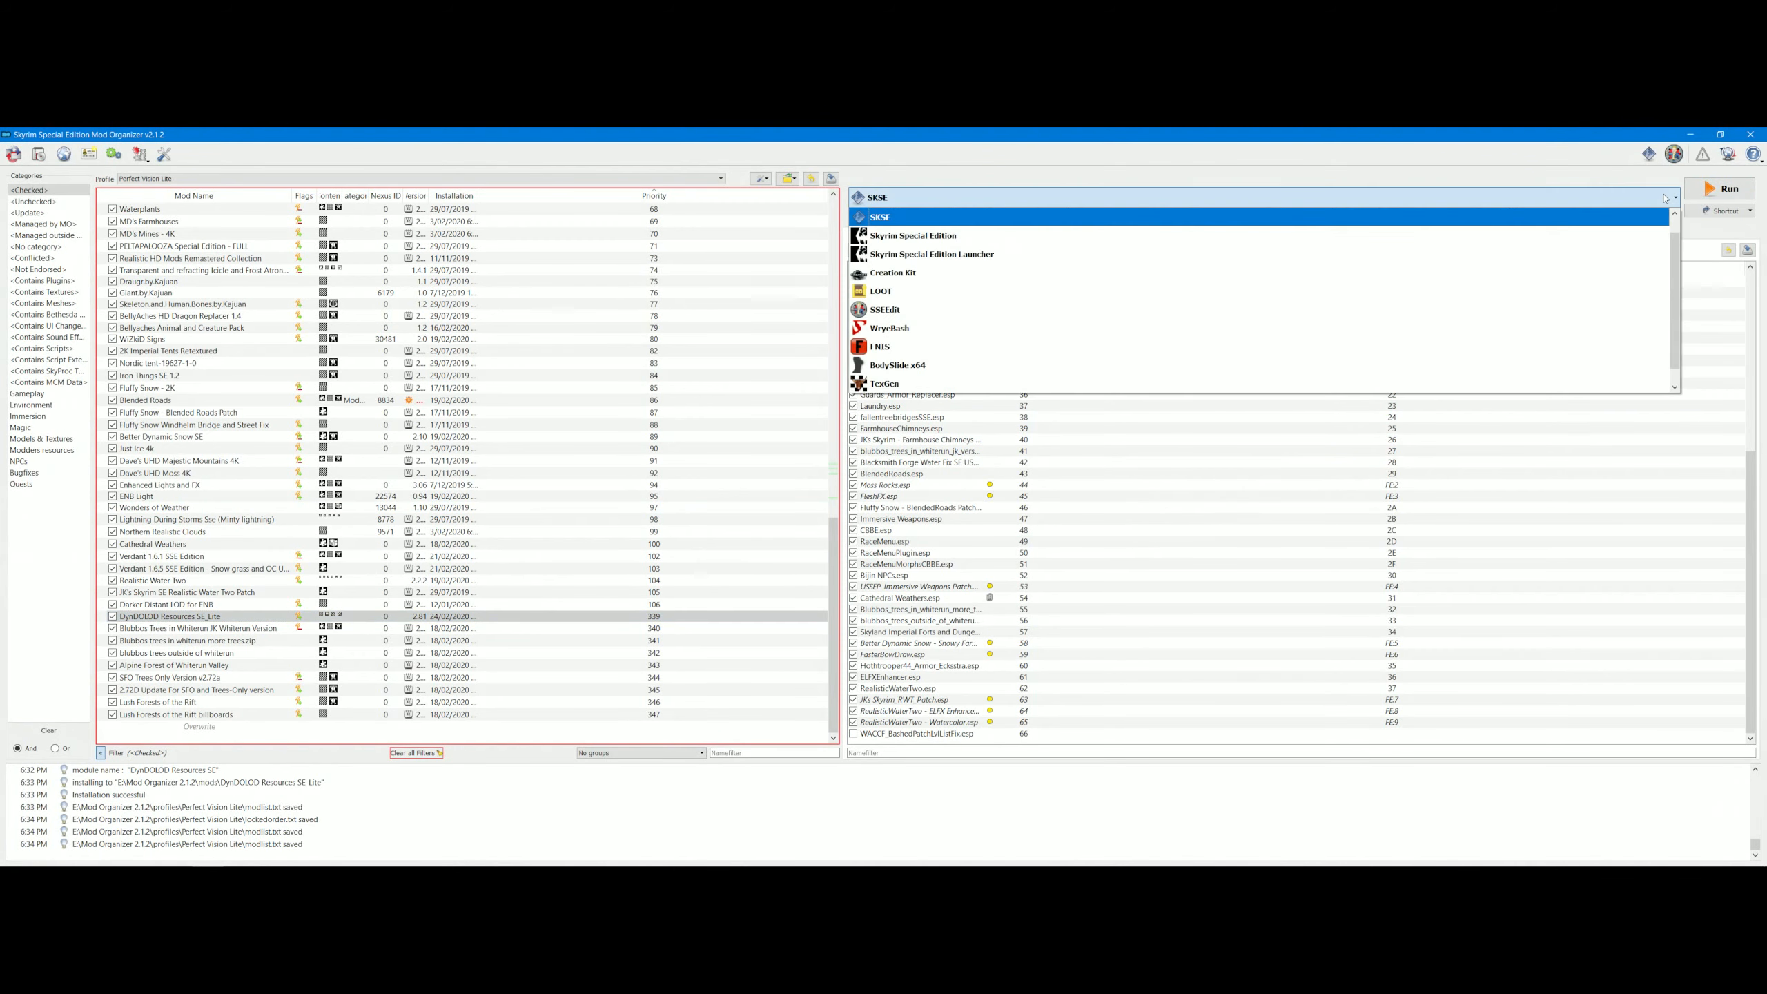